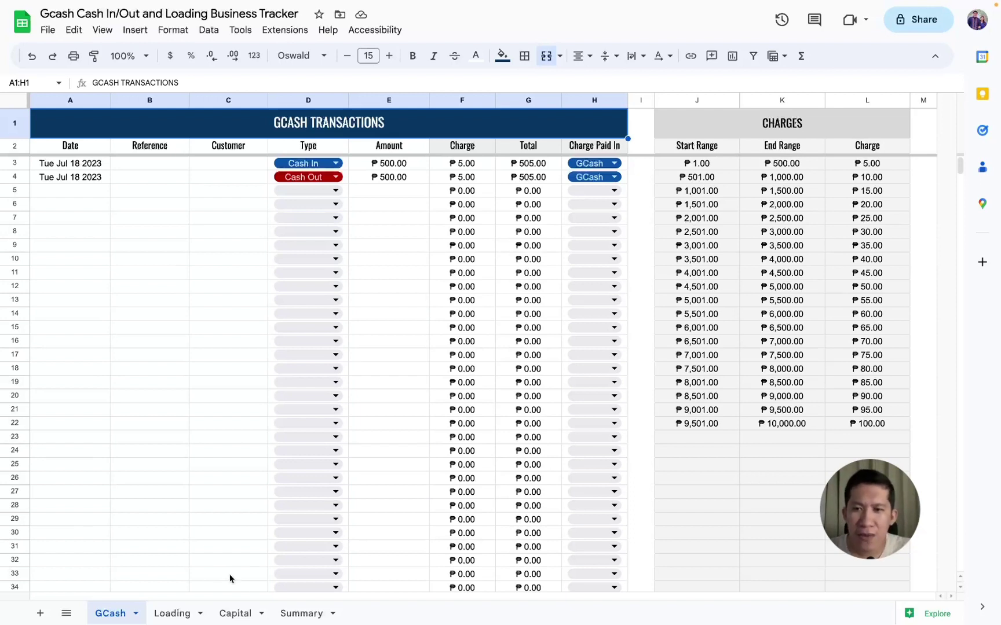
Look over the value cells on the Summary sheet, down to Loading Charges, then return to the GCash sheet
left_click(311, 612)
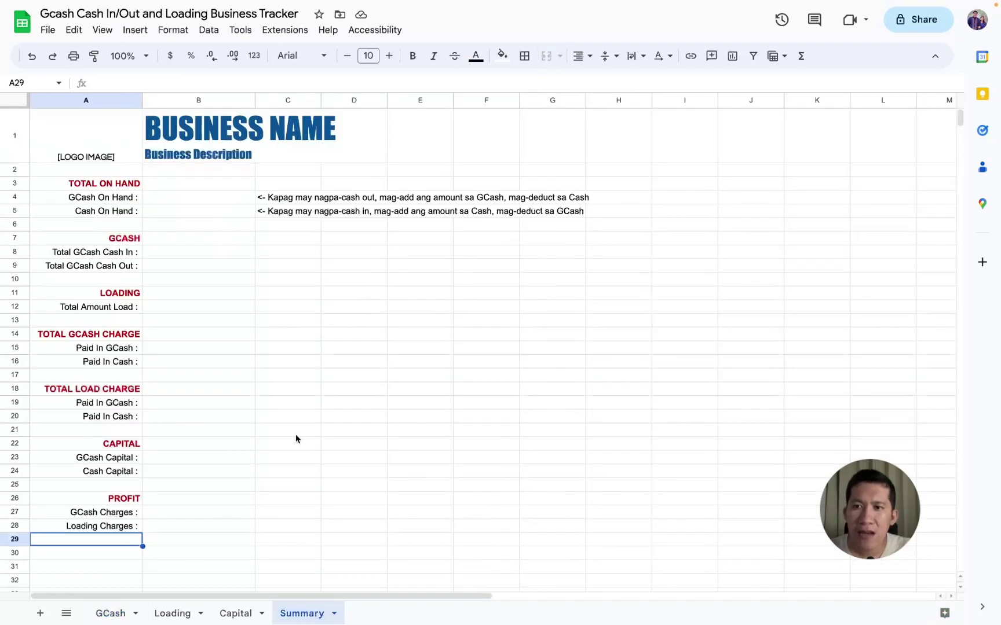
left_click_drag(200, 183, 208, 211)
left_click_drag(218, 281, 226, 527)
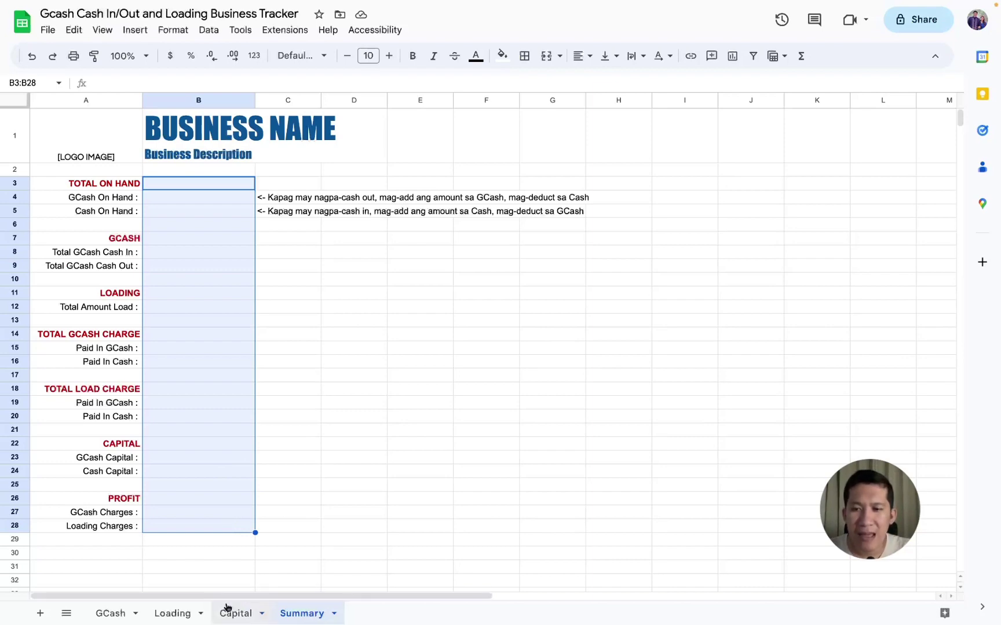
left_click(122, 616)
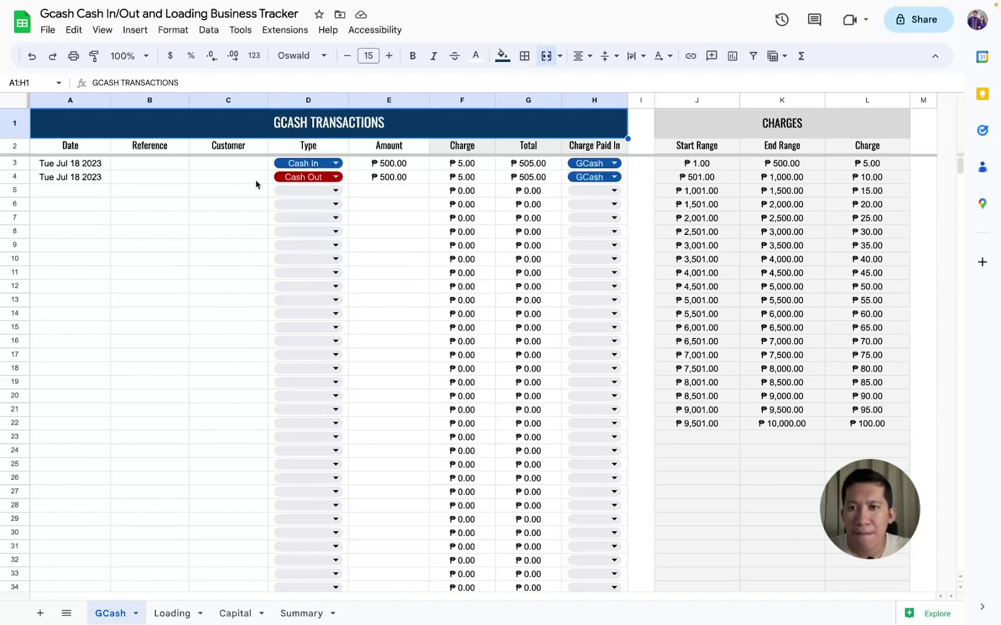
Review the Type column, the E3 amount, and the charge and total formulas in F3 and G3
left_click(306, 101)
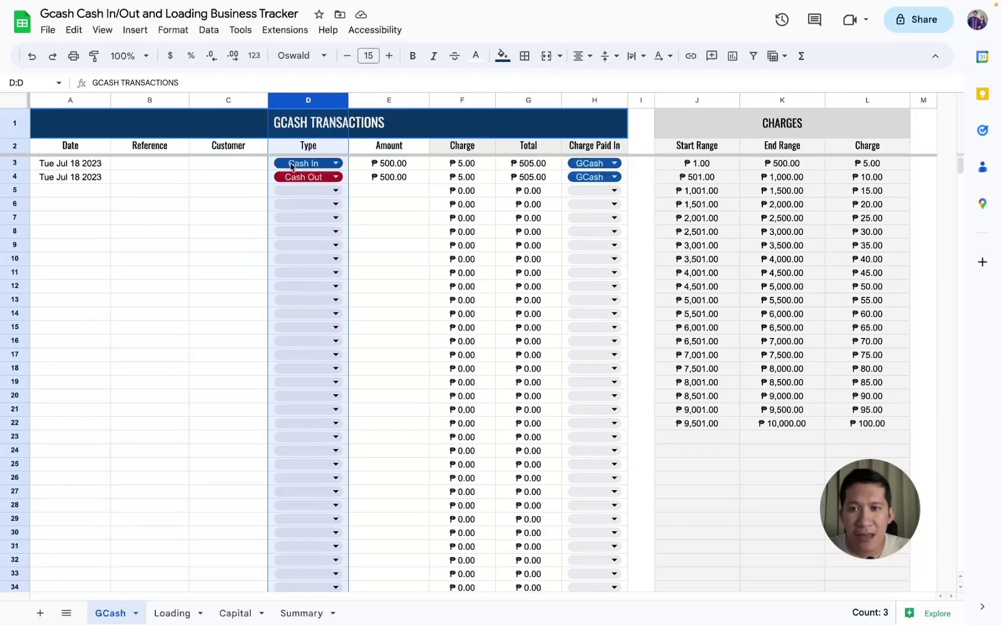
left_click(373, 168)
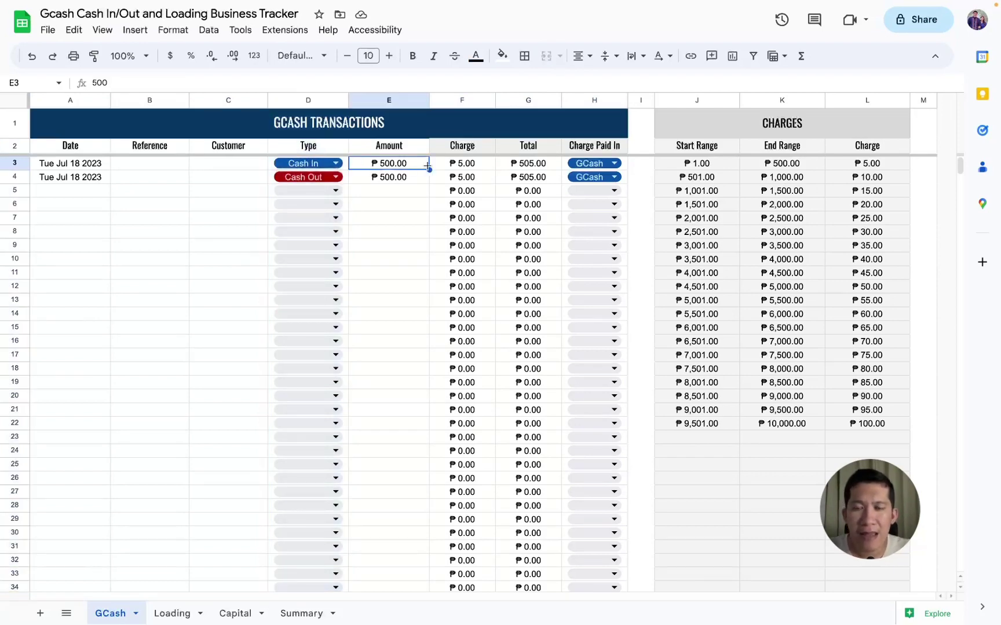
left_click(469, 167)
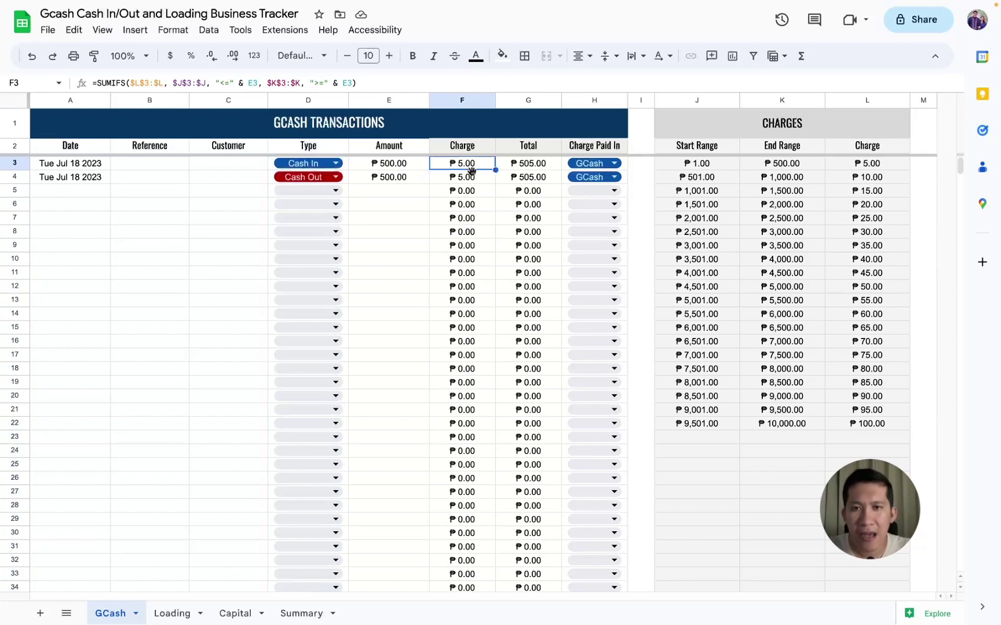
left_click(534, 167)
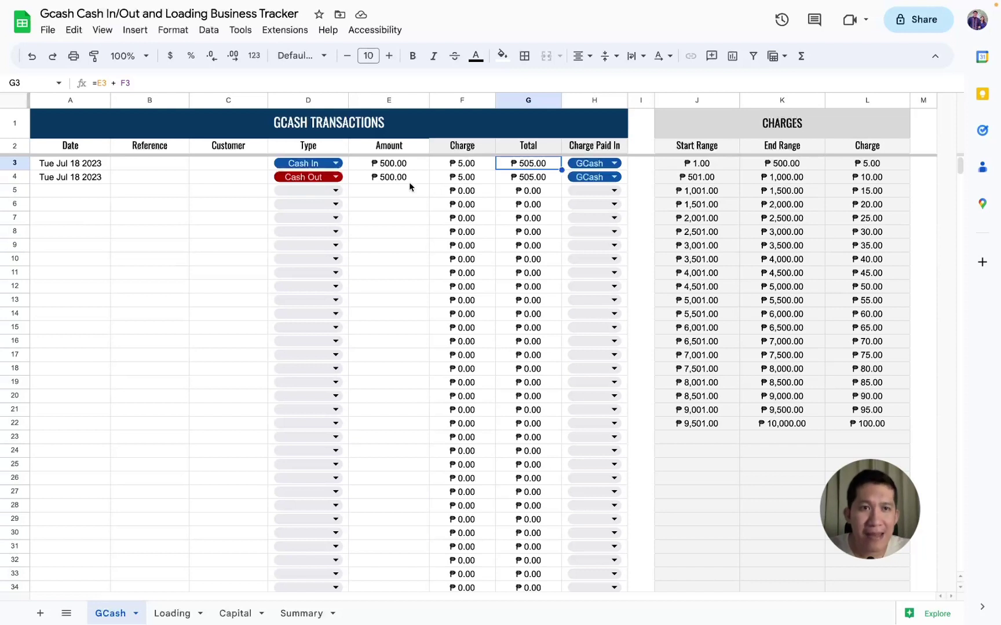
Change row 4's Charge Paid In to Cash and select the Amount and Charge columns
left_click(599, 177)
left_click(581, 195)
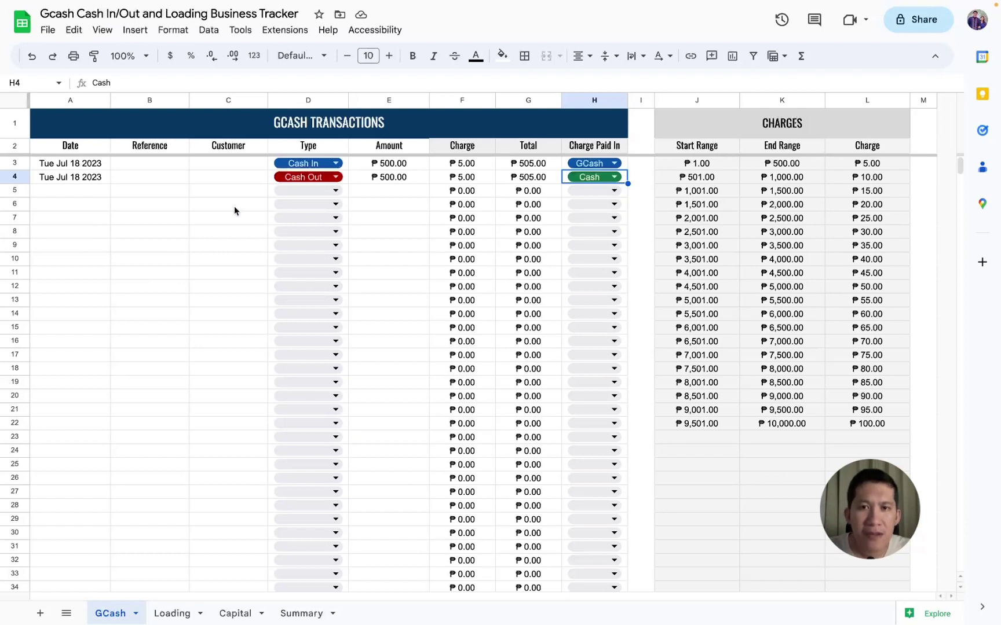
left_click(382, 102)
left_click(459, 99)
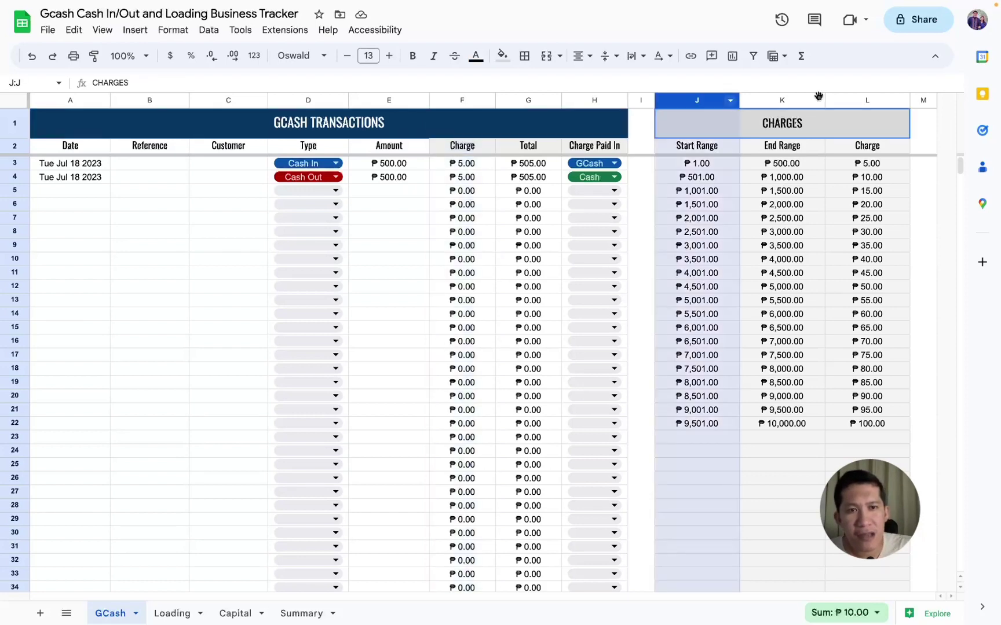
Clear the old charge ranges in J3:L22 and the sample transaction rows
left_click_drag(699, 104, 867, 101)
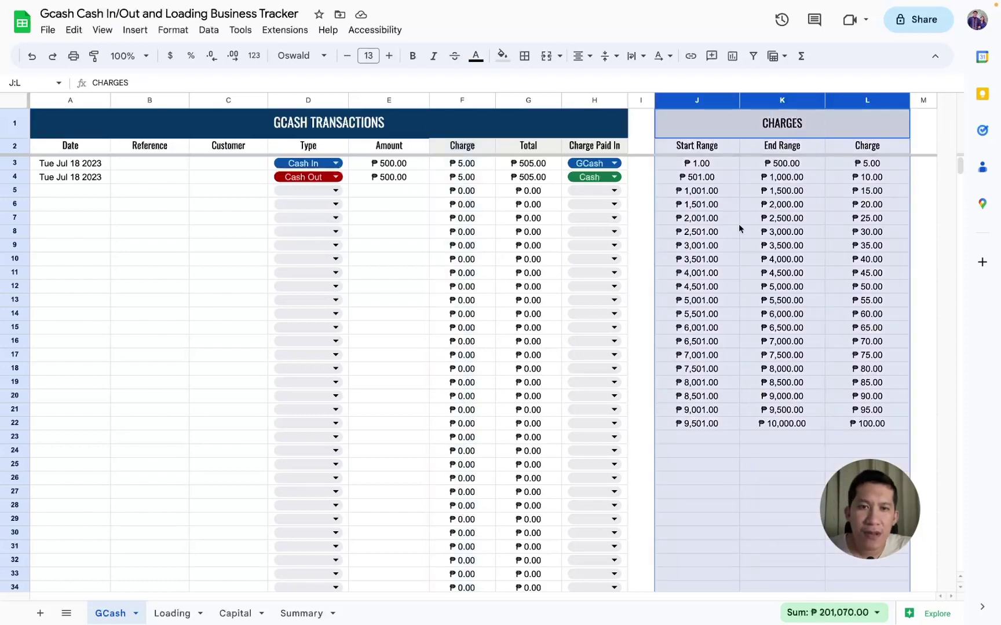
left_click_drag(696, 164, 873, 428)
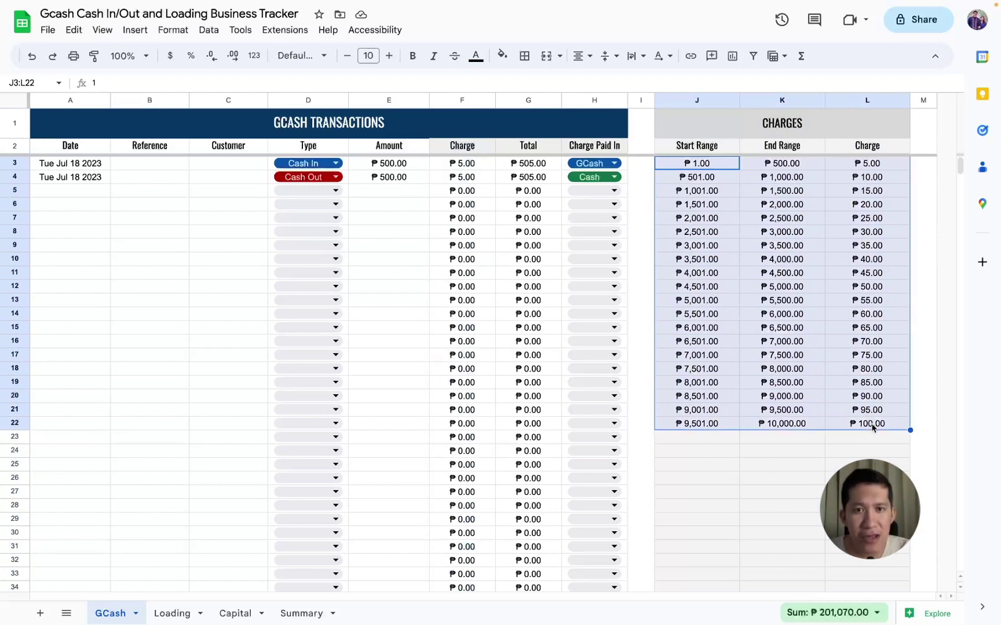
key("Delete")
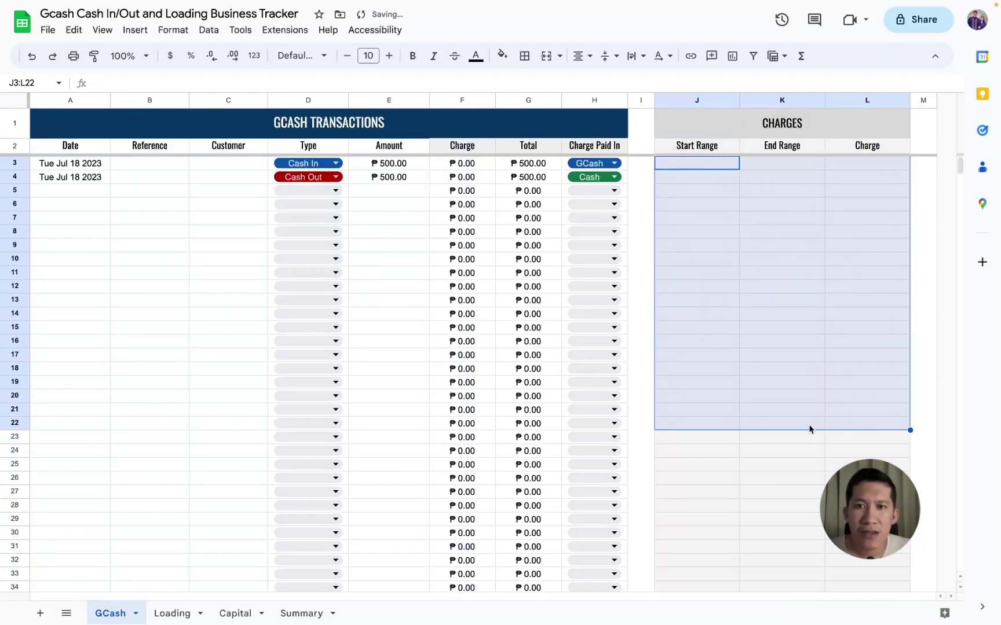
left_click_drag(74, 164, 591, 353)
key("Delete")
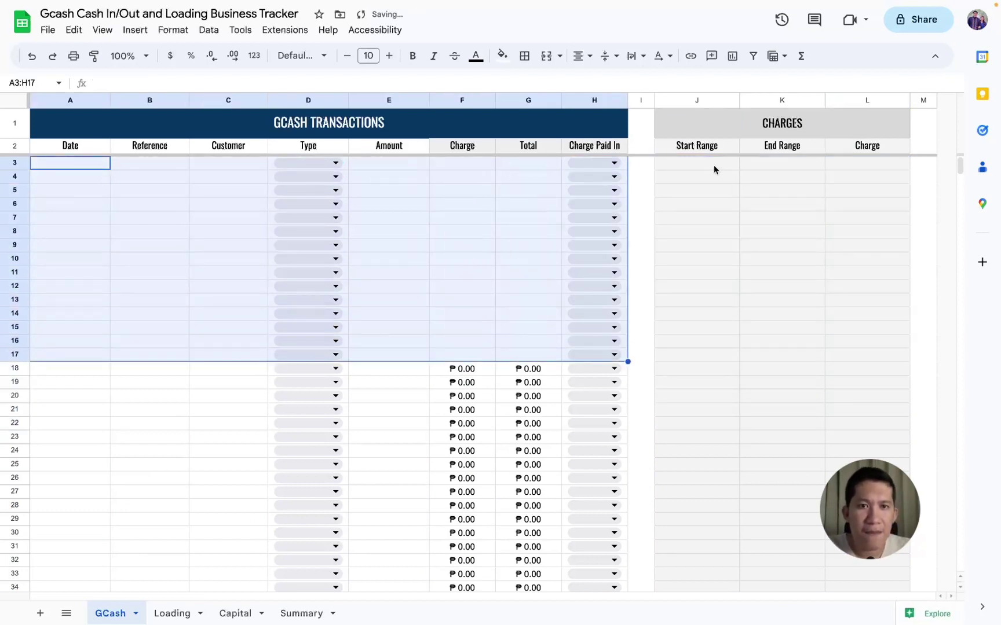
Enter a first charge range of 1 to 500 in J3:K3
left_click(714, 170)
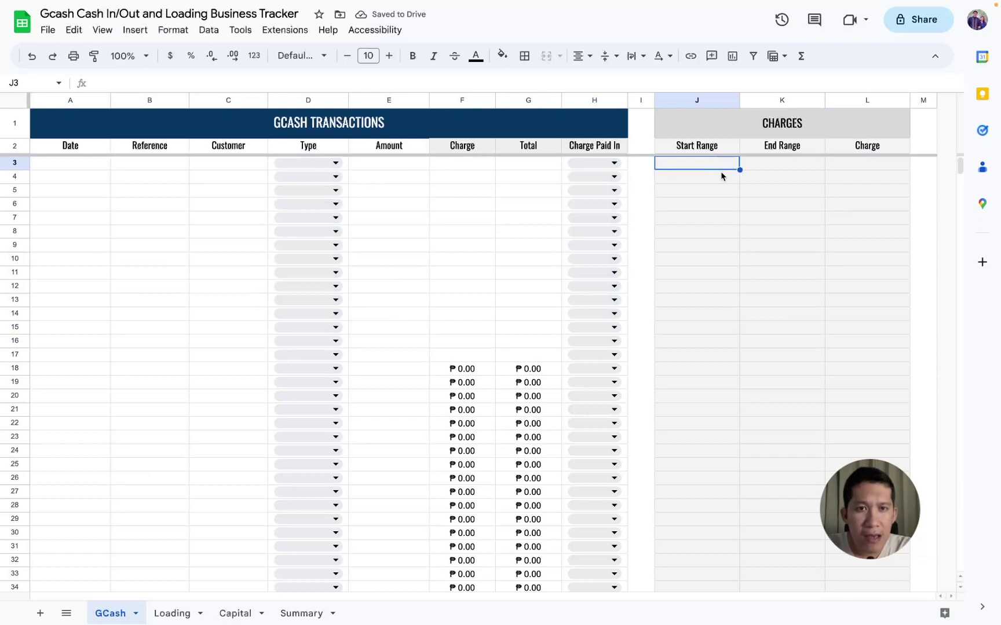
type("1")
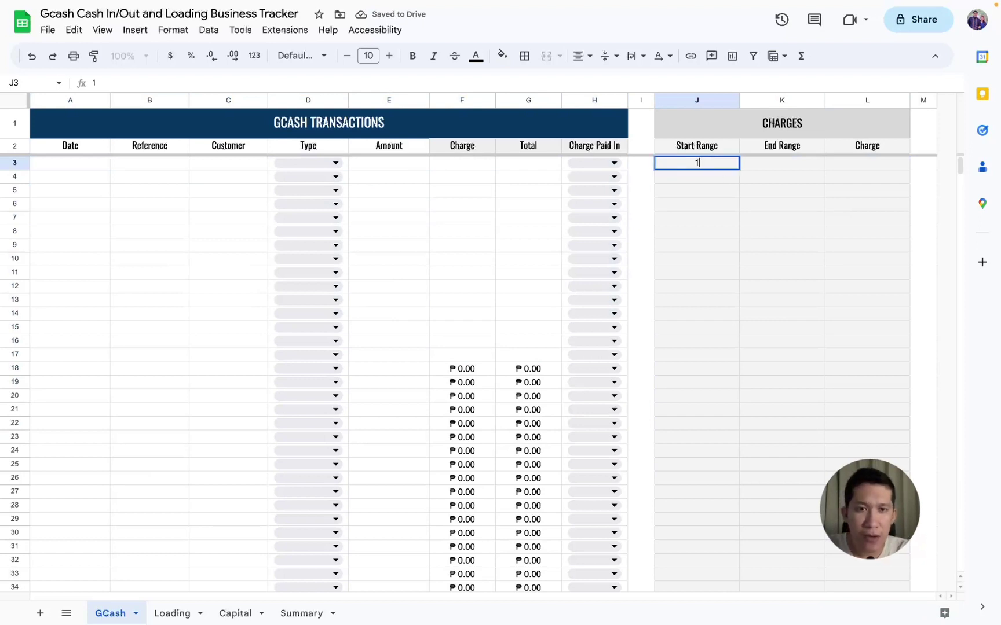
key("Tab")
type("500")
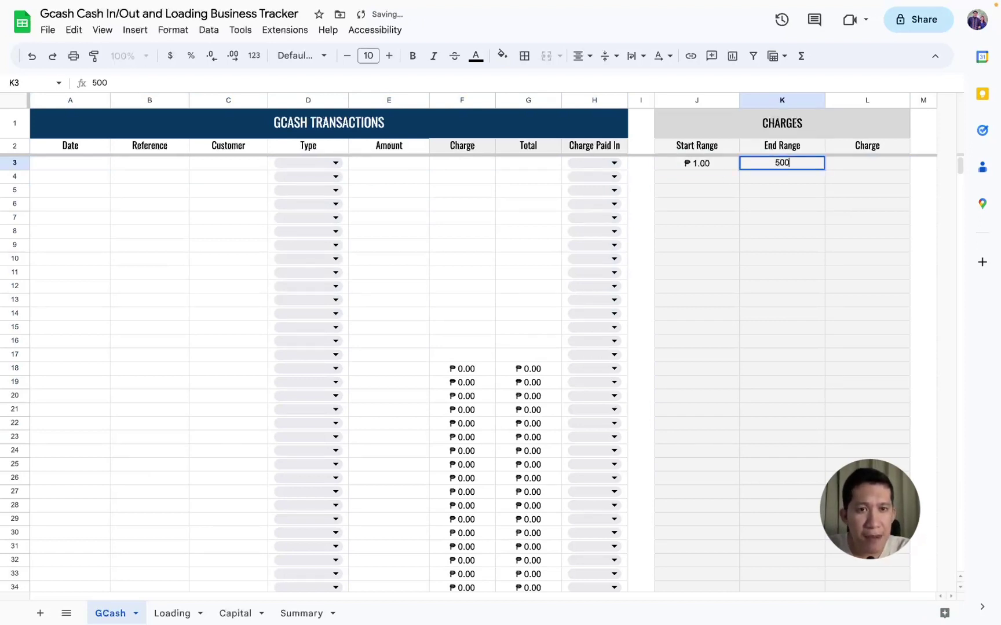
key("Tab")
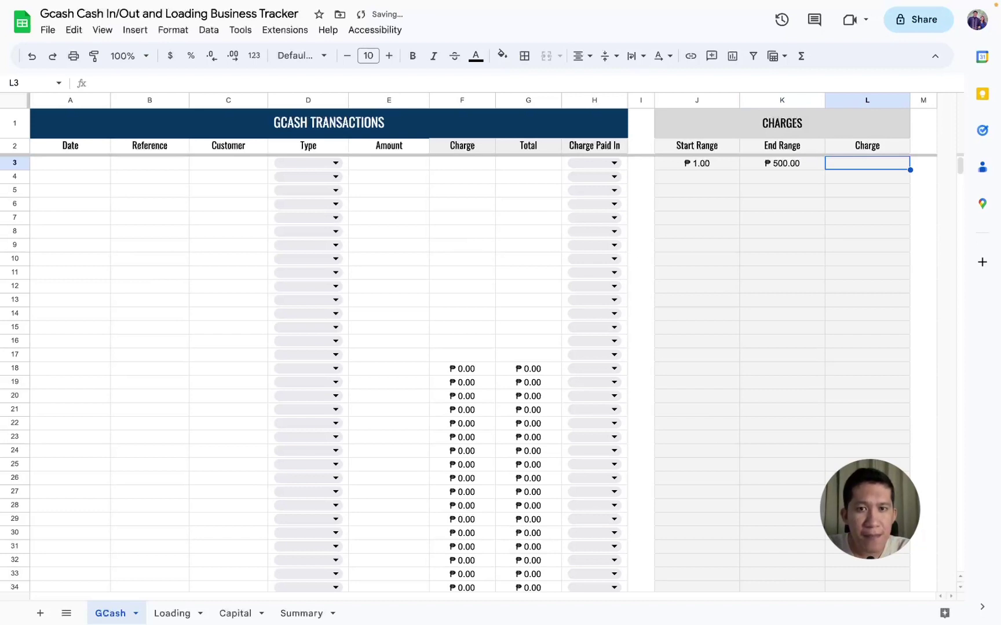
Copy the Charge and Total formulas from F18:G18 into rows 3 to 17
left_click(462, 371)
left_click(521, 370, "shift")
key("ctrl+c")
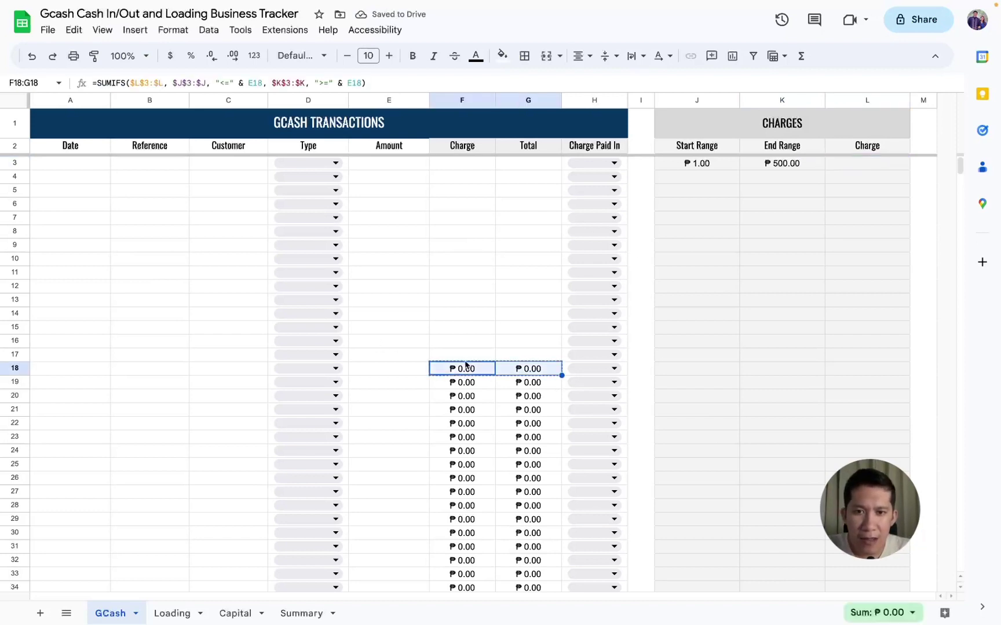
left_click_drag(465, 356, 469, 168)
key("ctrl+v")
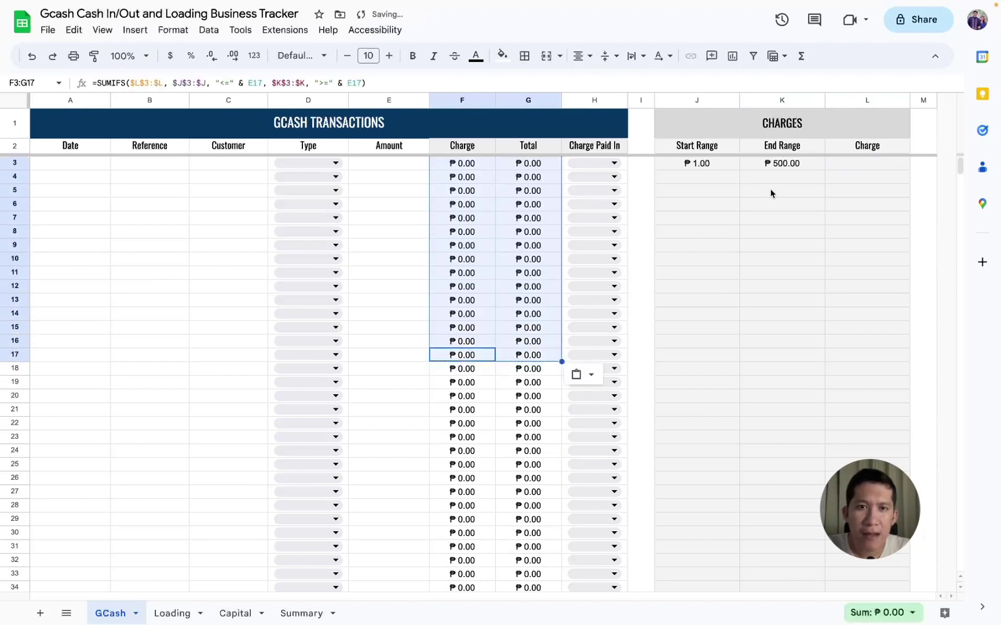
left_click(776, 190)
Clear all Charge and Total formulas from F3:G1000
left_click(462, 167)
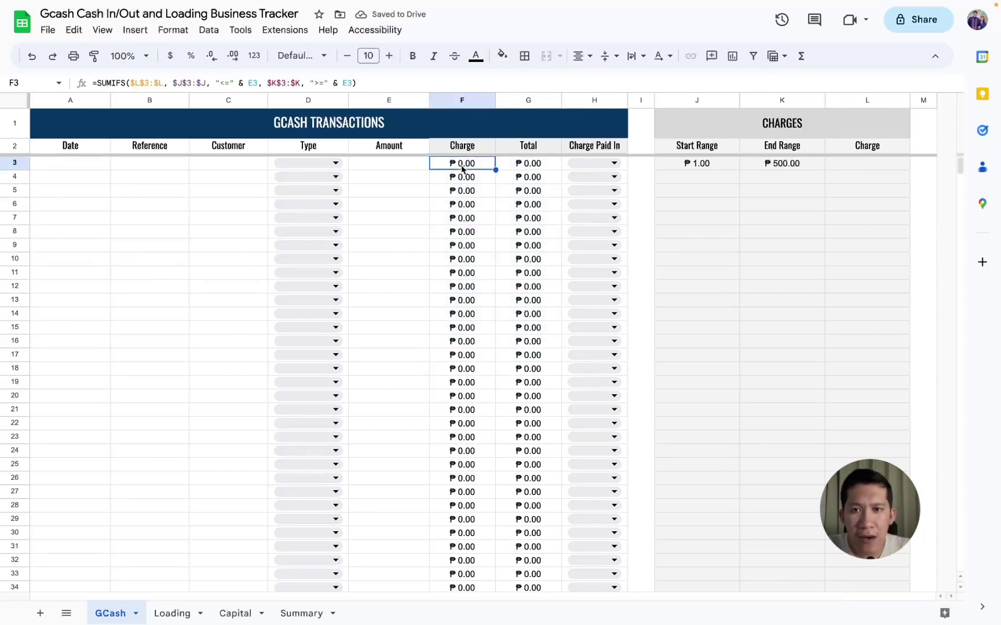
key("shift+Right")
key("ctrl+shift+Down")
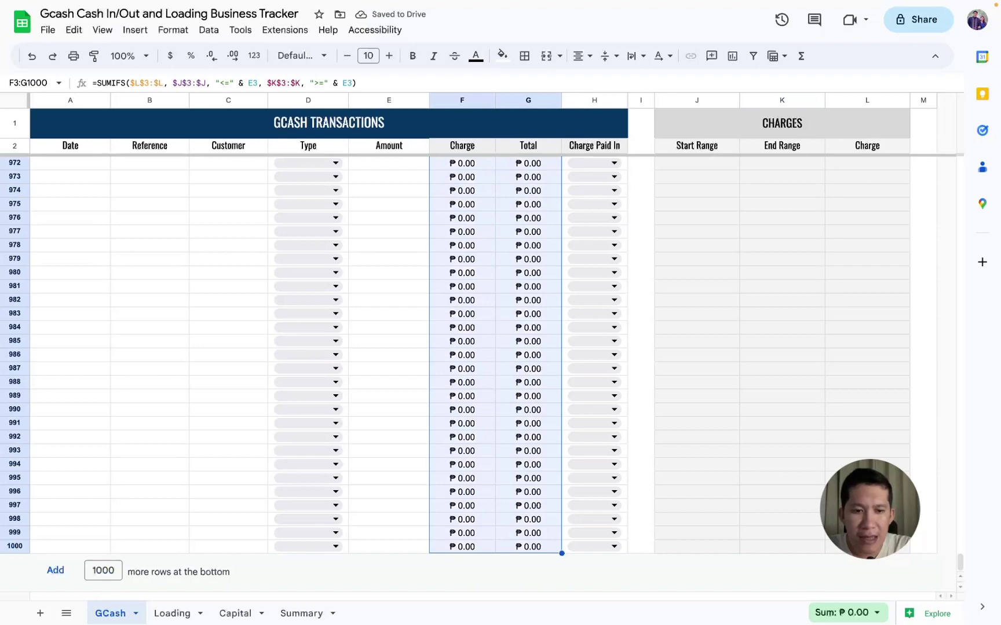
key("Delete")
left_click(462, 163)
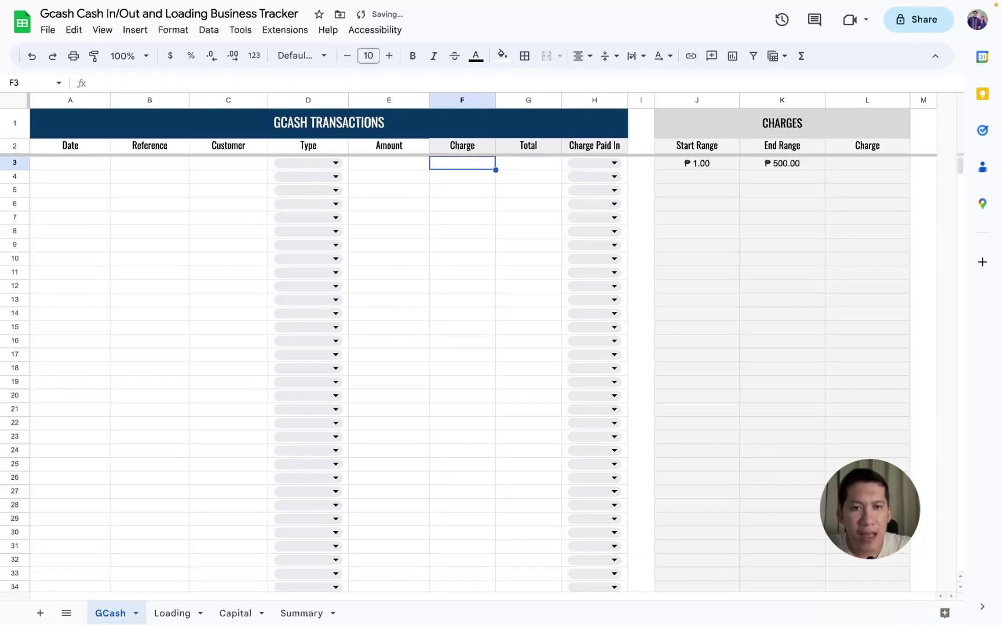
Give the ₱1–500 bracket a charge of 5 in L3
left_click(670, 169)
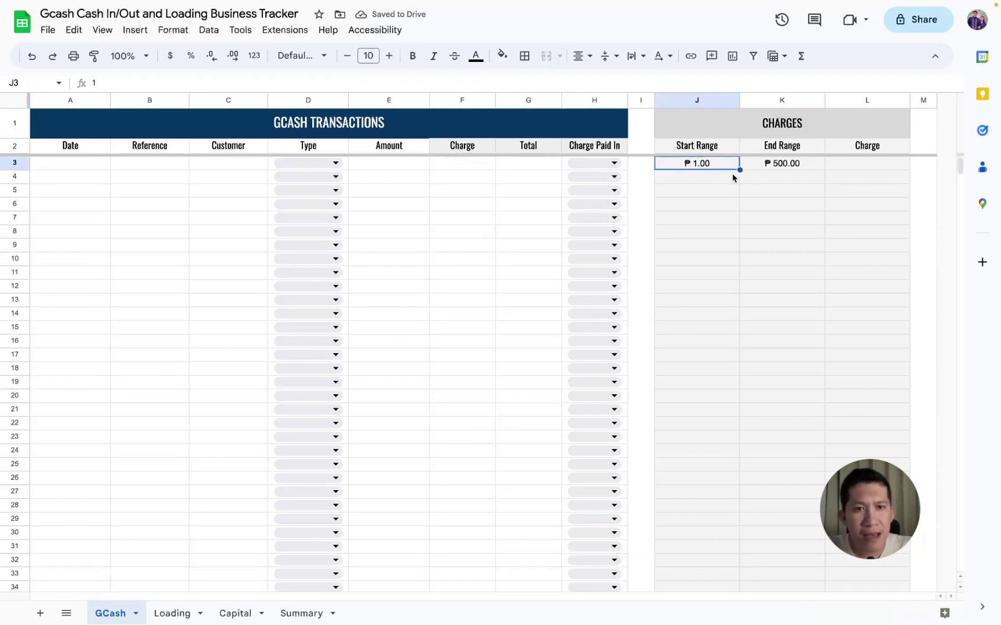
left_click(784, 168)
left_click(855, 166)
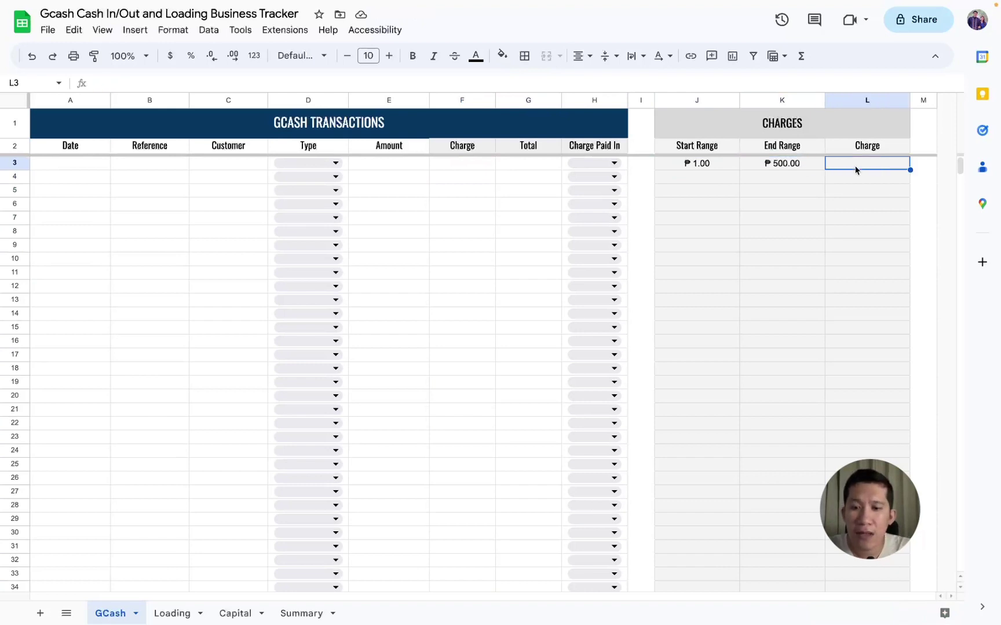
type("5")
key("Return")
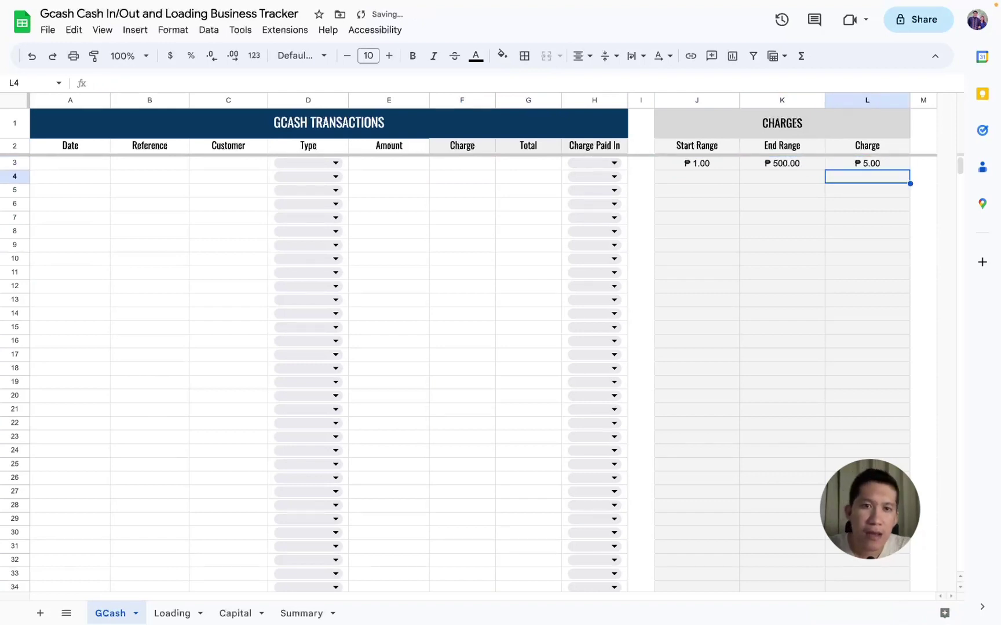
Add the second bracket 501–1,000 with a charge of 10, then select J3:L4 as the pattern
left_click(729, 182)
type("501")
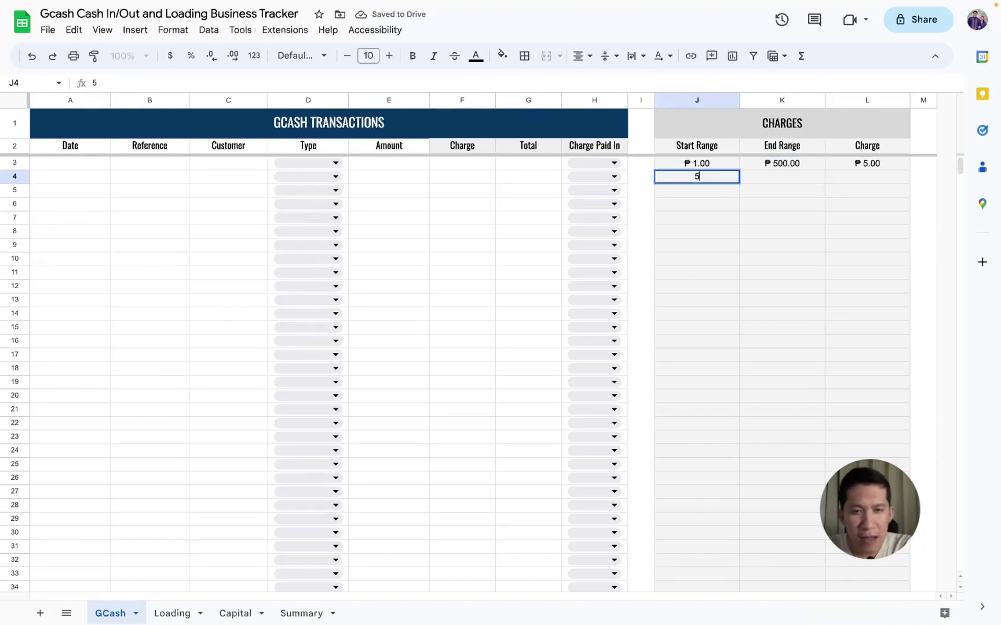
key("Tab")
type("1,000")
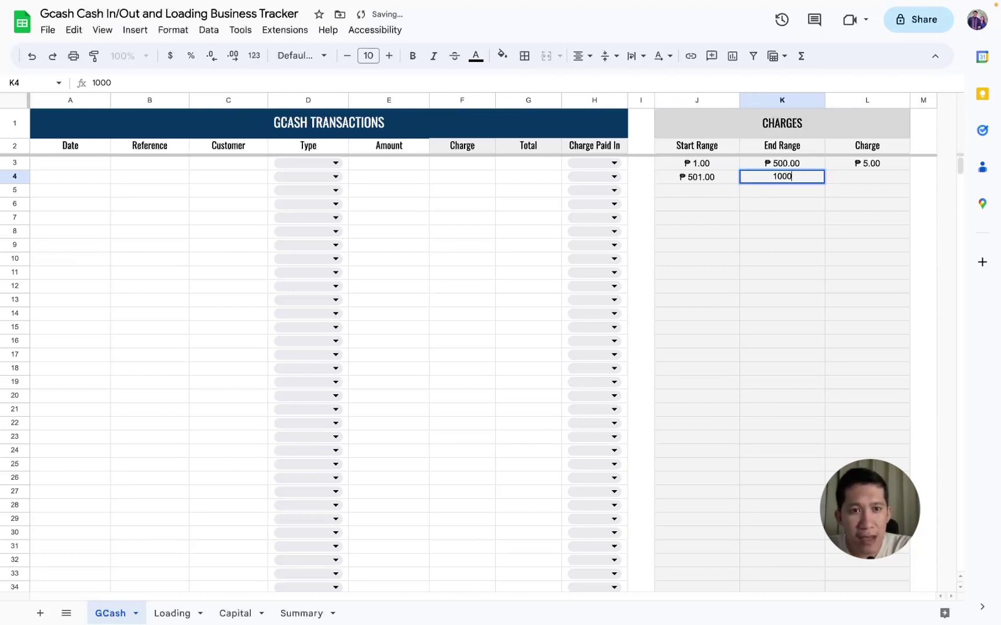
key("Tab")
type("10")
key("Return")
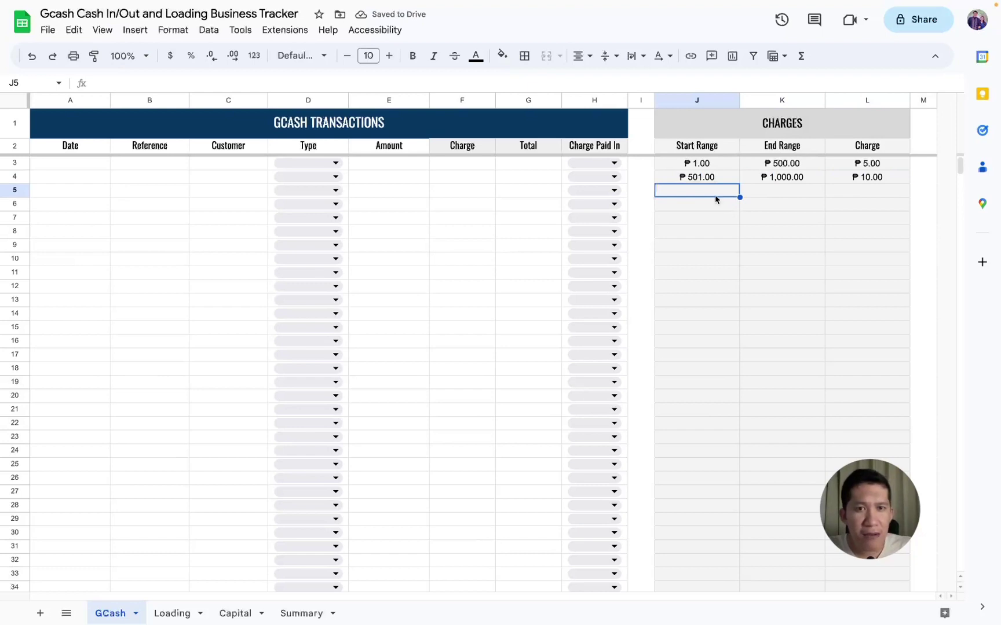
mouse_move(722, 202)
left_mouse_down()
mouse_move(767, 346)
mouse_move(869, 559)
left_mouse_up()
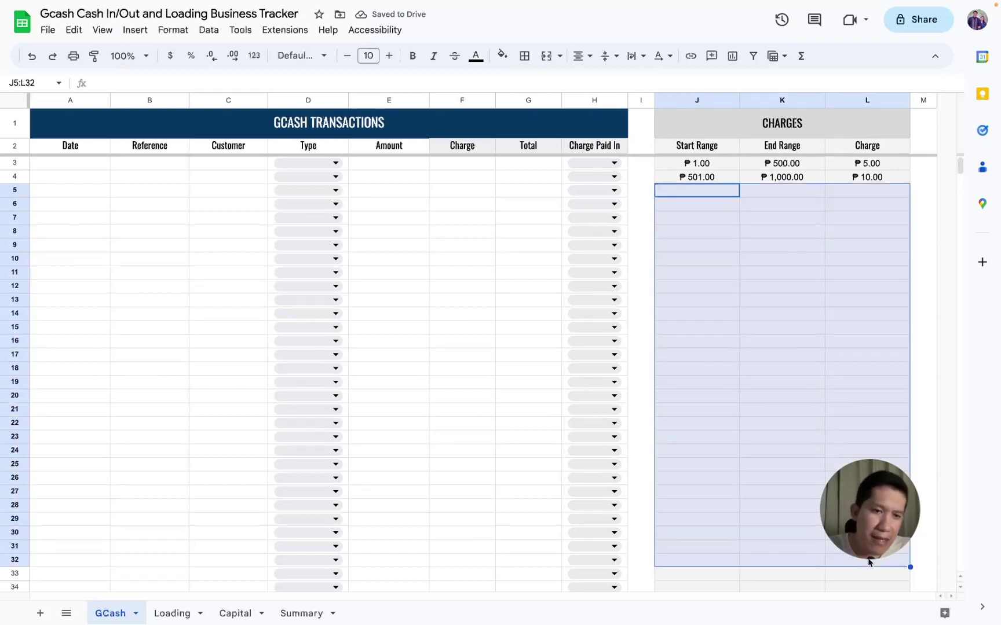
left_click_drag(713, 165, 856, 182)
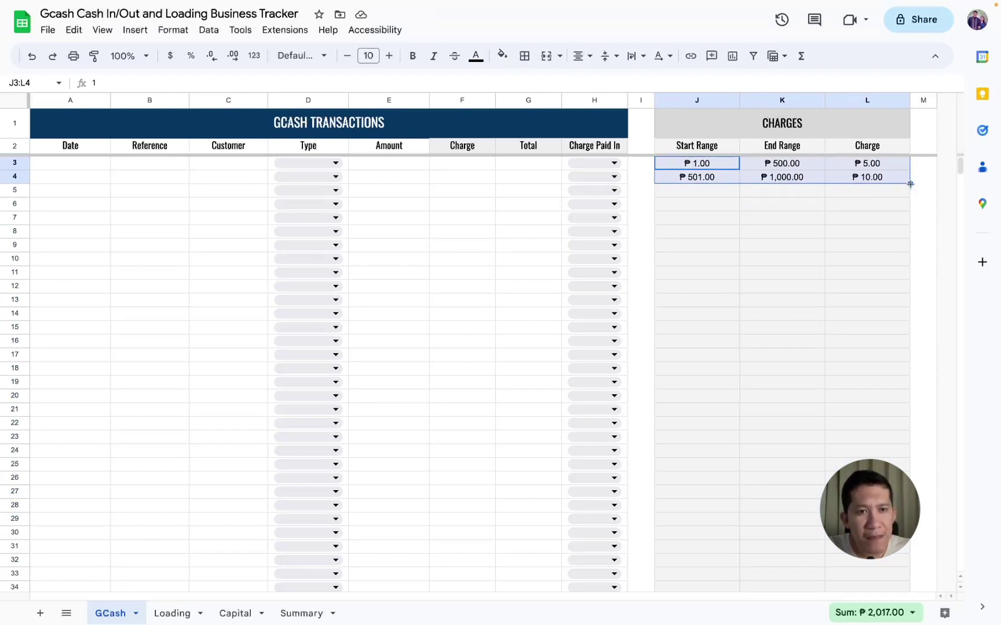
Autofill the brackets down in ₱500 steps and clear those above ₱10,000
left_click_drag(909, 184, 834, 534)
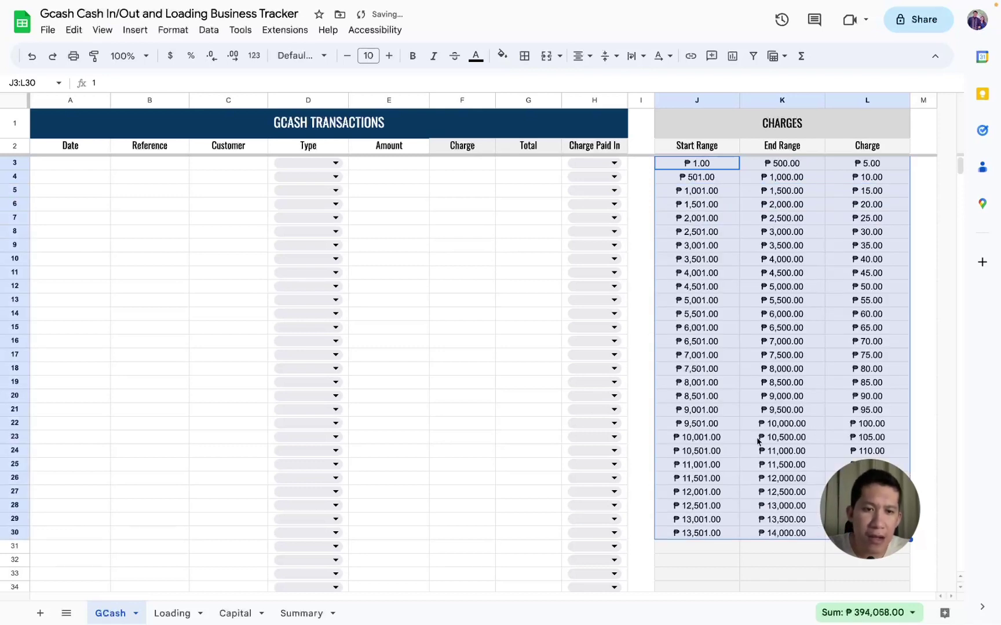
left_click_drag(702, 440, 867, 532)
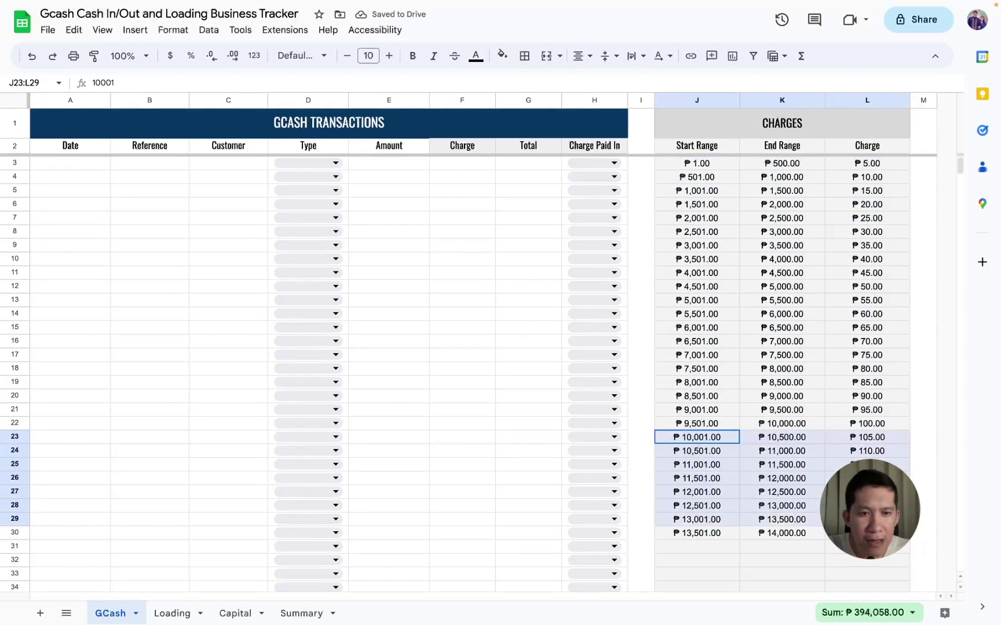
key("Delete")
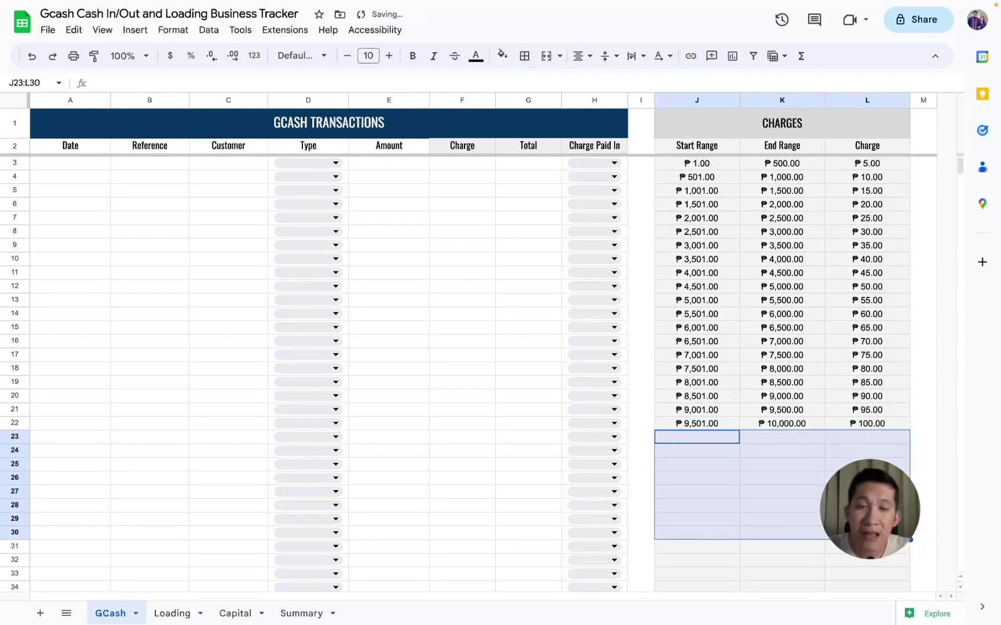
scroll(749, 330, "down", 1)
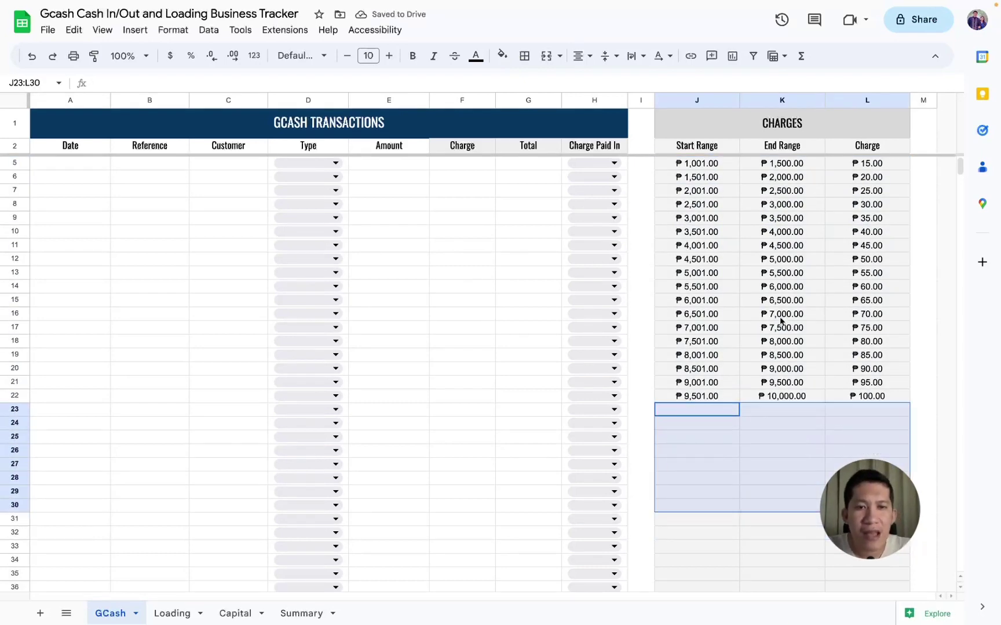
left_click(720, 341)
scroll(719, 346, "down", 3)
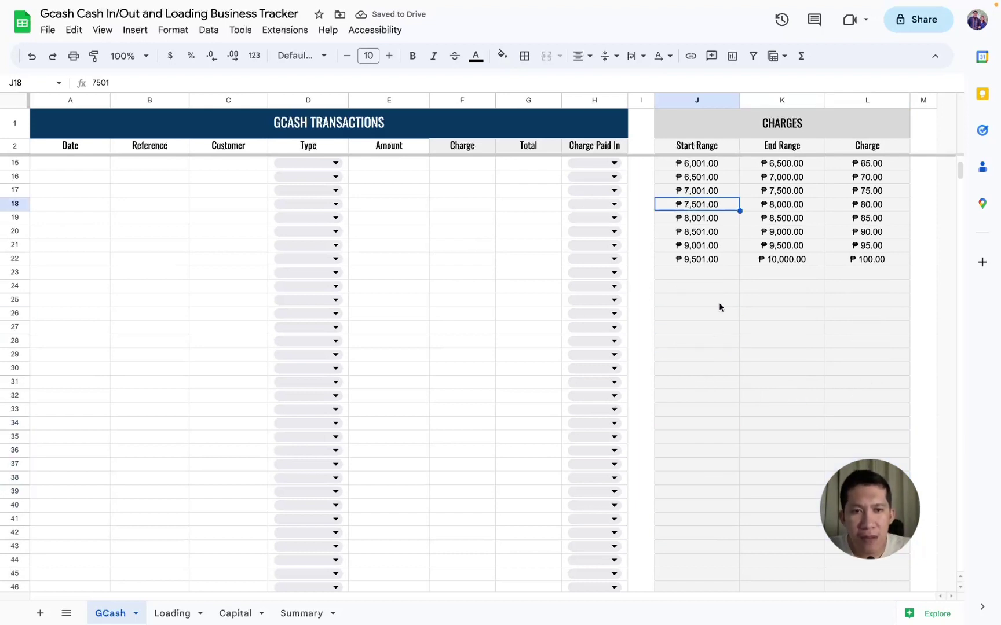
Undo an extra fill so the table ends at the ₱9,501–10,000 bracket with a ₱100 charge
left_click(706, 259)
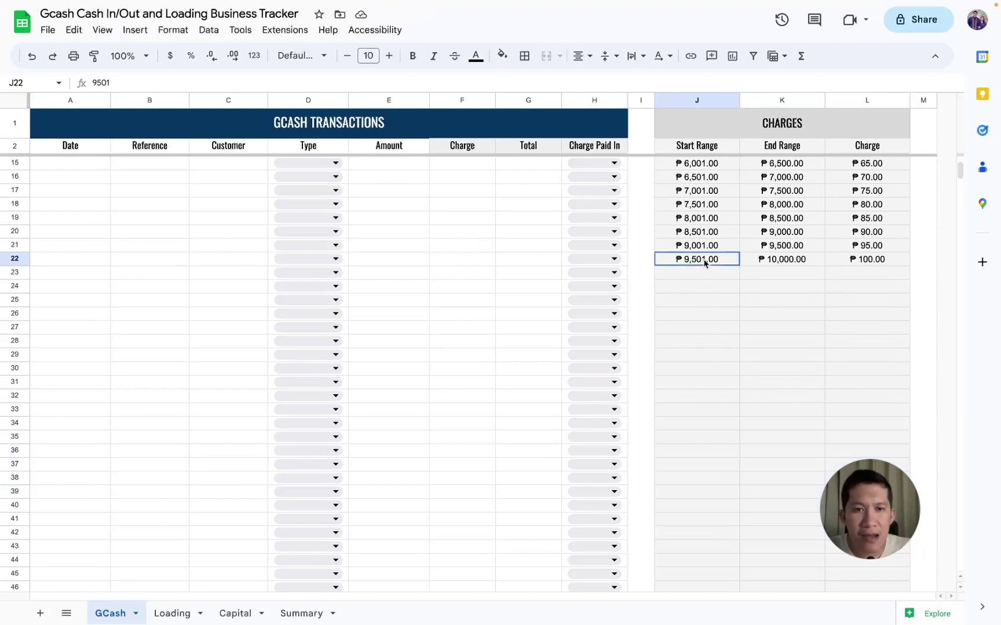
scroll(706, 255, "up", 4)
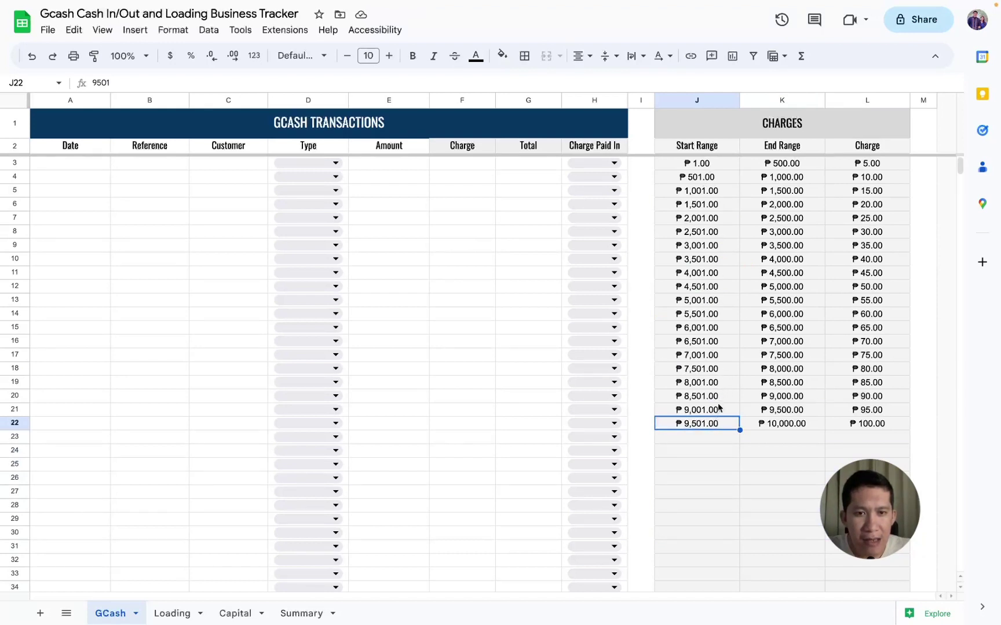
left_click_drag(718, 410, 869, 424)
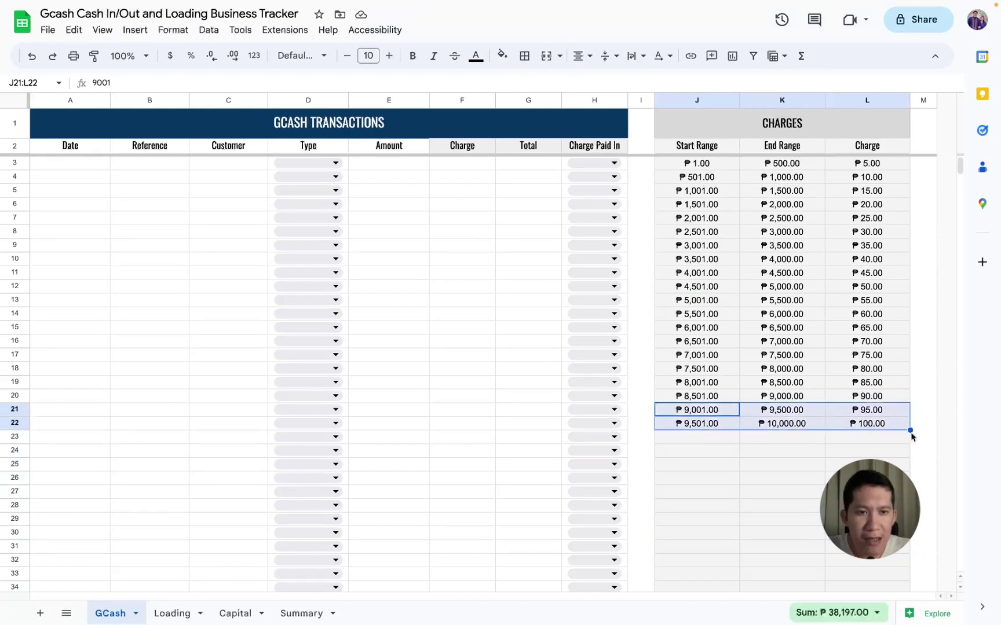
mouse_move(910, 432)
left_mouse_down()
mouse_move(907, 289)
mouse_move(726, 461)
left_mouse_up()
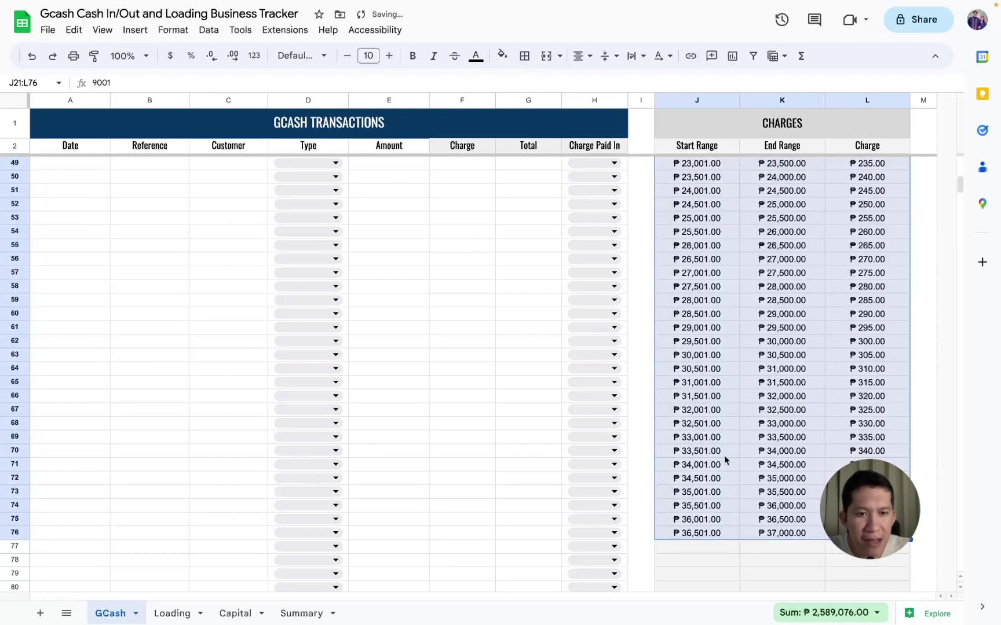
scroll(810, 453, "up", 10)
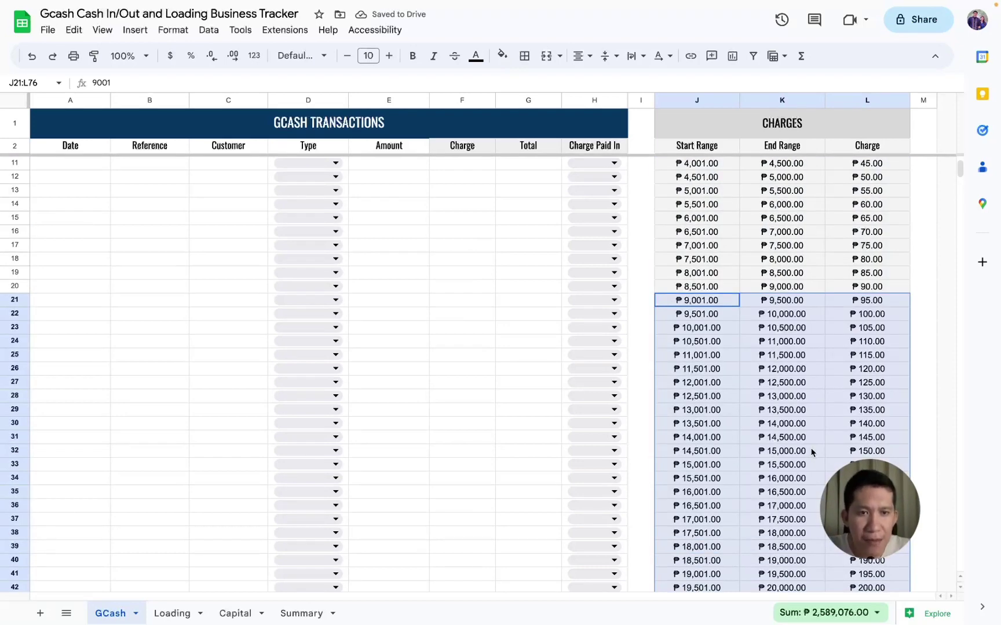
key("ctrl+z")
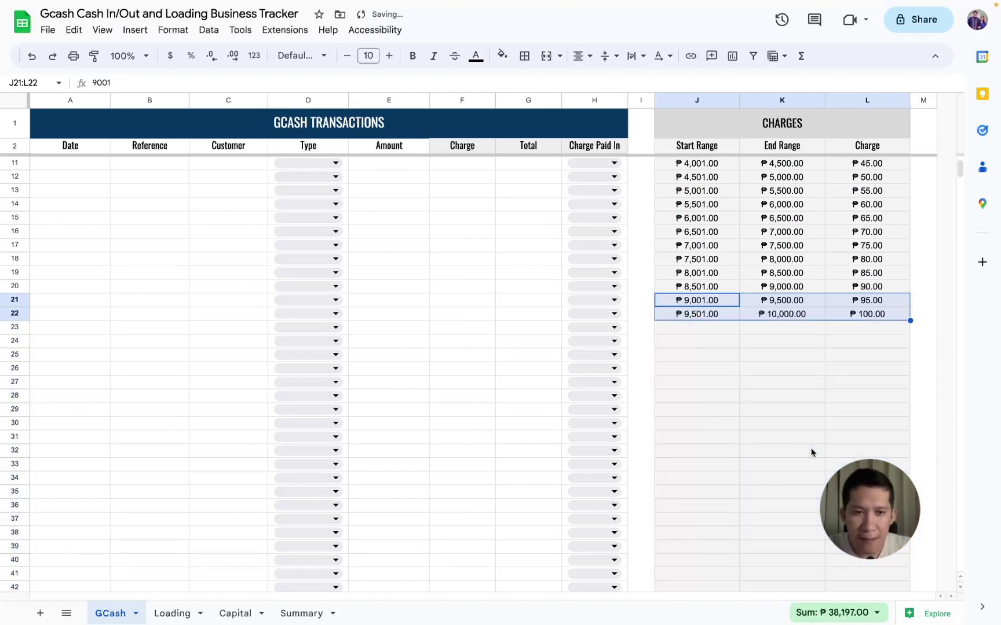
left_click(810, 453)
scroll(628, 431, "up", 3)
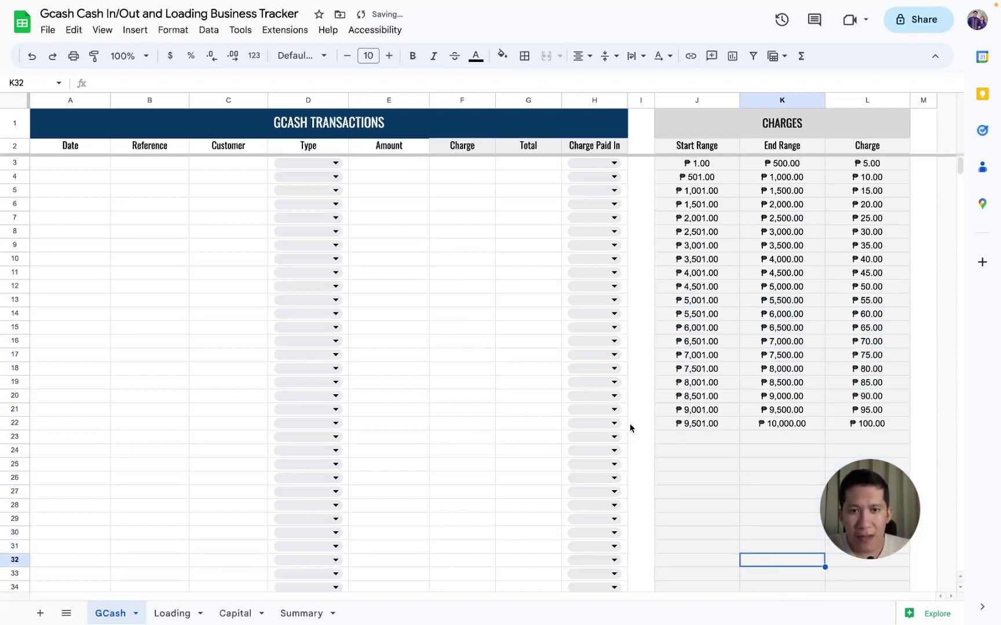
On the Loading sheet, autofill the I3:K4 bracket pattern down to row 20, ending at ₱511–540 charging ₱20
left_click(166, 615)
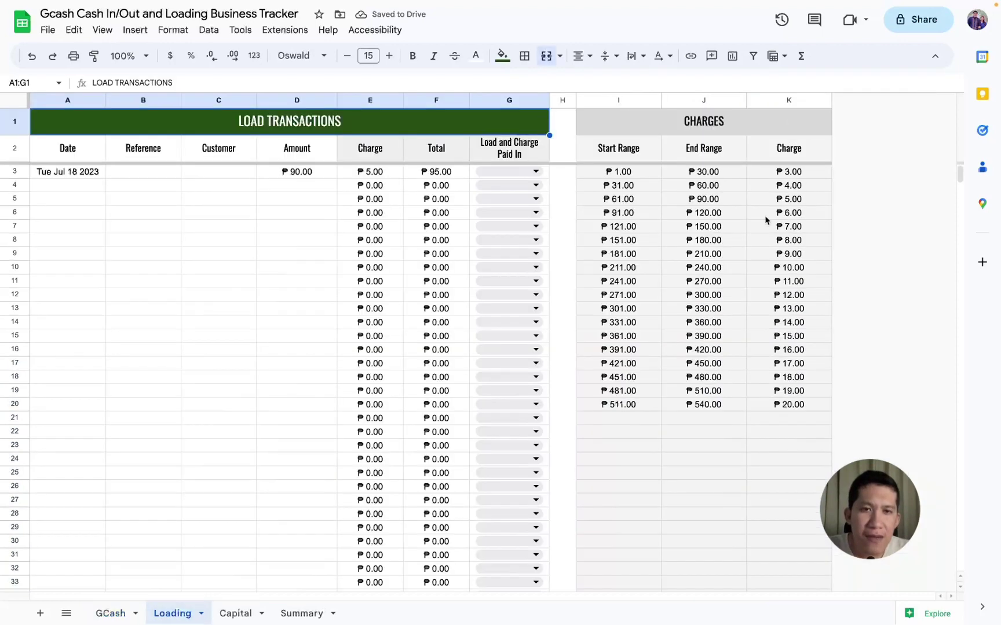
left_click(631, 101)
left_click(702, 101)
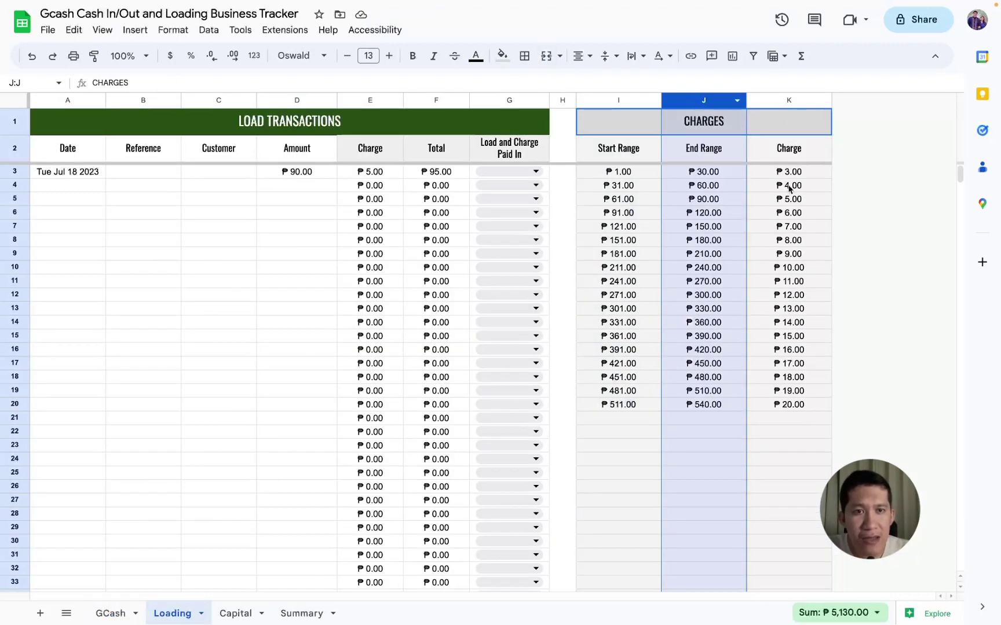
left_click(776, 172)
left_click_drag(637, 172, 776, 187)
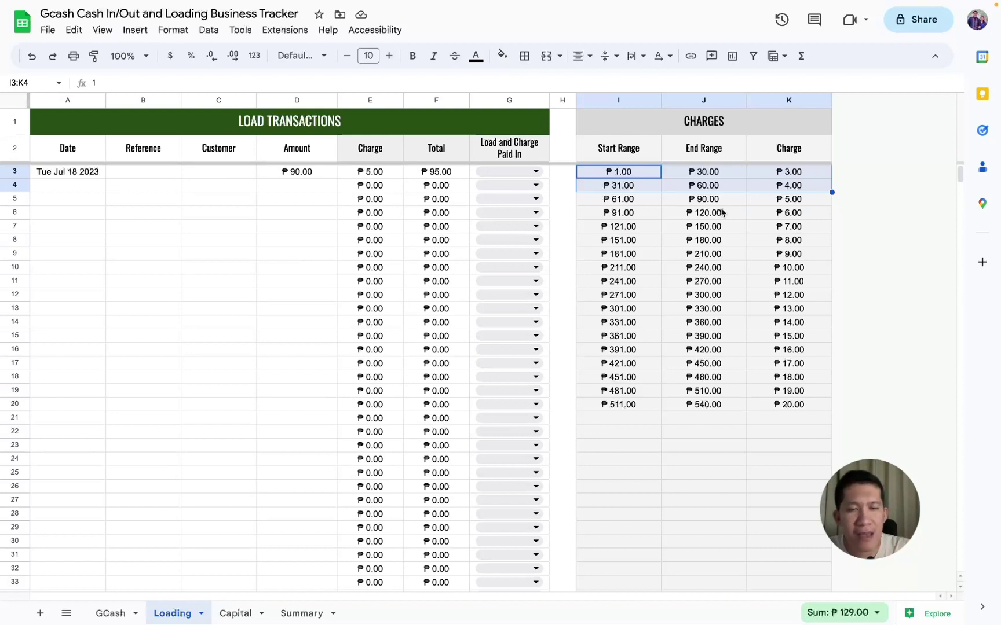
left_click_drag(830, 191, 831, 409)
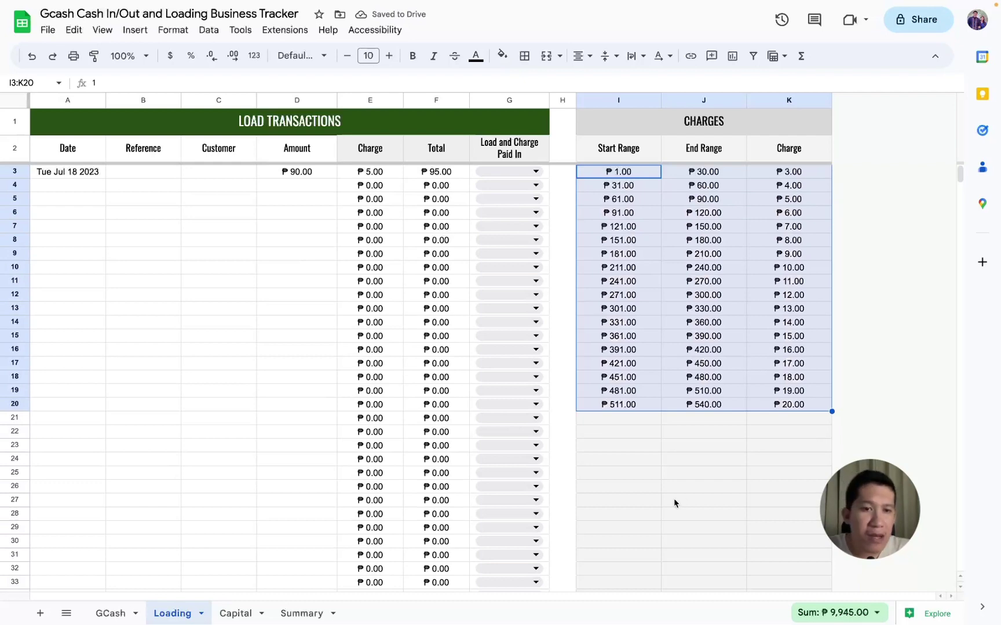
left_click(110, 613)
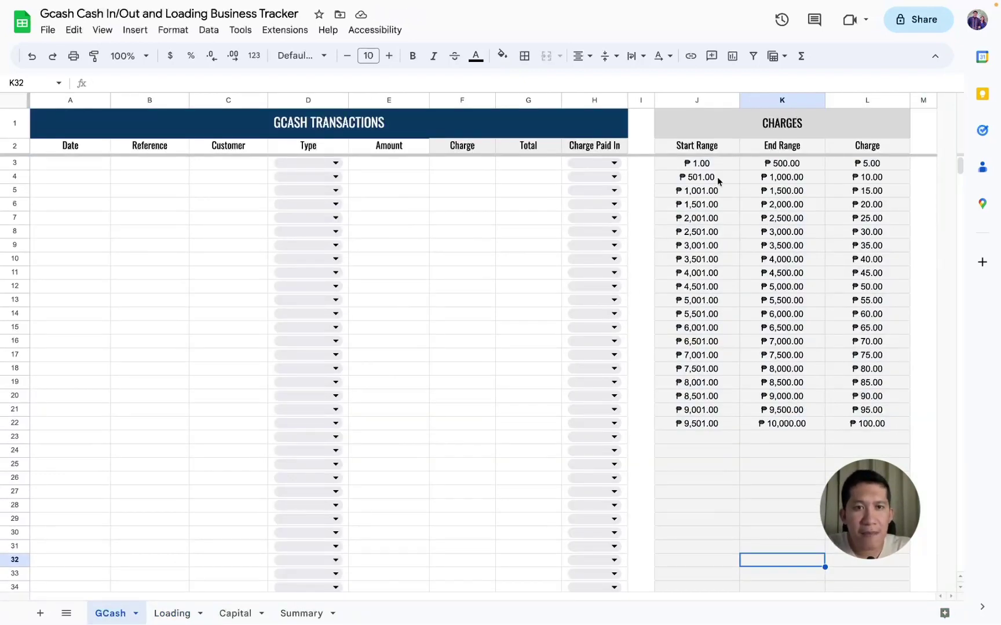
left_click_drag(703, 100, 851, 100)
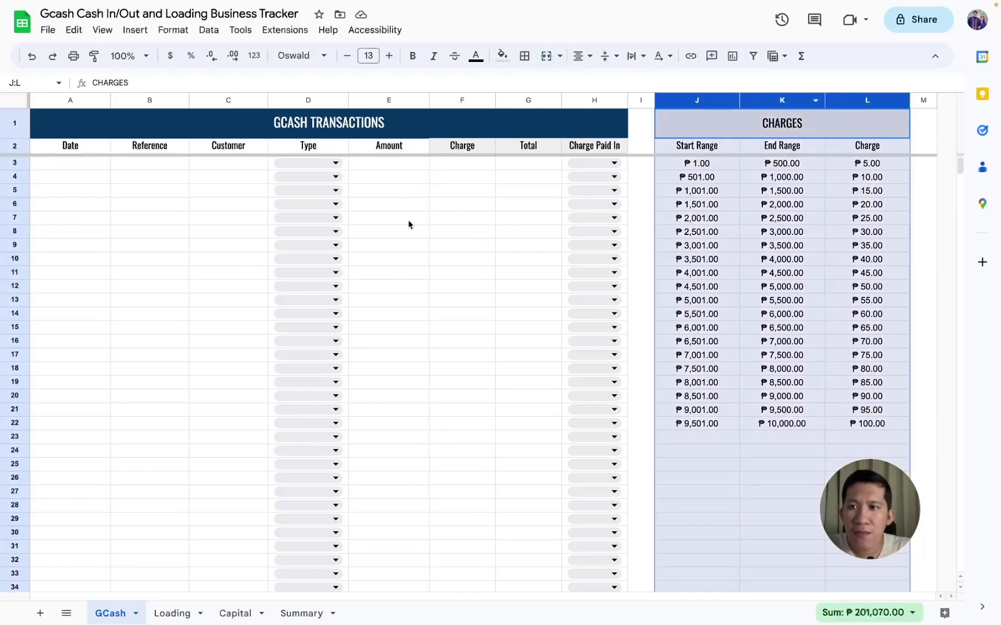
left_click(319, 167)
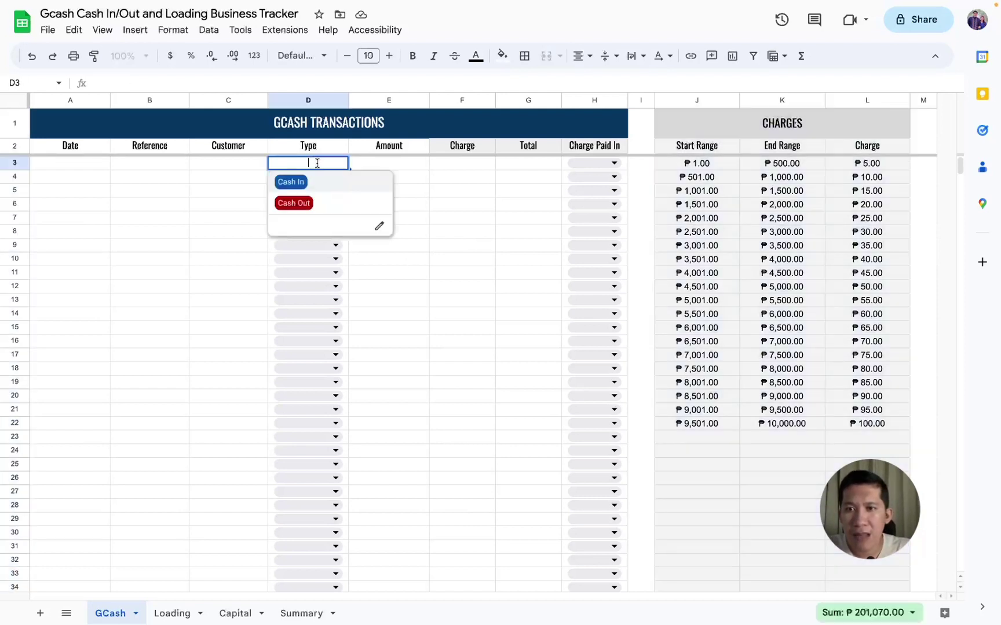
left_click(367, 165)
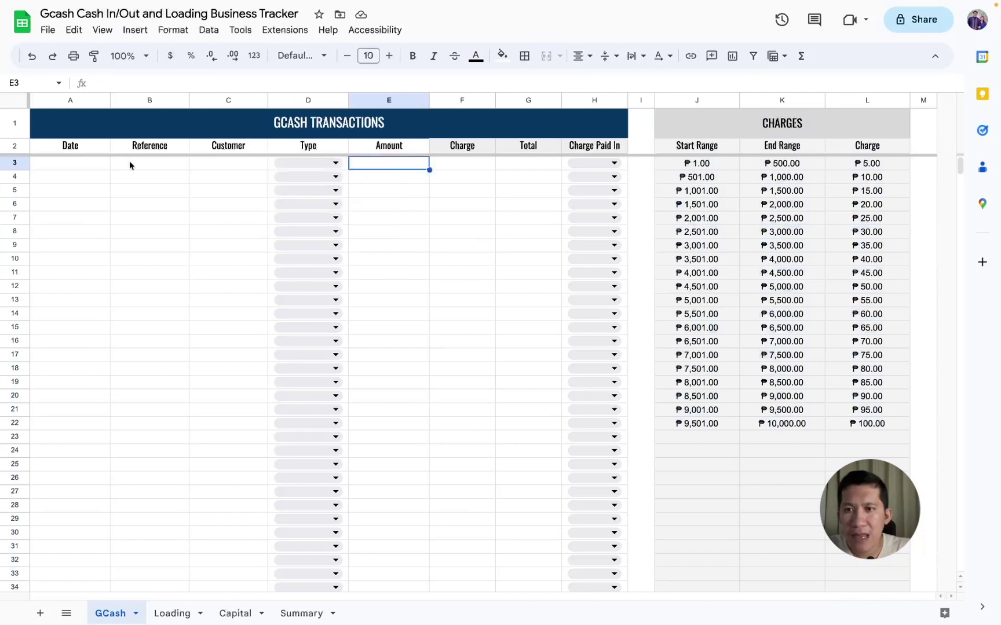
left_click_drag(73, 132, 77, 151)
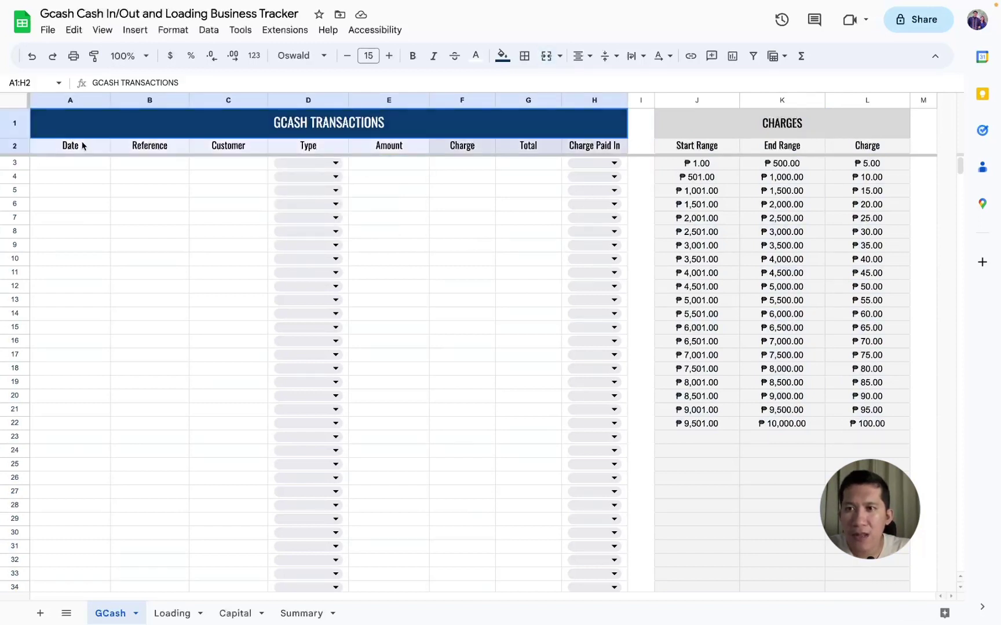
left_click(70, 102)
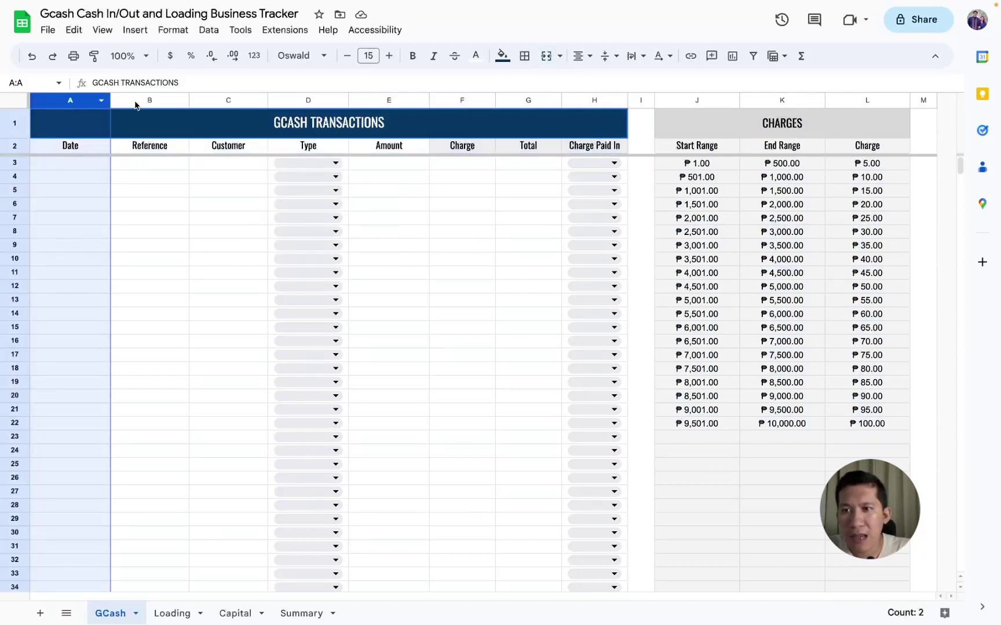
left_click(149, 102)
left_click(224, 101)
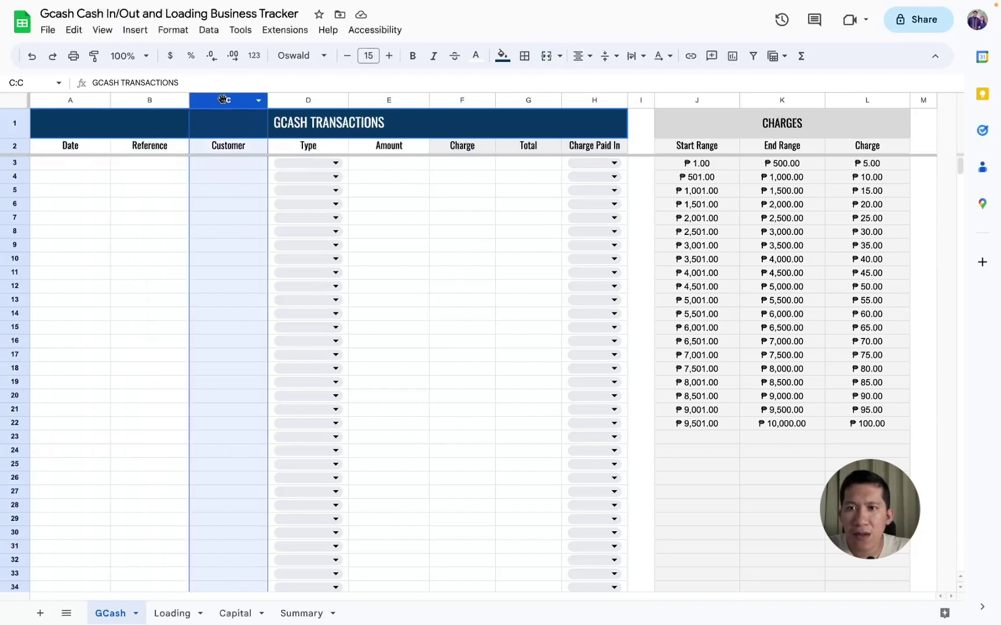
left_click(179, 167)
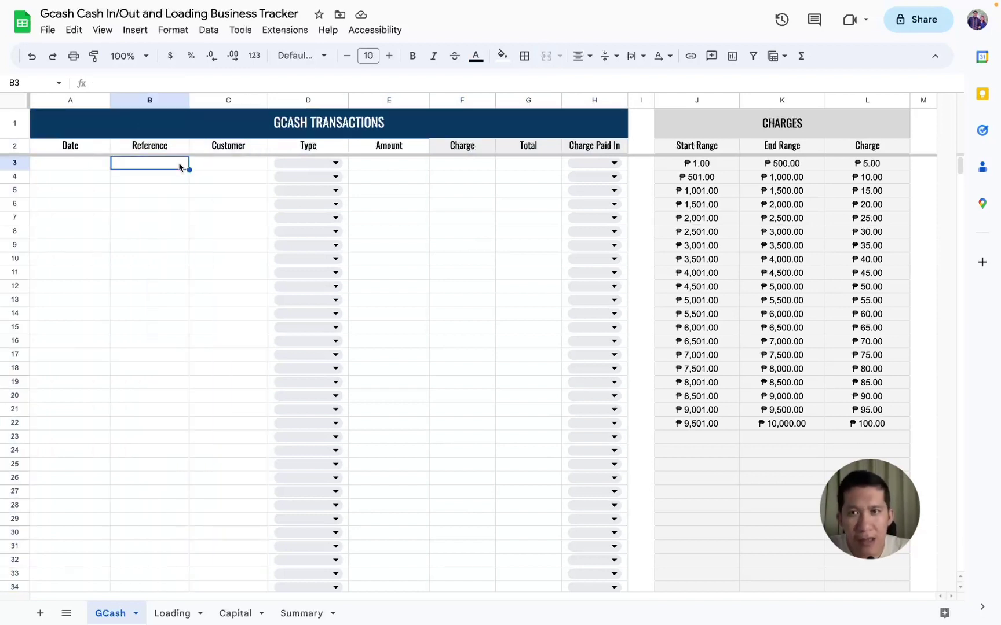
left_click(213, 165)
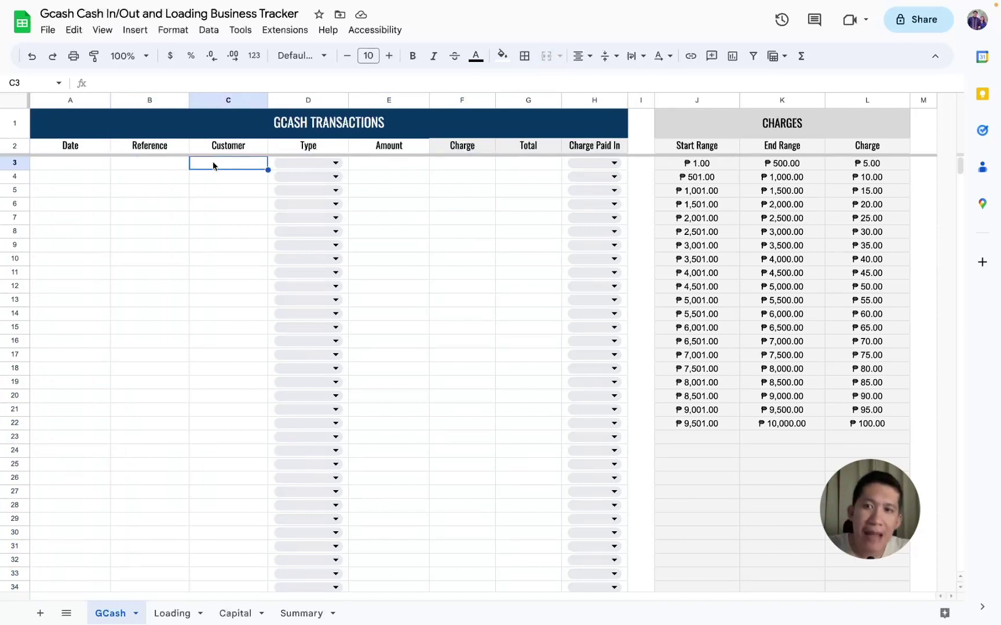
left_click(288, 162)
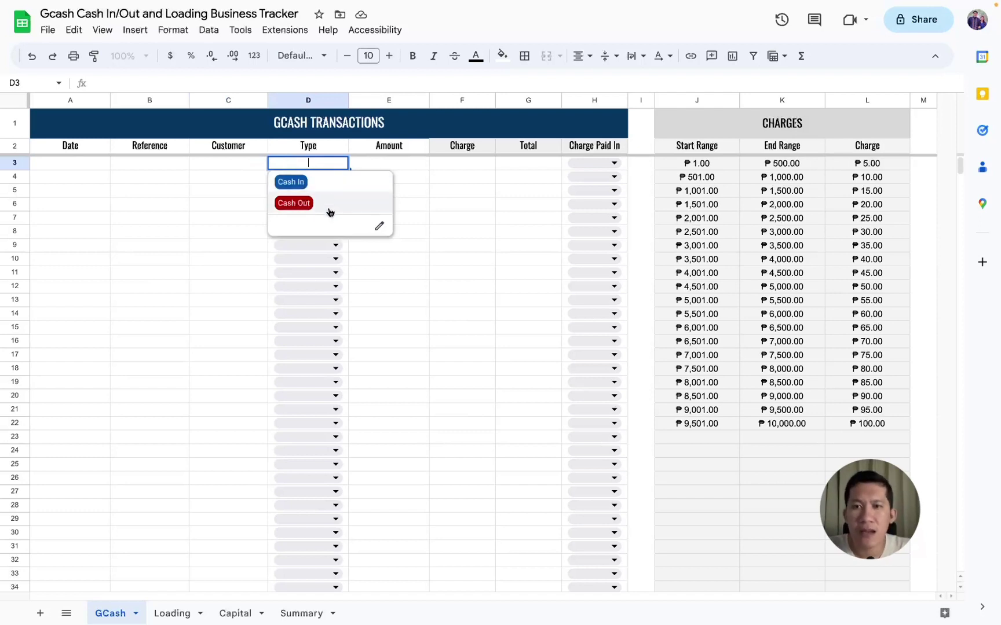
left_click(400, 165)
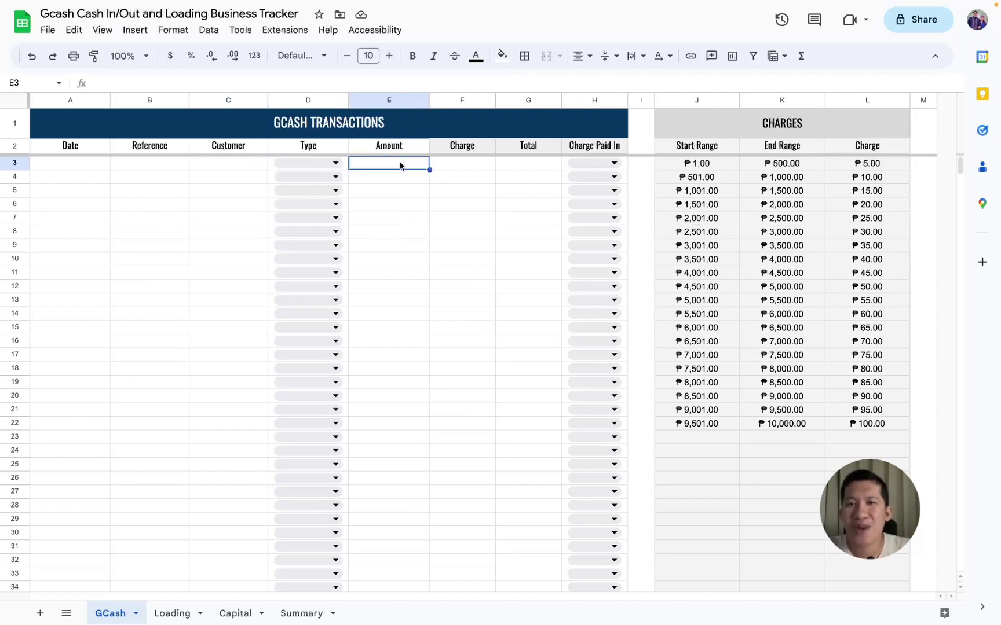
left_click(463, 166)
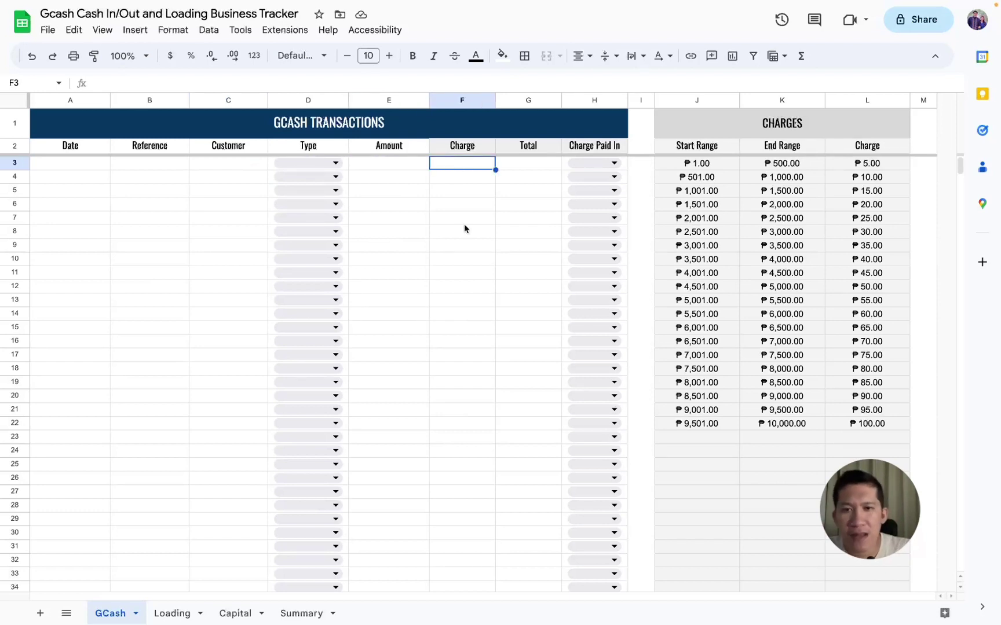
Enter 500 in E3 and compare it with the first bracket's End Range and charge
left_click(386, 165)
type("500")
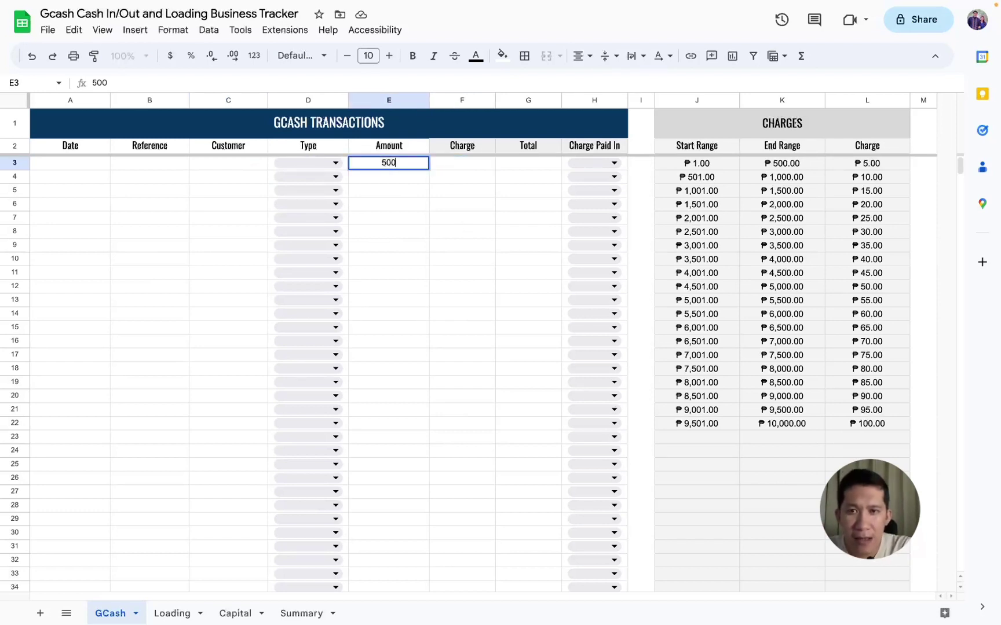
key("Return")
left_click(462, 163)
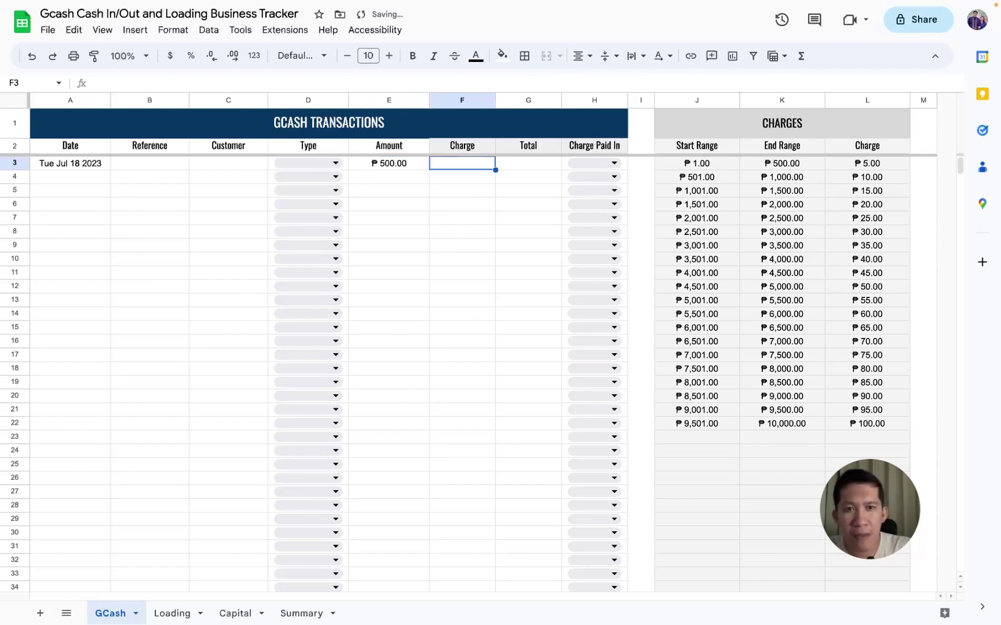
left_click(781, 168)
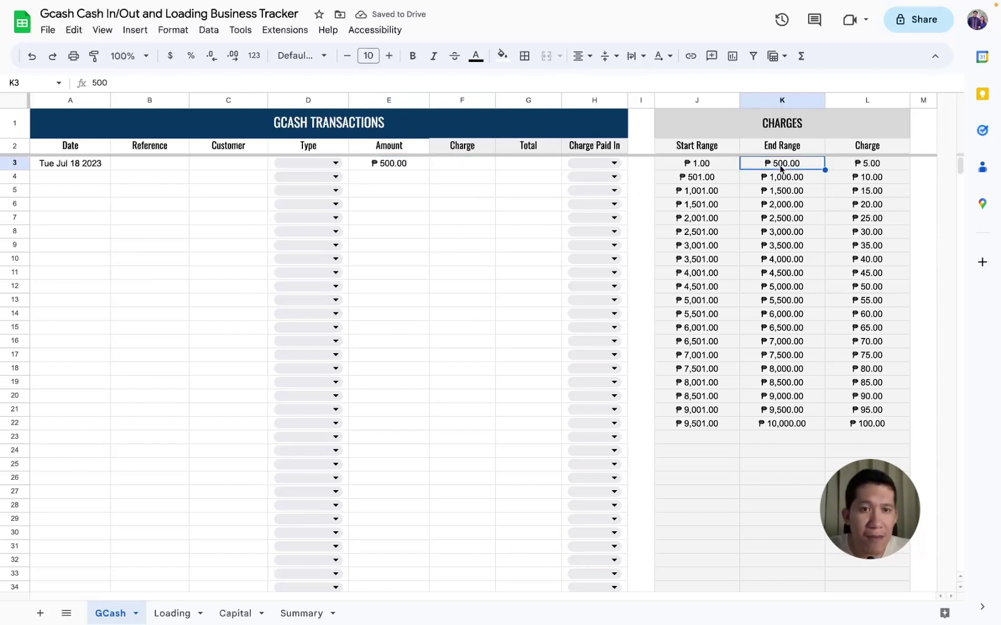
left_click(883, 168)
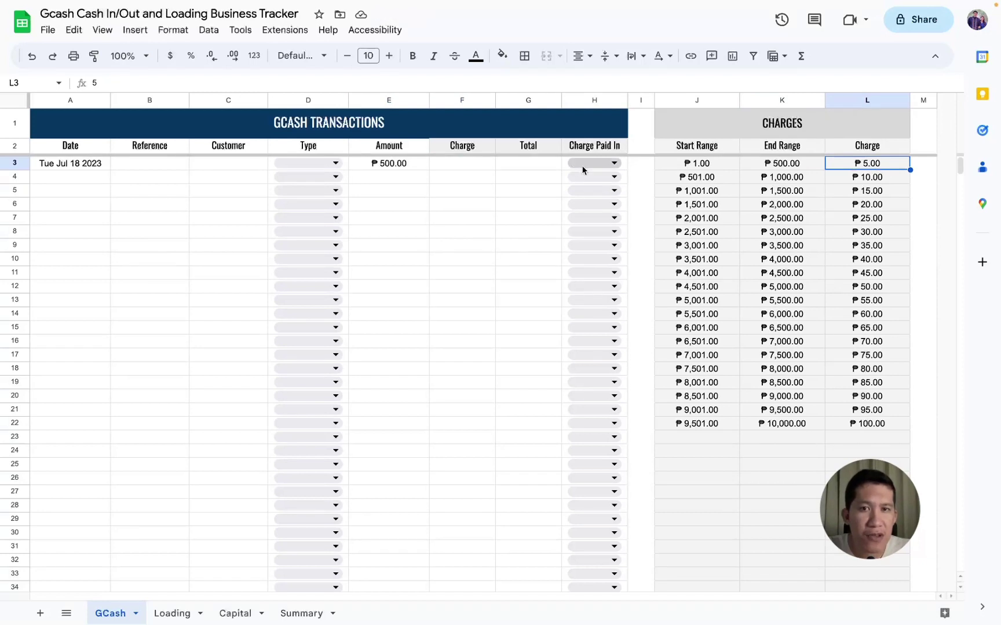
left_click(460, 168)
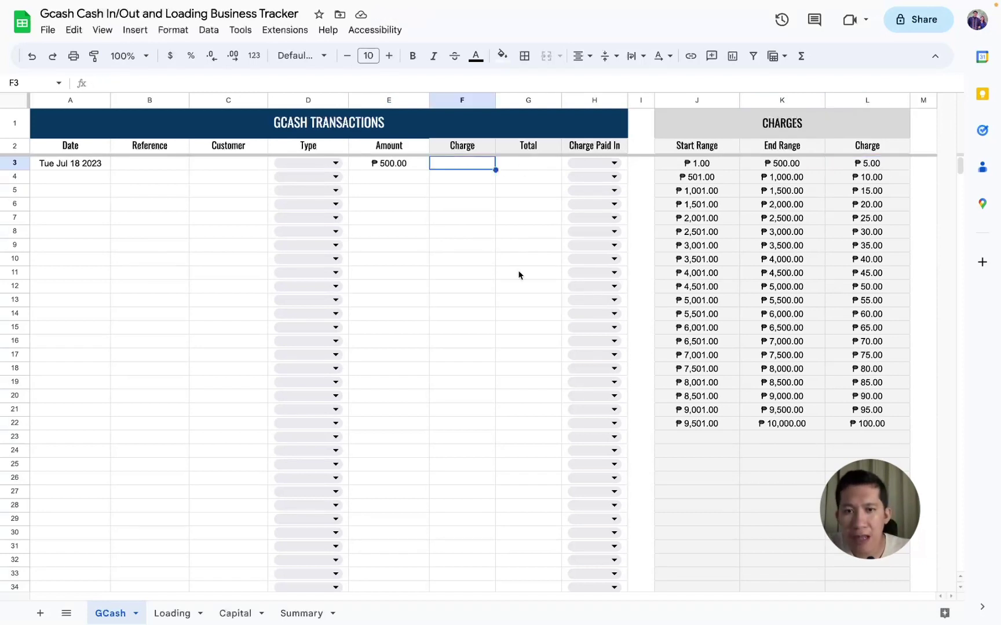
Start F3 as =SUMIFS($L$3:$L, $J$3:$J, with absolute Charge and Start Range references
type("=")
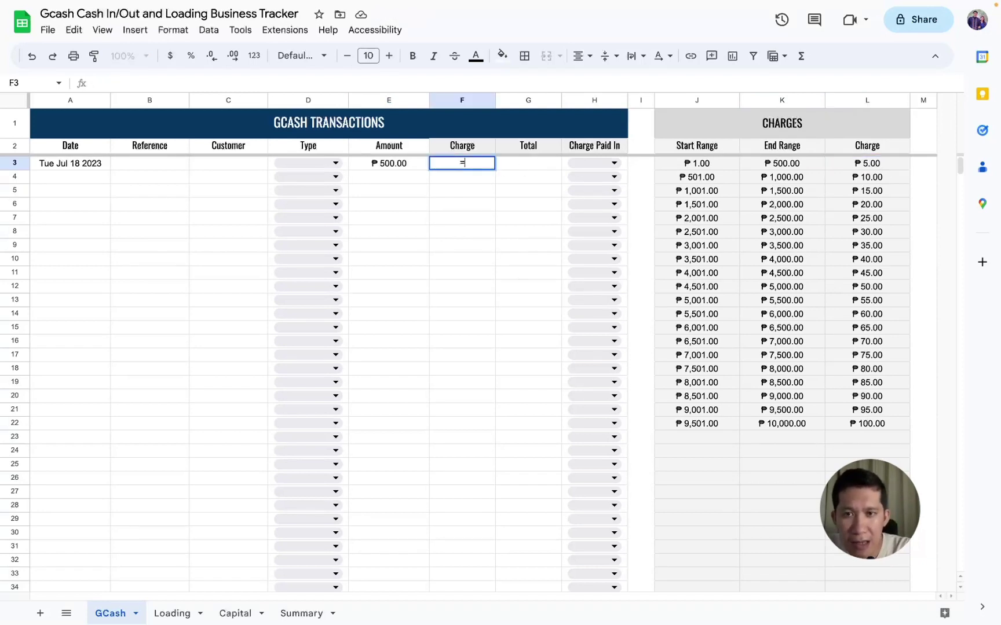
type("SUMI")
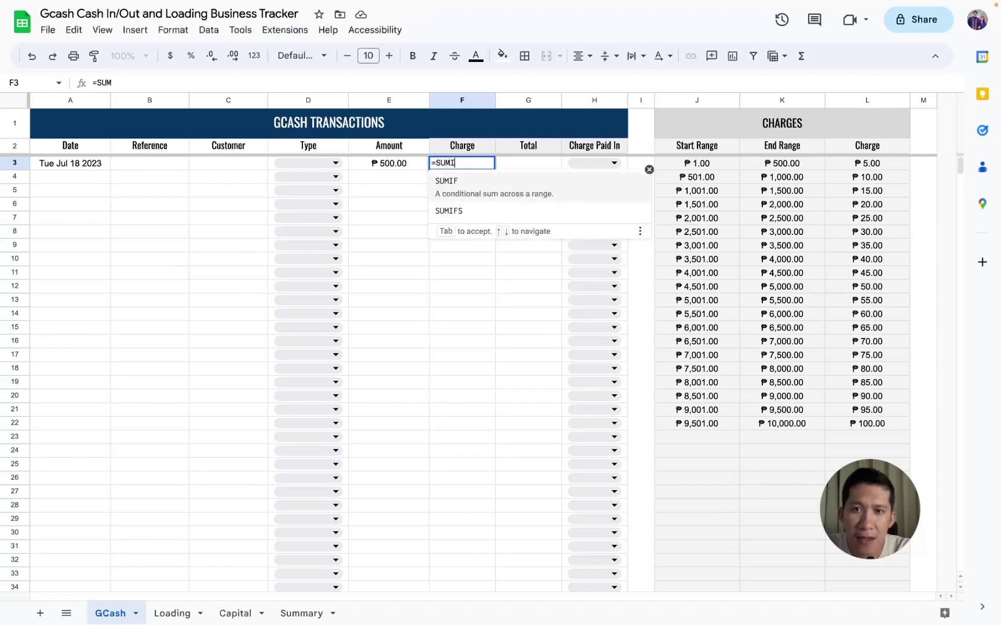
type("FS(")
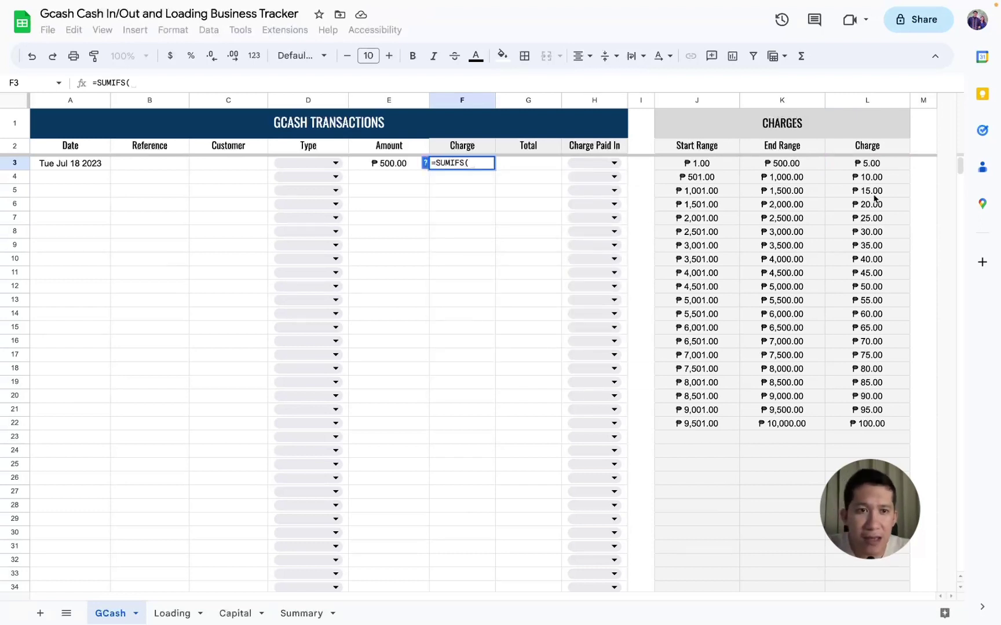
left_click(862, 169)
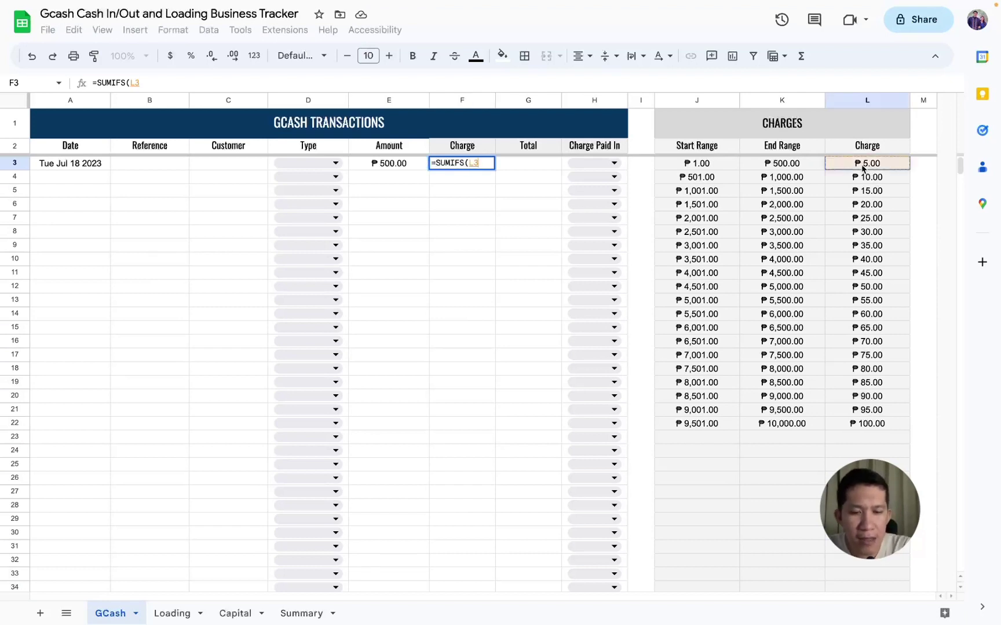
type(":L")
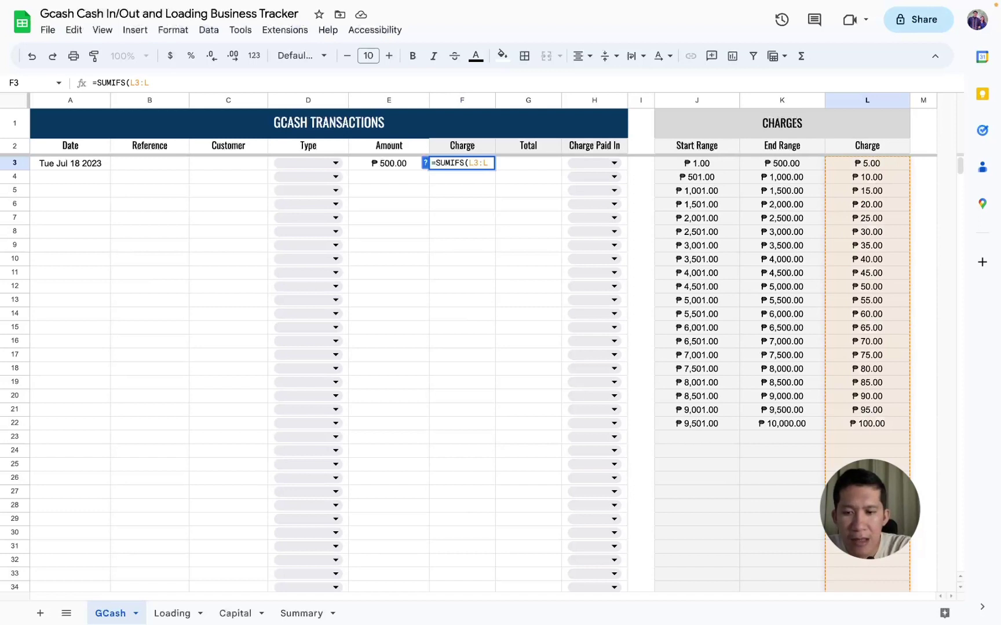
key("F4")
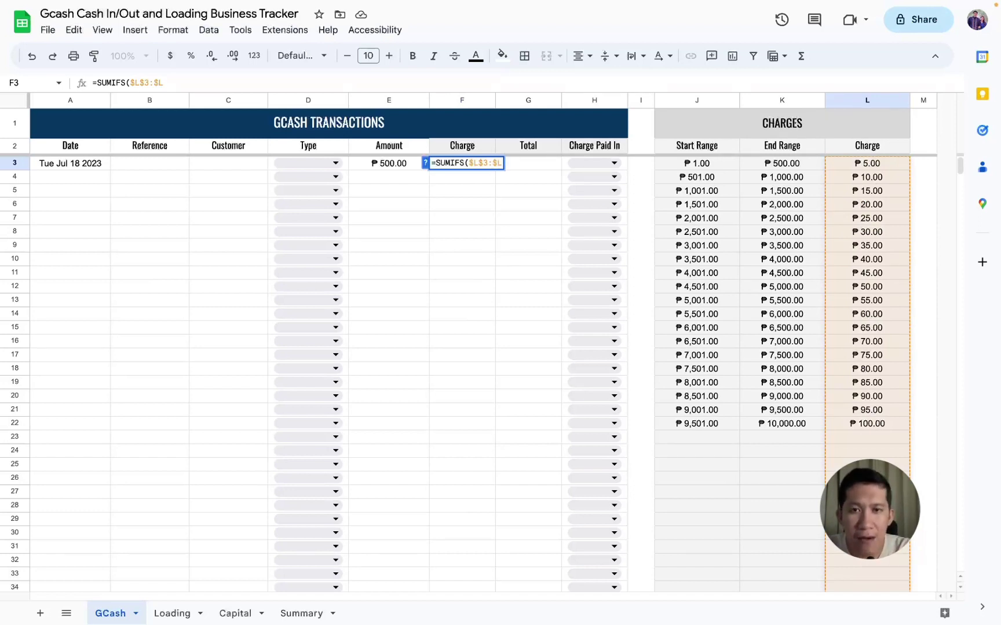
type(",")
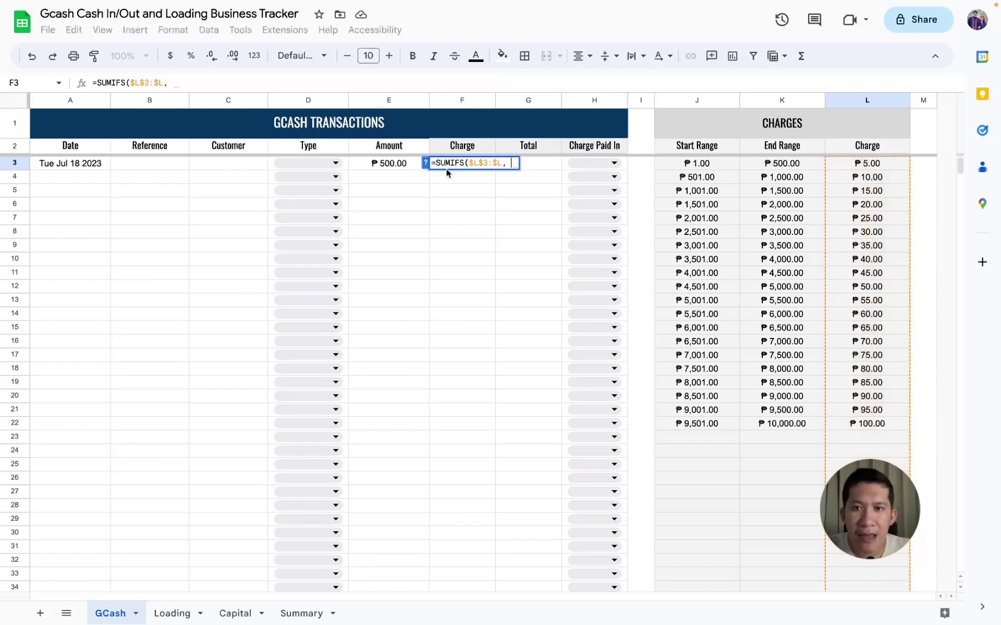
left_click(427, 166)
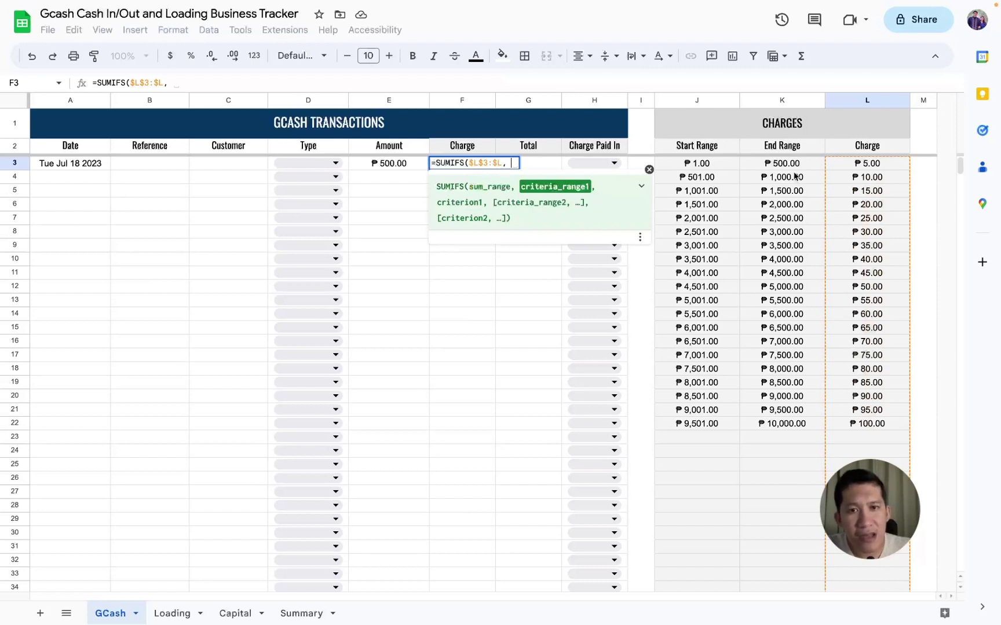
left_click(701, 167)
type(":J")
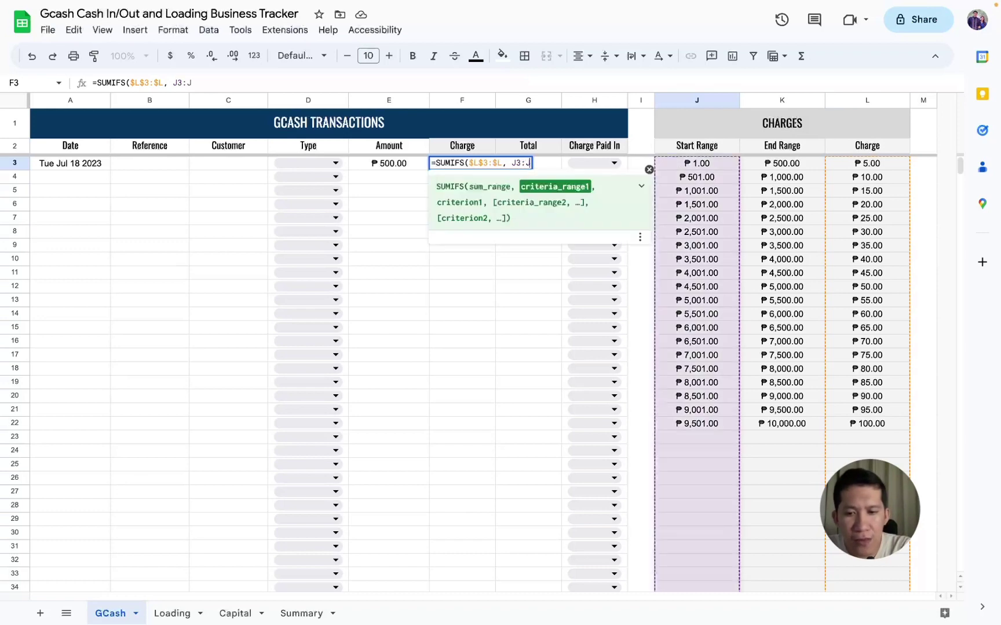
key("F4")
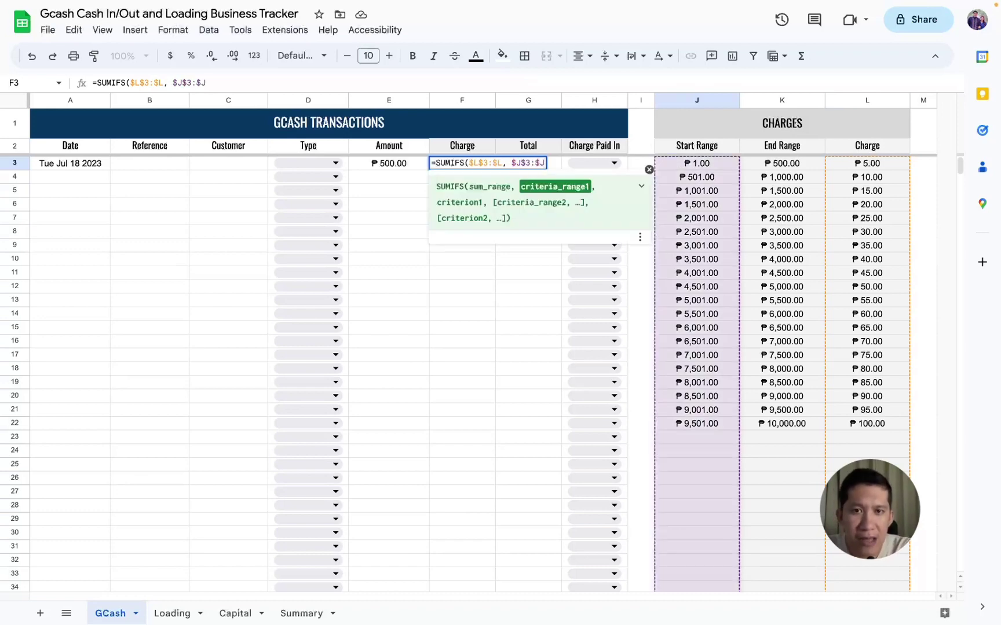
type(",")
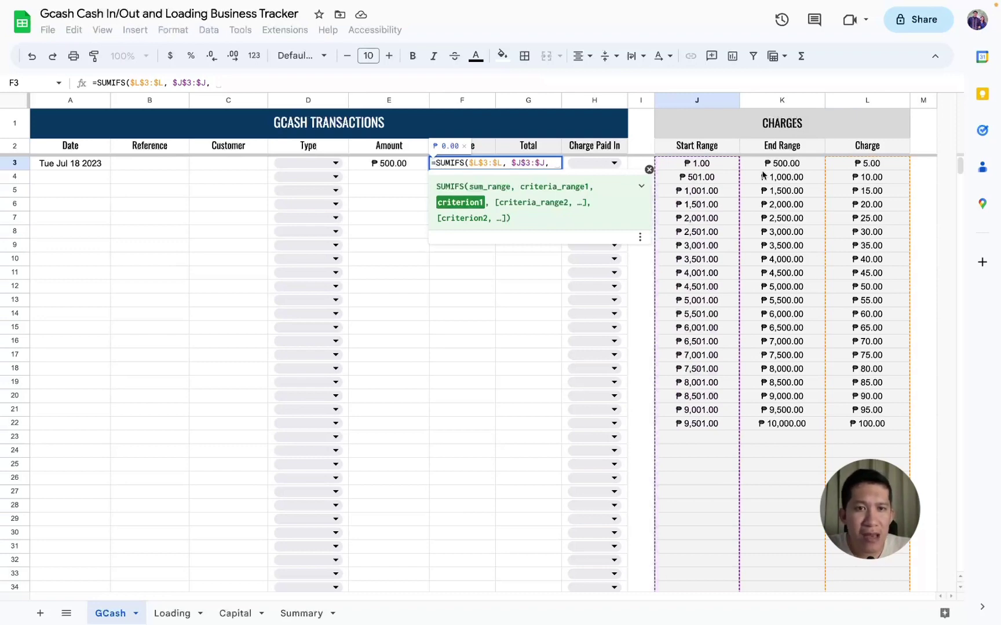
mouse_move(696, 100)
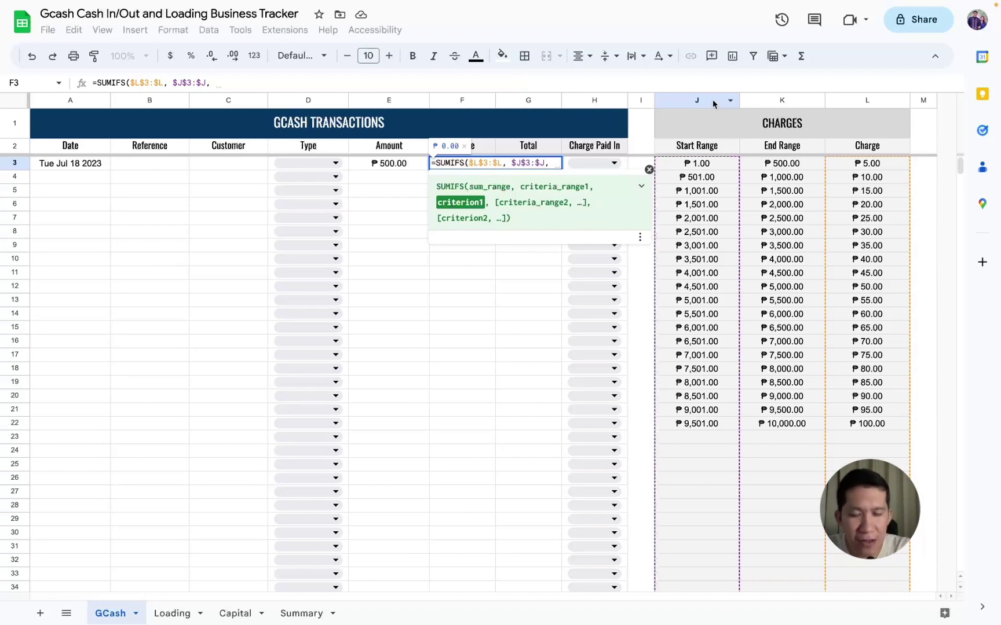
Complete F3 with ">=" & E3 on Start Range and "<=" & E3 on $K$3:$K
type("\"")
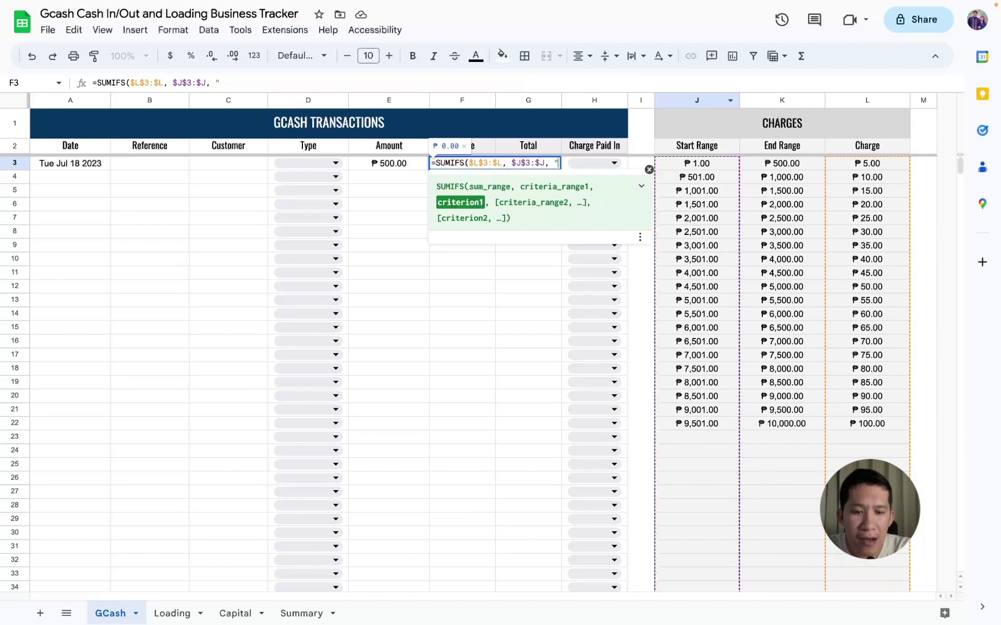
type(">")
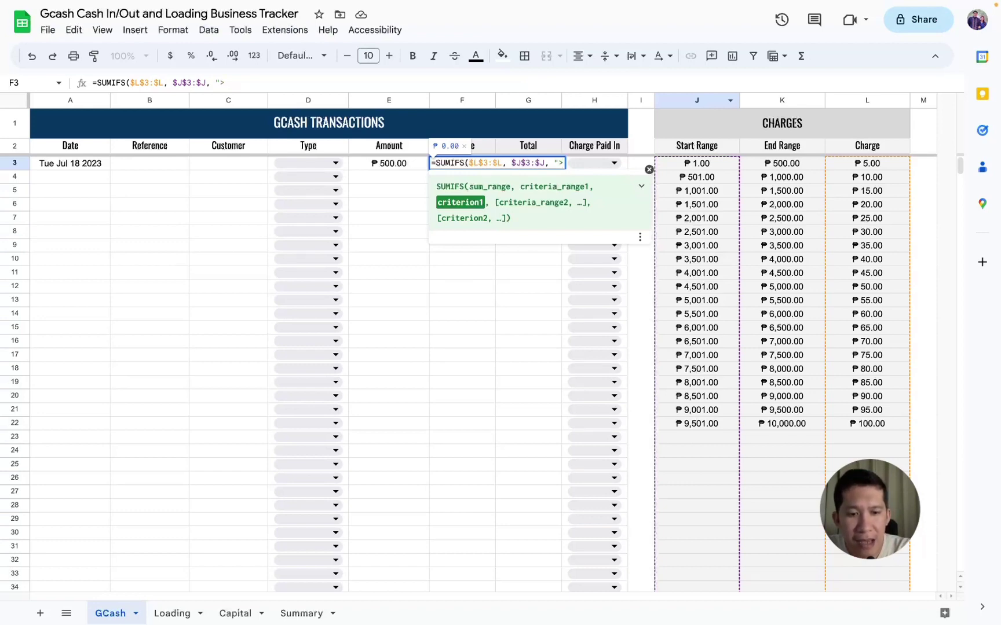
type("=\"")
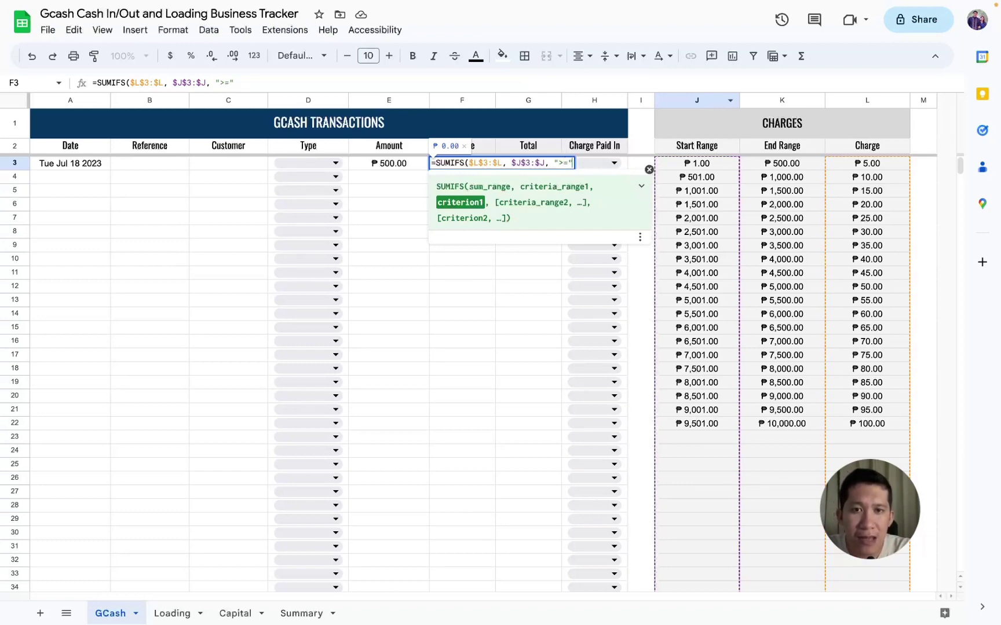
type(" &")
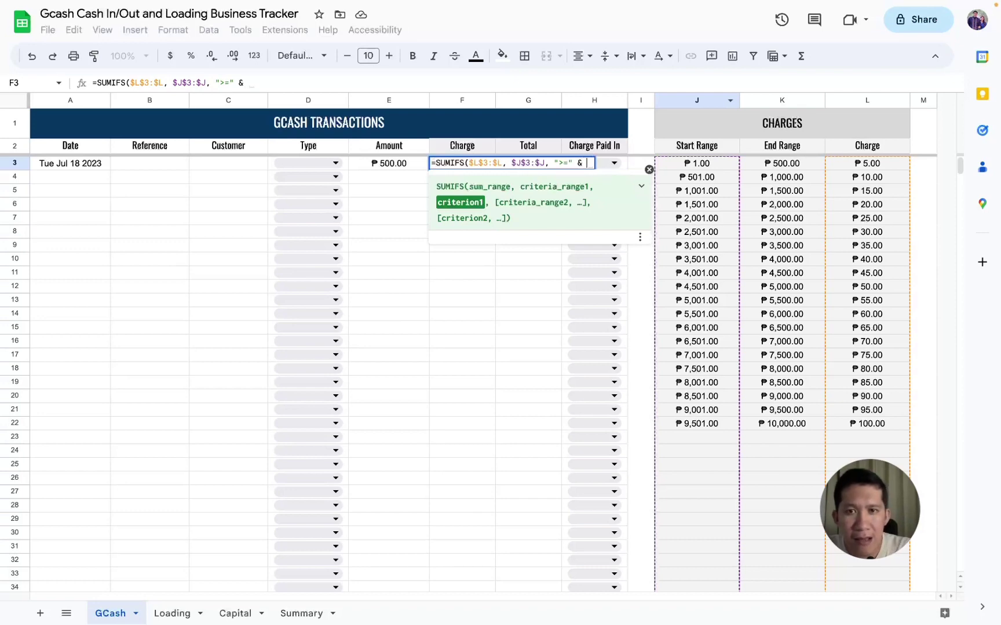
left_click(385, 168)
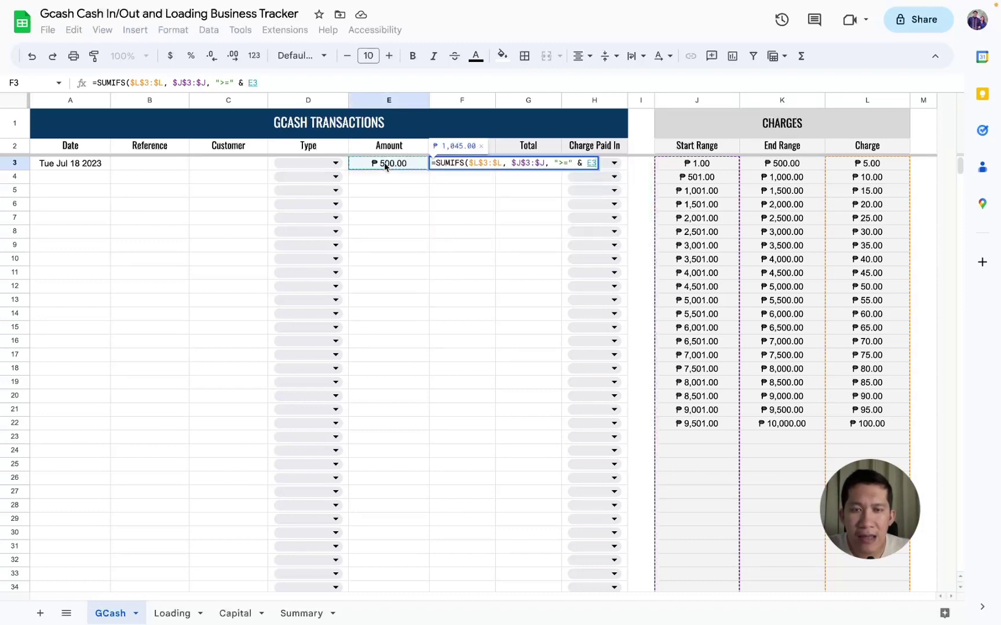
type(",")
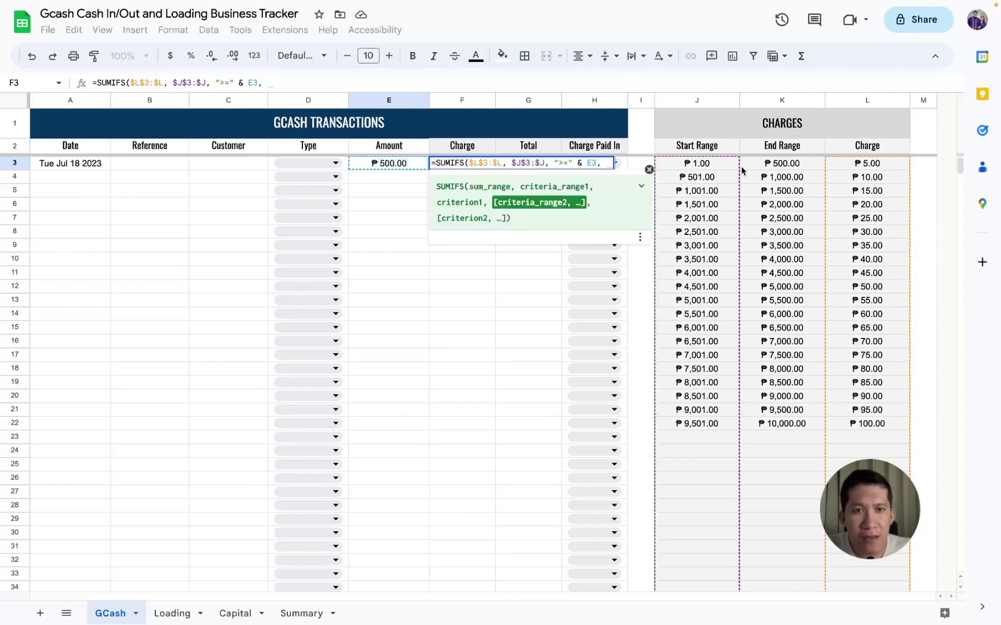
left_click(771, 169)
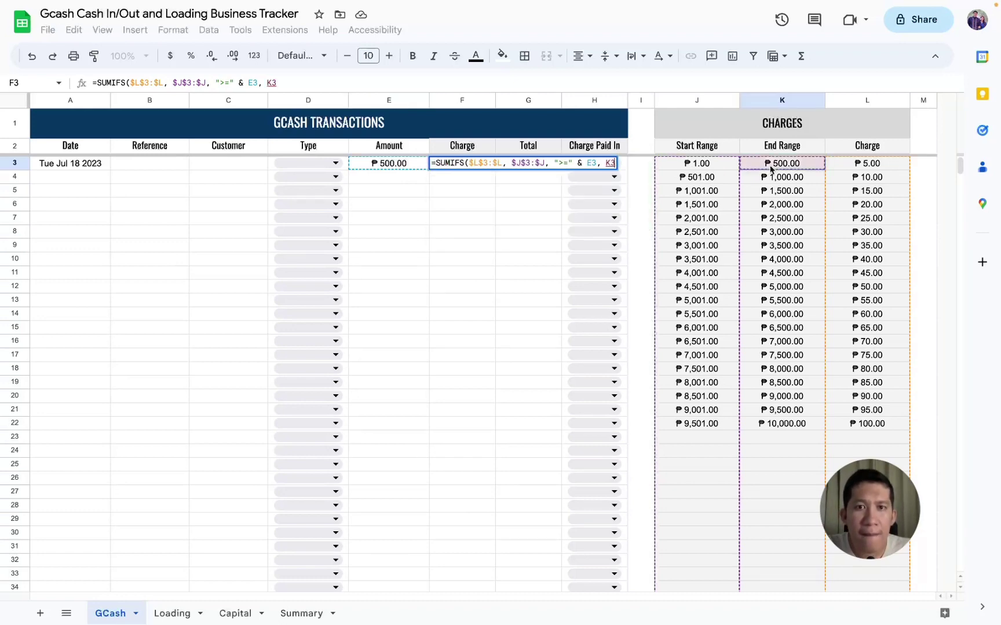
type(":$")
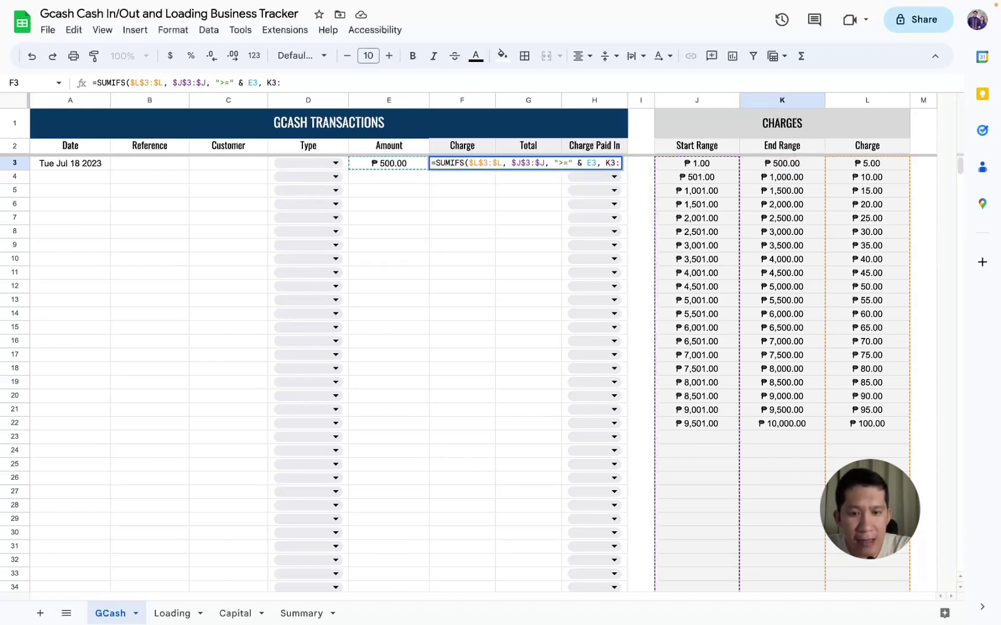
type("K")
key("F4")
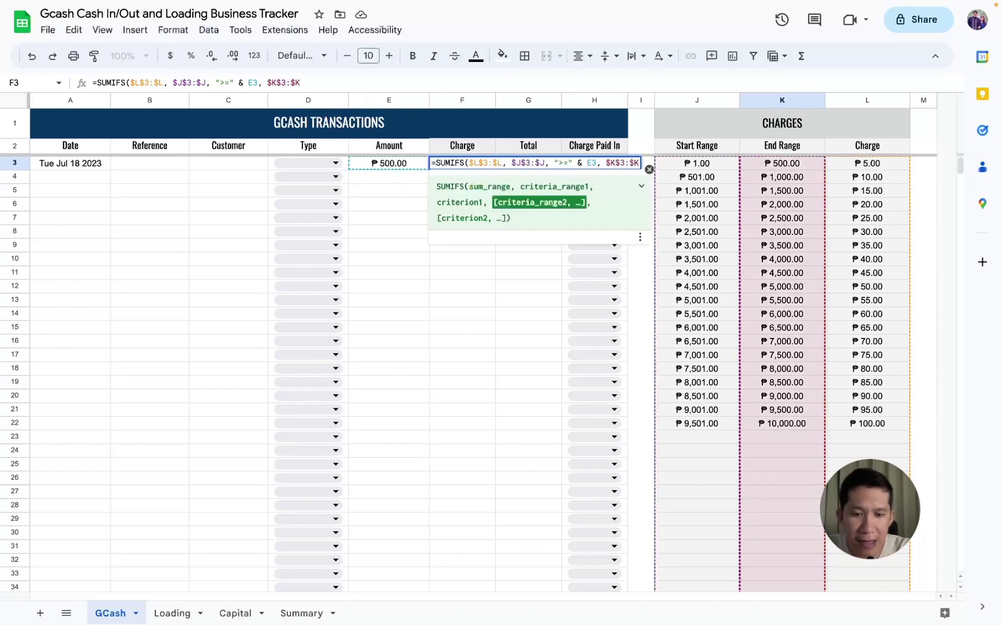
type(", ")
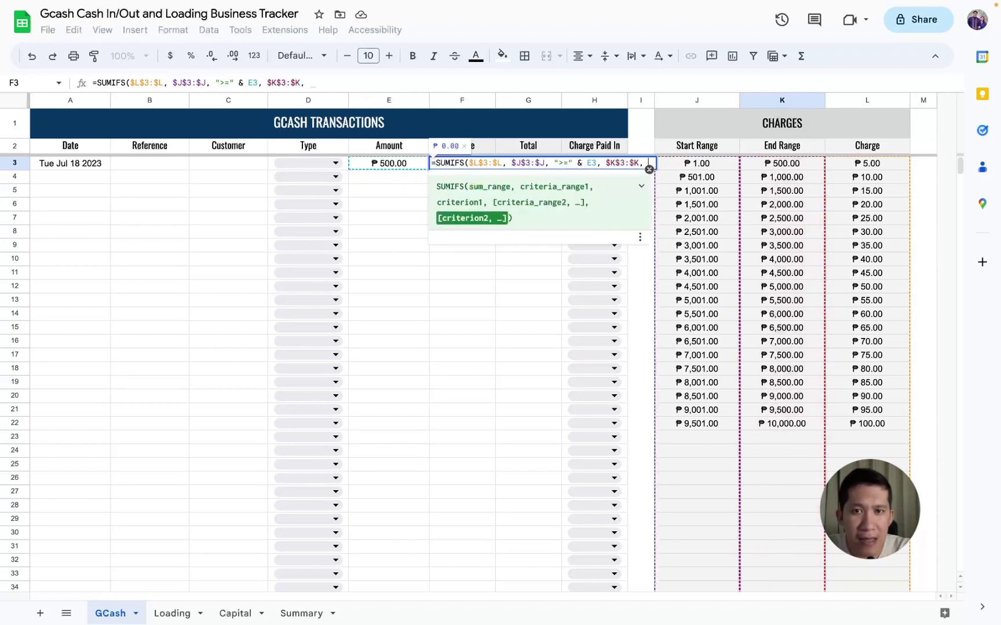
type("\"")
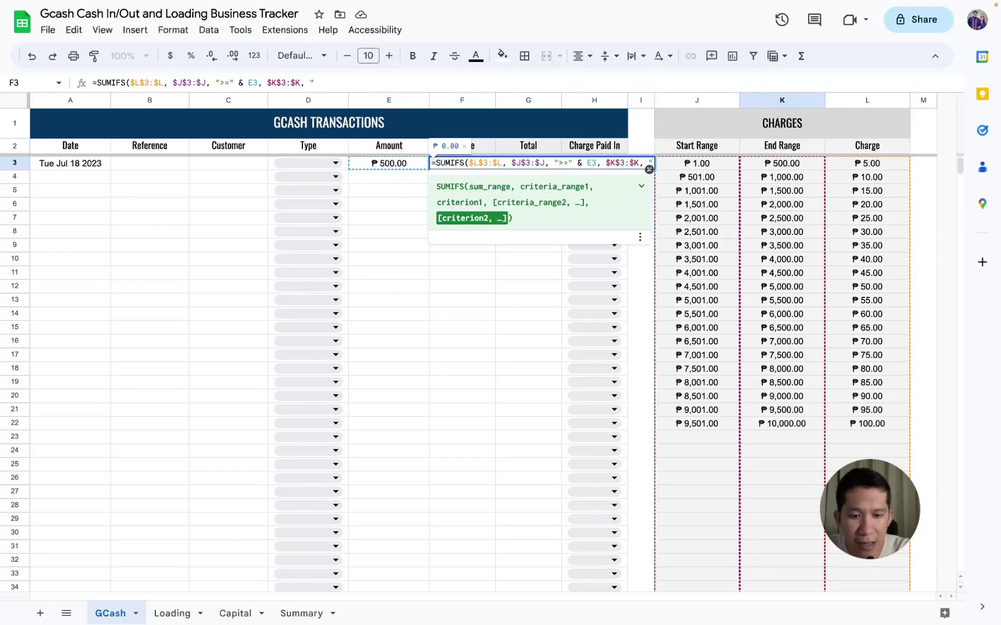
type("<=")
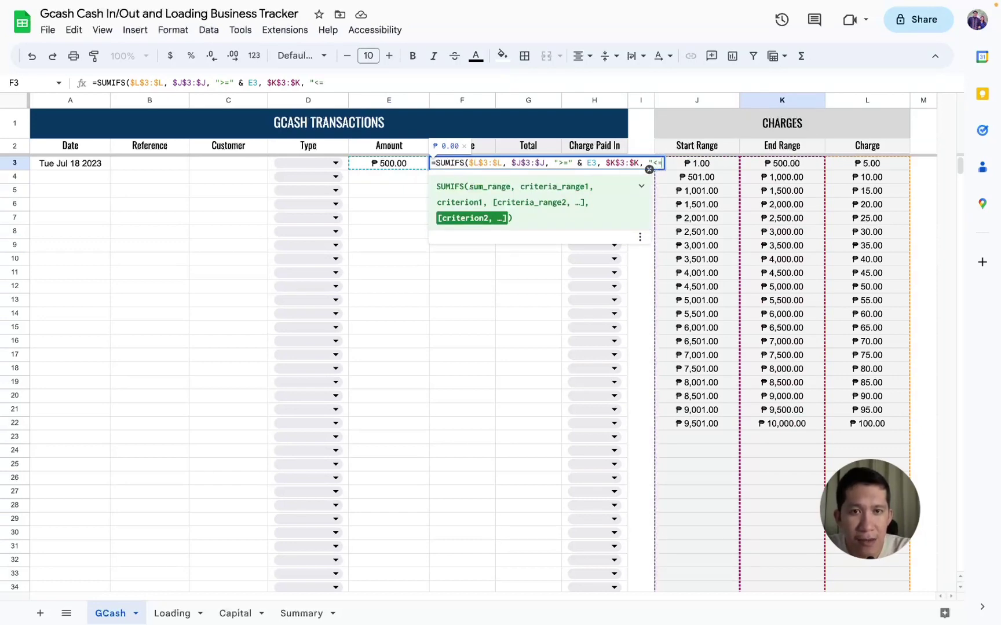
type("\"")
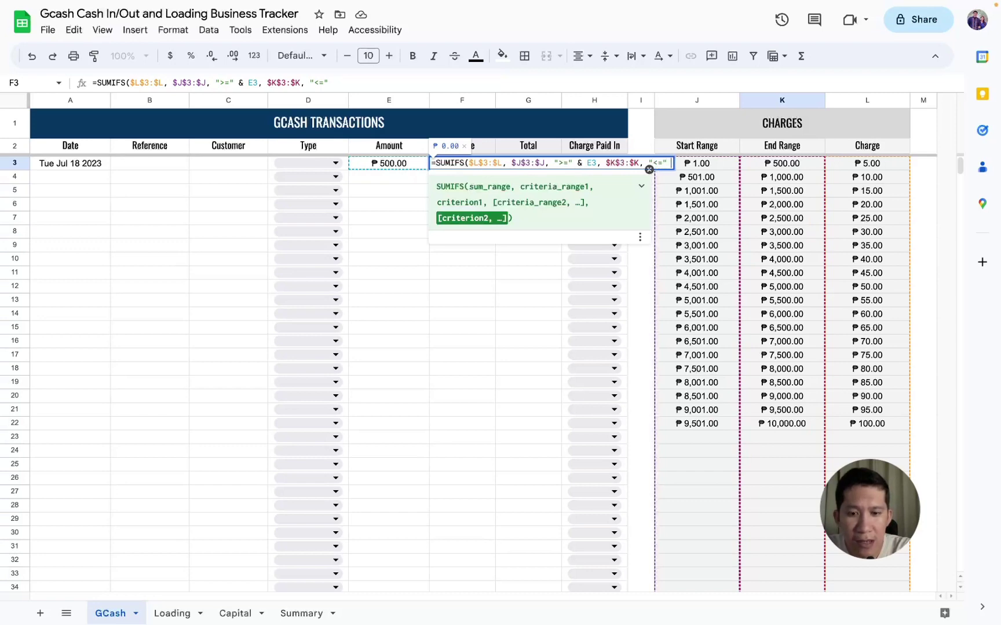
type(" & ")
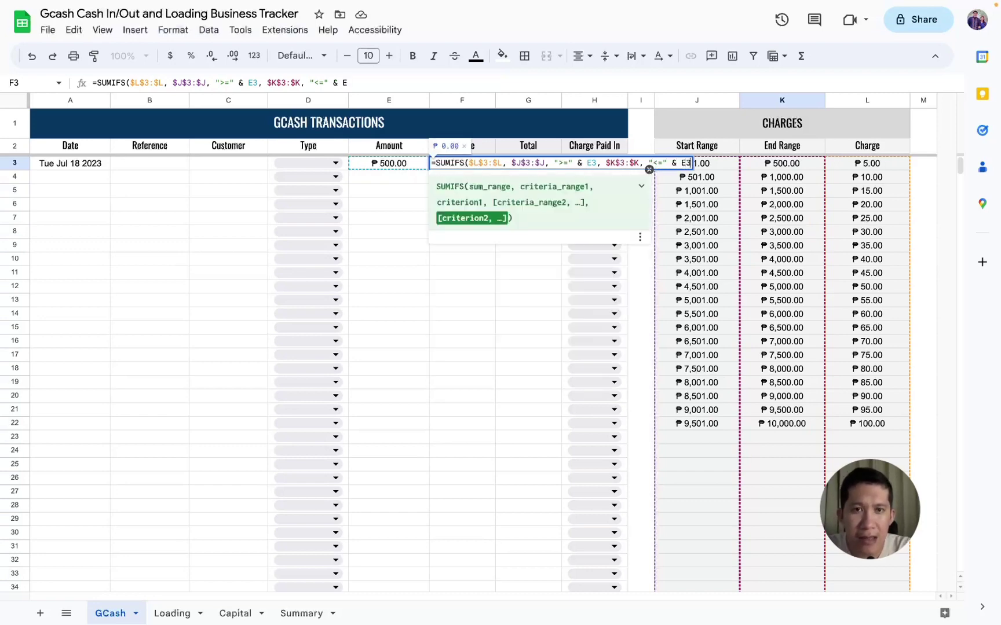
type("E3")
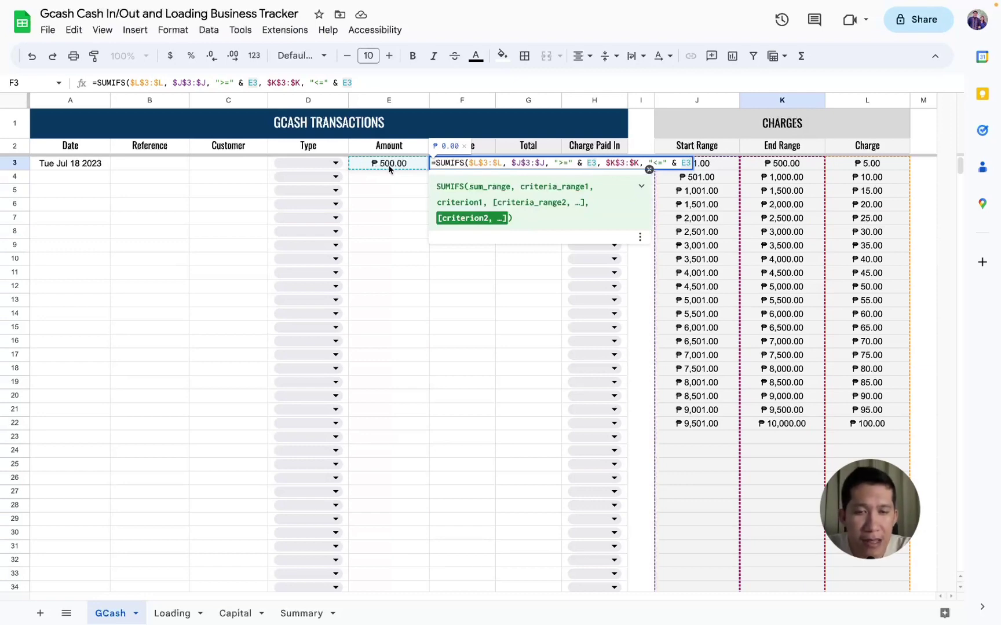
type(")")
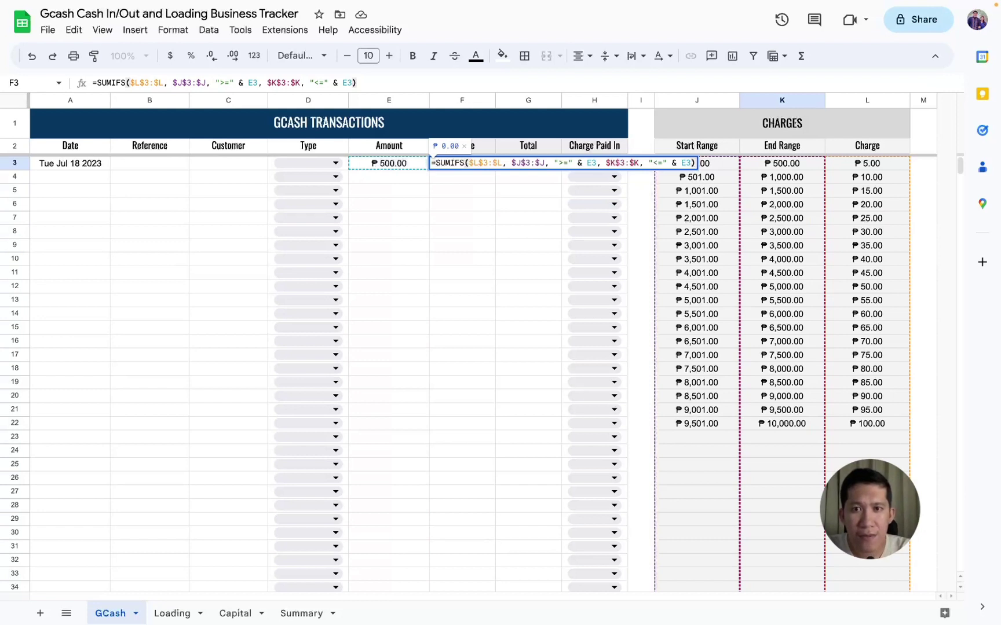
key("Return")
key("Up")
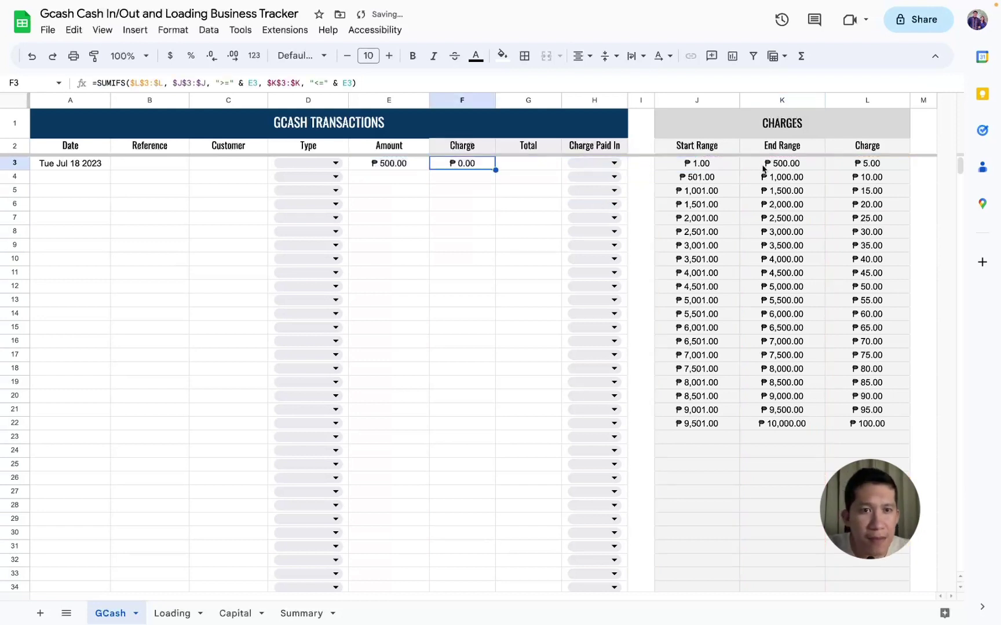
Swap the F3 comparisons to "<=" & E3 and ">=" & E3 so ₱500.00 returns a ₱5.00 charge
left_click(763, 166)
left_click(373, 165)
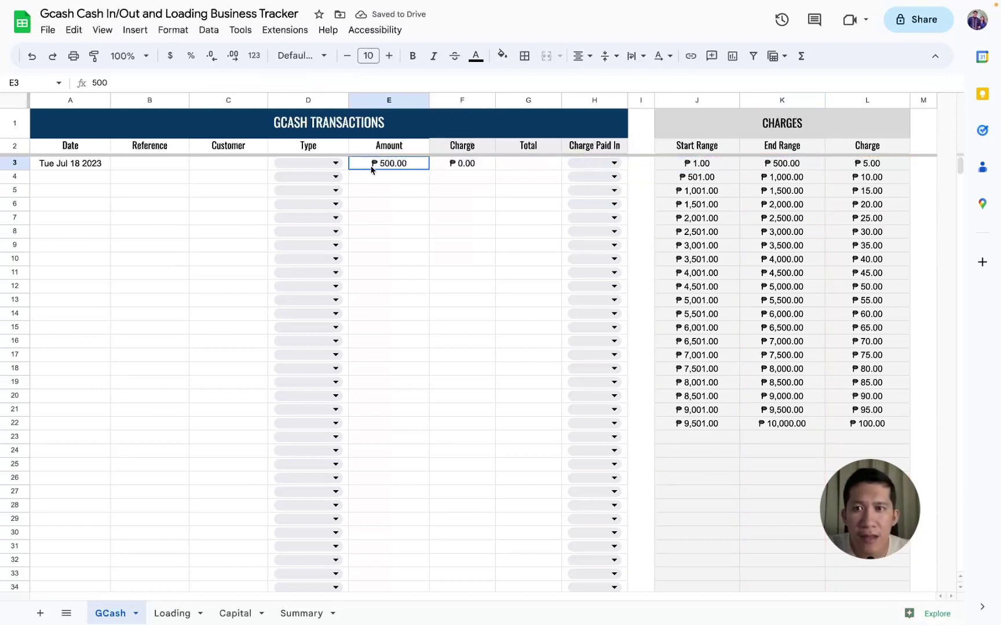
left_click(473, 165)
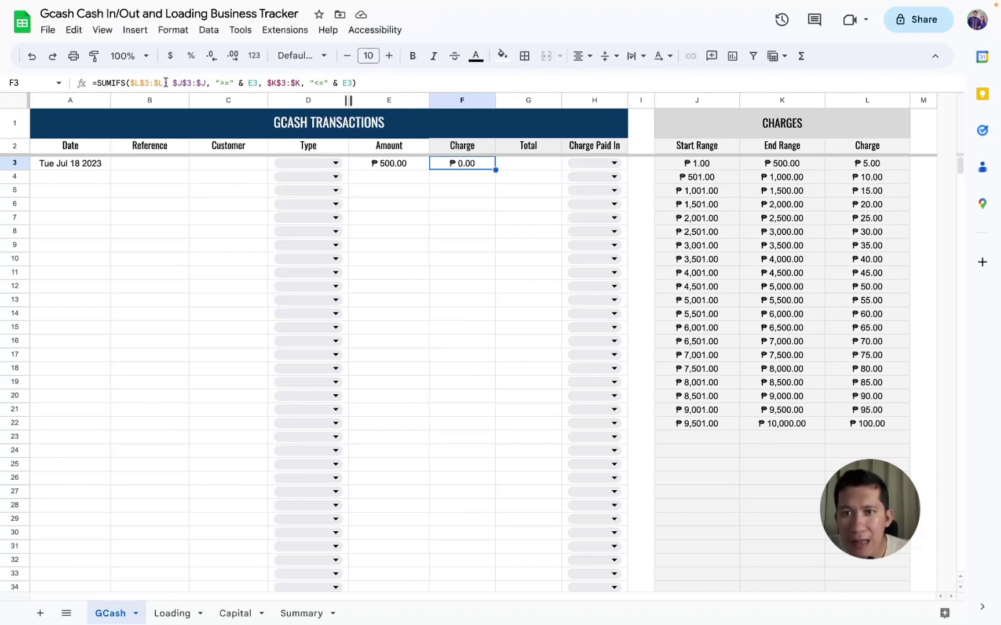
left_click(233, 83)
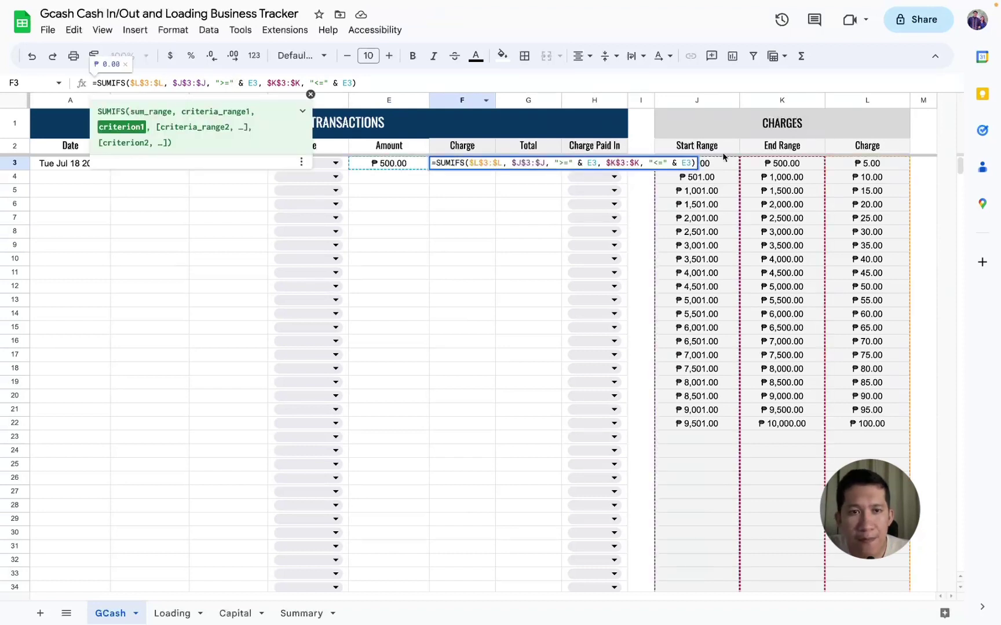
left_click(225, 83)
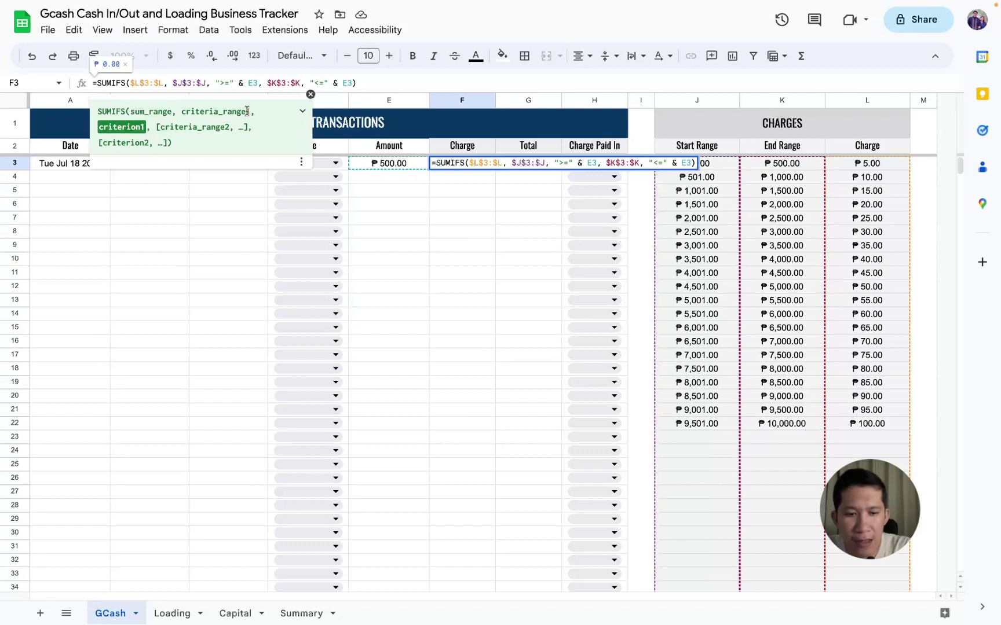
key("BackSpace")
type("<")
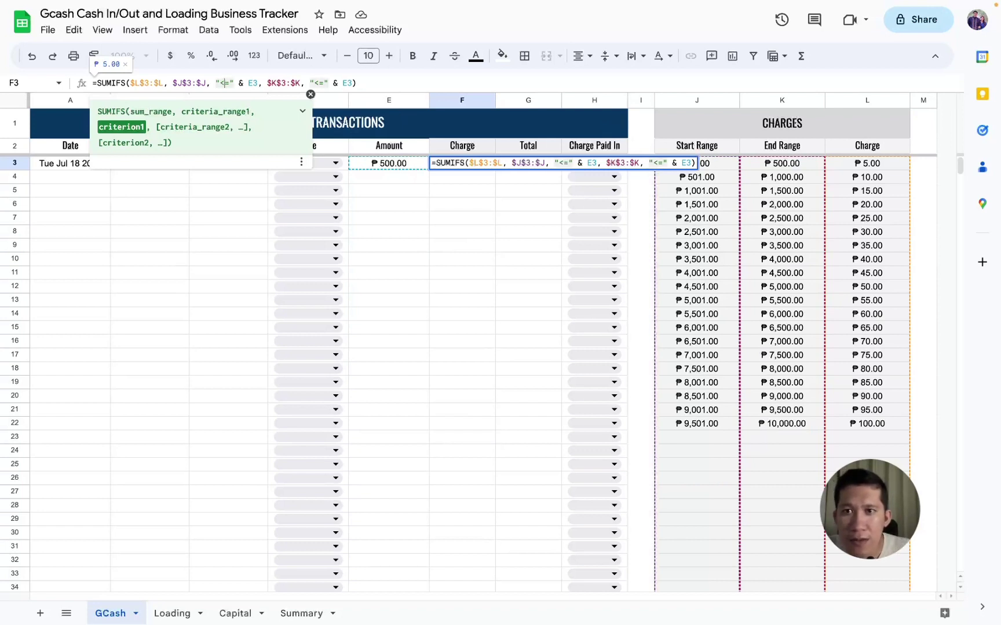
left_click(318, 83)
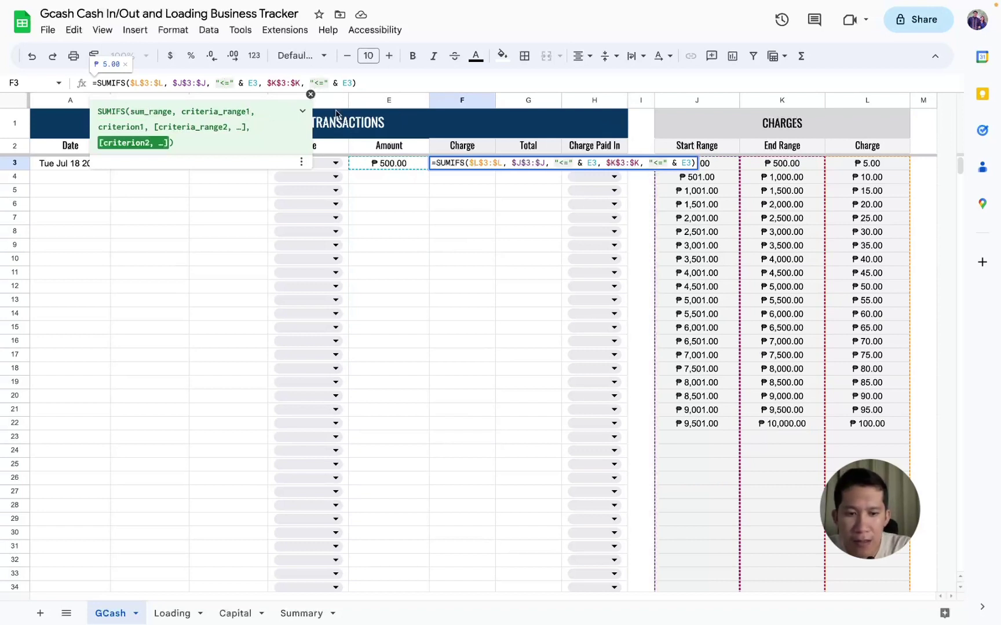
key("BackSpace")
type(">")
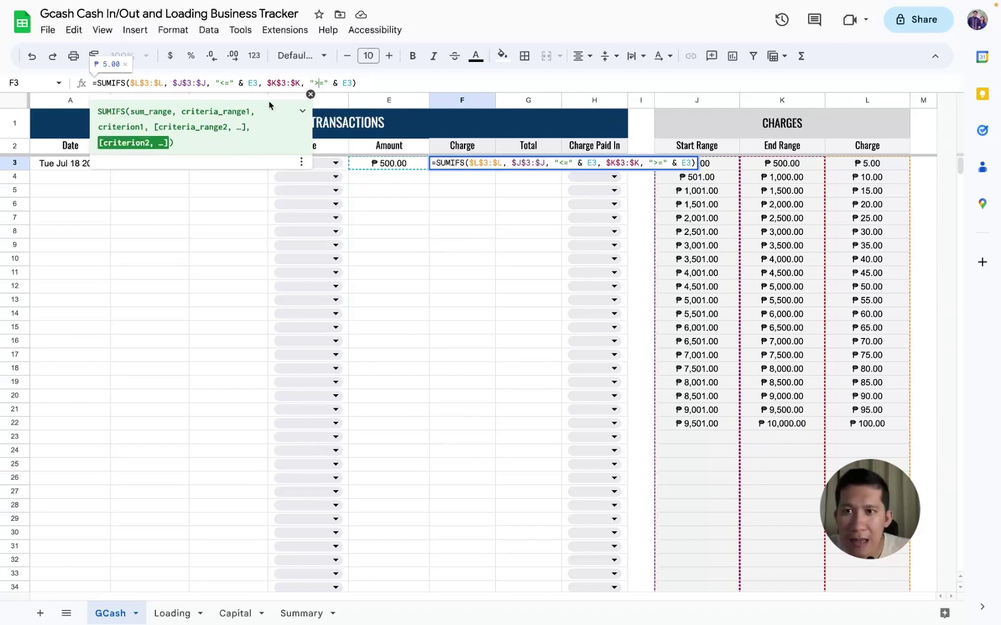
left_click(225, 83)
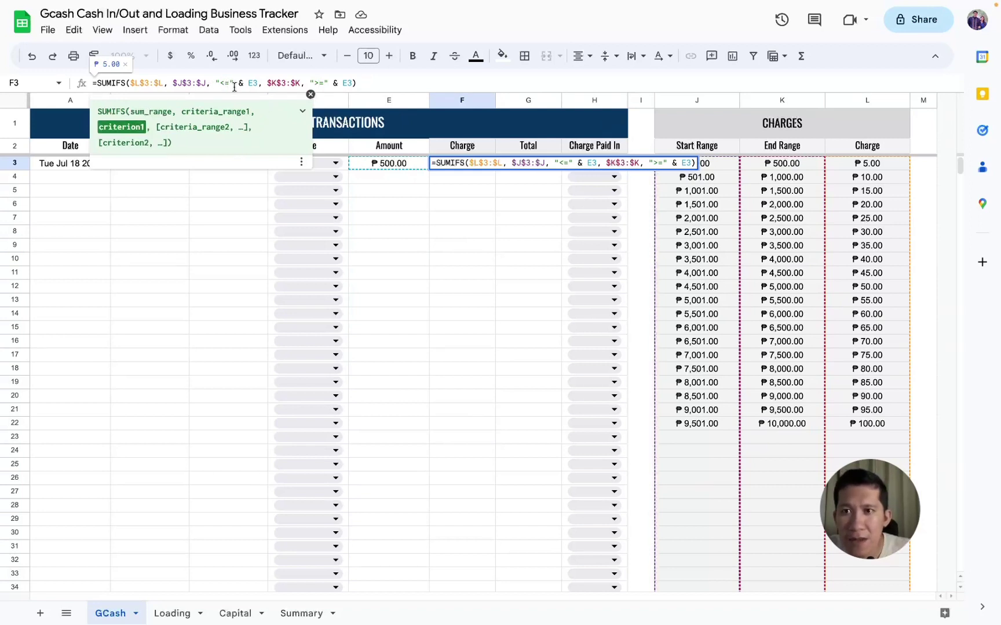
left_click(315, 83)
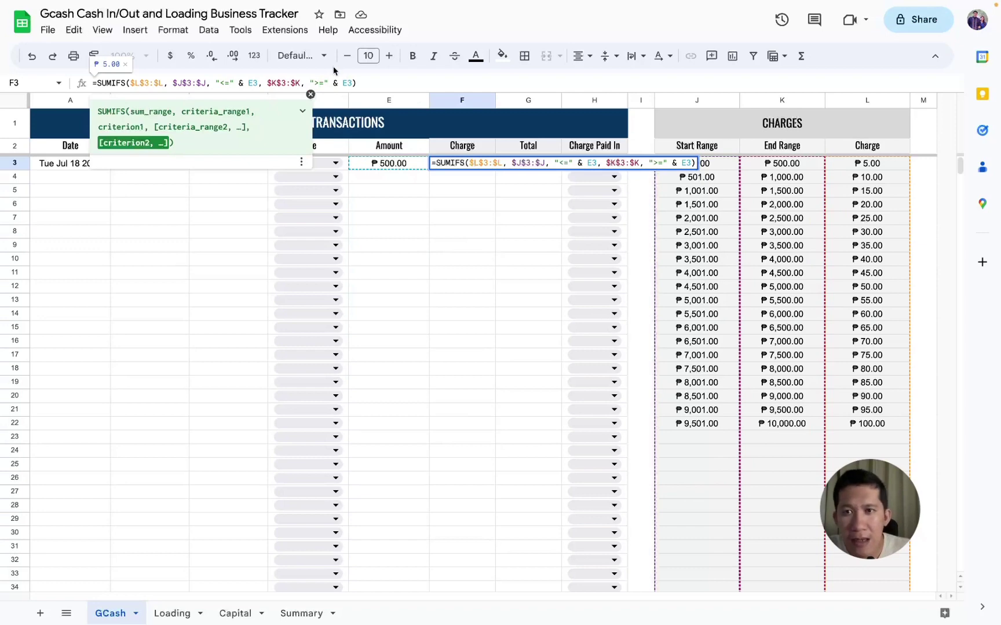
key("Return")
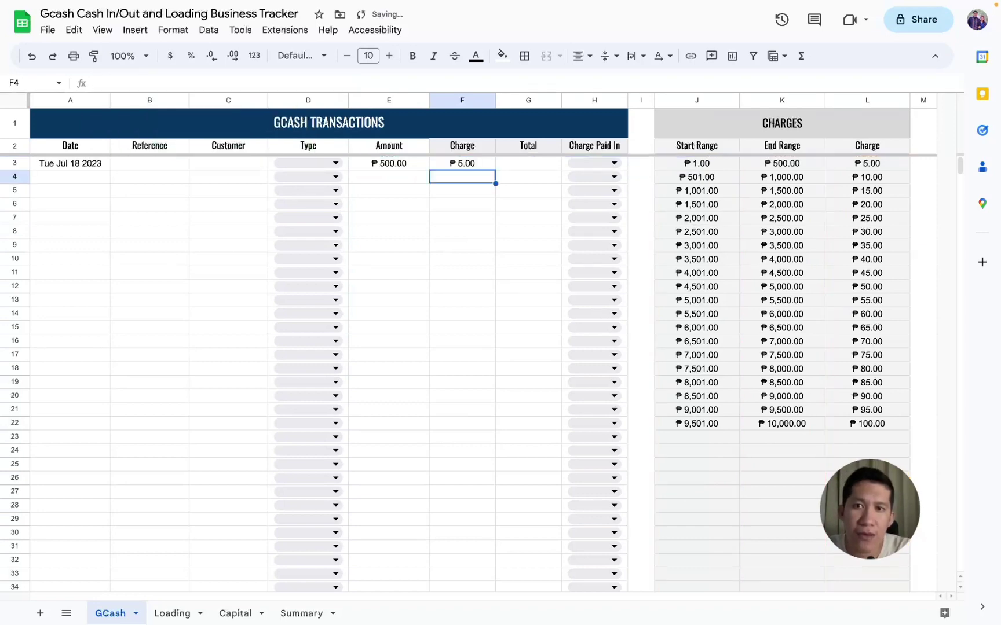
Paste the charge formula into F4 and enter a 1,000 test amount in E4
left_click(461, 164)
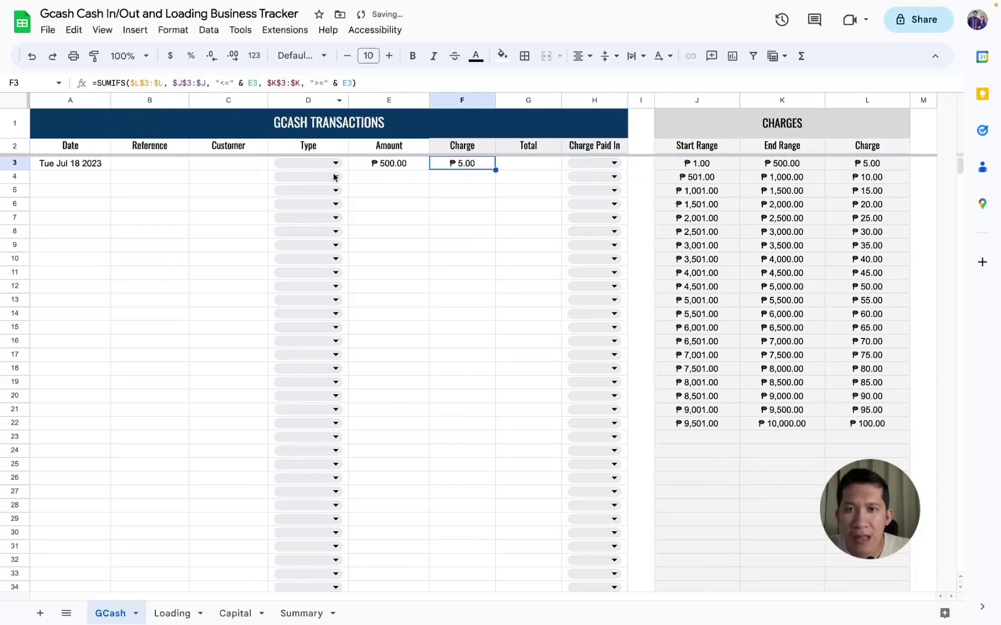
left_click(464, 182)
type("=SUMIFS($L$3:$L, $J$3:$J, \"<=\" & E4, $K$3:$K, \">=\" & E4)")
left_click(381, 180)
type("1")
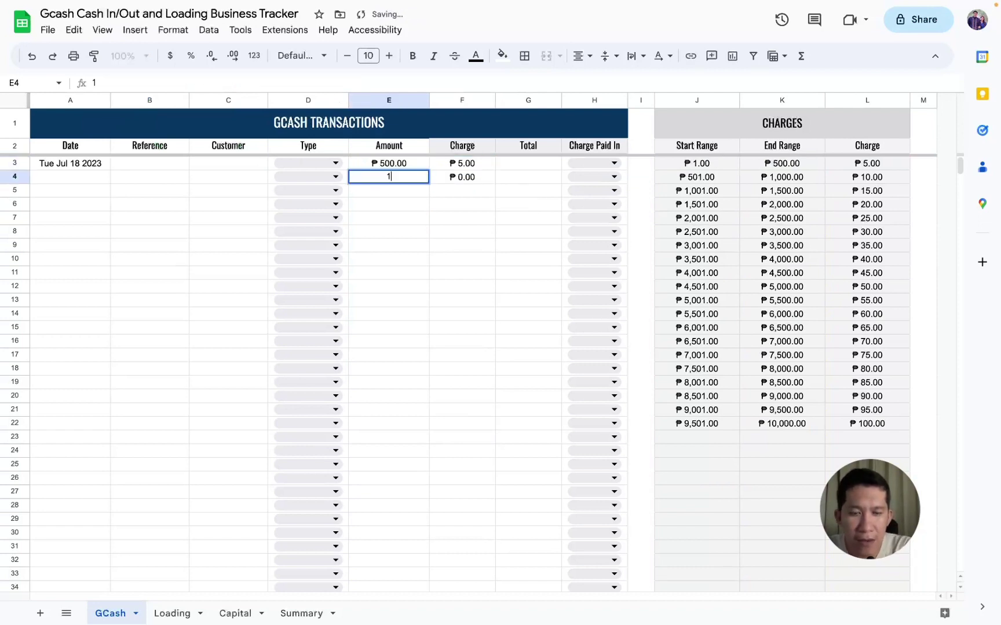
type(",000")
key("Return")
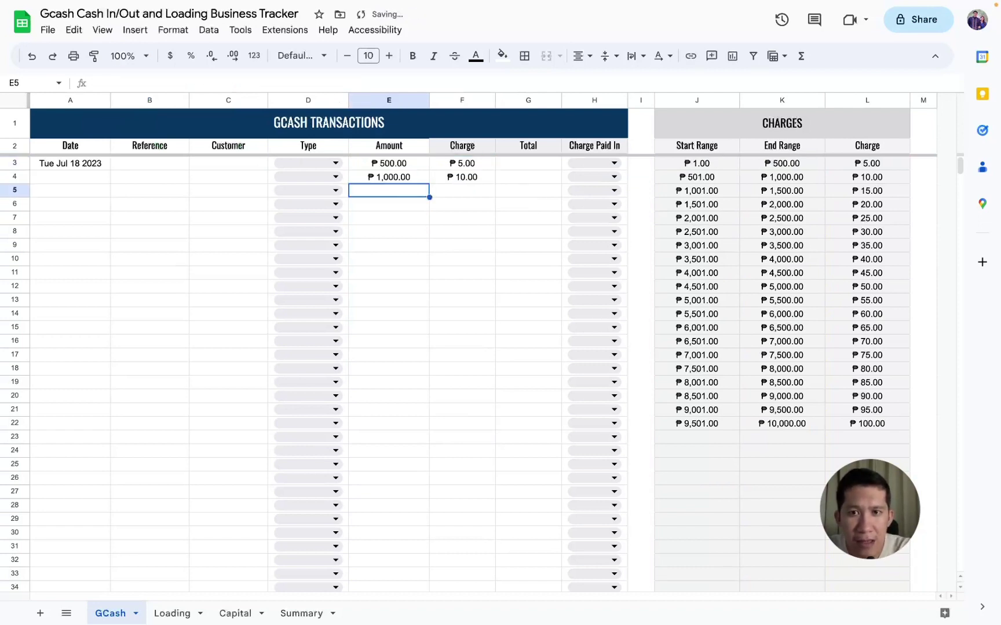
Review F3's charge formula ranges and criteria, leaving it unchanged
left_click(448, 165)
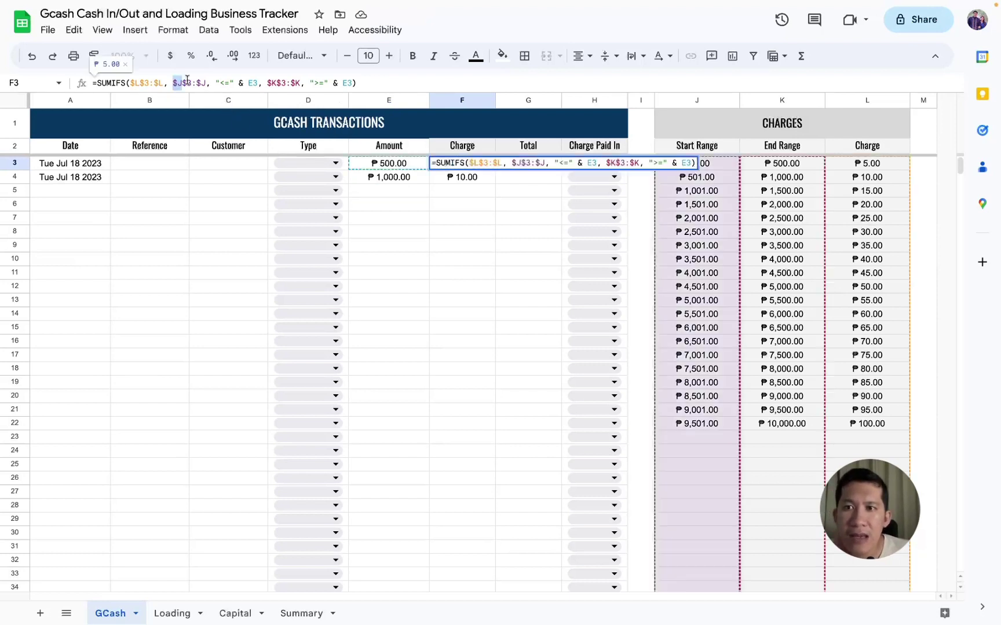
left_click_drag(173, 82, 204, 81)
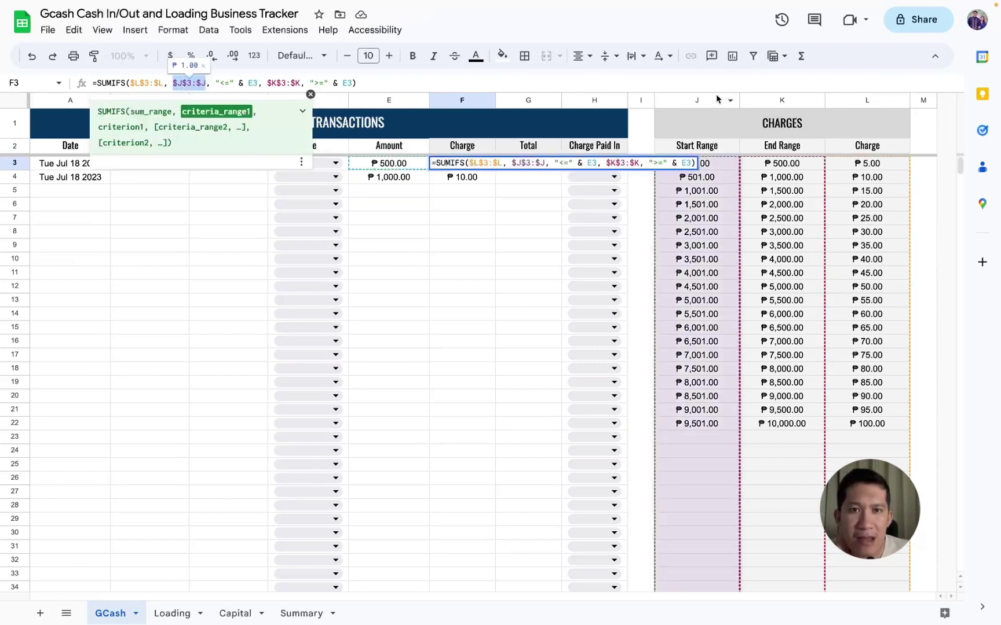
left_click(224, 84)
left_click(258, 84)
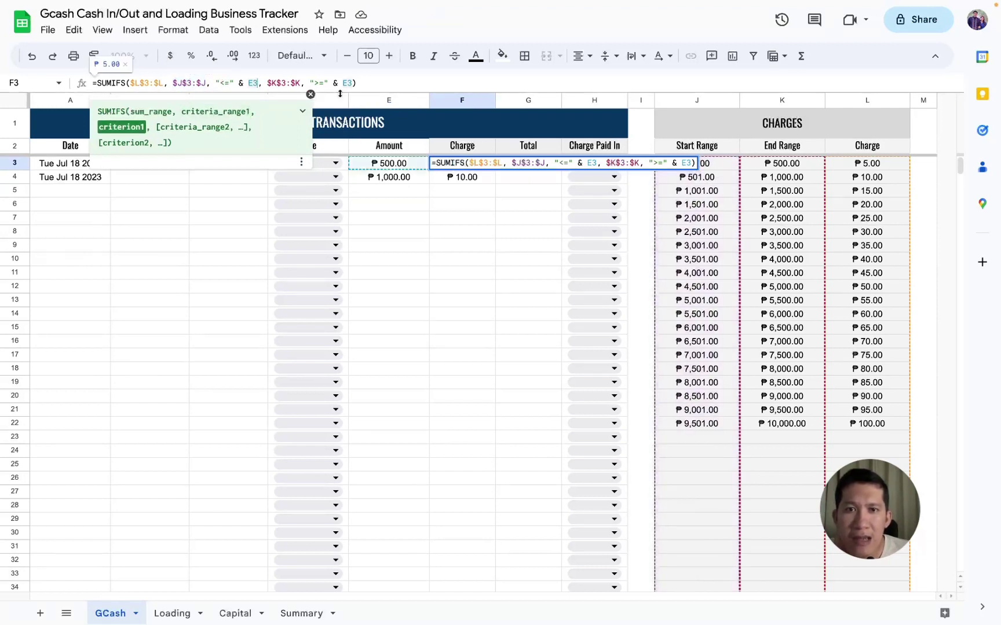
left_click(798, 102)
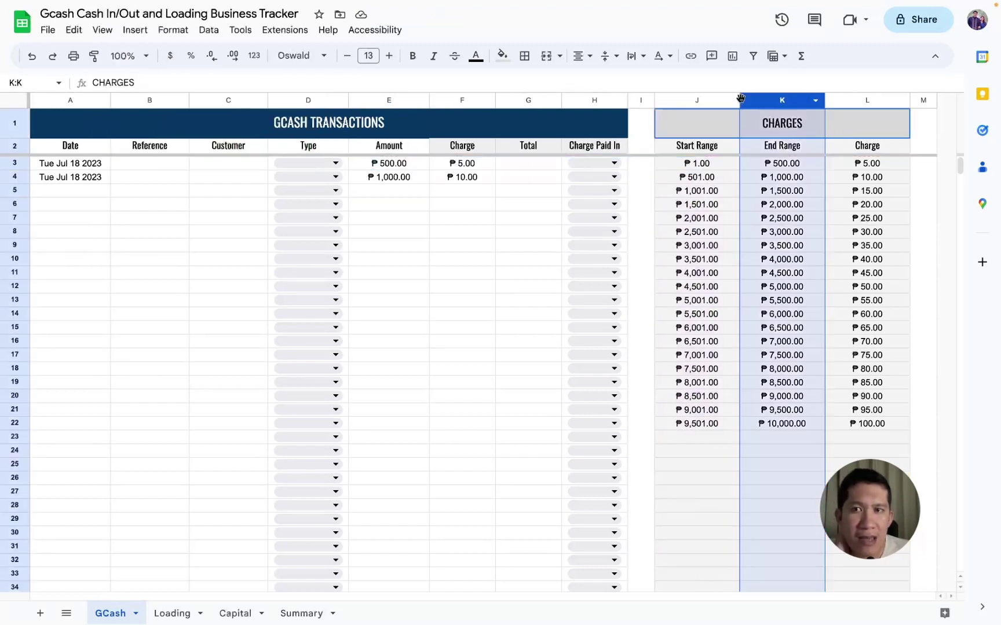
left_click(454, 165)
key("Left")
left_click(447, 164)
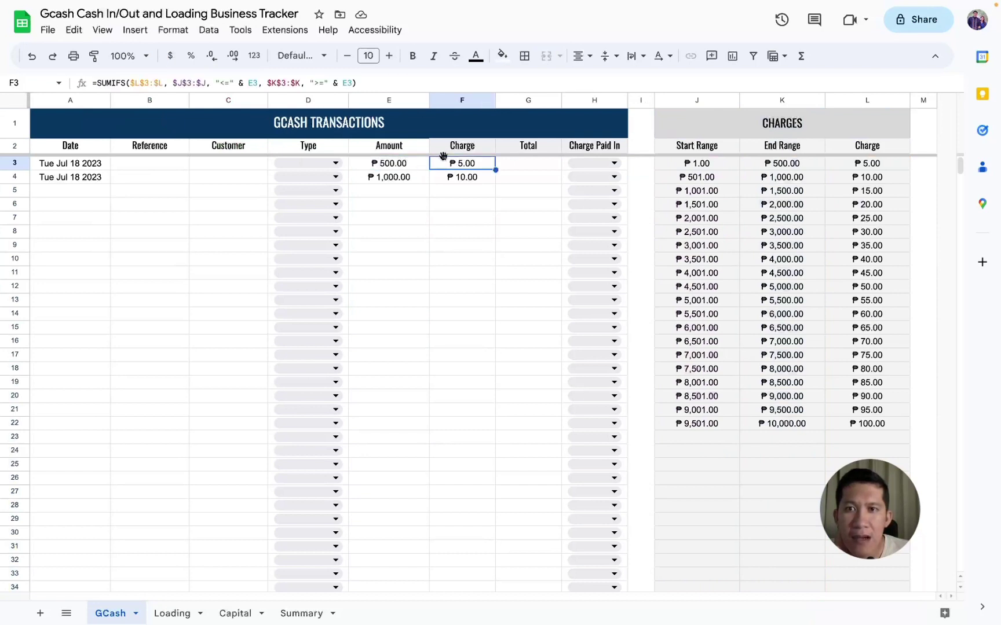
left_click(322, 84)
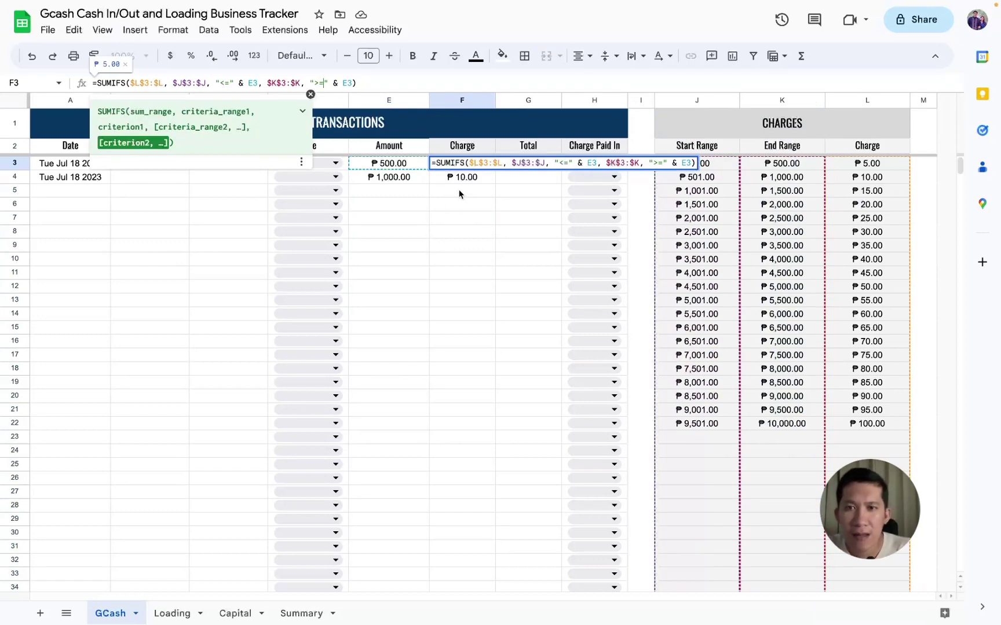
key("Return")
key("Up")
Test amounts 501 and 1001 in E4 against the 1,001–1,500 charge bracket
left_click(388, 176)
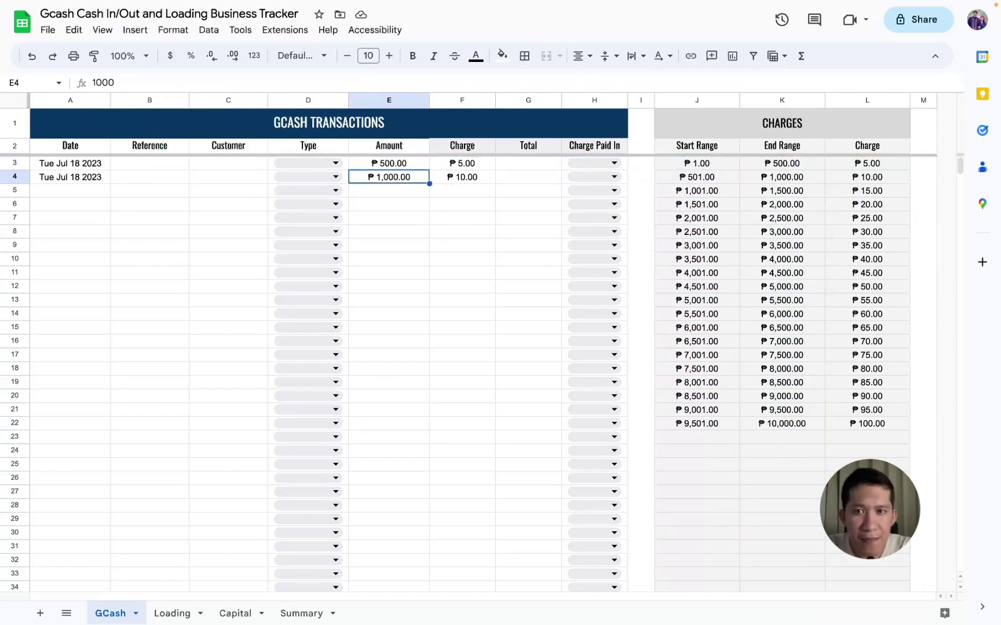
type("501")
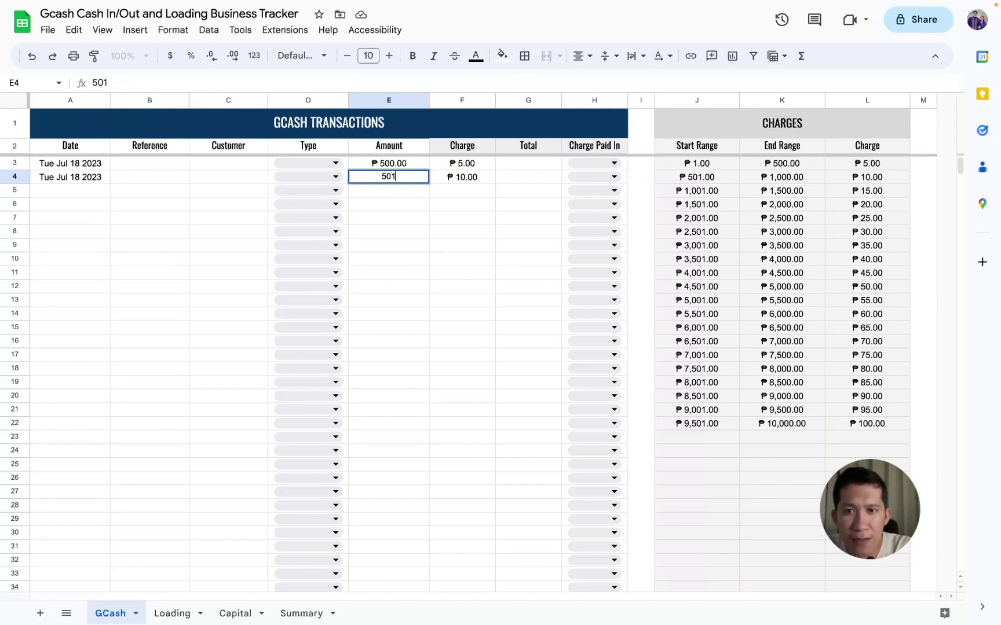
key("Return")
left_click(388, 176)
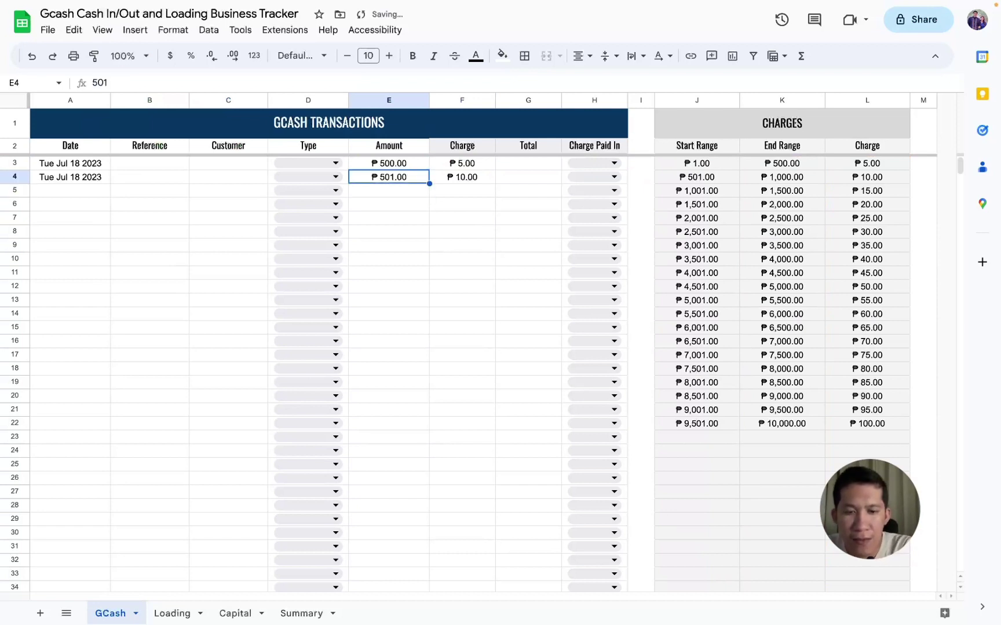
type("1001")
key("Return")
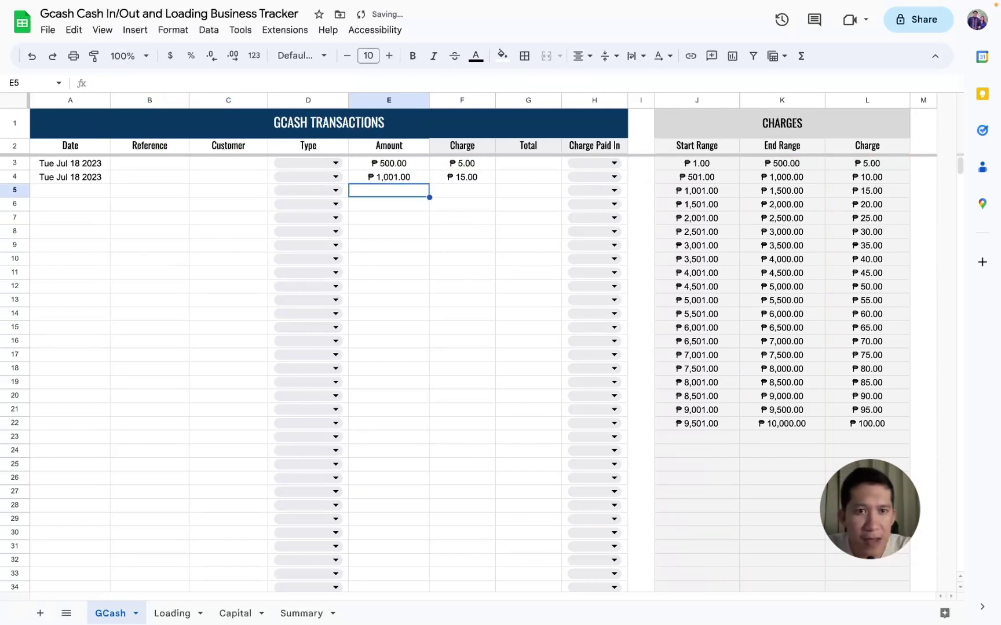
left_click_drag(685, 191, 871, 197)
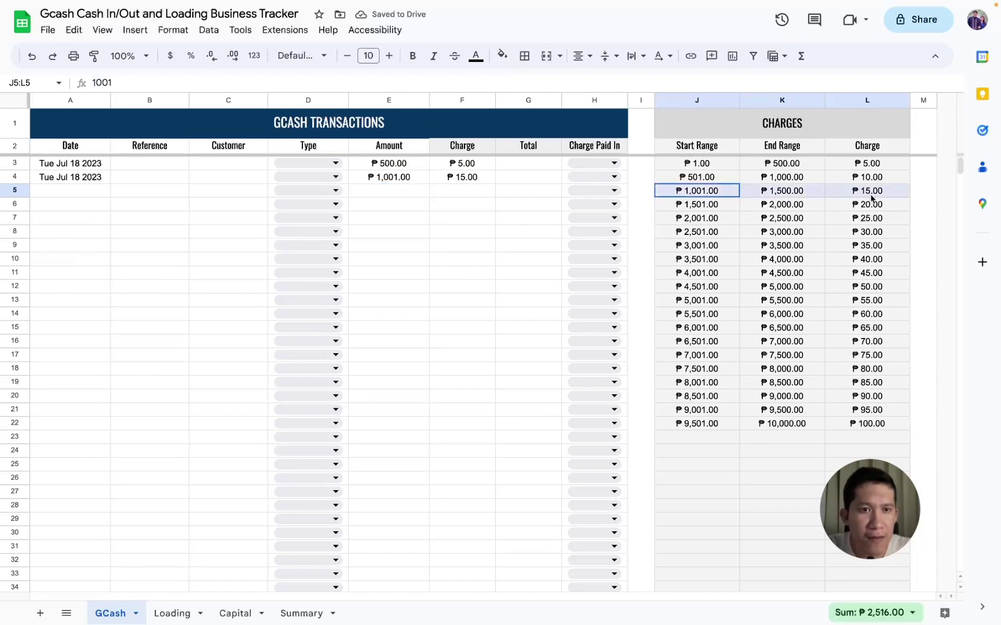
Enter ₱9,645.00 in E4 and confirm the ₱100.00 charge of the ₱9,501–₱10,000 bracket
left_click(400, 182)
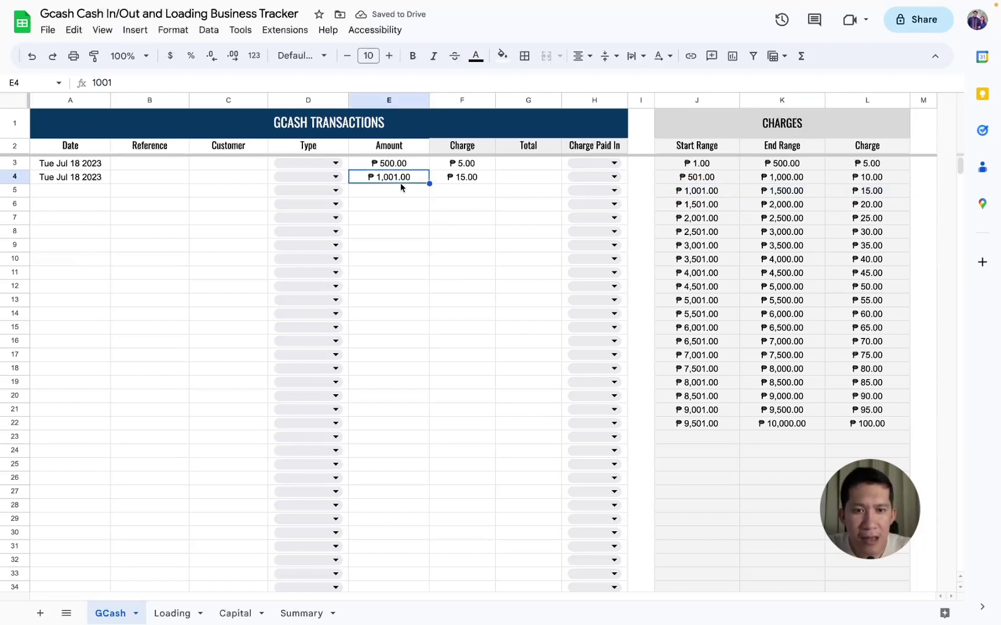
type("9")
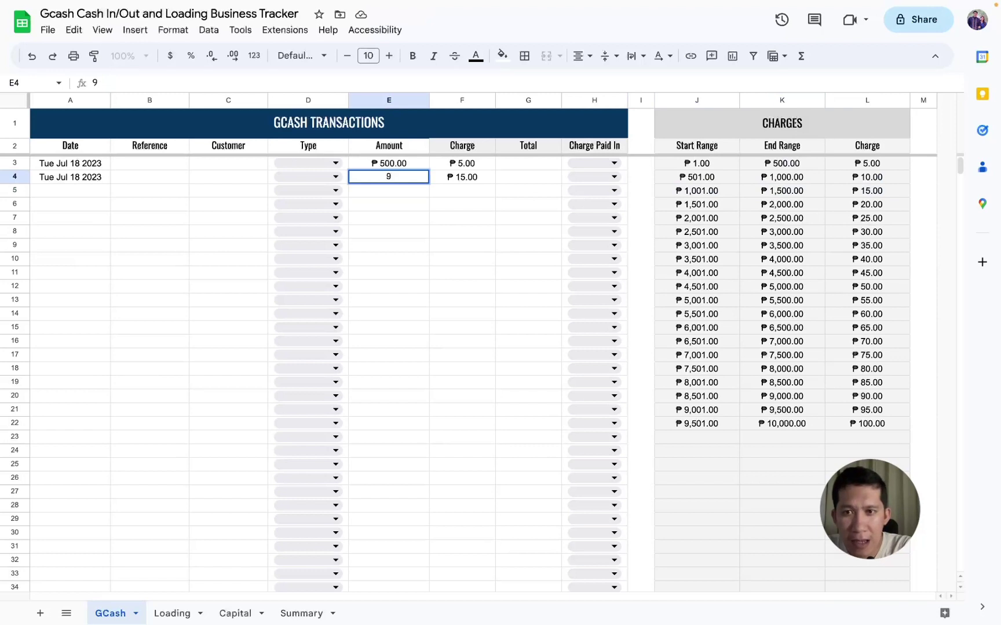
type("6453")
key("BackSpace")
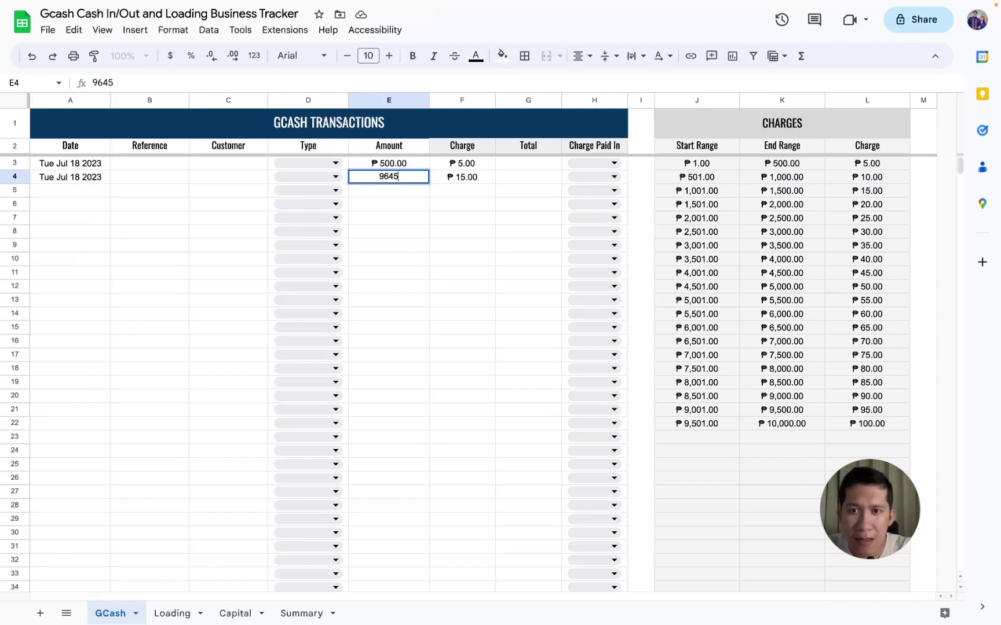
key("Return")
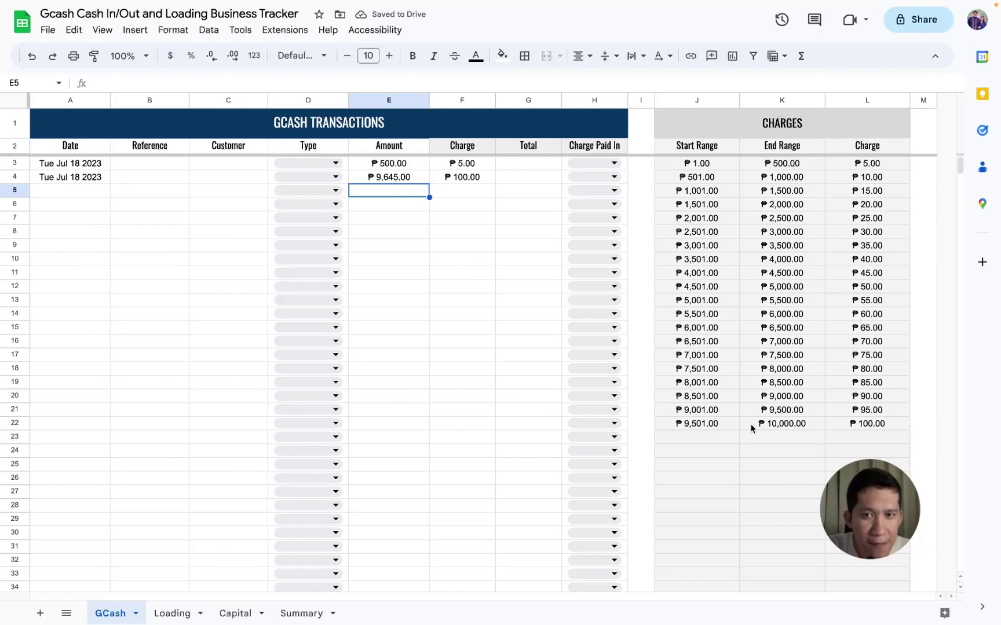
left_click_drag(751, 428, 857, 426)
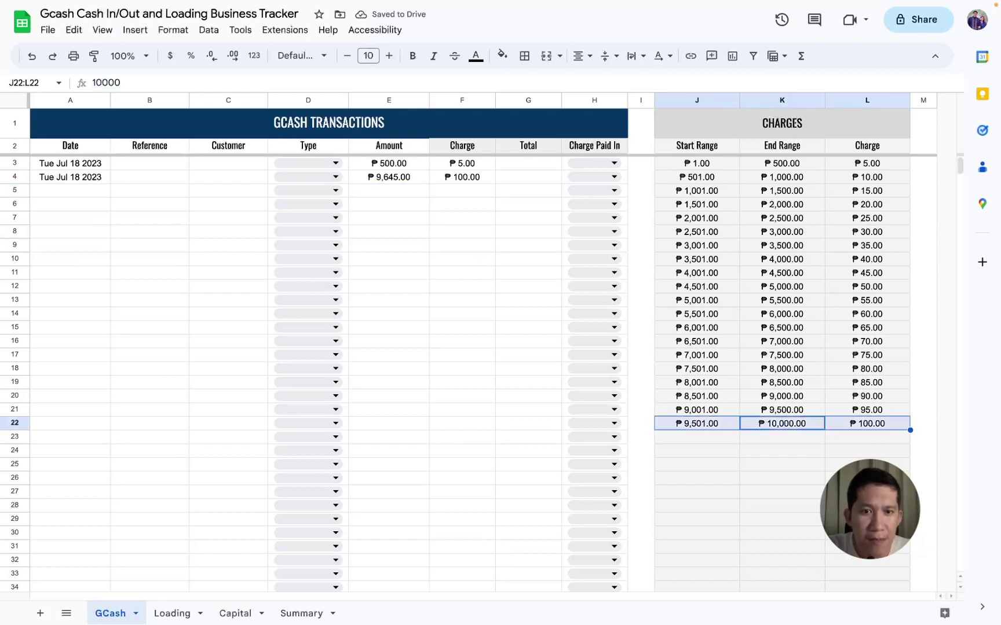
left_click(866, 423)
Enter ₱6,483.00 in E4 and match its ₱65.00 charge to the ₱6,001–₱6,500 bracket
left_click(372, 181)
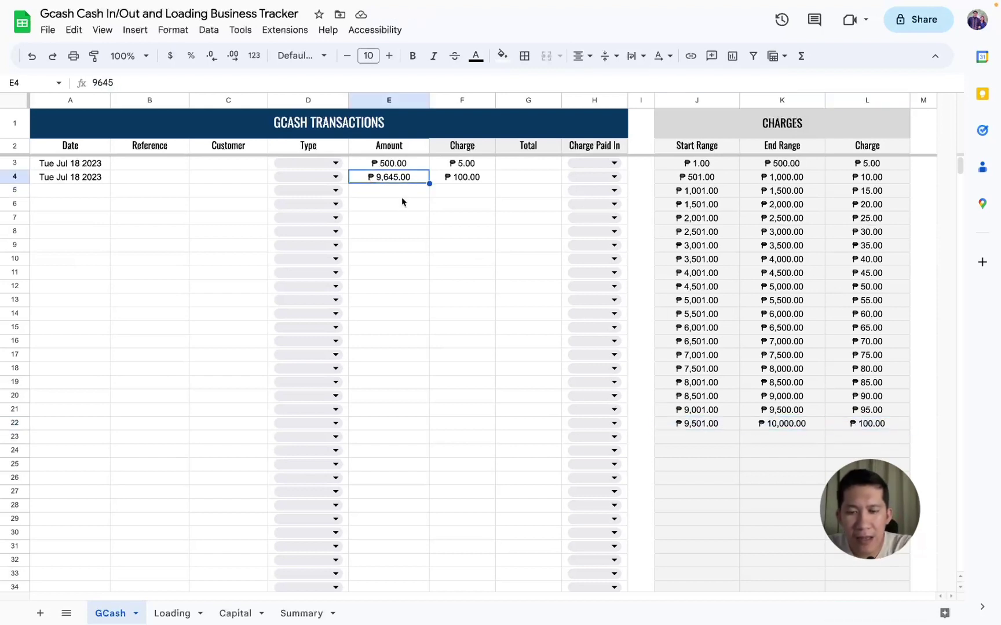
type("6,483")
key("Return")
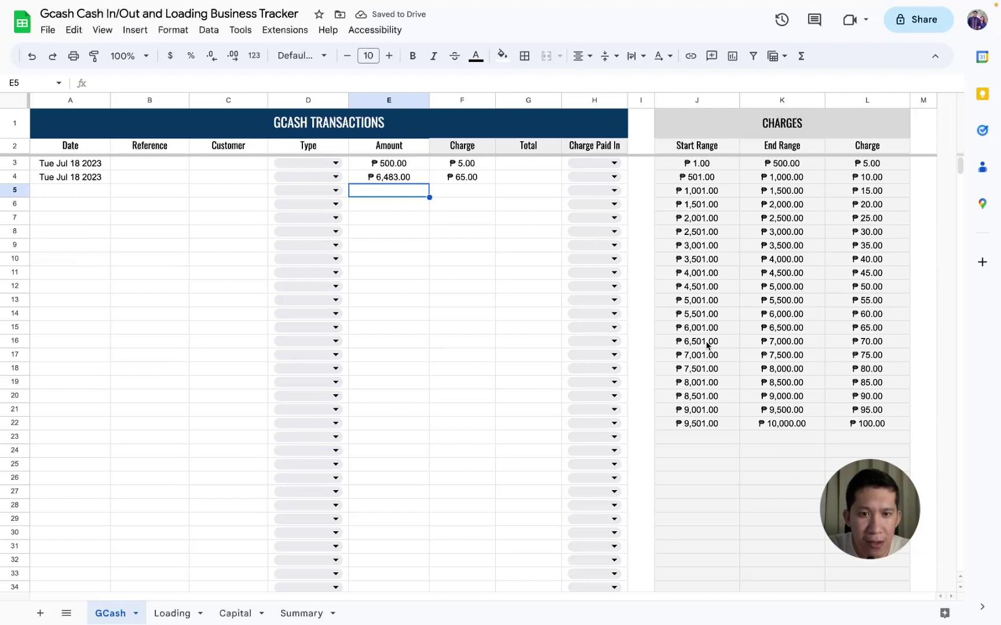
left_click_drag(706, 345, 859, 348)
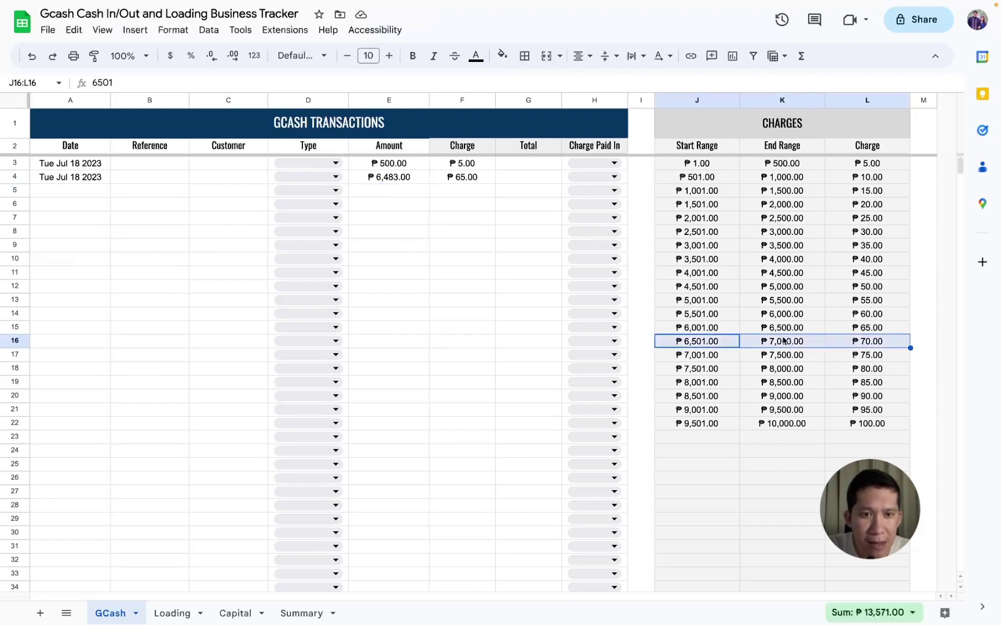
left_click(782, 328)
left_click_drag(696, 328, 867, 327)
left_click(874, 328)
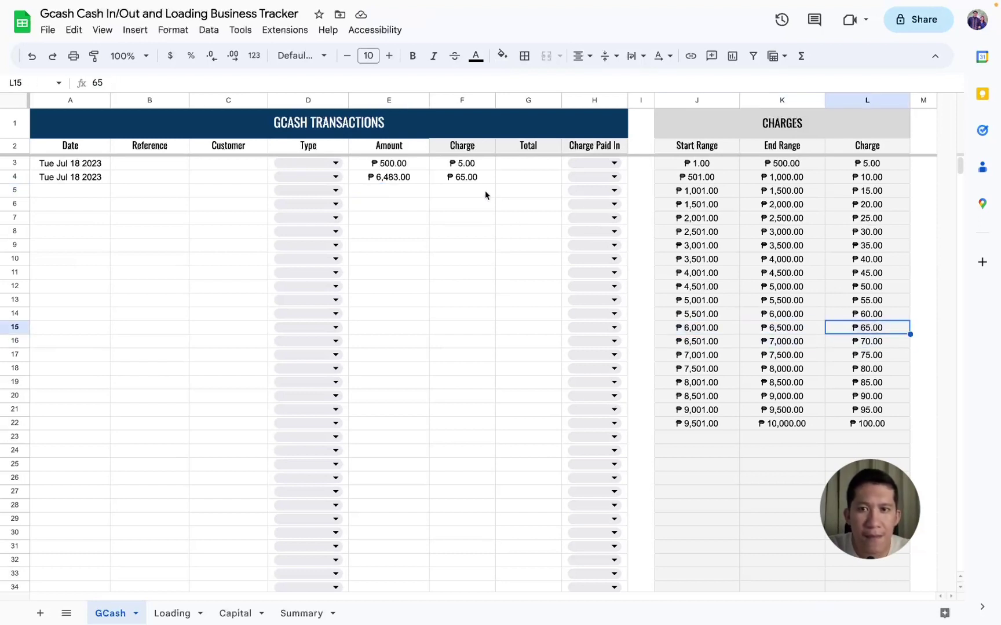
left_click_drag(463, 177, 388, 177)
left_click(383, 179)
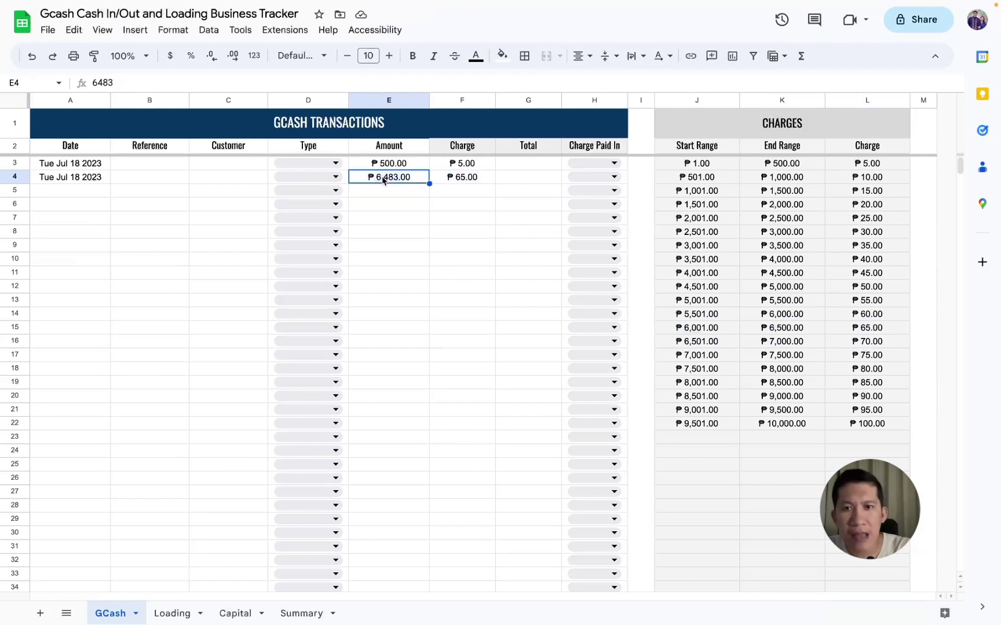
Clear E4's test amount and fill F3's charge formula down F4:F1000
key("Delete")
key("Right")
key("Up")
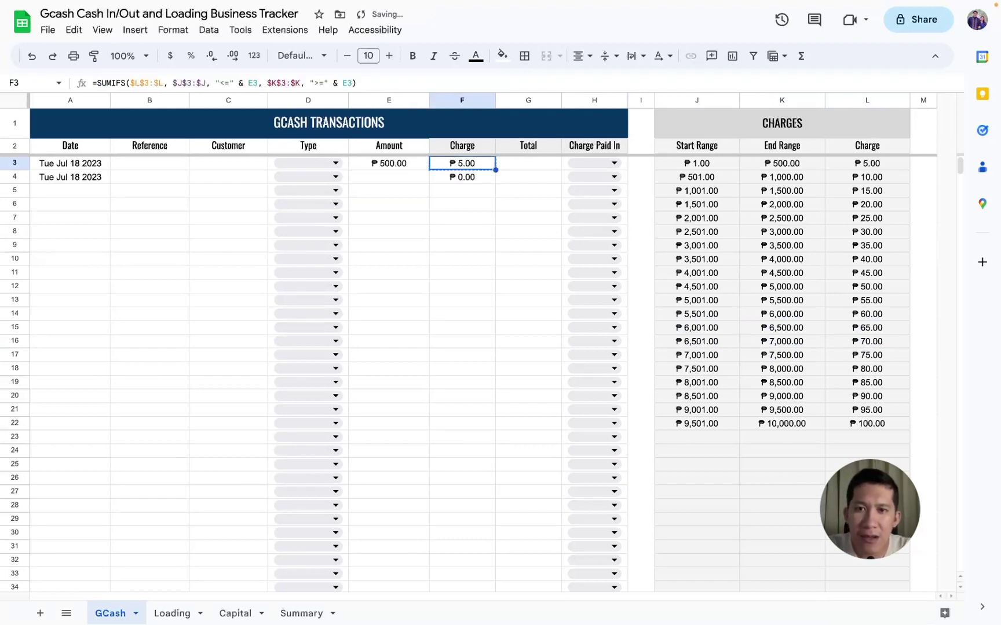
key("Down")
key("ctrl+shift+Down")
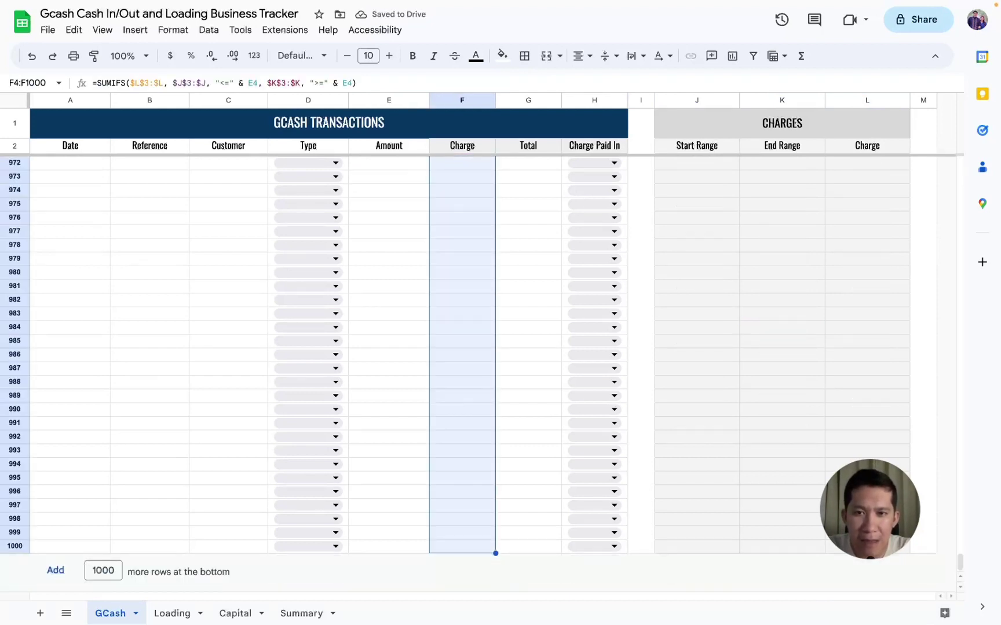
key("ctrl+d")
key("ctrl+Up")
key("Down")
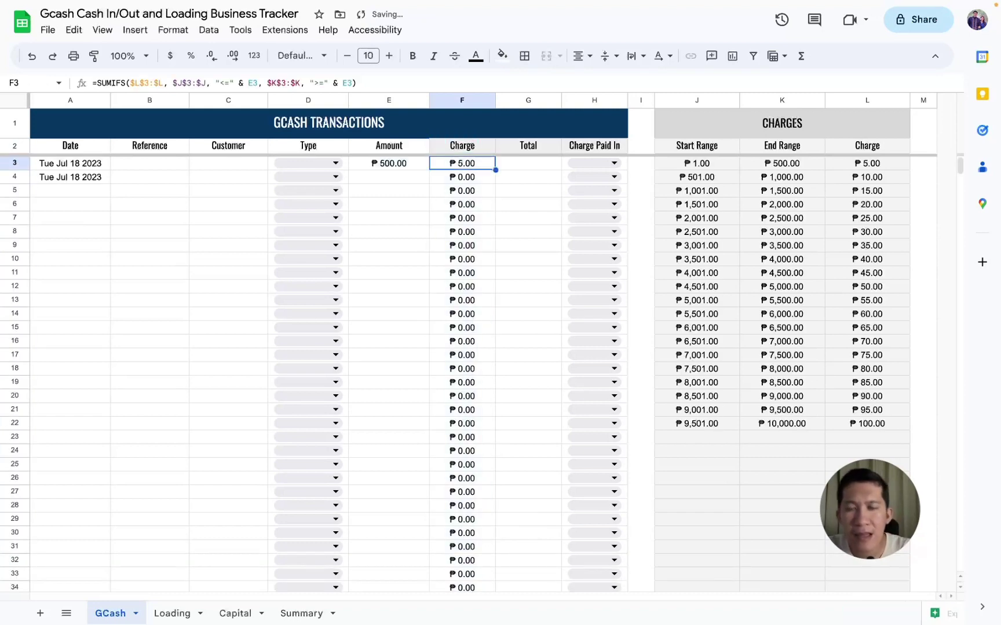
left_click(544, 166)
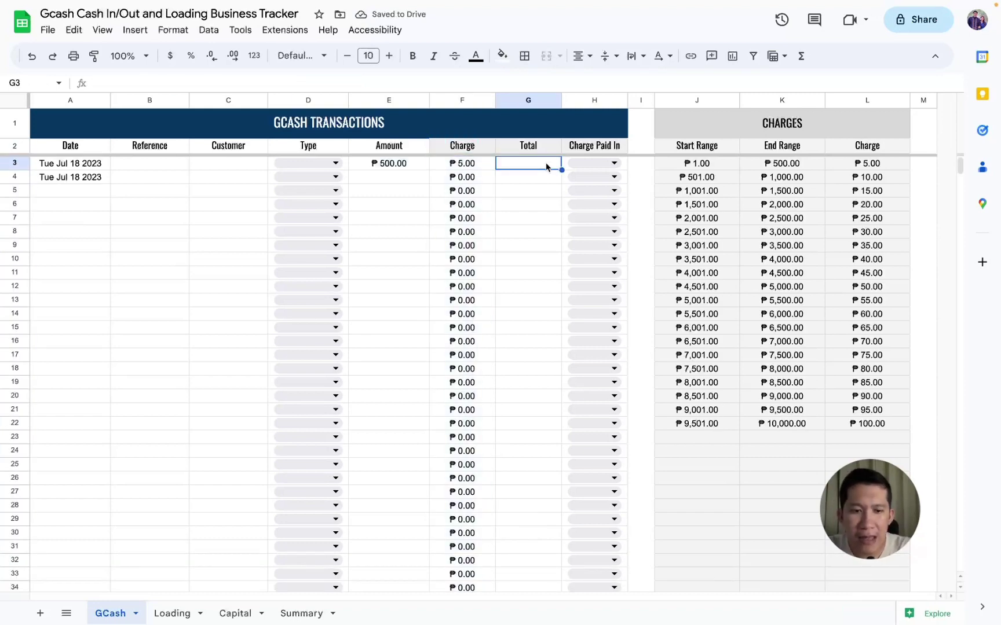
Enter =E3 + F3 in G3, giving a ₱505.00 total
type("=")
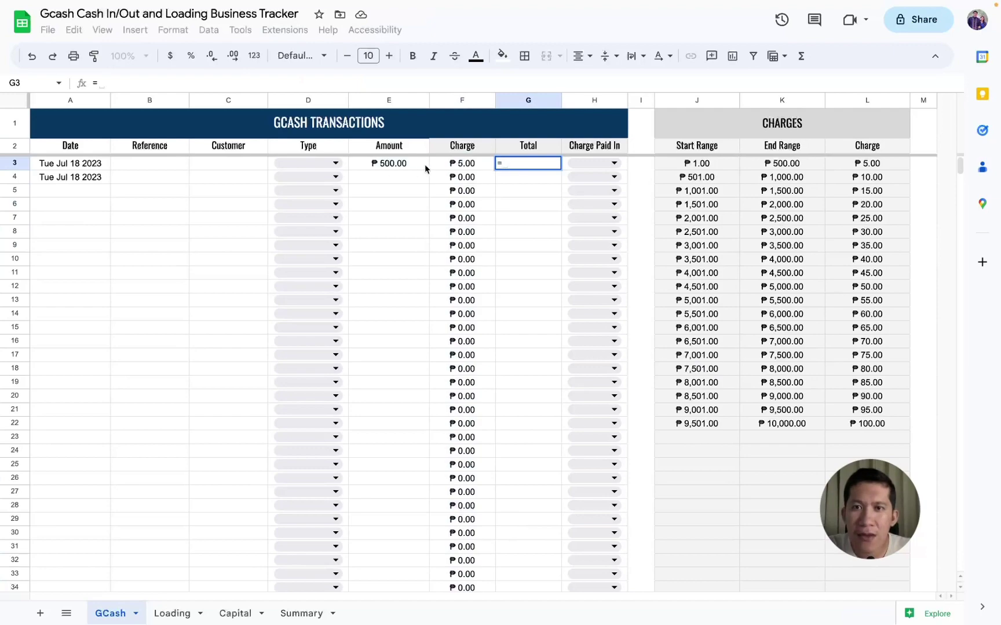
left_click(405, 165)
type("+")
key("Return")
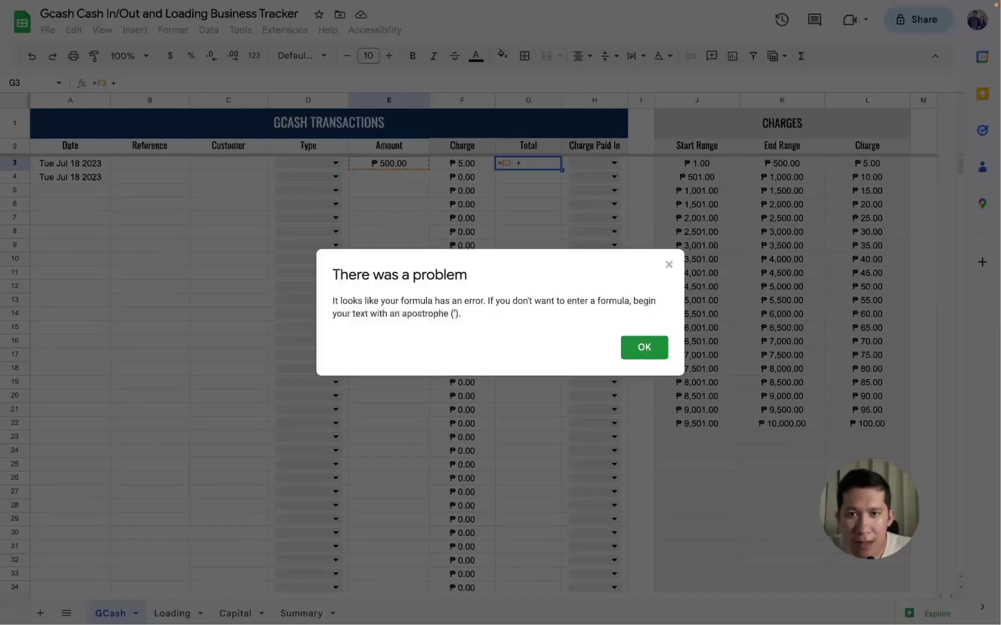
left_click(668, 265)
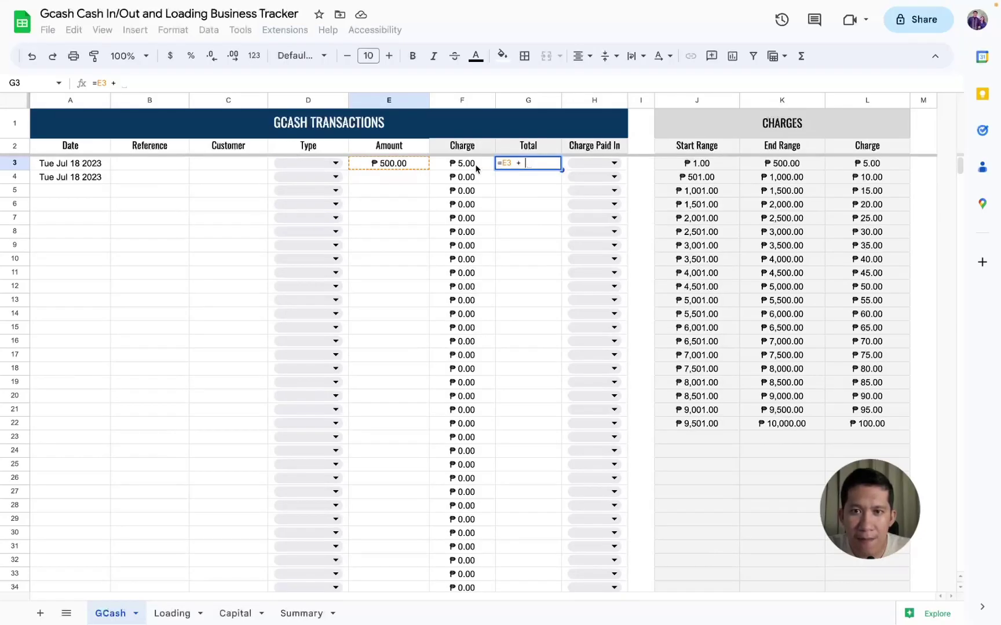
left_click(472, 164)
key("Return")
Paste the G3 total formula down G4:G1000
key("Up")
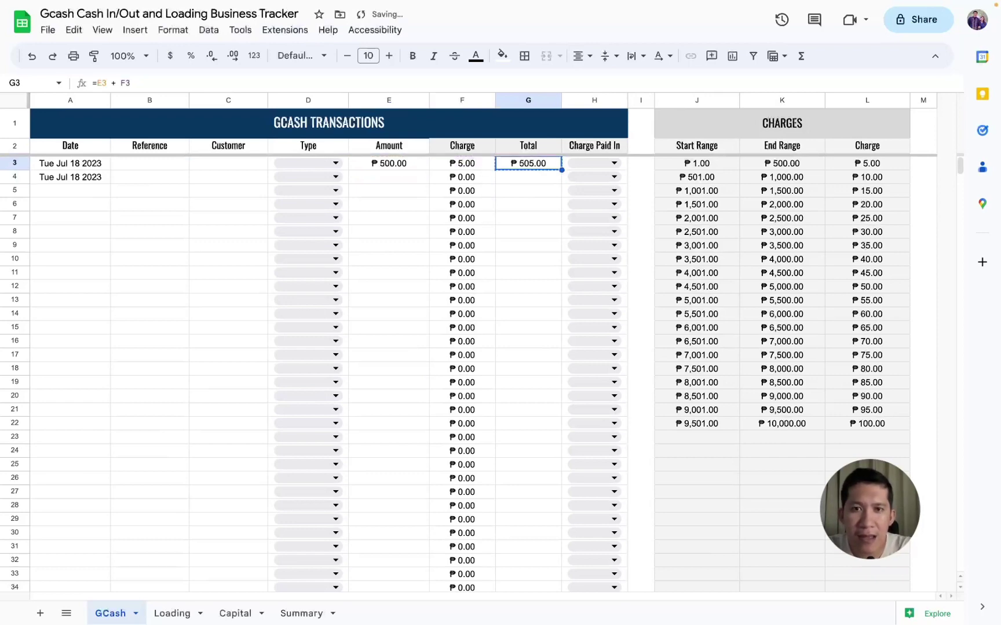
key("Down")
key("ctrl+shift+Down")
key("ctrl+v")
key("Up")
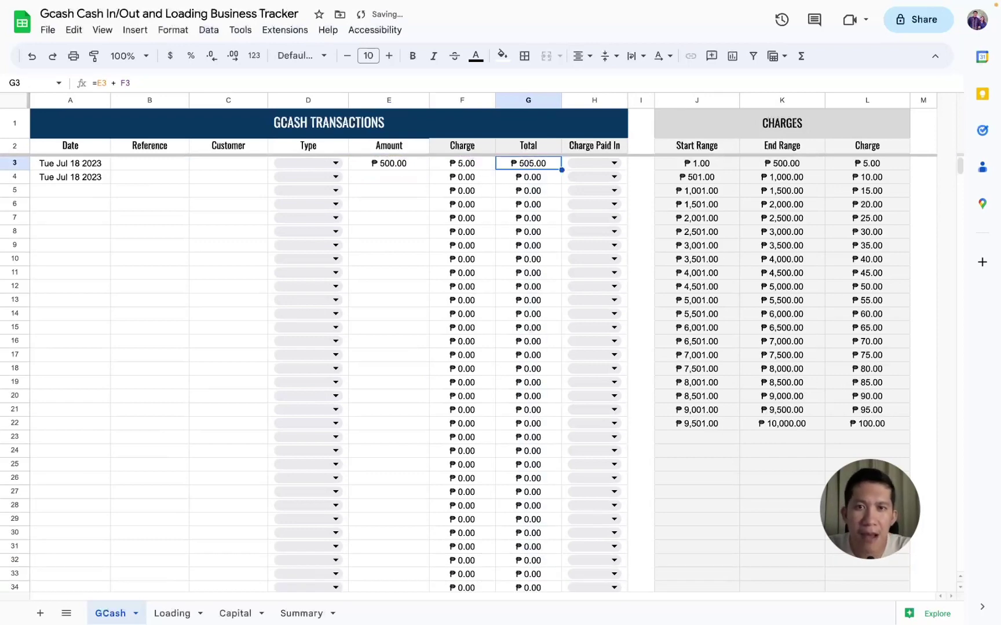
left_click(528, 145)
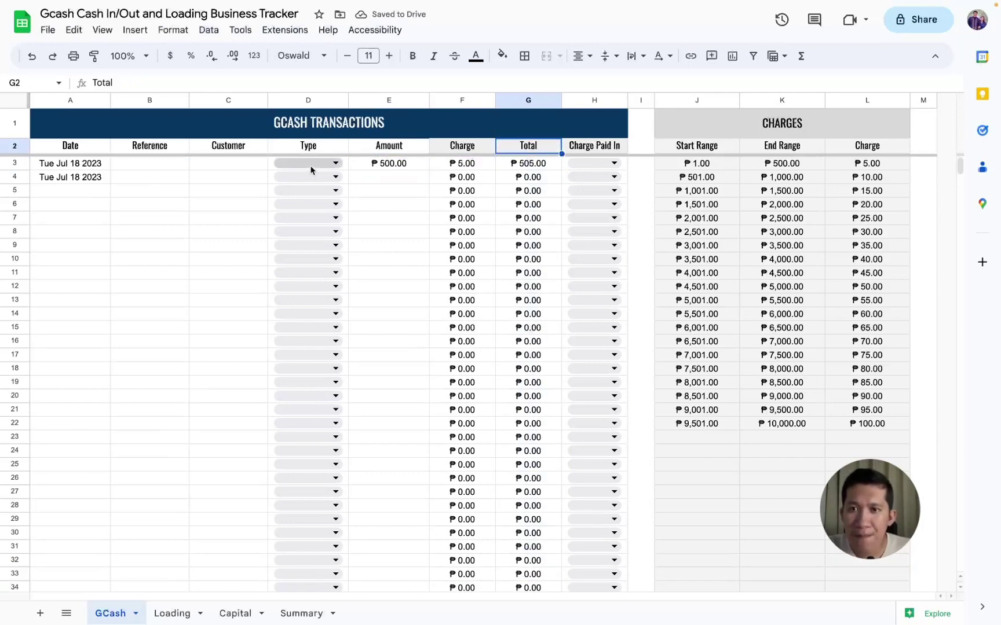
Set row 3's Type to Cash Out and Charge Paid In to GCash
left_click(408, 168)
left_click(315, 164)
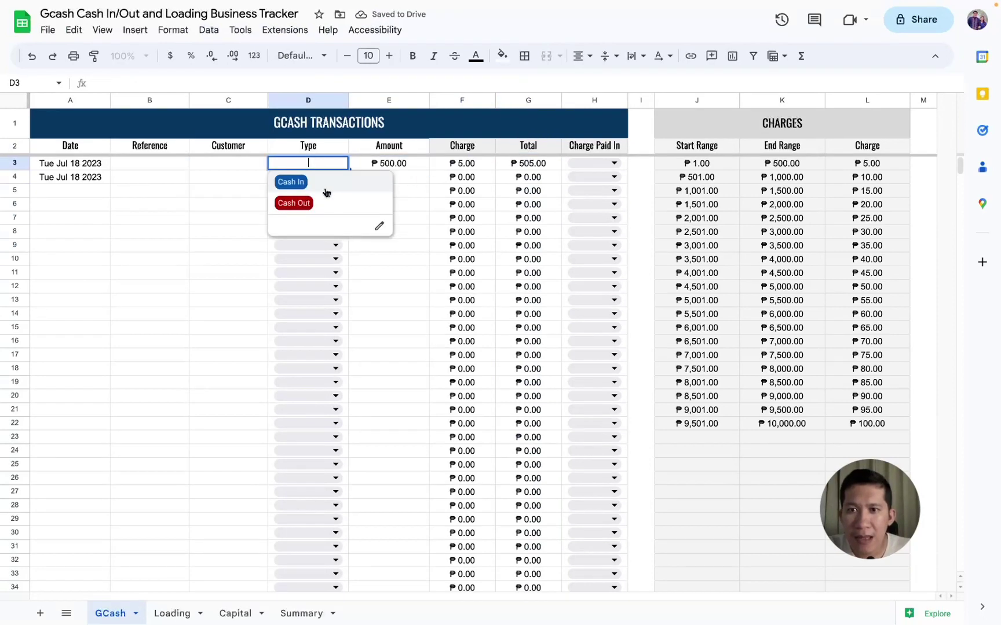
left_click(294, 202)
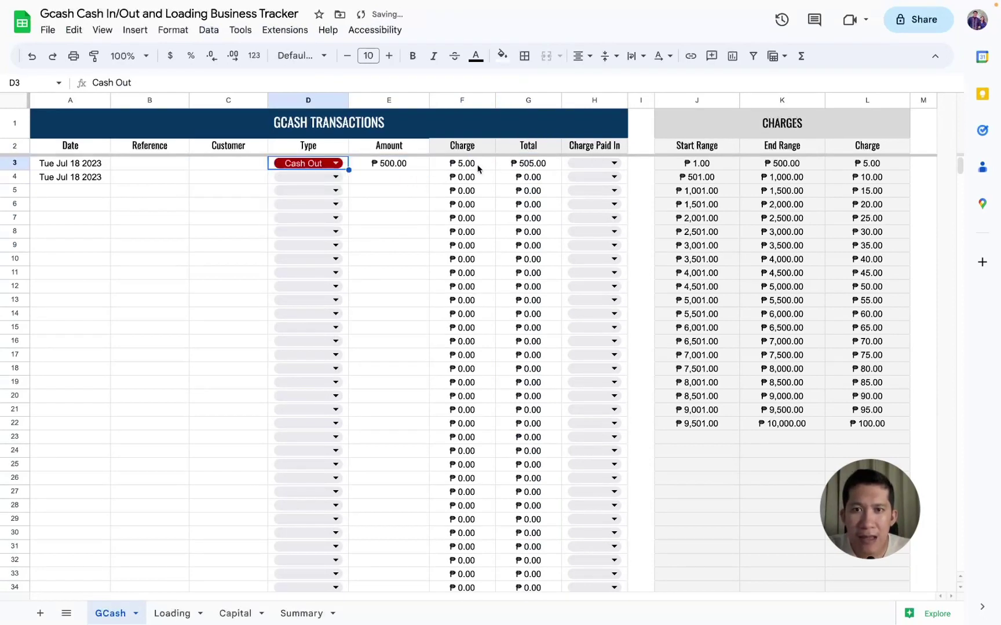
left_click(584, 170)
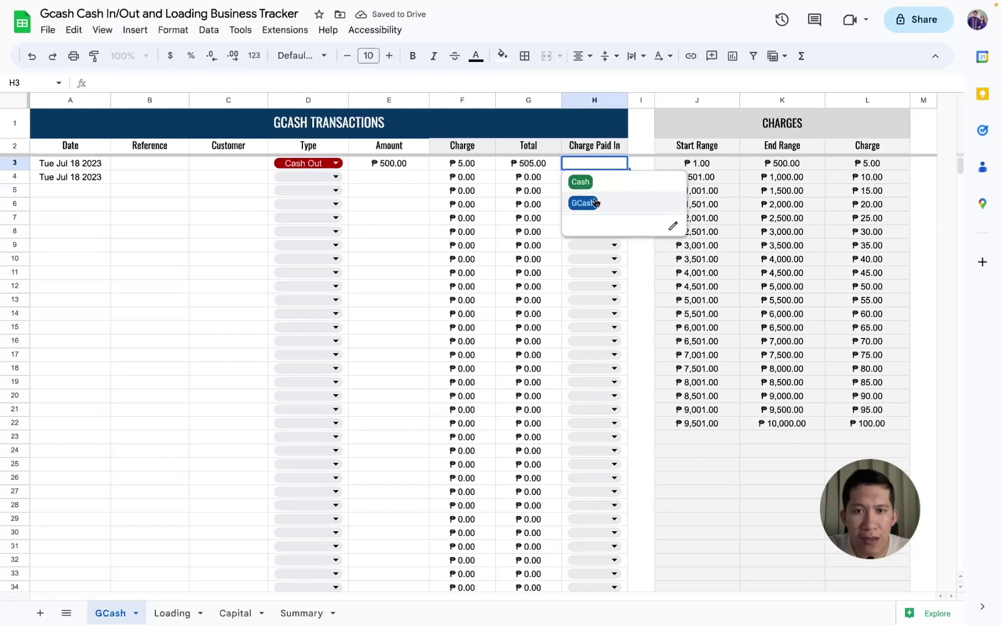
left_click(583, 201)
Enter reference 1234 and the customer's name in row 3
left_click(152, 167)
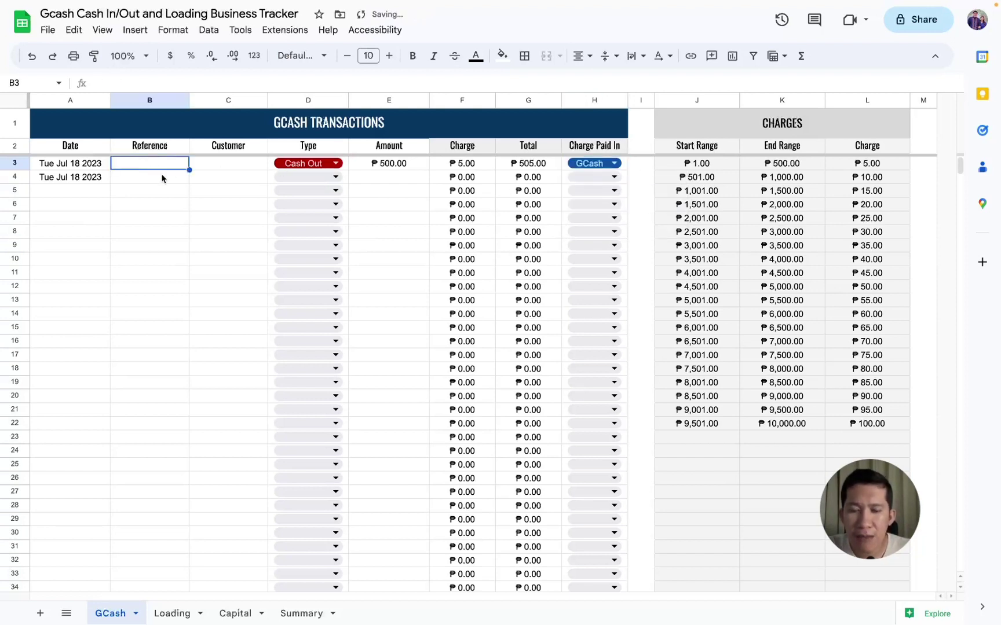
type("1234")
key("Tab")
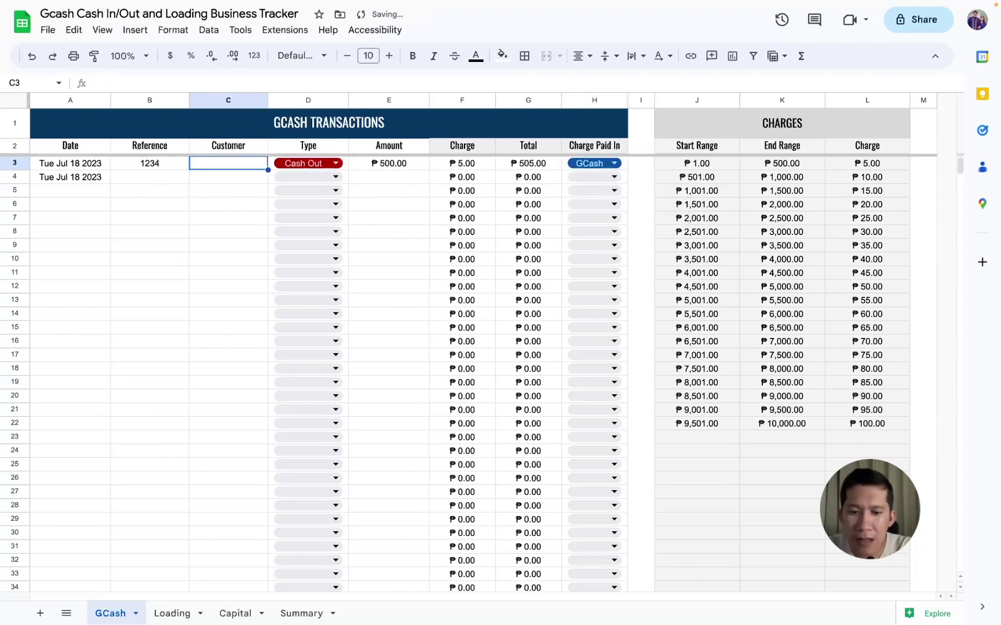
type("Oliver")
key("Tab")
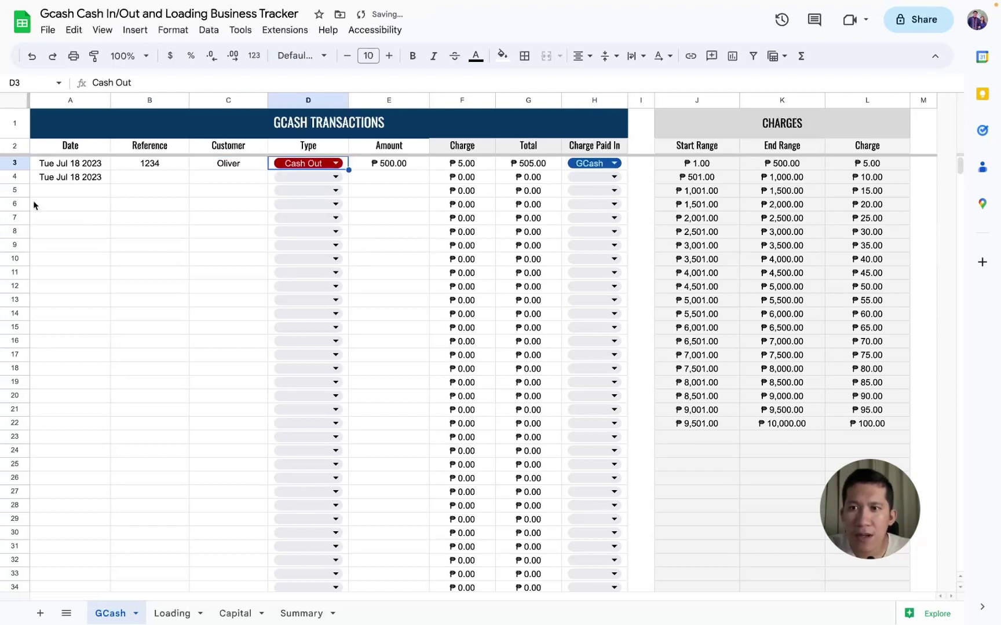
left_click(69, 100)
left_click(84, 183)
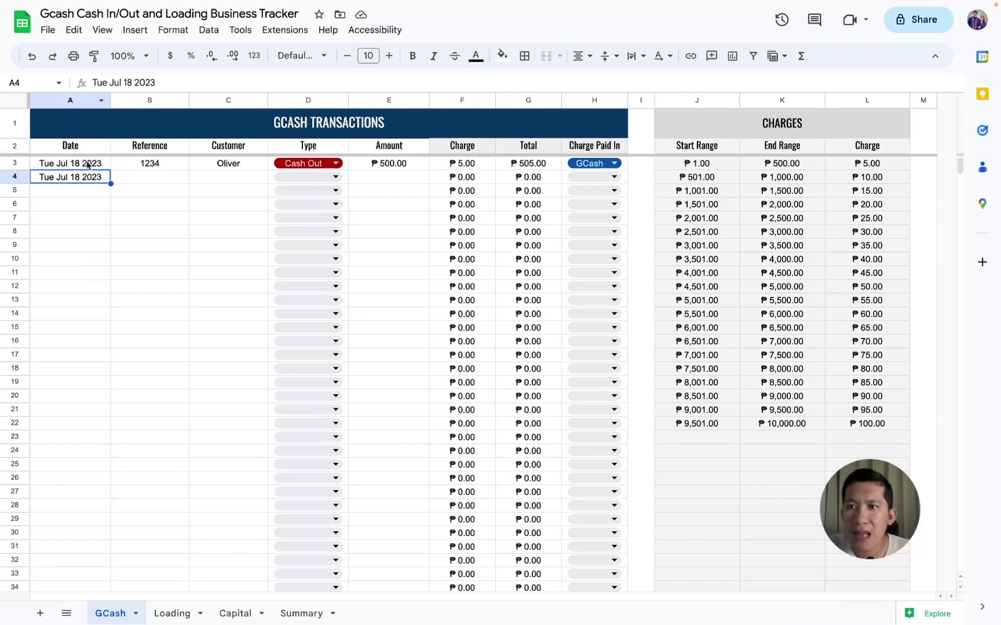
Inspect the 'Date is valid' rule for A3:A1000 without changing it
left_click(88, 165)
key("ctrl+shift+Down")
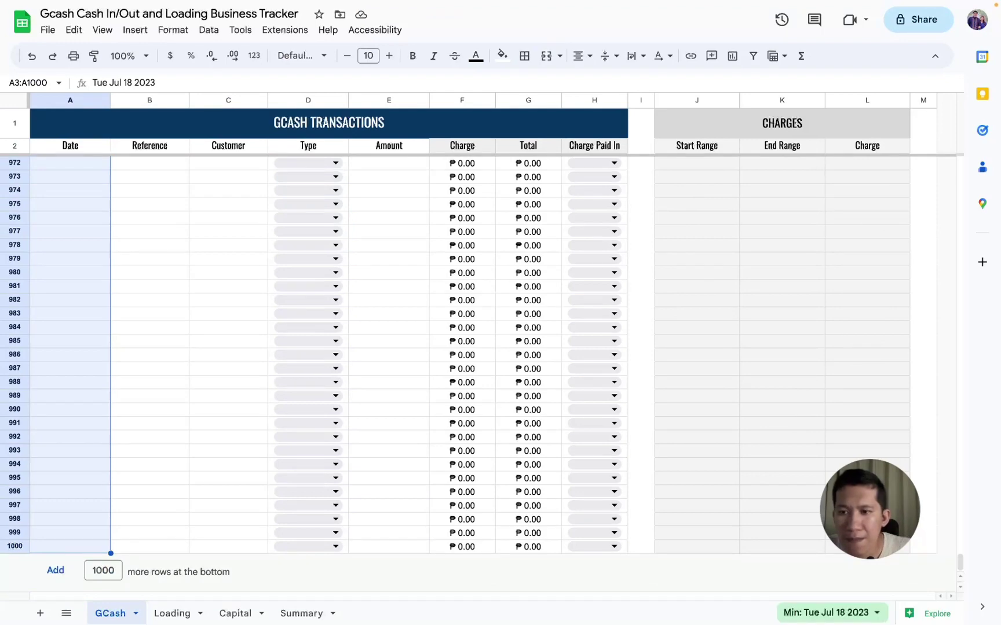
left_click(210, 30)
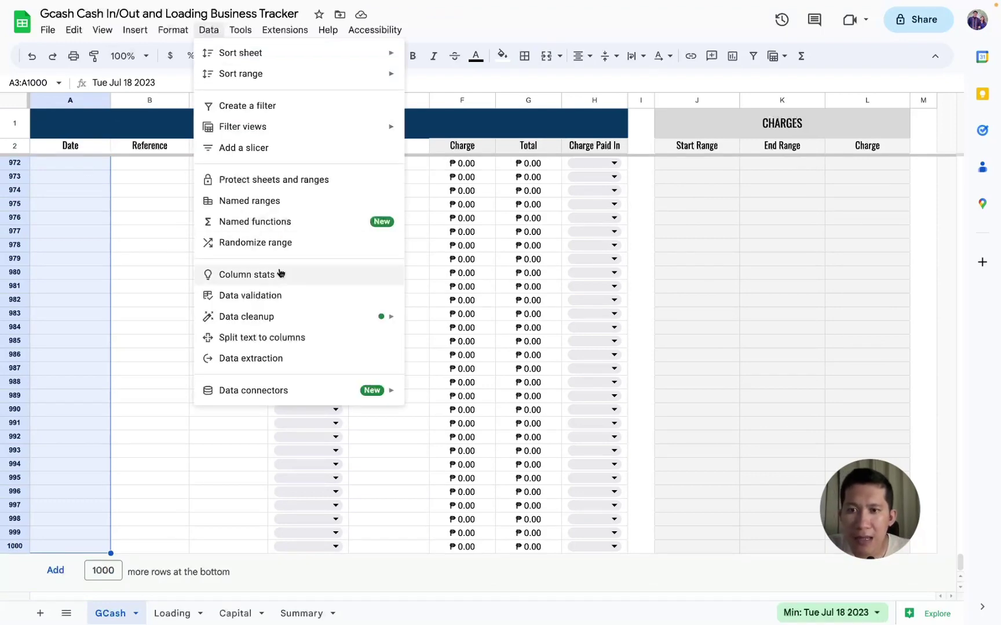
left_click(285, 295)
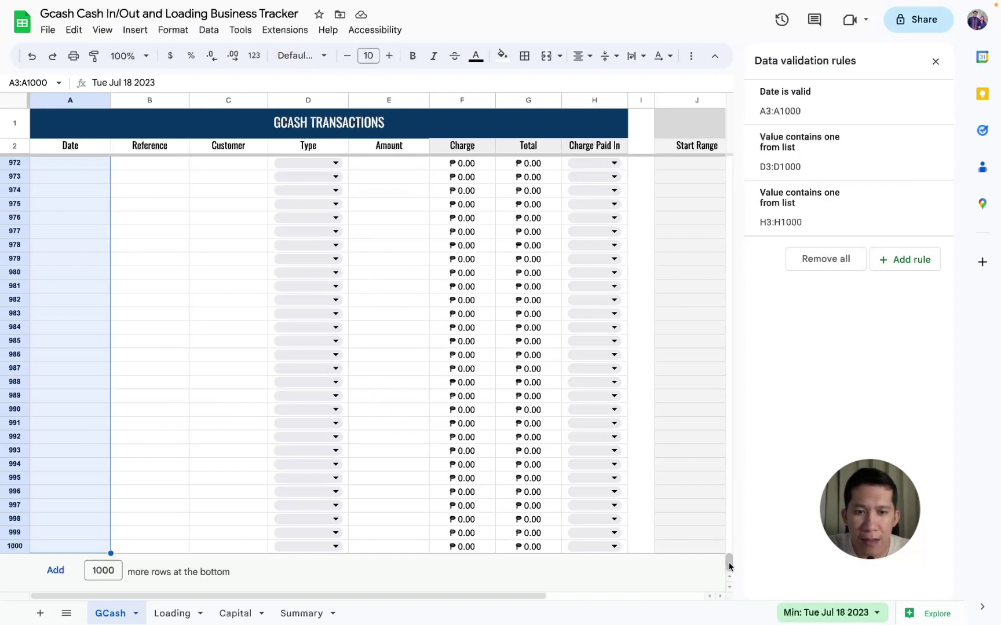
left_click_drag(729, 567, 729, 165)
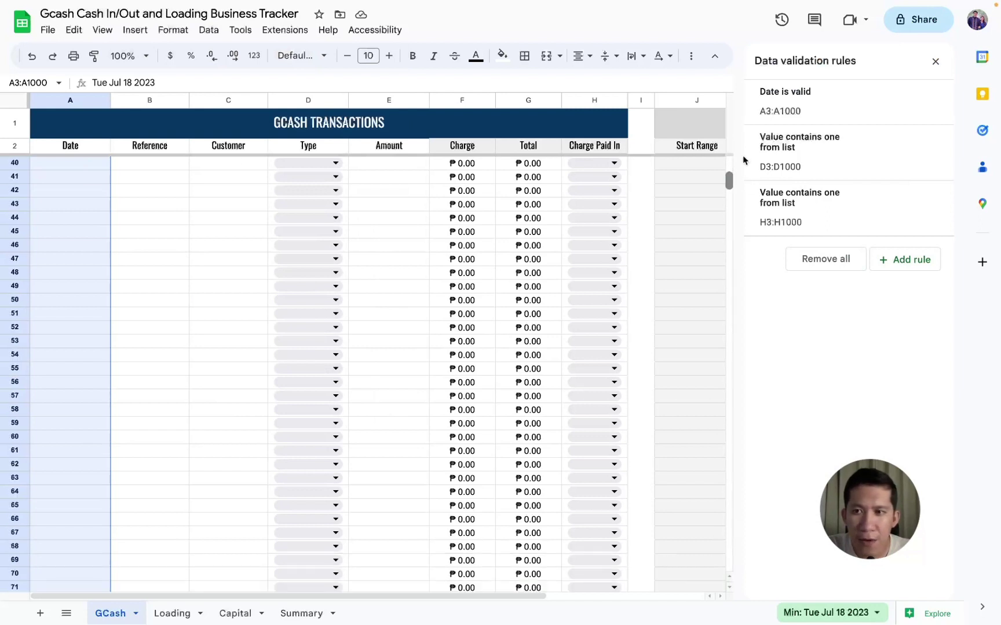
left_click(831, 115)
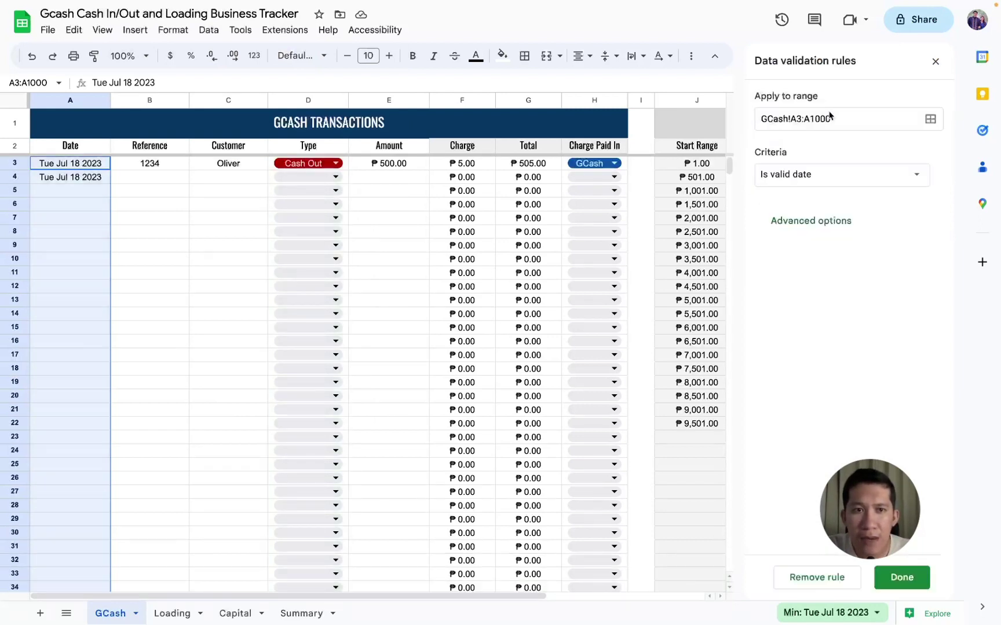
left_click(902, 577)
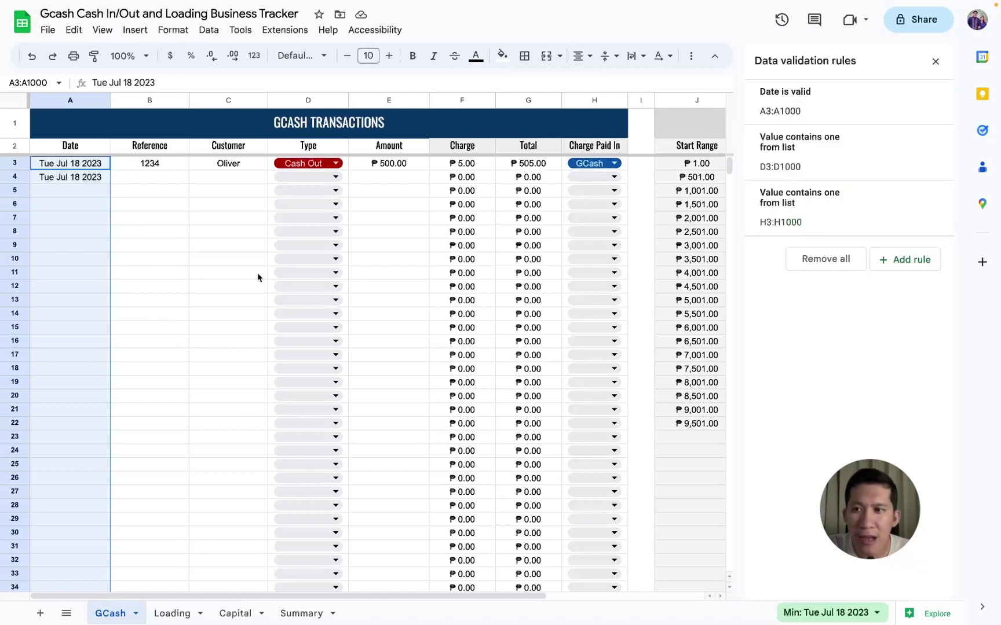
Try the date picker on A5 with test dates Jun 29 and July 1, then clear it
left_click(73, 202)
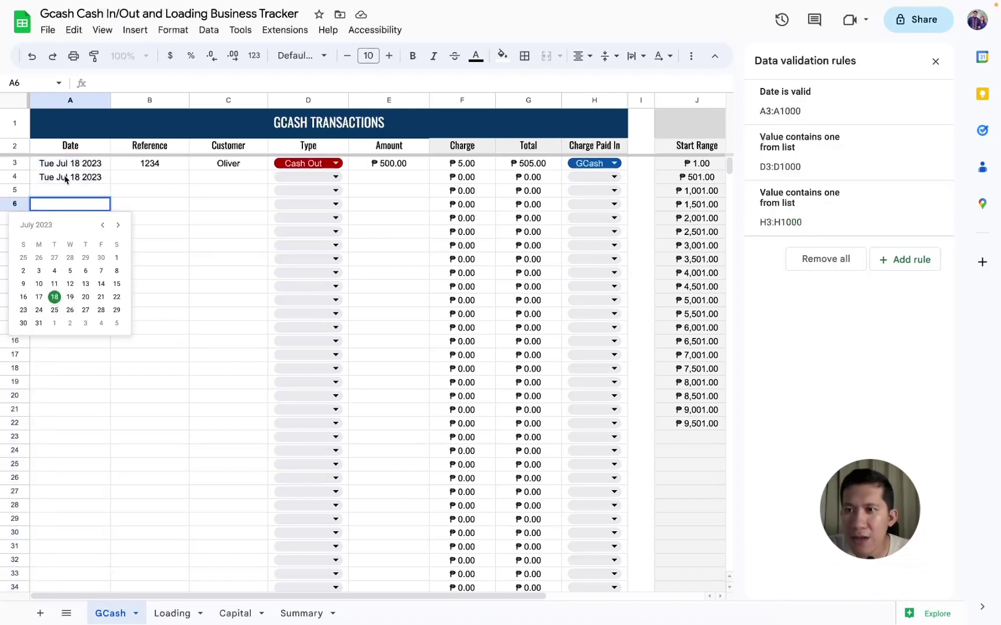
double_click(63, 176)
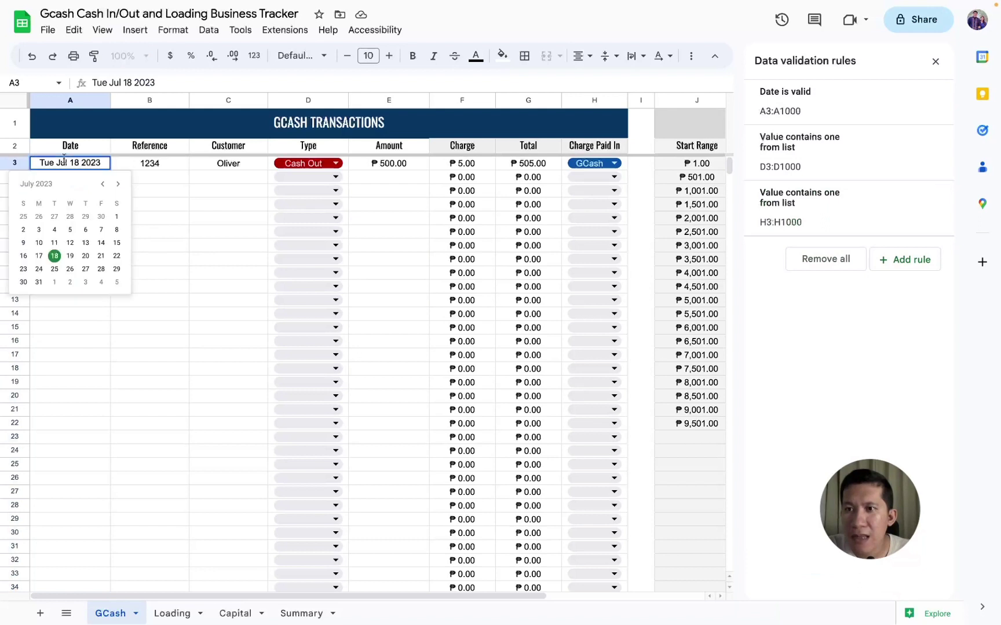
left_click(206, 259)
double_click(63, 194)
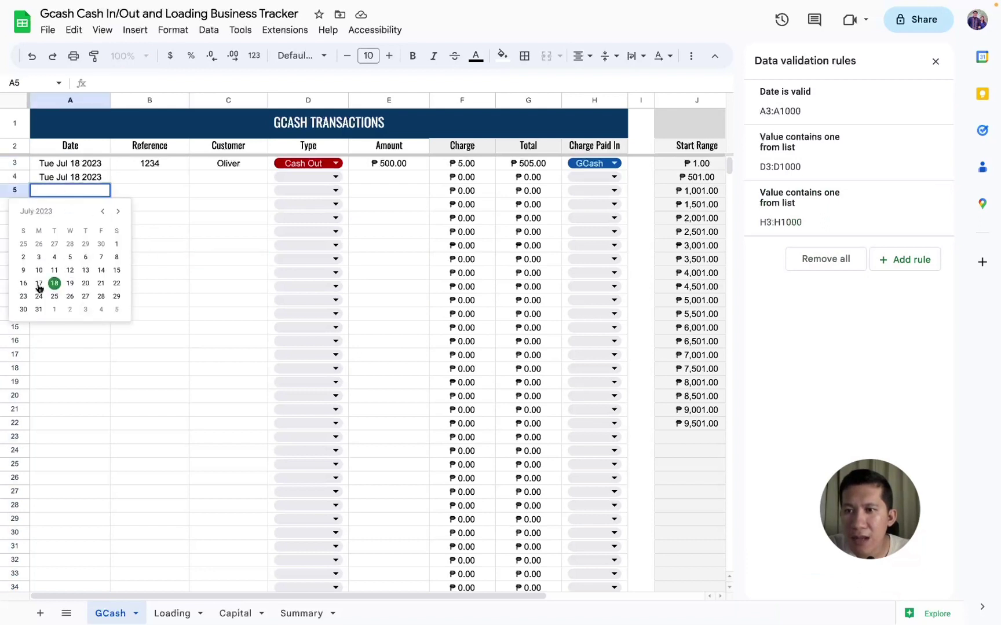
left_click(85, 244)
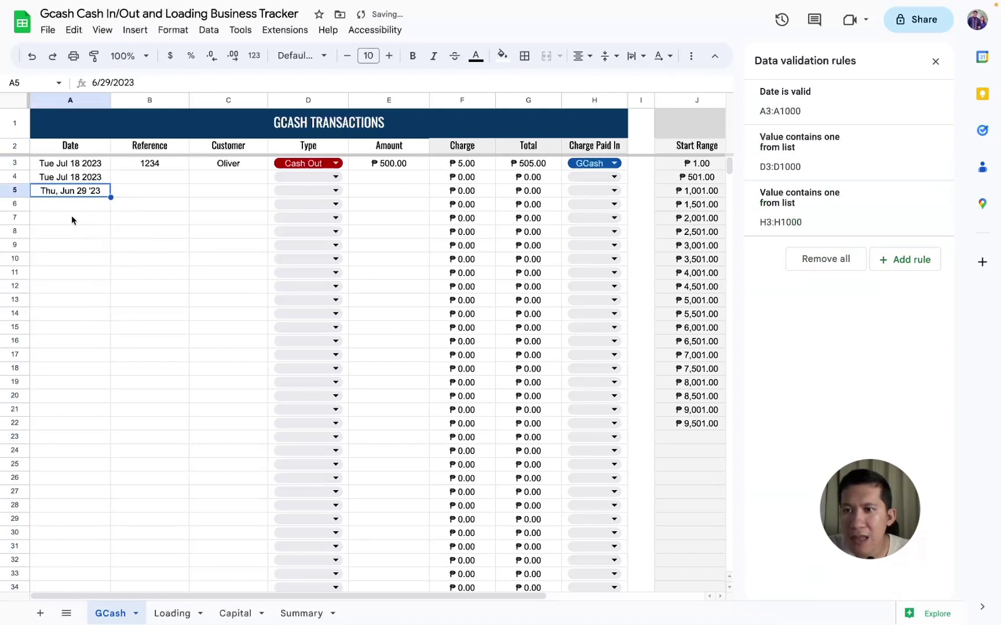
double_click(67, 194)
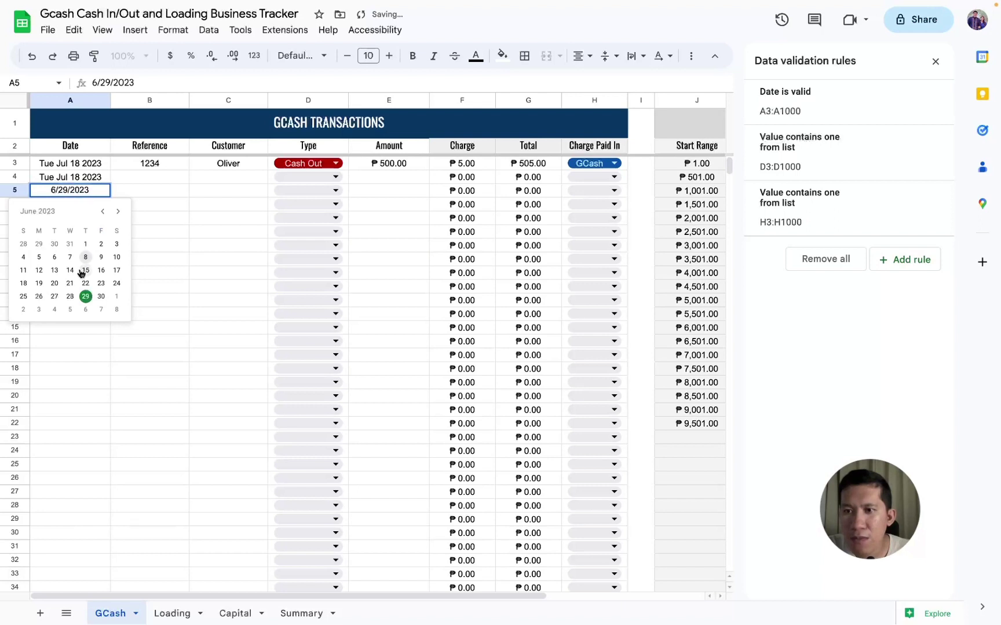
left_click(113, 301)
key("Delete")
Change A3's date to July 19 via the calendar, then restore July 18
double_click(65, 177)
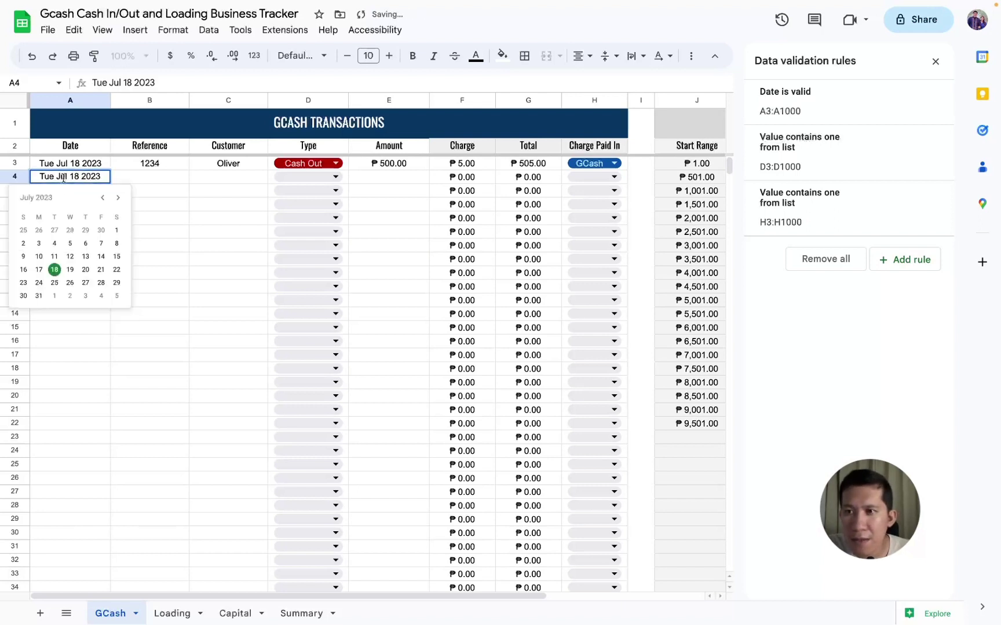
key("Escape")
key("Up")
key("Return")
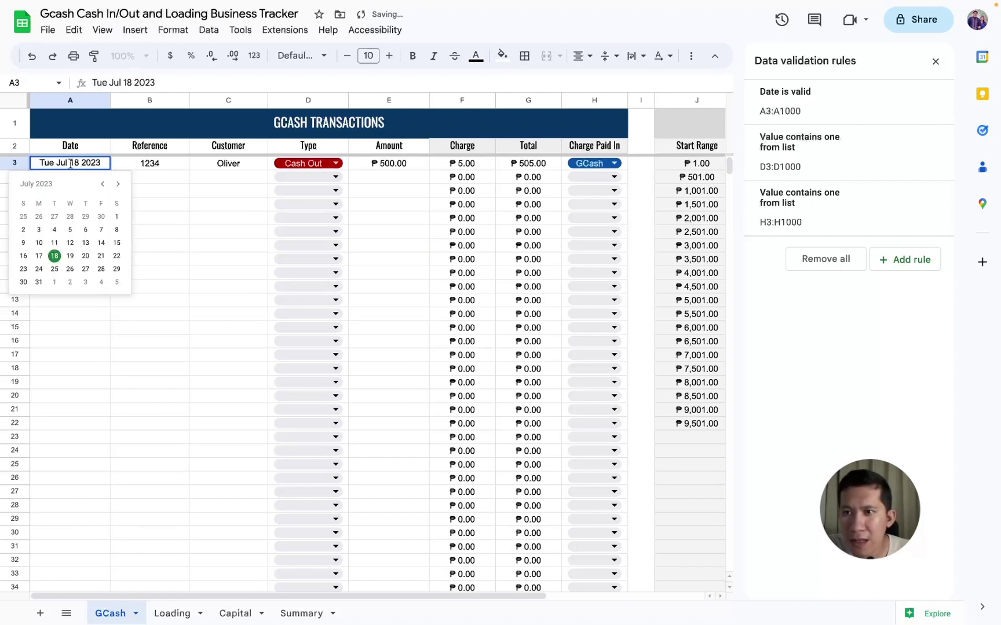
left_click(70, 257)
left_click(157, 251)
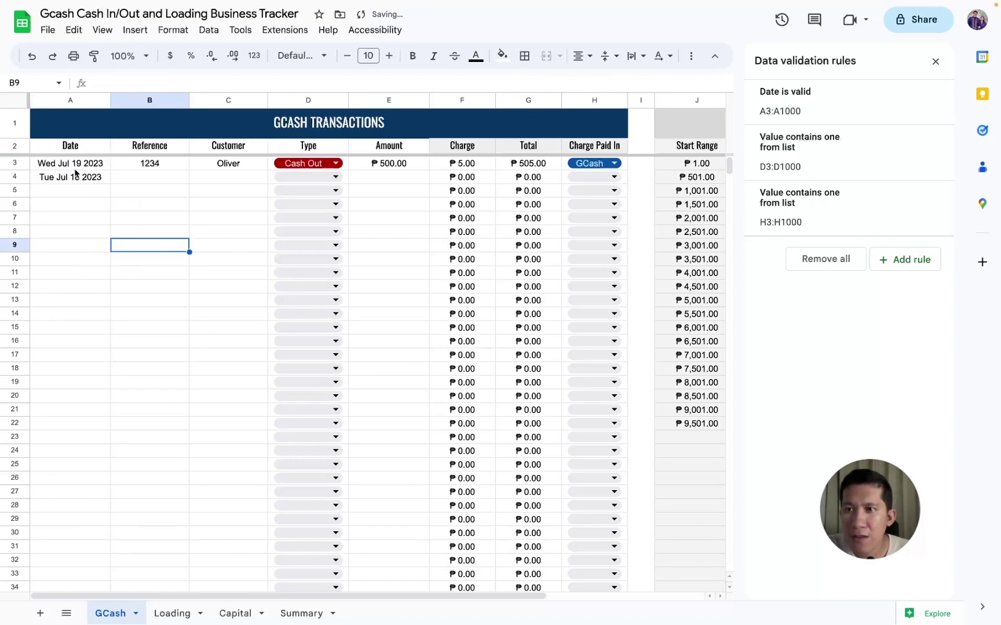
double_click(84, 165)
left_click(53, 256)
left_click(160, 241)
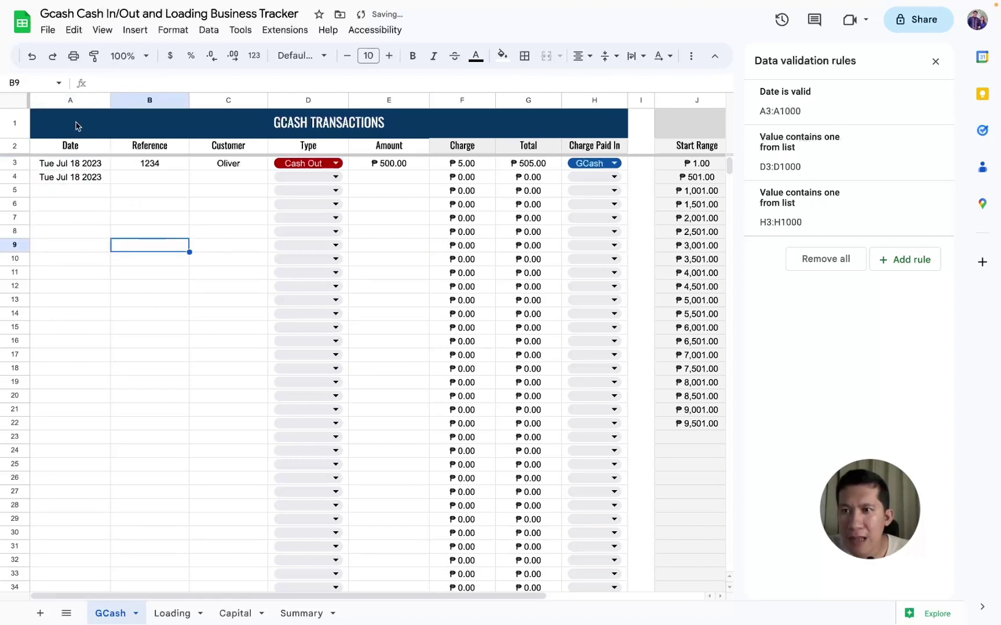
Format column A with the 'Fri Sep 26 2008' date style and close the validation panel
left_click(68, 100)
left_click(172, 30)
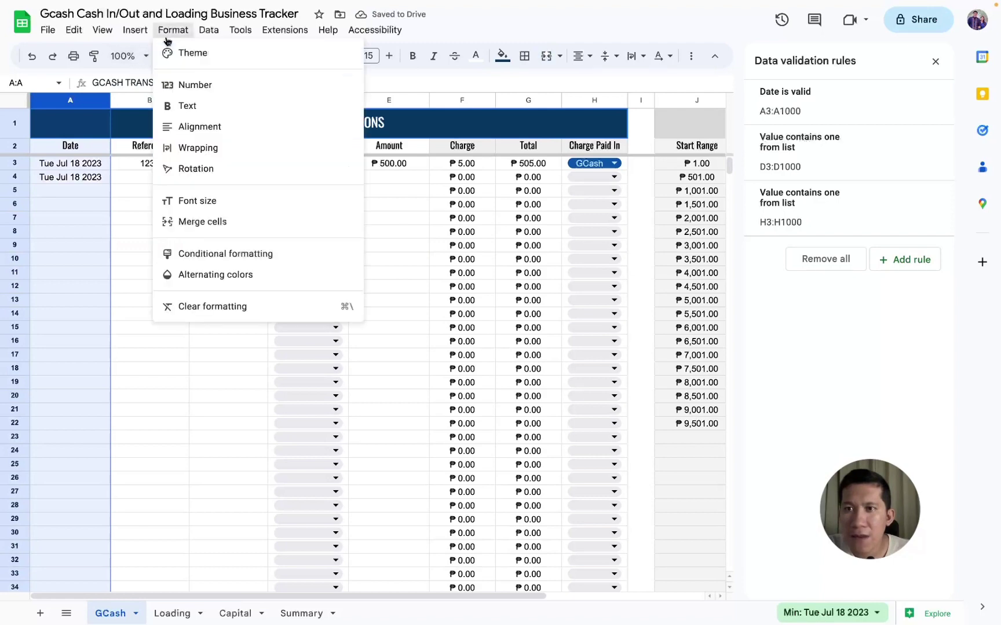
mouse_move(195, 84)
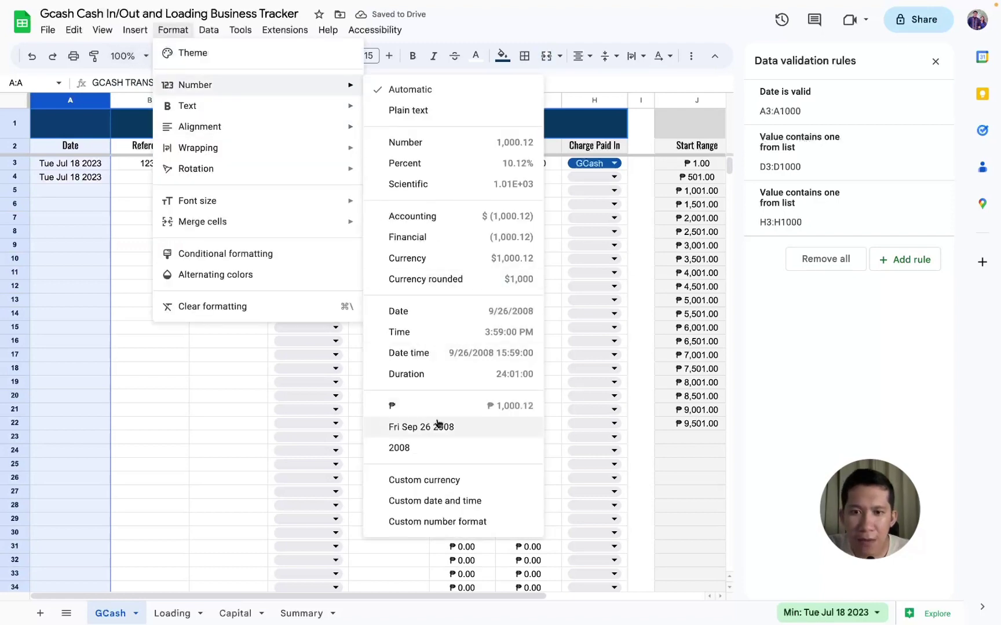
left_click(438, 430)
left_click(139, 206)
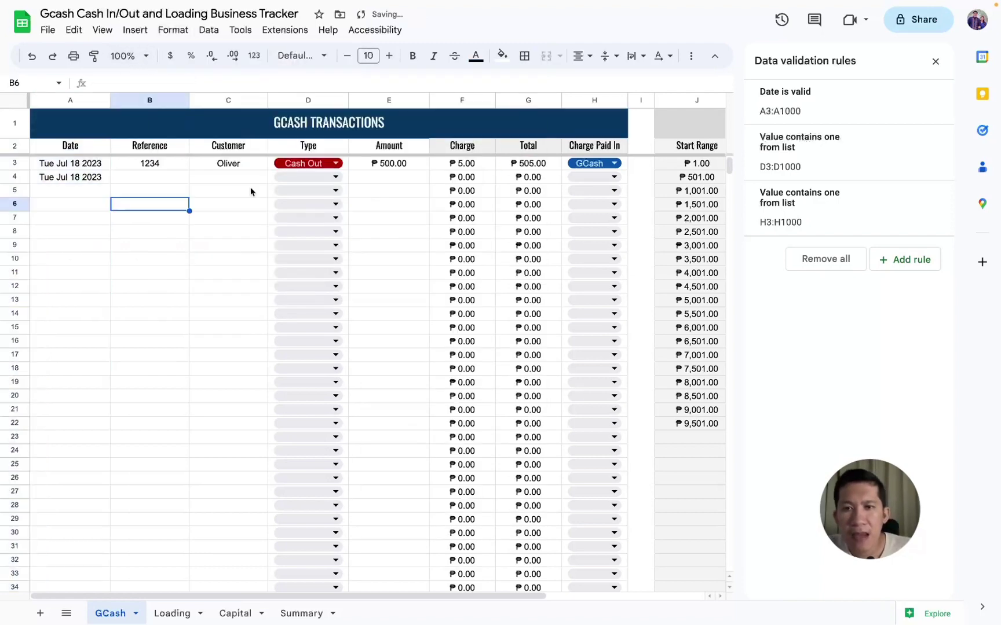
scroll(304, 188, "right", 3)
scroll(304, 188, "right", 1)
left_click(935, 61)
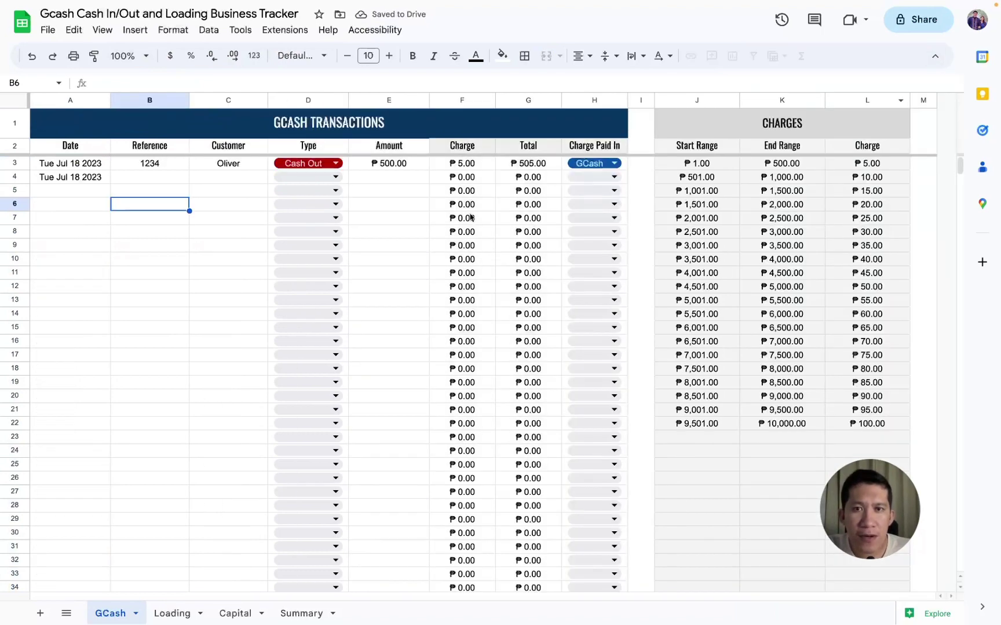
On the Loading sheet, set G3's Load and Charge Paid In to Cash, then return to GCash
left_click(172, 613)
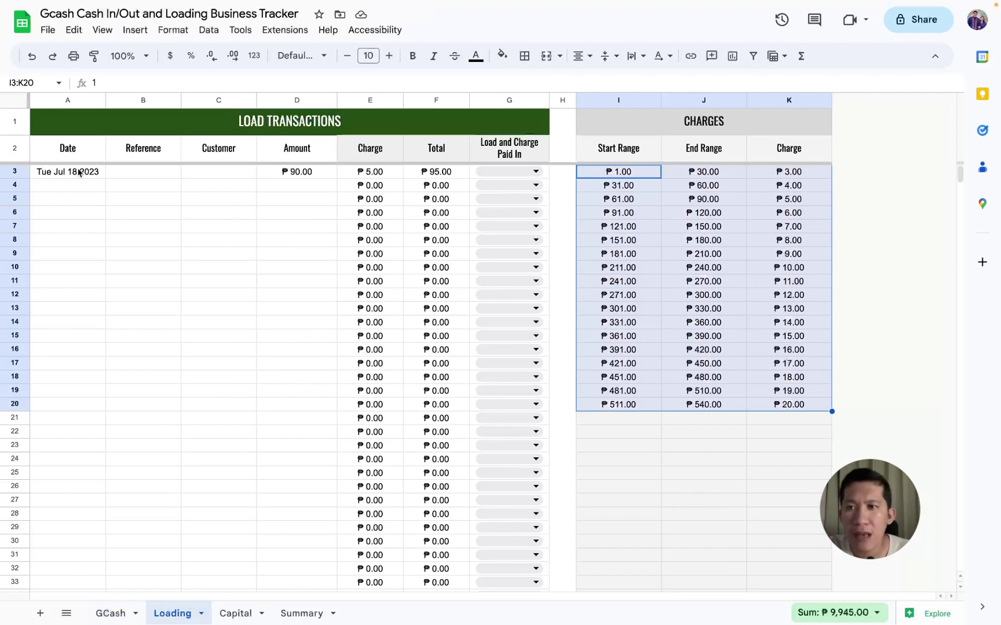
left_click_drag(65, 154, 506, 160)
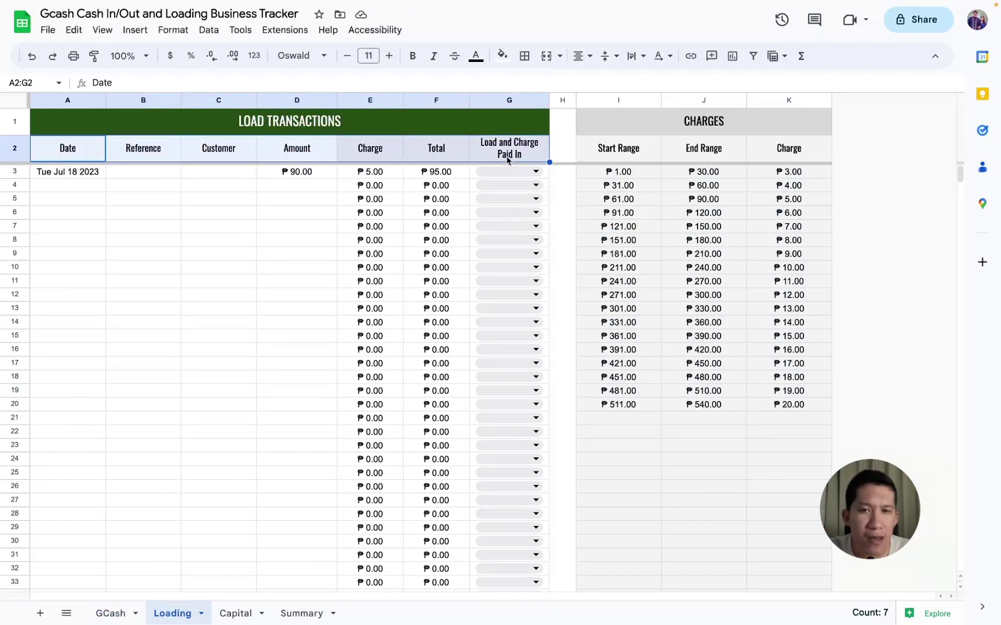
left_click(503, 171)
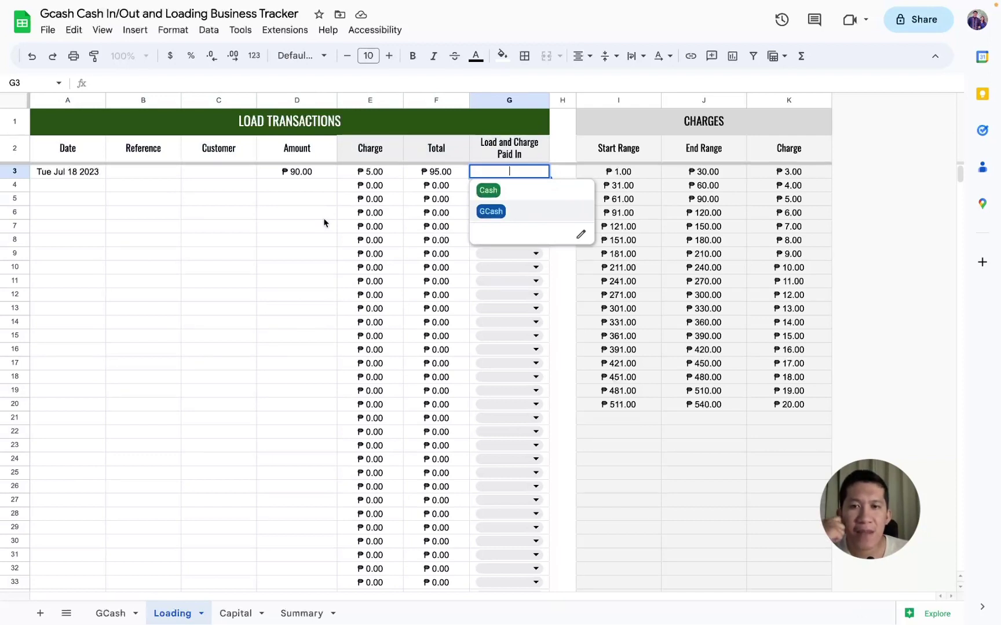
left_click(489, 160)
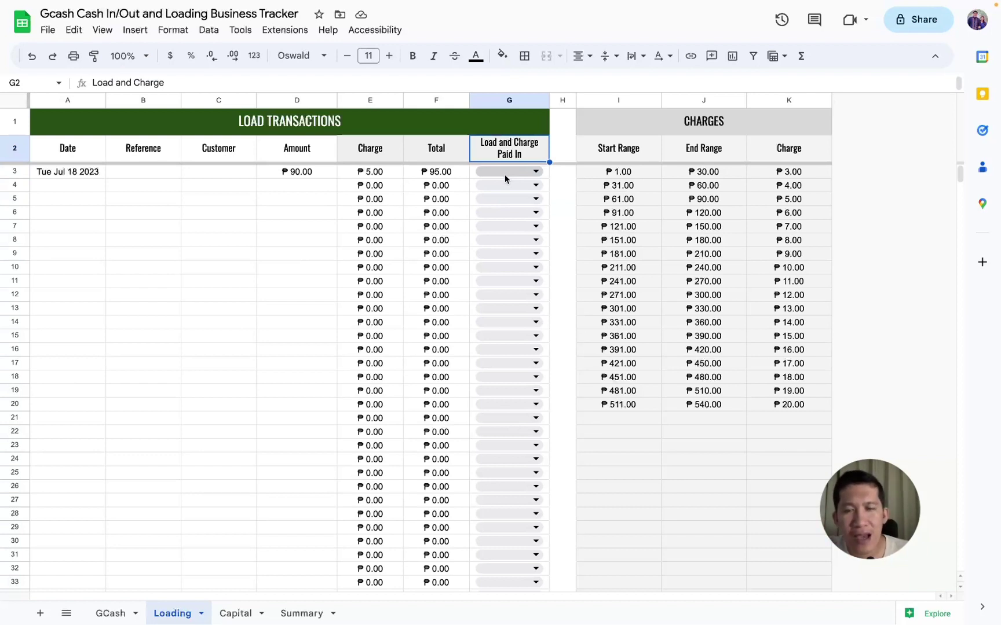
left_click(504, 174)
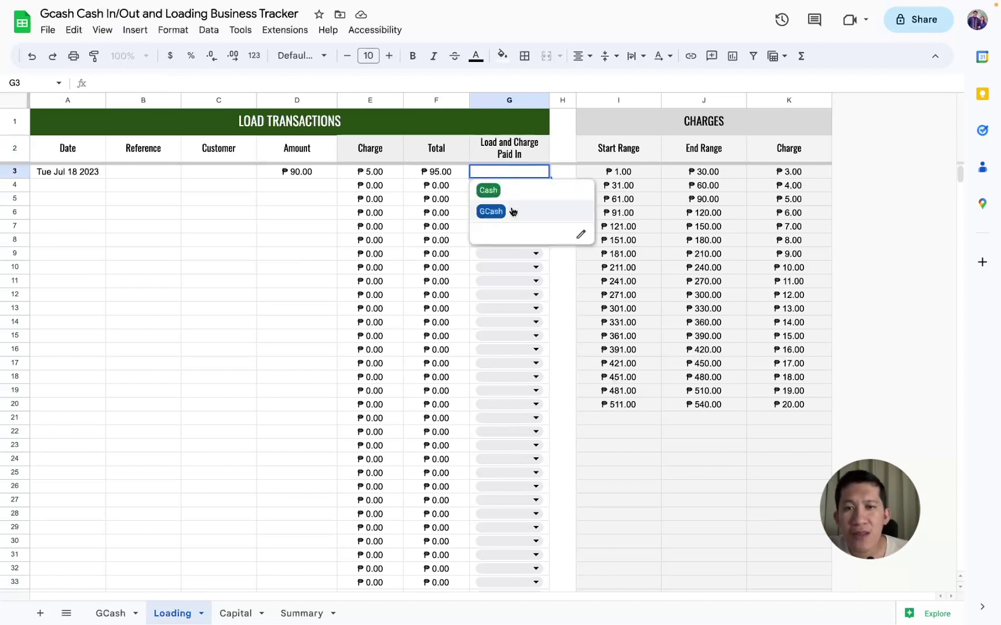
left_click(512, 211)
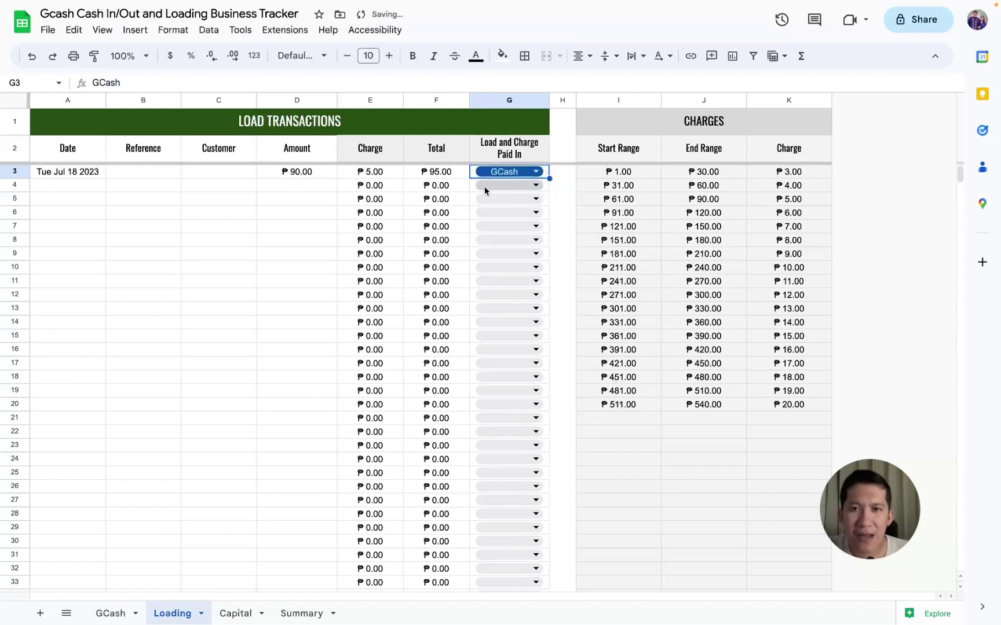
double_click(488, 172)
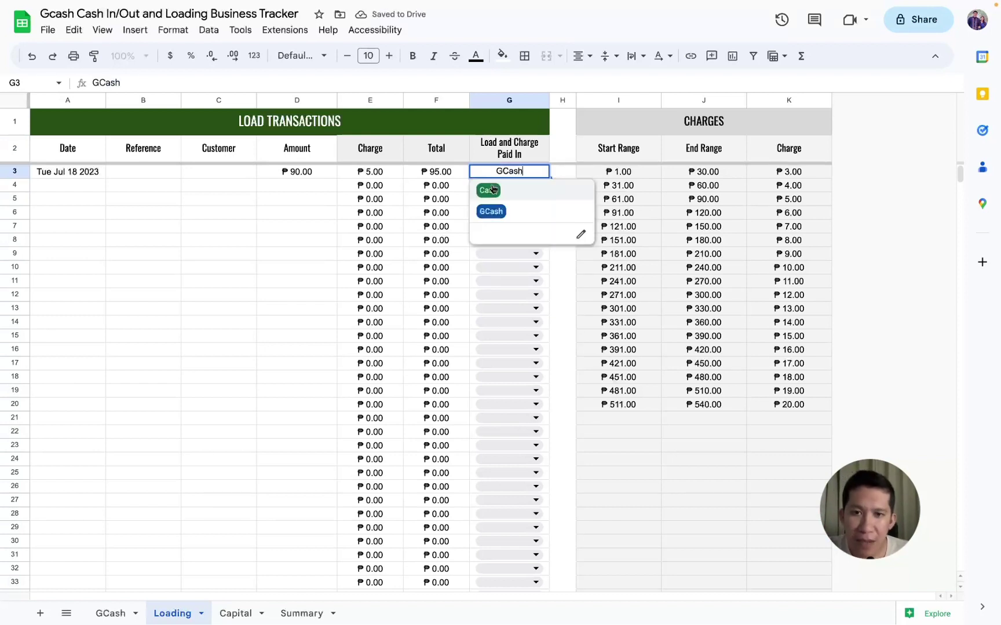
left_click(493, 190)
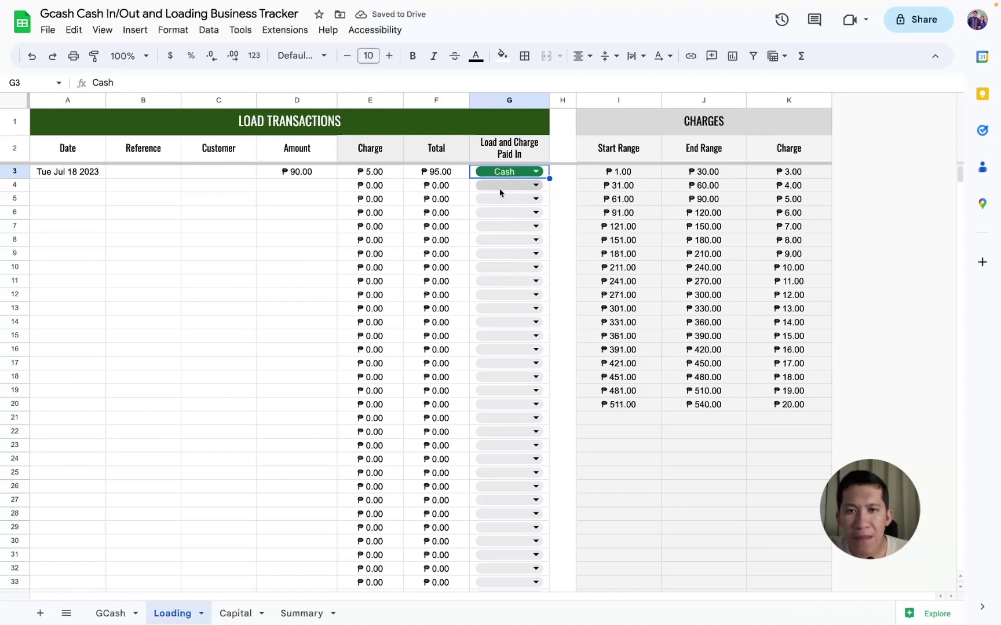
left_click(536, 186)
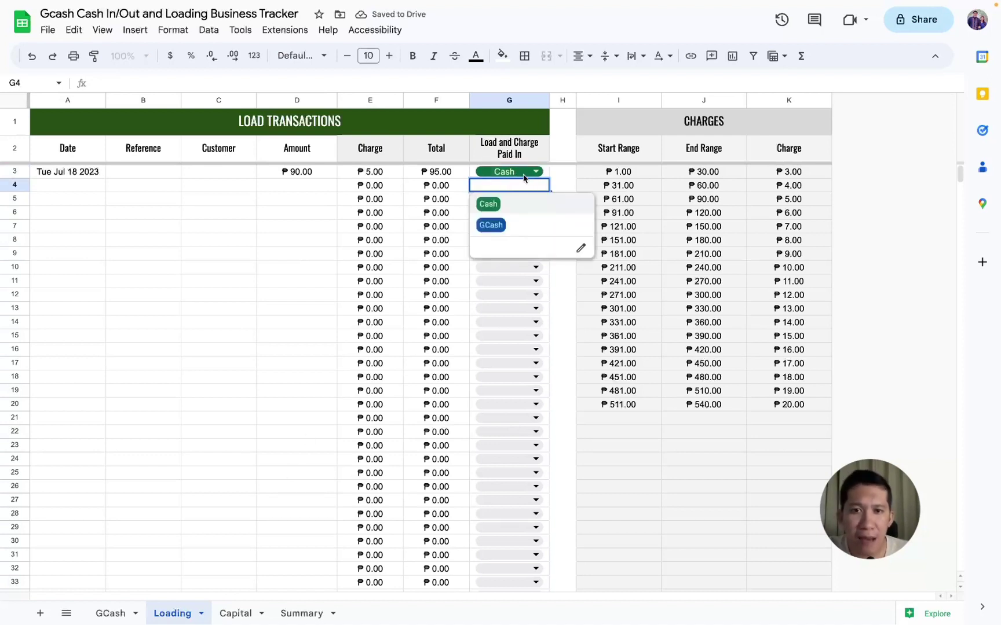
left_click(307, 190)
left_click(110, 613)
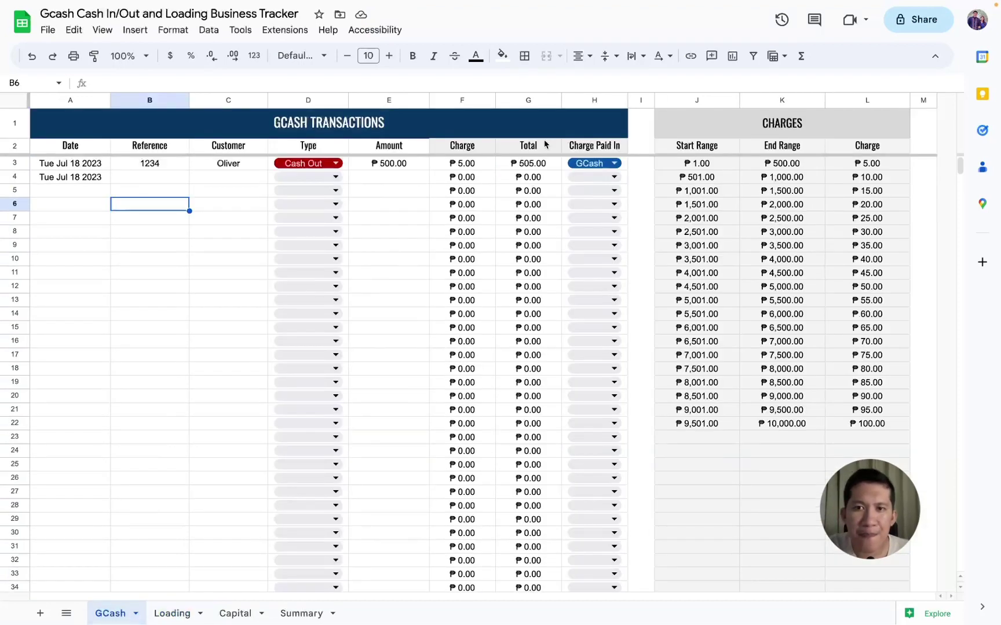
Delete the Type column's D3:D1000 list rule, then reselect D3:D1000 for Data validation
left_click(302, 102)
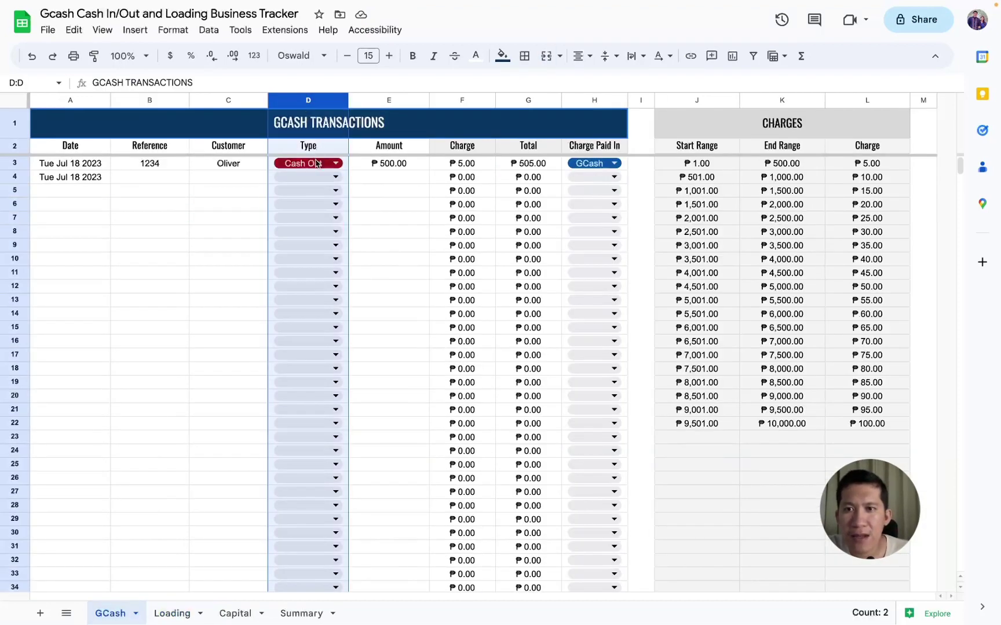
left_click(209, 30)
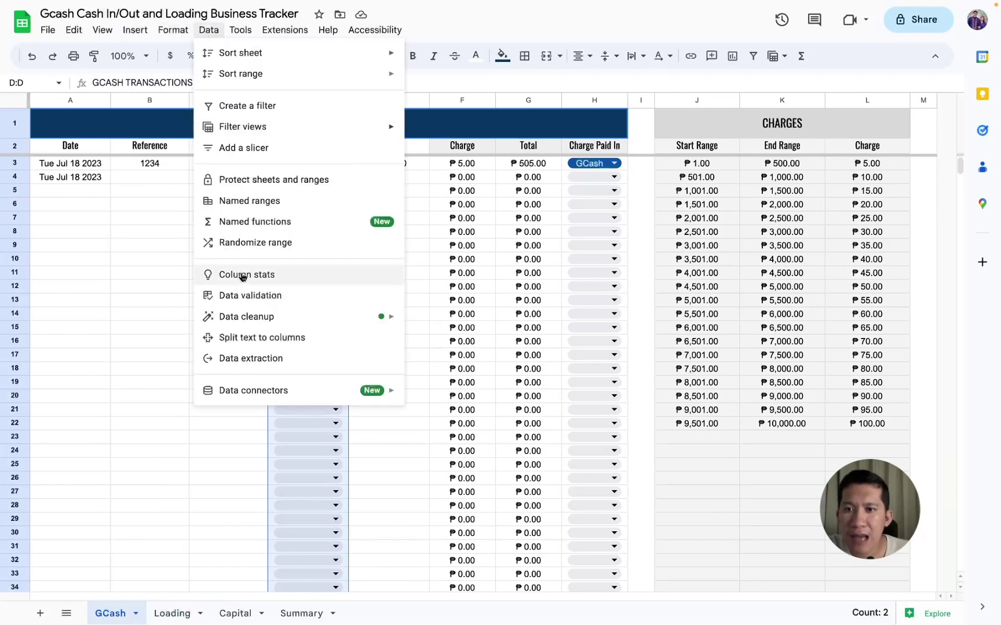
left_click(250, 296)
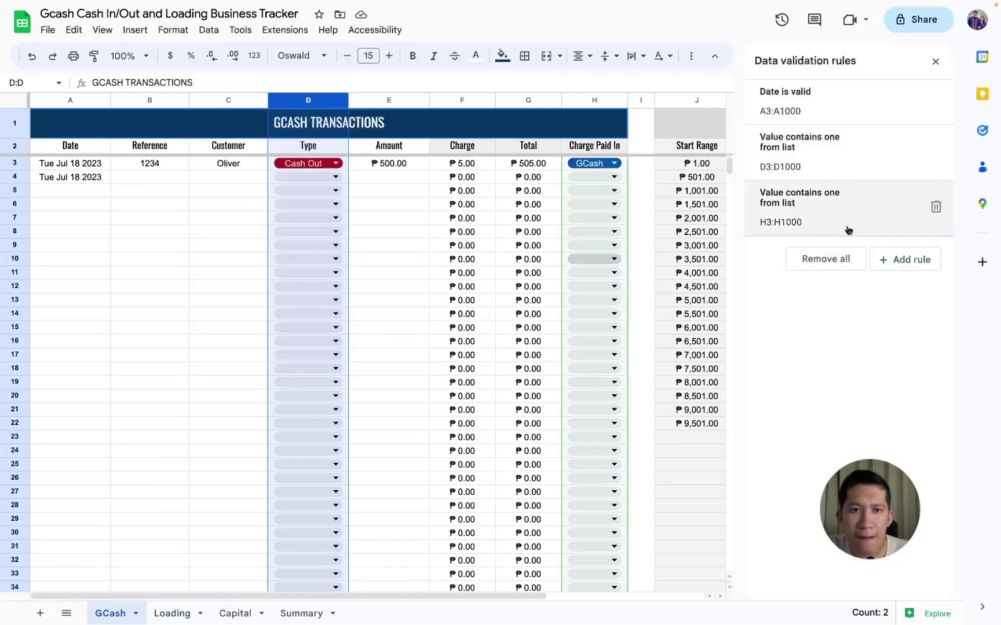
left_click(935, 151)
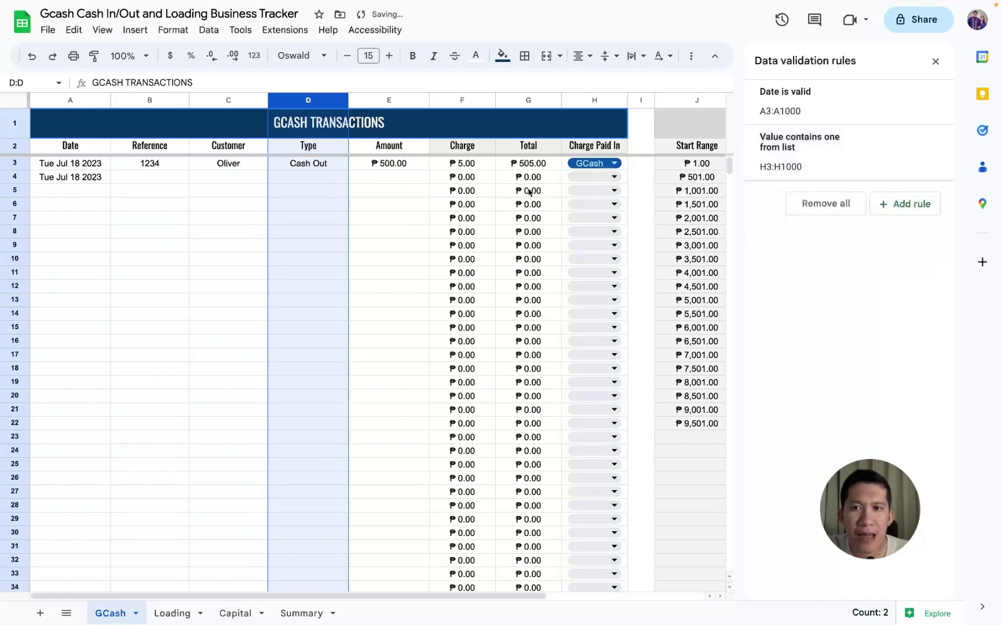
left_click(330, 193)
left_click(309, 166)
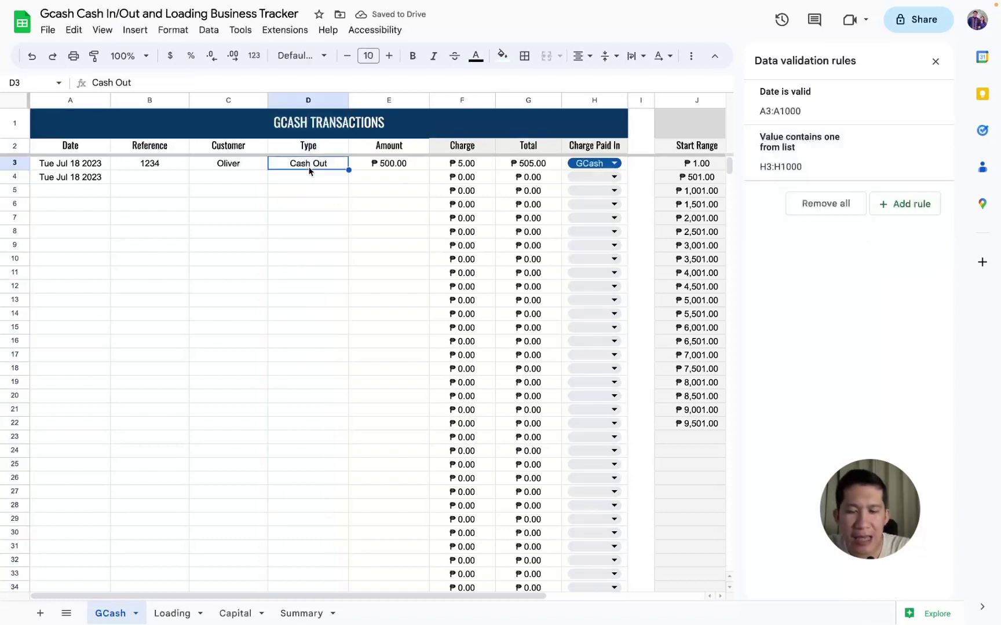
key("ctrl+shift+Down")
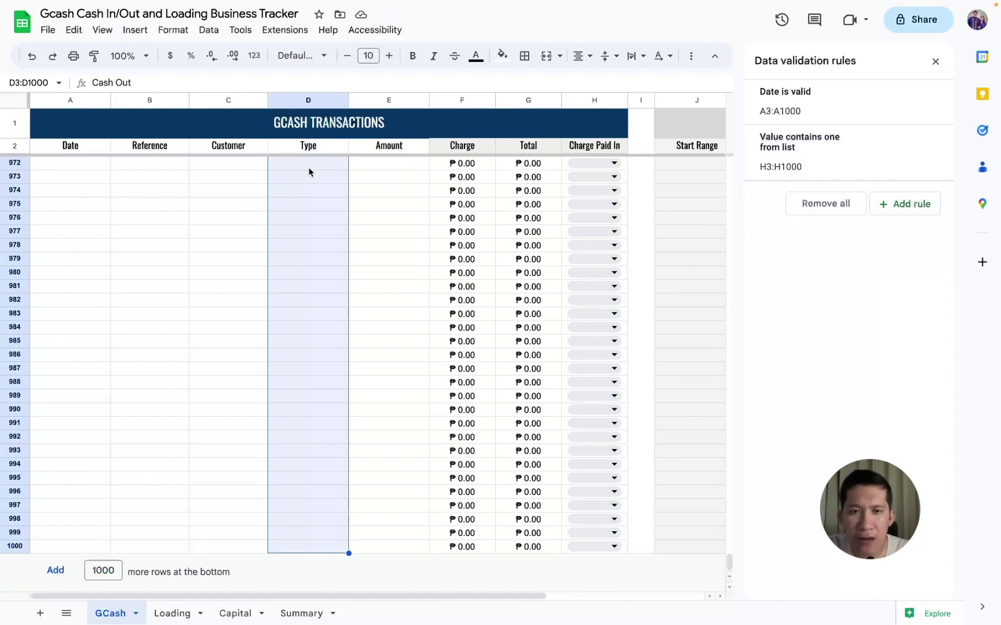
left_click_drag(729, 561, 731, 163)
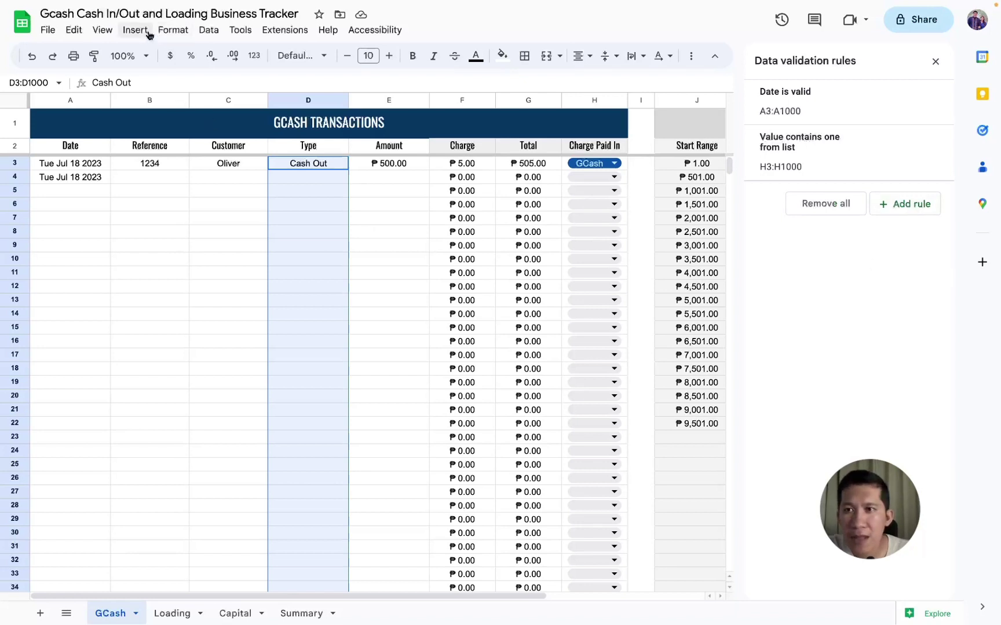
left_click(208, 29)
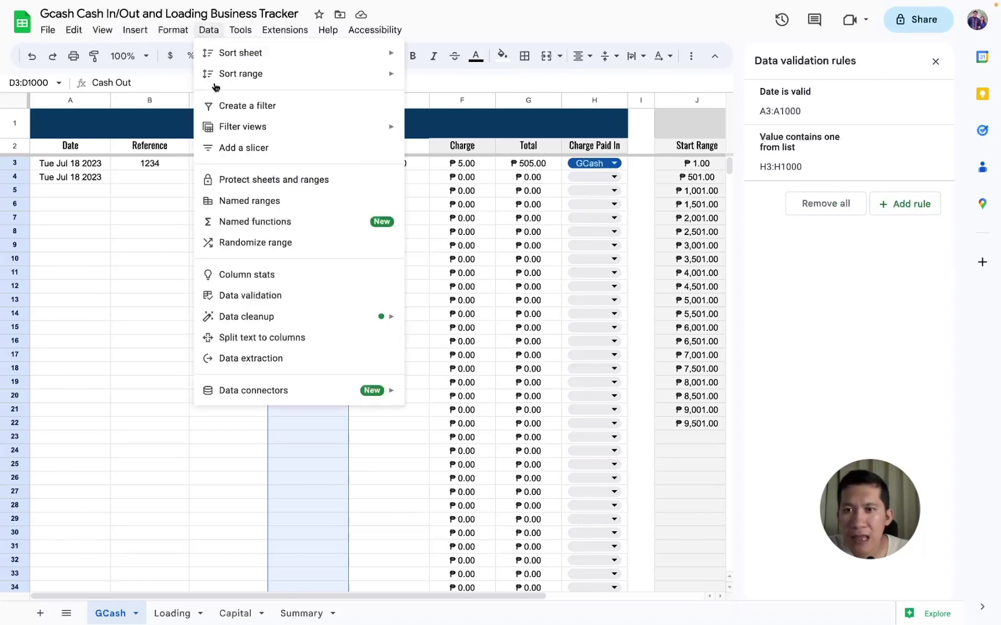
Start a dropdown rule for D3:D1000 with the options Cash Out and Cash In
left_click(253, 297)
left_click(904, 204)
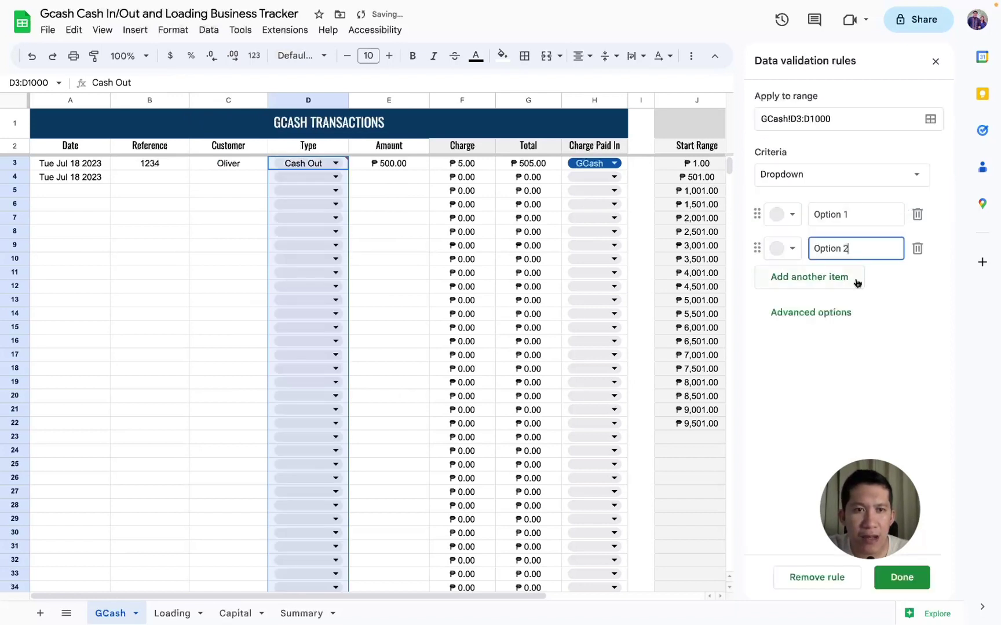
left_click(831, 175)
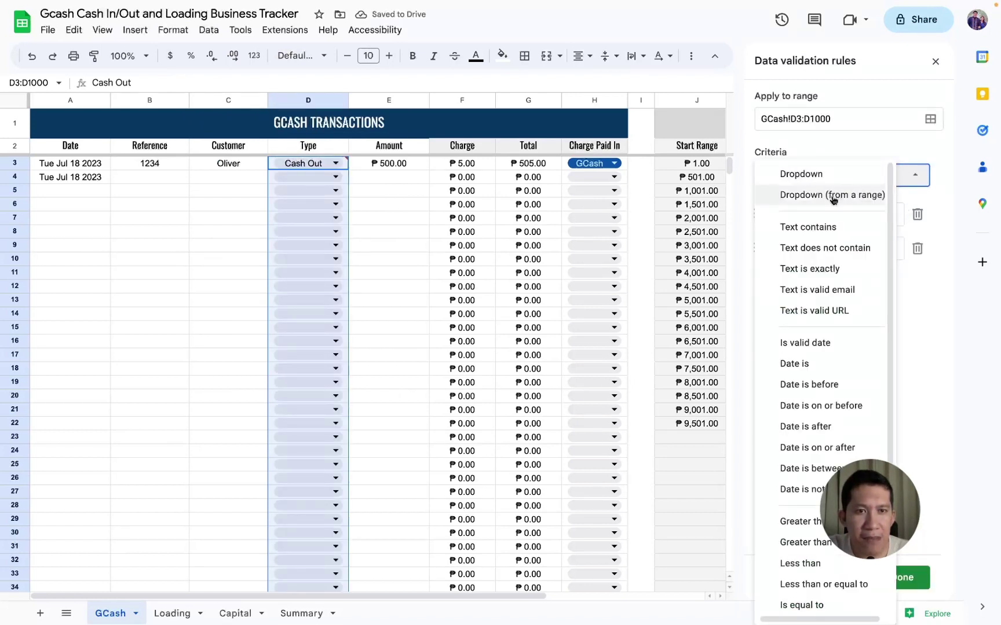
left_click(826, 174)
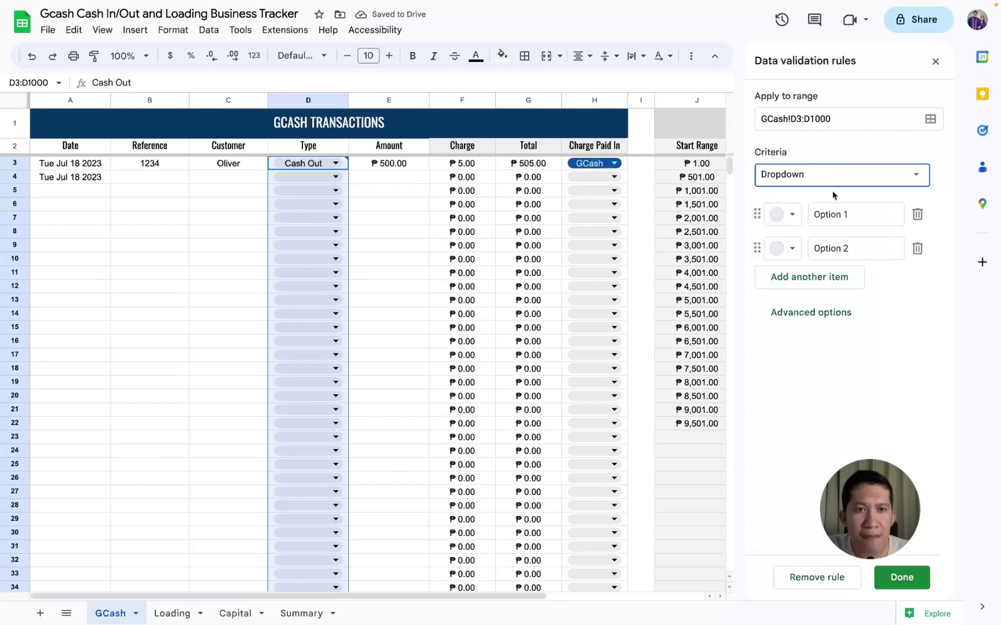
left_click(859, 215)
triple_click(859, 216)
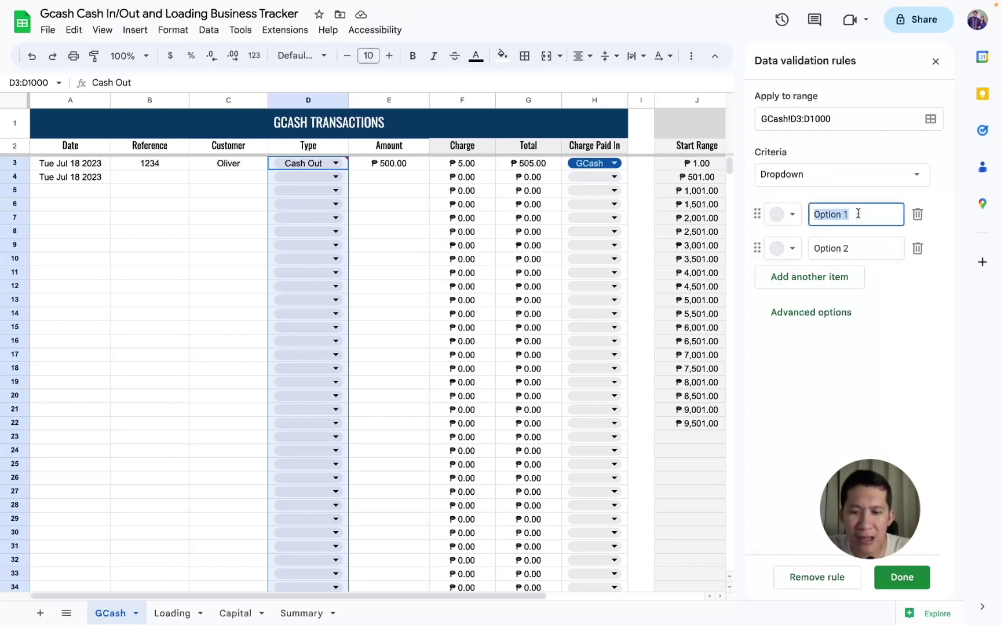
type("Cash O")
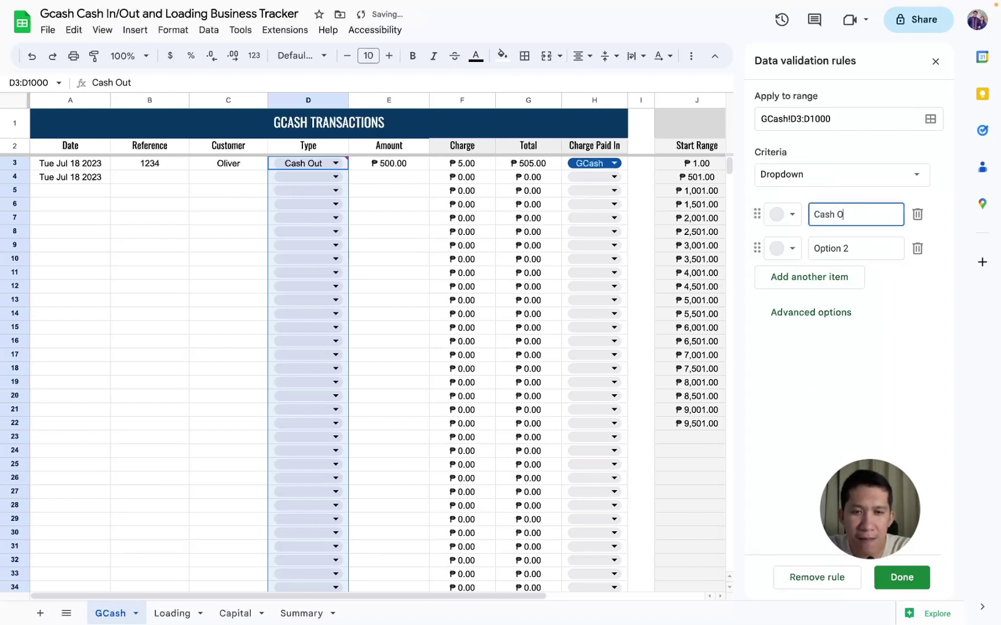
type("ut")
triple_click(877, 245)
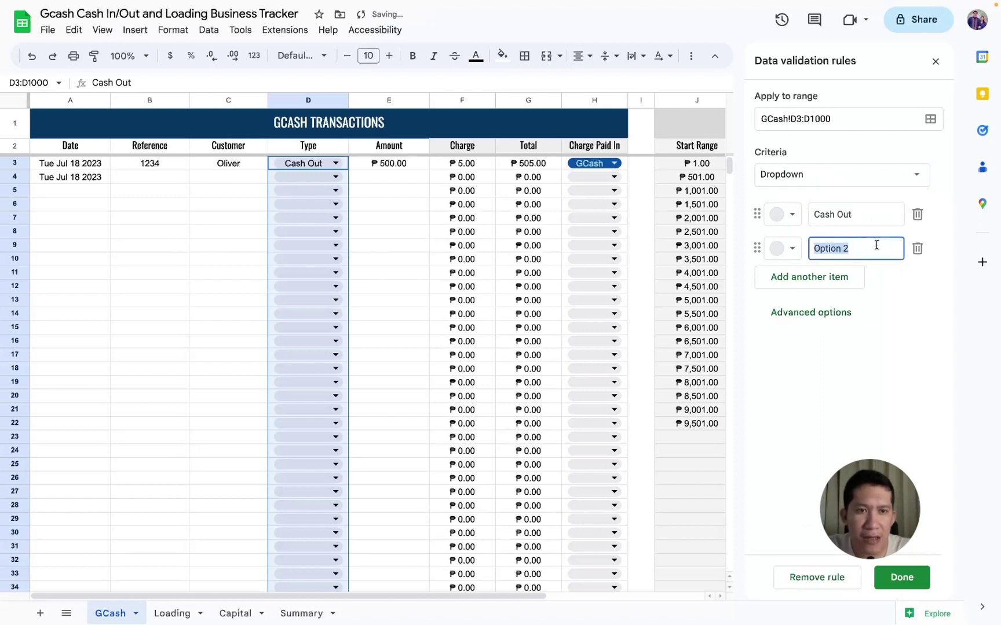
type("Cash In")
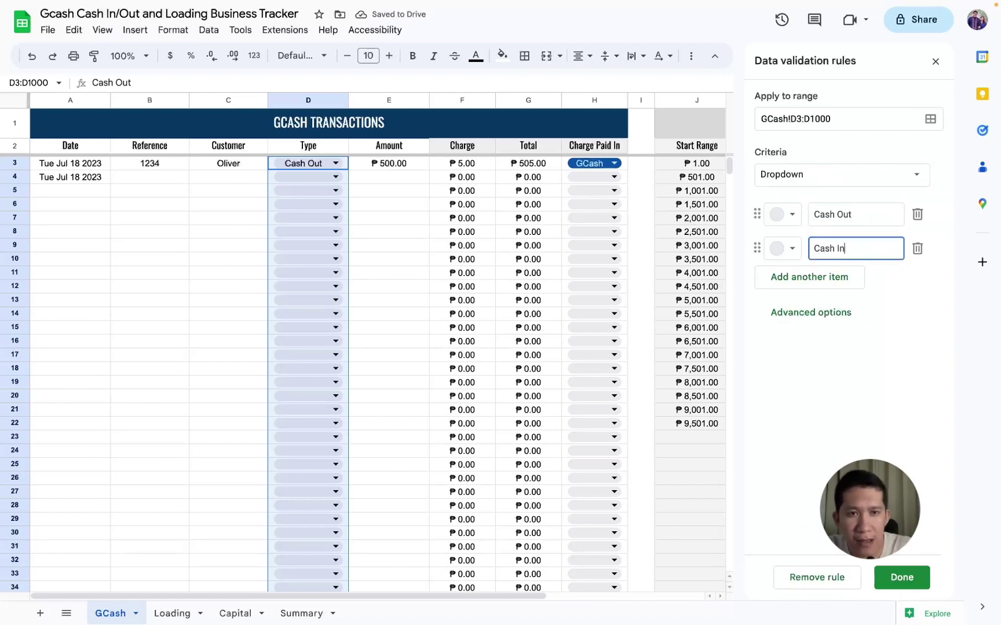
Colour the Cash Out option red and the Cash In option blue
left_click(792, 215)
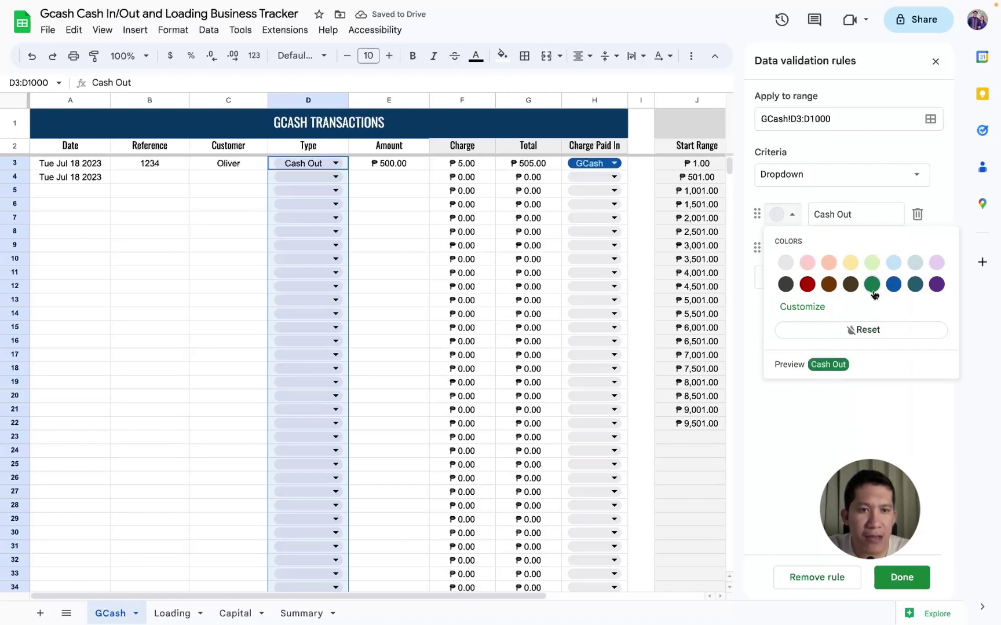
left_click(807, 285)
left_click(781, 248)
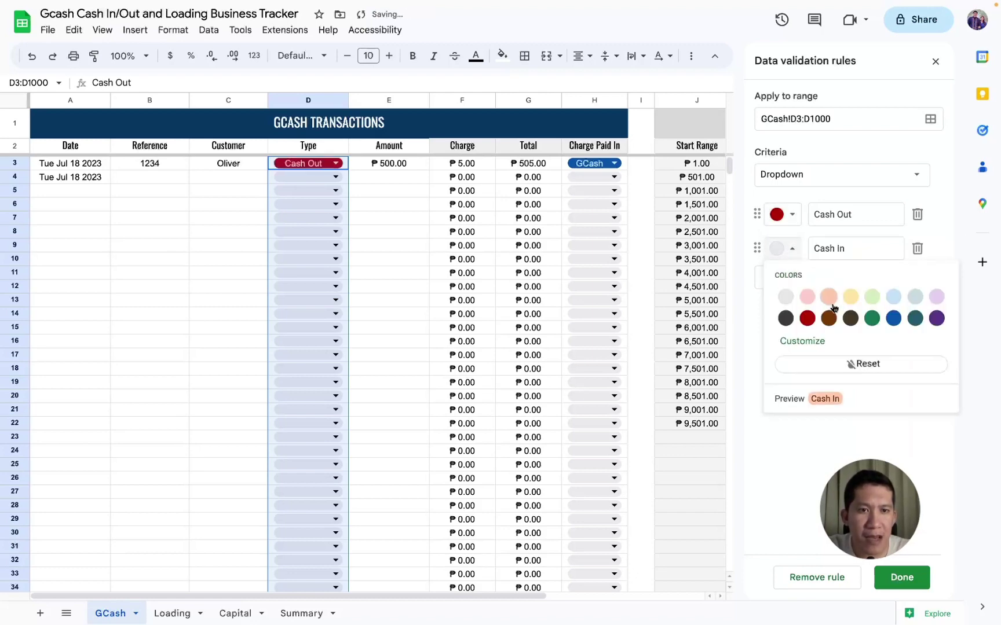
left_click(894, 318)
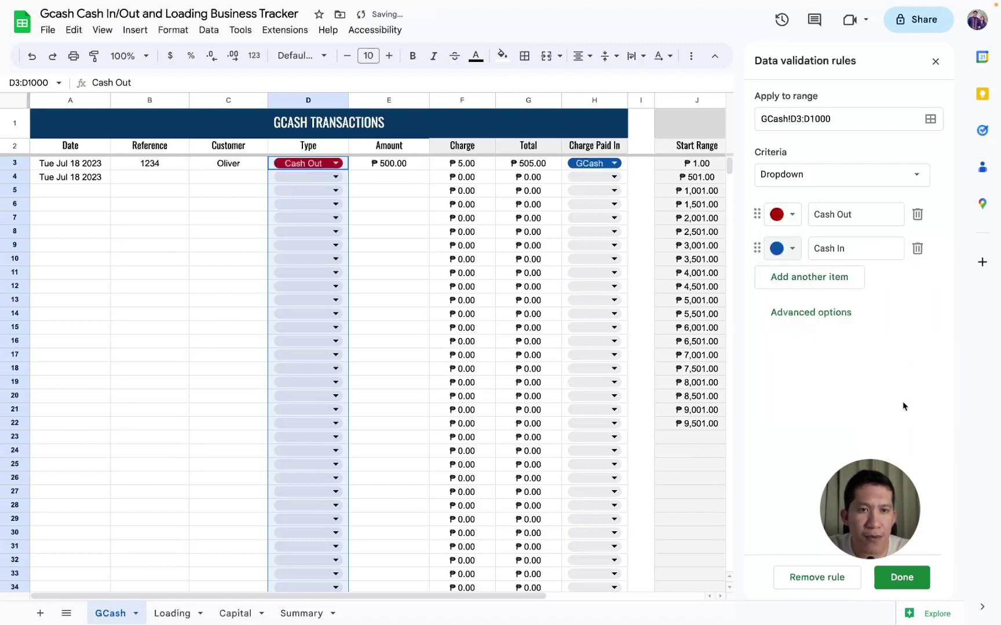
Try the arrow and plain-text display styles, then settle on chip style under Advanced options
left_click(816, 319)
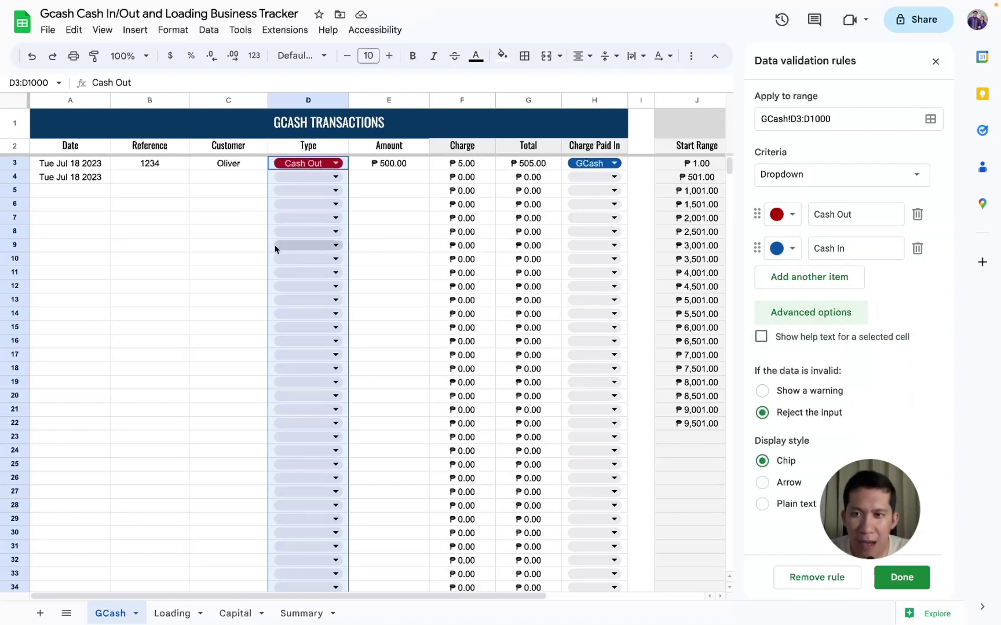
left_click(762, 483)
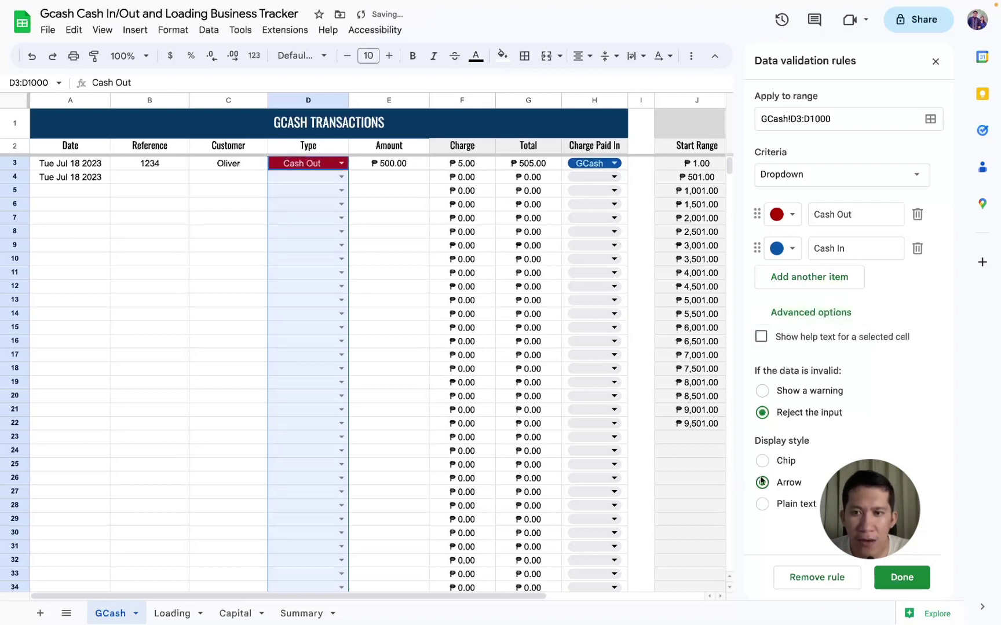
left_click(763, 505)
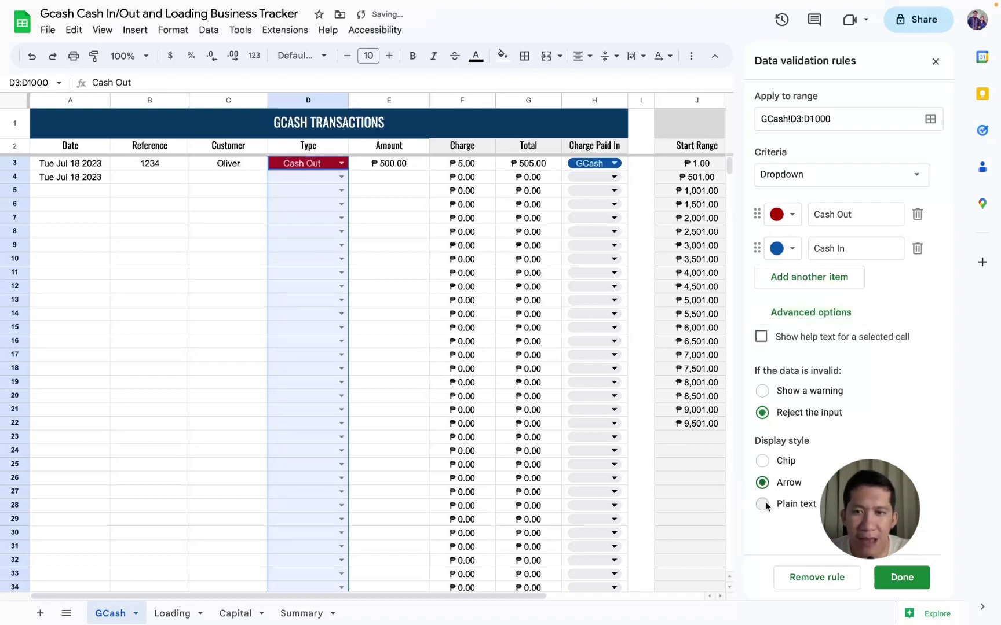
left_click(319, 287)
left_click(319, 287)
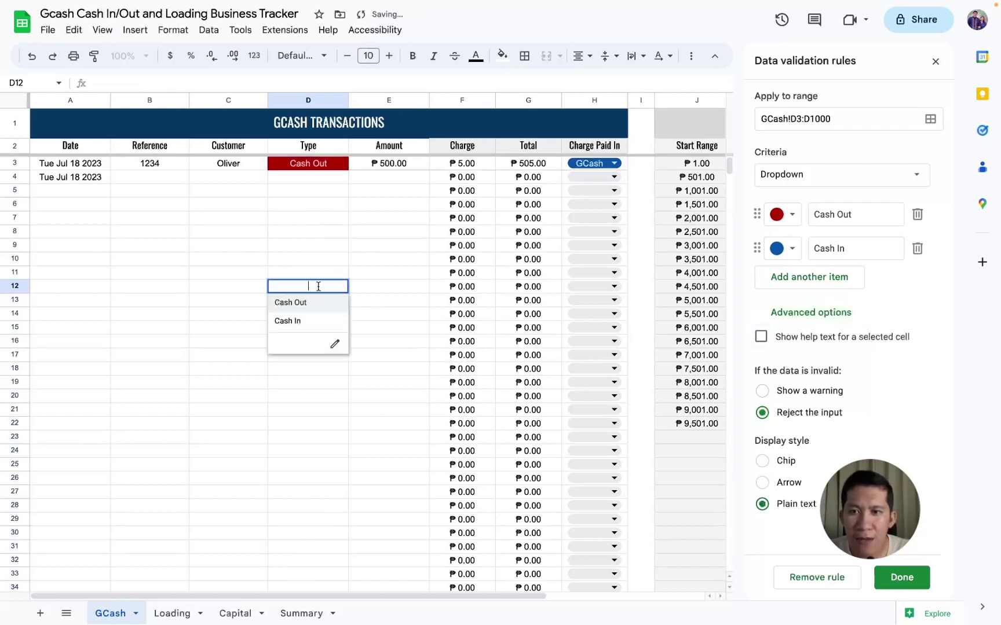
left_click(321, 260)
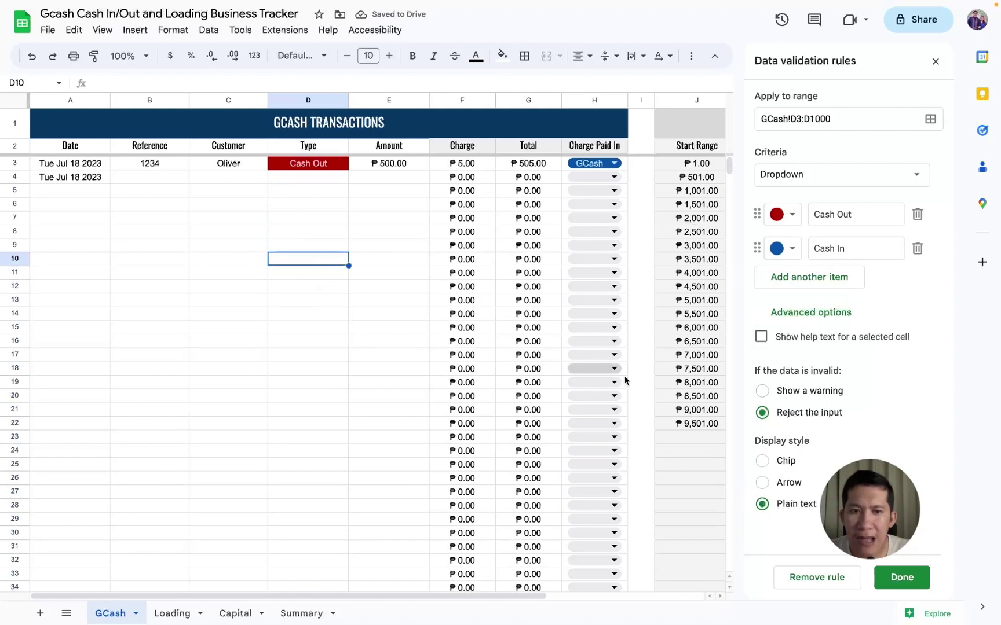
left_click(783, 461)
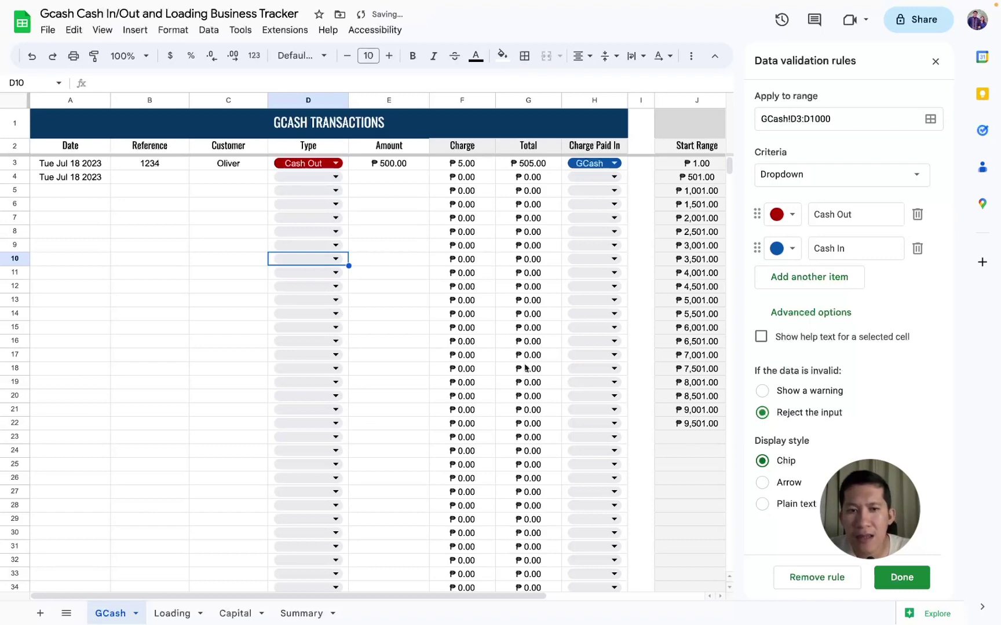
Save the Type dropdown rule and test the Cash Out/Cash In list in D10
left_click(903, 577)
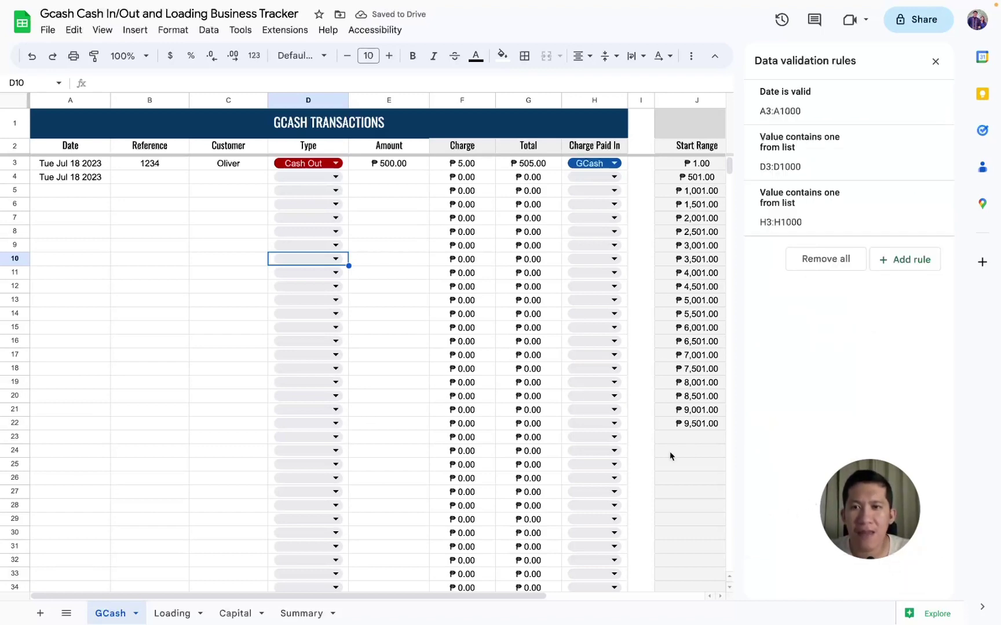
left_click(341, 260)
left_click(389, 219)
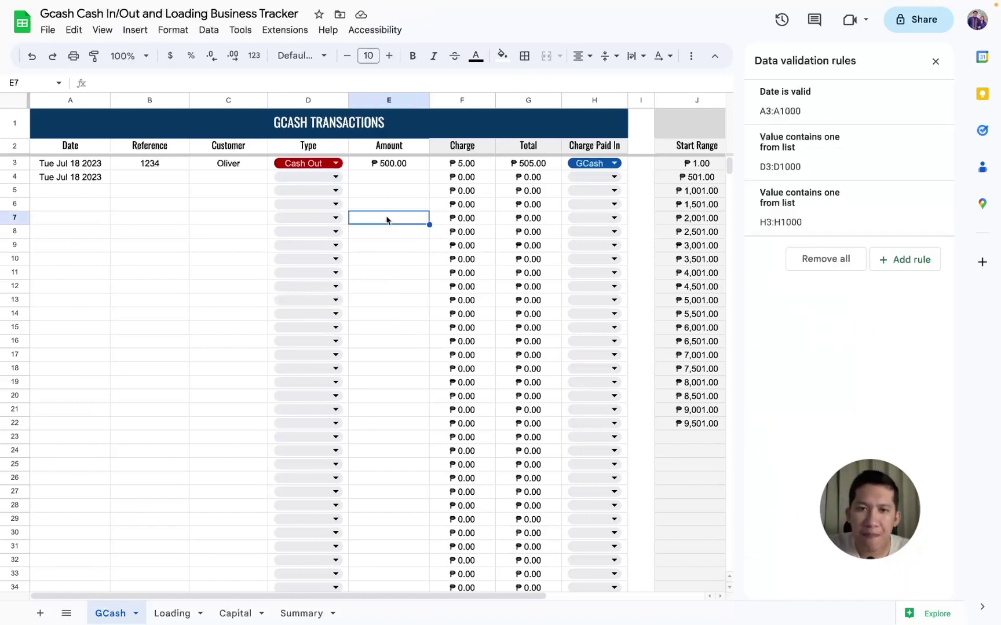
scroll(508, 210, "right", 5)
scroll(406, 217, "left", 5)
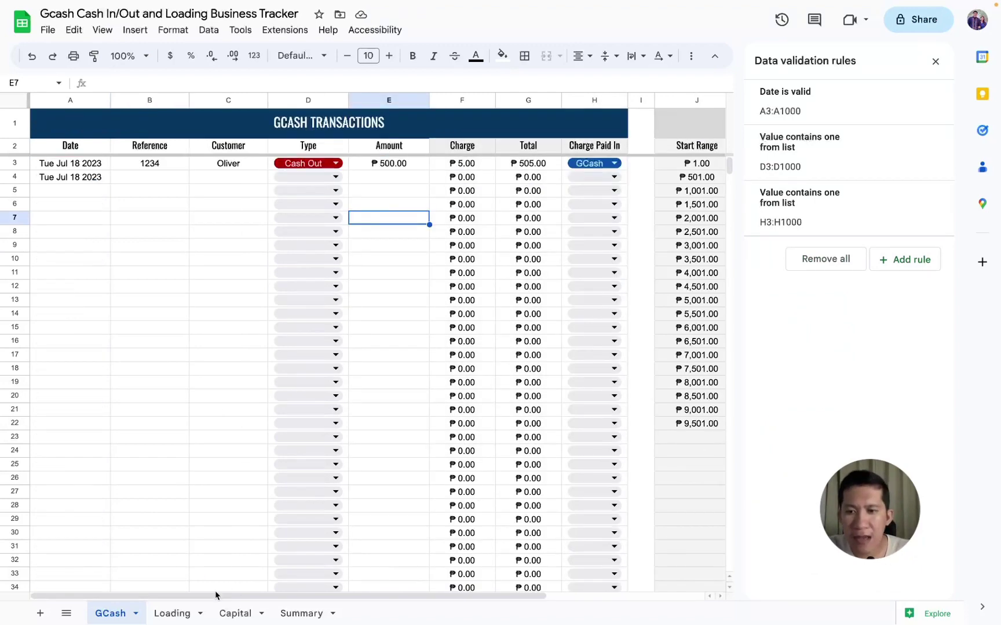
On the Loading sheet, check the Cash/GCash choices in G4 and select row A3:G3
left_click(172, 613)
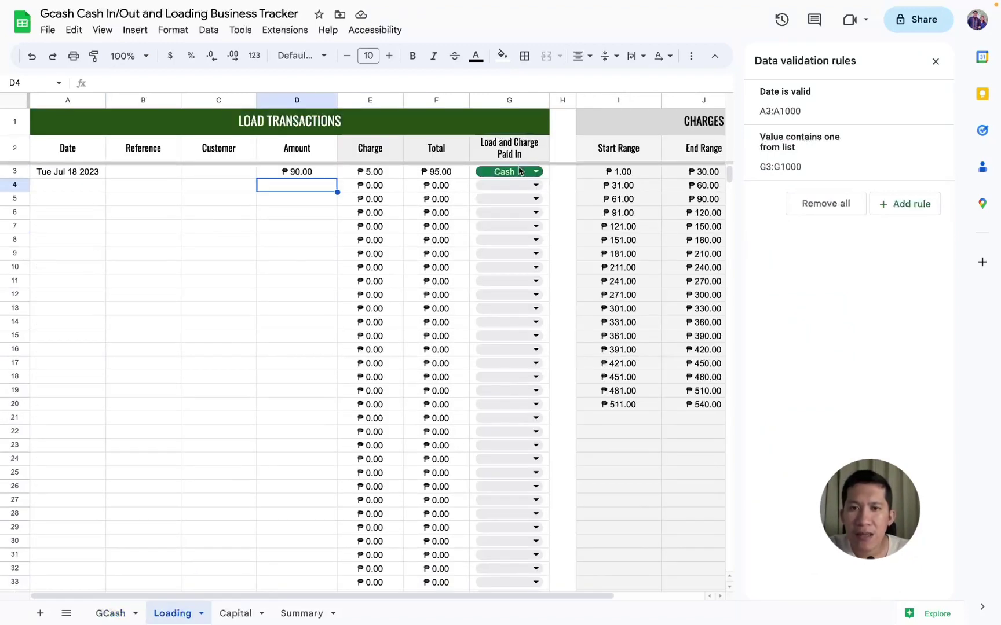
left_click(512, 184)
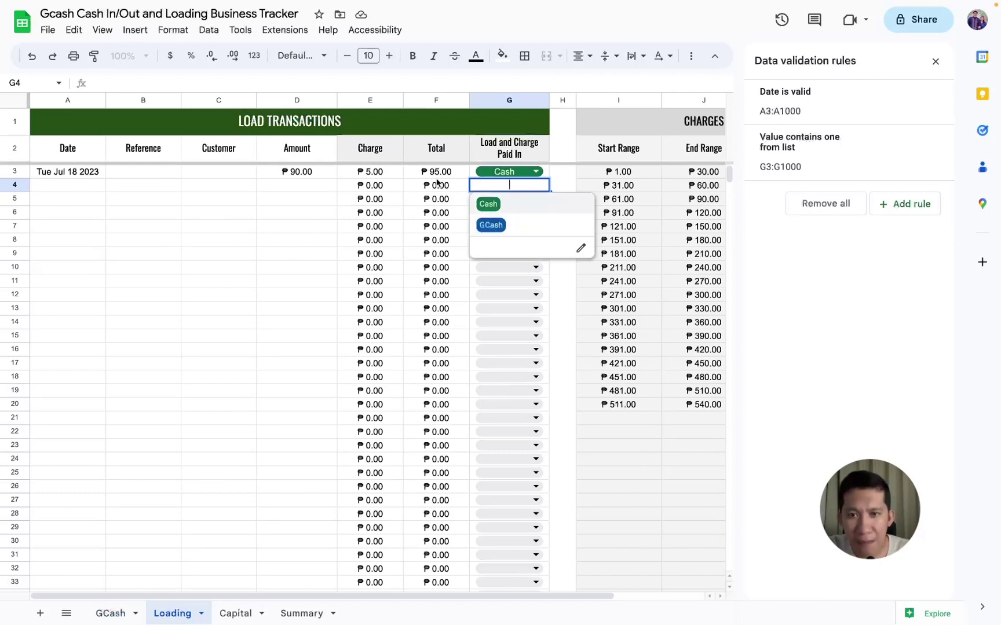
left_click_drag(404, 172, 185, 180)
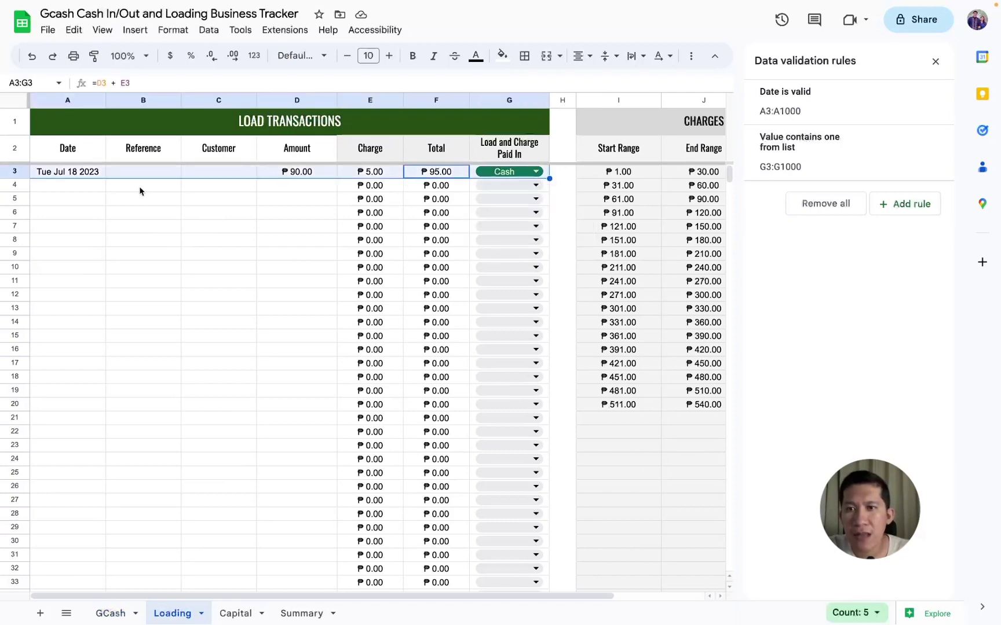
scroll(139, 186, "right", 3)
scroll(272, 193, "left", 3)
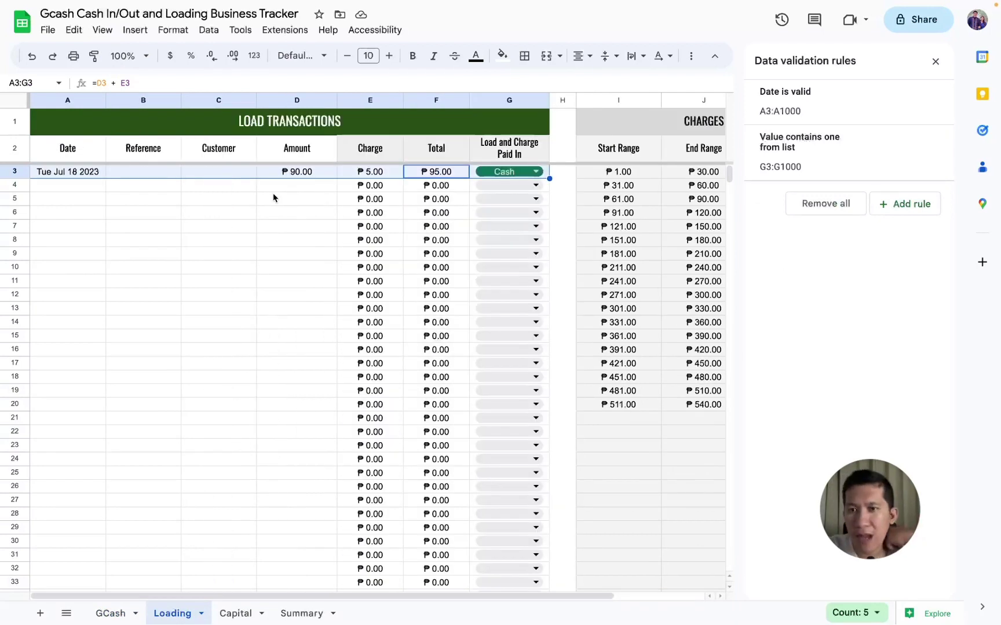
Enter reference 4567 in B3 and the customer's name in C3, then go to Capital
left_click(145, 173)
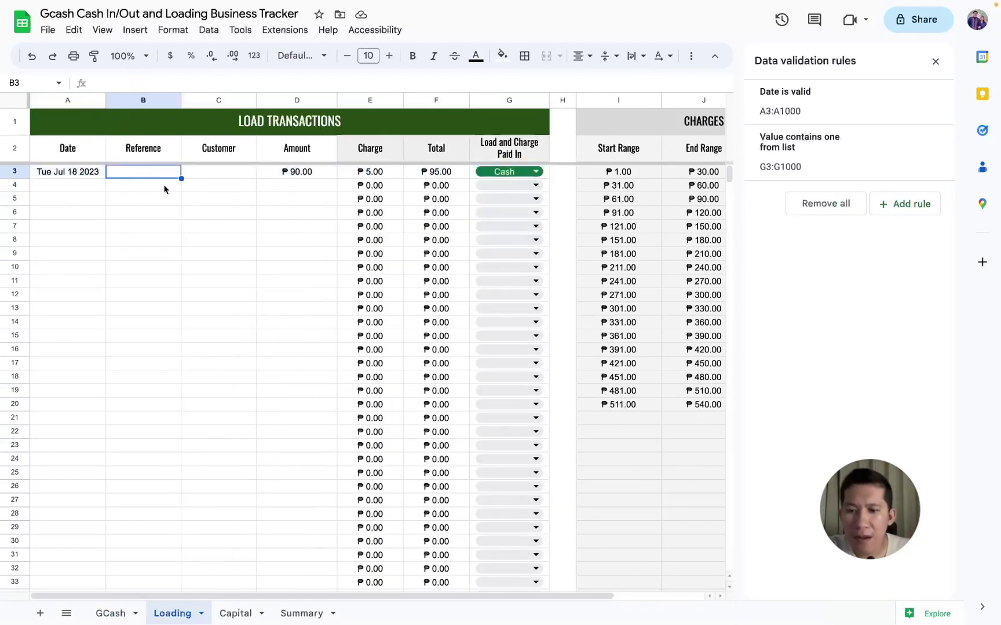
type("4567")
key("Tab")
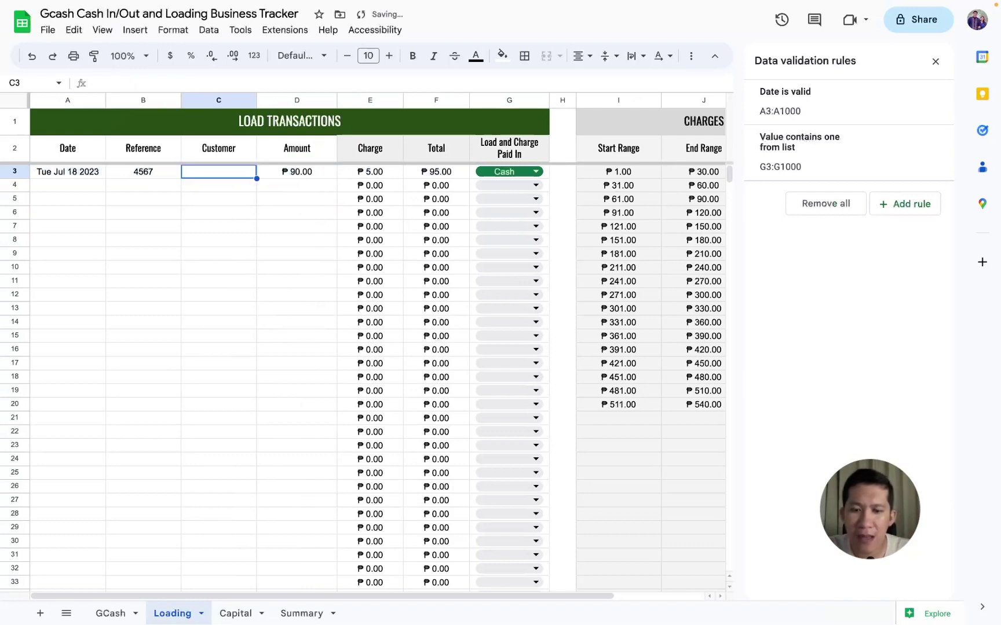
type("Debor")
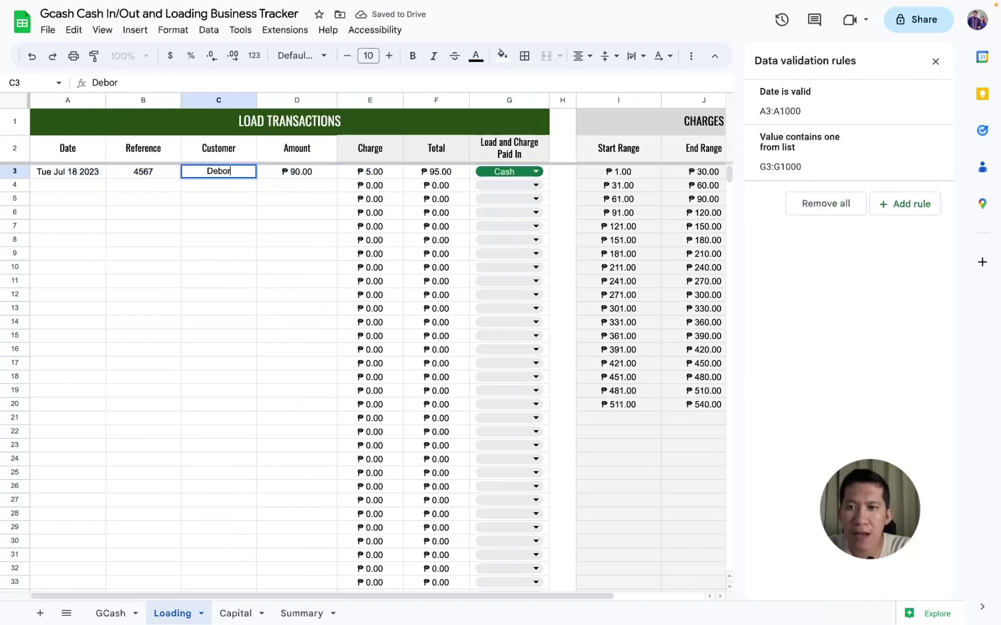
type("ah")
key("Return")
key("shift+space")
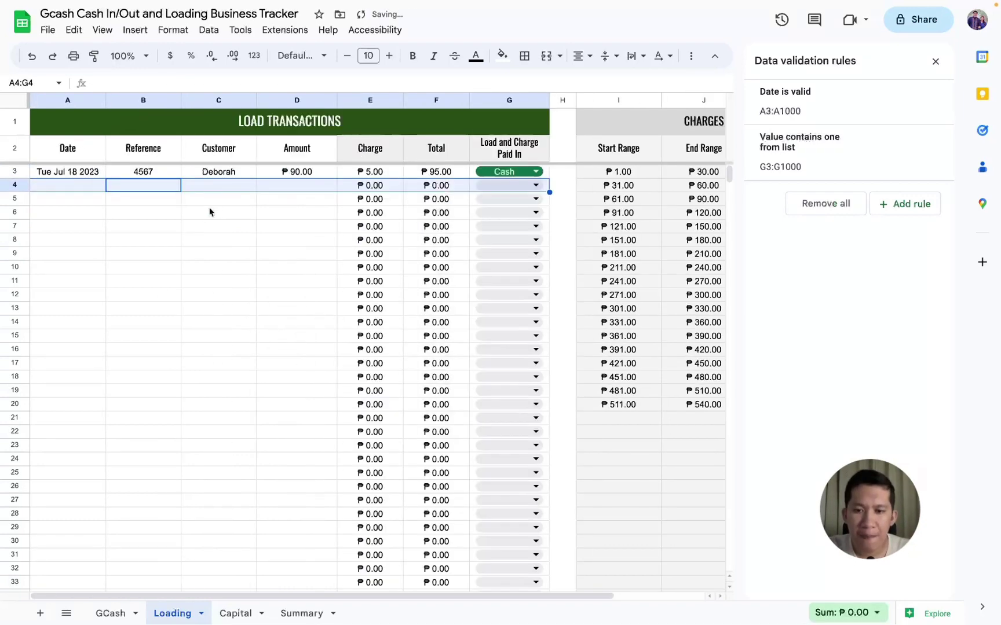
left_click(248, 613)
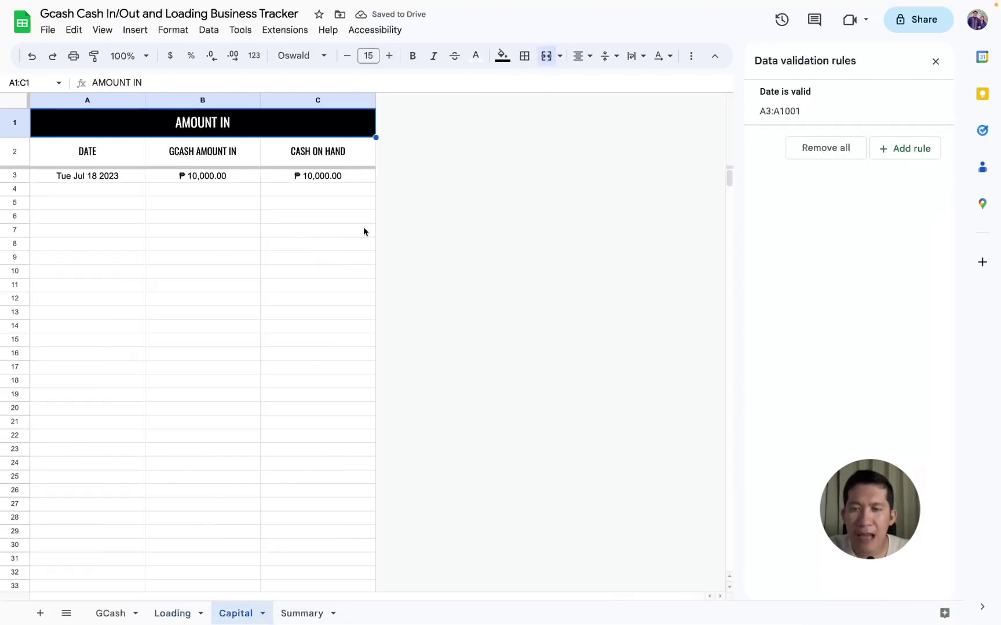
Review the Capital table's DATE, GCASH AMOUNT IN and CASH ON HAND columns and B3/C3 values
left_click(85, 102)
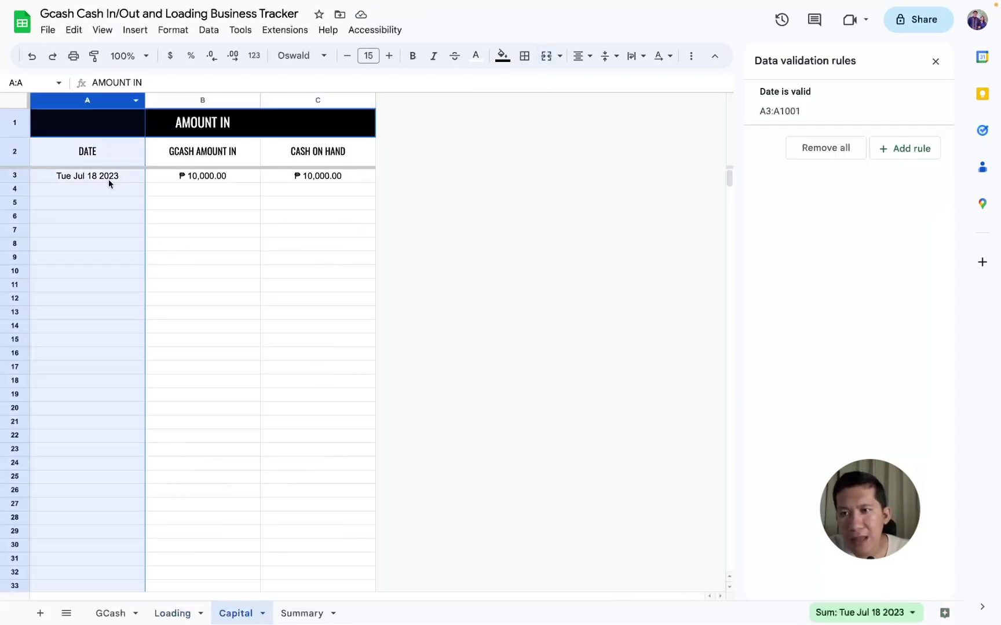
left_click(210, 157)
left_click(307, 154)
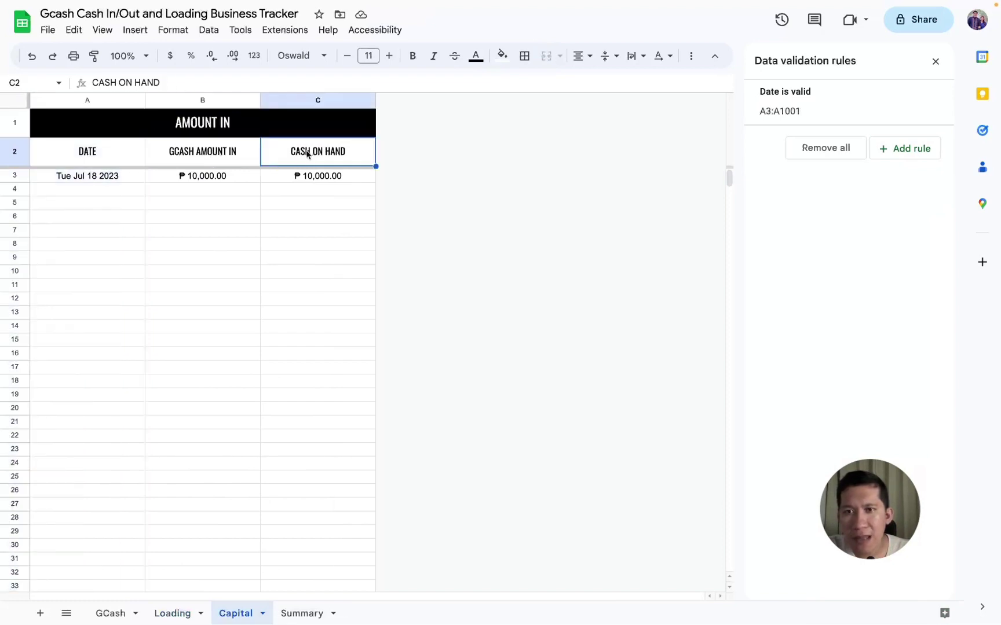
left_click(231, 195)
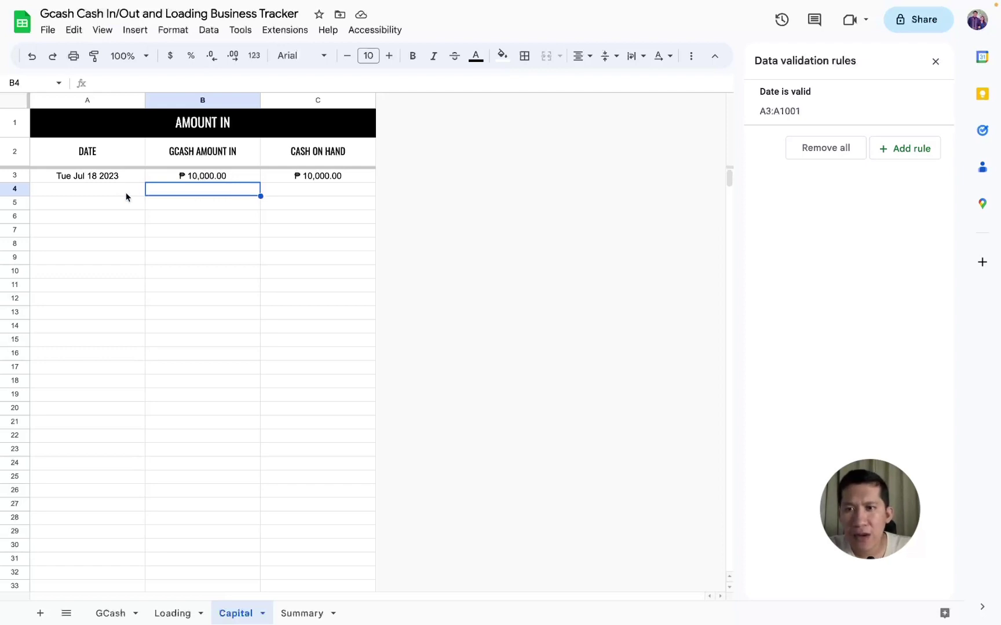
left_click(202, 180)
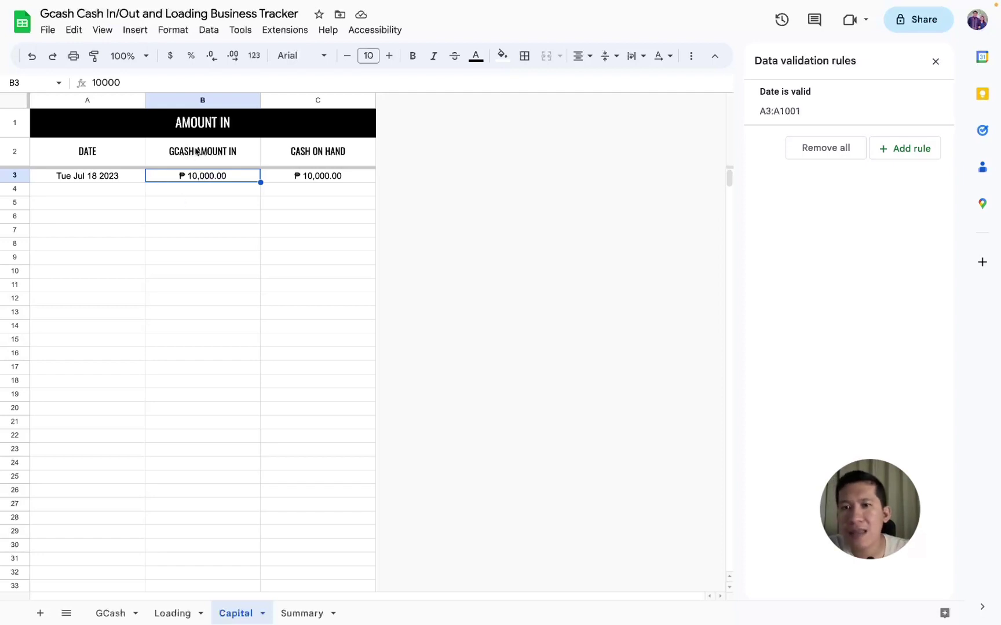
left_click(350, 182)
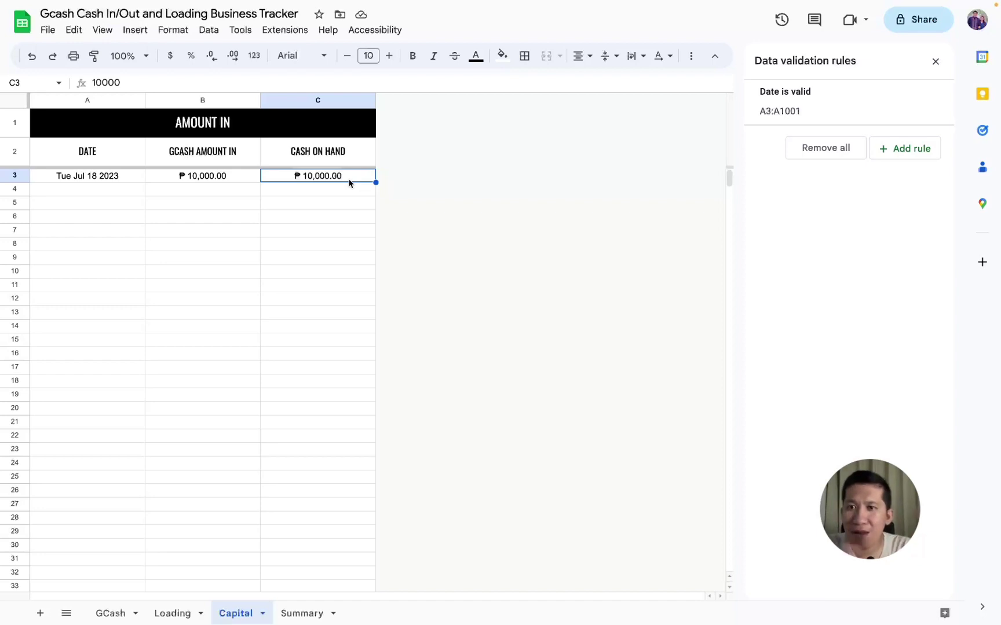
left_click(225, 154)
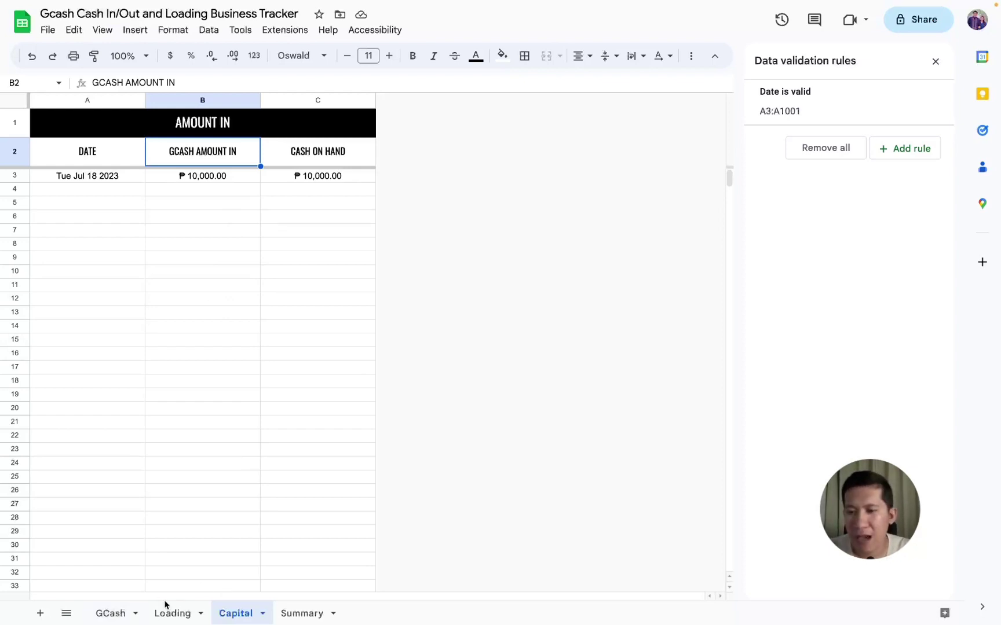
Cycle through the GCash, Loading and Capital sheets and land on Summary
left_click(116, 613)
left_click(170, 613)
left_click(238, 613)
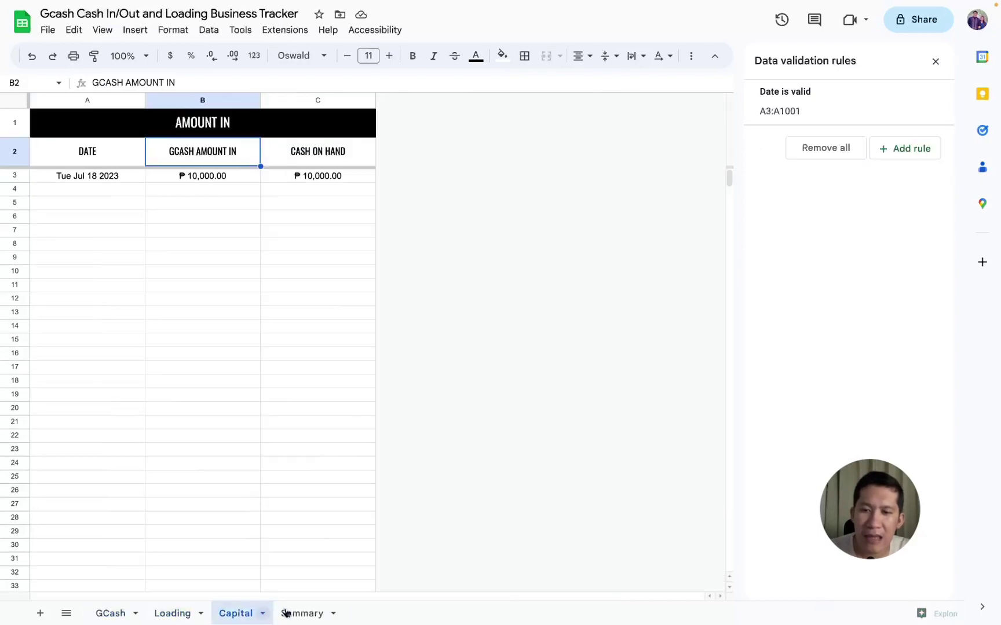
left_click(286, 613)
left_click(313, 295)
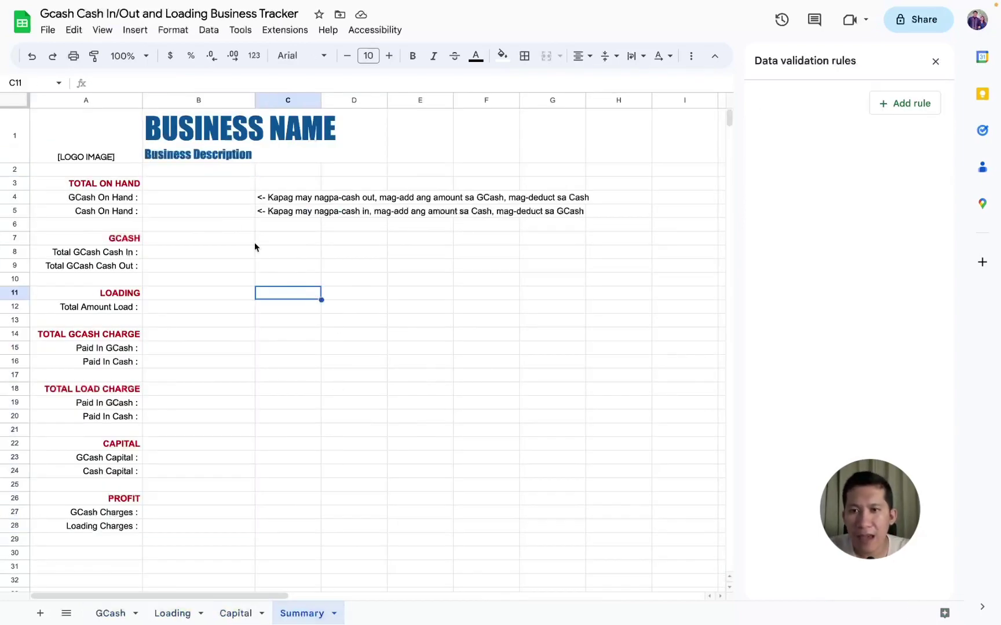
left_click(276, 200)
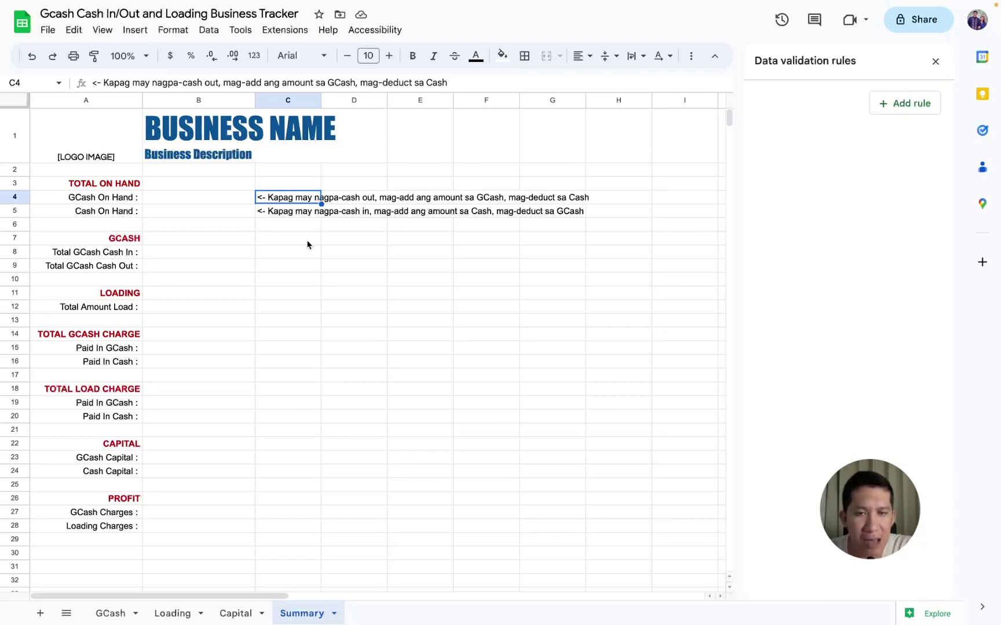
left_click(284, 217)
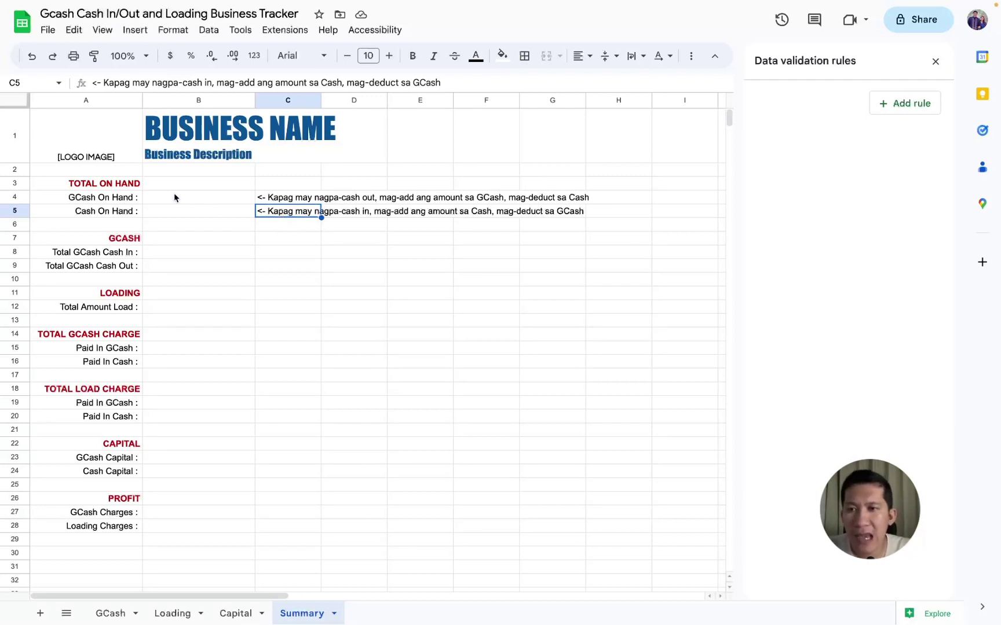
left_click(154, 255)
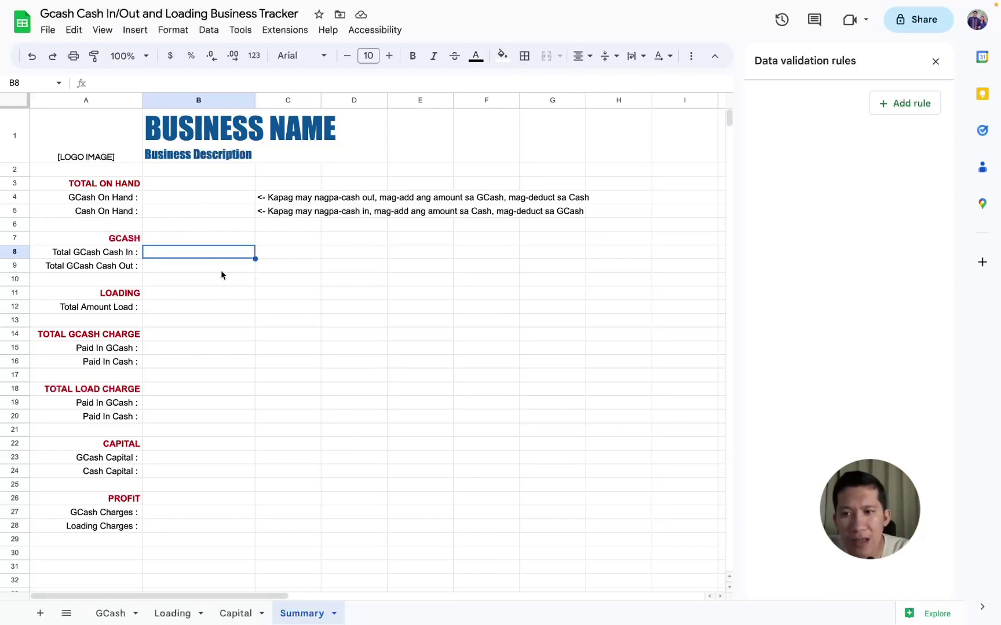
Begin =SUMIFS( in Summary B8 with the absolute sum range GCash!$E$3:$E followed by a comma
type("=")
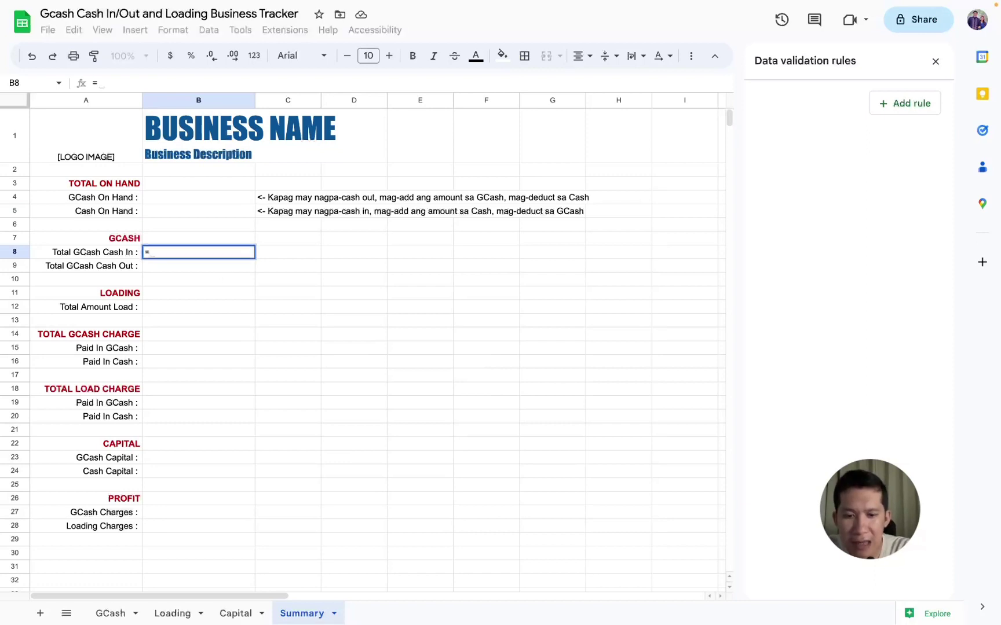
type("SUMIFS(")
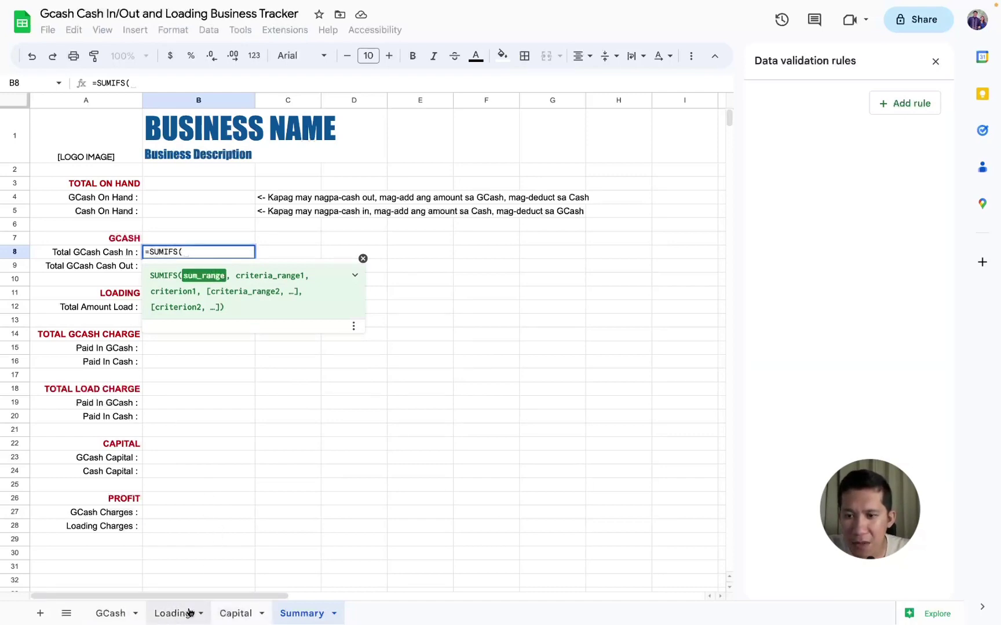
left_click(110, 613)
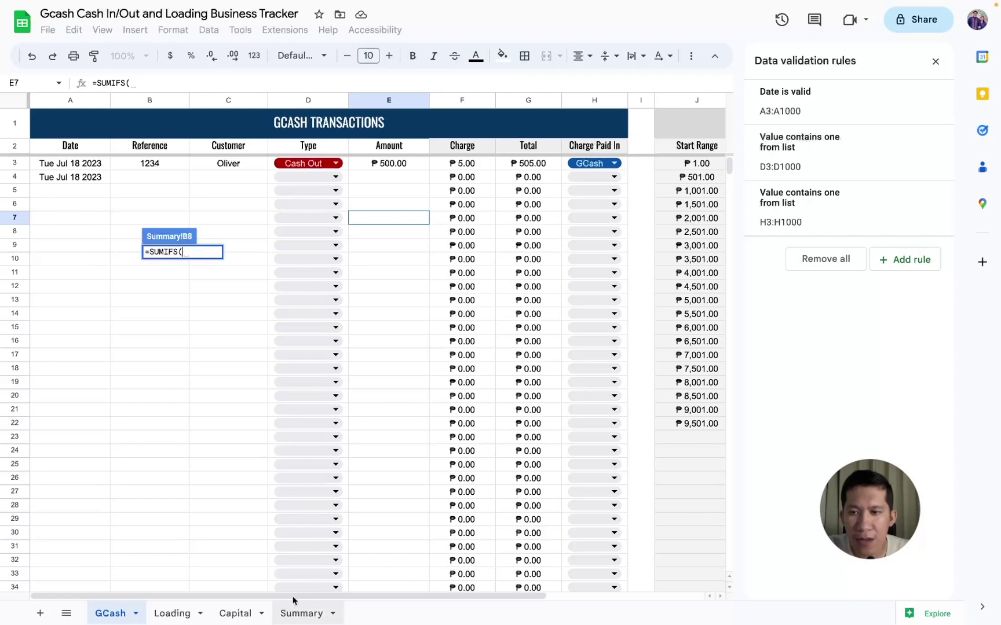
left_click(295, 612)
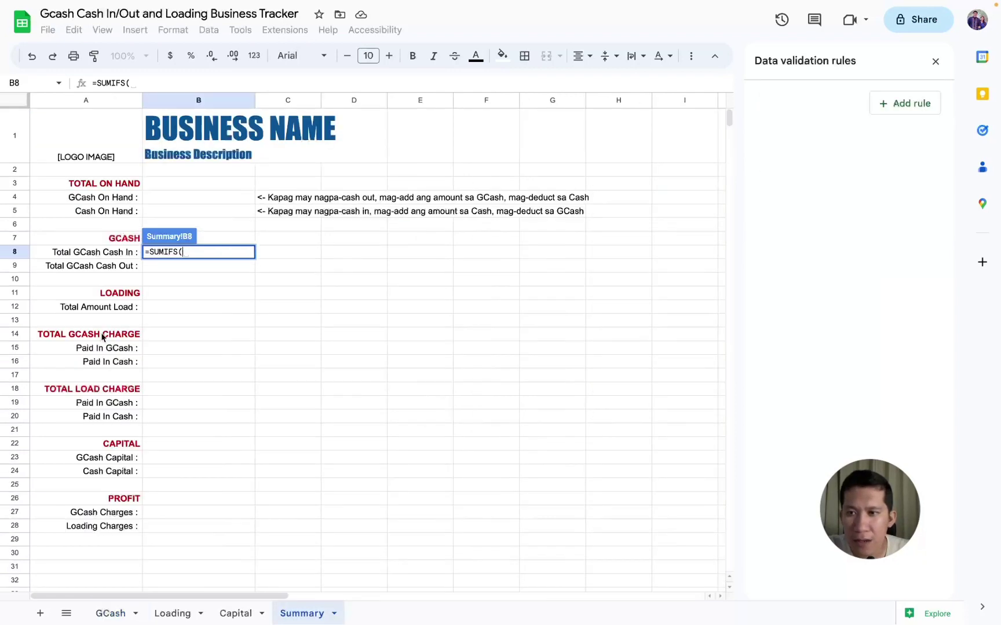
left_click(108, 611)
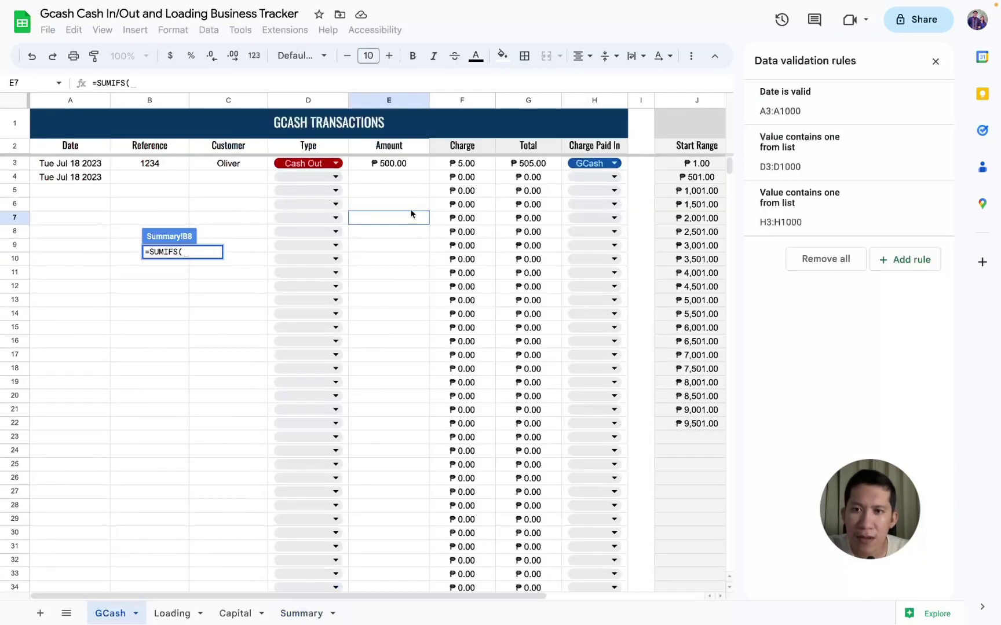
left_click(394, 167)
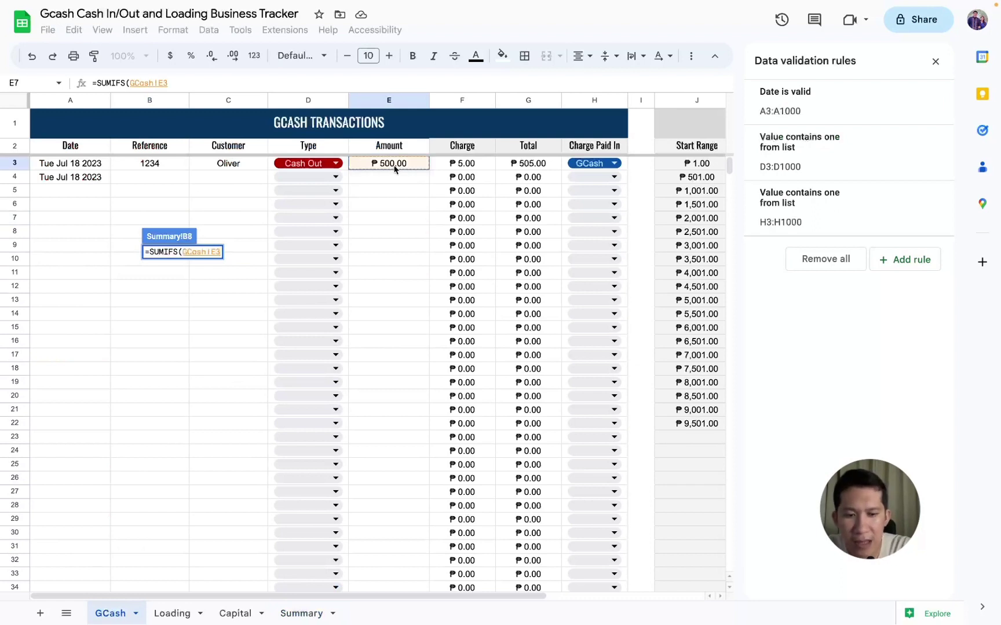
type(":E")
key("F4")
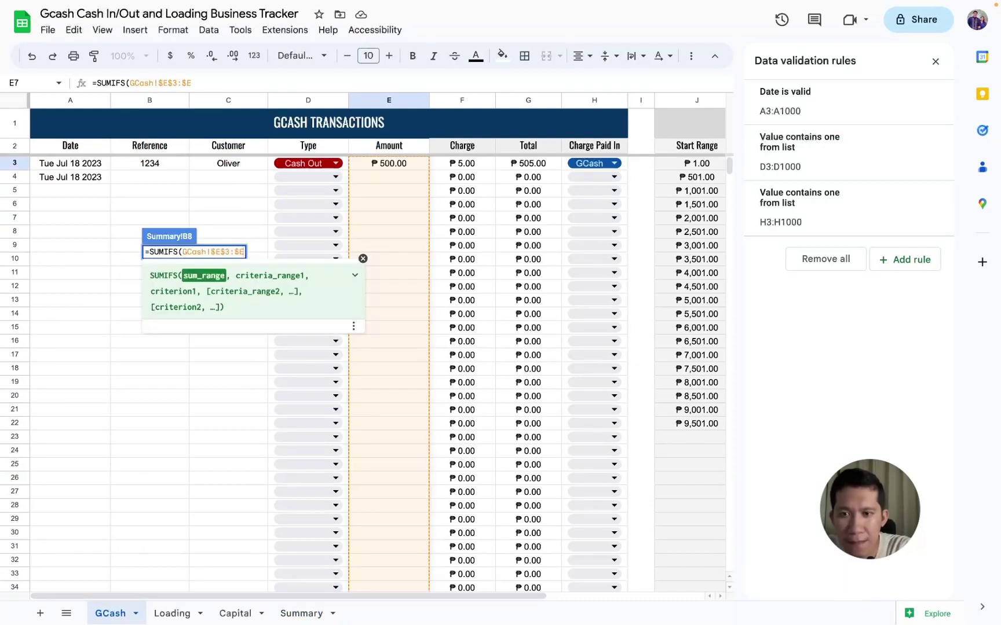
type(",")
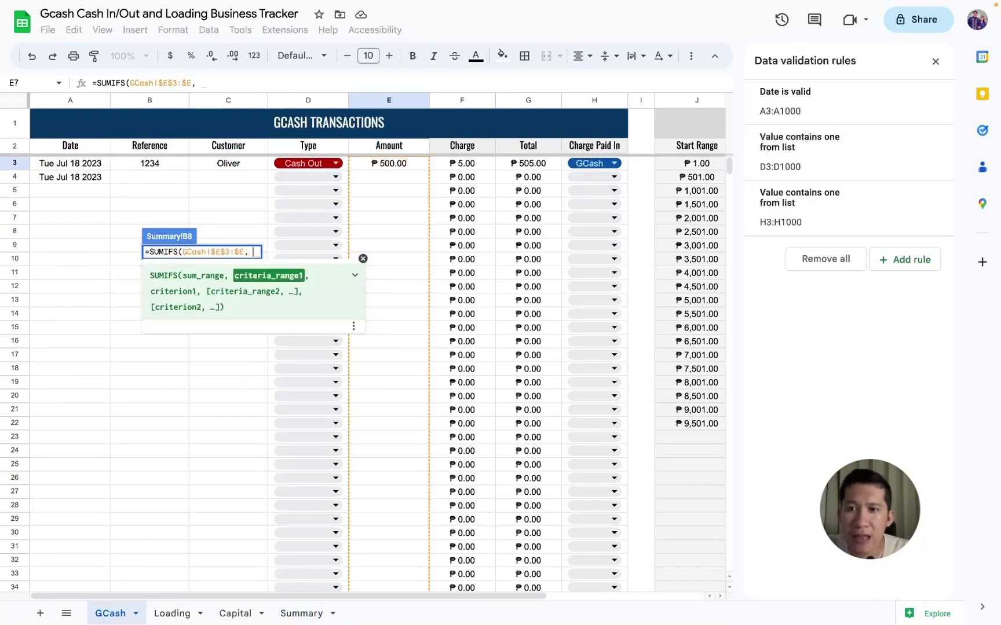
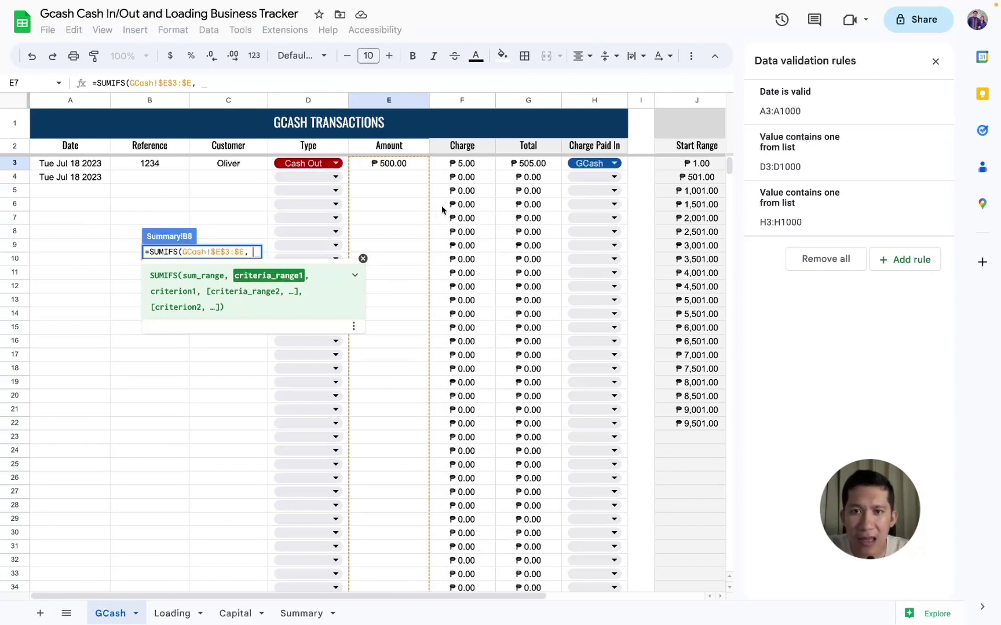
Complete B8 as =SUMIFS(GCash!$E$3:$E, GCash!$D$3:$D, "Cash In")
left_click(271, 165)
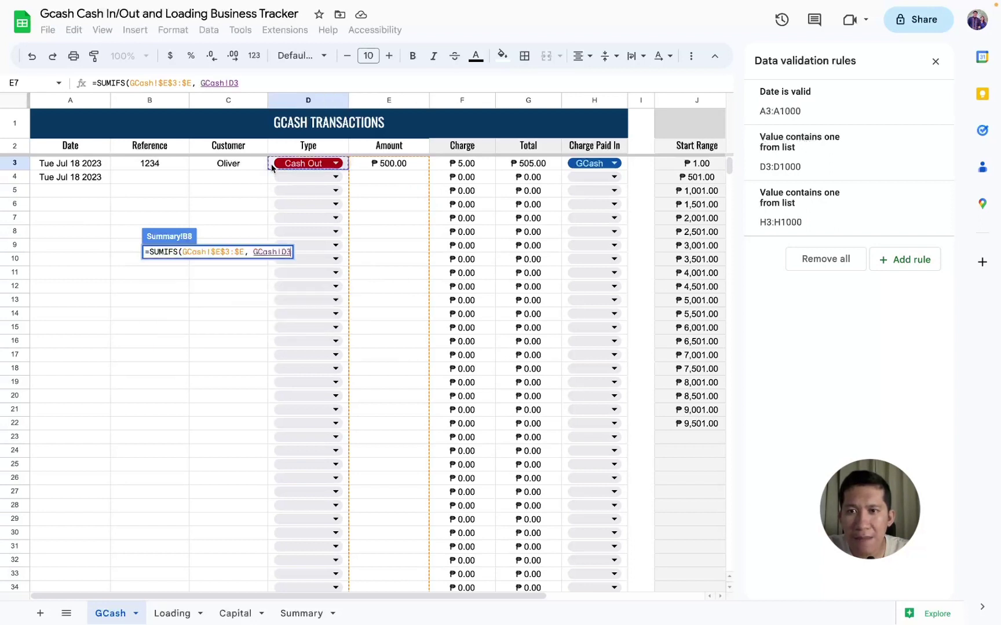
type(":")
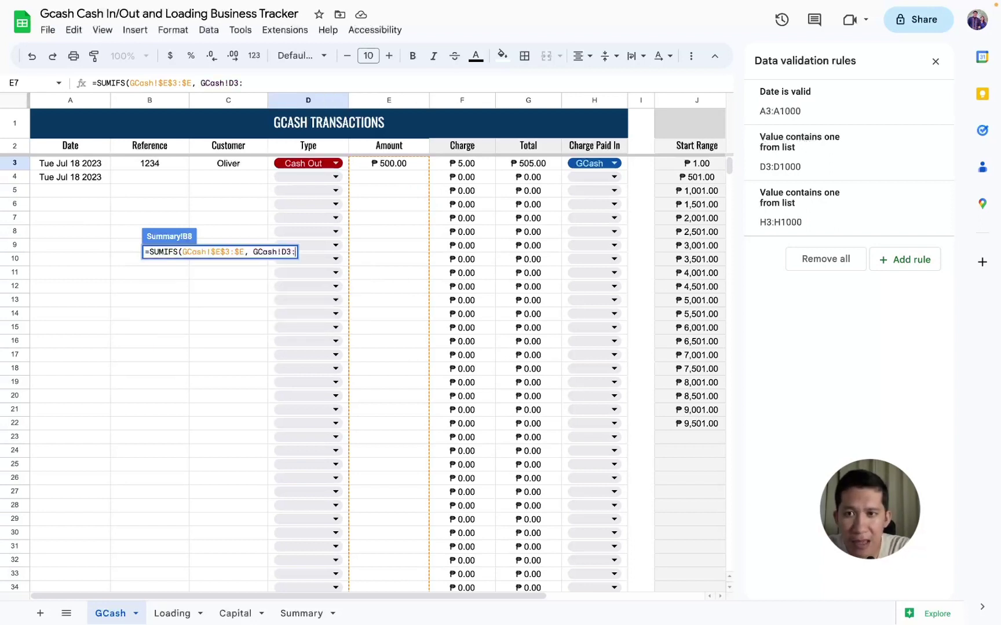
type("D")
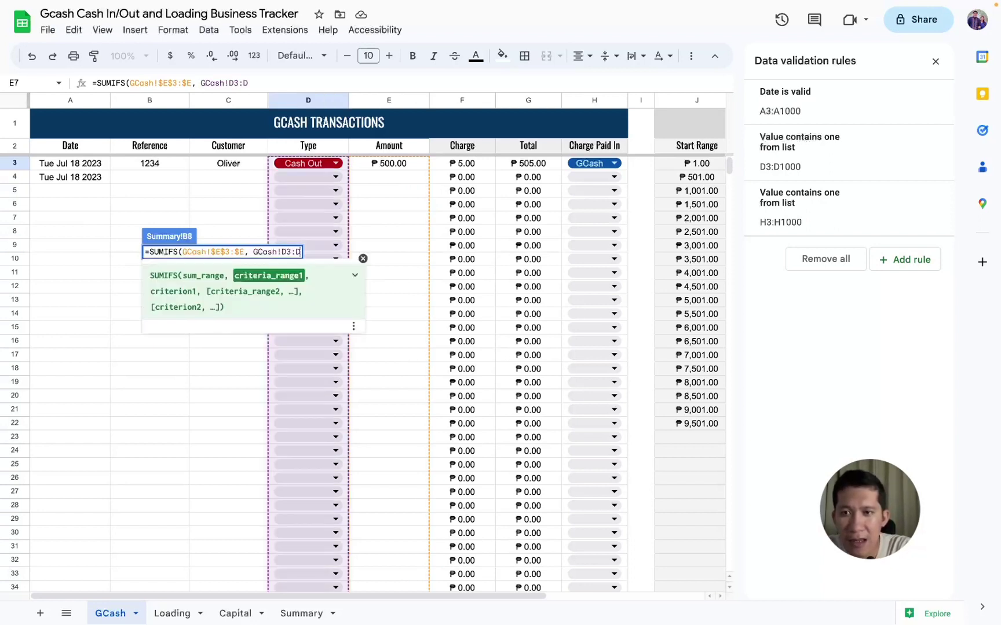
key("F4")
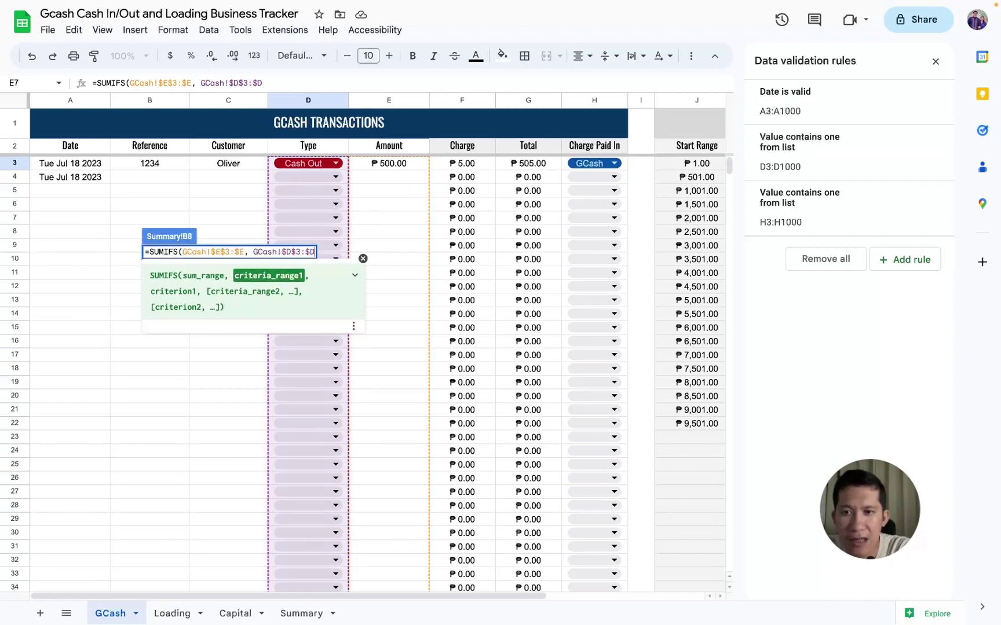
type(", ")
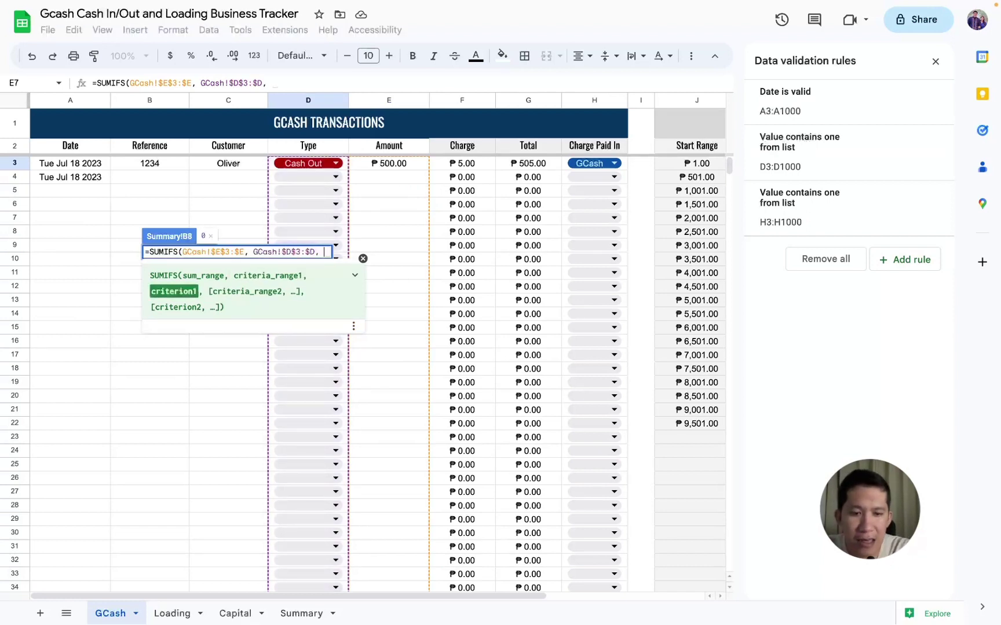
type("\"")
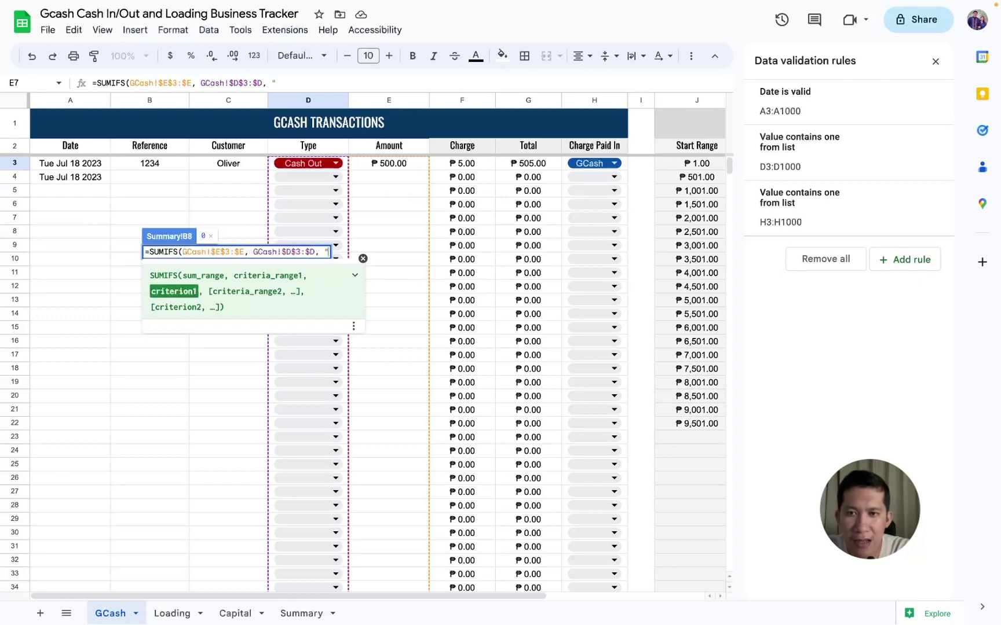
key("BackSpace")
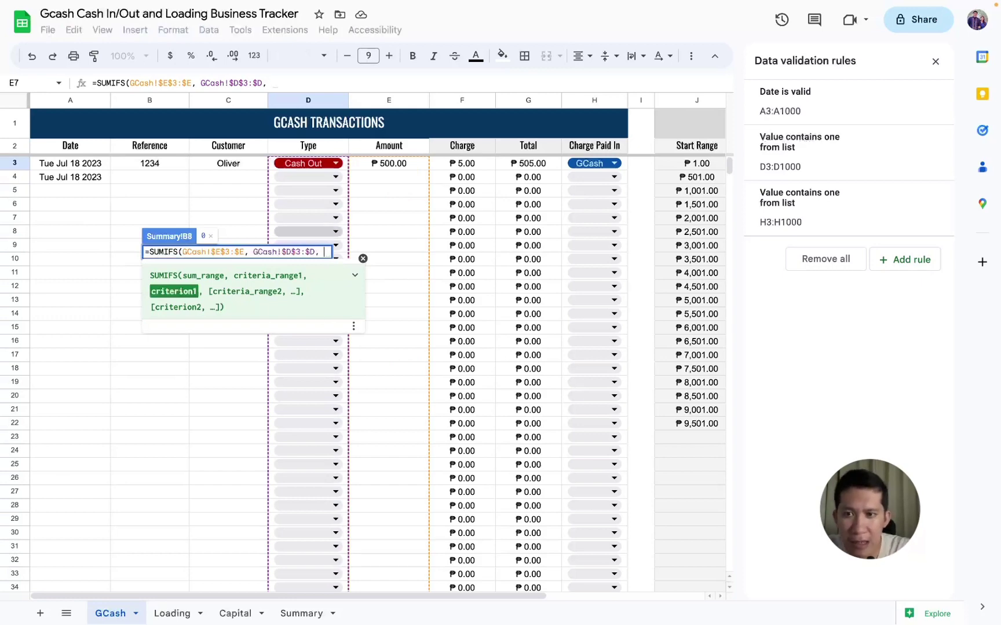
left_click(301, 614)
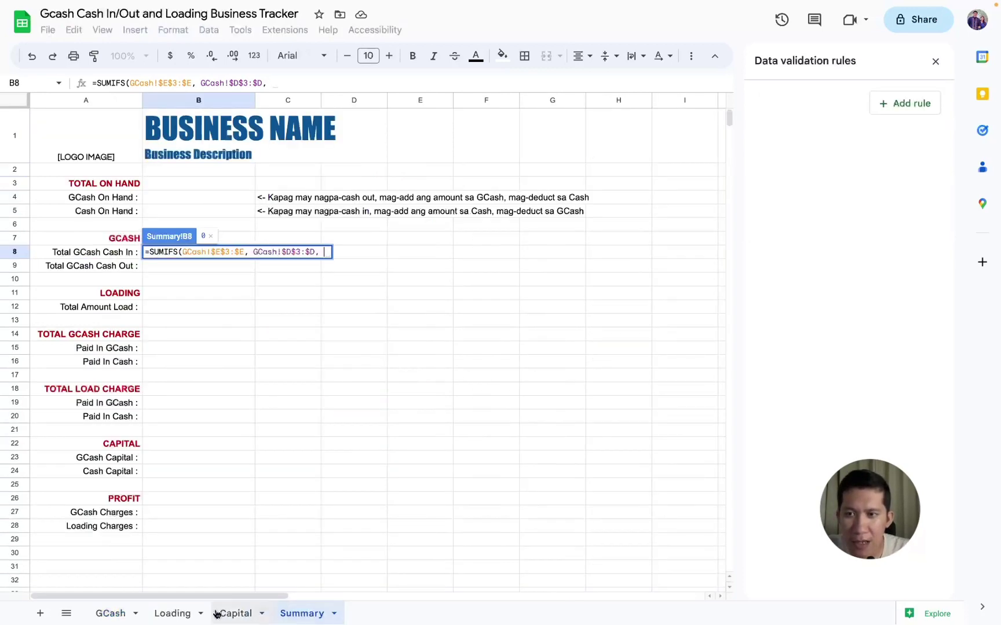
left_click(123, 614)
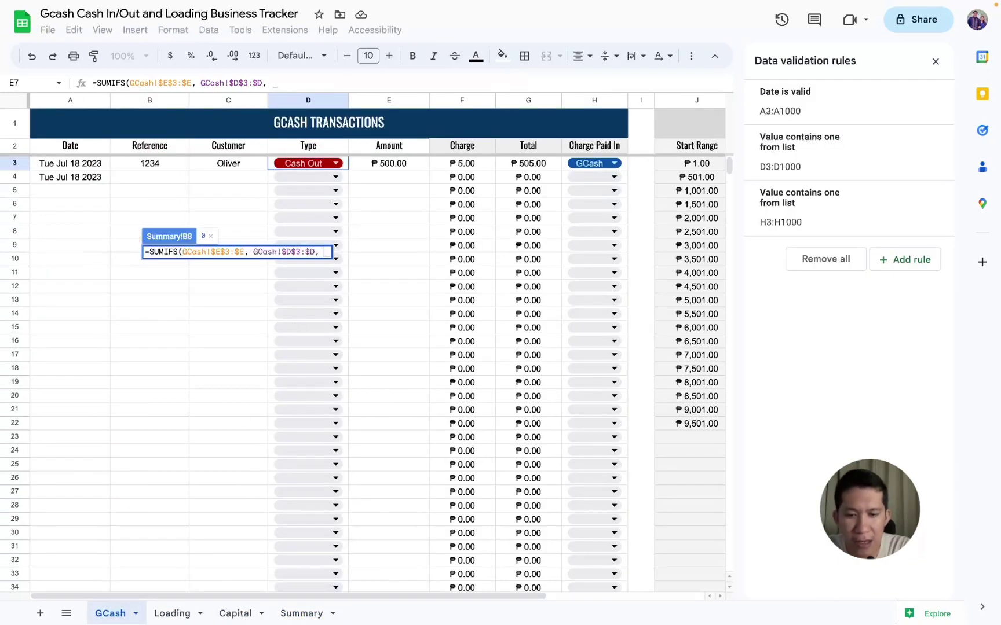
type("\"Cash I")
type("n")
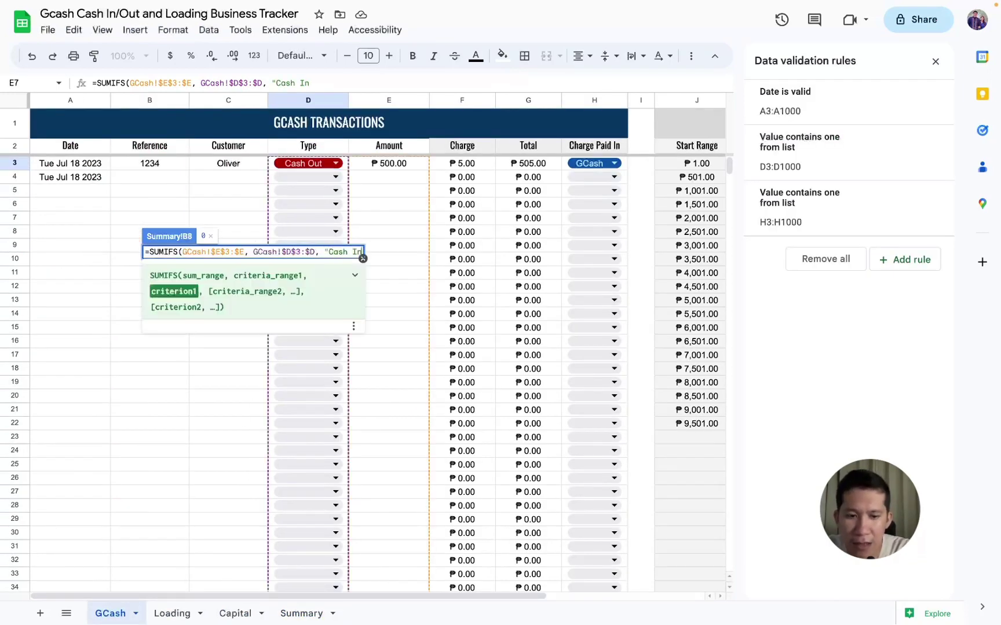
type("\")")
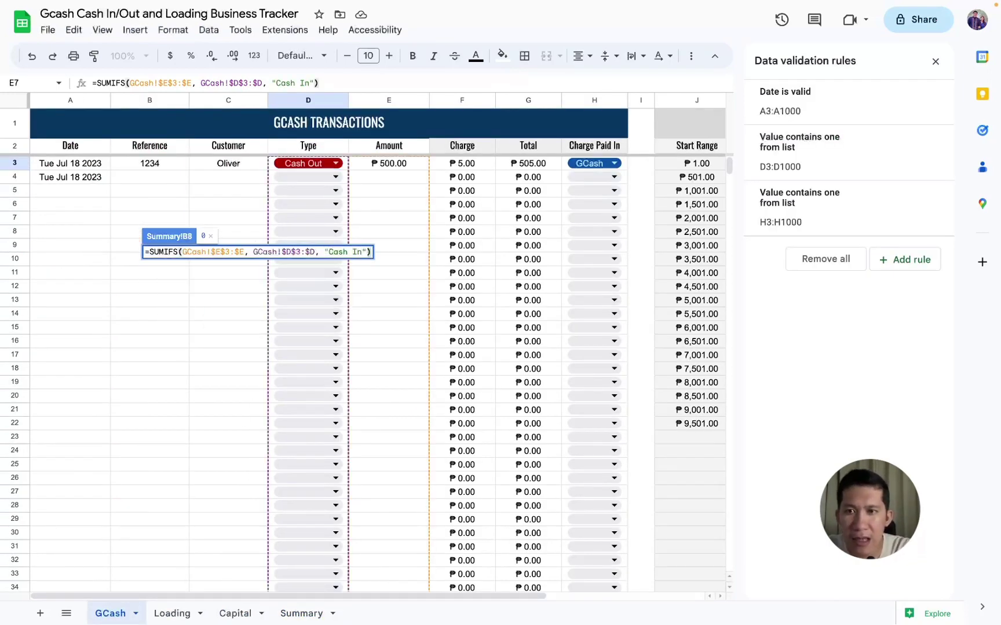
key("Return")
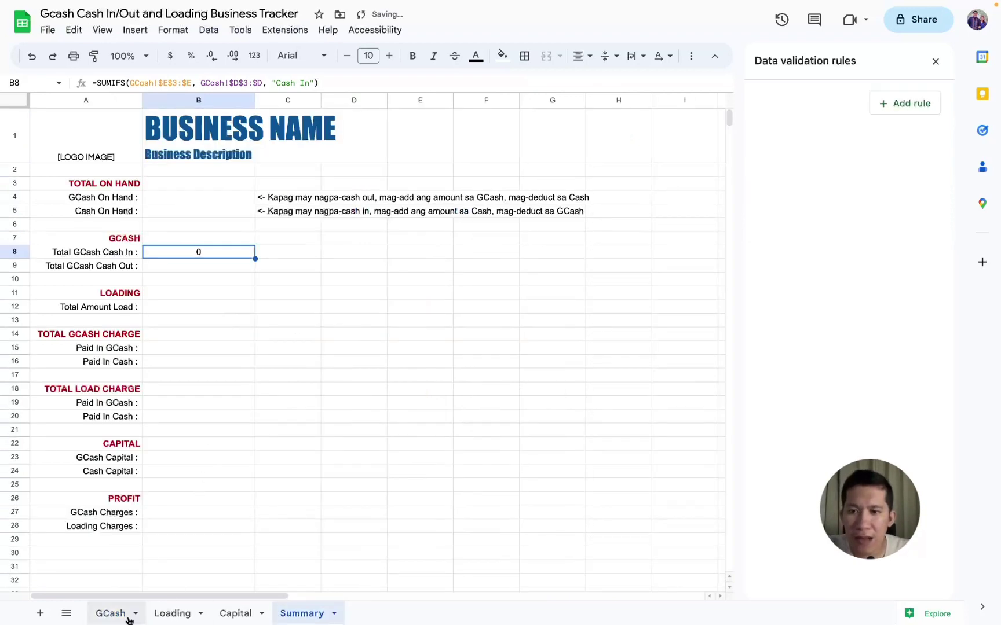
Log GCash row 4: reference 1233, Cash In, amount 1,000, charge paid in Cash
left_click(113, 613)
left_click(133, 182)
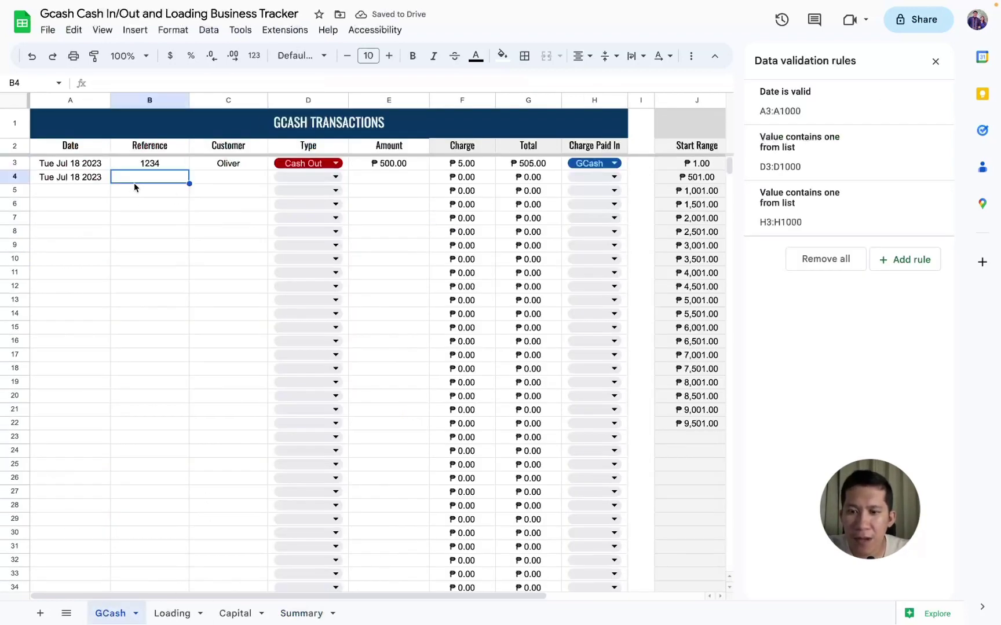
type("1233")
key("Tab")
key("ctrl+d")
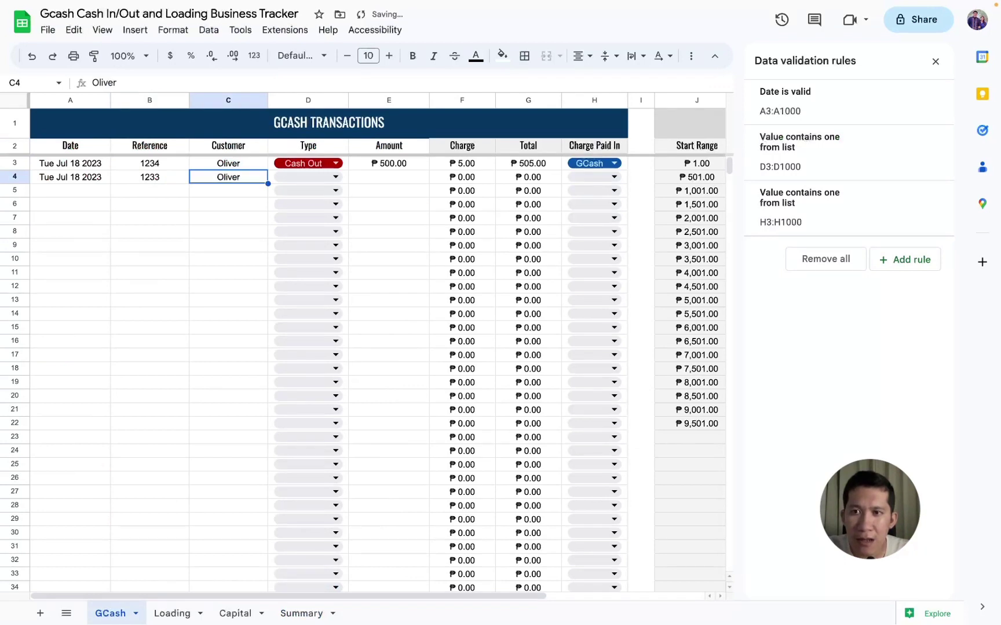
left_click(289, 184)
left_click(298, 217)
left_click(379, 184)
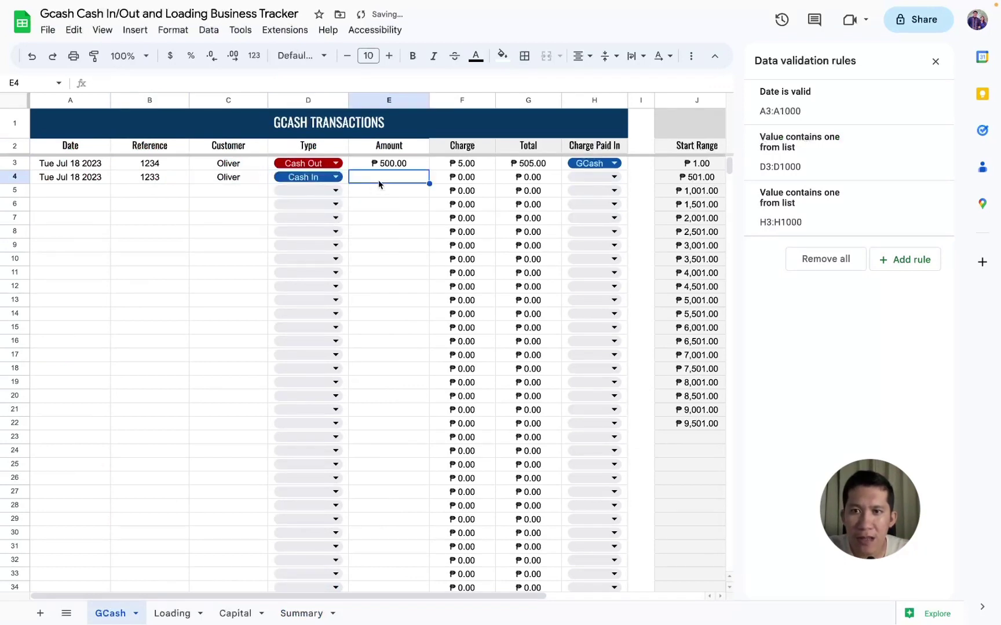
type("1,000")
key("Tab")
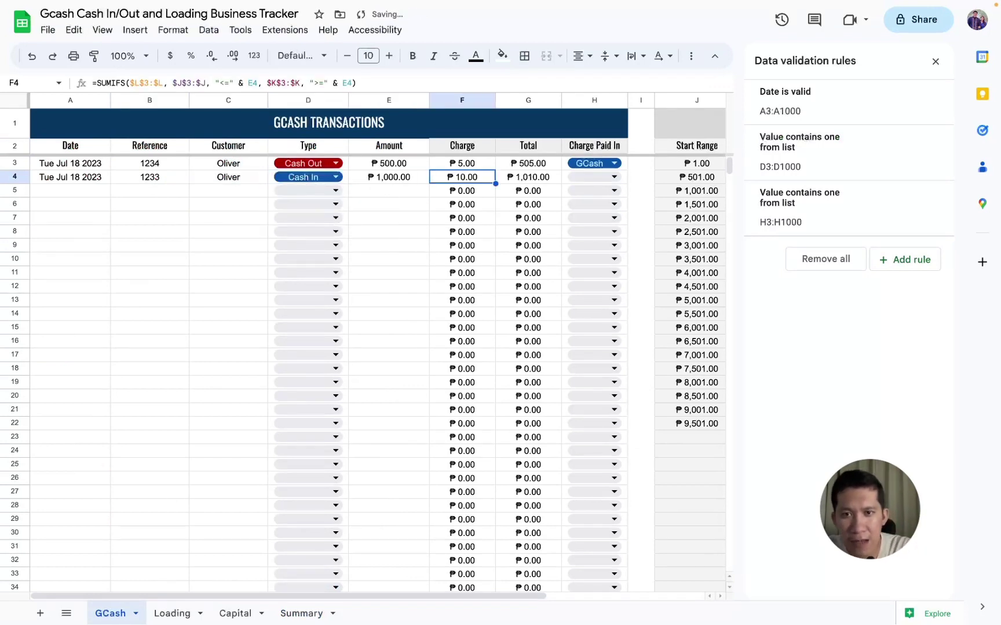
key("Tab")
key("Tab")
key("Return")
key("Down")
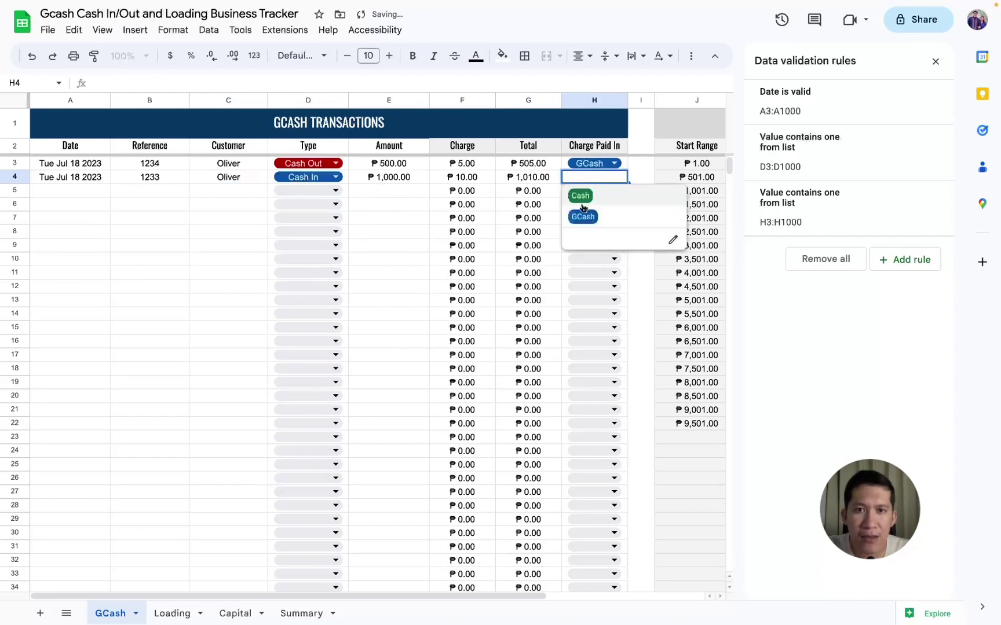
key("Return")
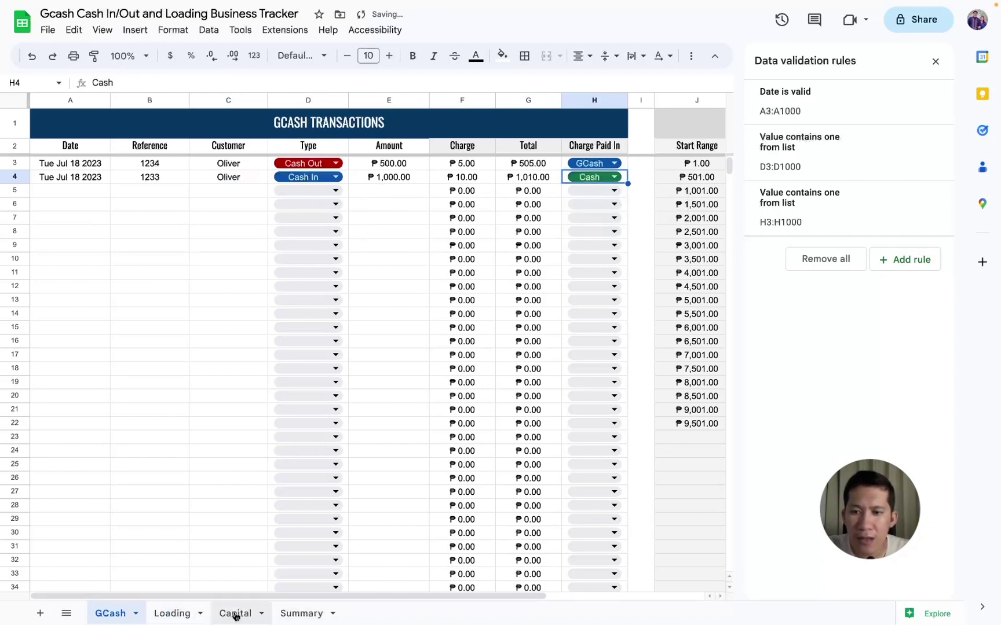
Copy B8's SUMIFS formula into B9 with the criterion changed to "Cash Out"
left_click(293, 614)
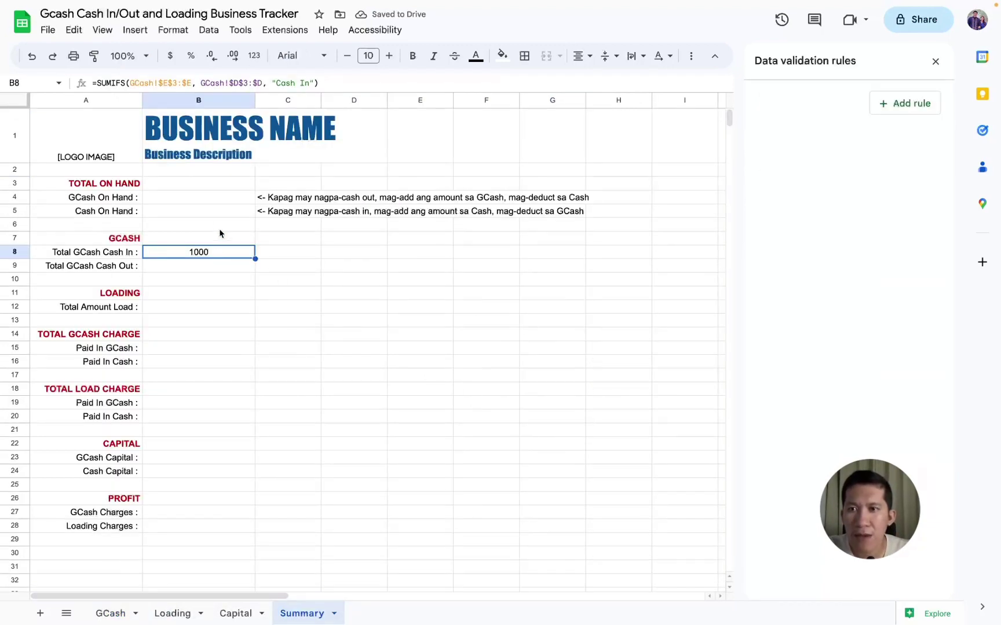
left_click(187, 268)
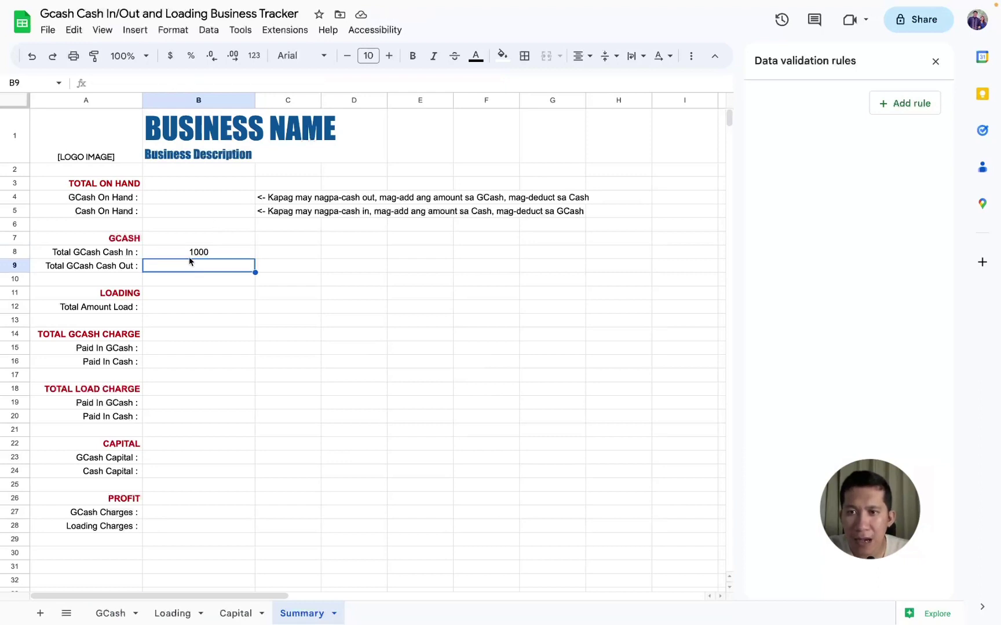
left_click(188, 253)
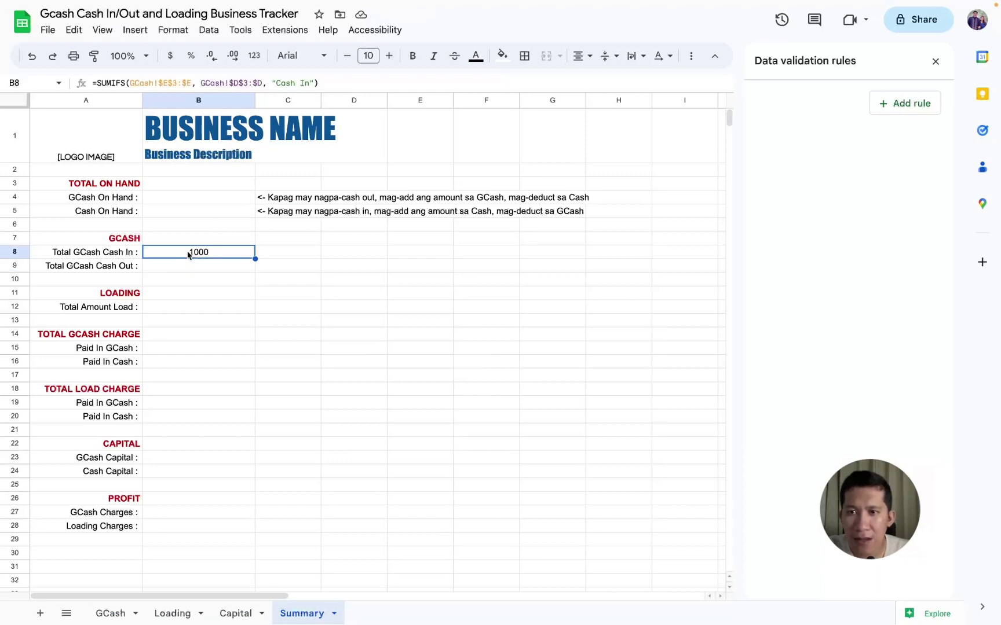
left_click(217, 83)
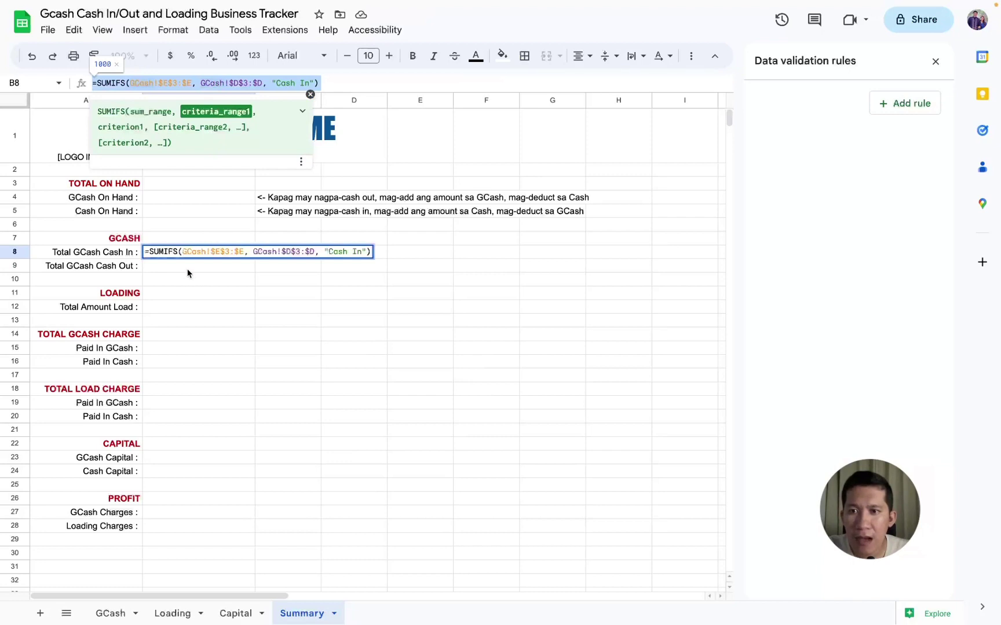
key("Return")
type("=SUMIFS(GCash!$E$3:$E, GCash!$D$3:$D, \"Cash In\")")
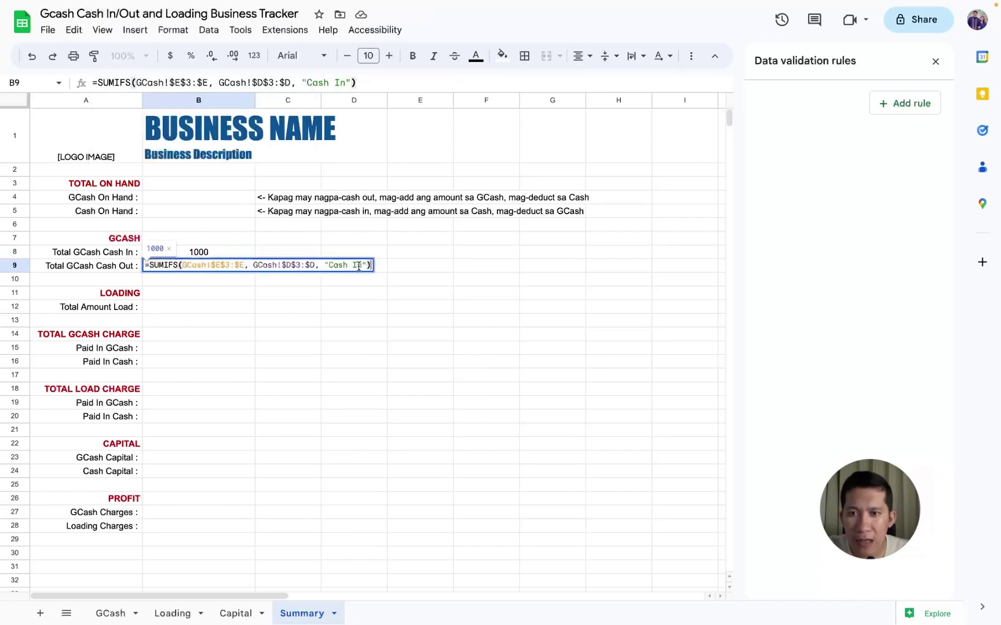
left_click(360, 265)
key("BackSpace")
key("BackSpace")
type("Ou")
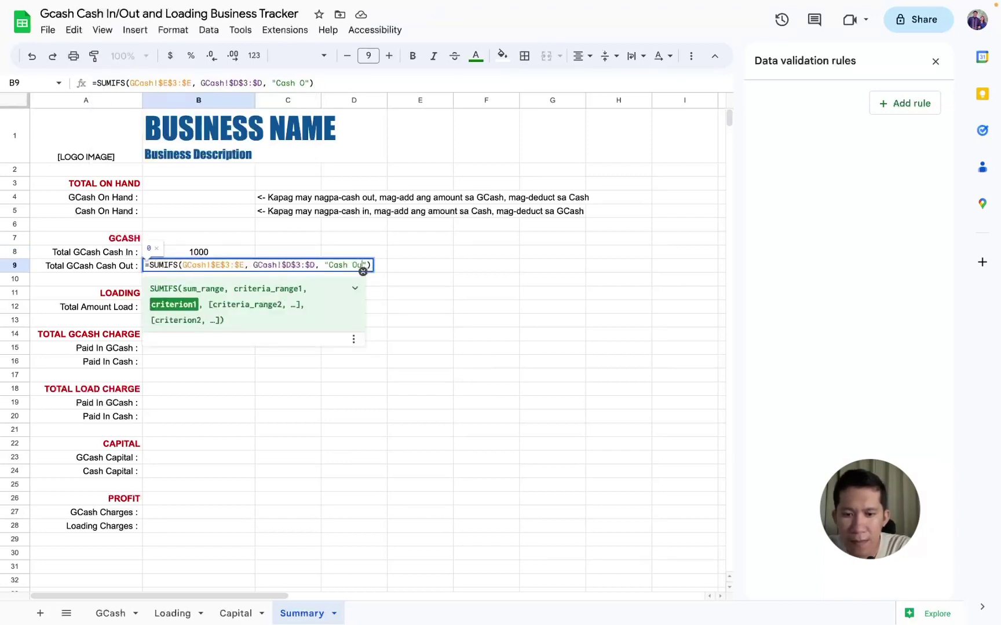
type("t")
key("Tab")
Check the GCash sheet's row 3 and 4 amounts against the Summary totals
left_click(340, 261)
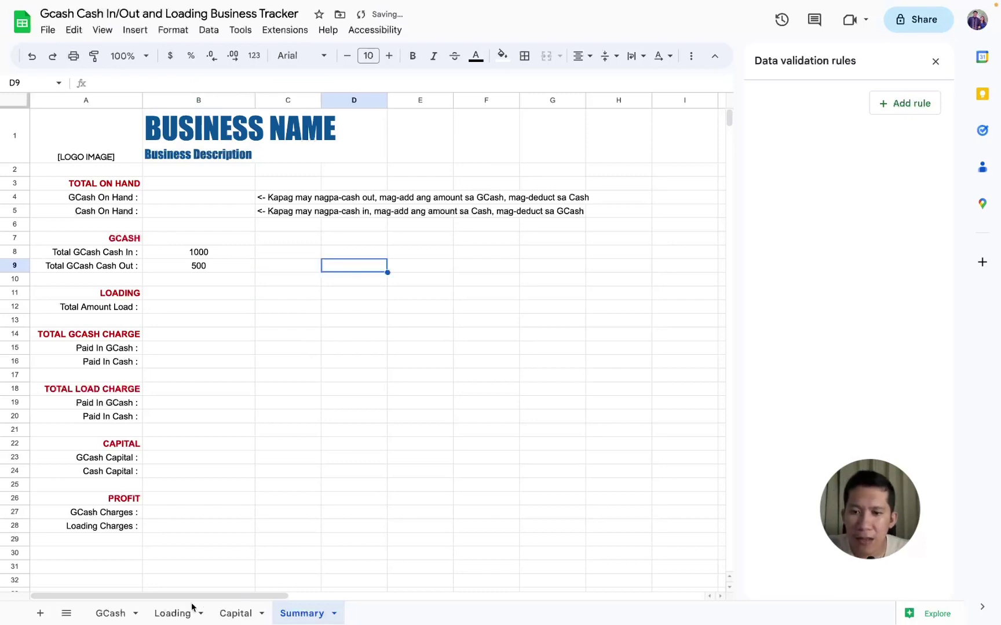
left_click(126, 614)
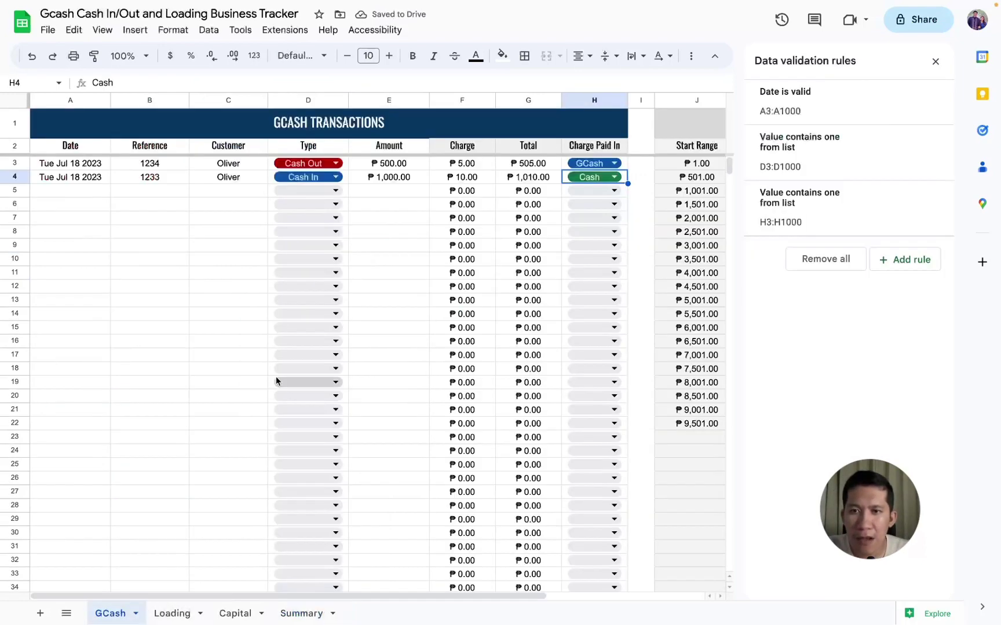
left_click(372, 168)
left_click_drag(371, 178, 307, 178)
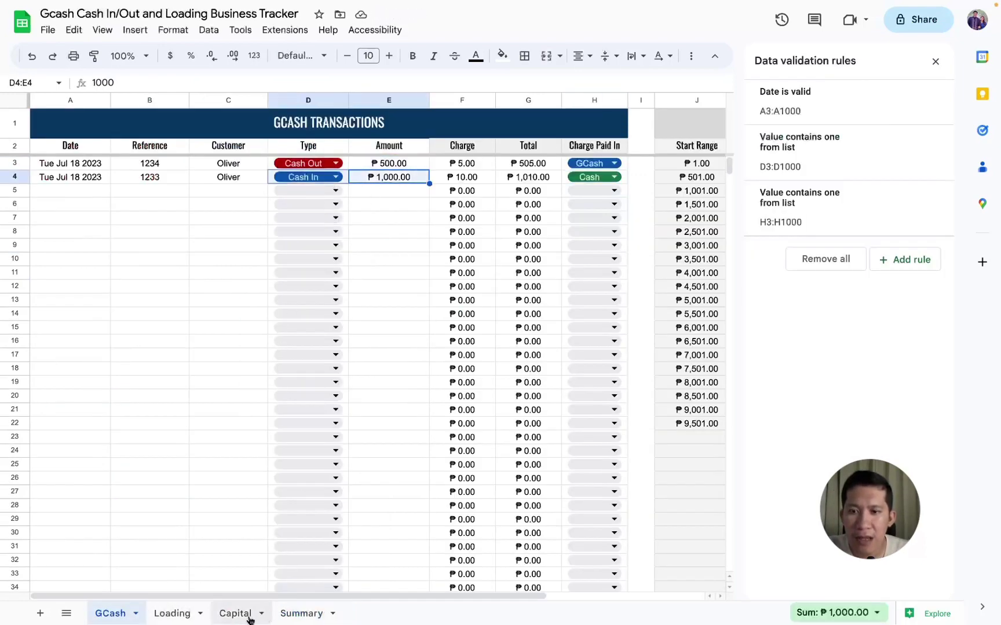
left_click(299, 614)
left_click_drag(211, 255, 205, 503)
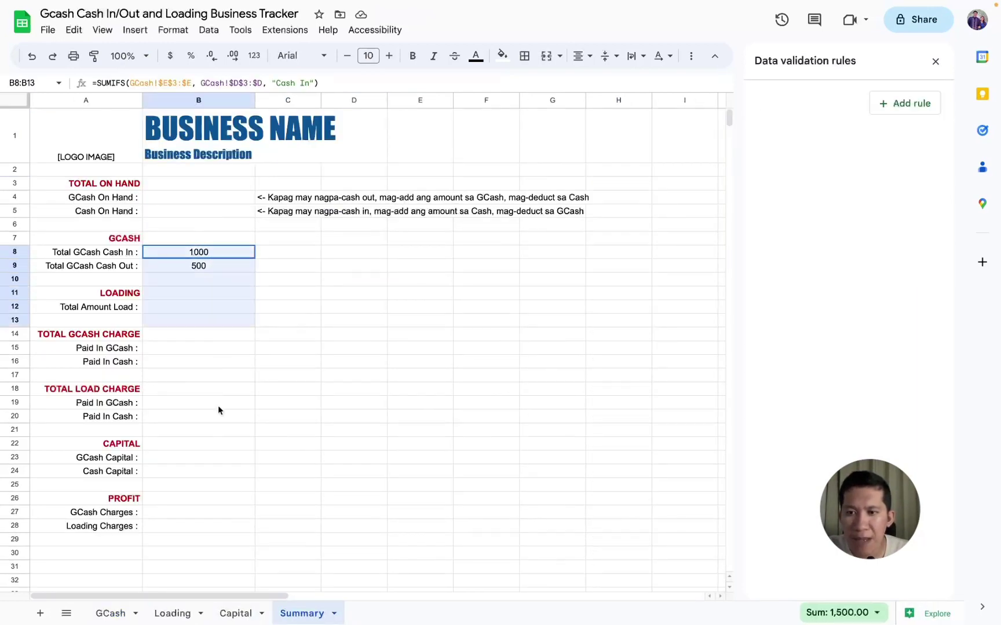
Apply the ₱ peso currency format to the Summary value column B
left_click_drag(208, 170, 216, 547)
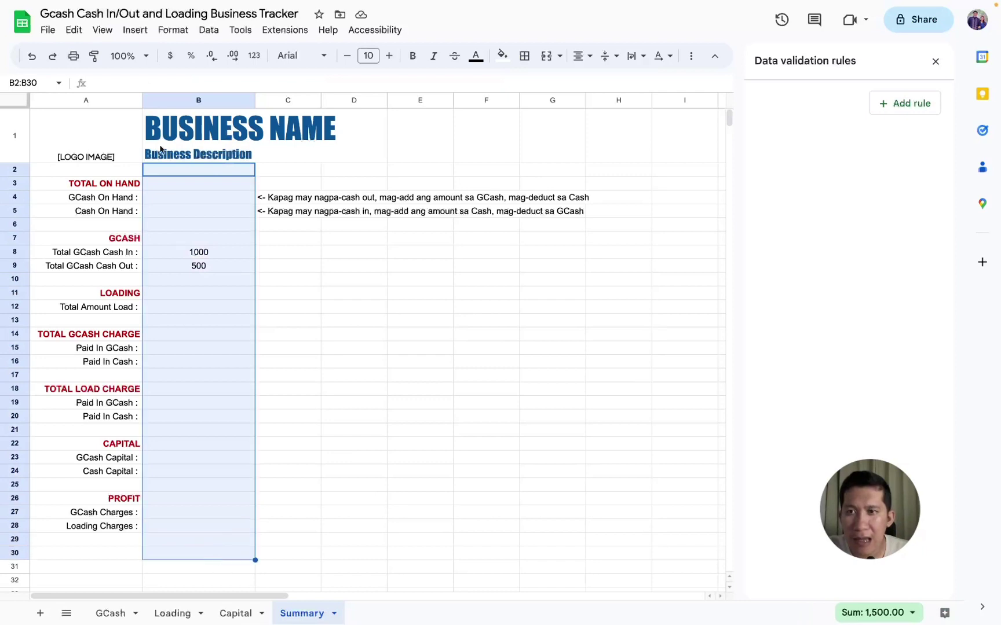
left_click(171, 30)
mouse_move(194, 85)
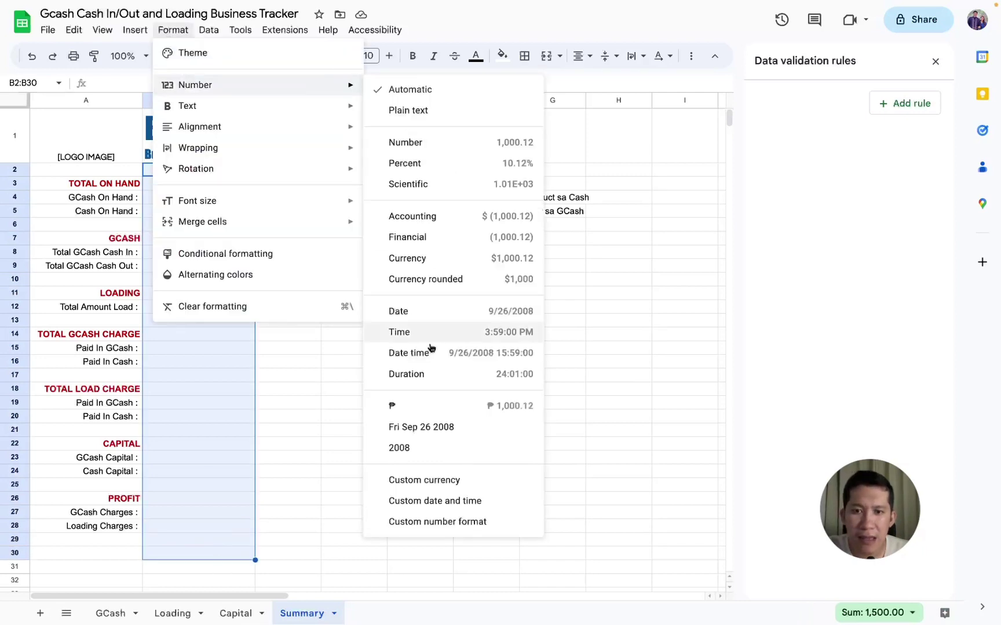
left_click(434, 405)
left_click(192, 312)
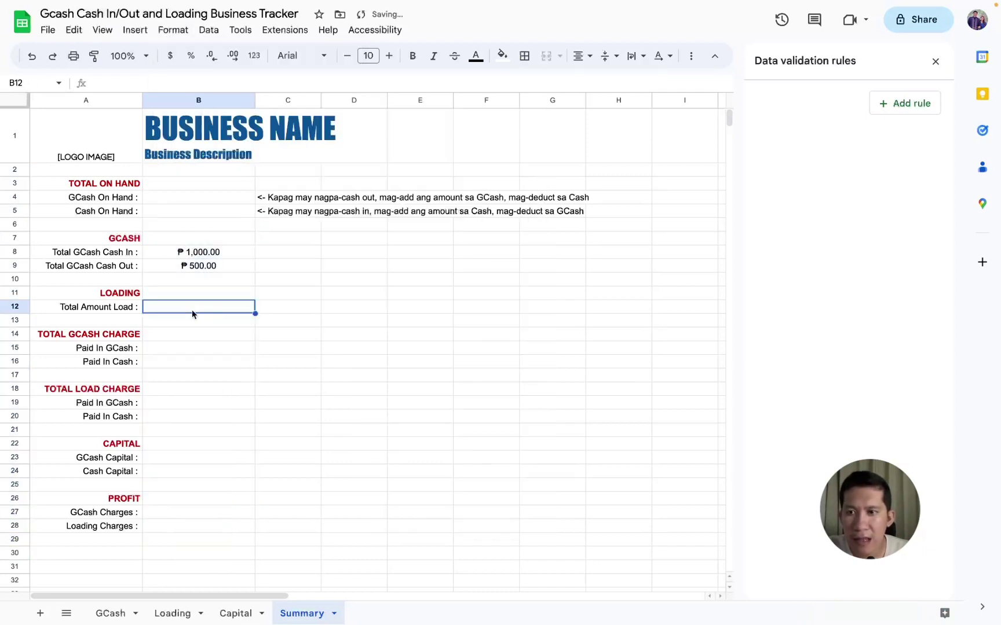
Enter =SUM(Loading!$D$3:$D) in B12 for Total Amount Load
type("=SUM")
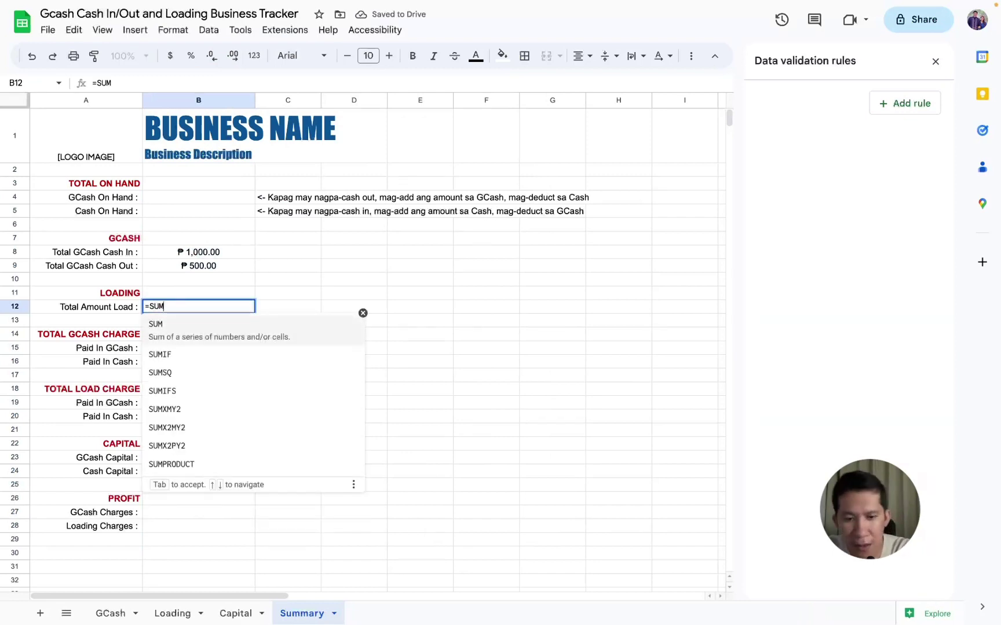
type("(")
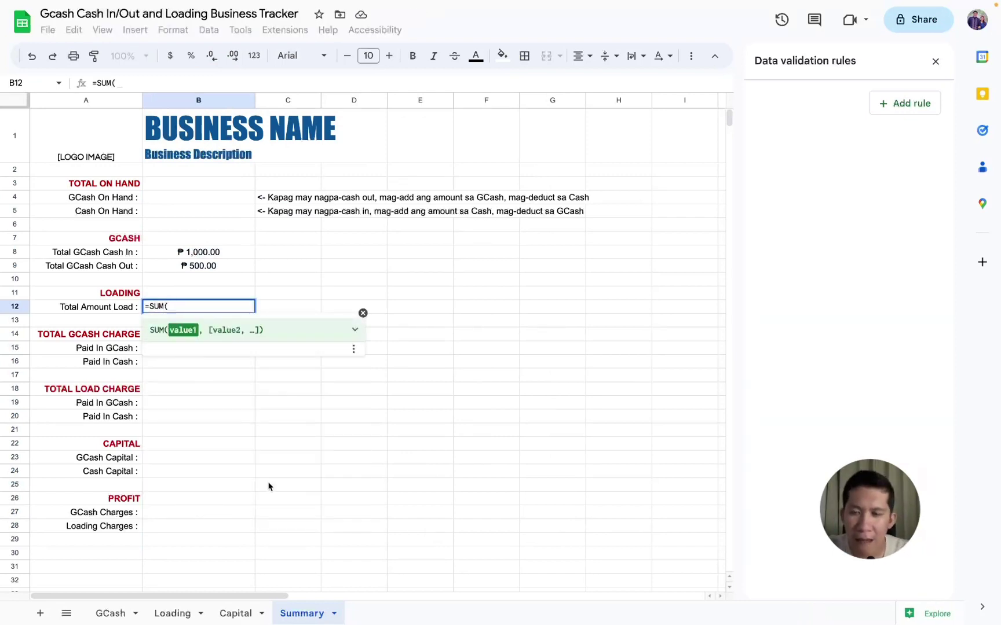
left_click(174, 613)
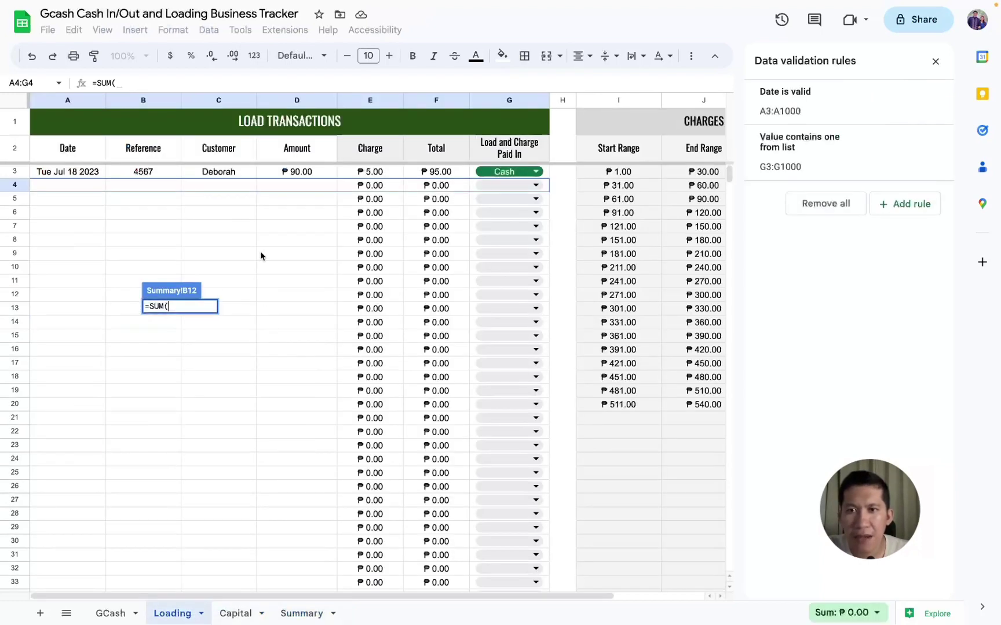
left_click(292, 172)
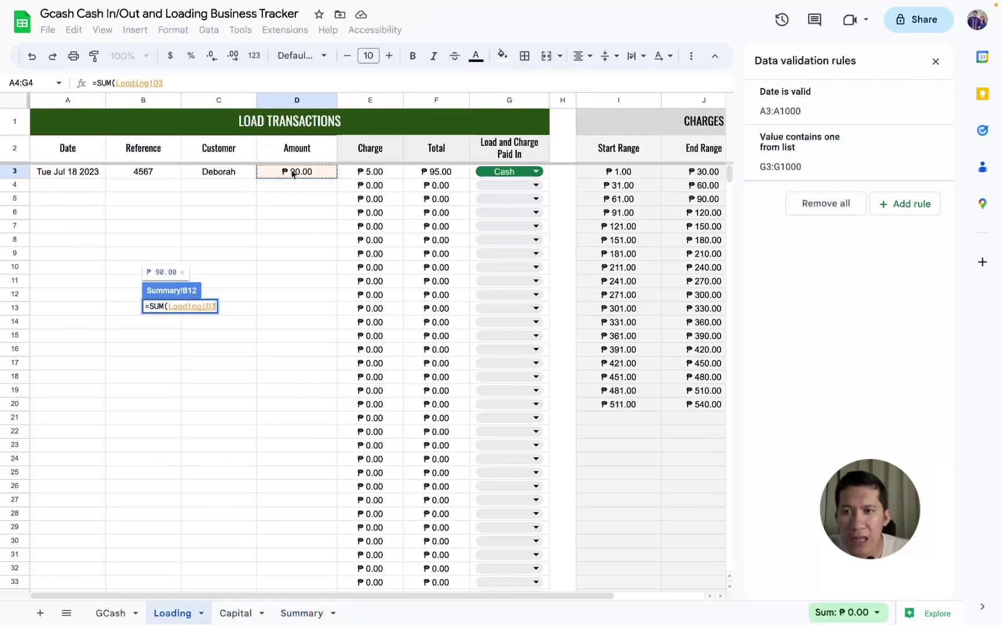
type(":D")
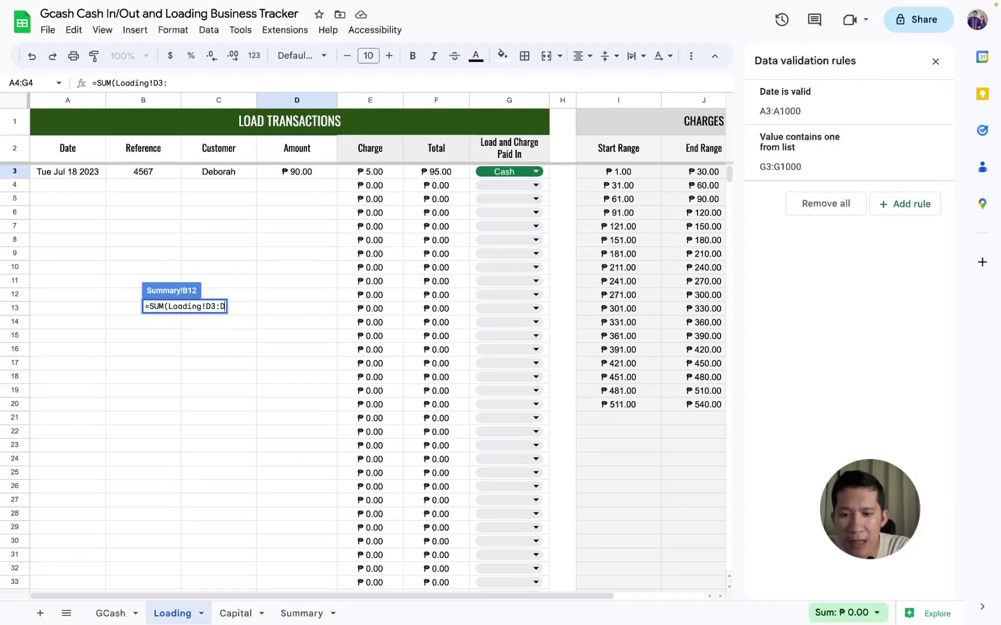
key("ctrl+space")
key("F4")
key("Return")
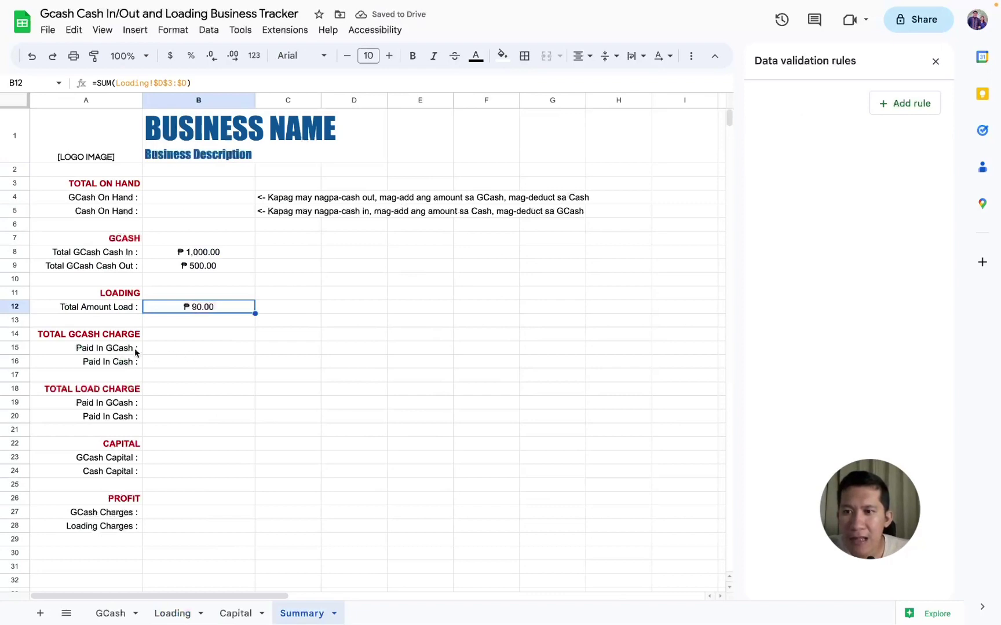
Enter =SUMIFS(GCash!$F$3:$F, GCash!$H$3:$H, "Gcash") in B15 for GCash-paid charges
left_click(195, 350)
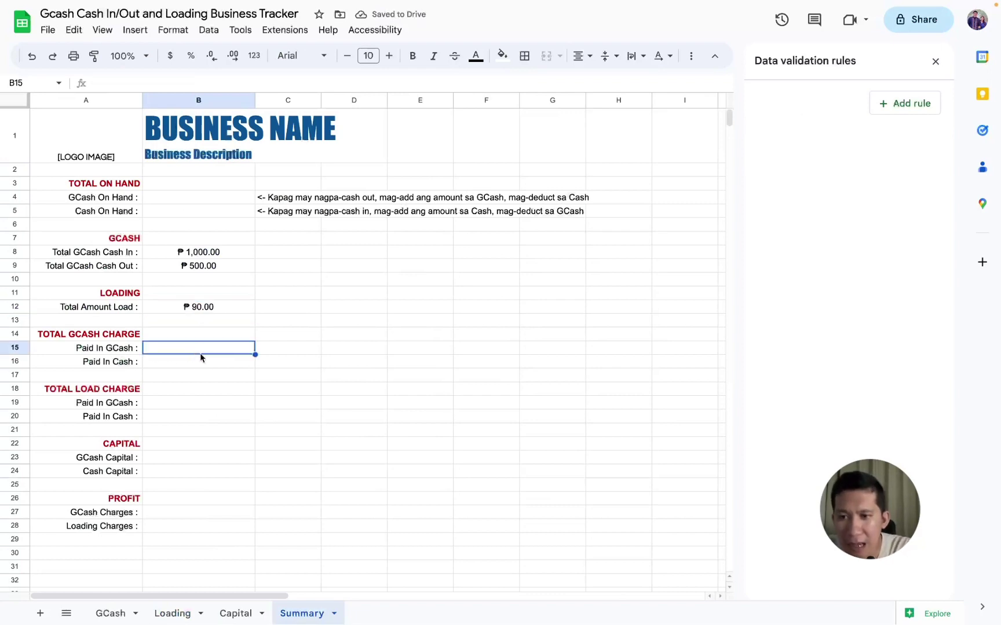
type("=")
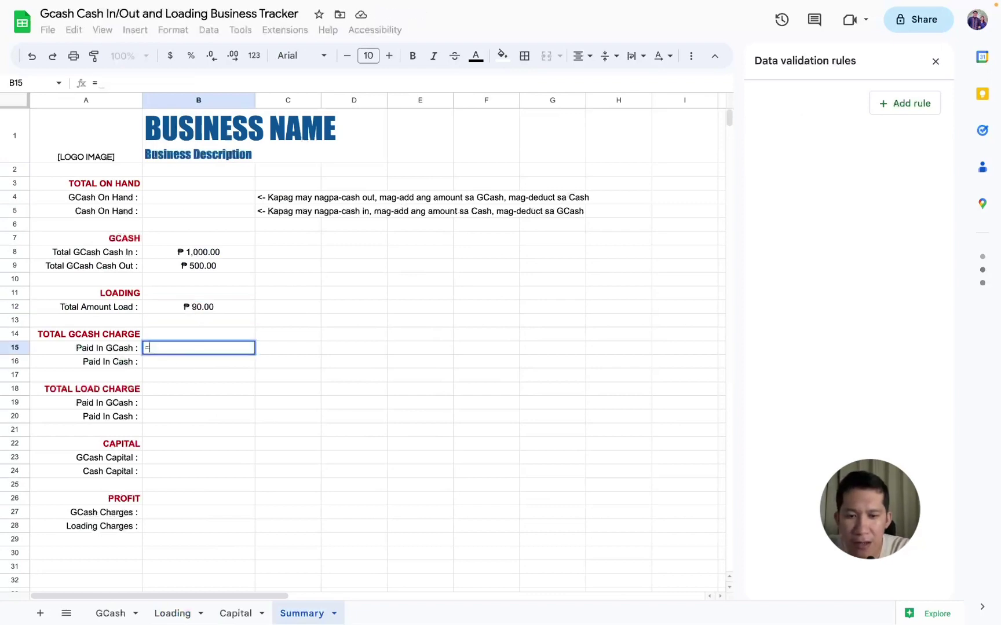
type("SUMIFS")
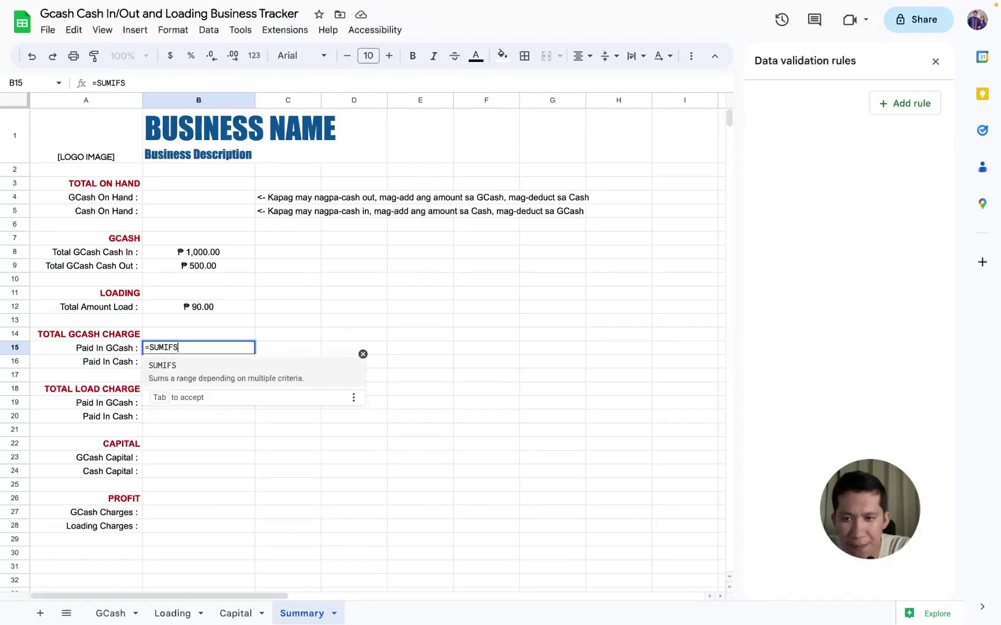
key("Tab")
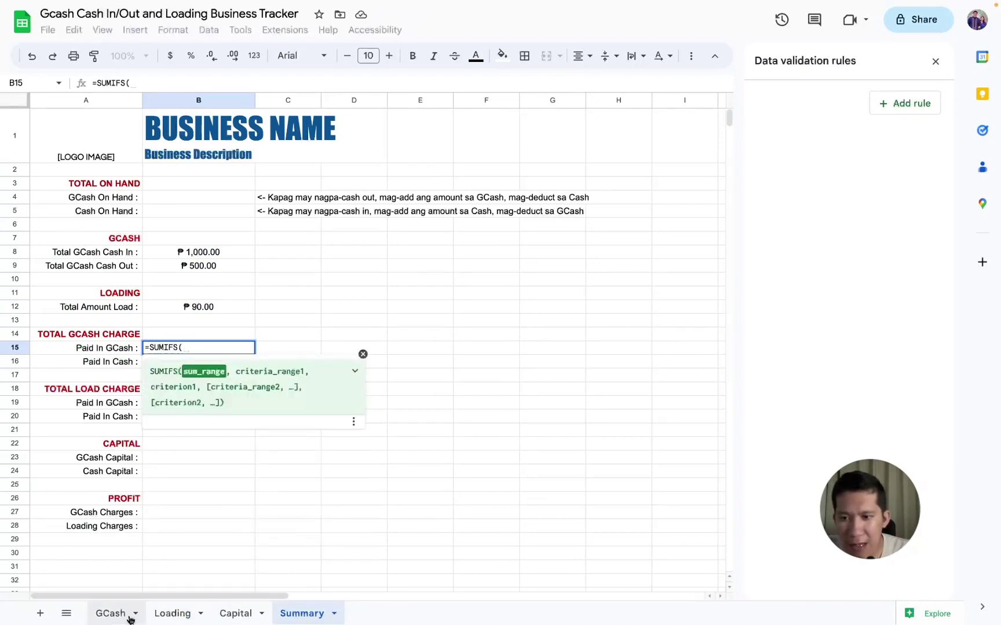
left_click(110, 613)
left_click(451, 167)
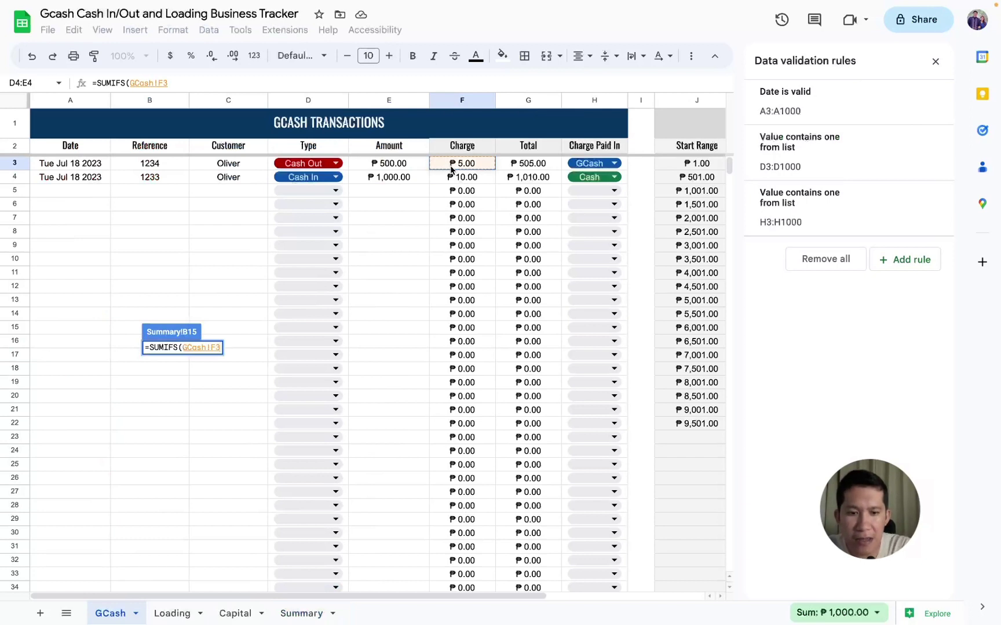
key("F4")
type("$F$3:$F")
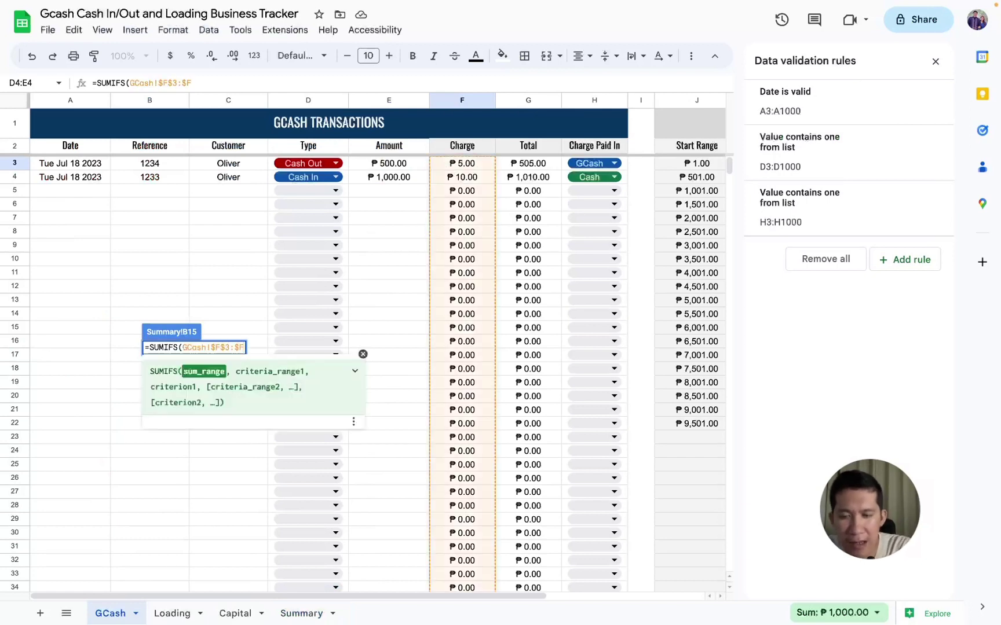
type(",")
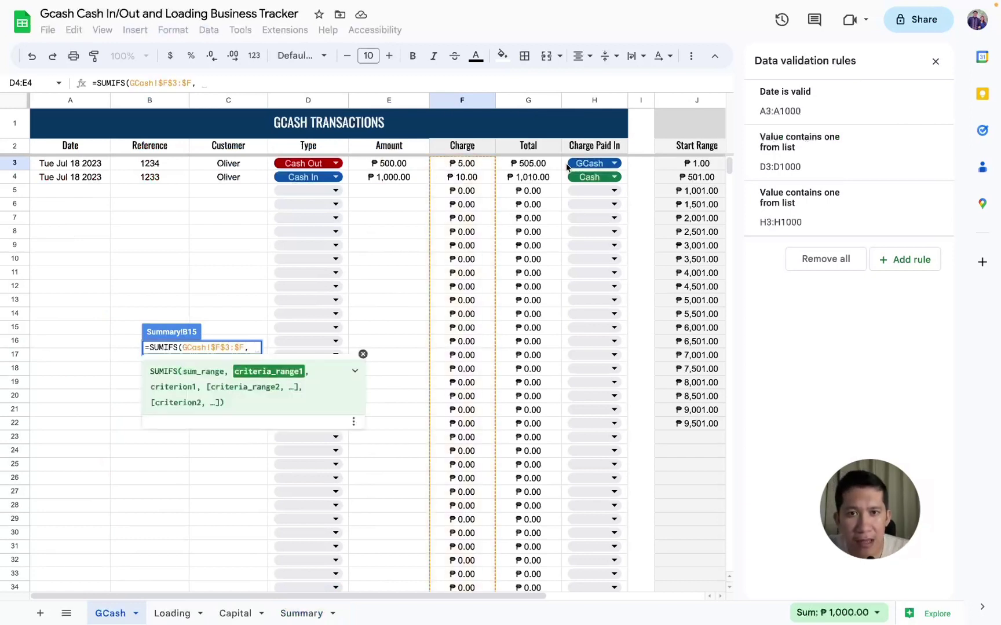
left_click(566, 167)
type(":$")
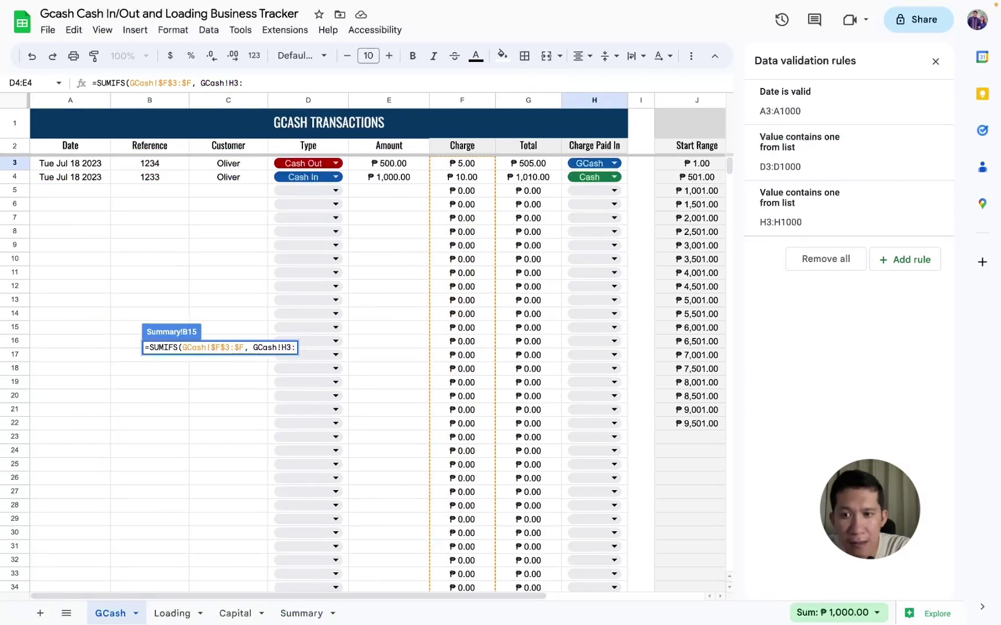
type("H")
key("F4")
type(",")
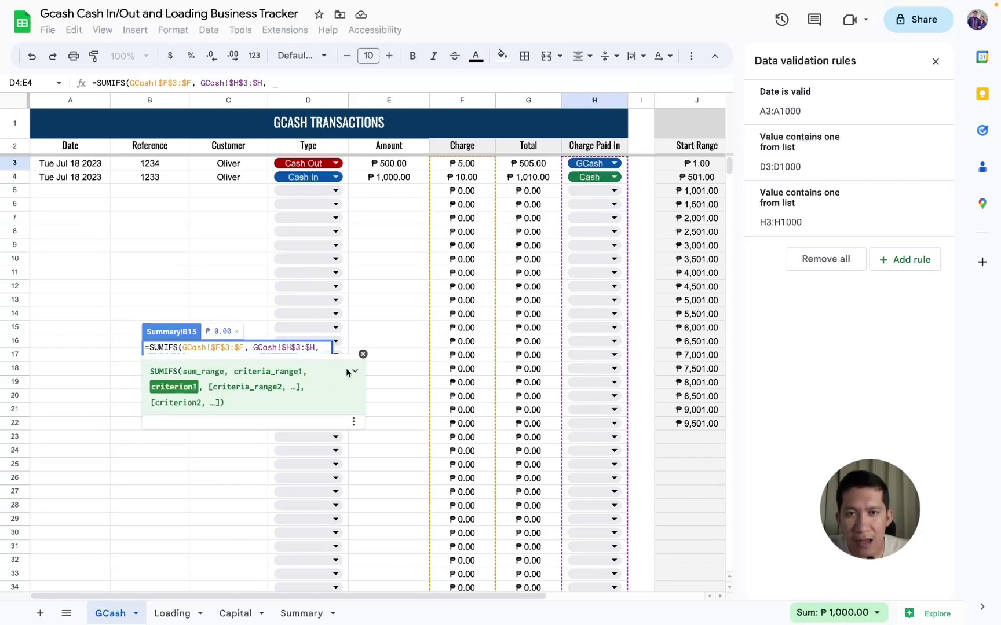
left_click(299, 615)
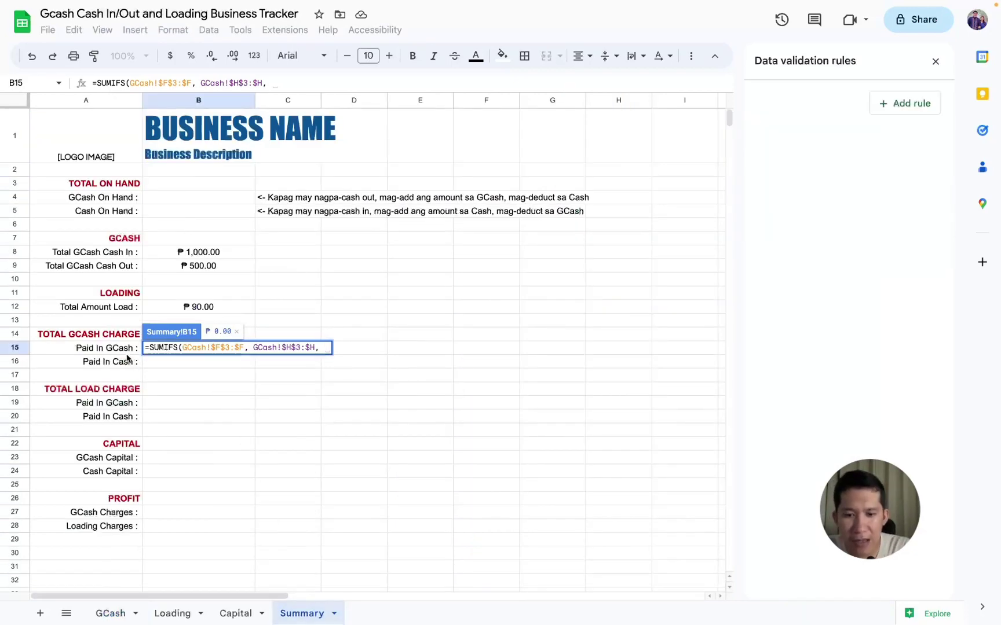
type("\"G")
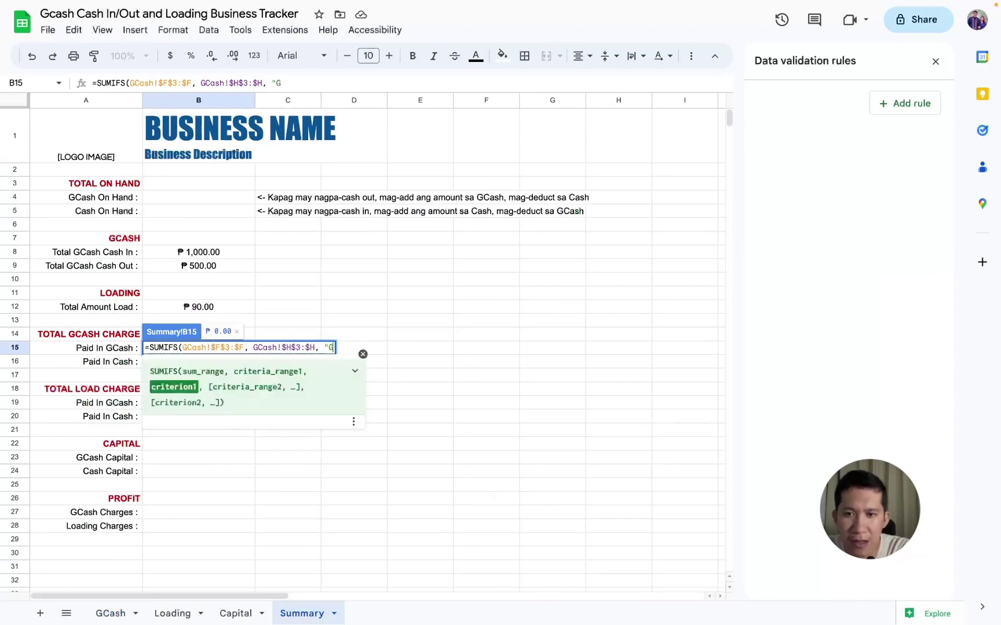
type("cash")
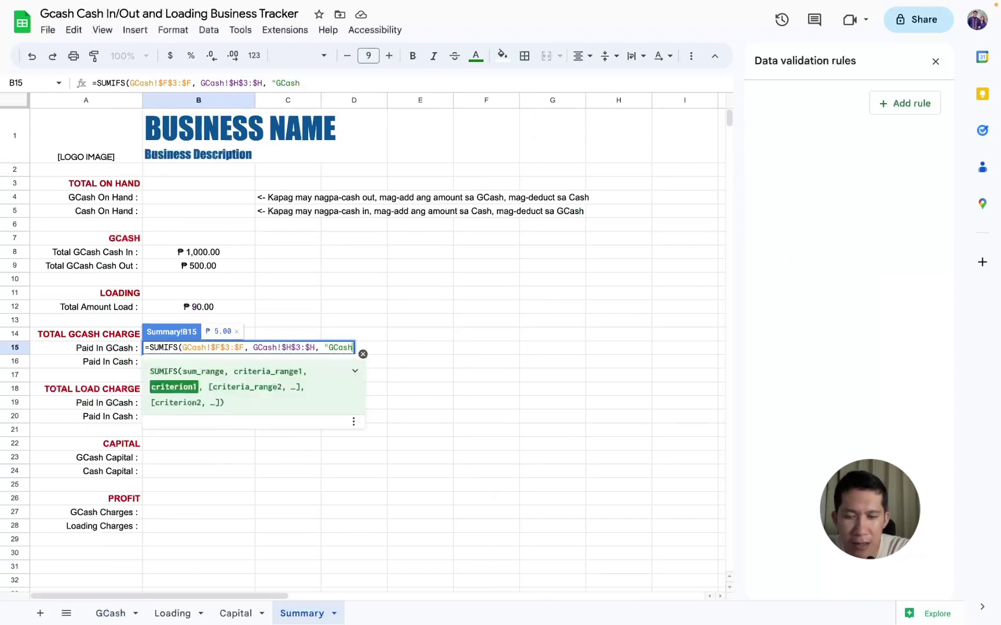
type("\"")
key("Return")
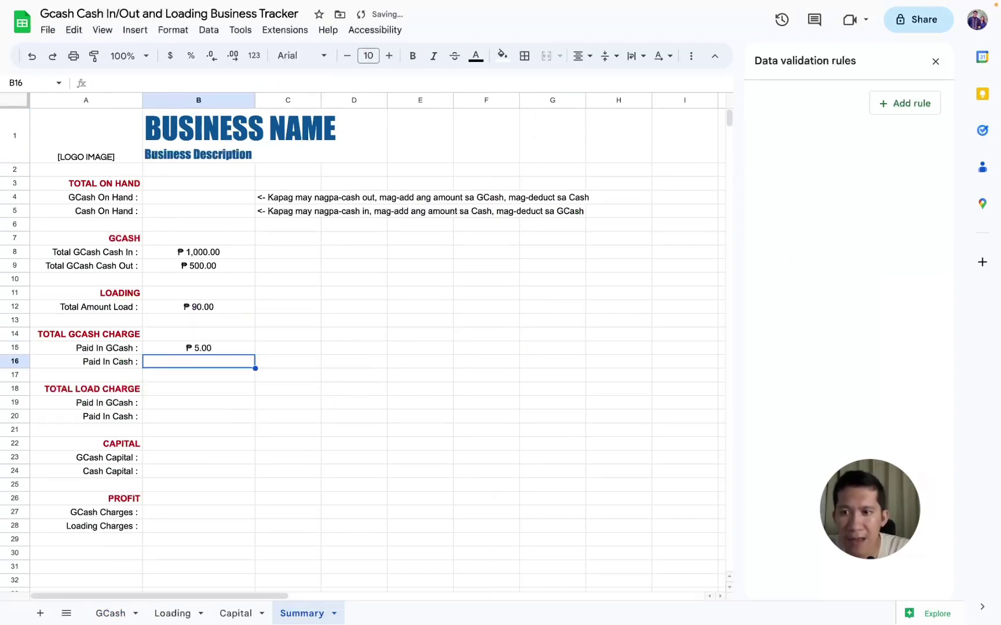
Fill B16 with the same formula using "Cash", then verify charges against the GCash sheet
key("ctrl+d")
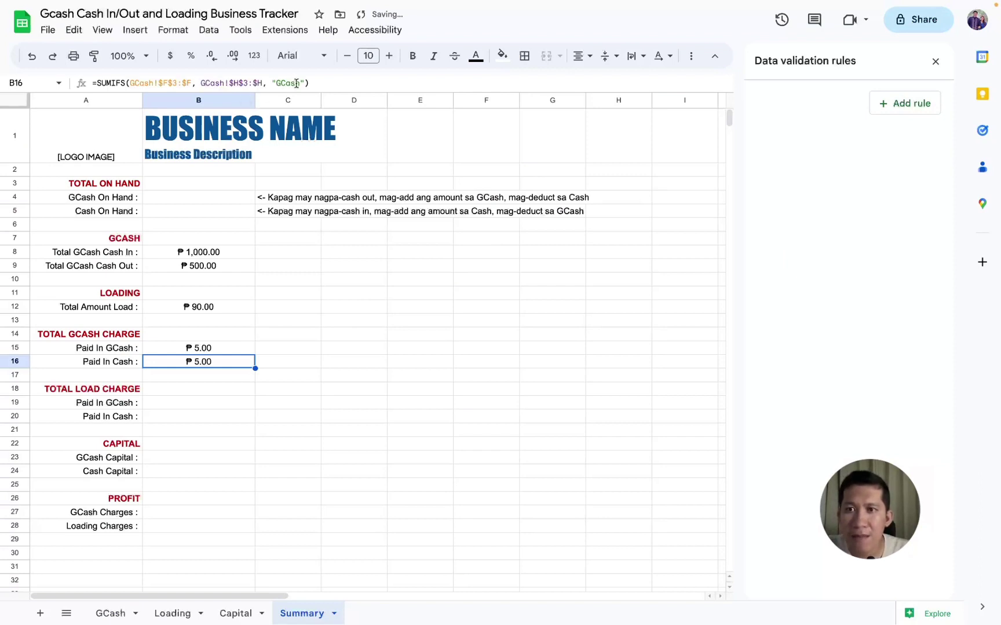
left_click(283, 82)
key("BackSpace")
key("Return")
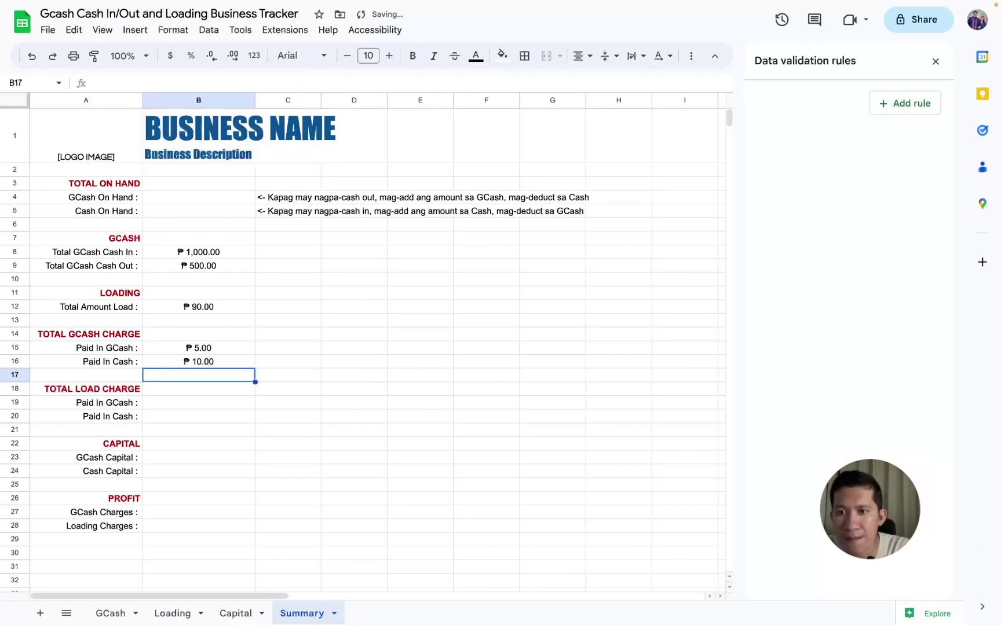
left_click(110, 613)
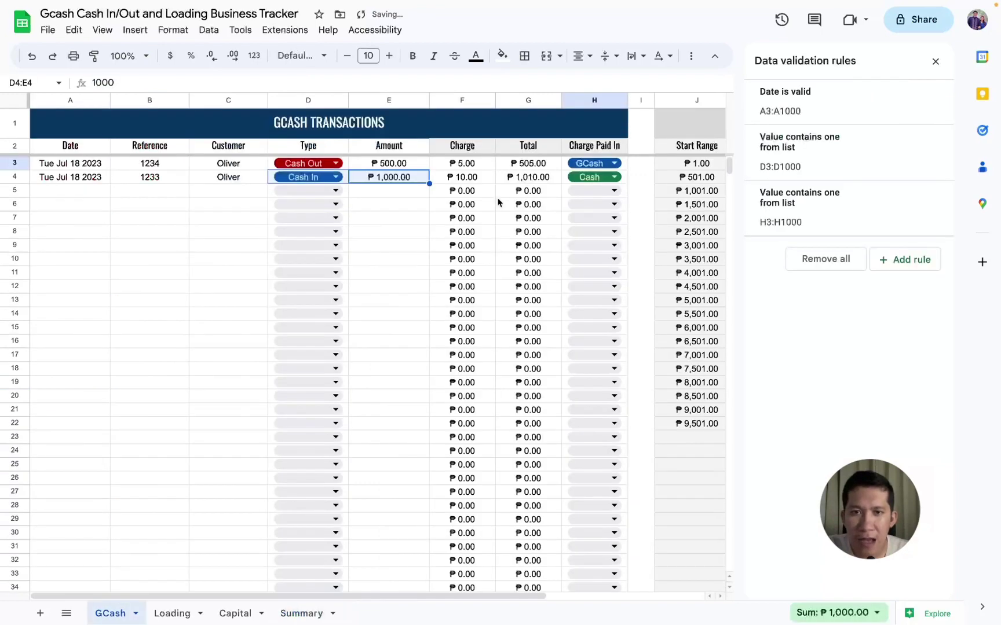
left_click(455, 166)
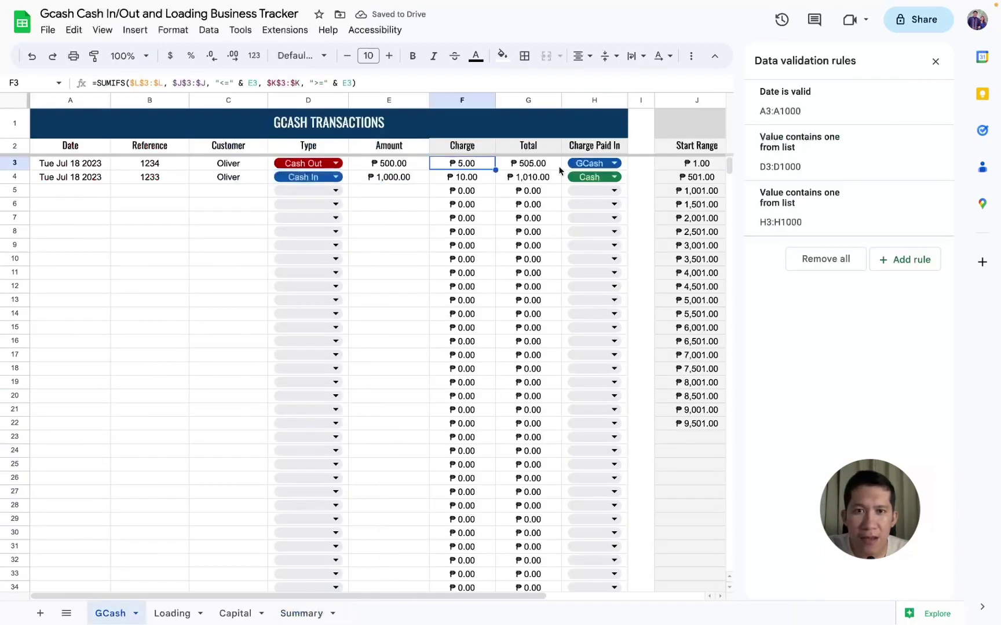
left_click(561, 172)
left_click(482, 179)
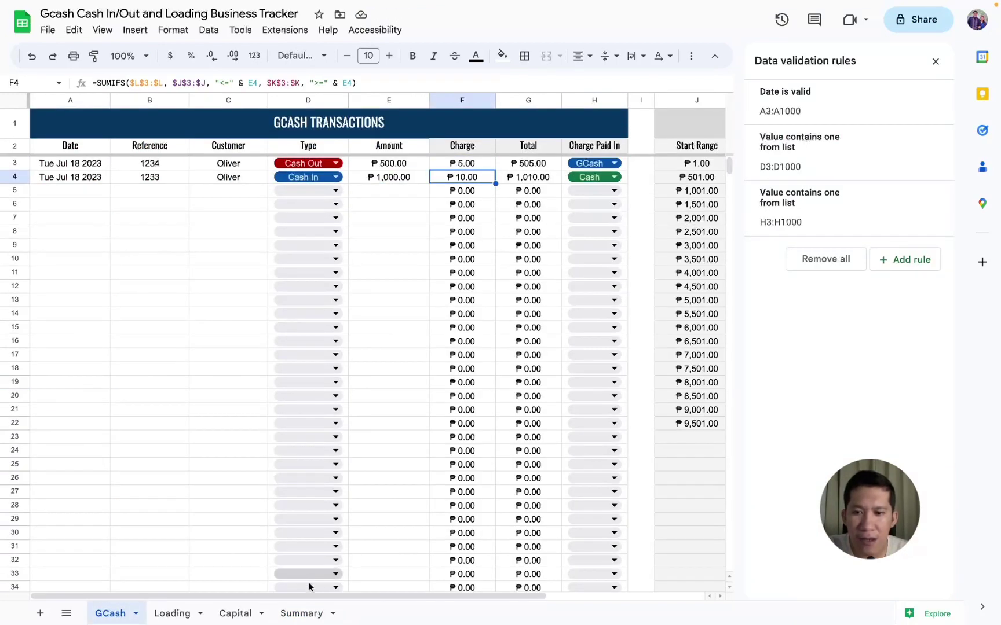
left_click(303, 613)
left_click_drag(180, 350, 194, 362)
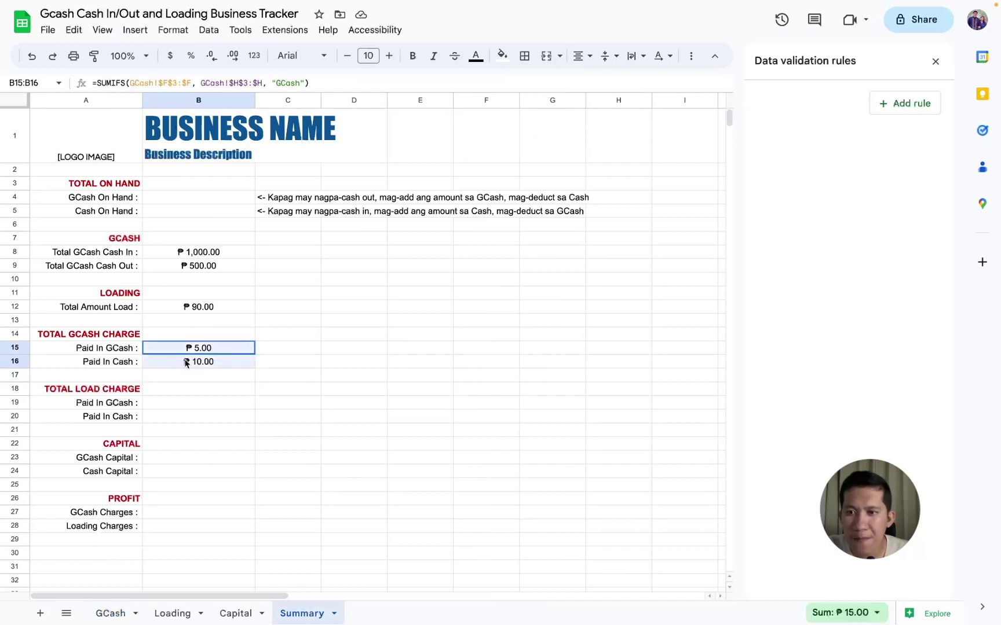
left_click(187, 409)
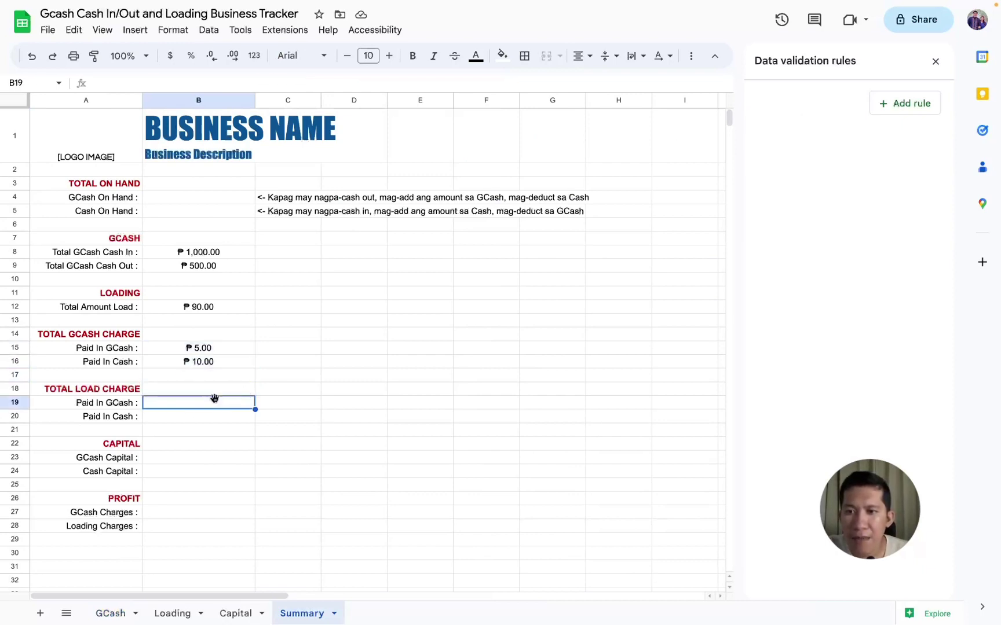
Start B19's SUMIFS with the sum range Loading!$F$3:$F
type("=S")
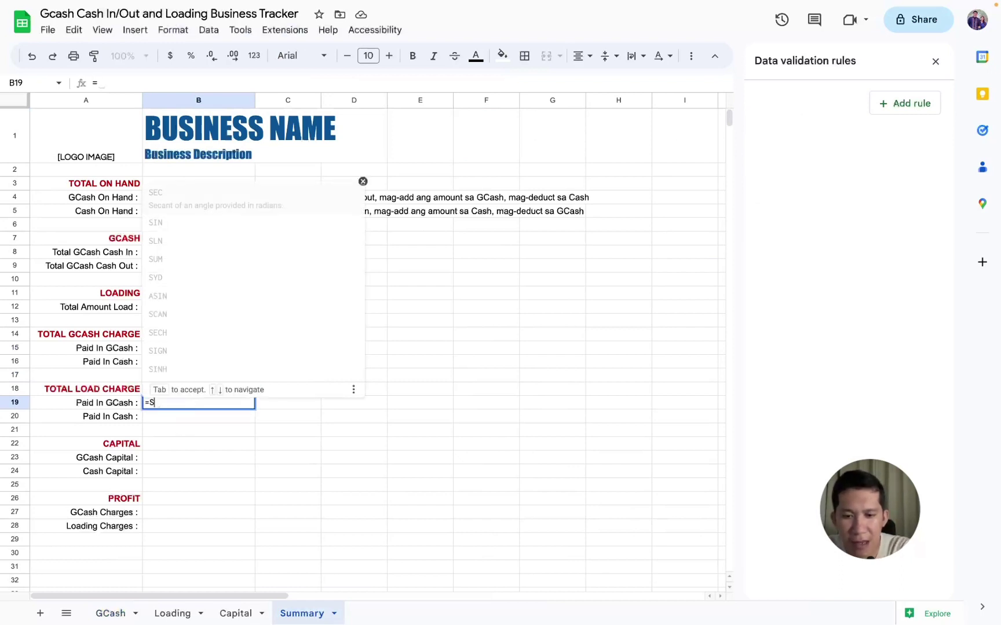
type("UMIFS")
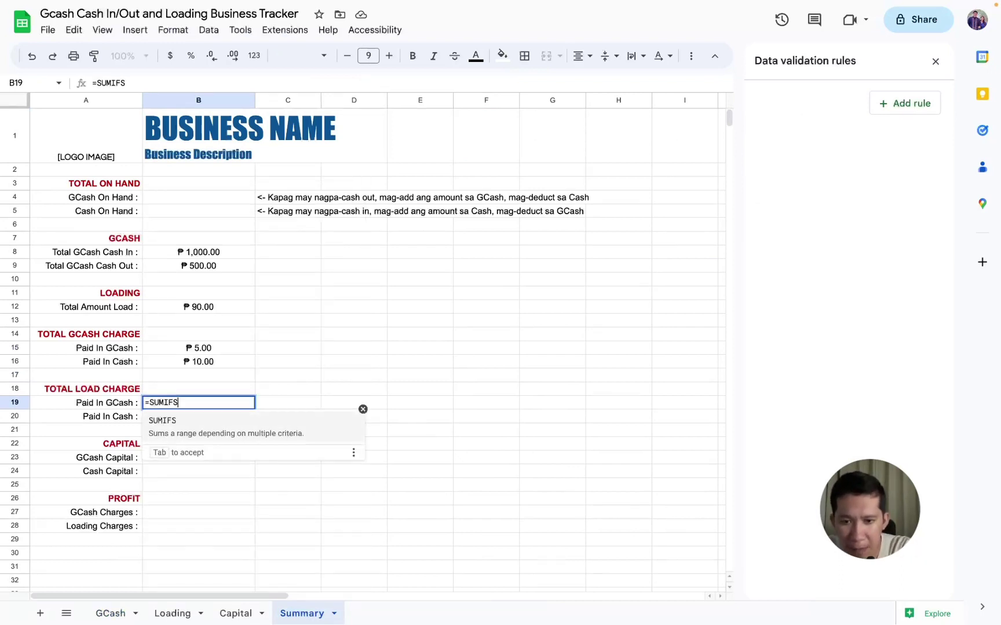
type("(")
left_click(177, 611)
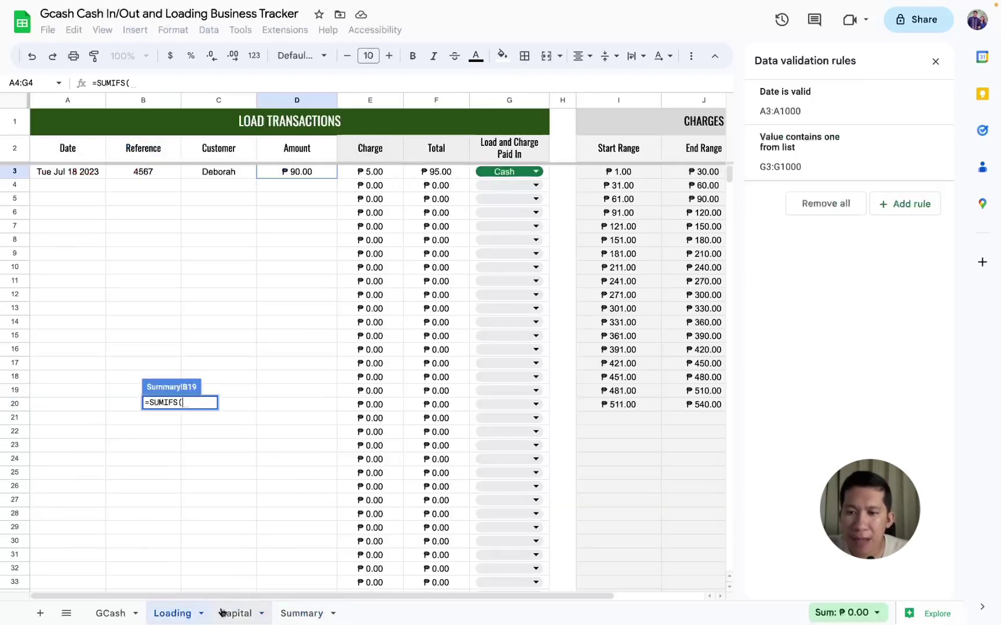
left_click(299, 614)
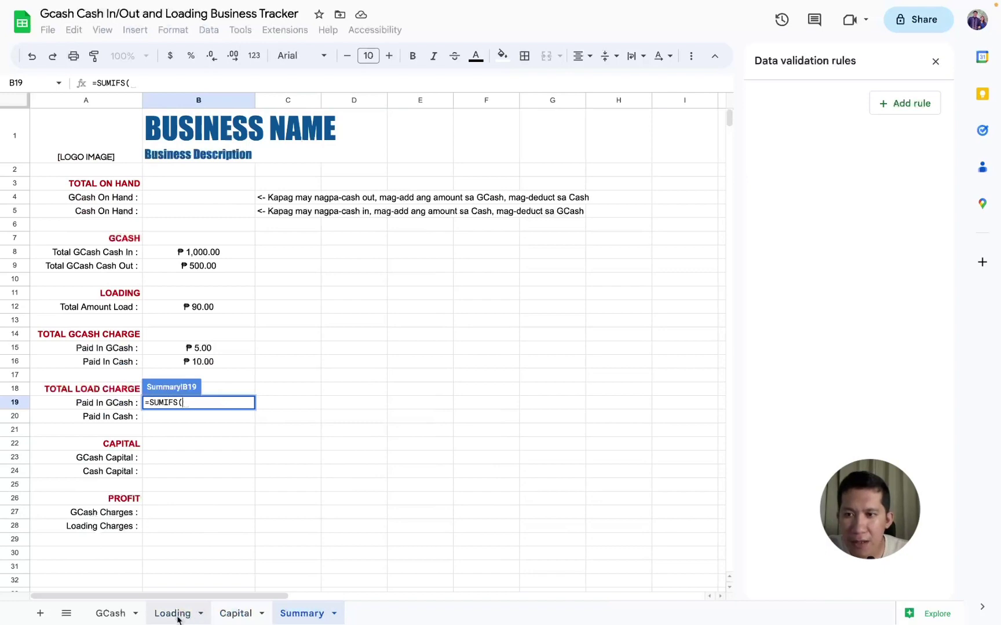
left_click(178, 618)
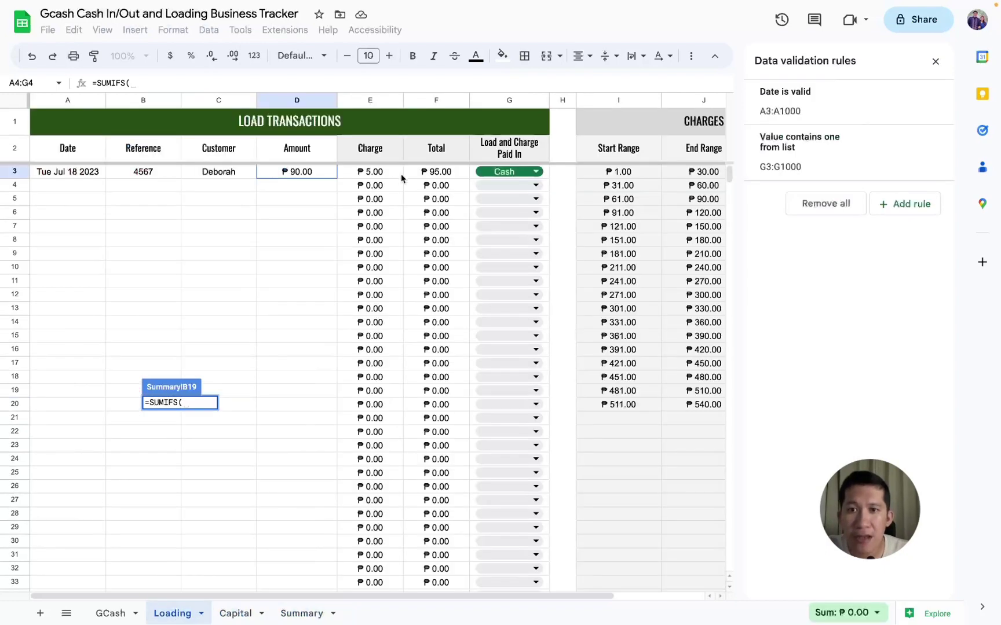
left_click(330, 614)
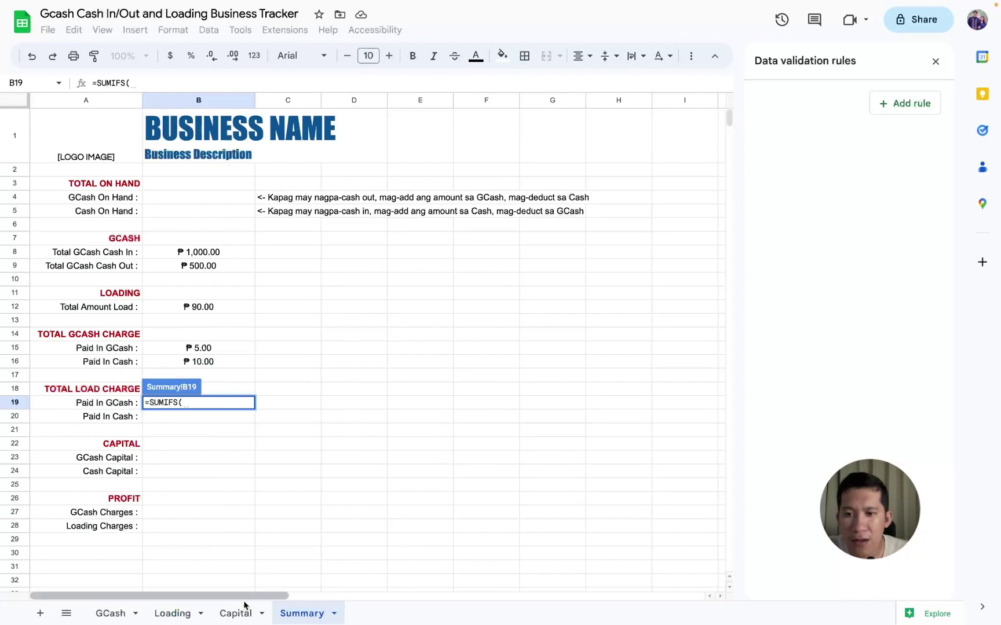
left_click(171, 614)
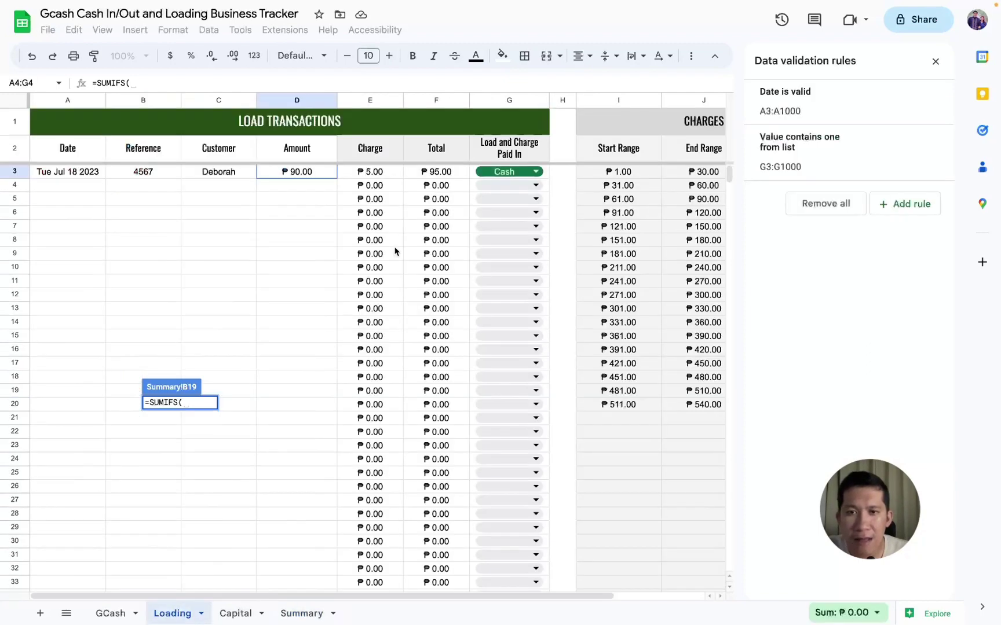
left_click(436, 176)
type(":$")
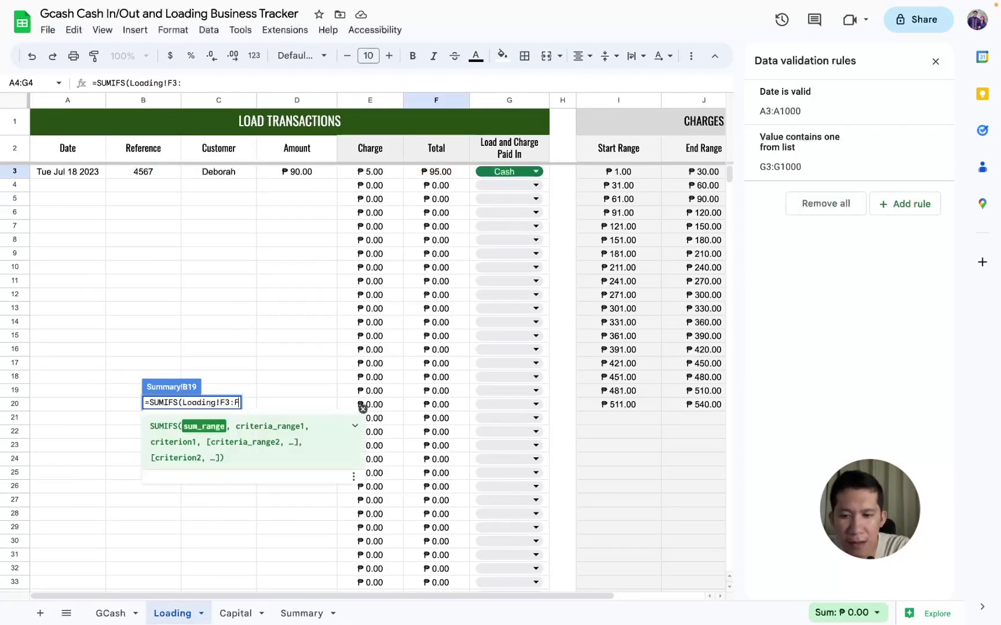
type("F")
key("F4")
type("$F,")
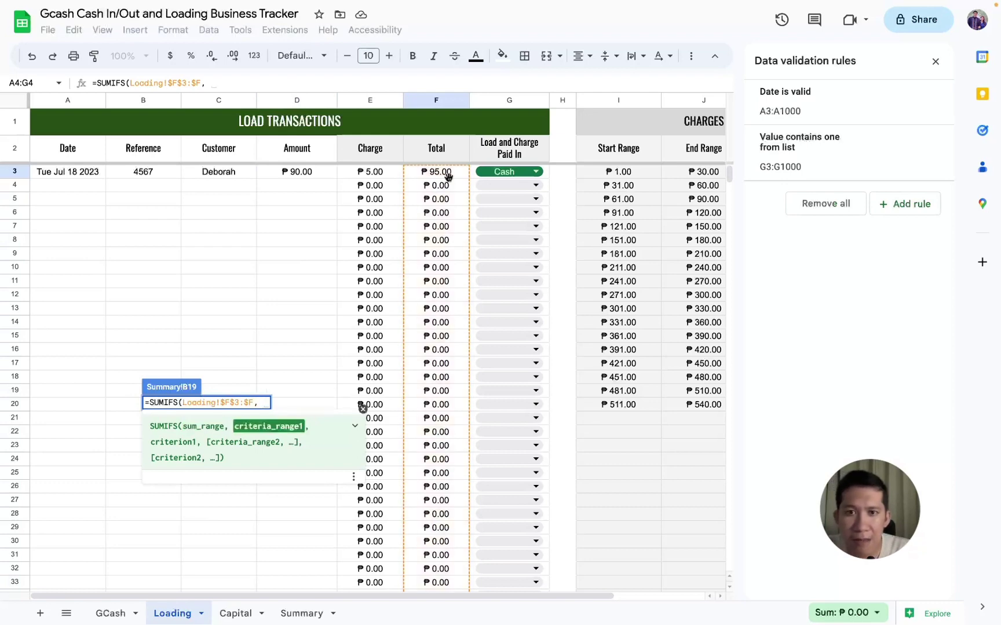
Add criteria range Loading!$G$3:$G with criterion "Cash" and enter the formula
left_click(473, 177)
type(":")
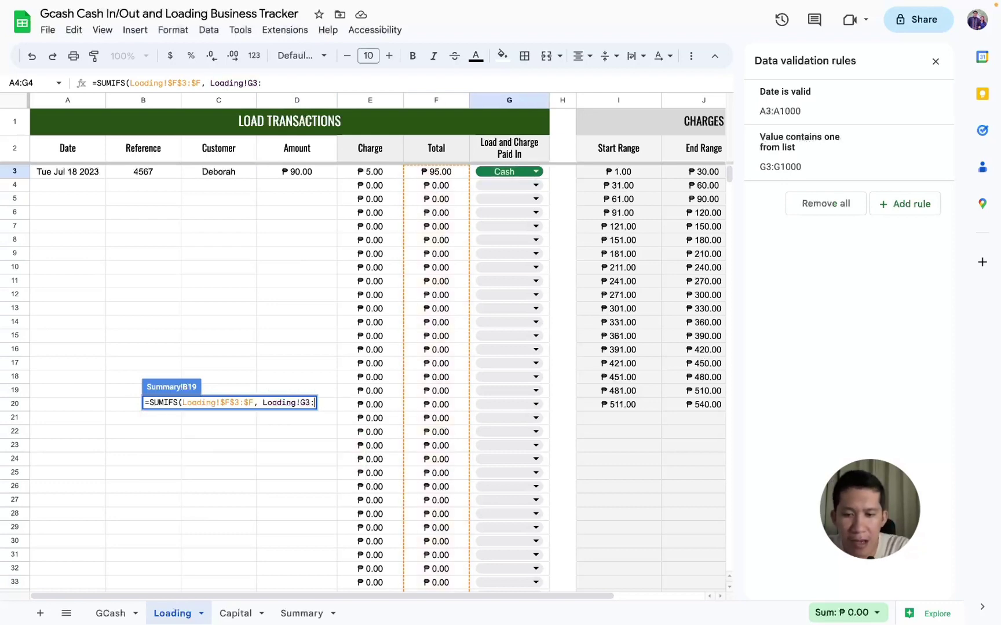
type("C")
key("BackSpace")
type("G")
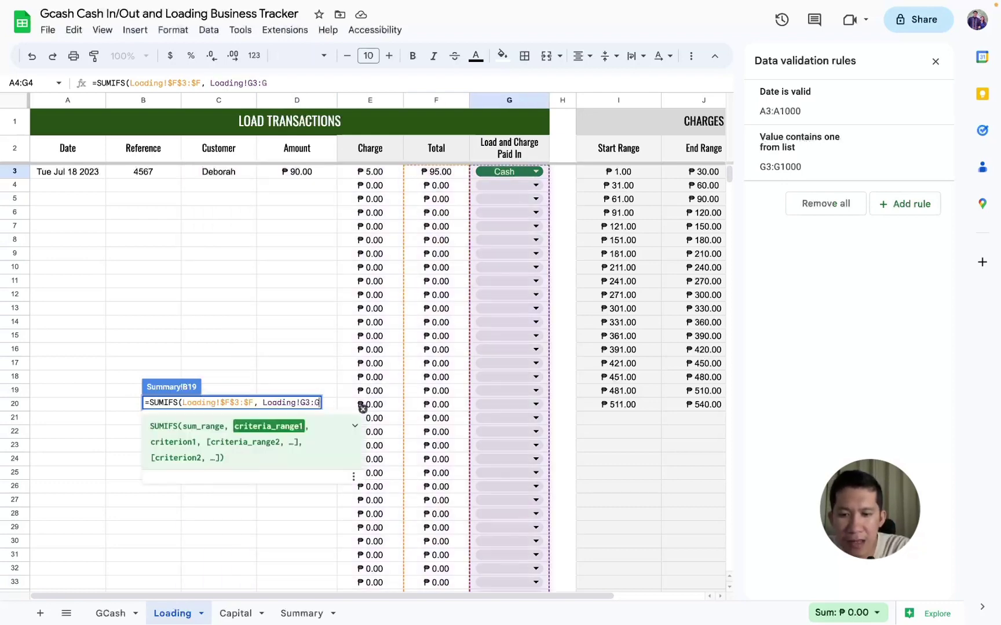
key("F4")
type("$G,")
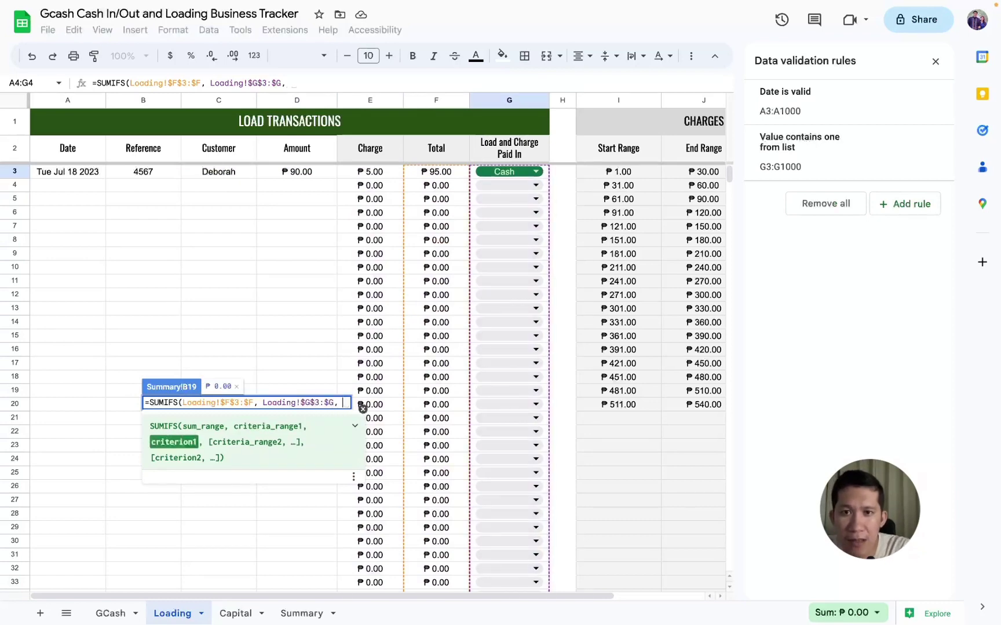
type(" \"Cash")
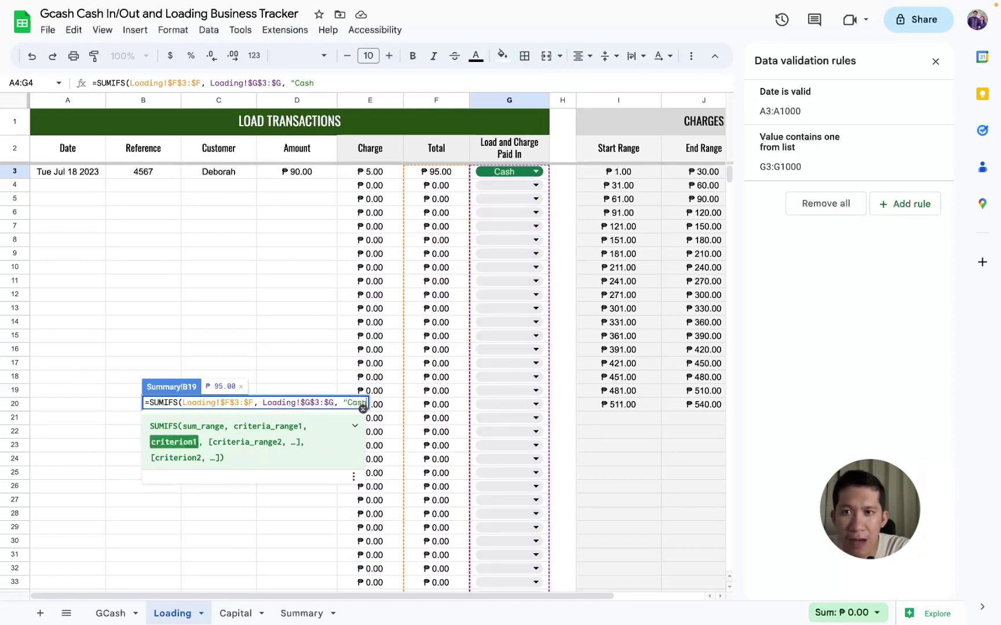
type("\")")
key("Return")
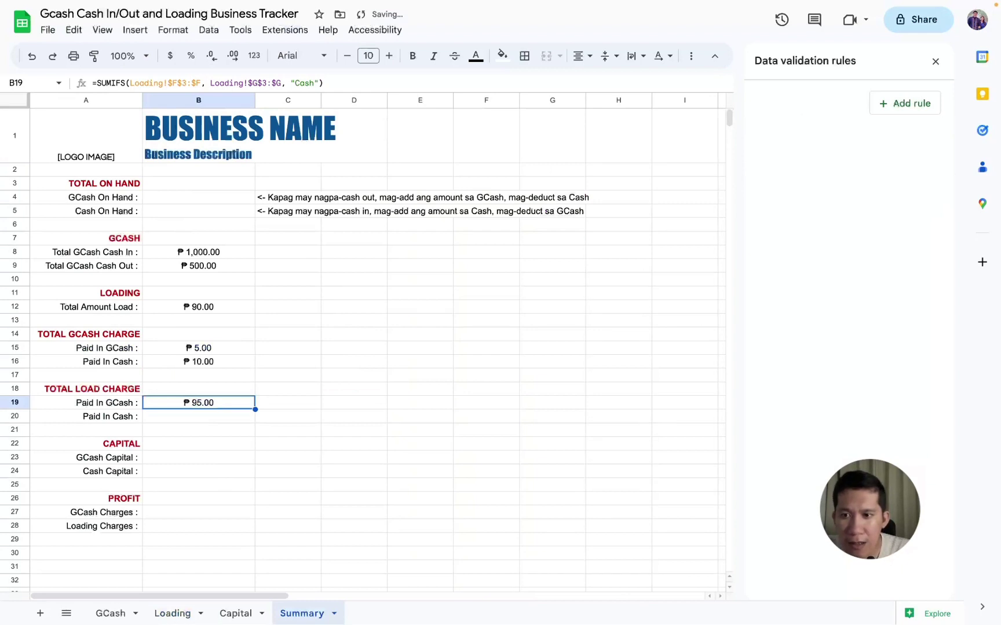
Change B19's criterion to "GCash" and fill B20 with the "Cash" version
left_click(294, 83)
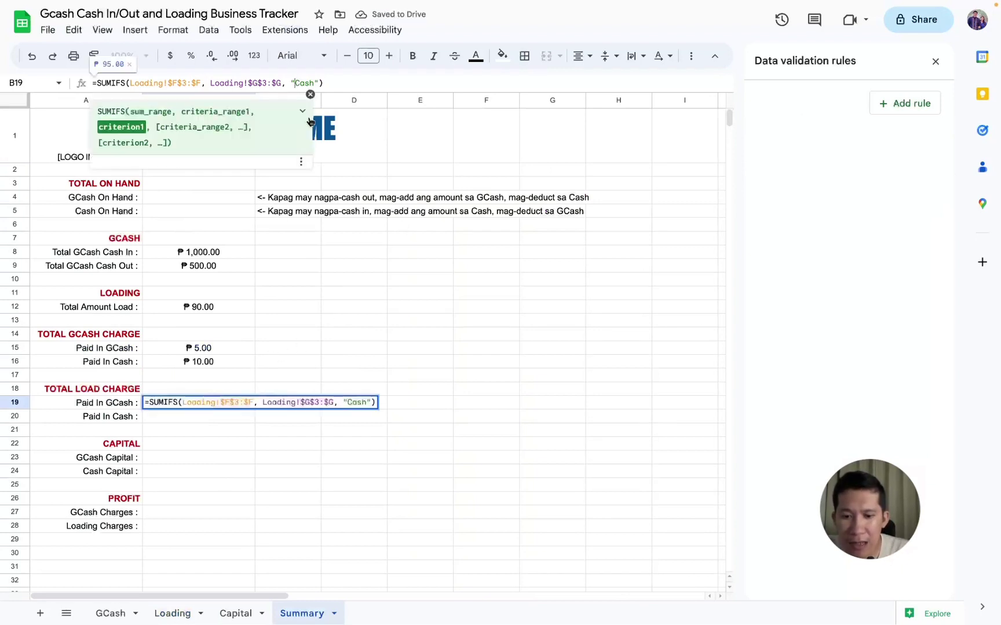
type("G")
key("Return")
key("ctrl+d")
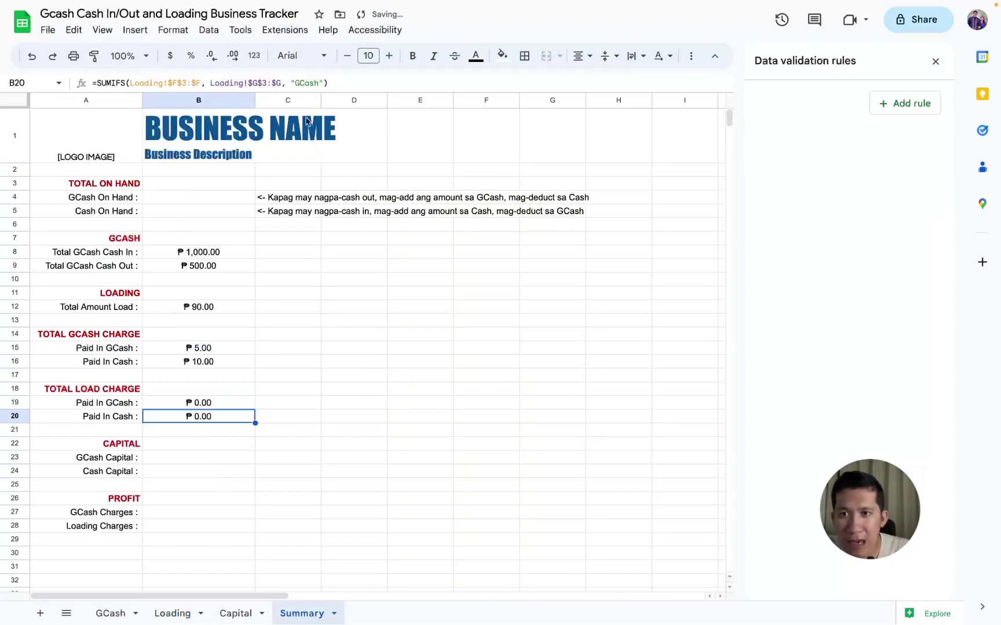
left_click(301, 83)
key("BackSpace")
key("Return")
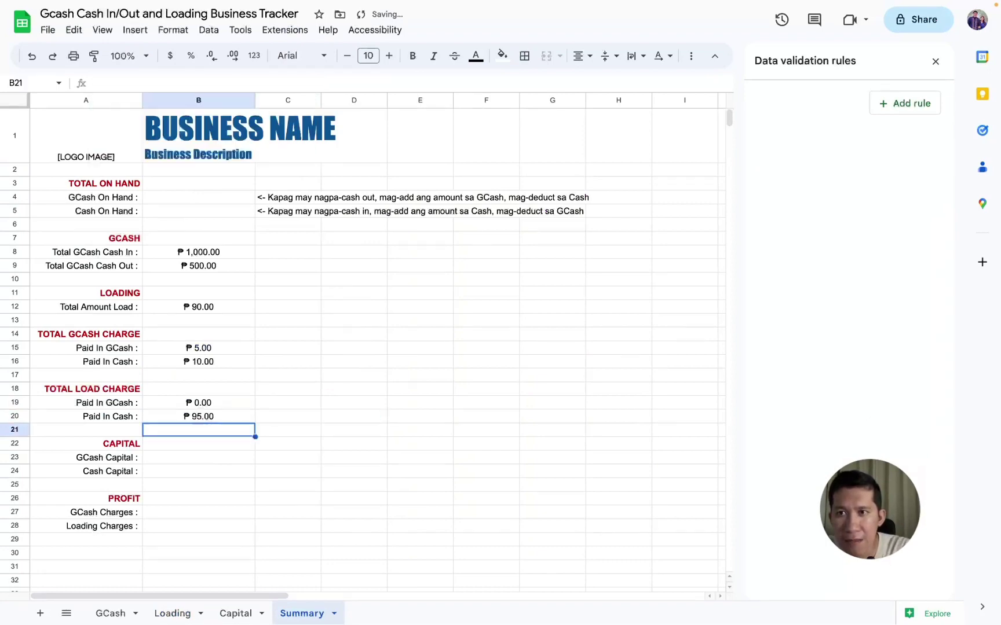
left_click(191, 613)
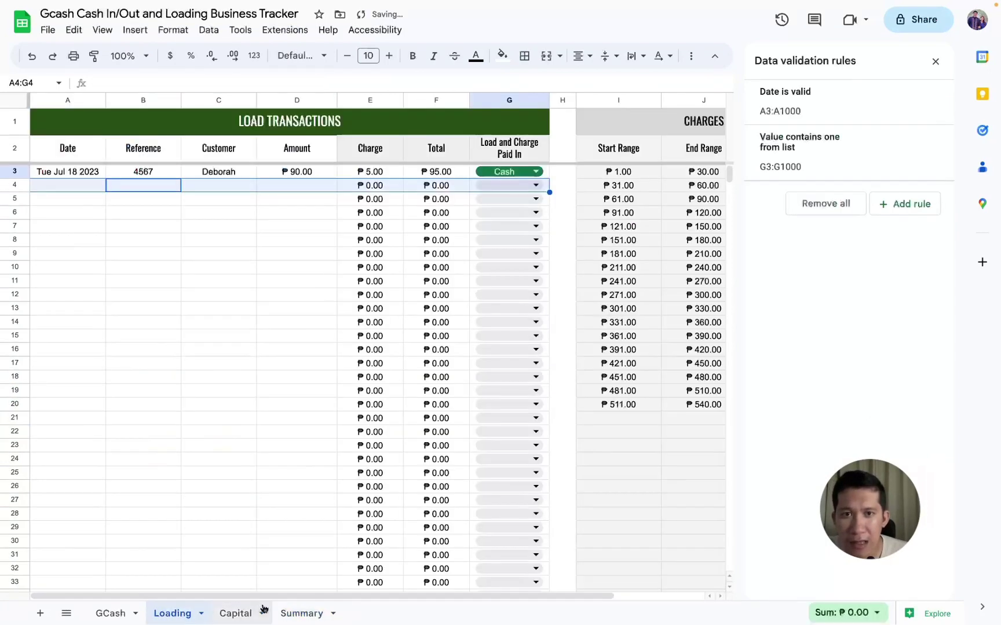
Insert two blank rows above row 13 in the Loading section
left_click(280, 614)
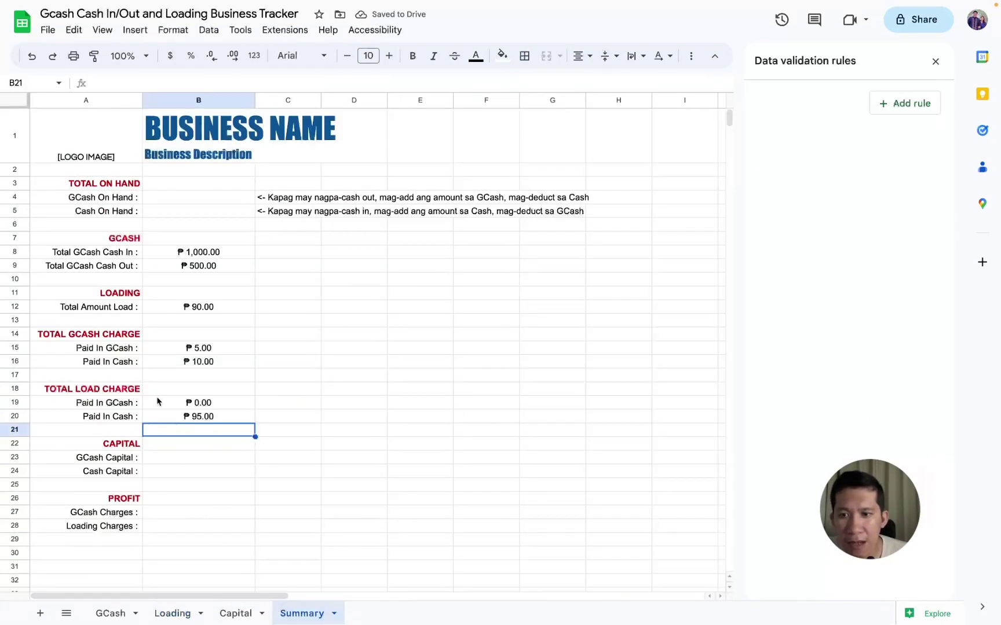
left_click_drag(122, 406, 190, 422)
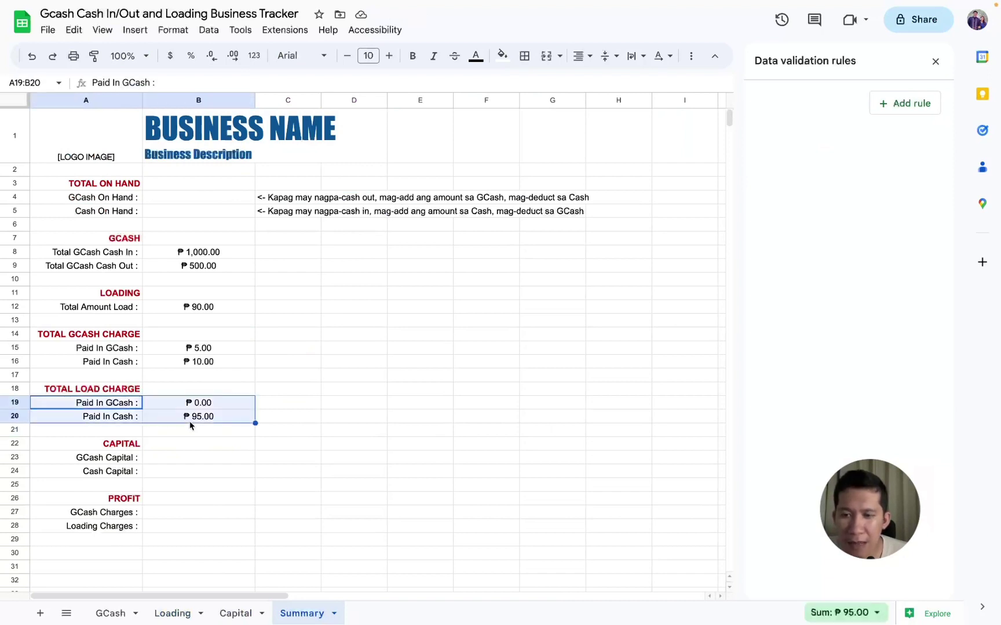
key("ctrl+c")
key("Escape")
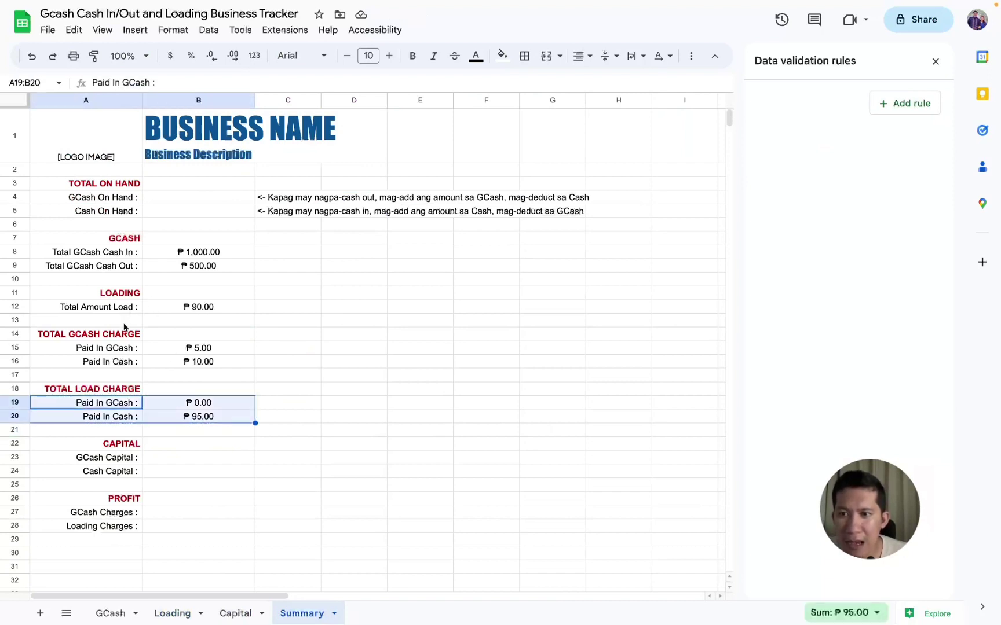
left_click(14, 320)
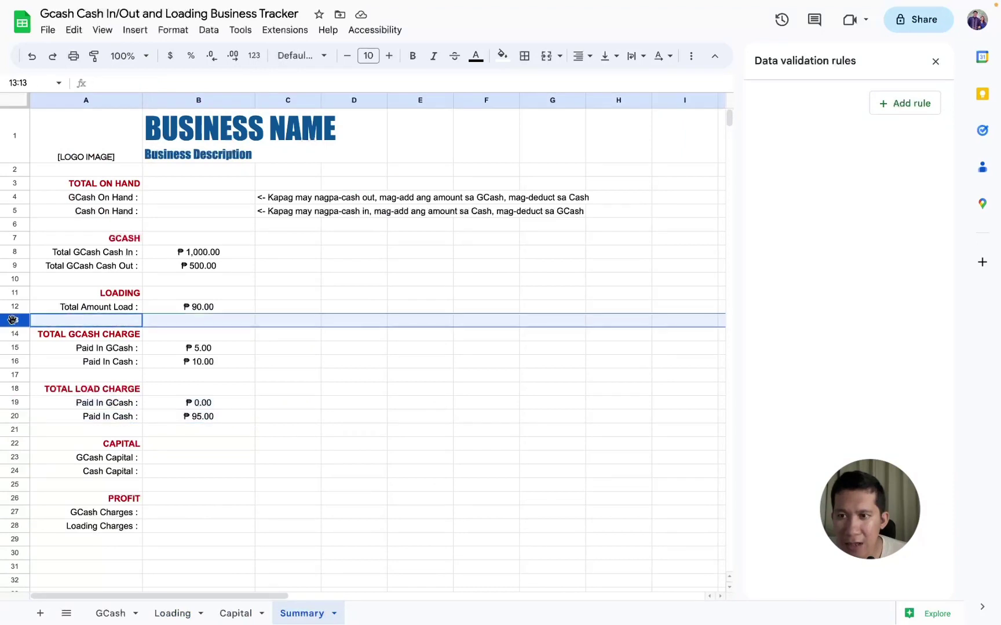
left_click_drag(13, 327, 15, 320)
left_click(15, 334)
right_click(15, 320)
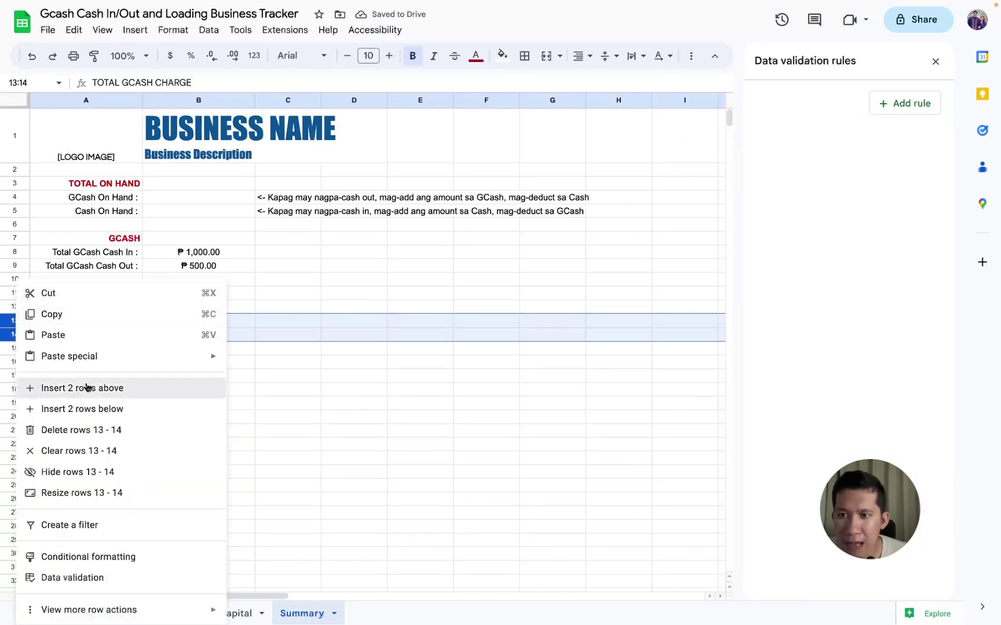
left_click(67, 386)
Move the Paid In GCash and Paid In Cash rows into the new rows under Loading
left_click_drag(120, 431, 180, 444)
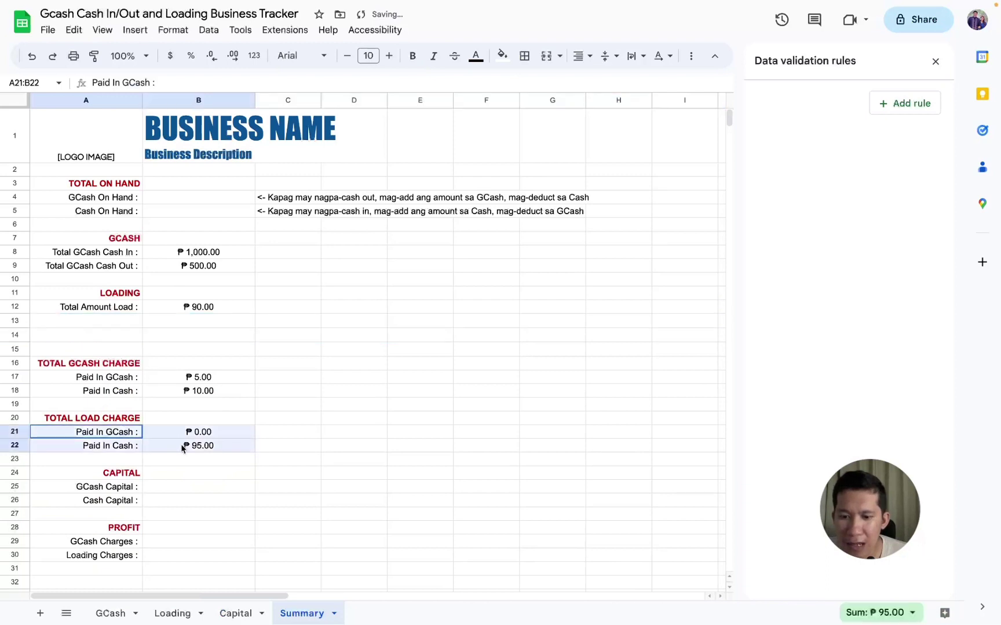
key("ctrl+c")
left_click(123, 325)
key("ctrl+v")
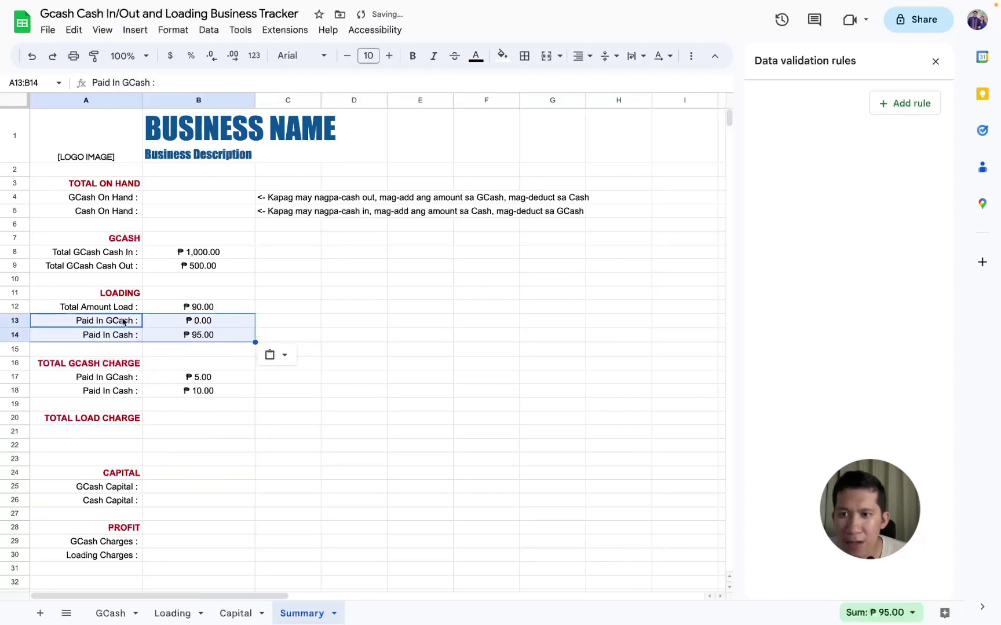
left_click(124, 326)
Copy B12's SUM formula beside the LOADING heading so it shows ₱90.00
left_click(198, 308)
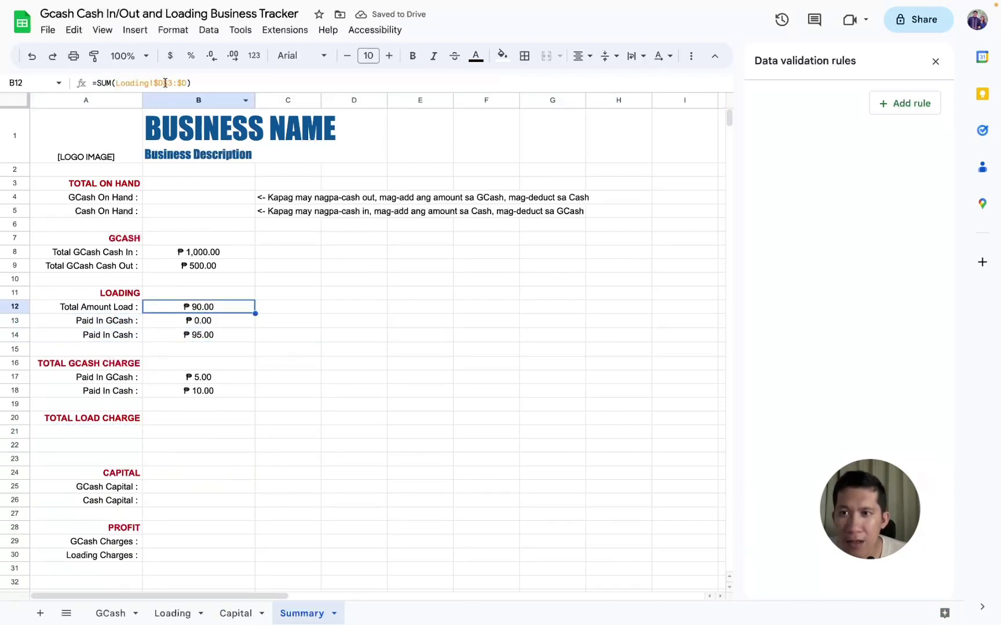
triple_click(168, 81)
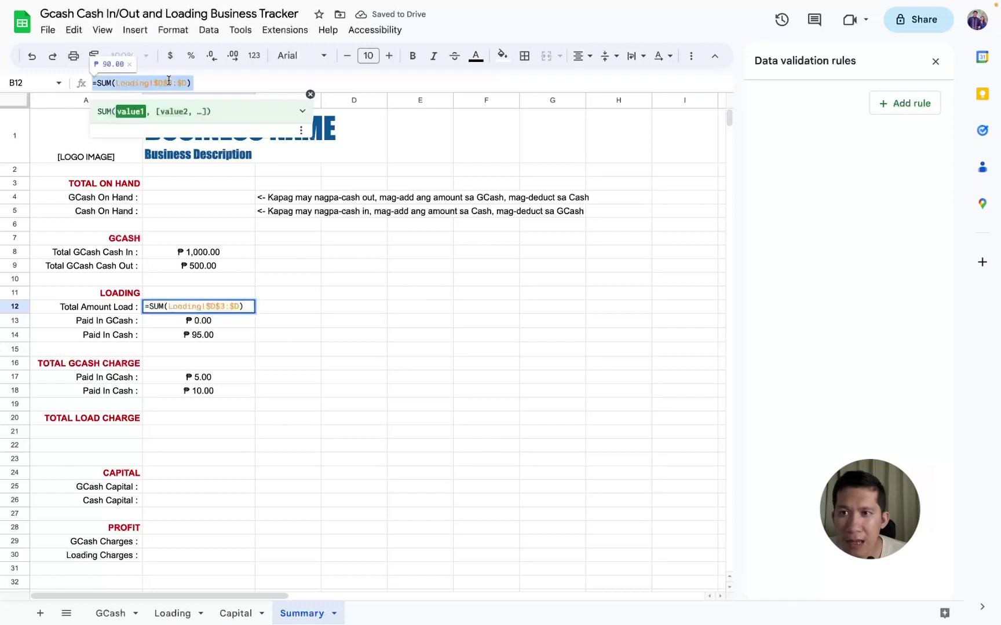
left_click(162, 299)
double_click(163, 299)
key("ctrl+v")
key("Return")
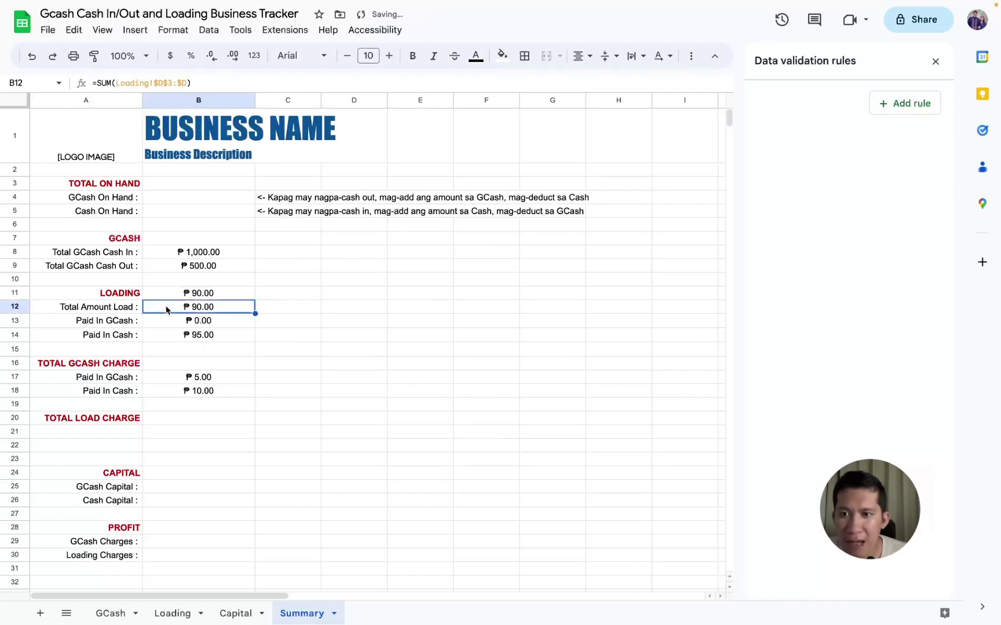
key("Up")
key("shift+Left")
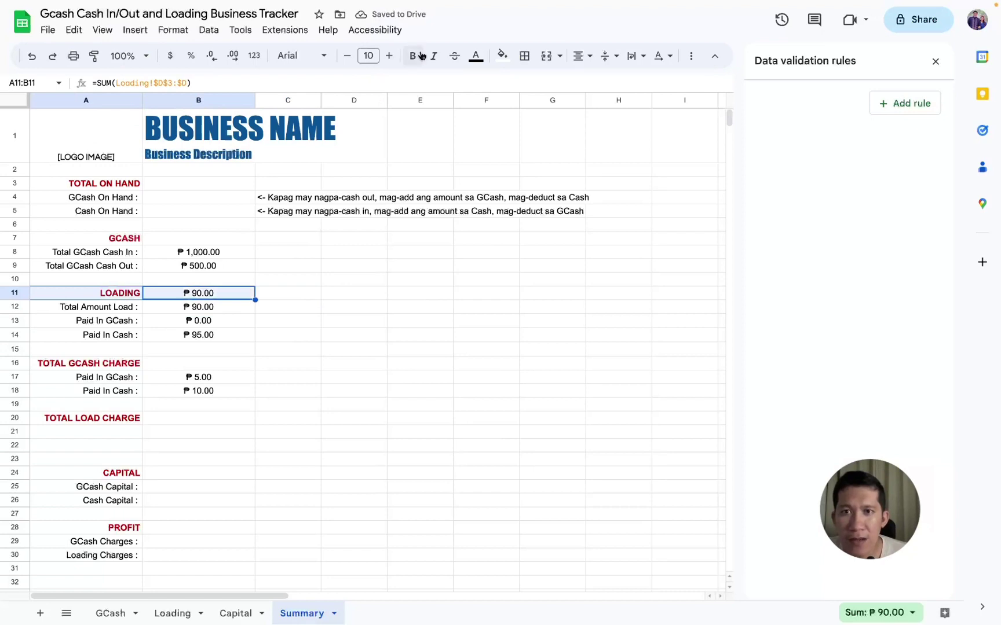
Make the LOADING heading total bold and dark red
left_click(412, 56)
left_click(476, 56)
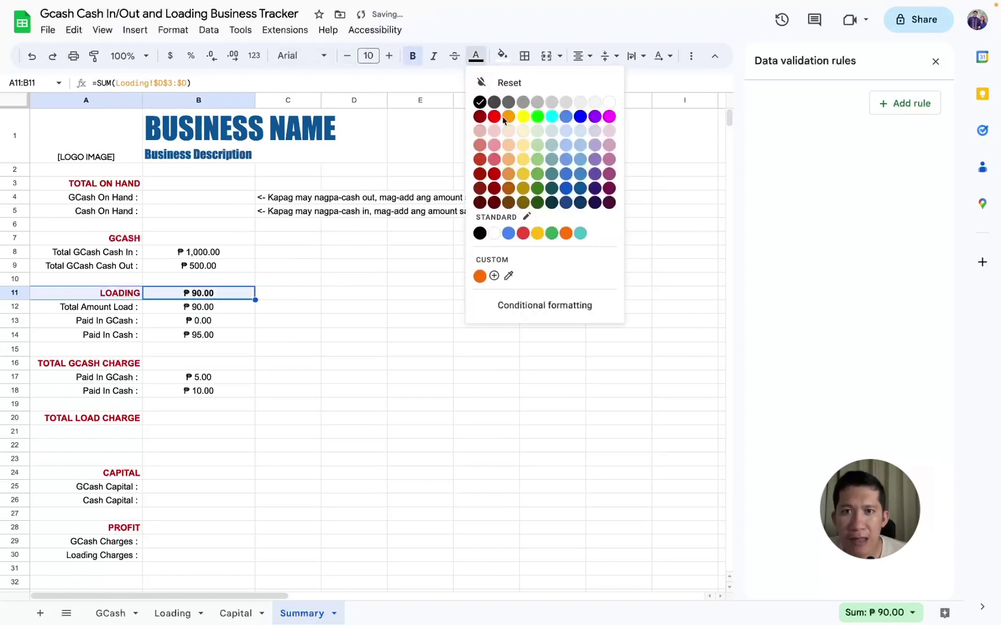
left_click(495, 173)
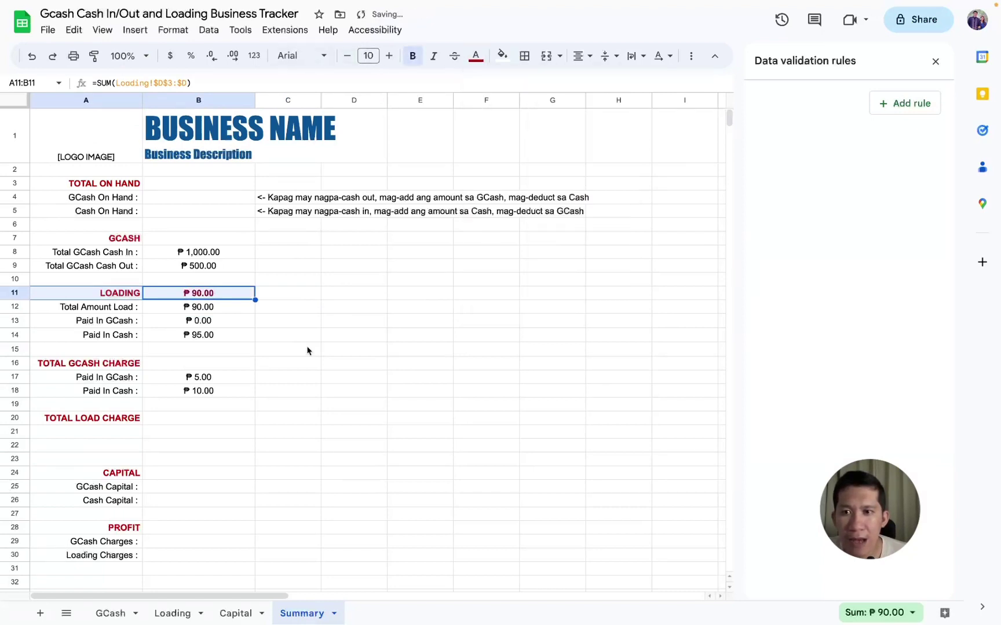
Move the Paid In GCash and Cash rows up over the Total Amount Load row, removing it
left_click(307, 336)
left_click(123, 312)
left_click_drag(123, 326, 197, 333)
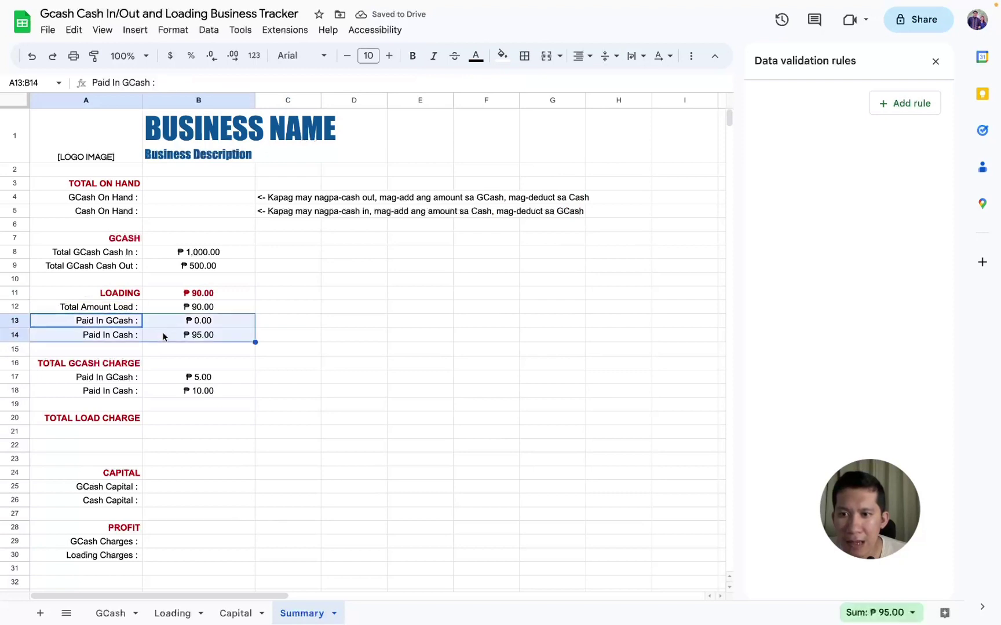
key("ctrl+x")
left_click(134, 307)
key("ctrl+v")
left_click(296, 308)
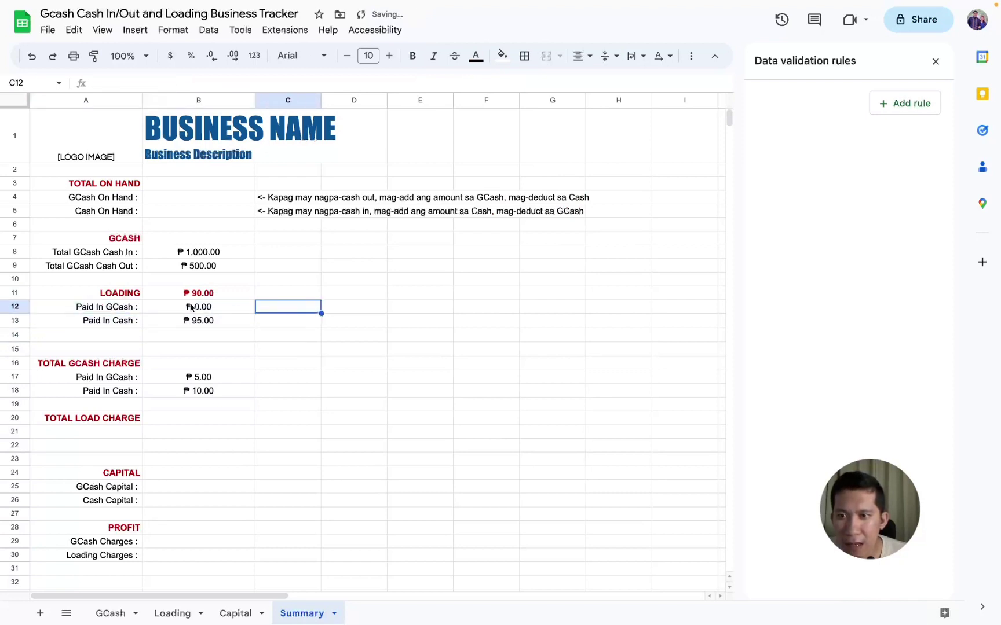
Compare the LOADING total's formula against the Loading and Capital sheets
left_click(172, 294)
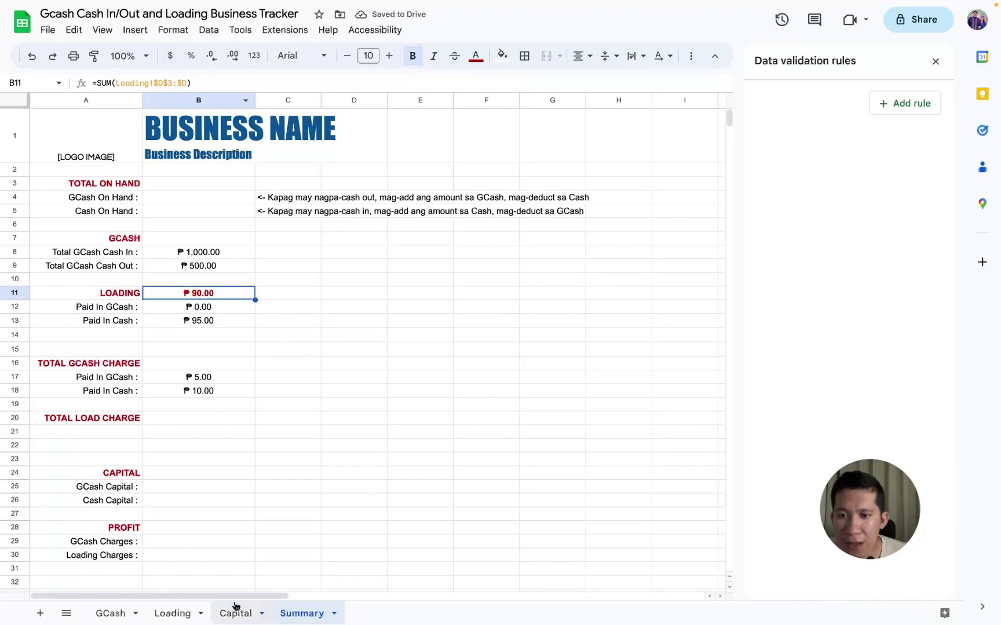
left_click(197, 614)
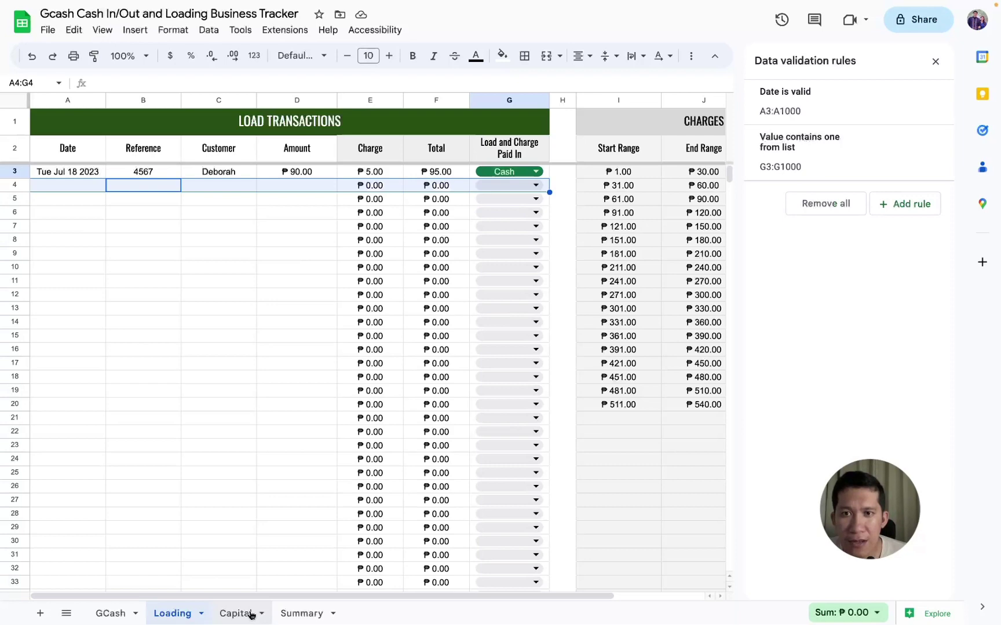
left_click(250, 614)
left_click(166, 614)
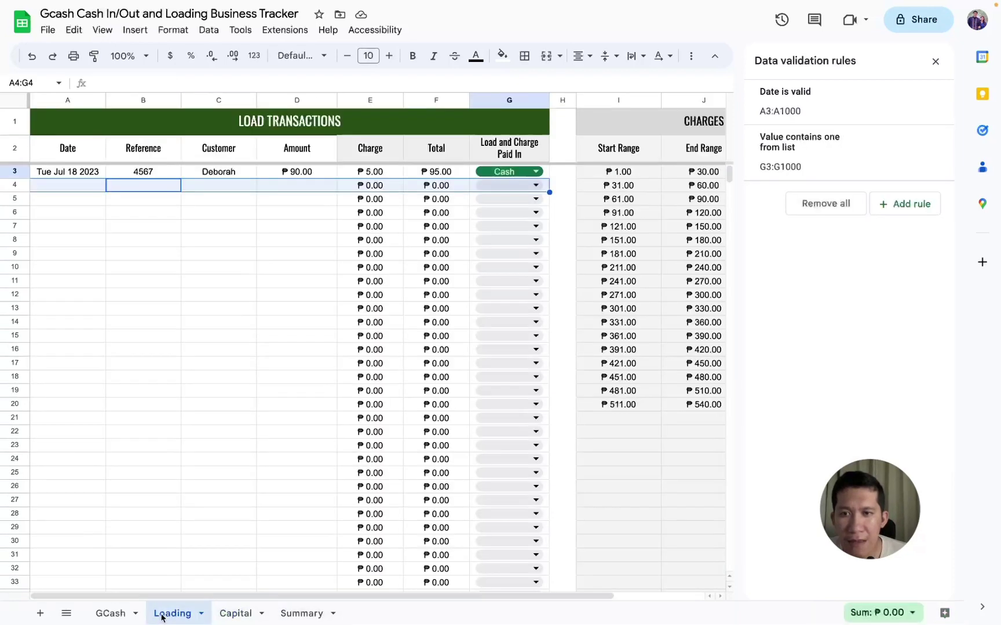
left_click(228, 615)
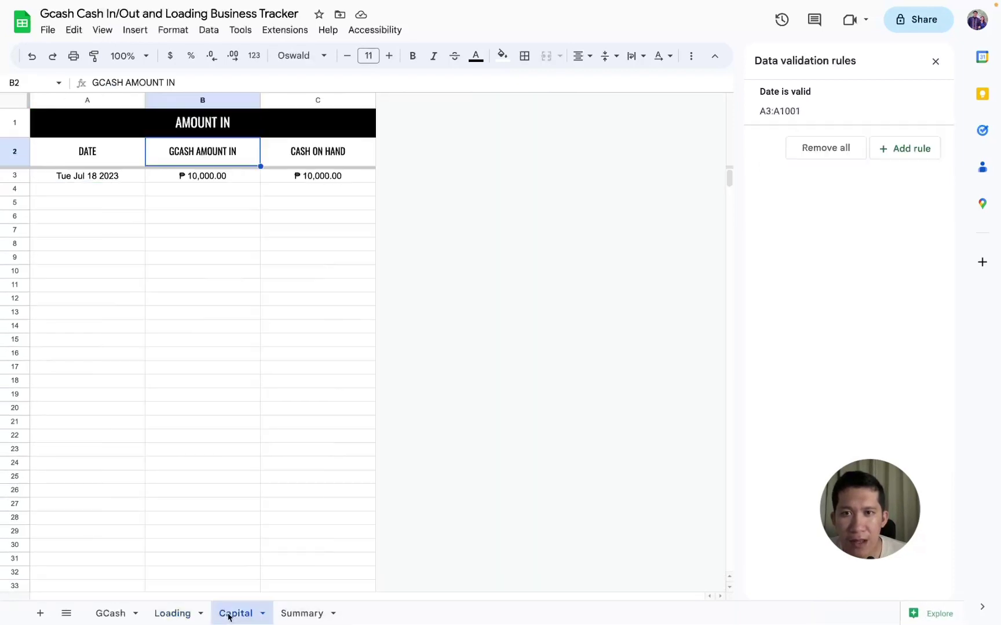
left_click(300, 615)
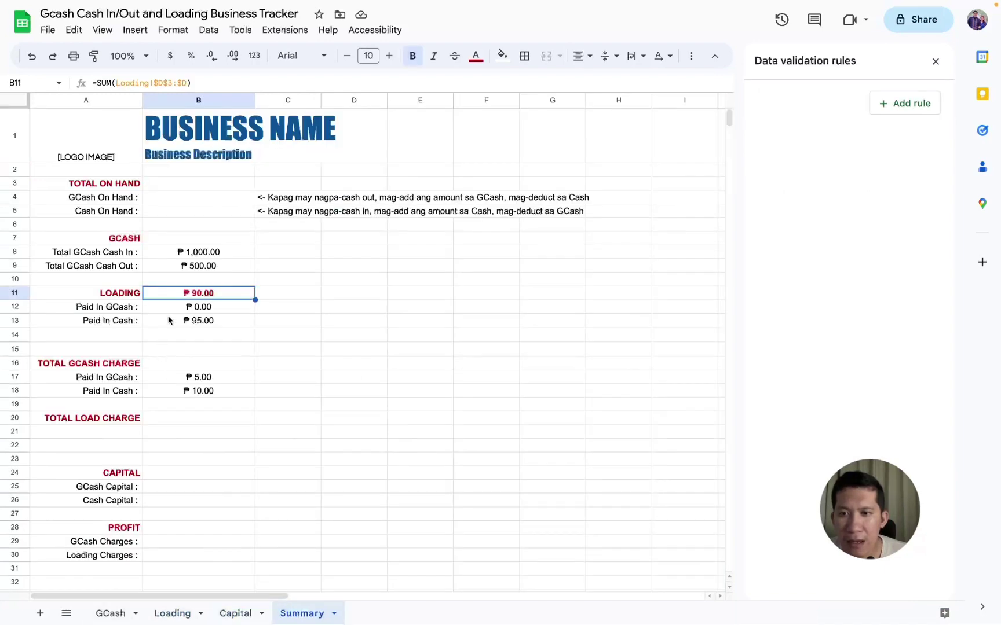
Change the LOADING total to =SUM(Loading!$F$3:$F), now reading ₱95.00
left_click(161, 83)
key("BackSpace")
type("F")
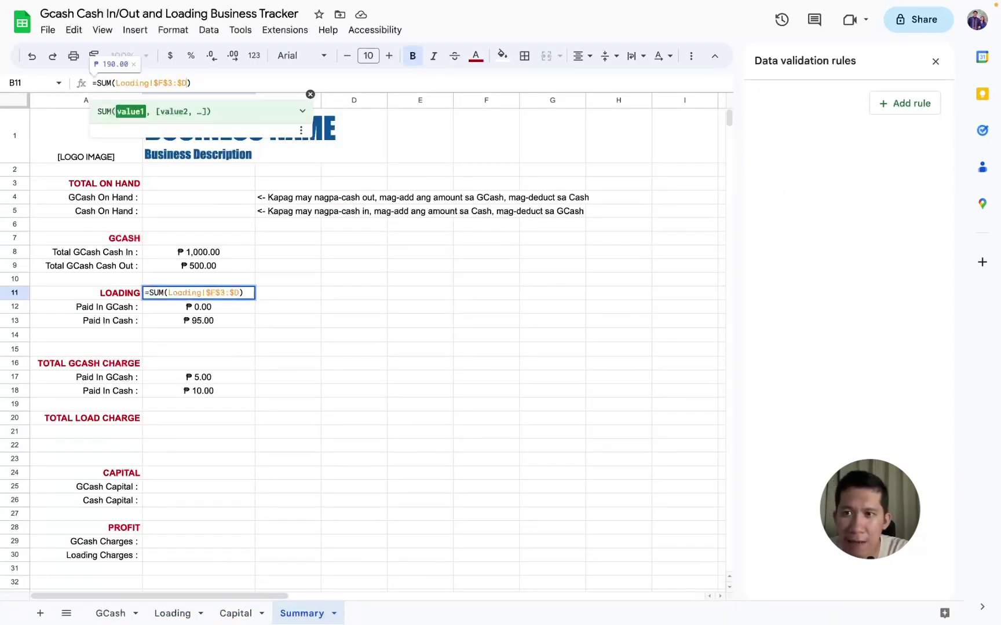
key("BackSpace")
type("F")
key("Return")
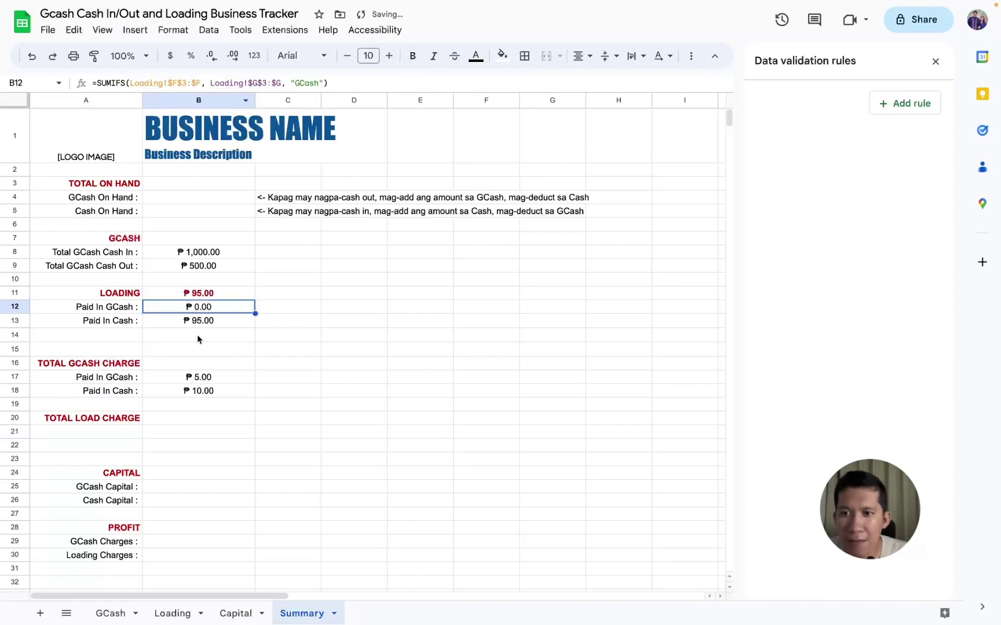
key("Up")
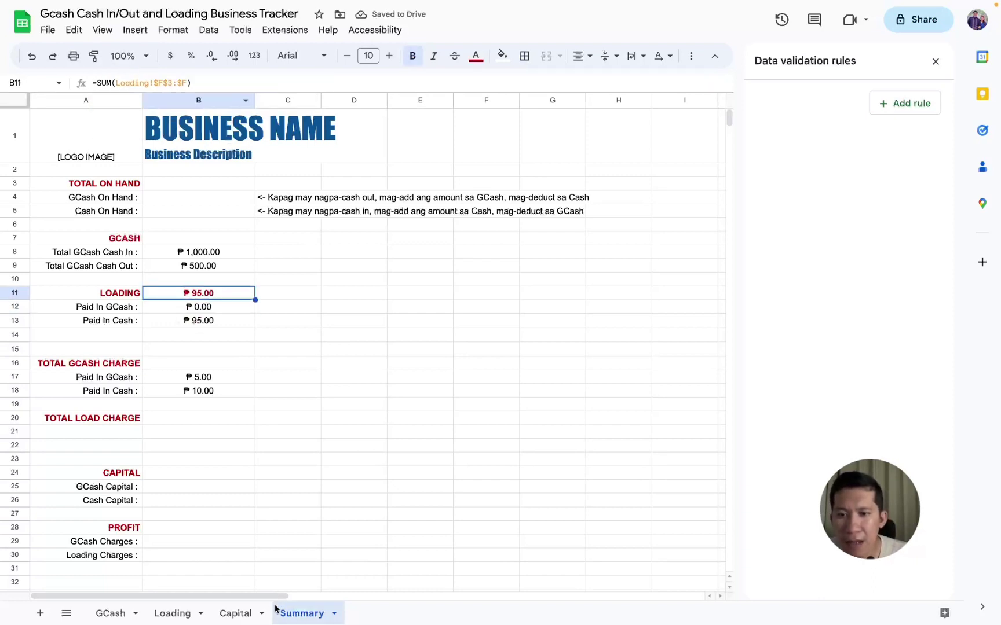
left_click_drag(110, 308, 218, 319)
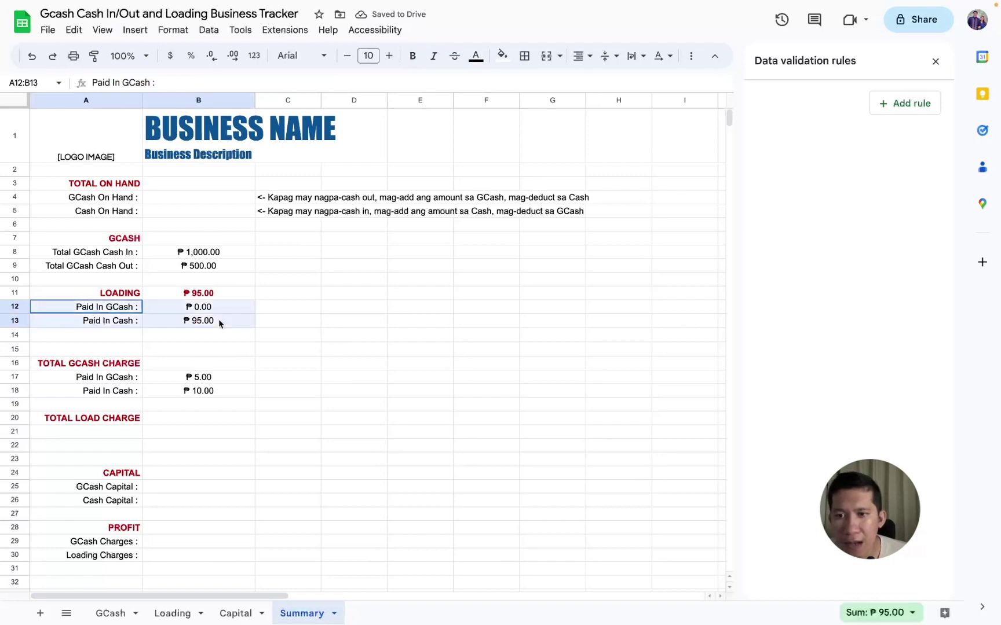
On the Loading sheet, add row 4: today's date, reference 4566, a customer name, 100, paid in GCash
left_click(230, 612)
left_click(177, 615)
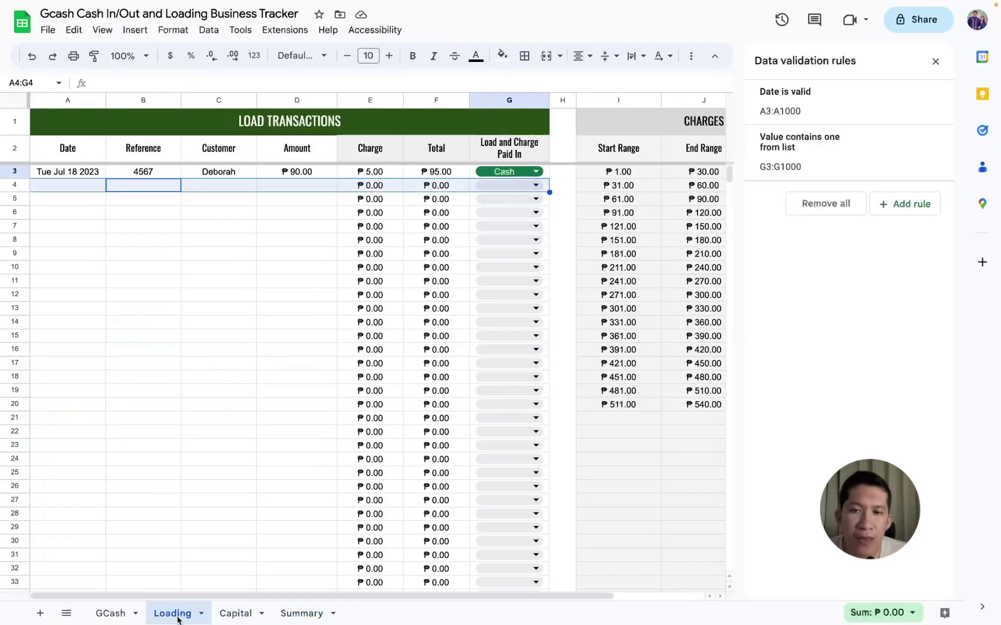
left_click(80, 186)
key("ctrl+semicolon")
key("Tab")
type("4")
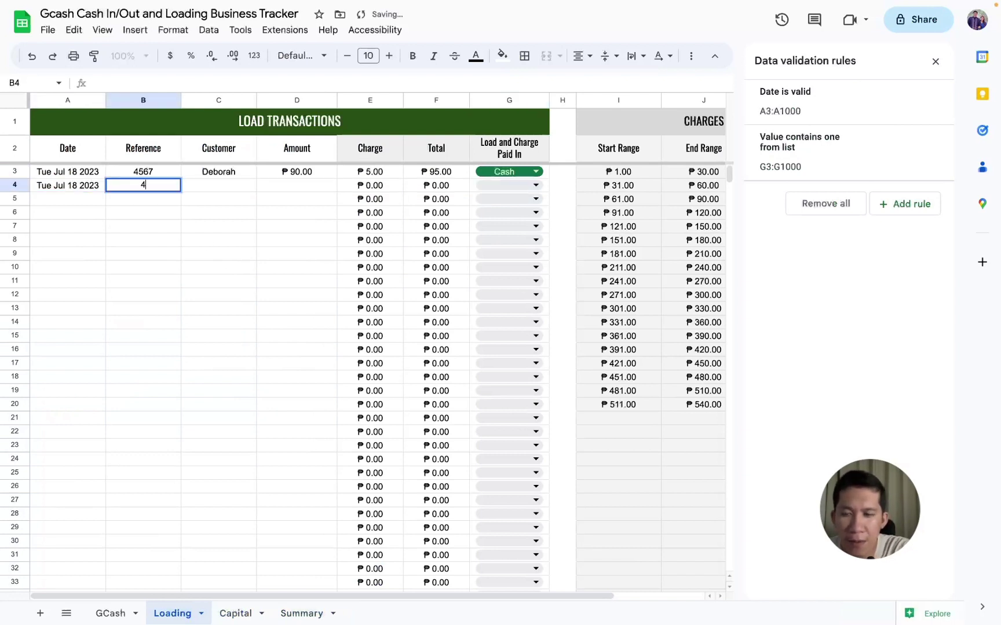
type("566")
key("Tab")
type("Deborah")
key("Tab")
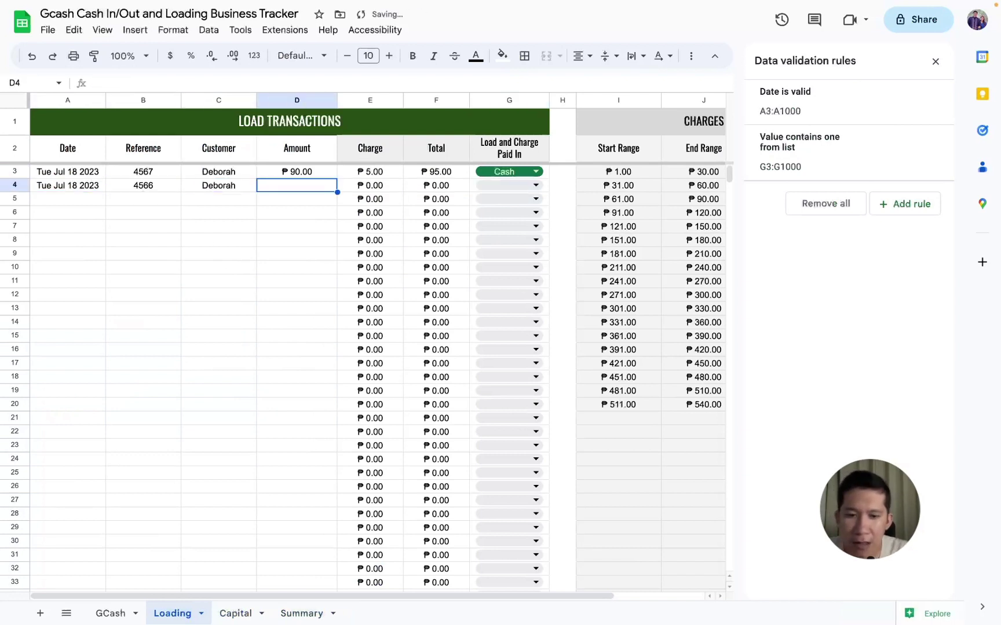
type("100")
key("Tab")
key("Tab")
key("Tab")
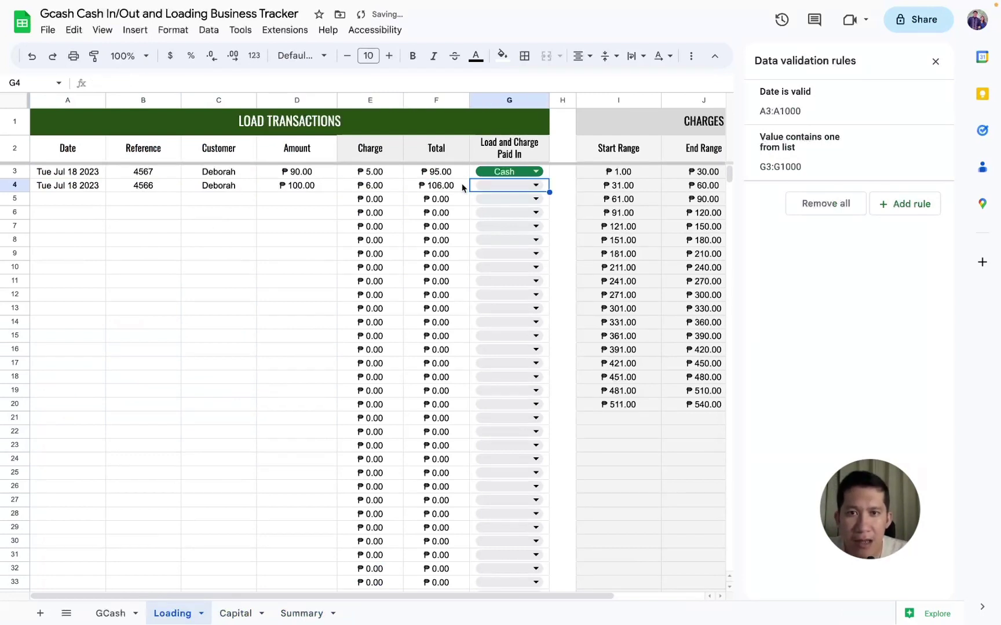
left_click(480, 186)
left_click(489, 225)
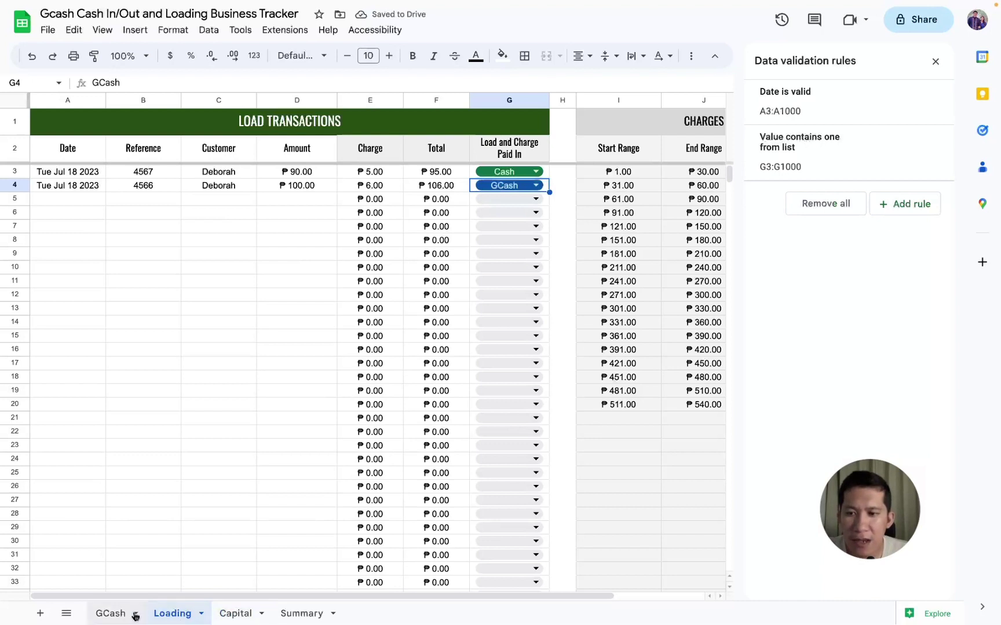
Check the Summary's LOADING total of ₱201.00 and its paid-in amounts
left_click(285, 615)
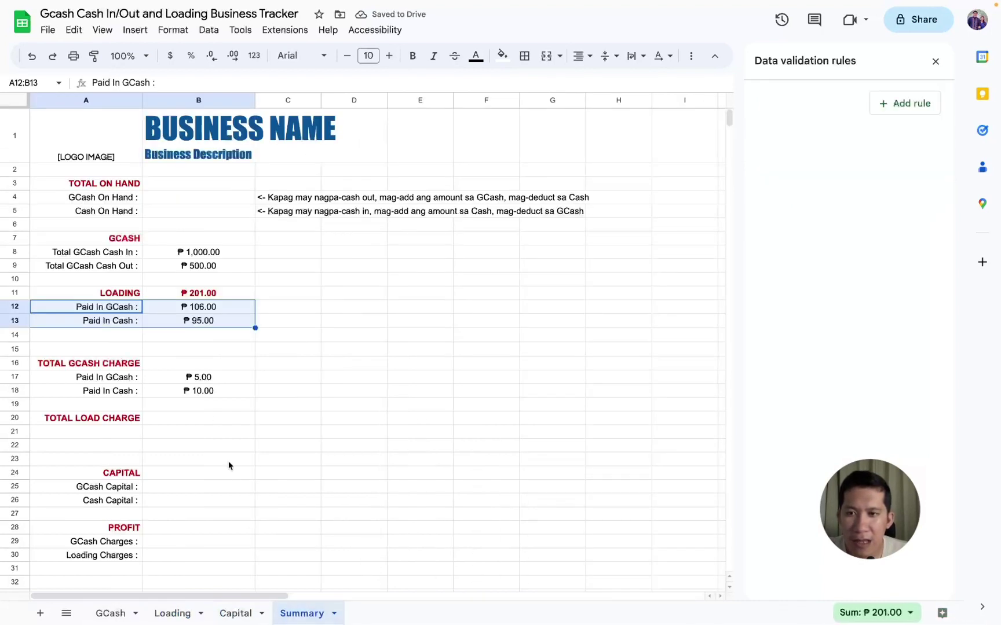
left_click(197, 298)
left_click_drag(198, 307, 205, 322)
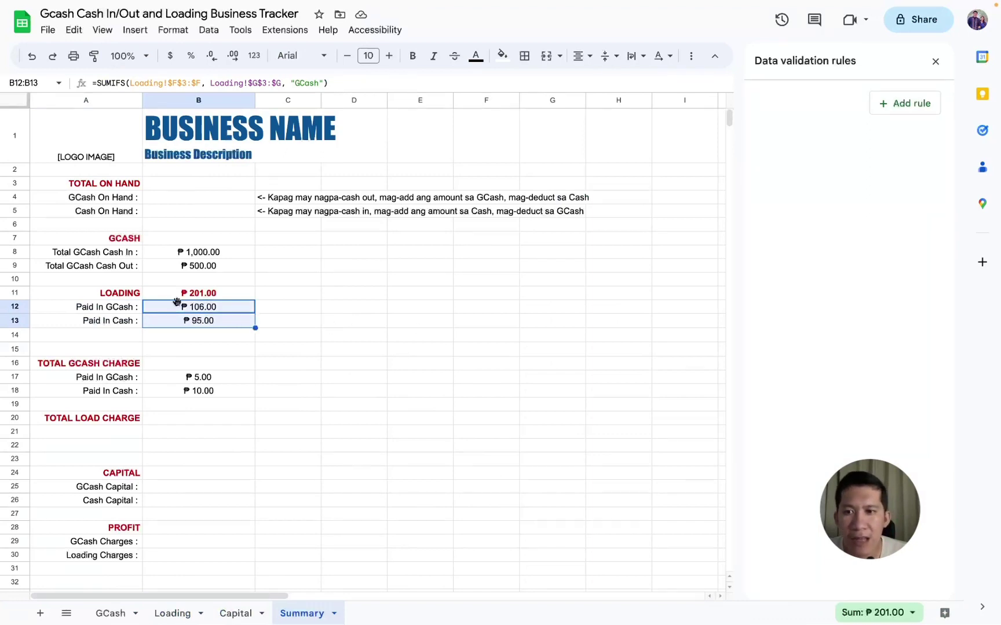
left_click_drag(132, 309, 187, 322)
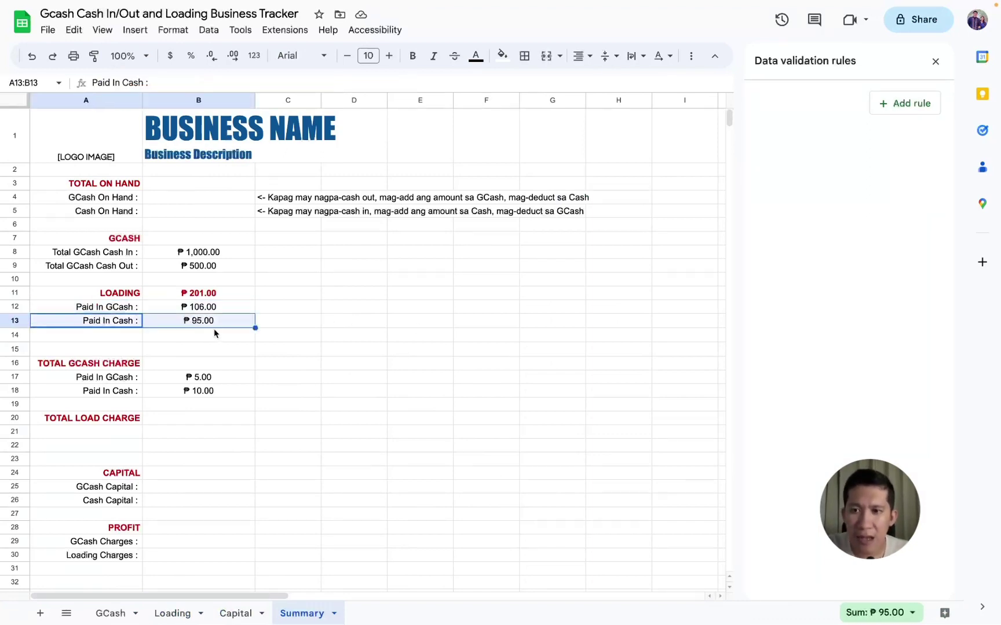
Enter =SUM(GCash!$F$3:$F) as the TOTAL GCASH CHARGE total, giving ₱15.00
left_click(191, 377)
left_click(107, 366)
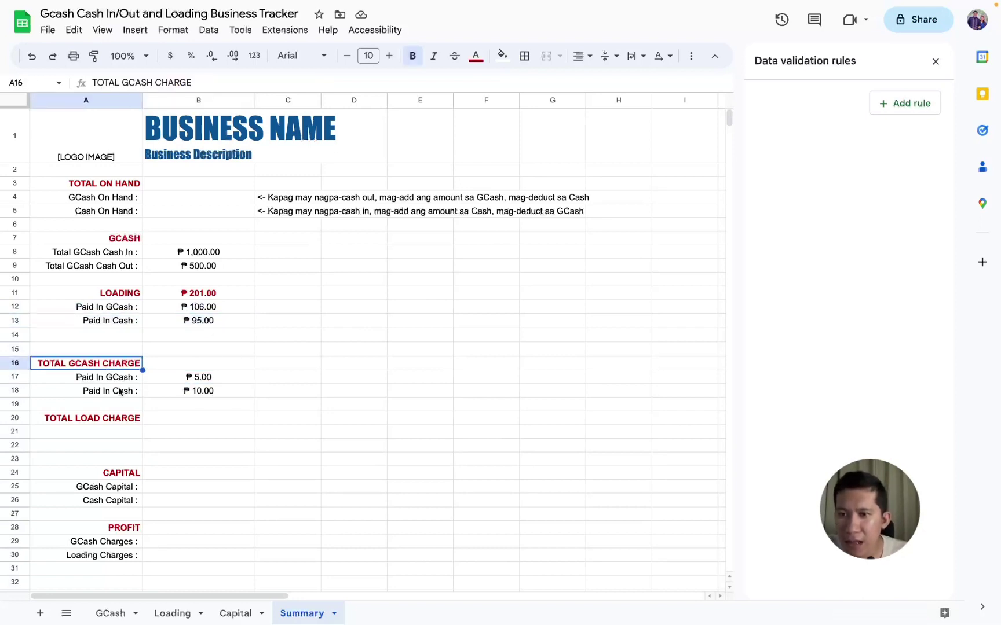
left_click(191, 364)
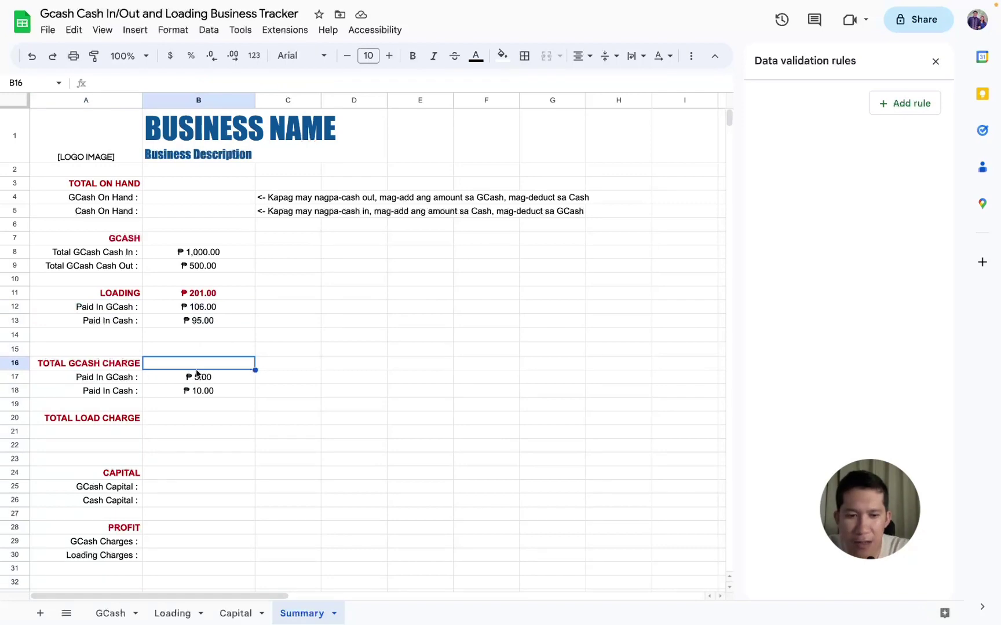
type("=SUM(")
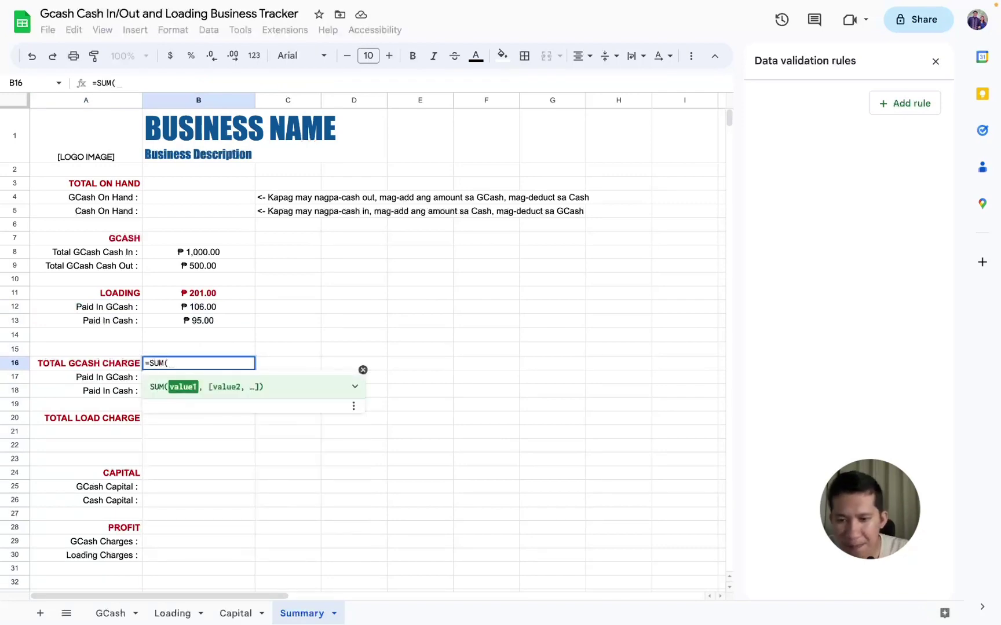
left_click(121, 612)
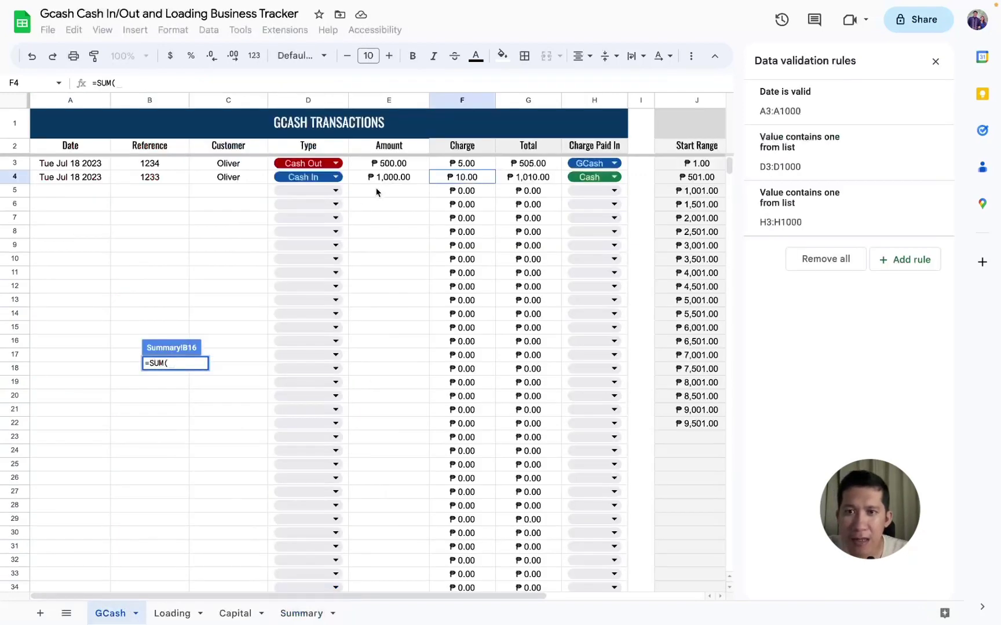
left_click(446, 165)
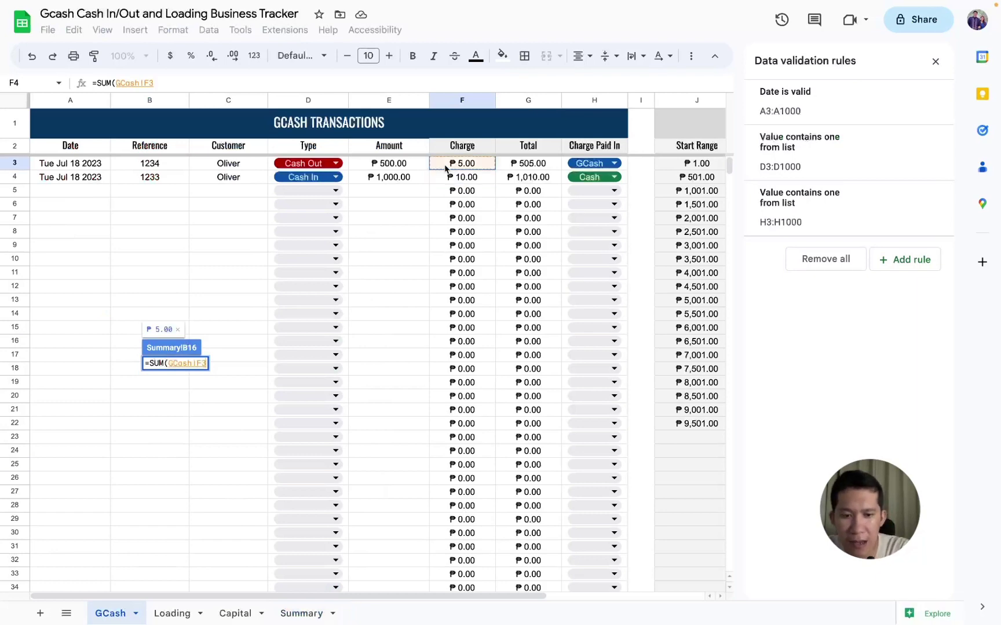
type(":$F")
key("F4")
key("Return")
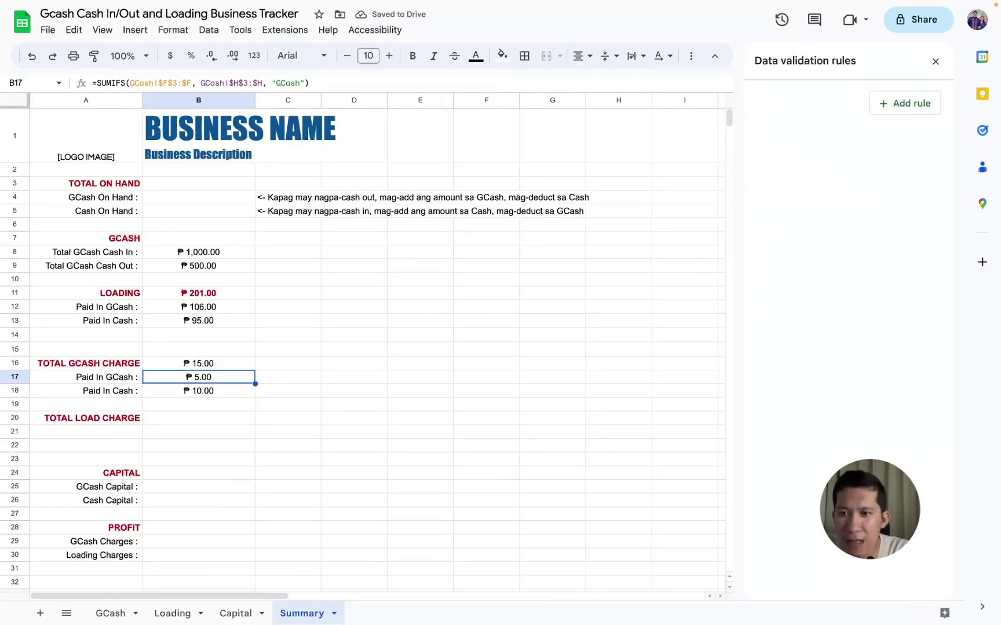
Paste the LOADING total's format only onto the charge total, making it bold red
left_click(86, 363)
key("ctrl+c")
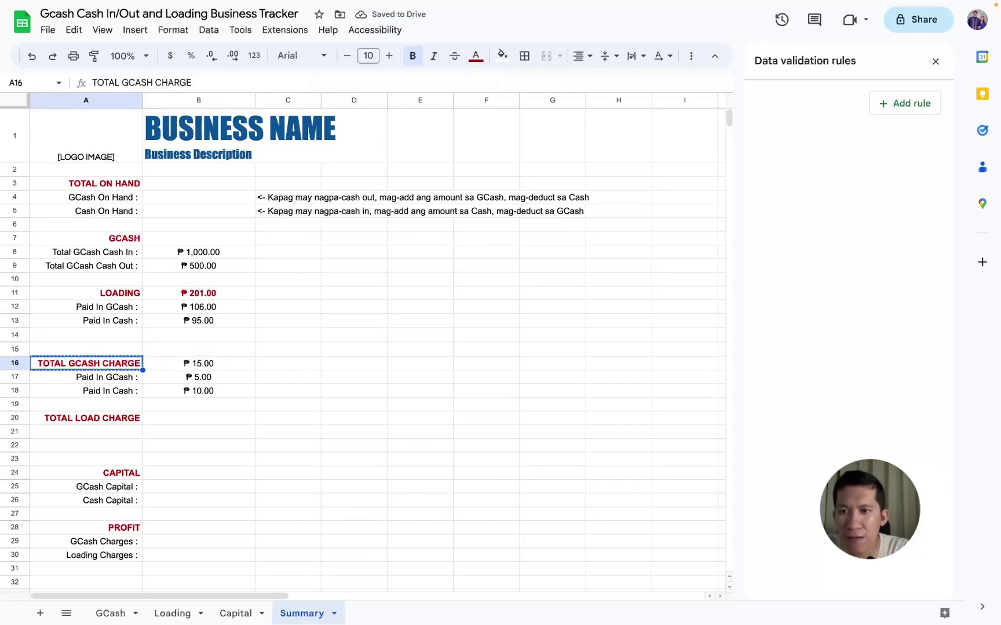
key("Down")
key("Up")
key("Right")
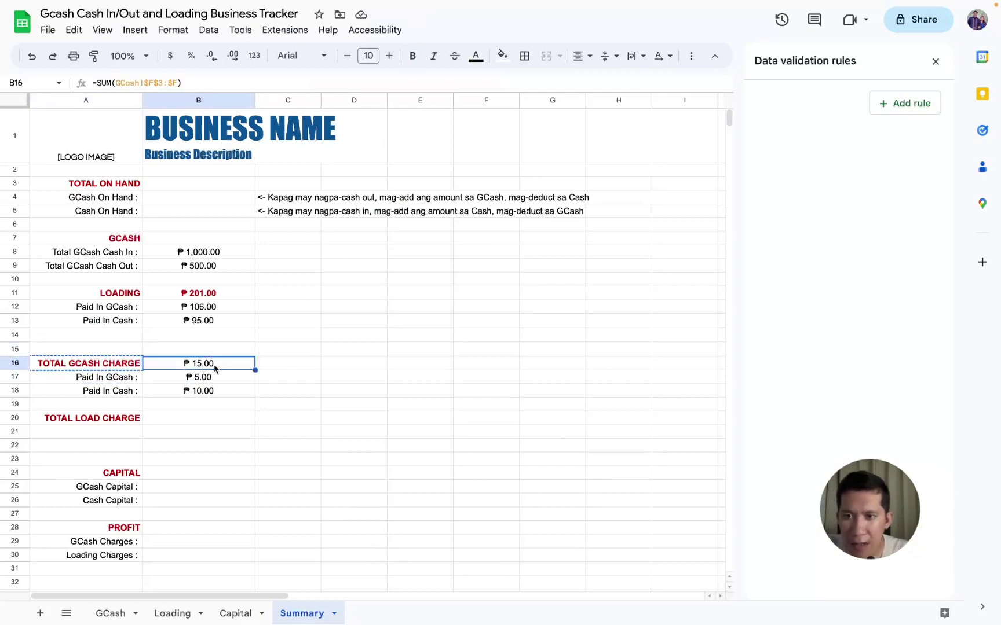
right_click(213, 366)
mouse_move(265, 249)
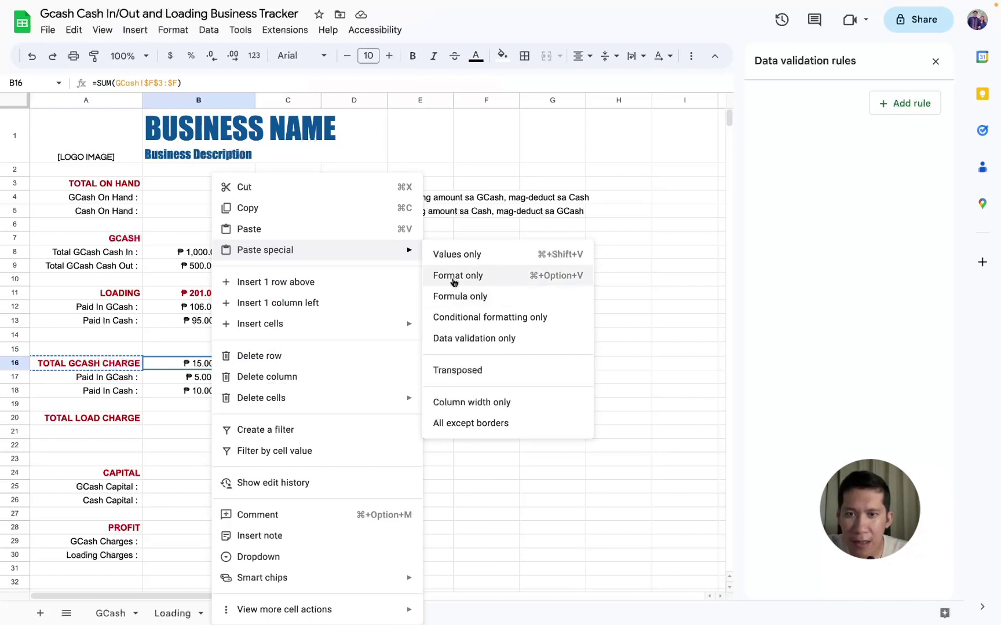
left_click(454, 277)
key("ctrl+z")
left_click(203, 295)
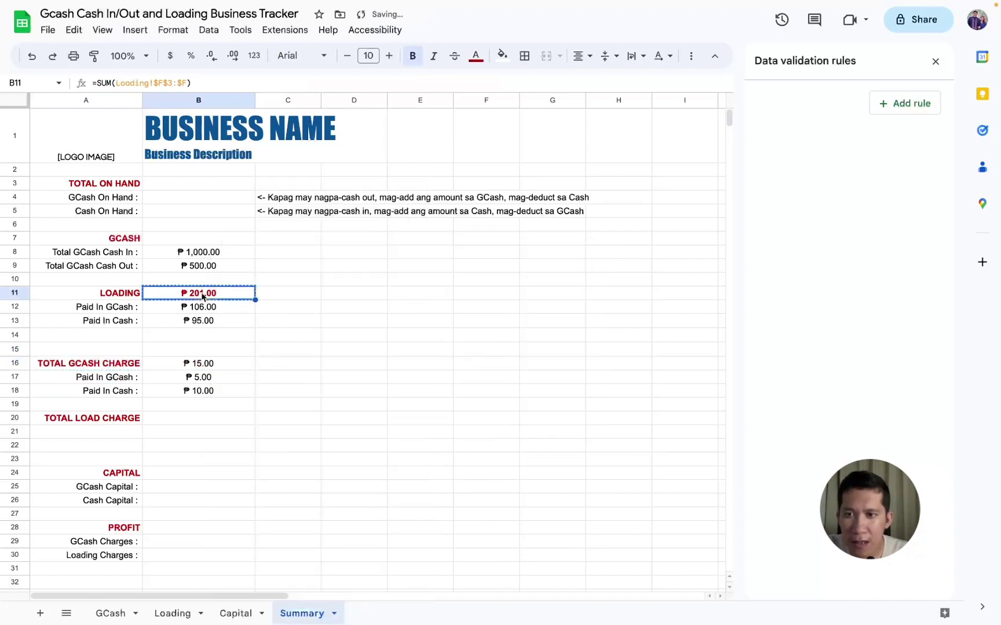
right_click(198, 366)
left_click(452, 401)
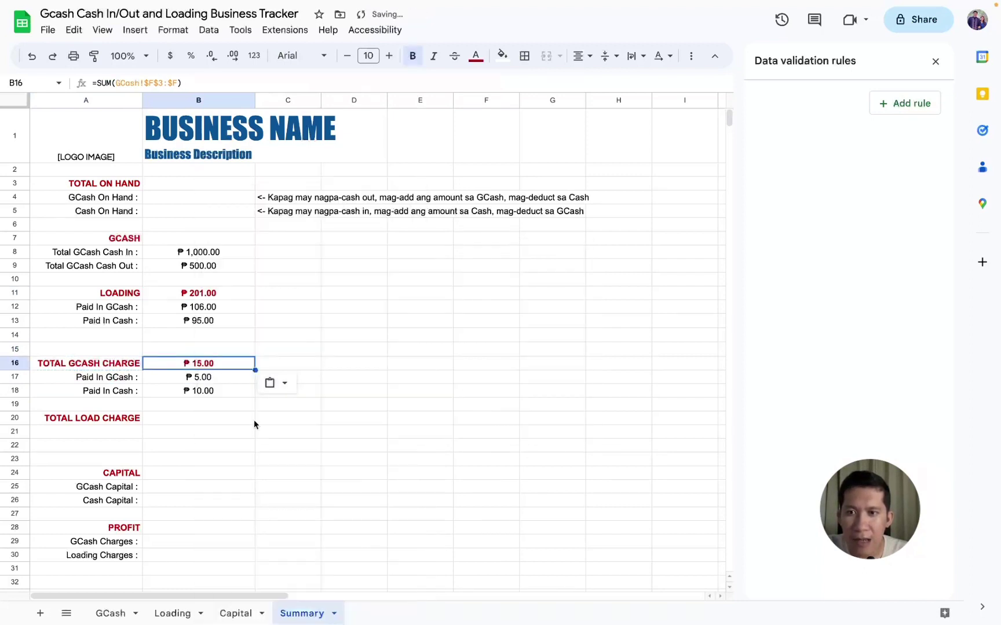
left_click(253, 420)
Delete the empty TOTAL LOAD CHARGE rows 20–23
left_click(119, 433)
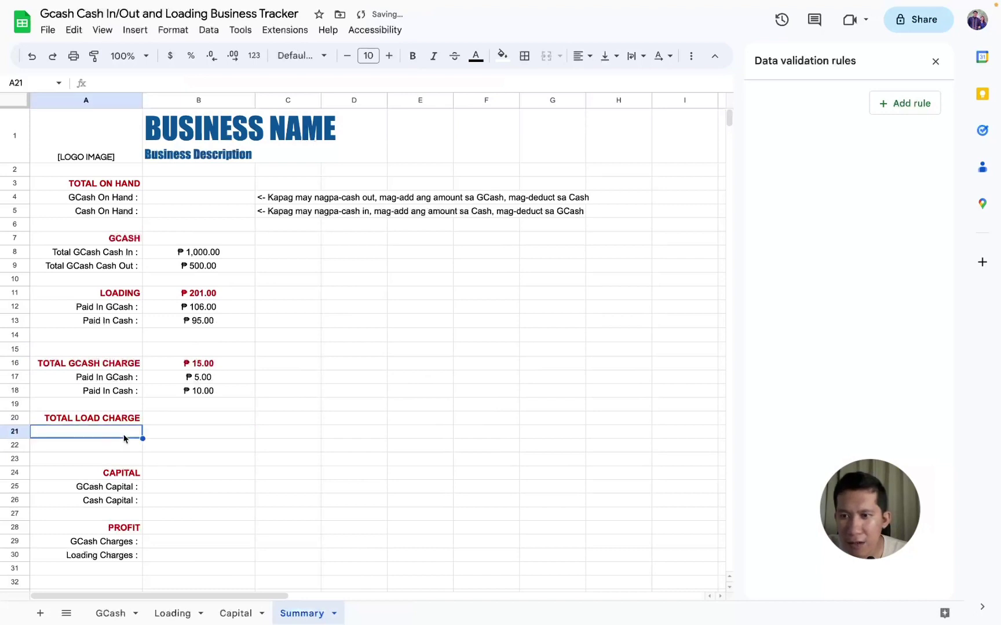
left_click_drag(16, 418, 15, 458)
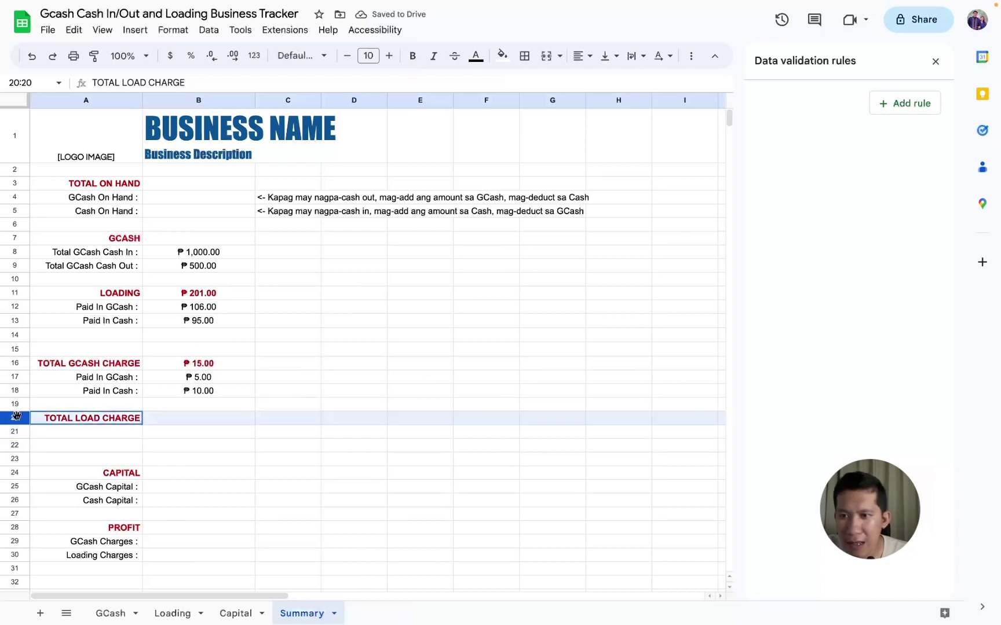
right_click(16, 458)
left_click(69, 262)
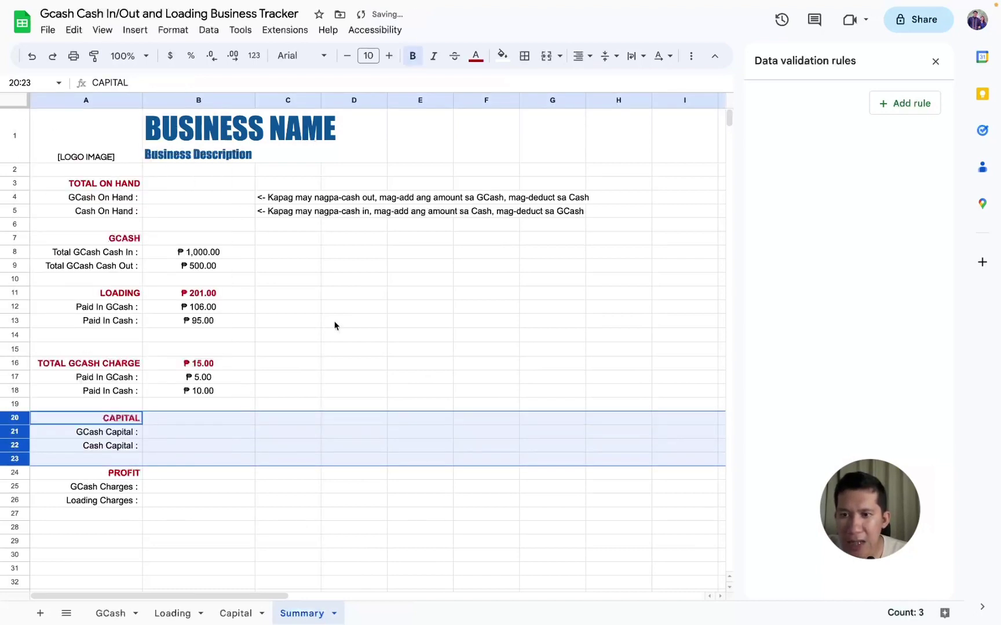
left_click(335, 326)
Enter =SUM(Capital!$B$3:$C) in B20 for the ₱20,000.00 CAPITAL total
left_click(171, 419)
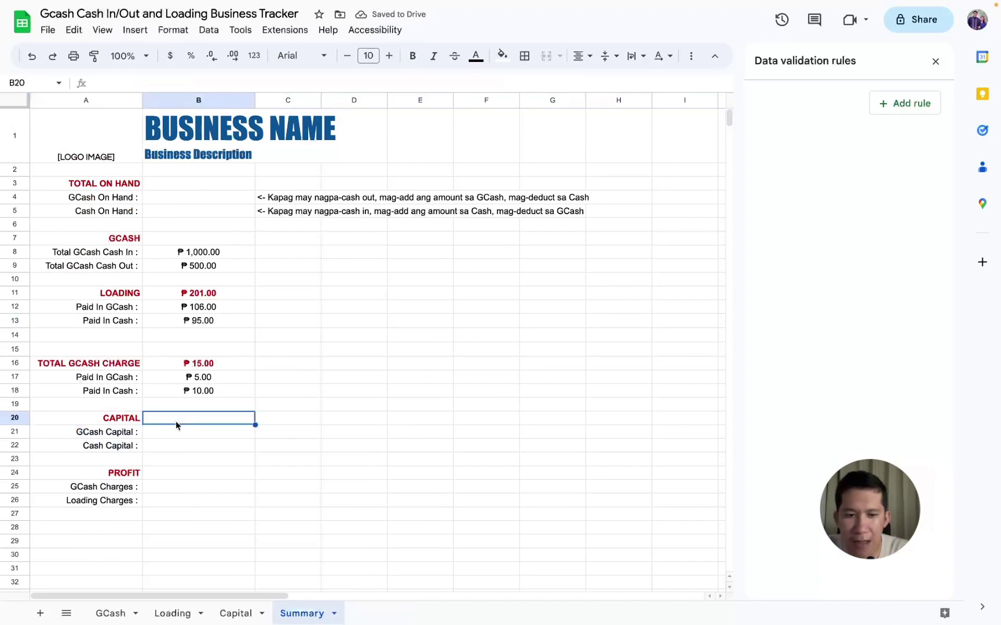
type("=SUM(")
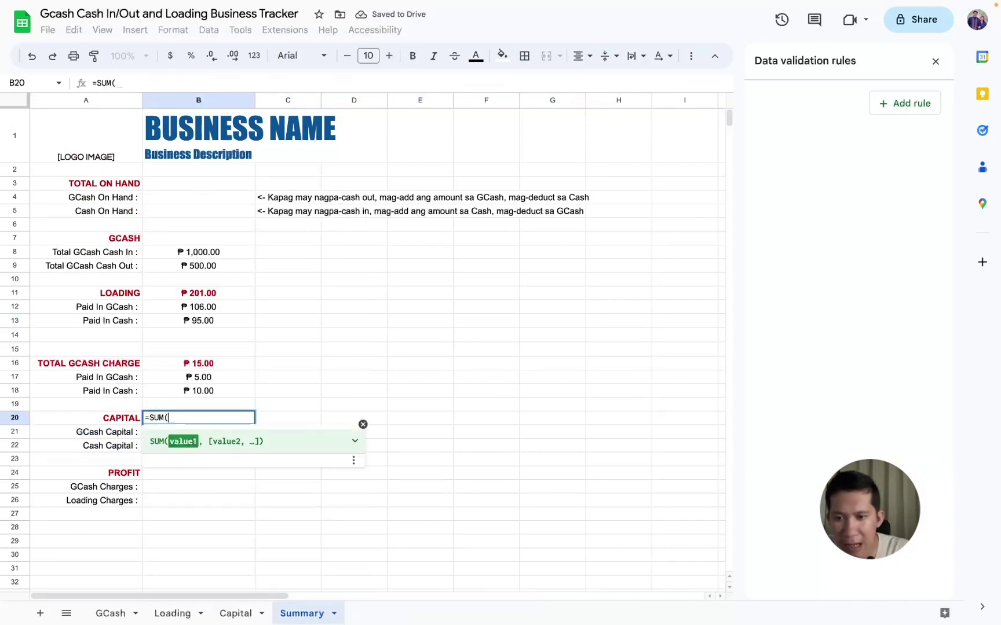
left_click(252, 613)
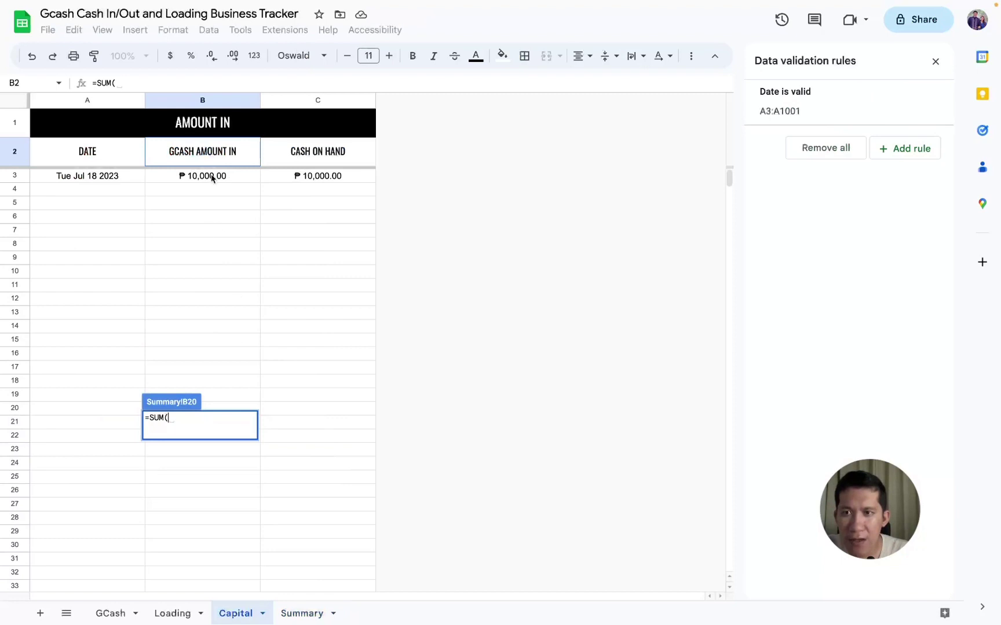
left_click_drag(212, 178, 313, 177)
key("F4")
key("BackSpace")
key("BackSpace")
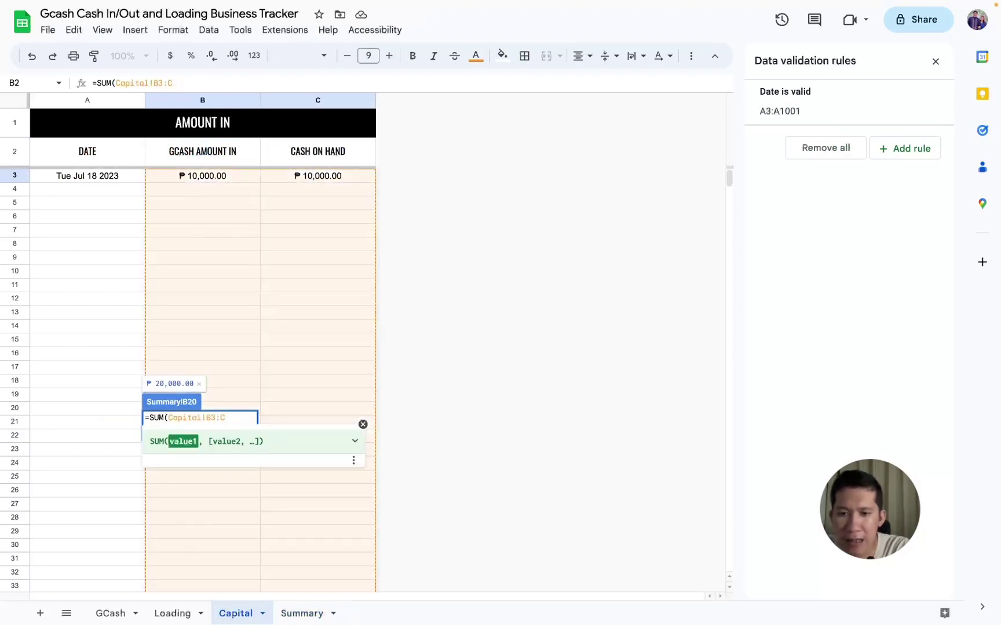
type(")")
key("Return")
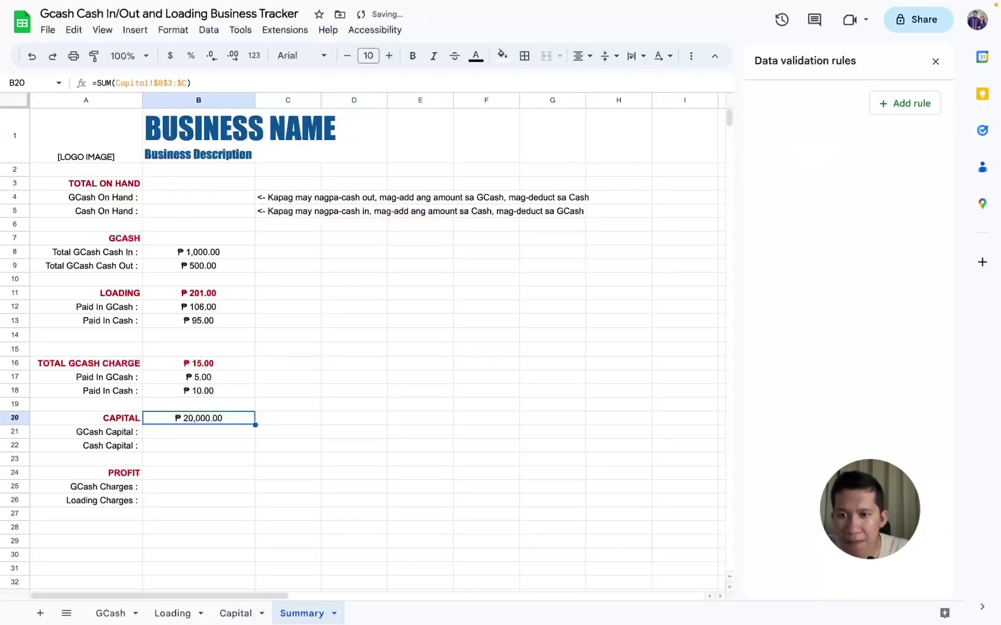
Paste only the bold red formatting from the TOTAL GCASH CHARGE cell onto B20
left_click(219, 362)
key("ctrl+c")
left_click(219, 417)
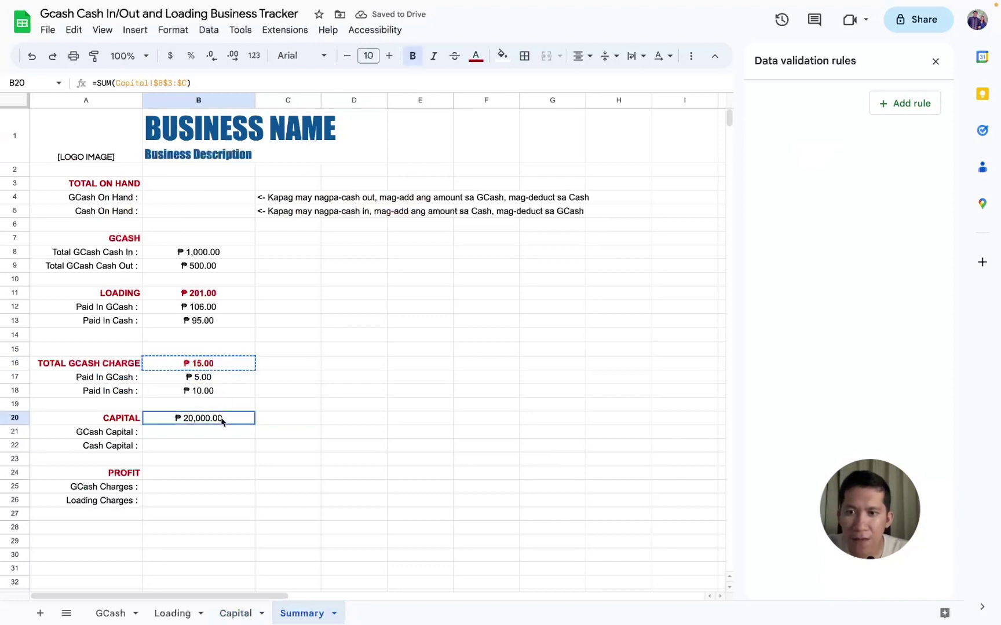
right_click(220, 417)
mouse_move(327, 250)
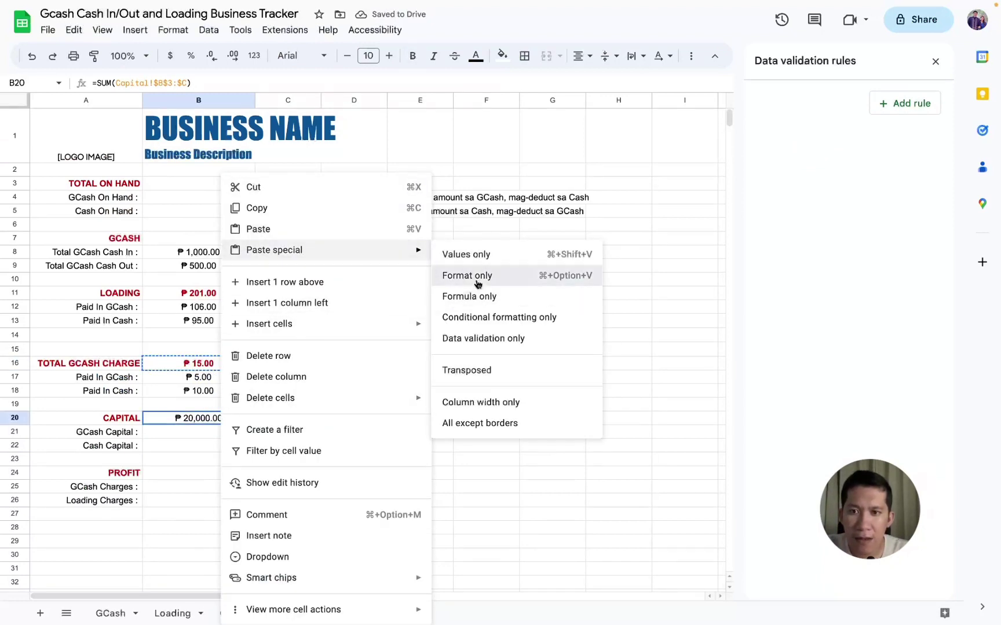
left_click(476, 284)
left_click(201, 431)
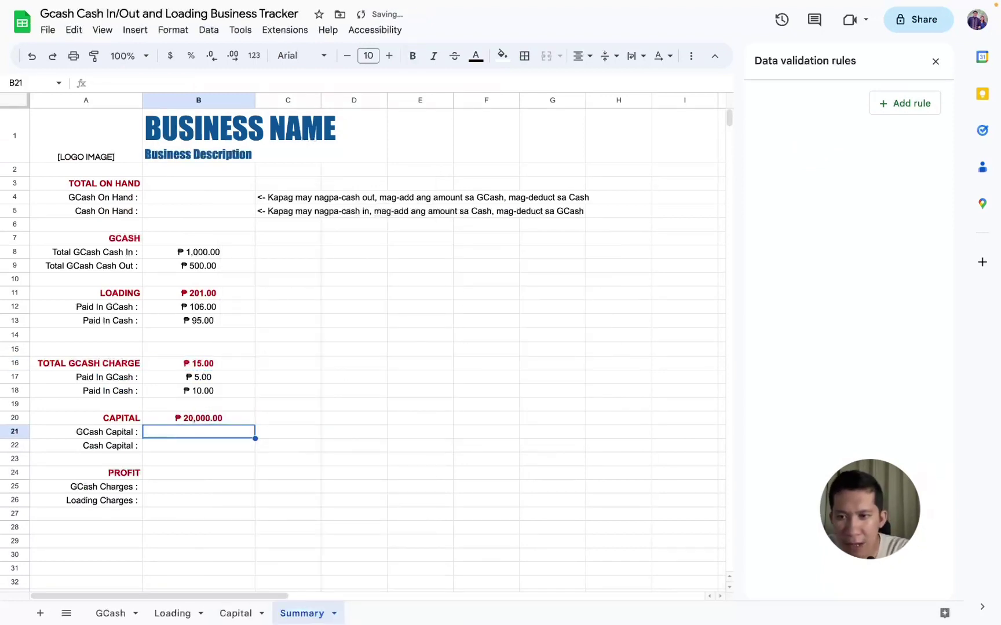
Set GCash Capital to =SUM(Capital!$B$3:$B), giving ₱10,000.00
type("=SUM(")
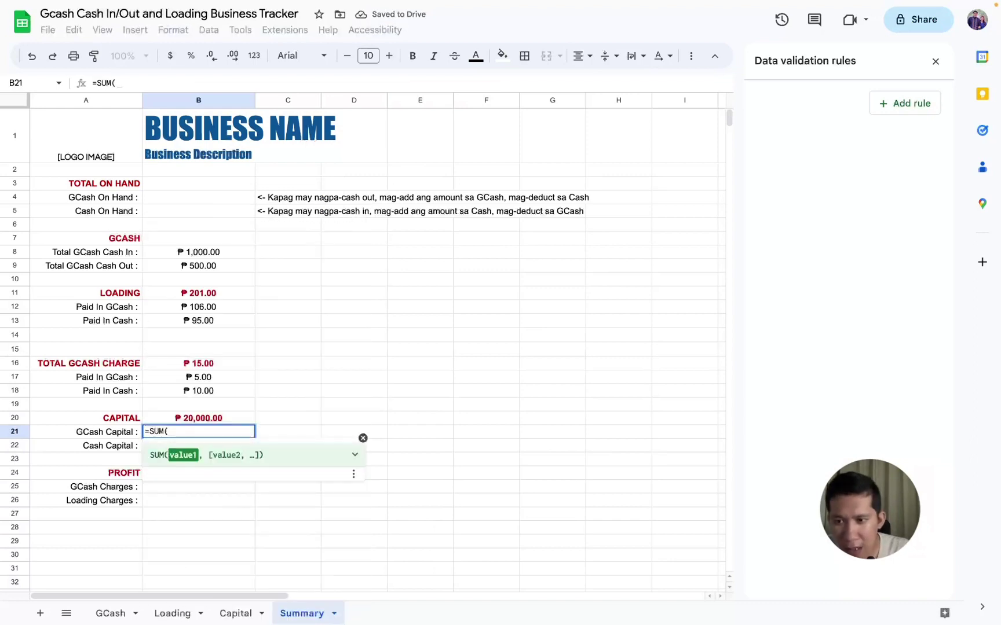
left_click(235, 613)
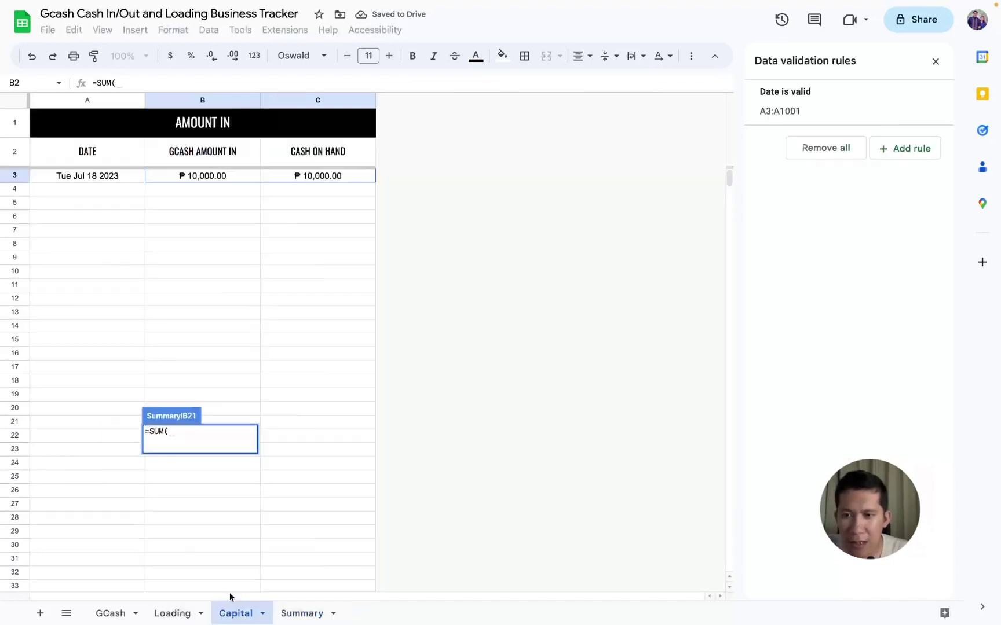
left_click(214, 176)
type(":$")
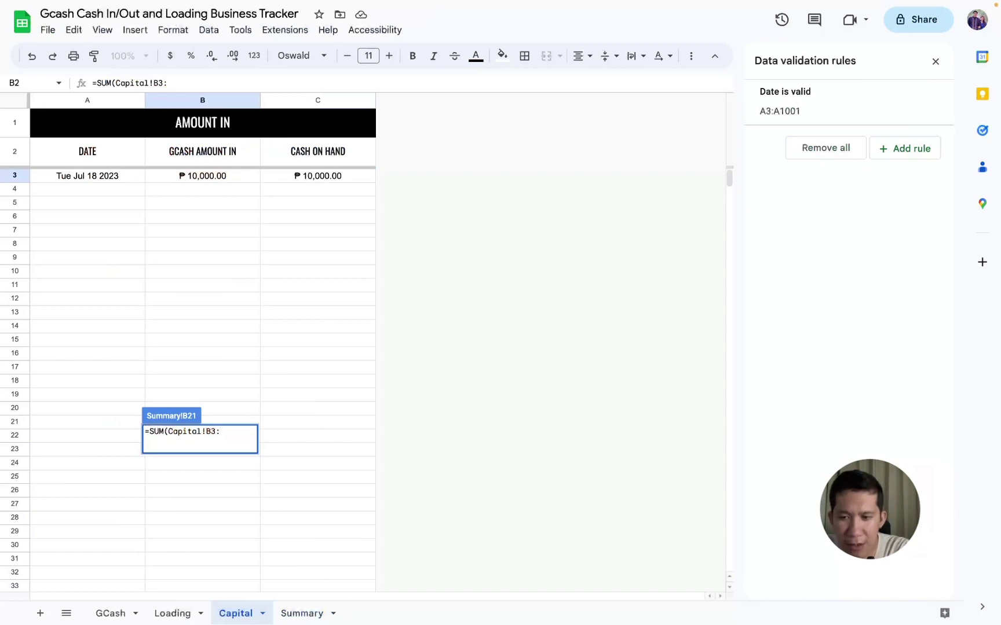
type("B")
key("F4")
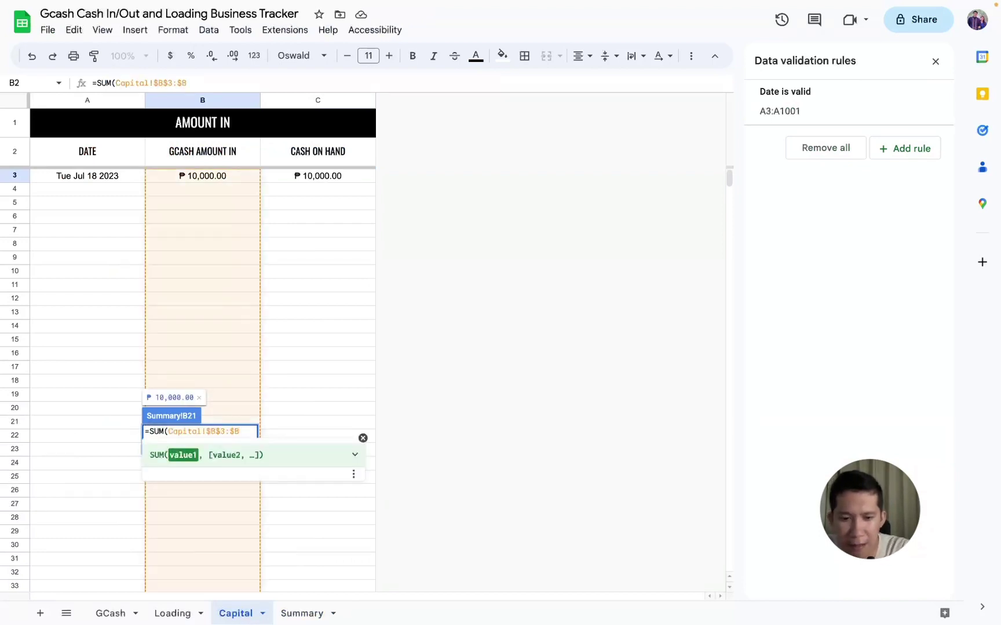
key("Return")
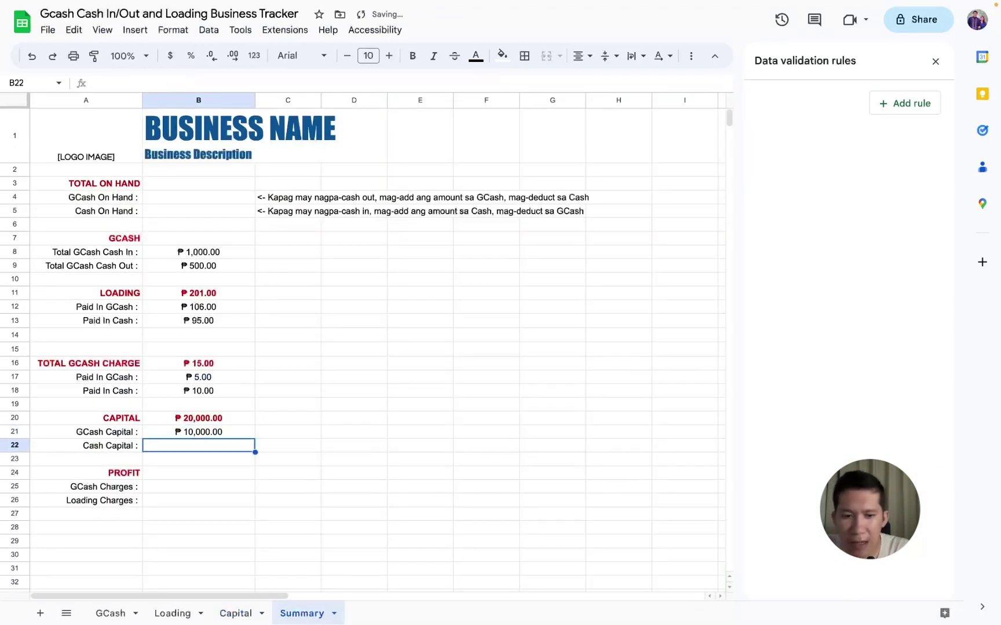
Set Cash Capital to =SUM(Capital!$C$3:$C), giving ₱10,000.00
type("=SUM(")
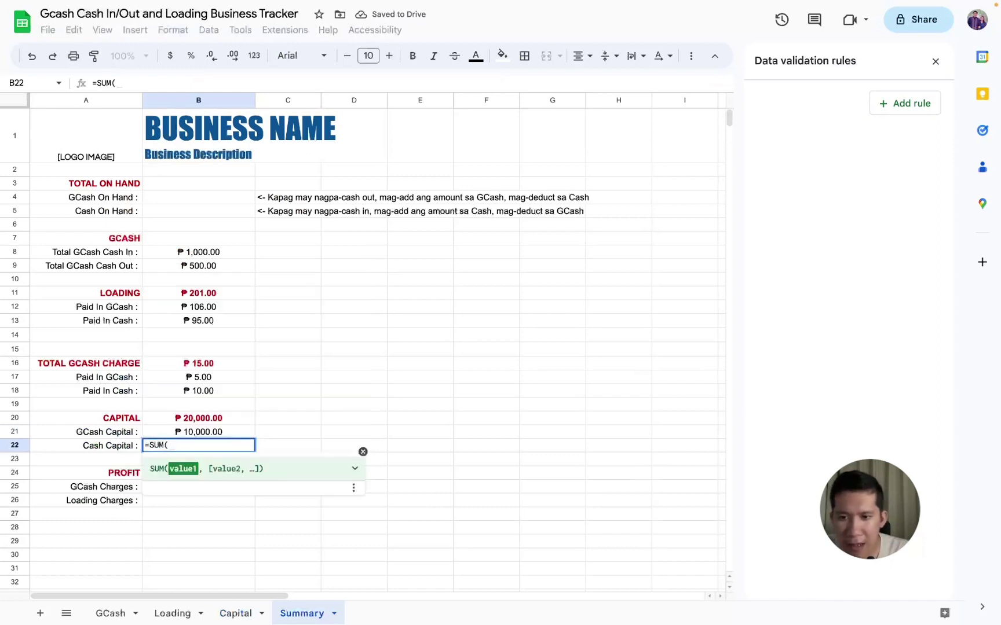
left_click(235, 613)
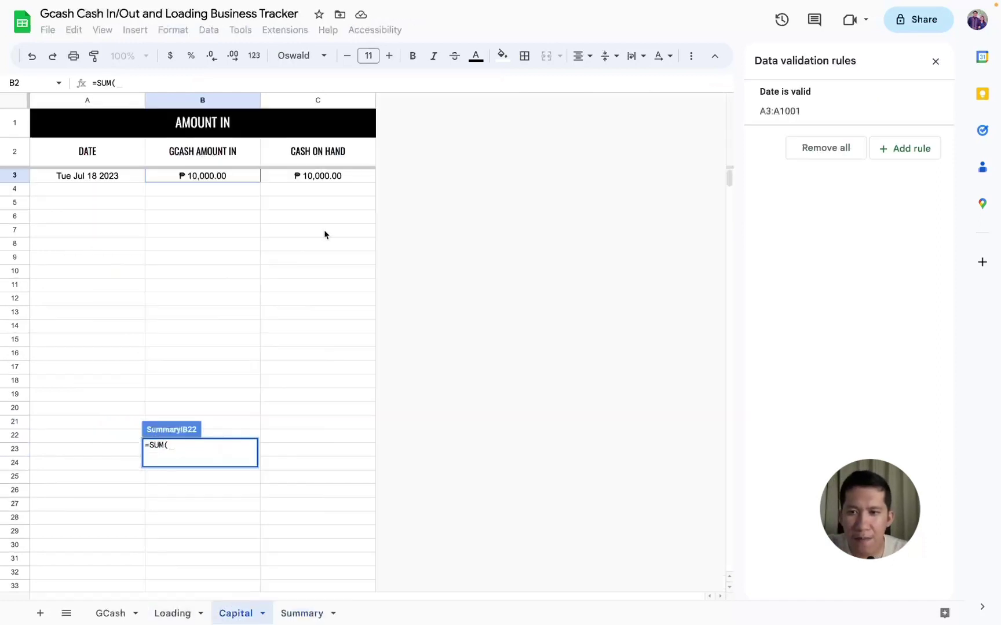
left_click(322, 179)
type(":$")
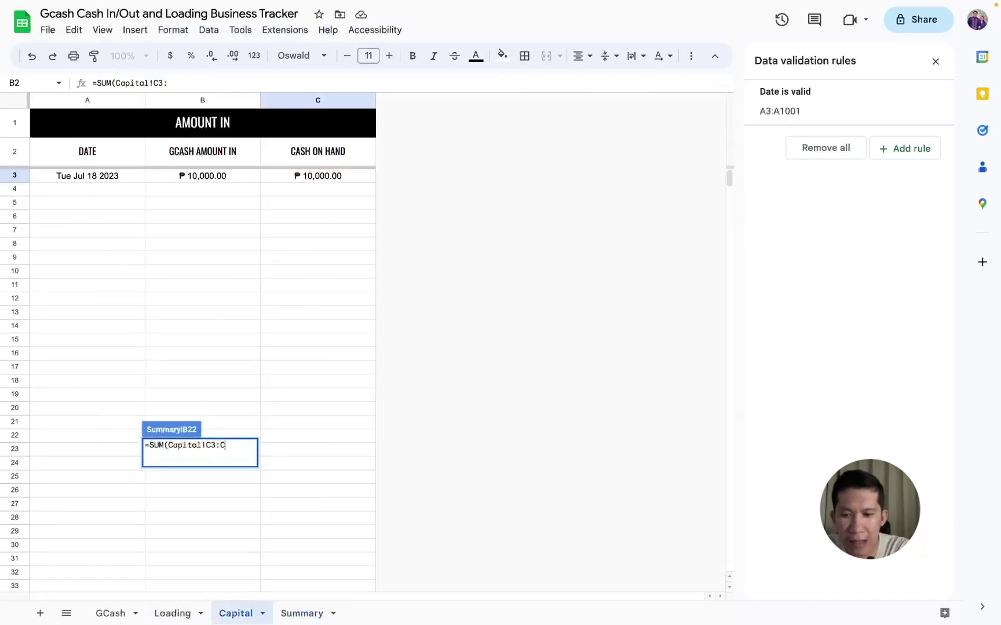
type("C$")
key("F4")
key("Return")
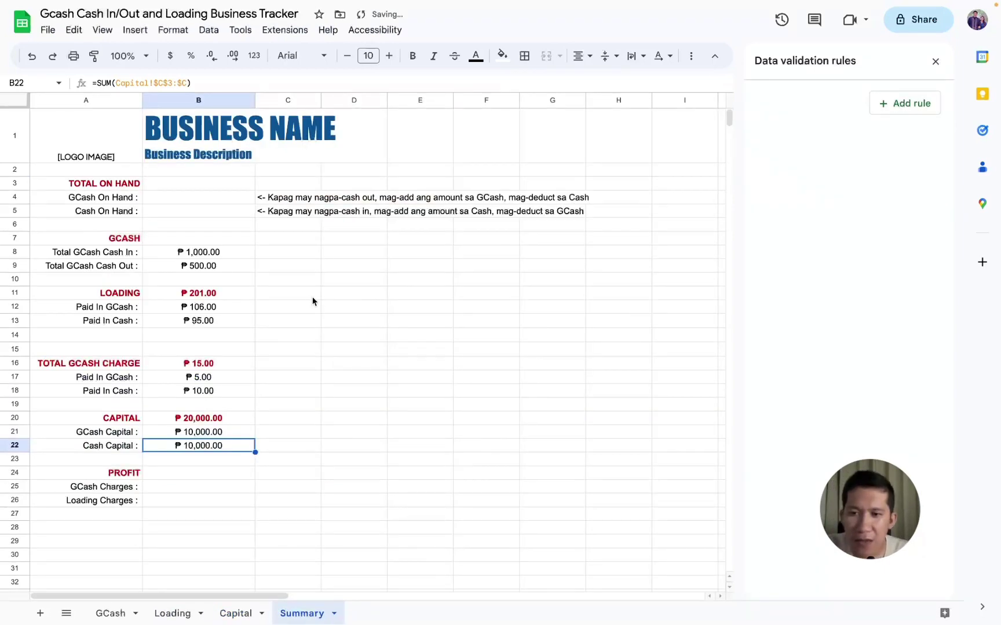
left_click(184, 489)
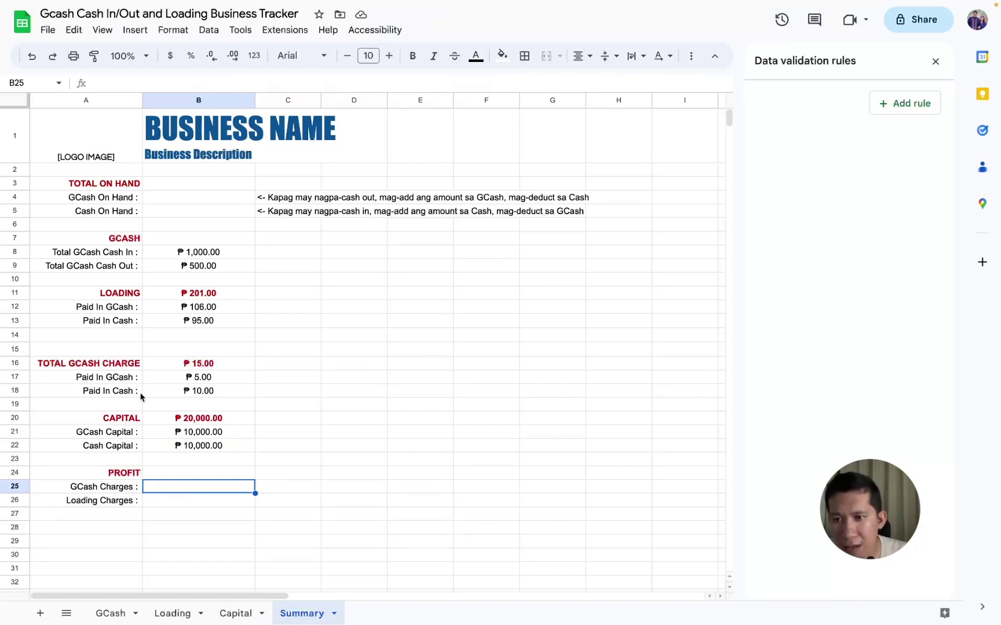
Enter =SUM(GCash!$F$3:$F) + SUM(Loading!E3:E) in the PROFIT cell B24, giving ₱26.00
left_click_drag(130, 365, 180, 399)
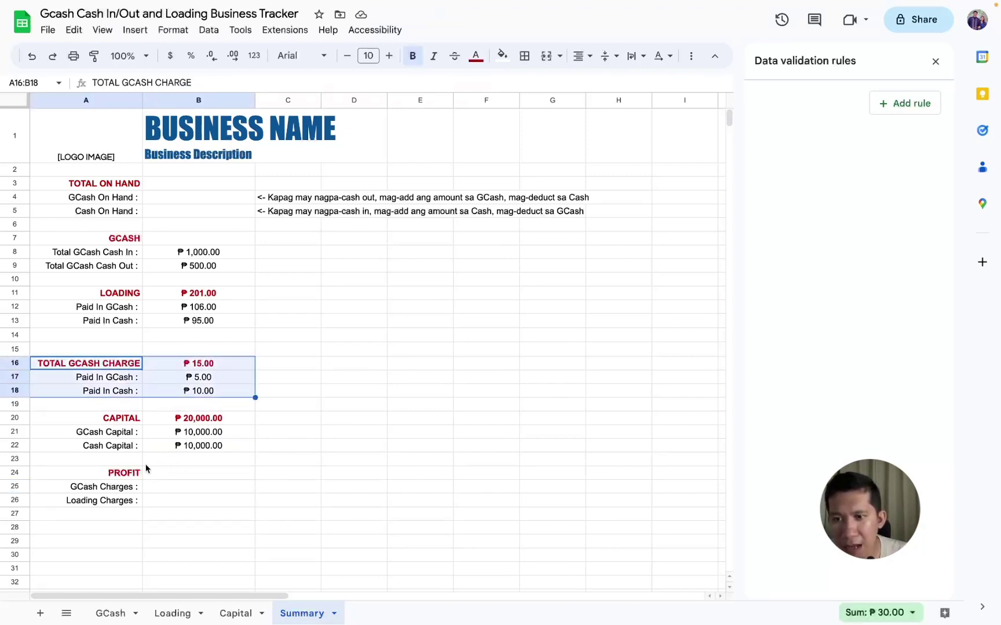
left_click(175, 475)
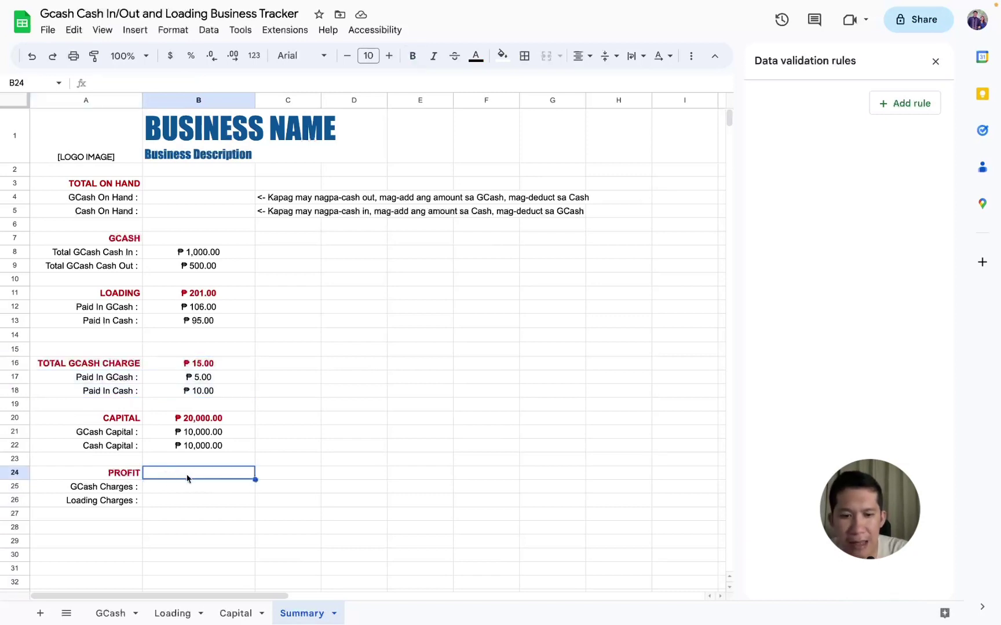
type("=")
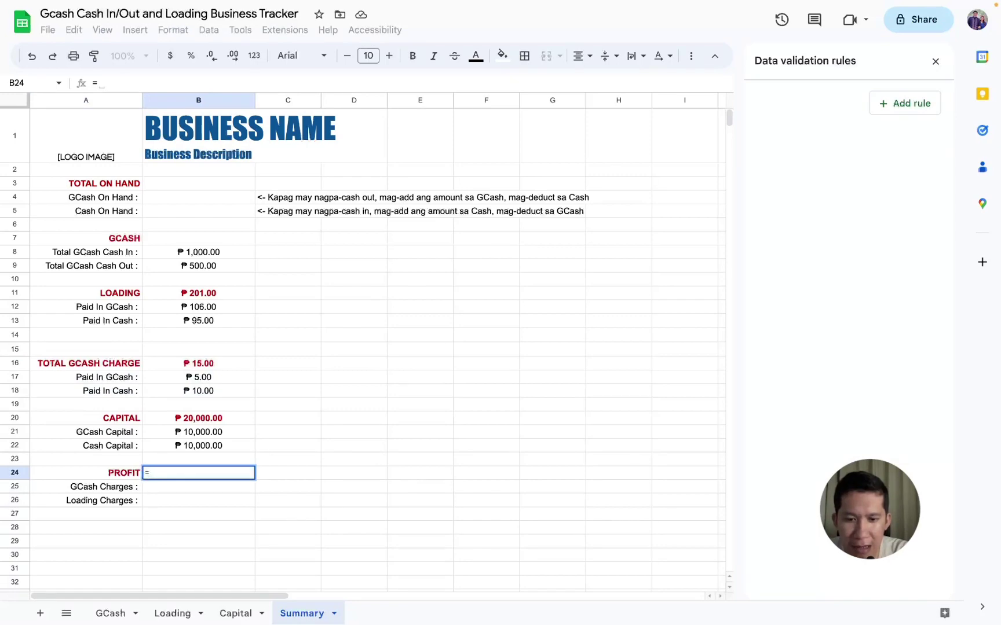
type("SUM(")
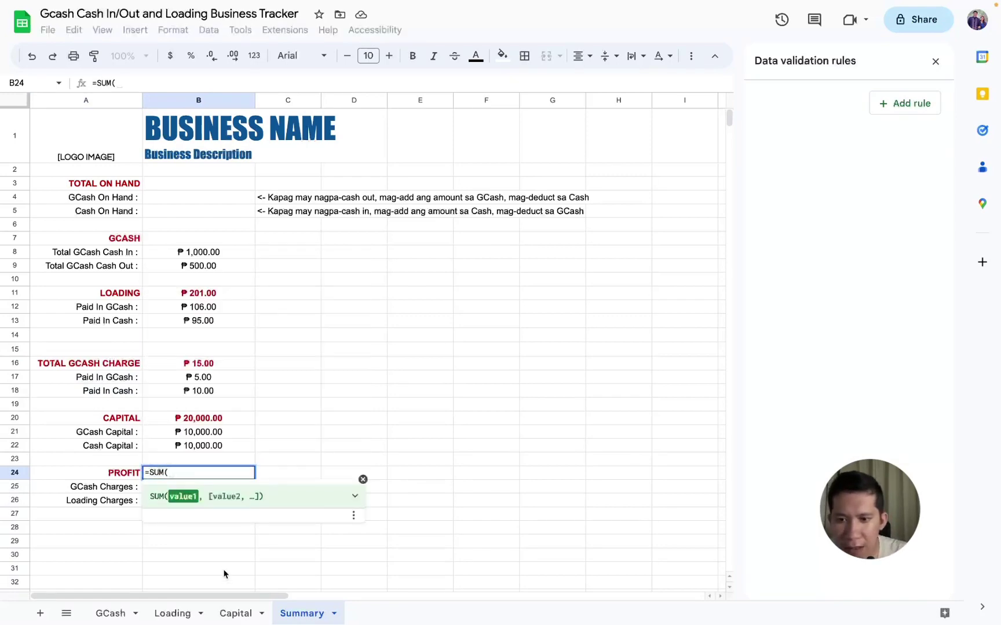
left_click(110, 614)
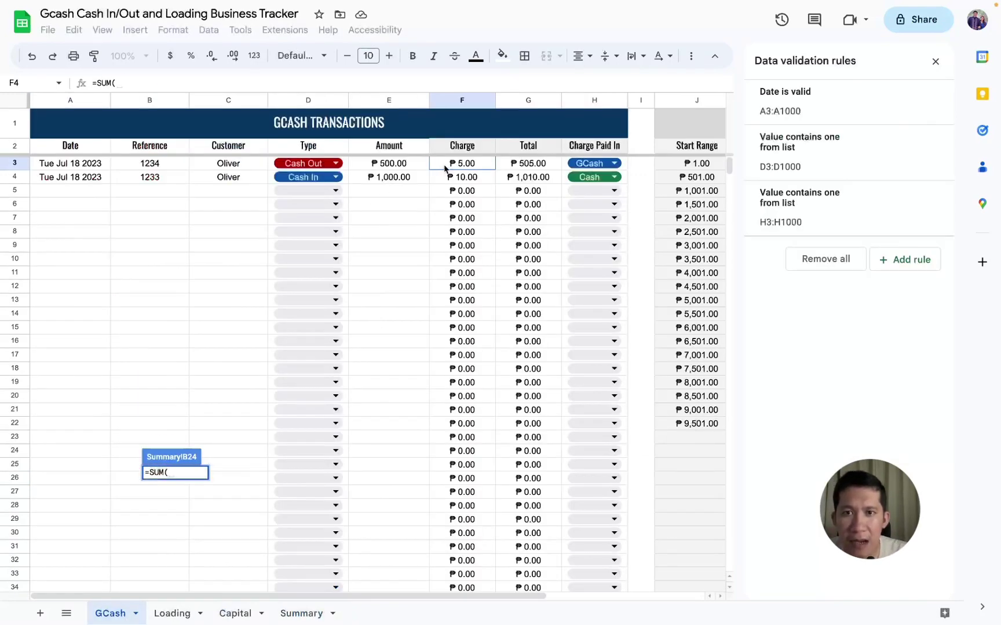
left_click(445, 168)
key("ctrl+shift+Down")
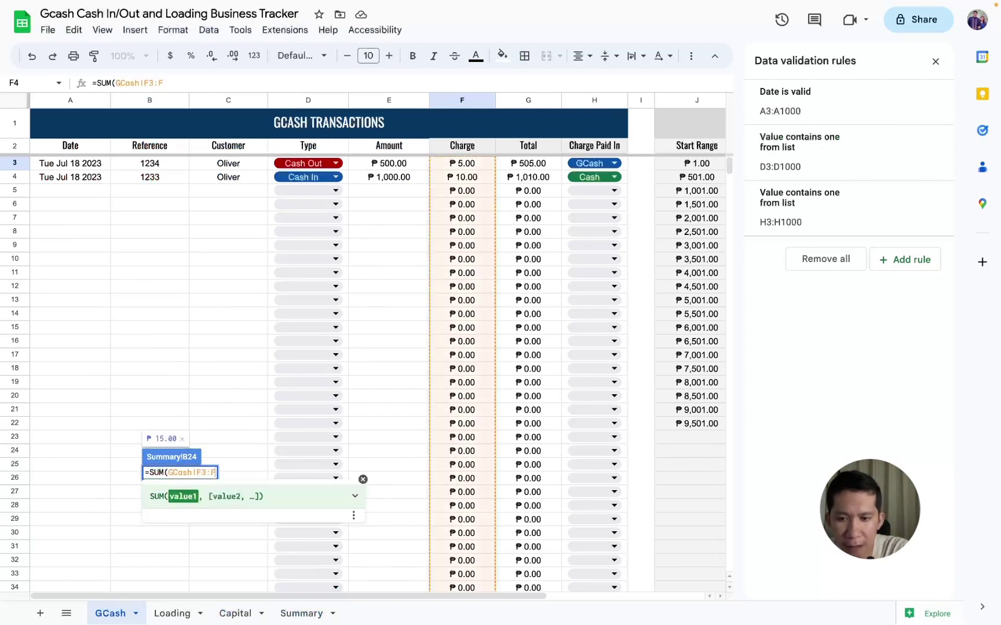
key("F4")
type("$F) + ")
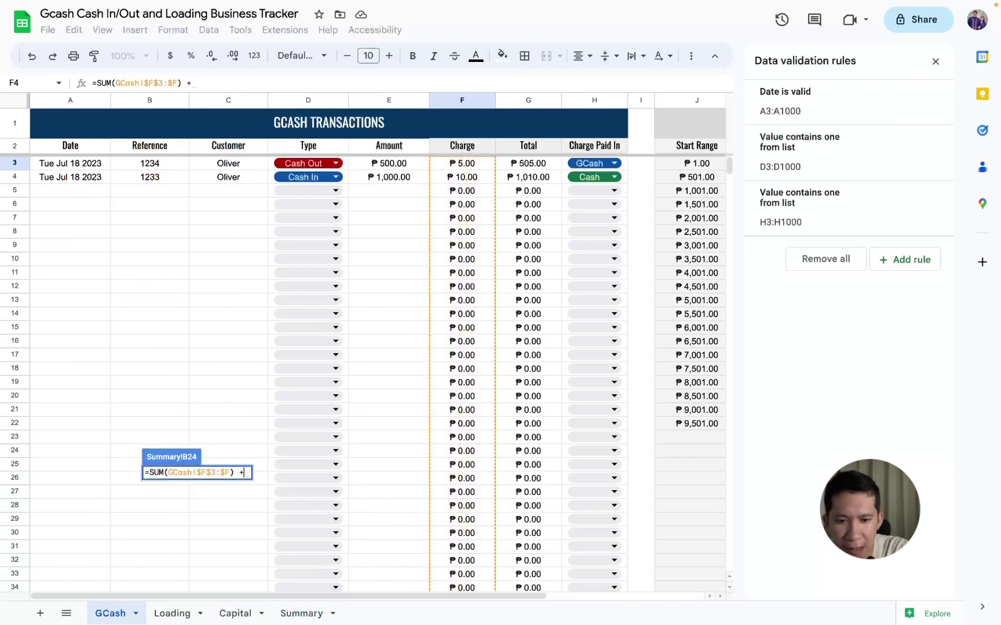
type("SUM(")
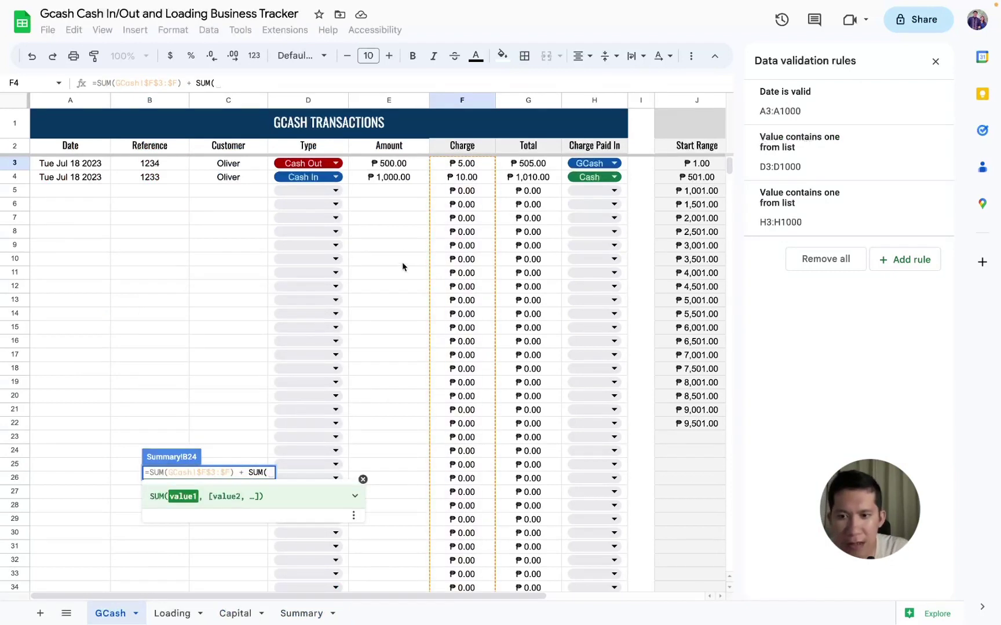
left_click(234, 613)
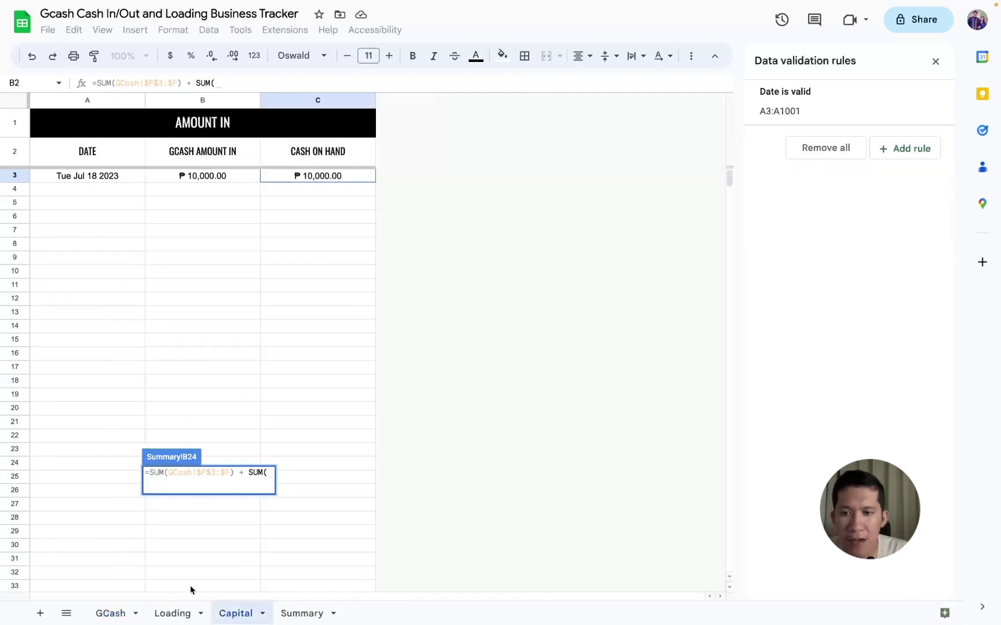
left_click(172, 613)
left_click(361, 174)
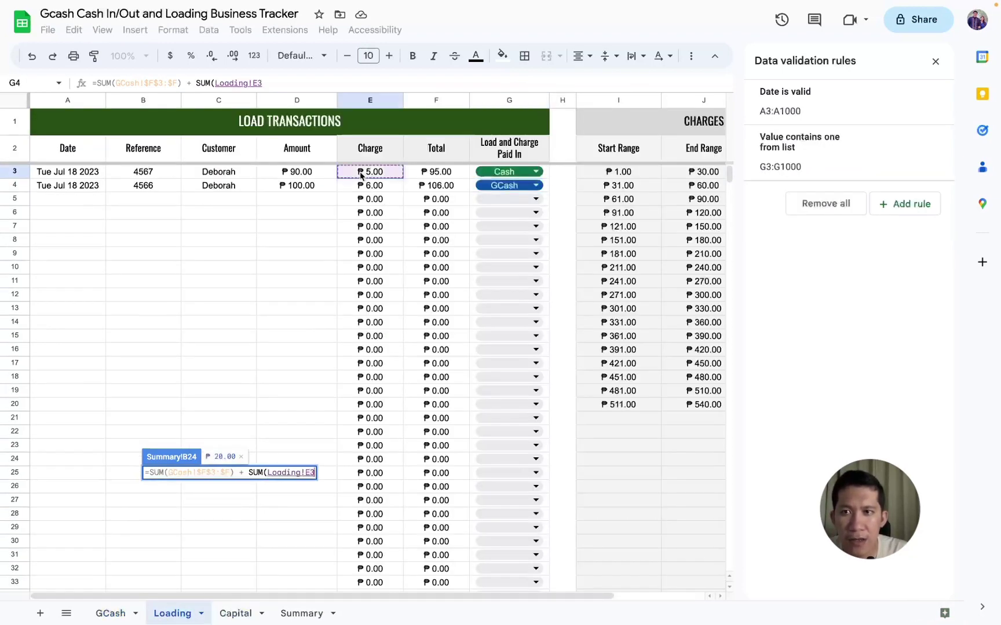
type(":E")
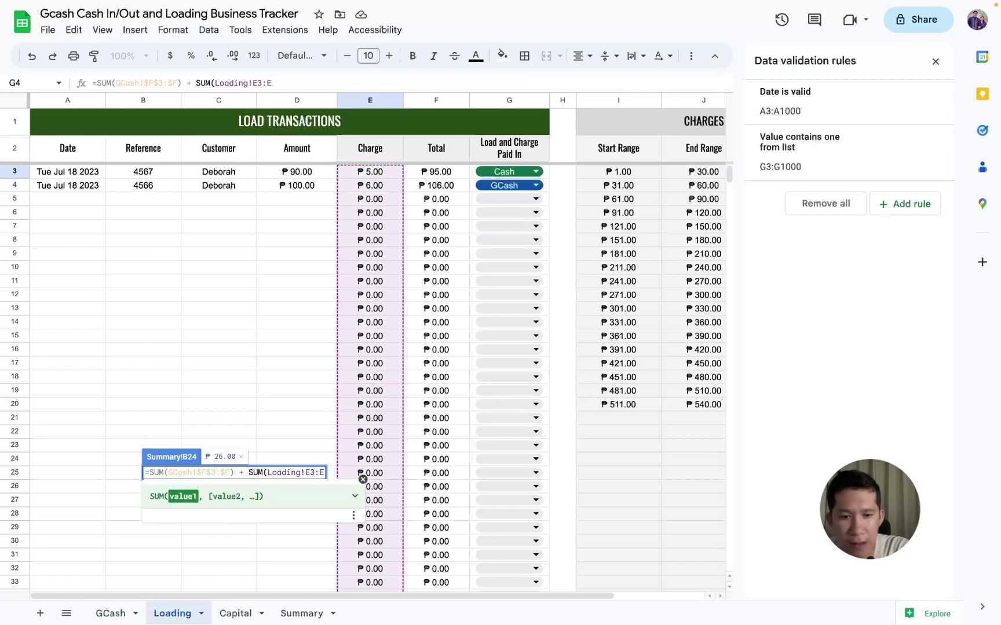
key("Return")
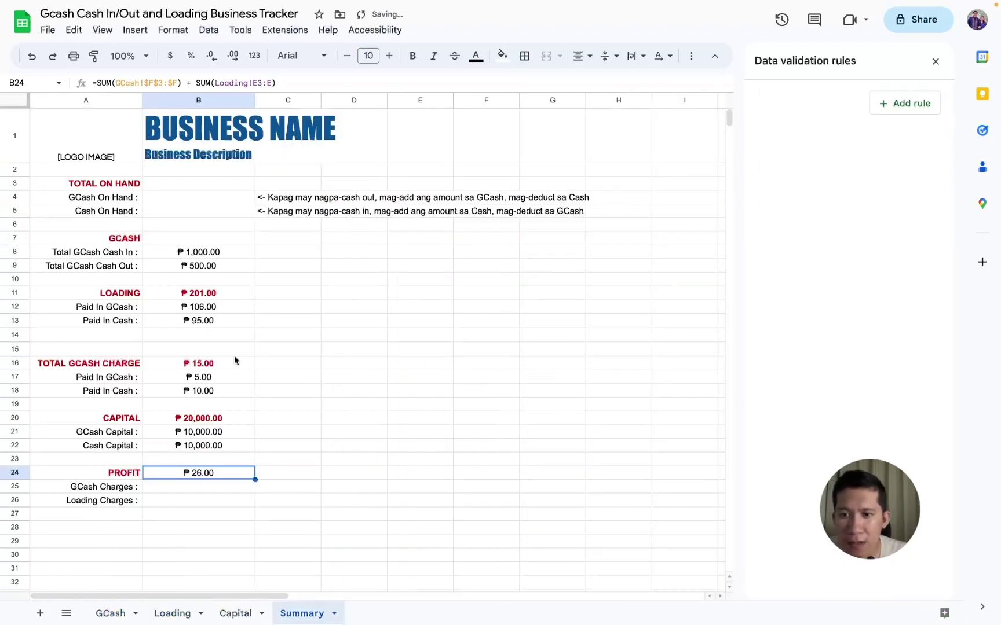
Set GCash Charges to =SUM(GCash!$F$3:$F), giving ₱15.00
left_click(179, 489)
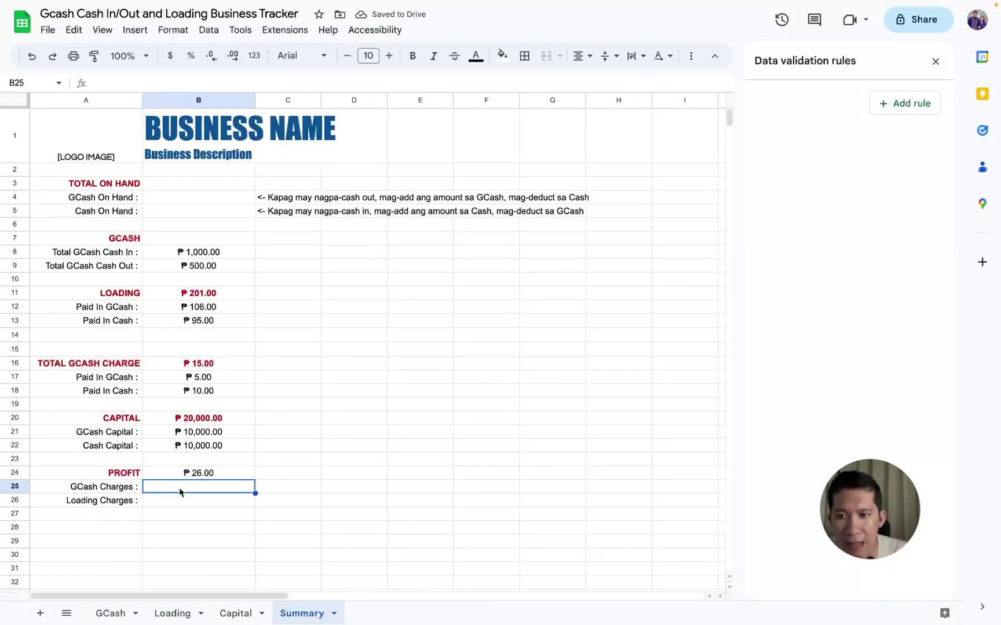
type("=S")
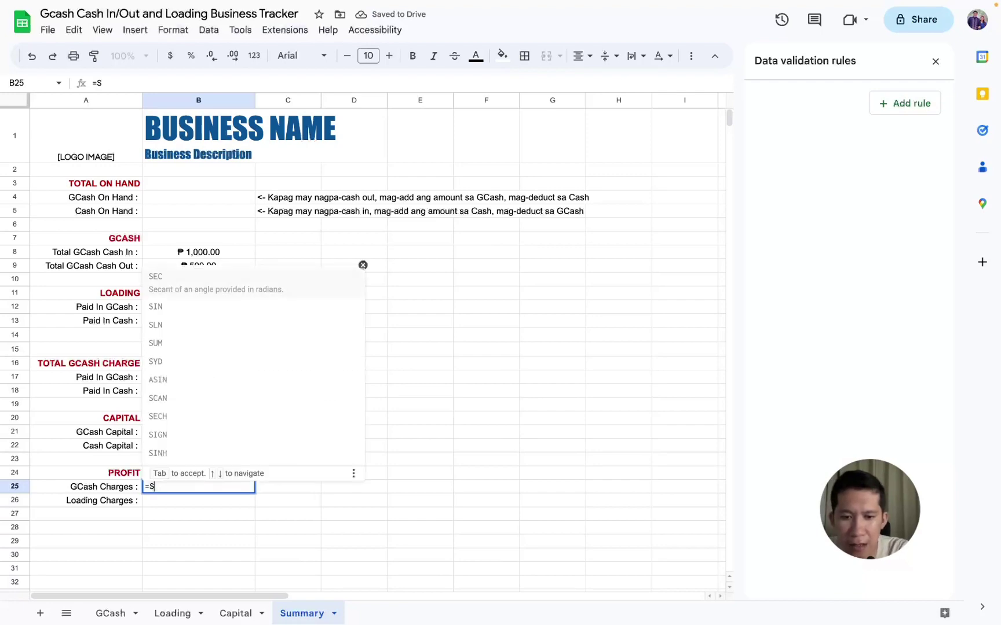
type("UM(")
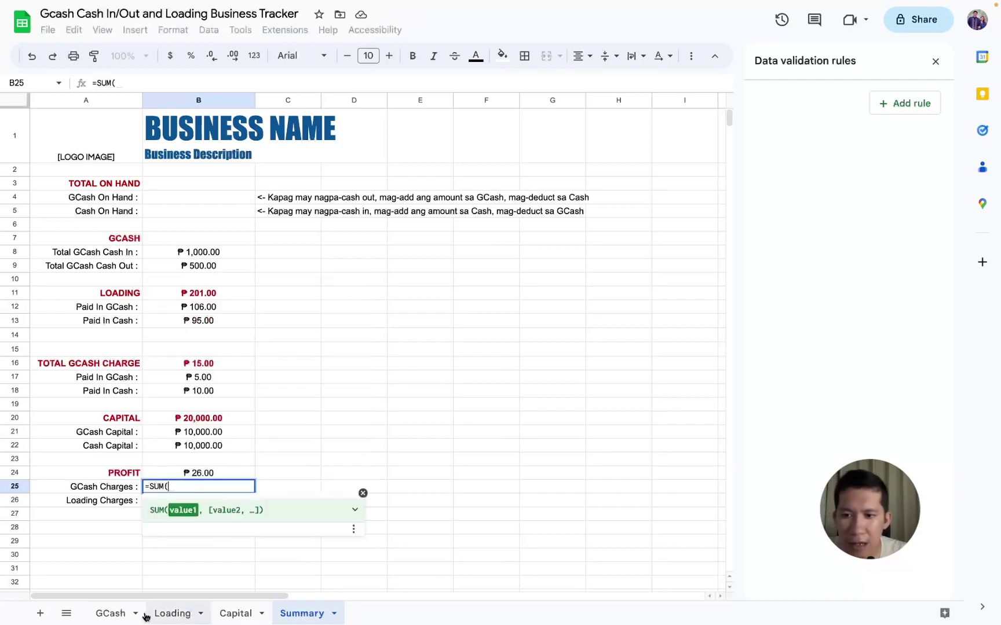
left_click(110, 613)
left_click(458, 168)
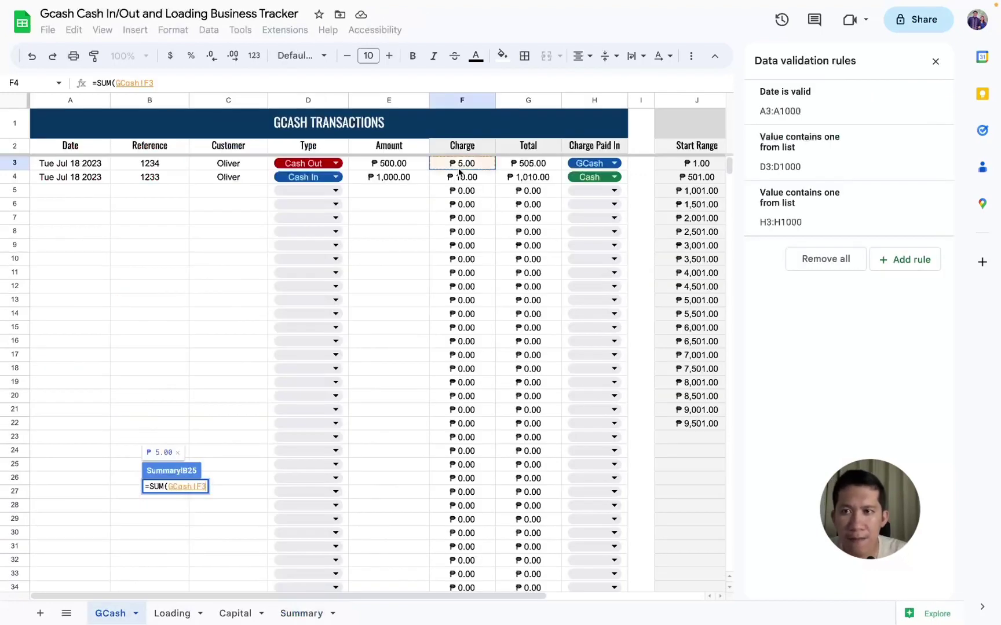
key("F4")
type("$F$3:$F")
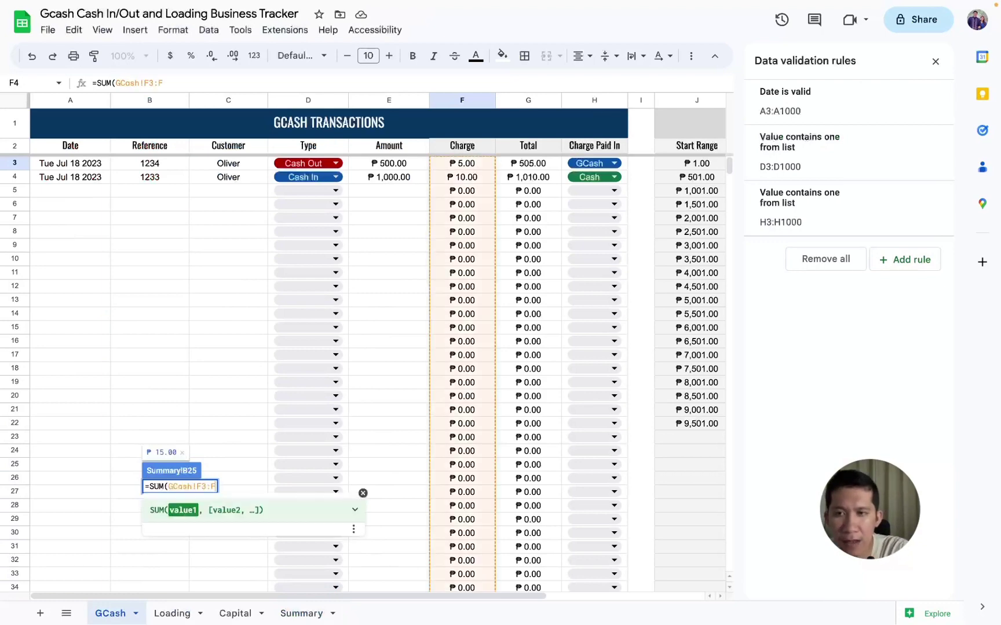
key("Return")
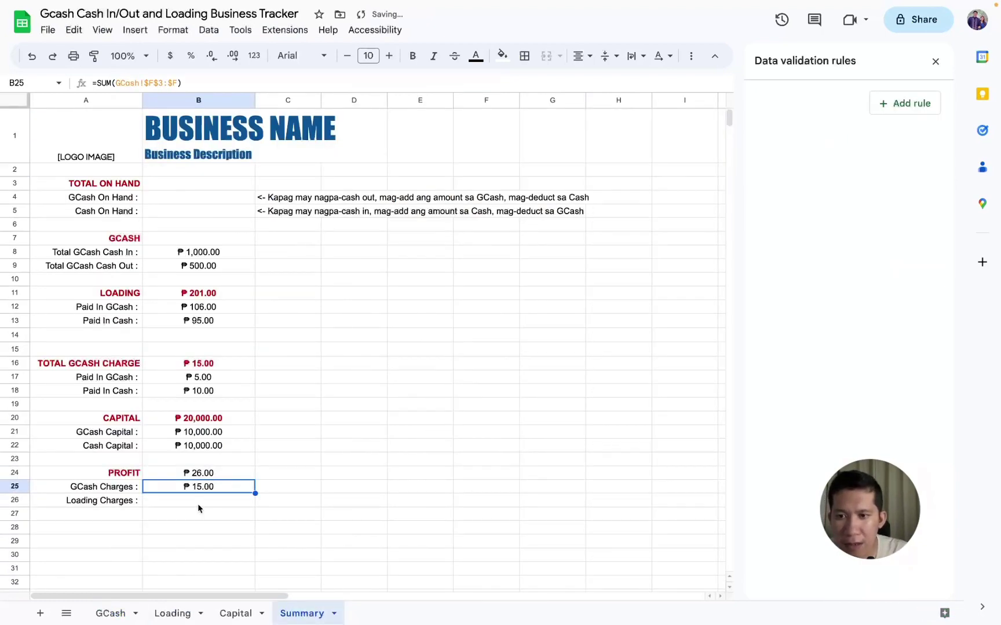
Set Loading Charges to =SUM(Loading!$E$3:$E), giving ₱11.00
left_click(198, 506)
type("=SUM")
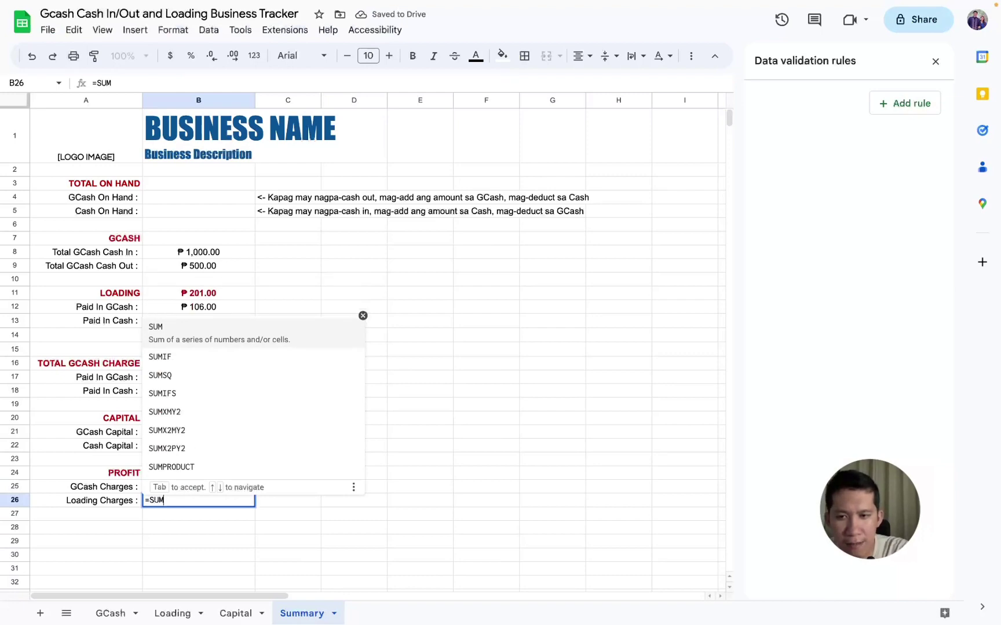
type("(")
left_click(172, 613)
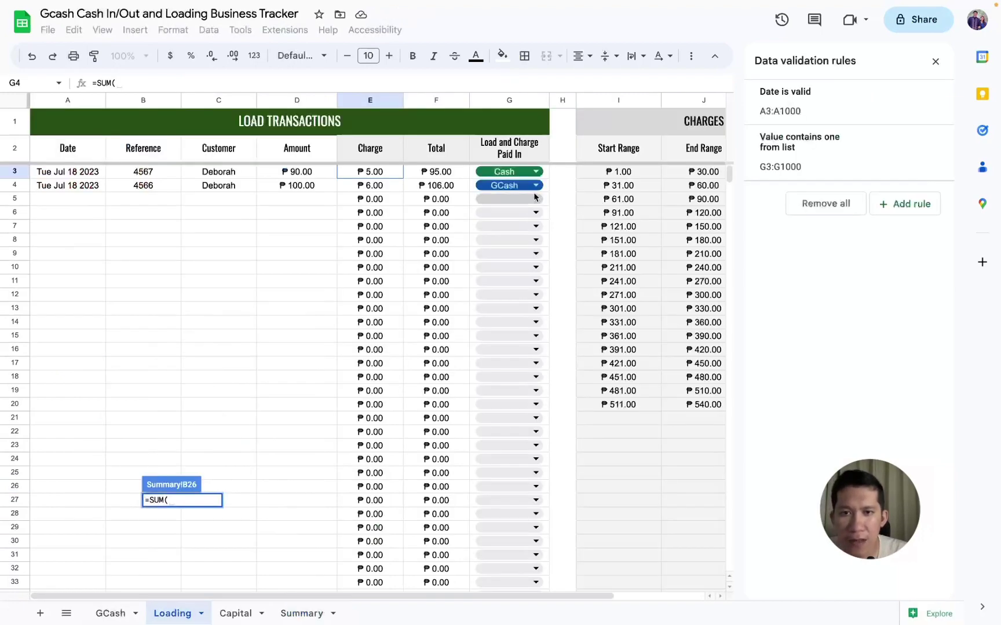
left_click(355, 173)
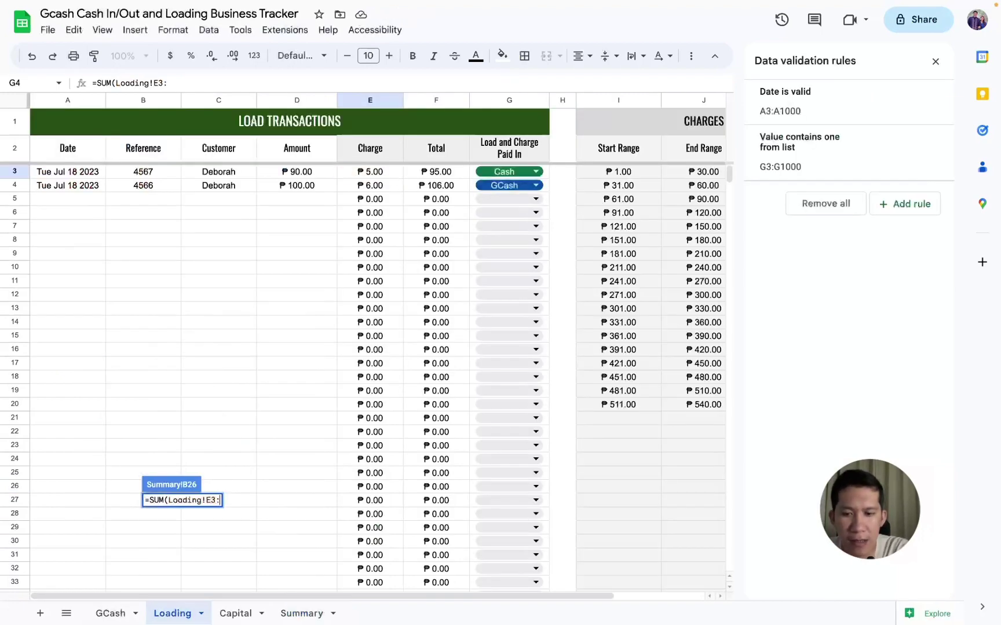
key("ctrl+shift+Down")
key("F4")
key("Return")
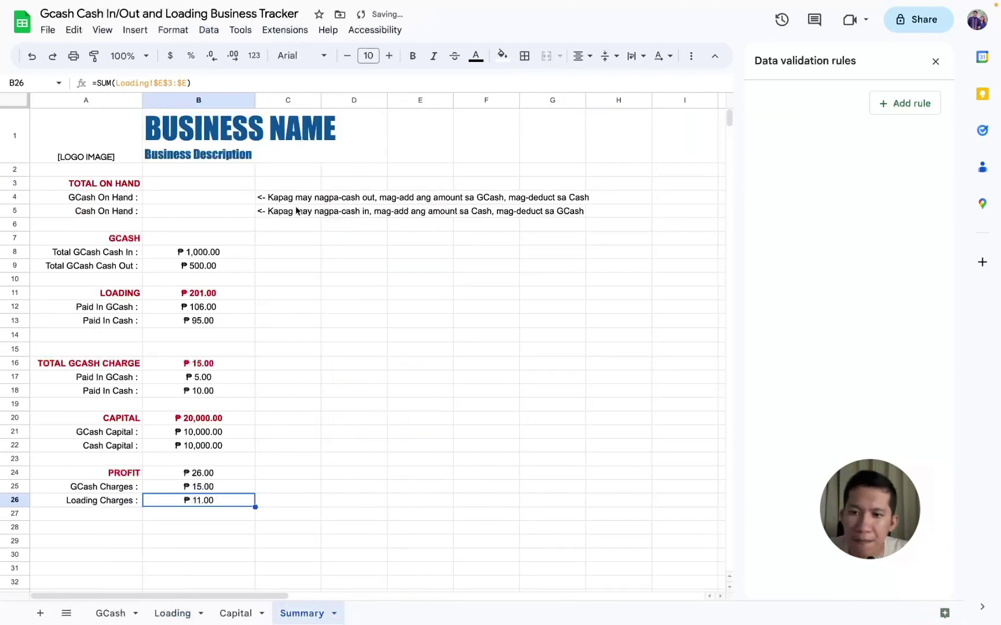
Give the ₱26.00 Profit total the CAPITAL total's formatting via format-only paste
left_click(223, 490)
left_click(207, 475)
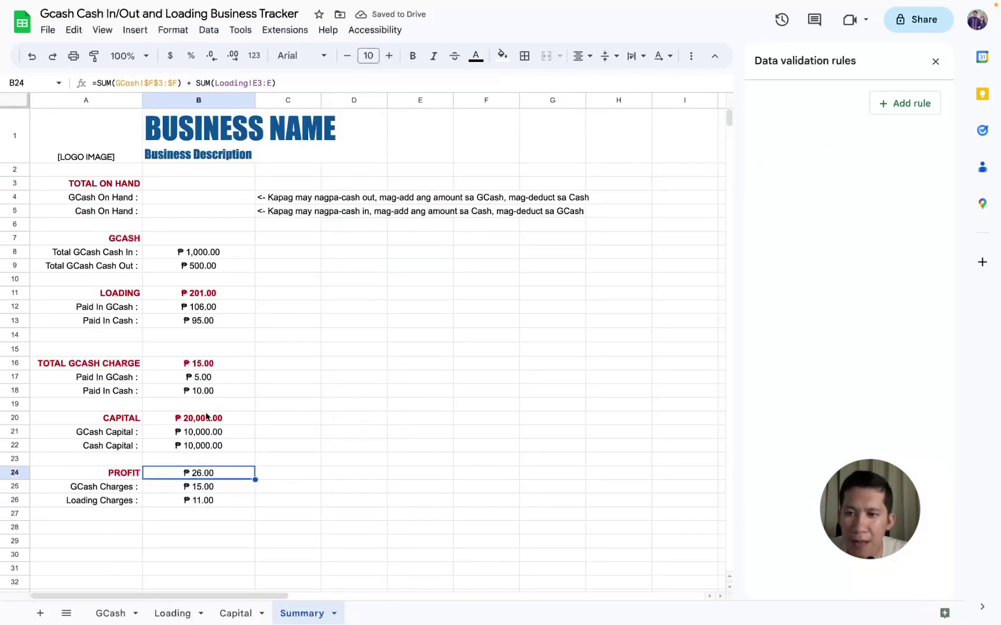
left_click(205, 406)
left_click(206, 415)
key("super+c")
right_click(216, 470)
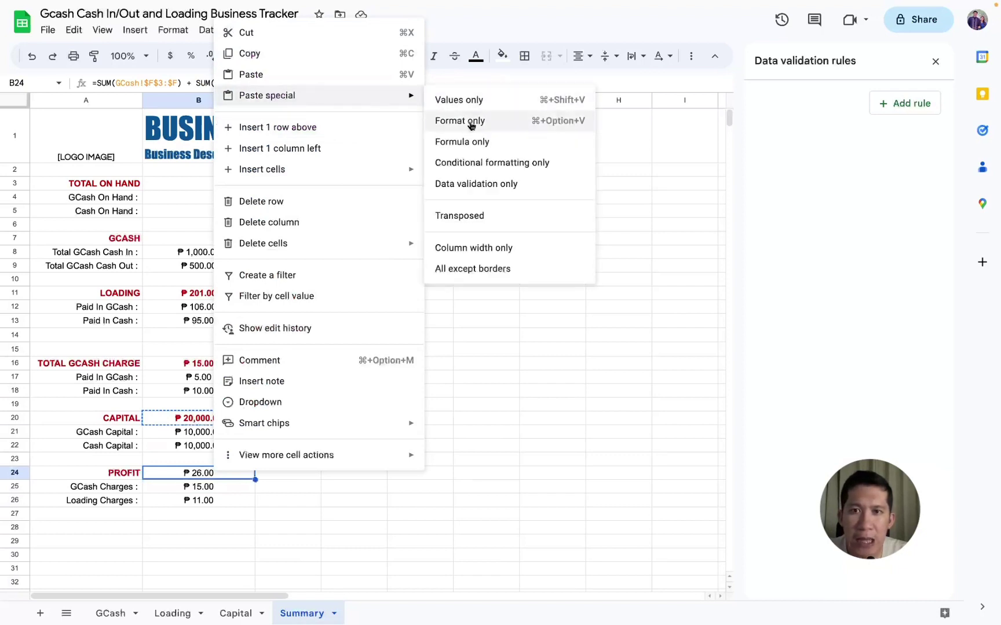
left_click(476, 120)
left_click(214, 415)
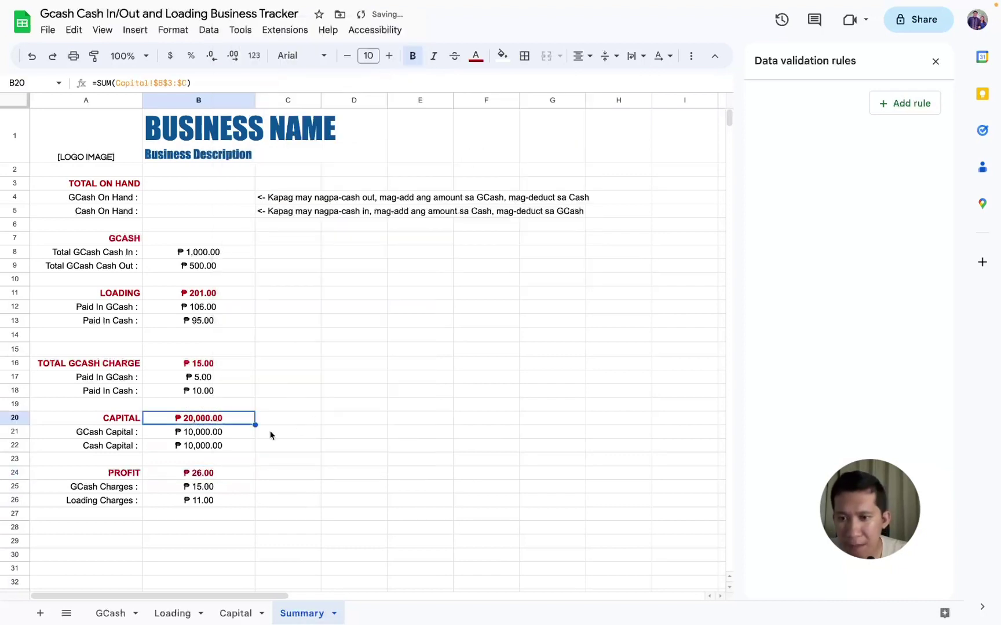
Start B7 with =SUMIFS(GCash!$E$3:$E, GCash!$D$3:$D, "Cash In") to total Cash In amounts
left_click(171, 240)
type("=S")
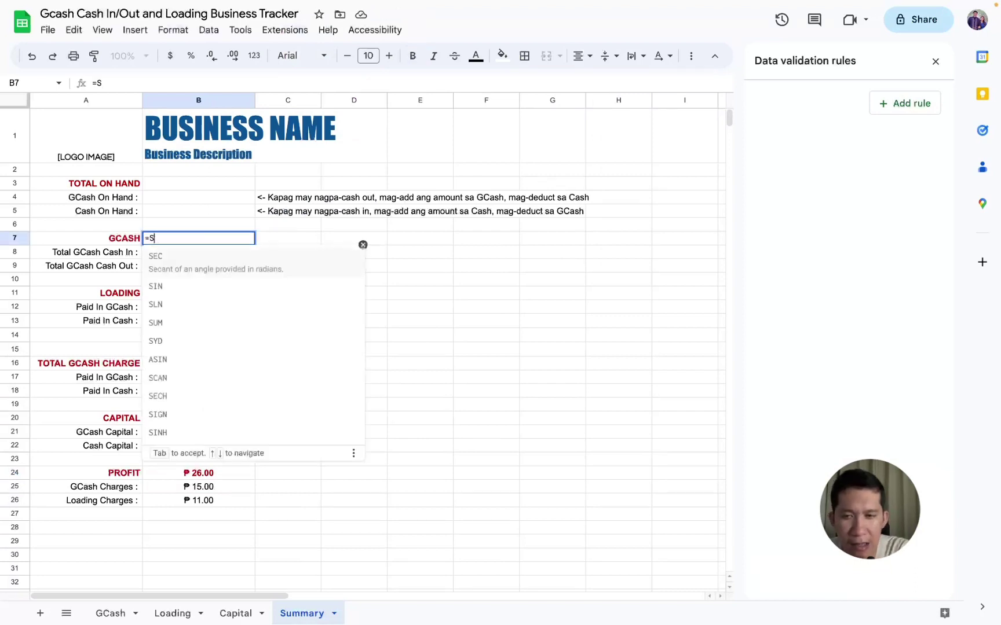
type("UM(")
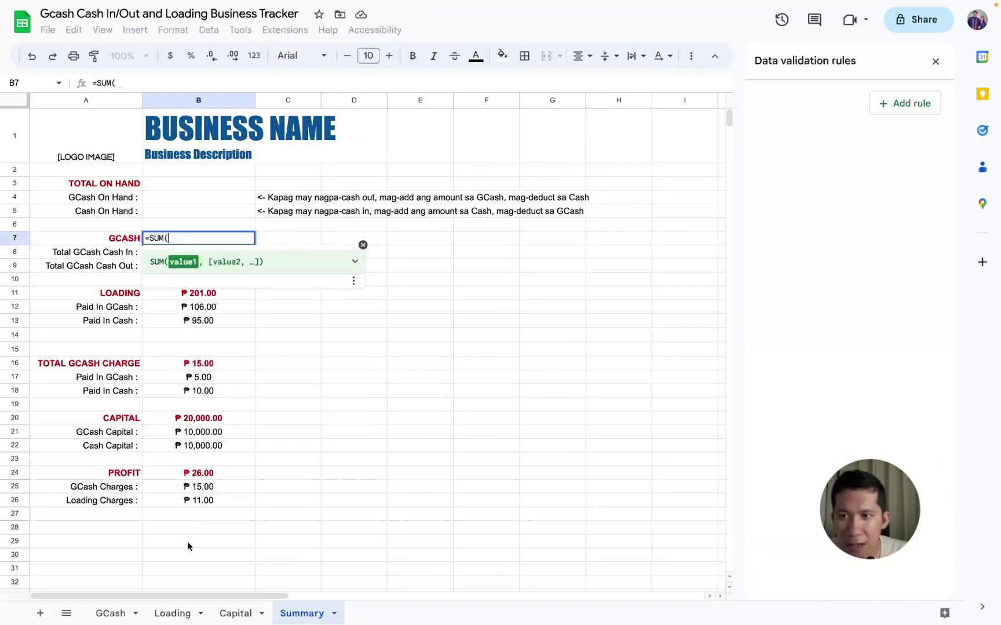
left_click(238, 613)
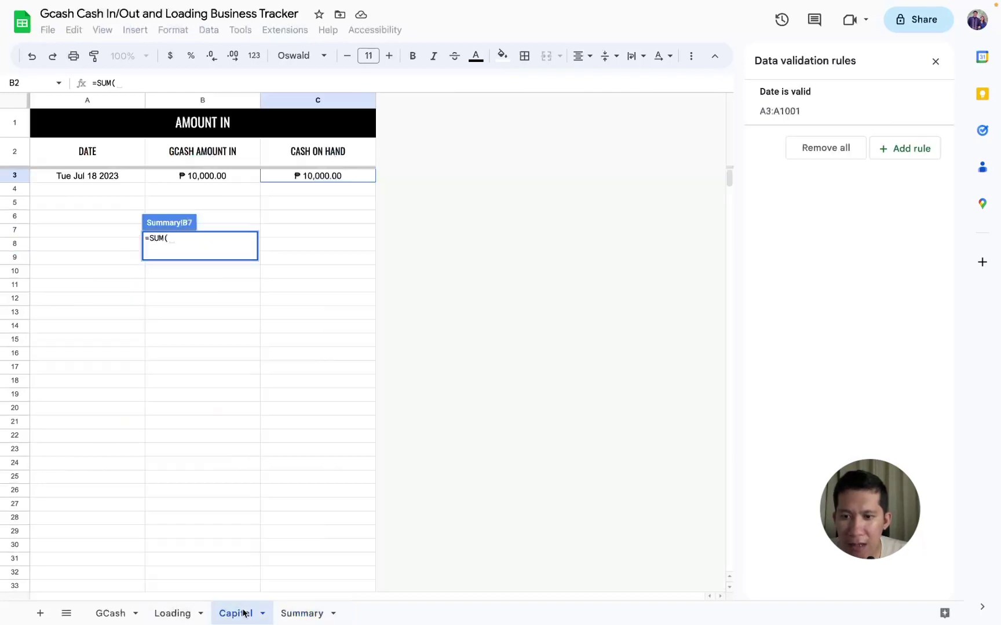
left_click(112, 613)
left_click(293, 613)
key("BackSpace")
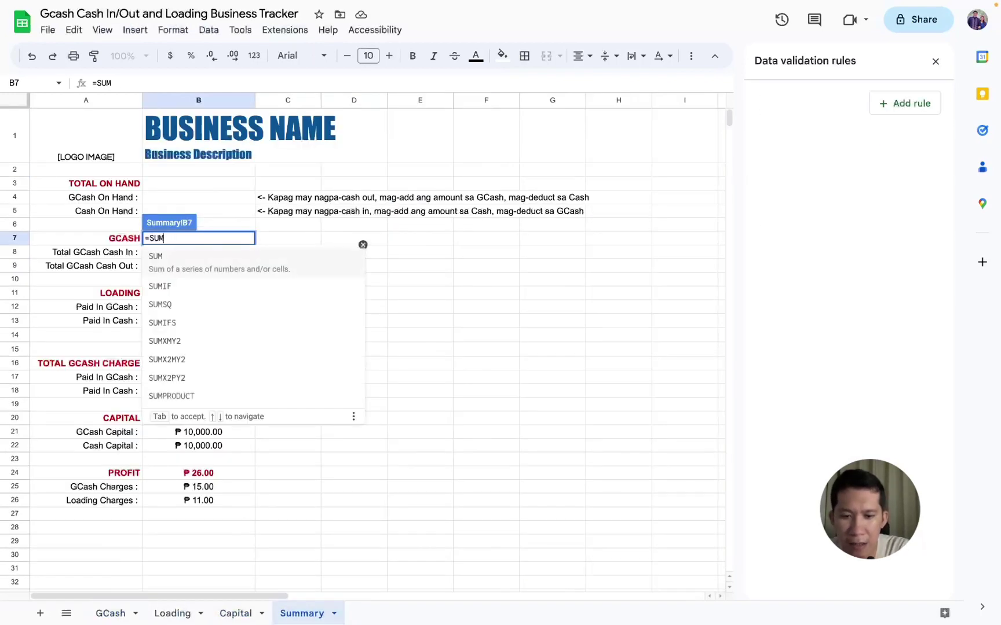
type("IFS(")
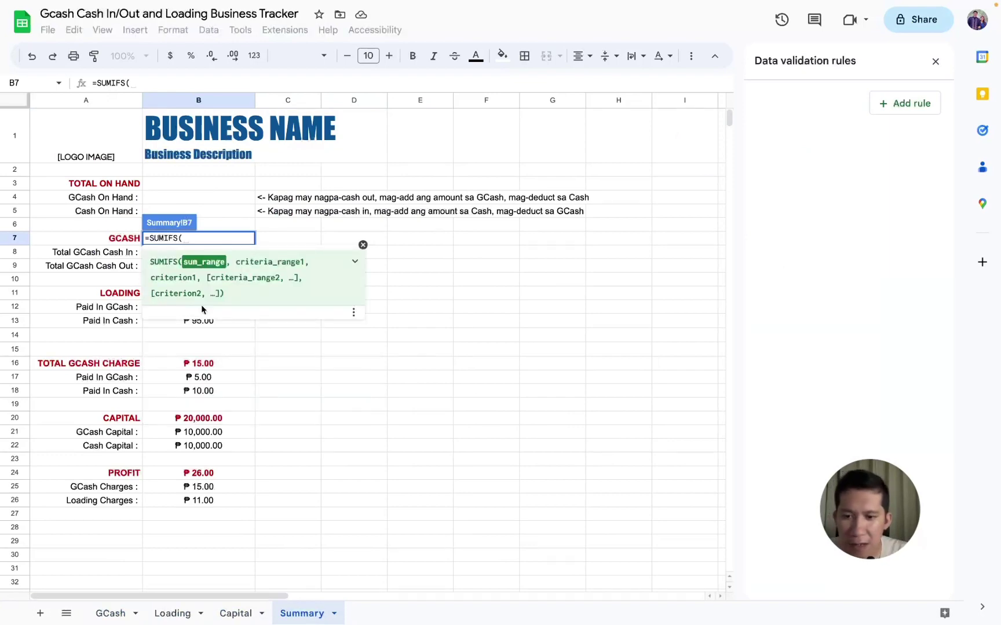
left_click(124, 610)
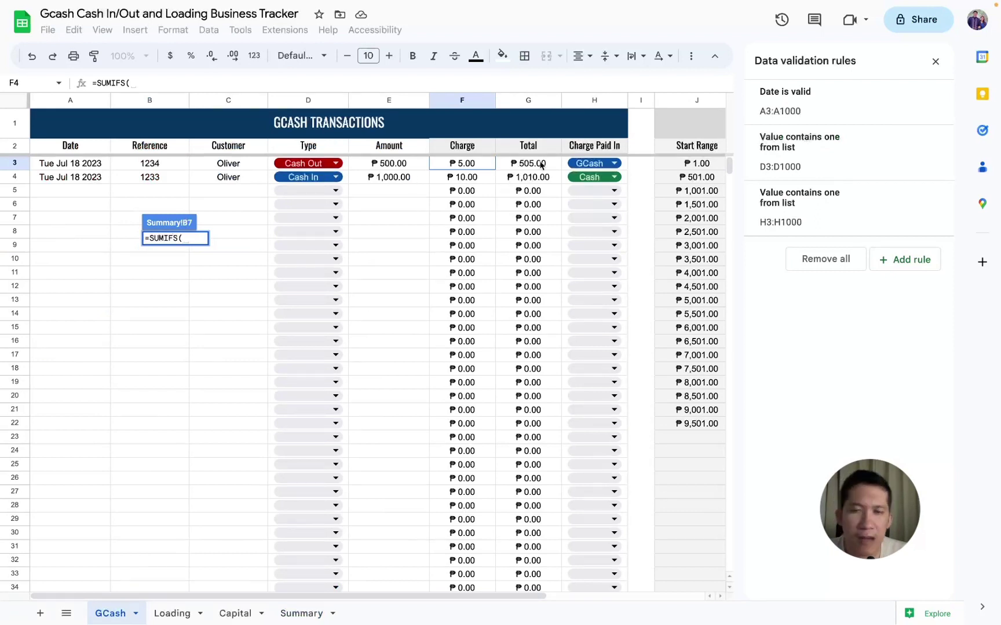
left_click(380, 167)
type(":E")
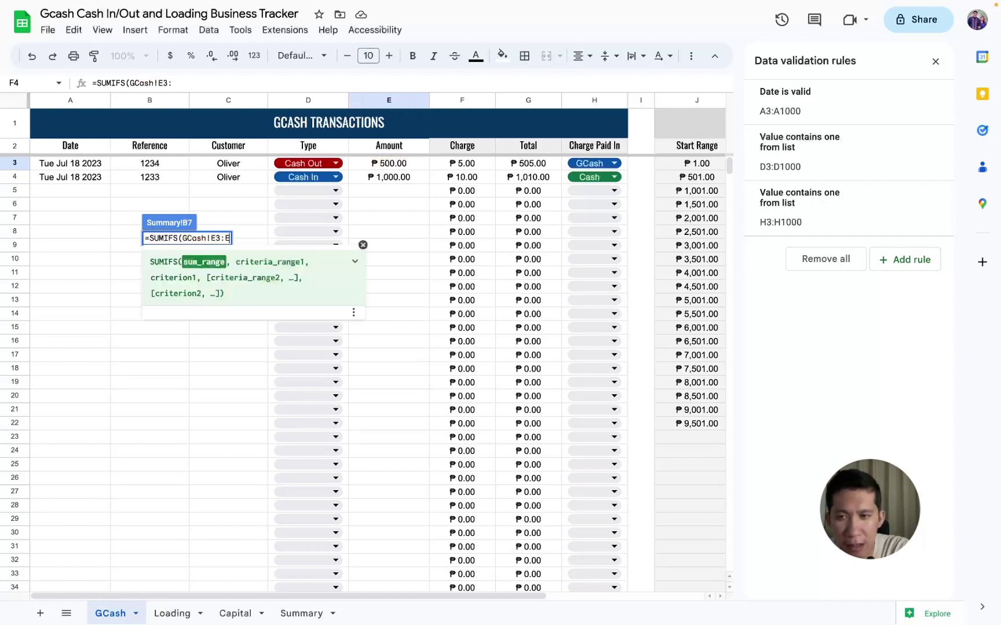
key("F4")
type("$E,")
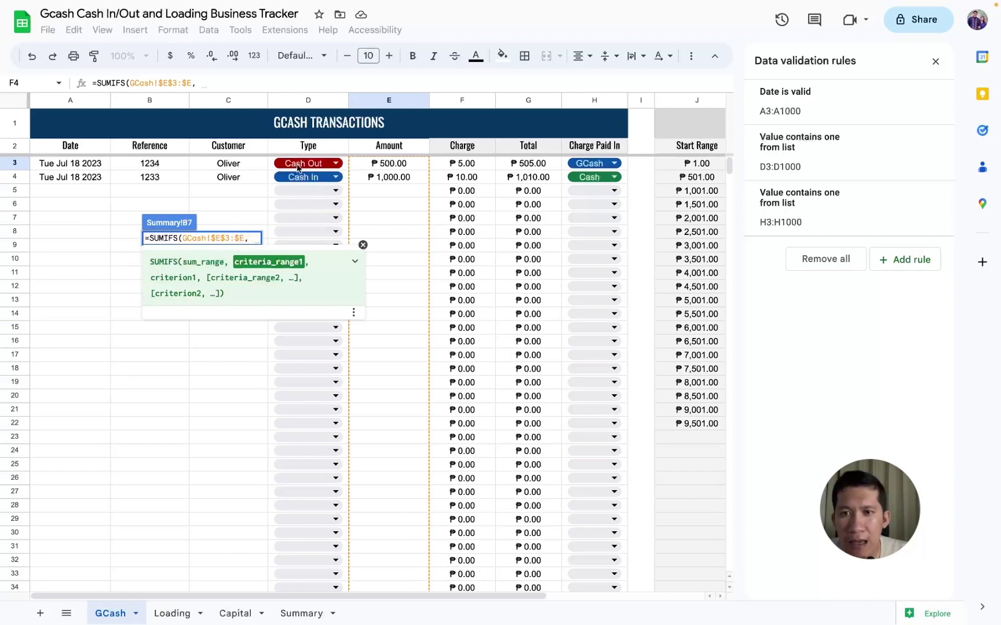
left_click(271, 167)
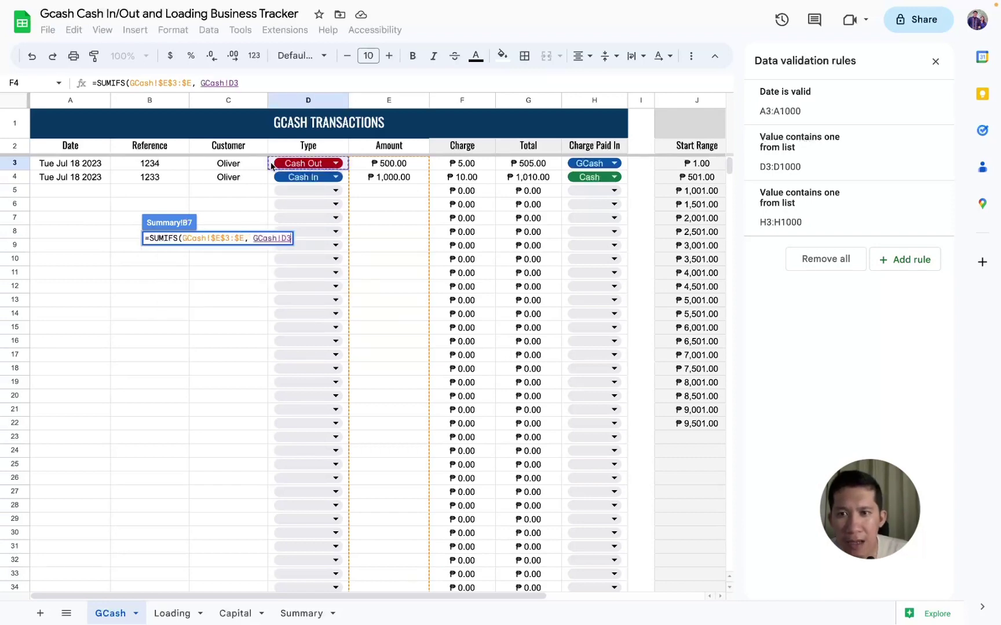
key("F4")
type("$D$3:$D")
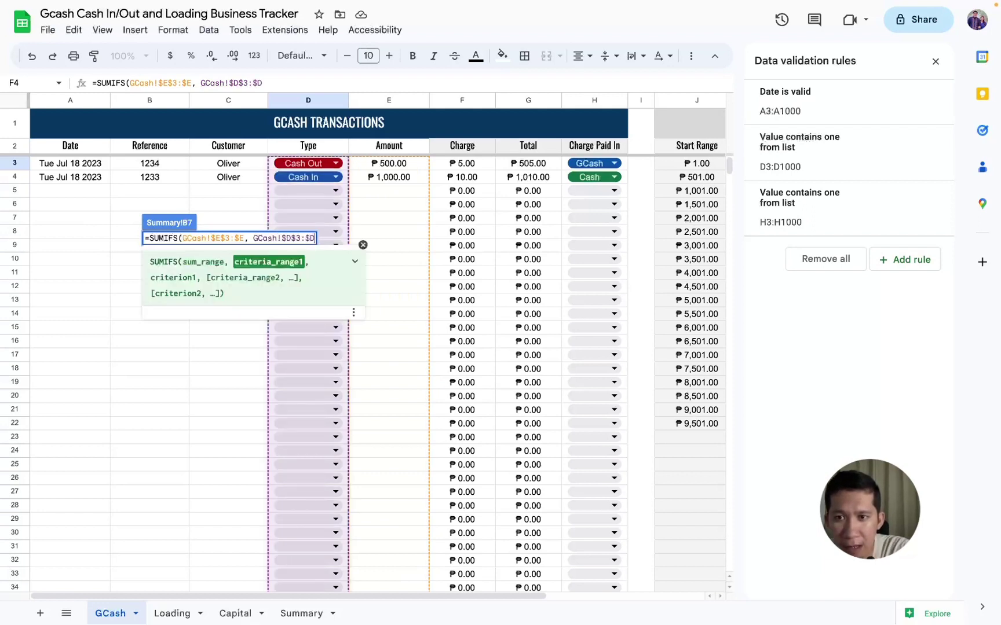
type(", ")
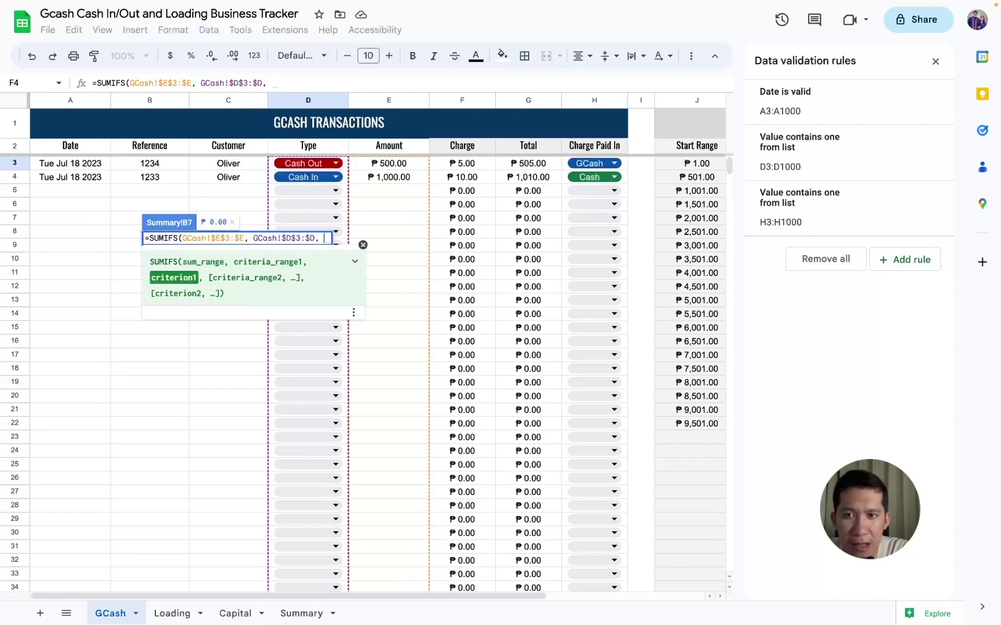
type("\"Cash")
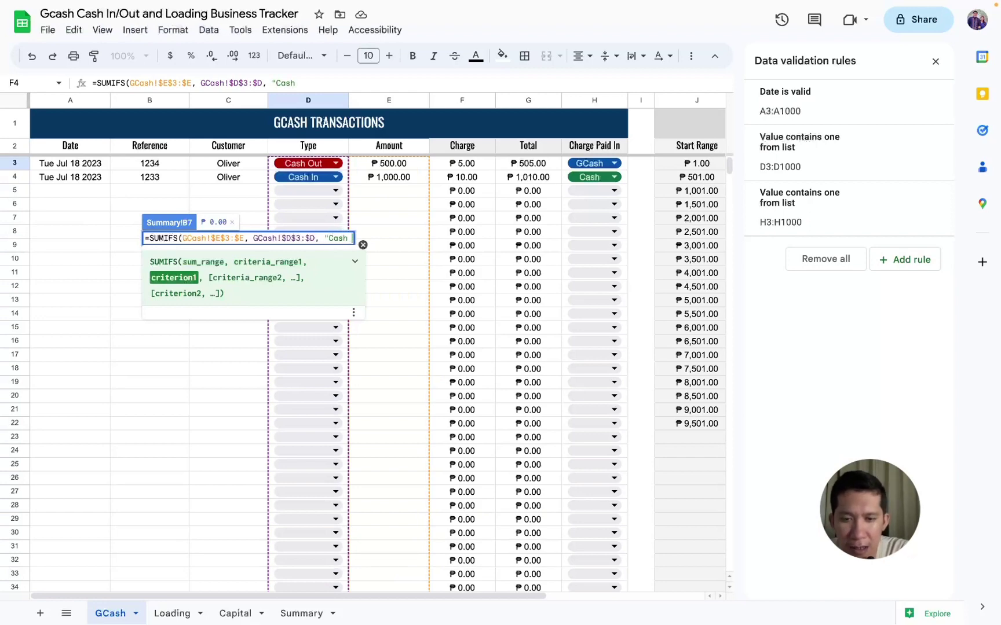
type(" In\",")
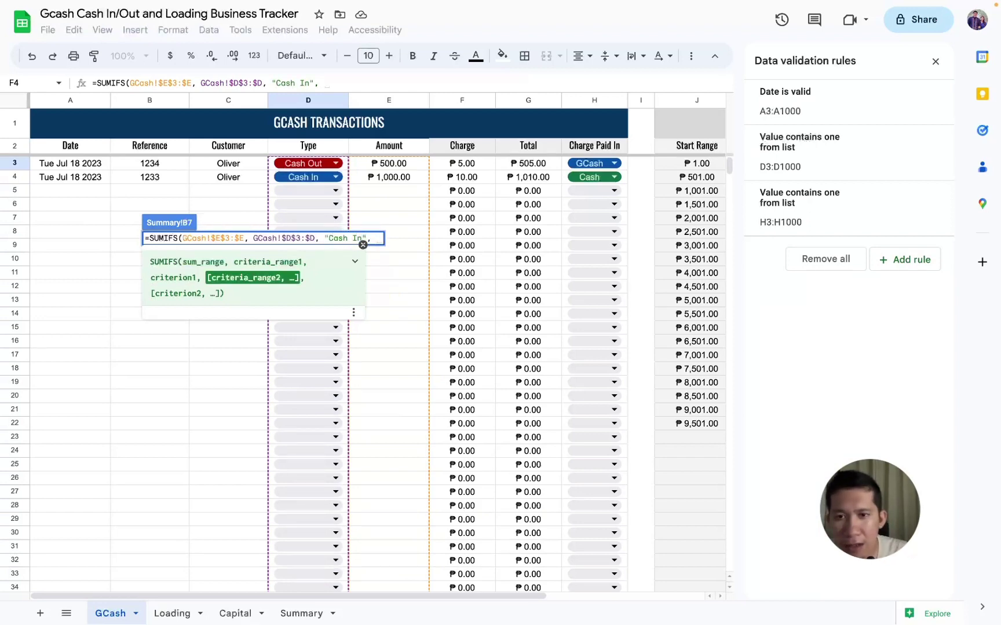
key("BackSpace")
key("BackSpace")
Subtract SUMIFS(GCash!$E$3:$E, GCash!$D$3:$D, "Cash Out") from the Cash In total
type(")")
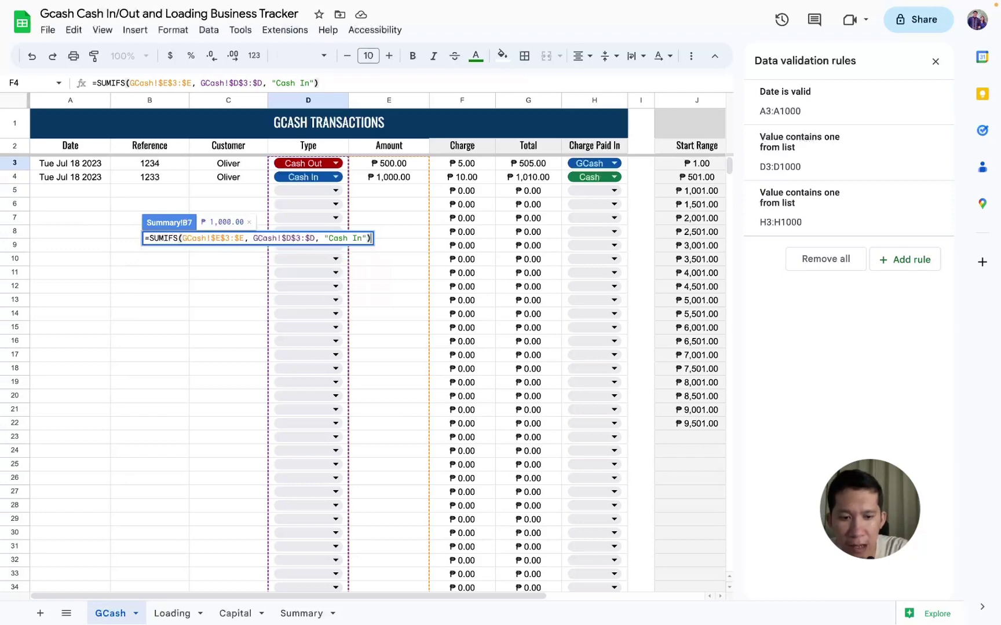
type(" - ")
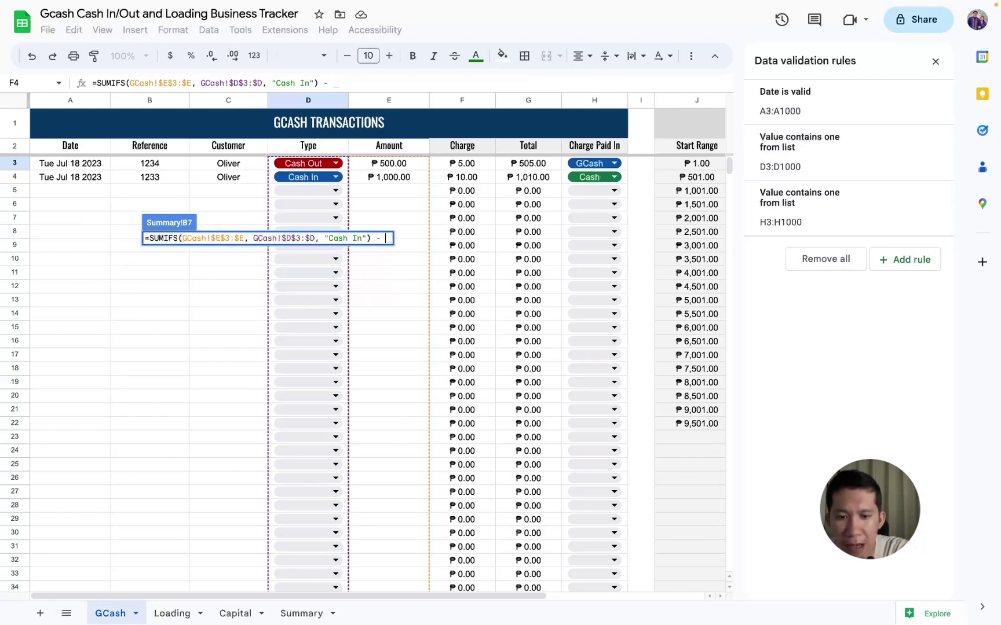
type("SUMIFS(")
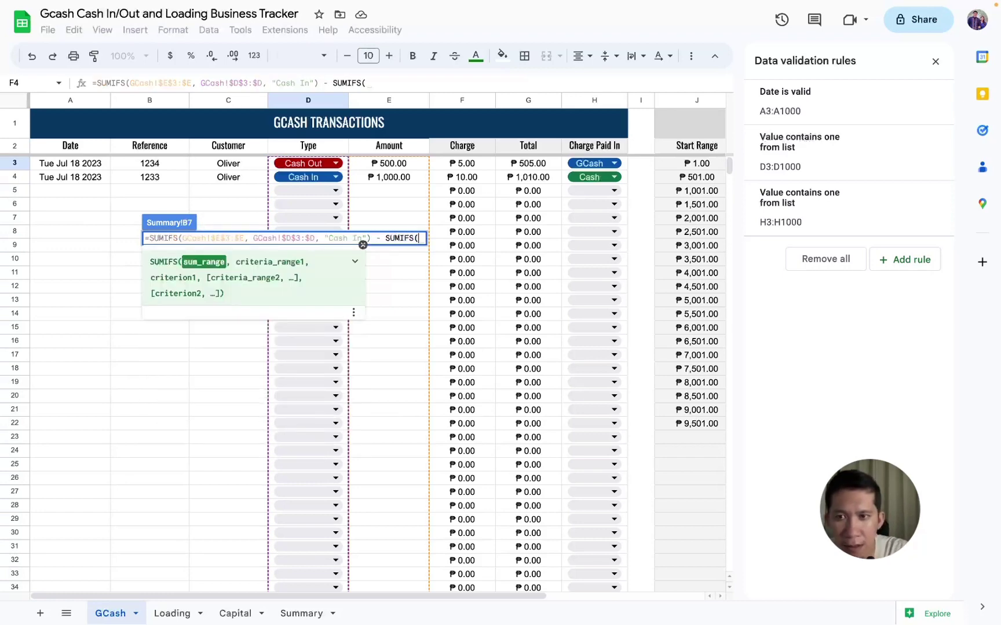
left_click(398, 168)
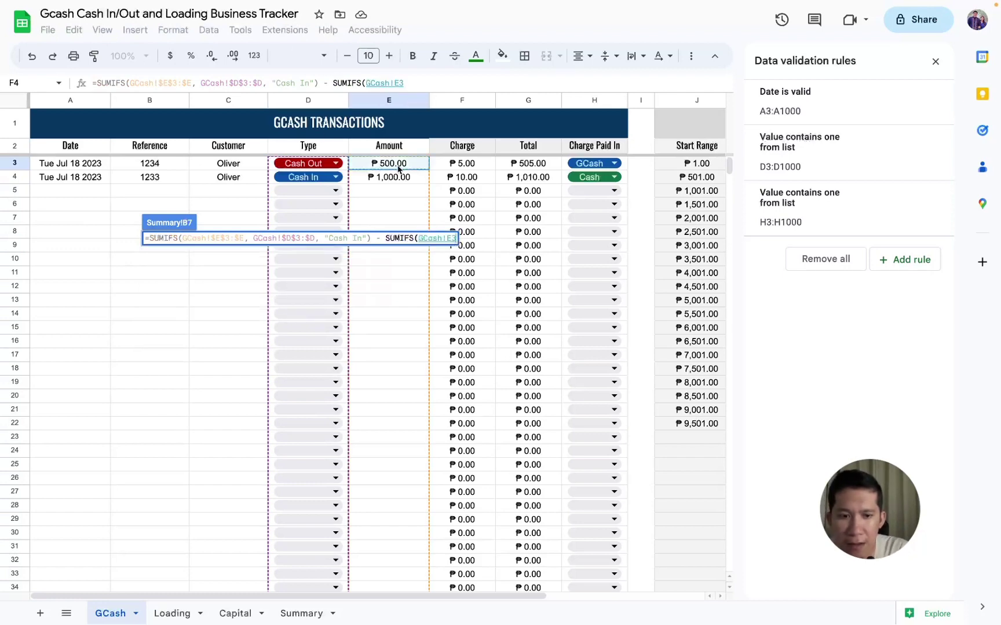
key("F4")
type("$E$3:$E,")
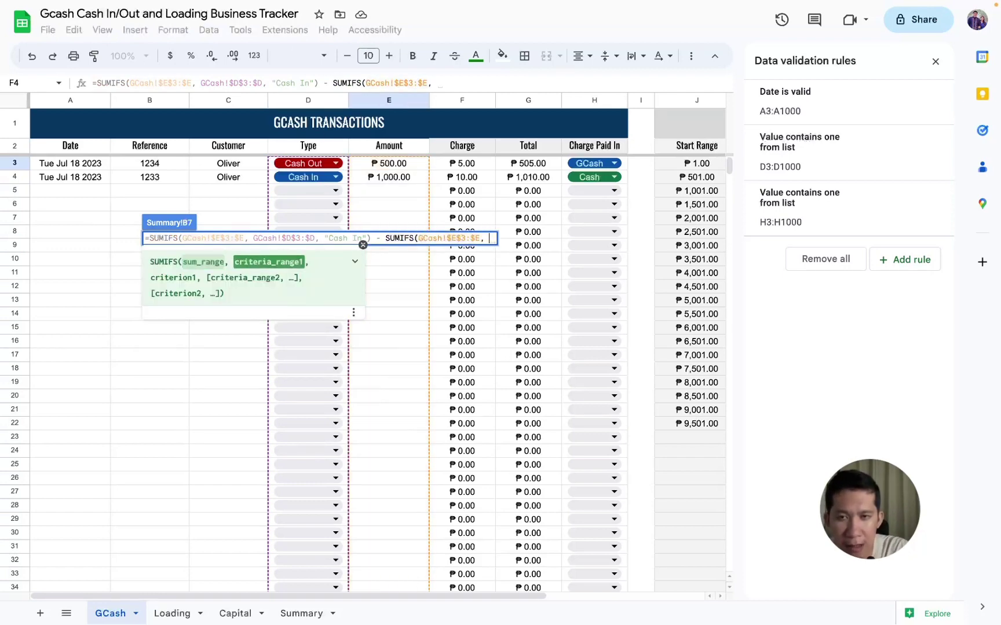
left_click(268, 165)
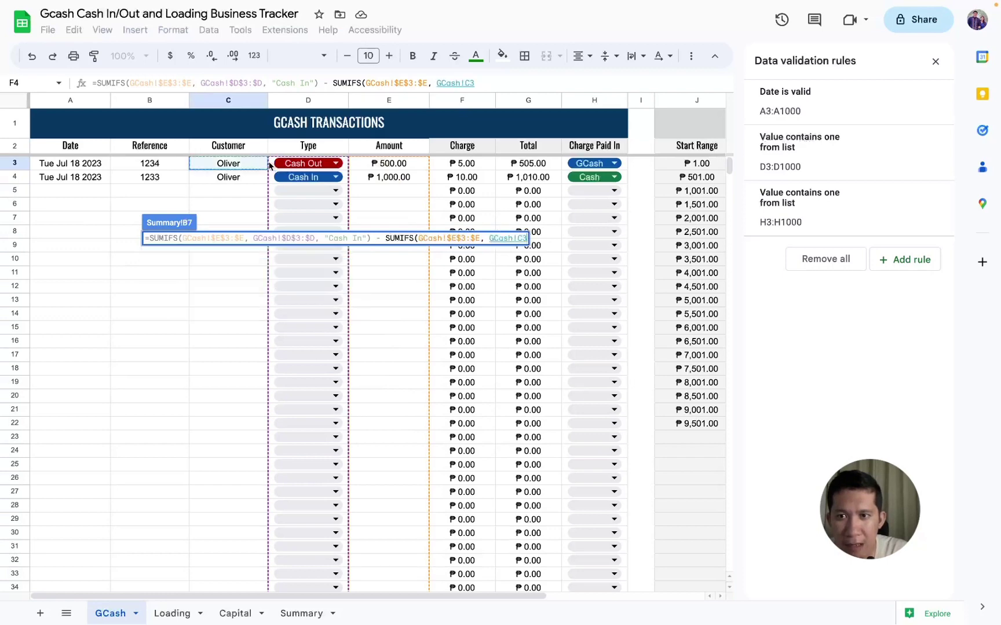
left_click(272, 167)
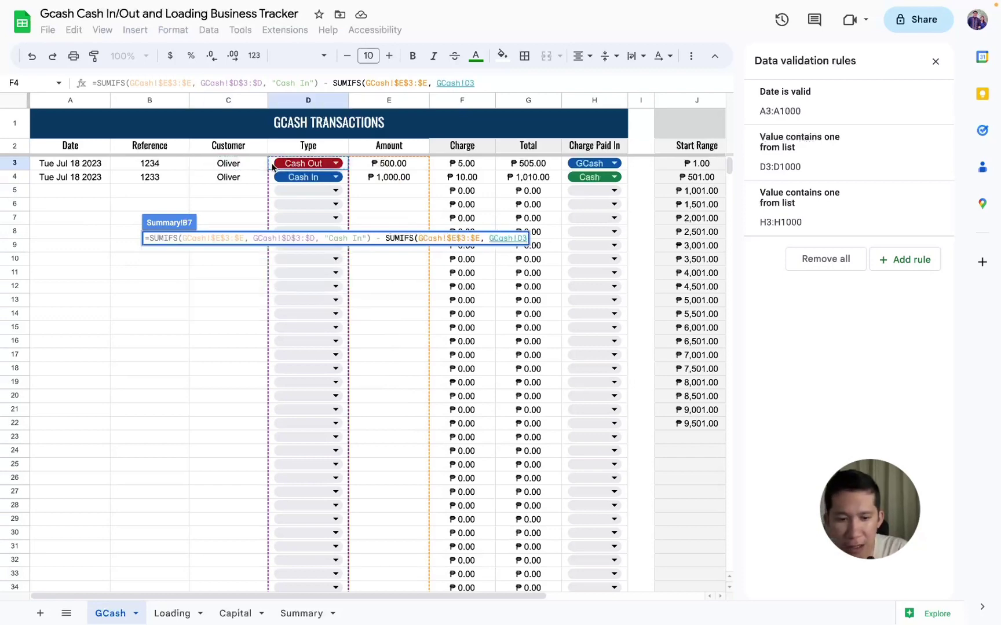
key("F4")
type("$D$3:$D")
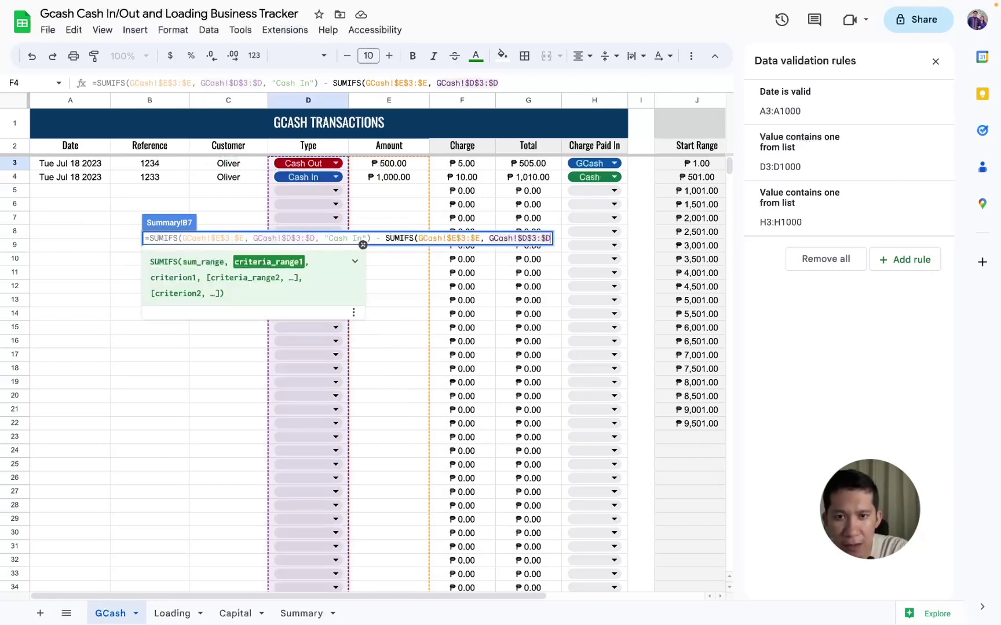
type(", ")
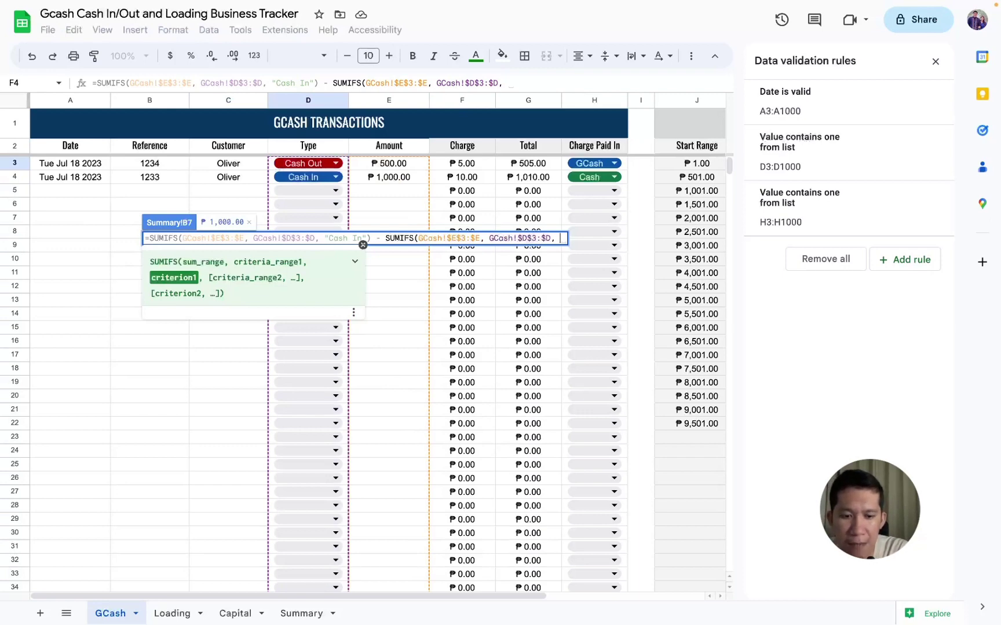
type("\"Cash Out")
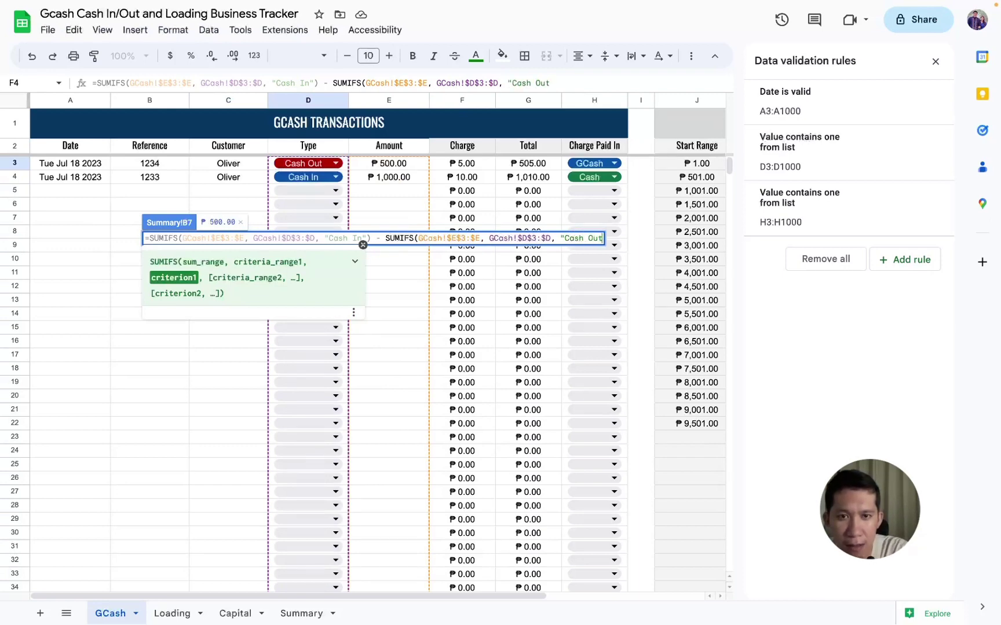
type("\"")
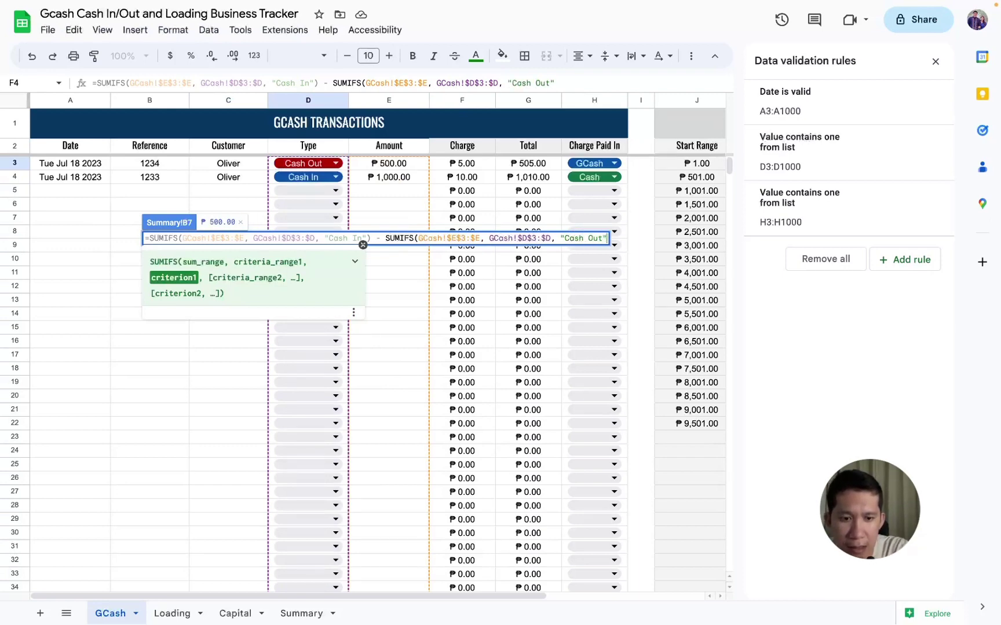
type(")")
Commit the GCASH total, now ₱500.00, and review the Total GCash Cash In/Out formulas
key("Return")
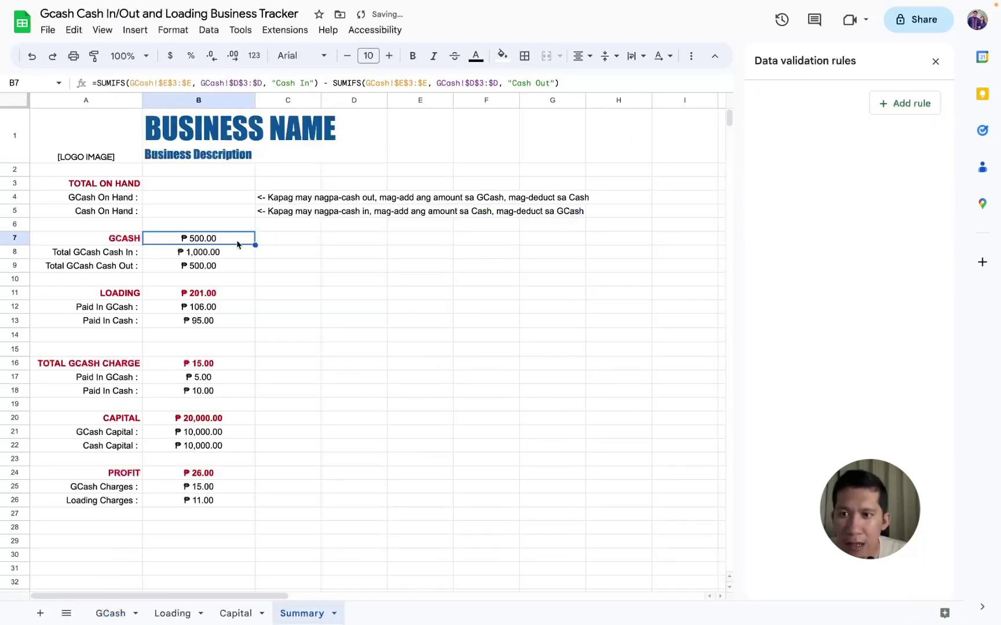
left_click(204, 257)
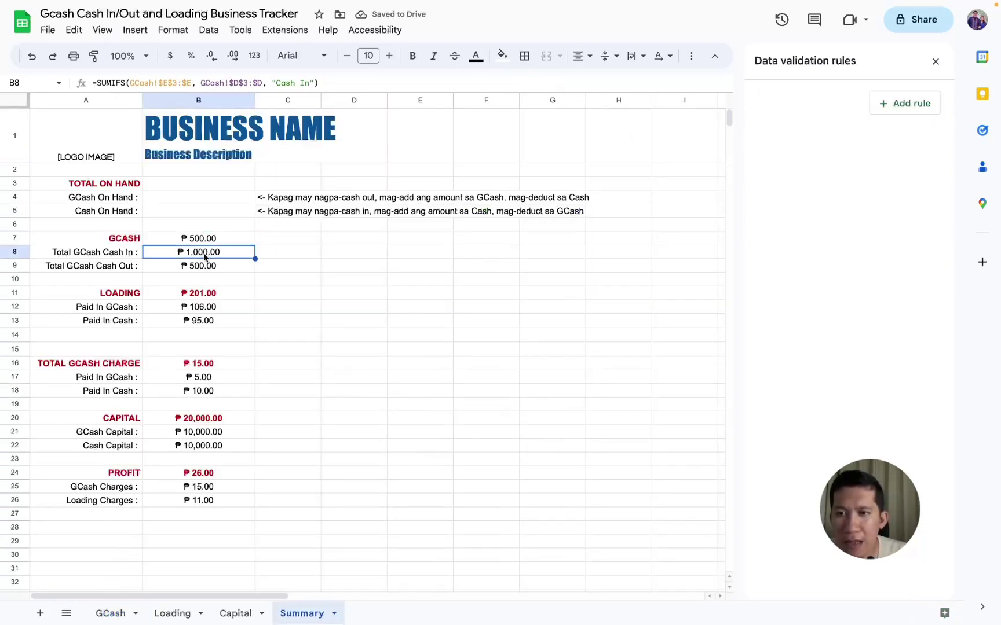
left_click(214, 268)
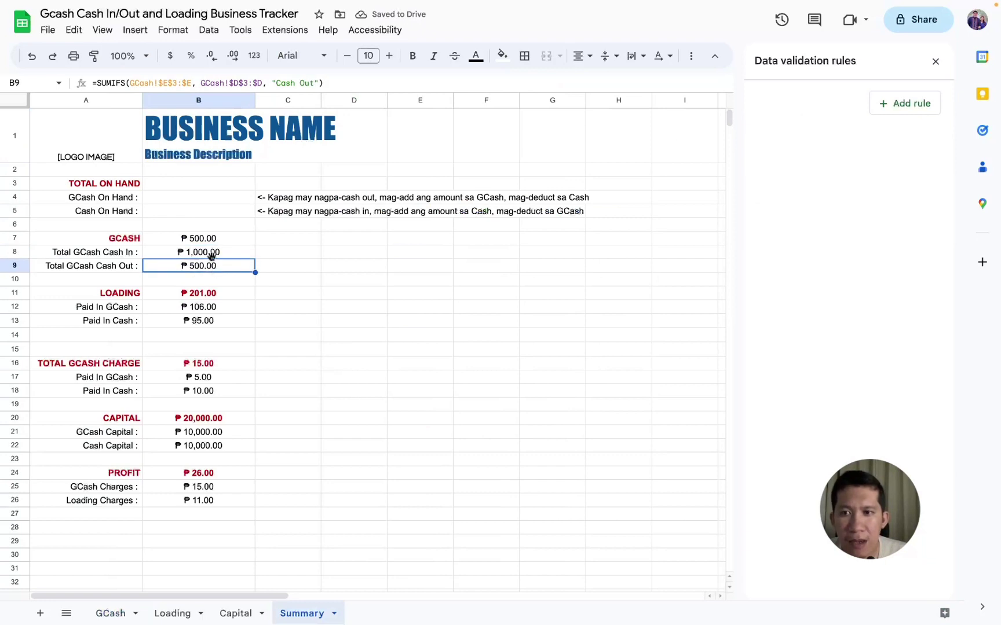
left_click(200, 239)
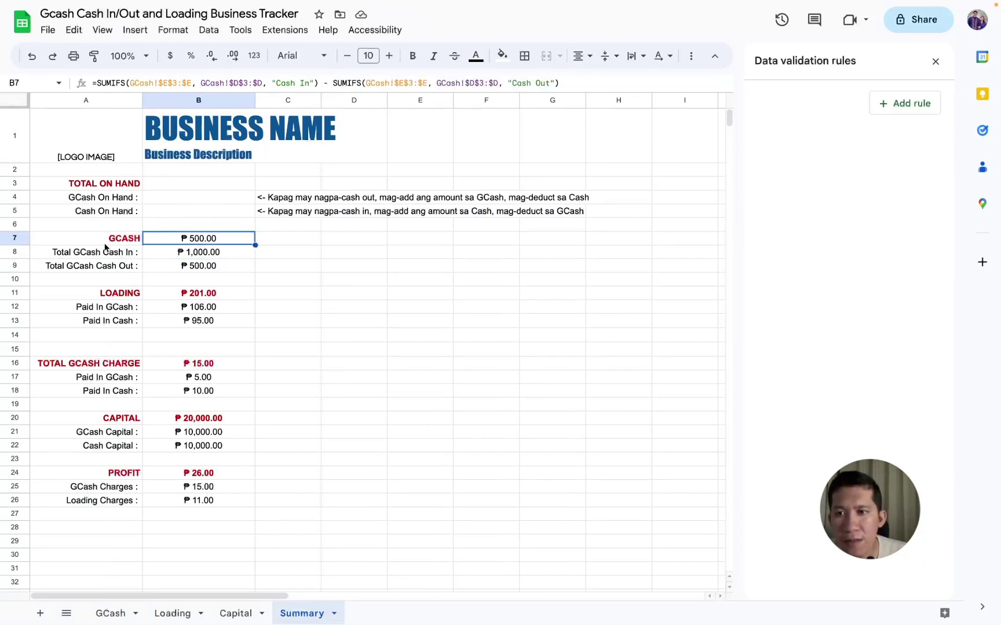
Copy the LOADING total's bold red style onto the GCASH total using Paste special > Format only
left_click_drag(104, 242, 165, 258)
left_click(189, 238)
left_click(200, 295)
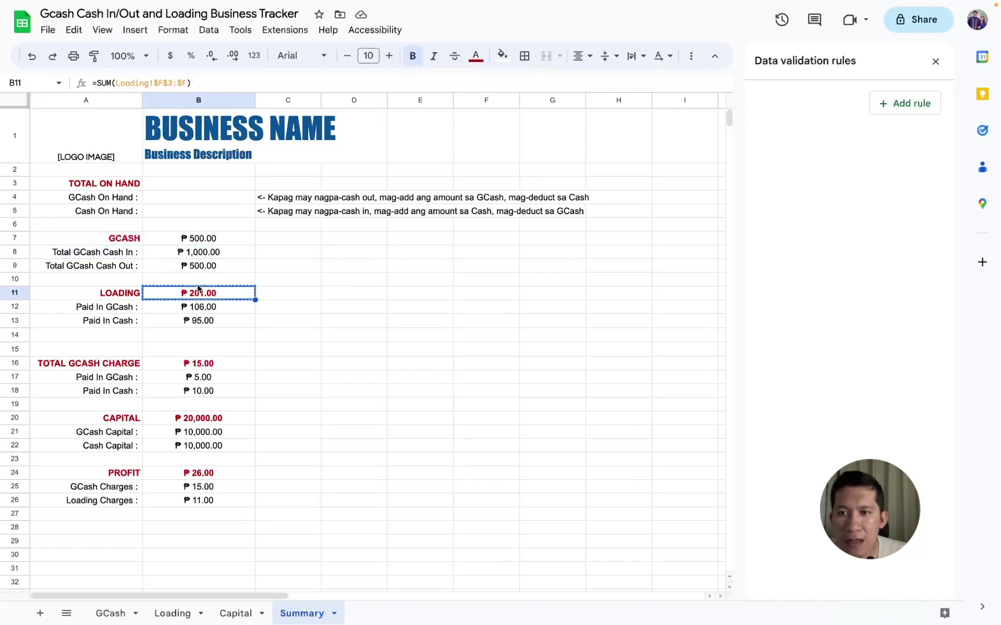
key("ctrl+c")
right_click(183, 242)
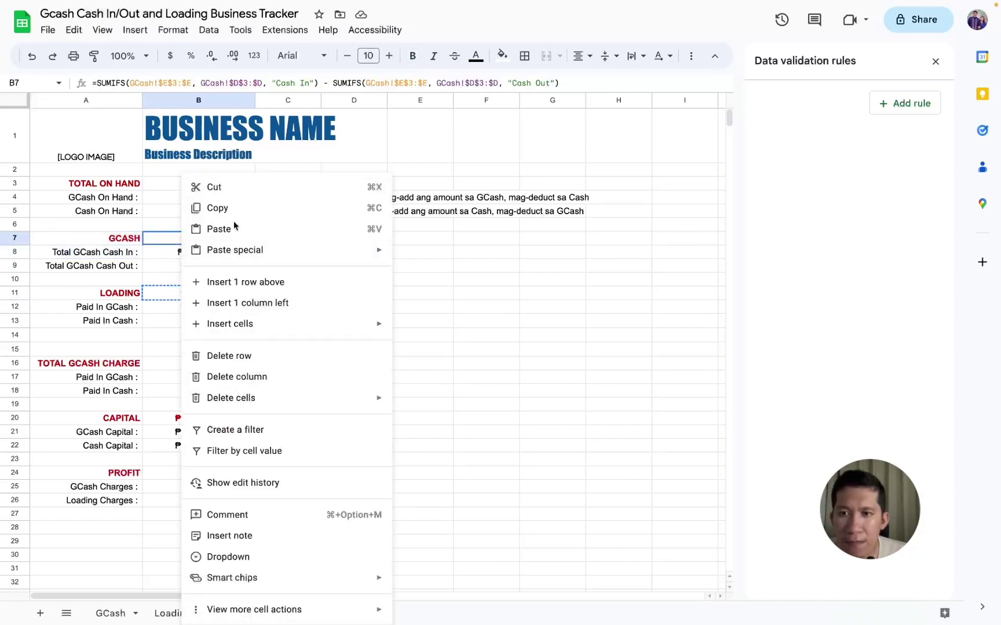
mouse_move(235, 249)
left_click(423, 275)
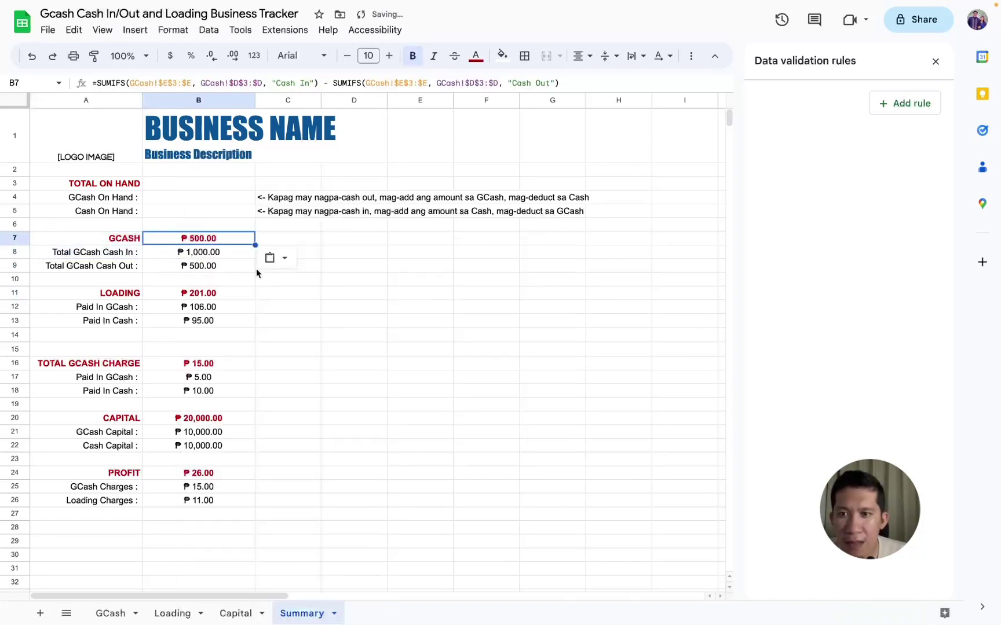
left_click(213, 258)
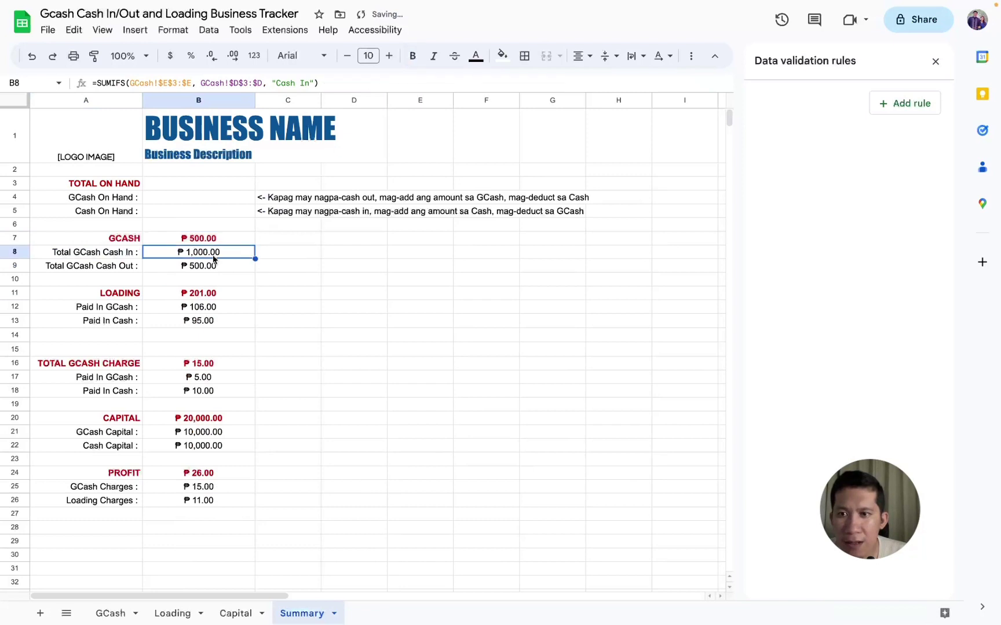
Enter "(+)" in C8 beside Total GCash Cash In and "(-)" in C9 beside Total GCash Cash Out
left_click(285, 257)
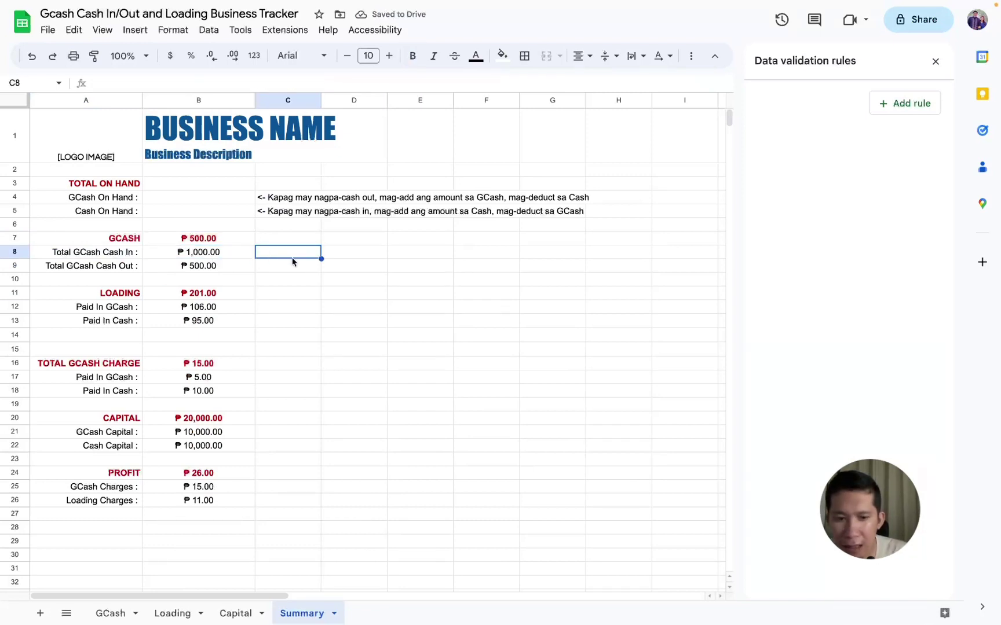
type("(+")
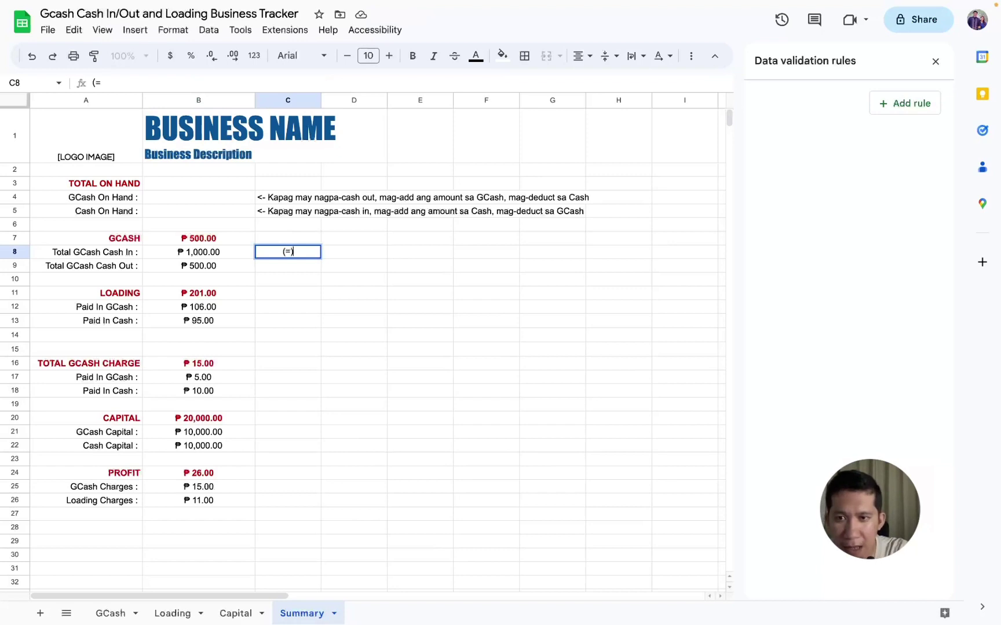
type(")")
key("Return")
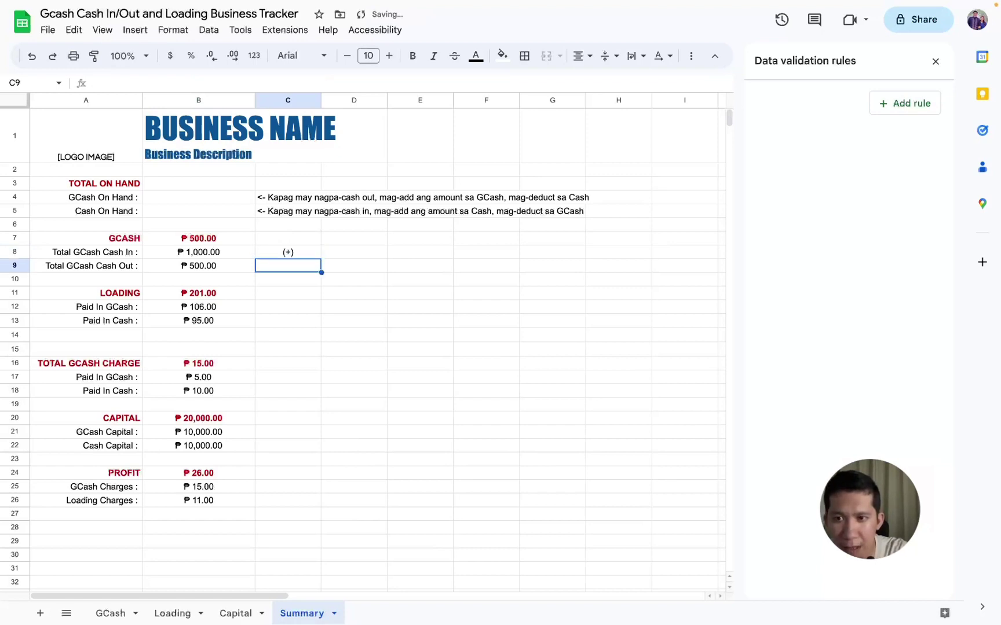
type("(-)")
key("Return")
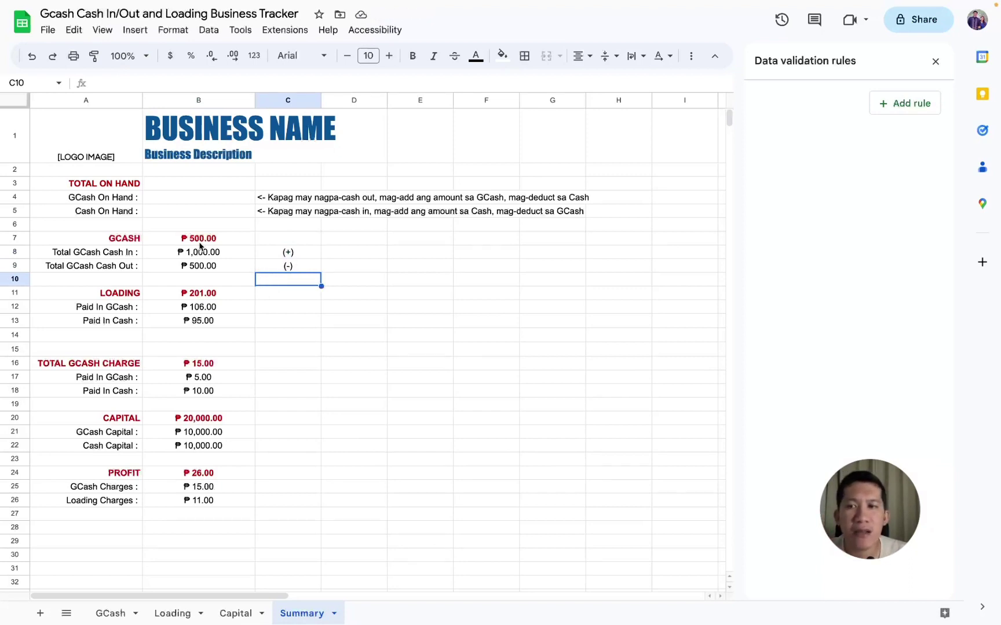
left_click(174, 200)
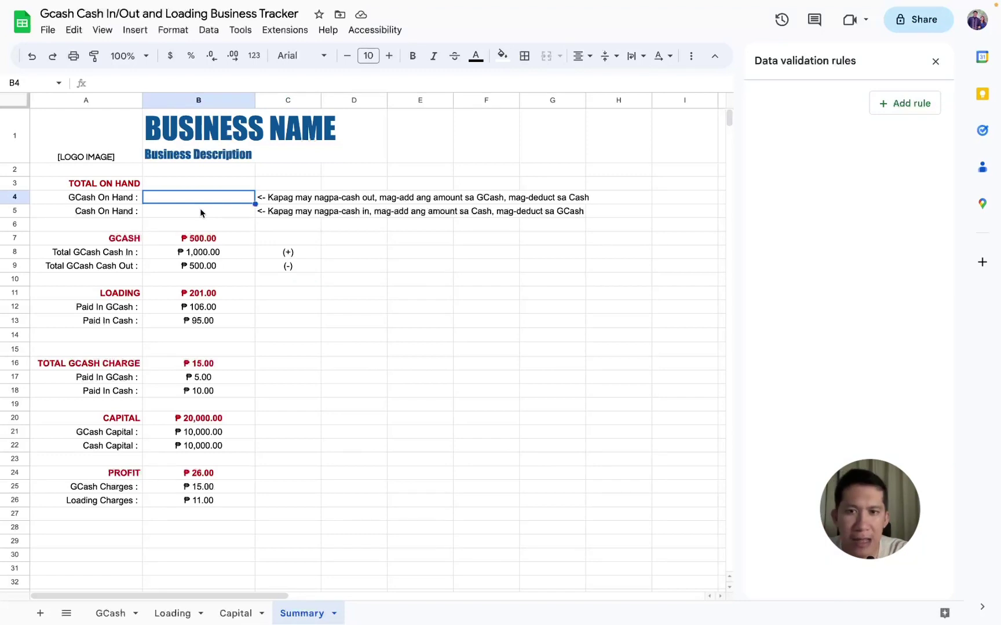
Set GCash On Hand in B4 to =SUM(Capital!$B$3:$B)
type("=")
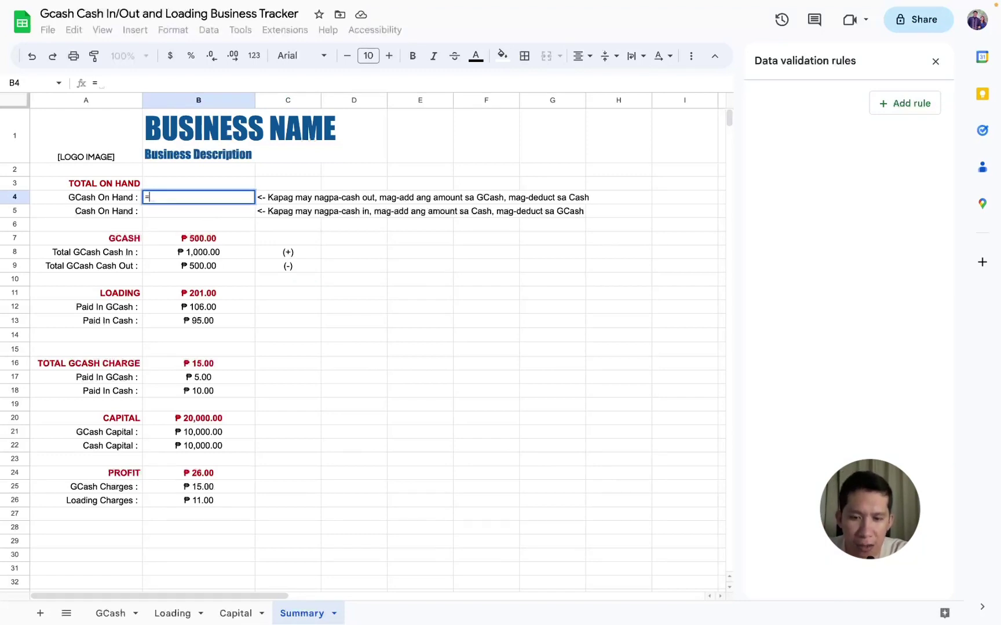
type("SUM(")
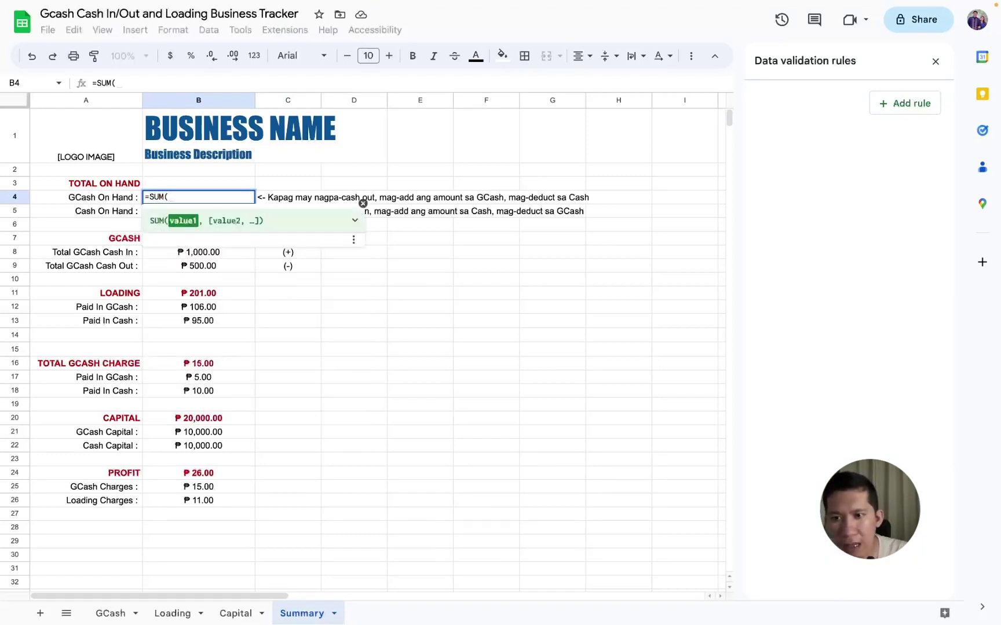
left_click(234, 613)
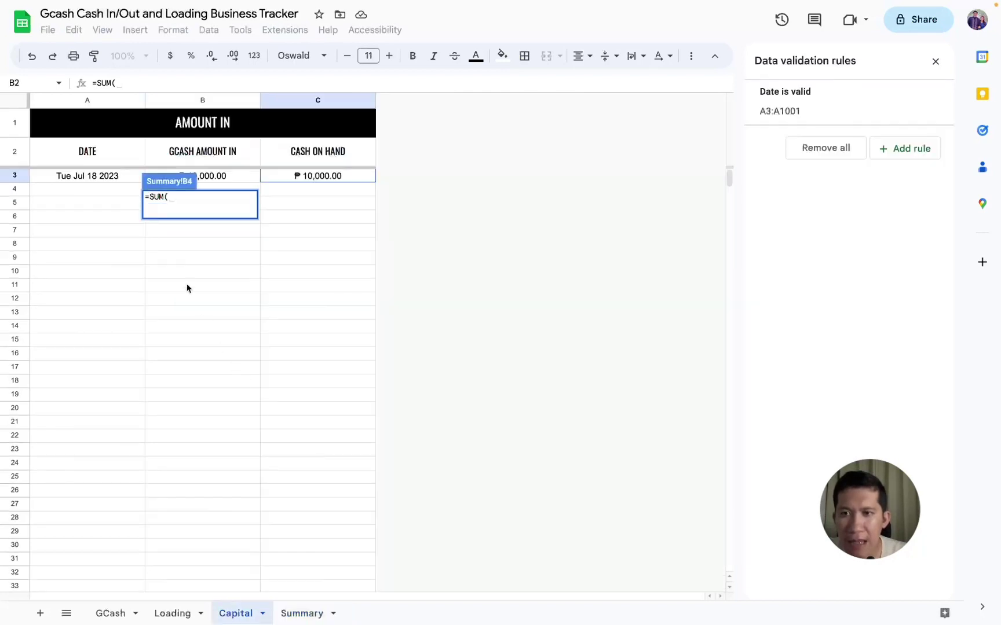
left_click(221, 176)
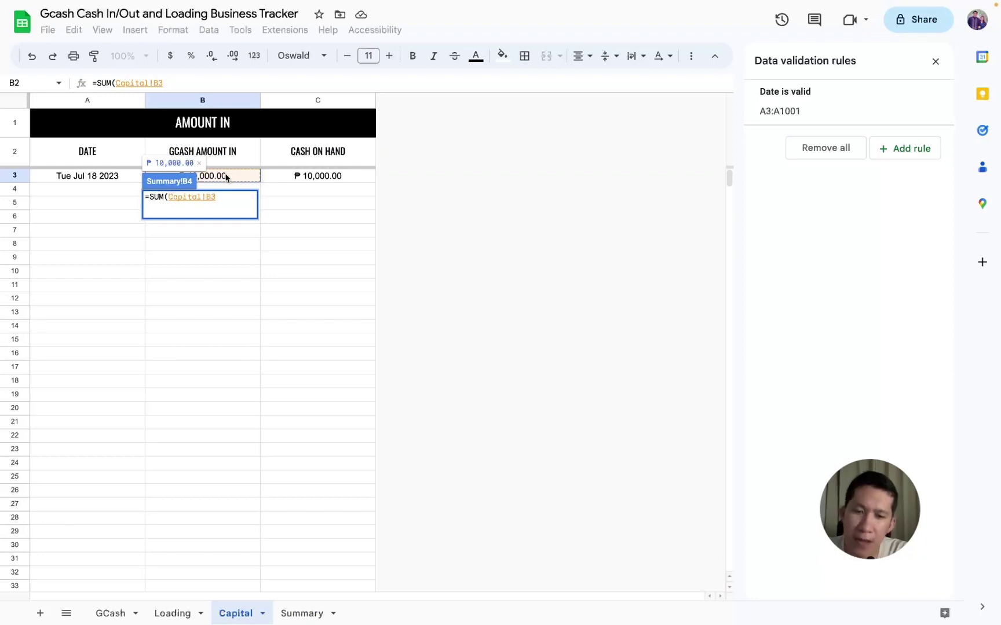
type(":$")
type("B")
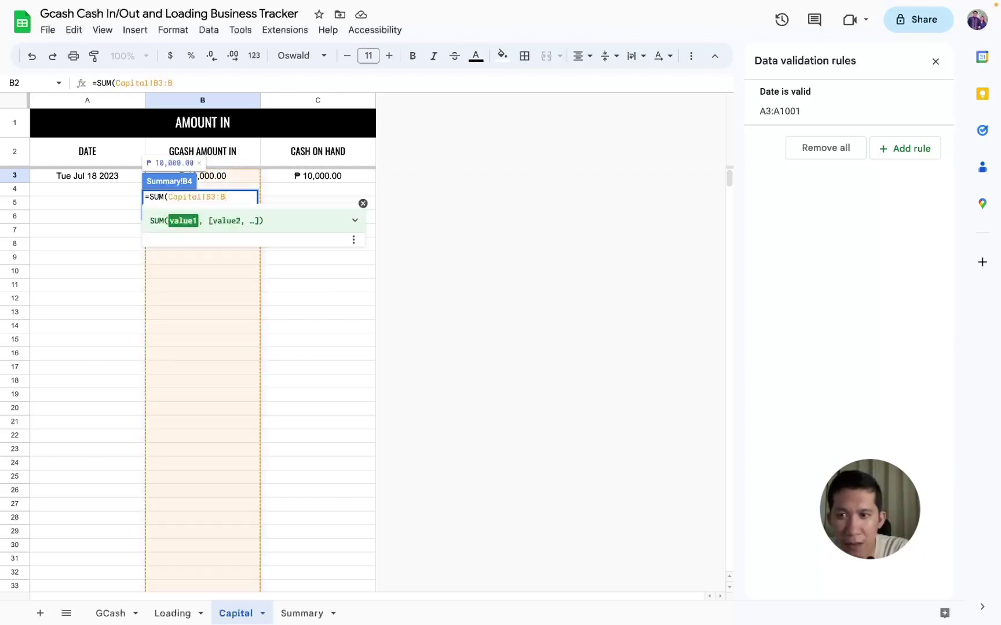
key("F4")
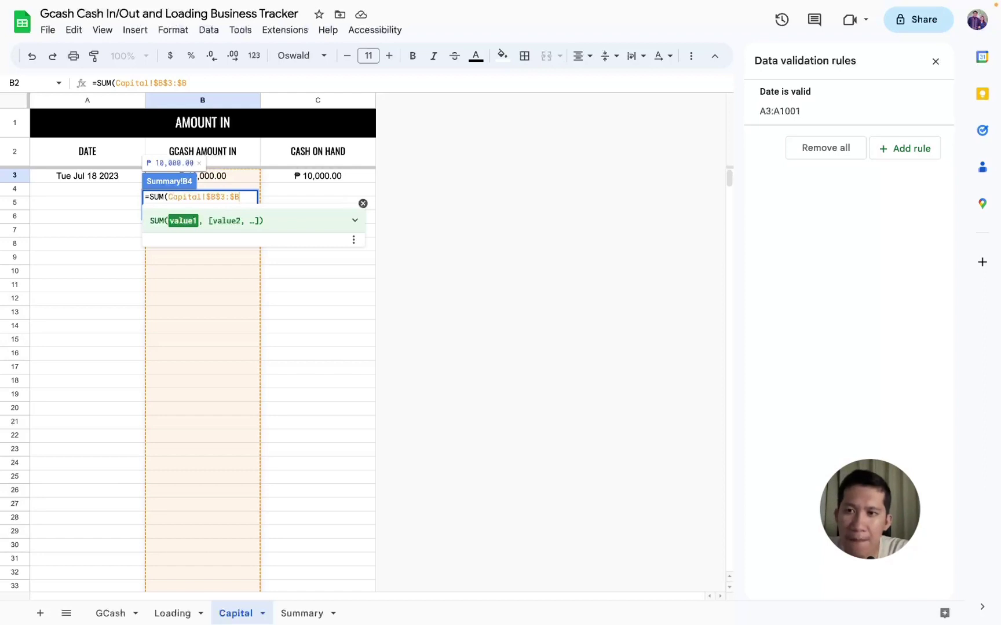
type(")")
key("Return")
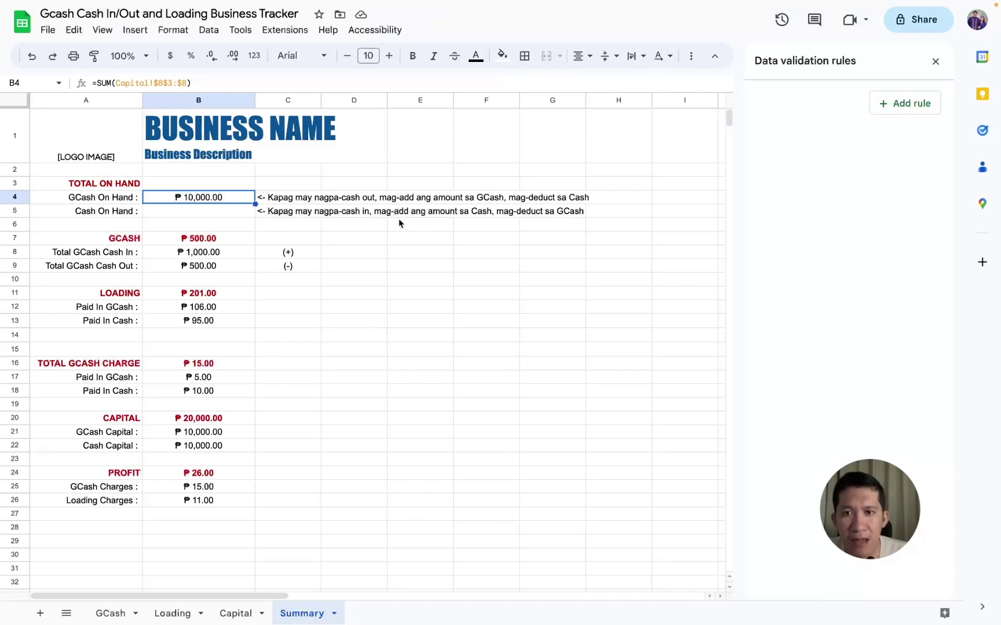
Append - SUMIFS(GCash!$E$3:$E, GCash!$D$3:$D, "Cash In") and begin another SUMIFS term
left_click(214, 82)
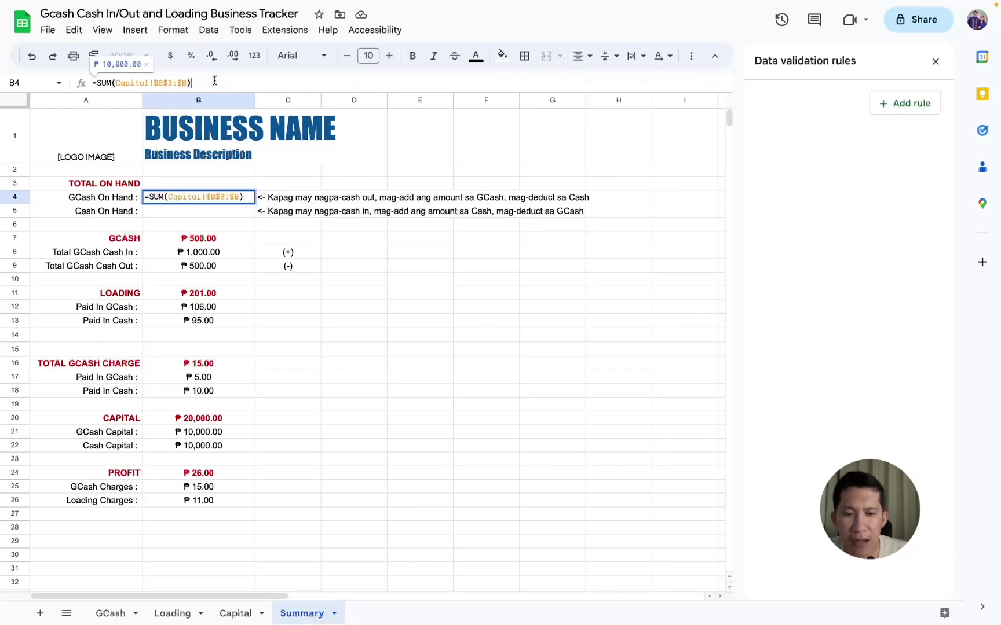
type(" - SUMIFS")
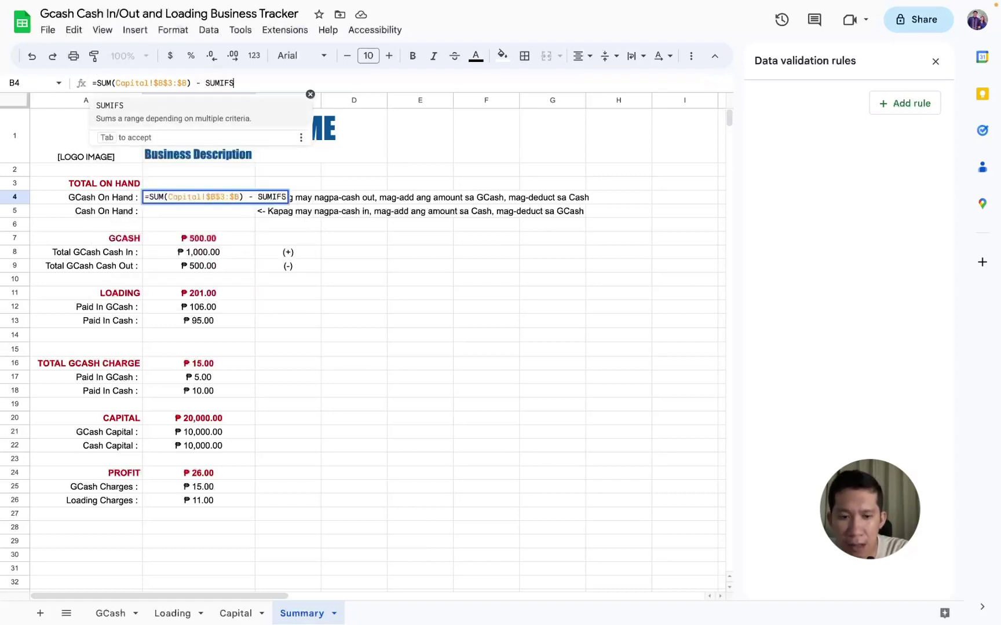
type("(")
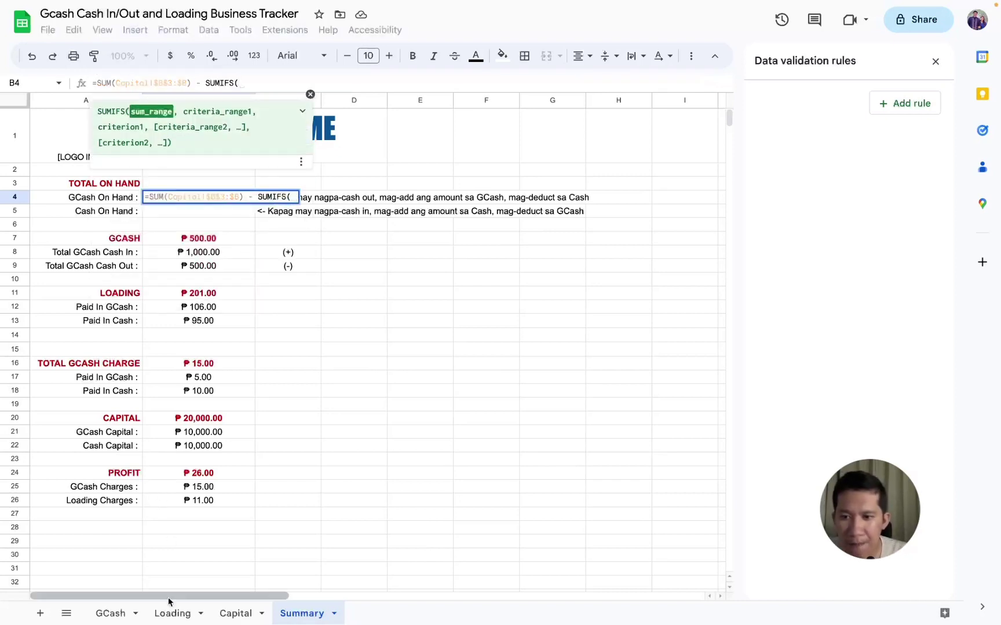
left_click(132, 613)
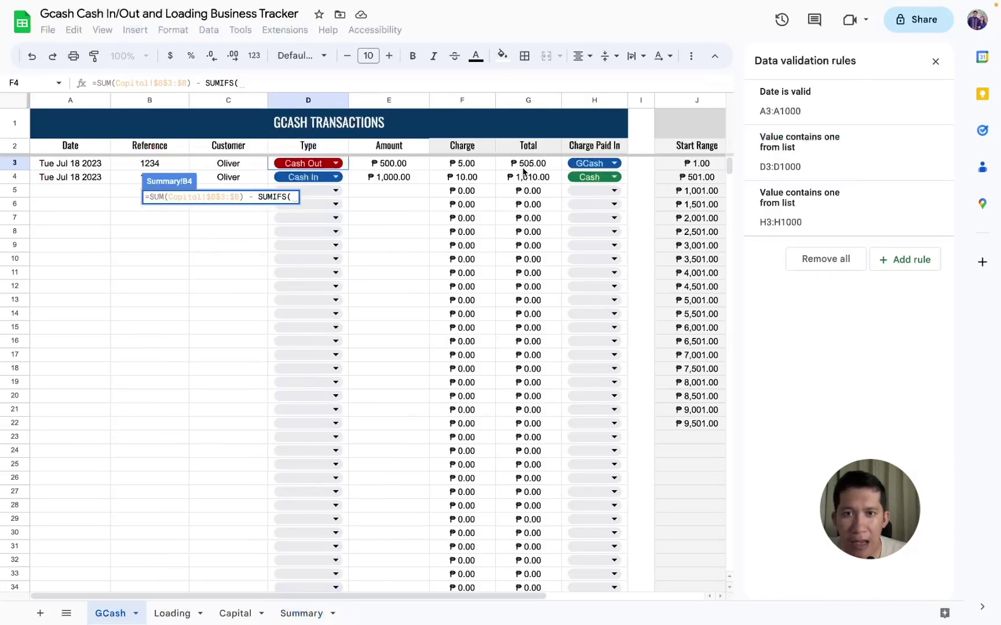
left_click(406, 163)
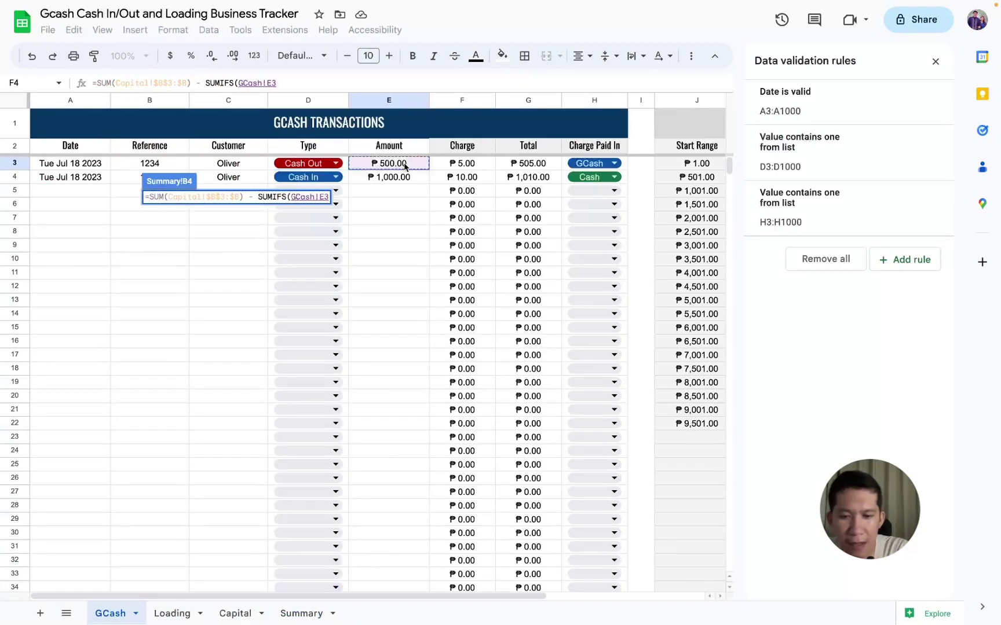
type(":E")
key("F4")
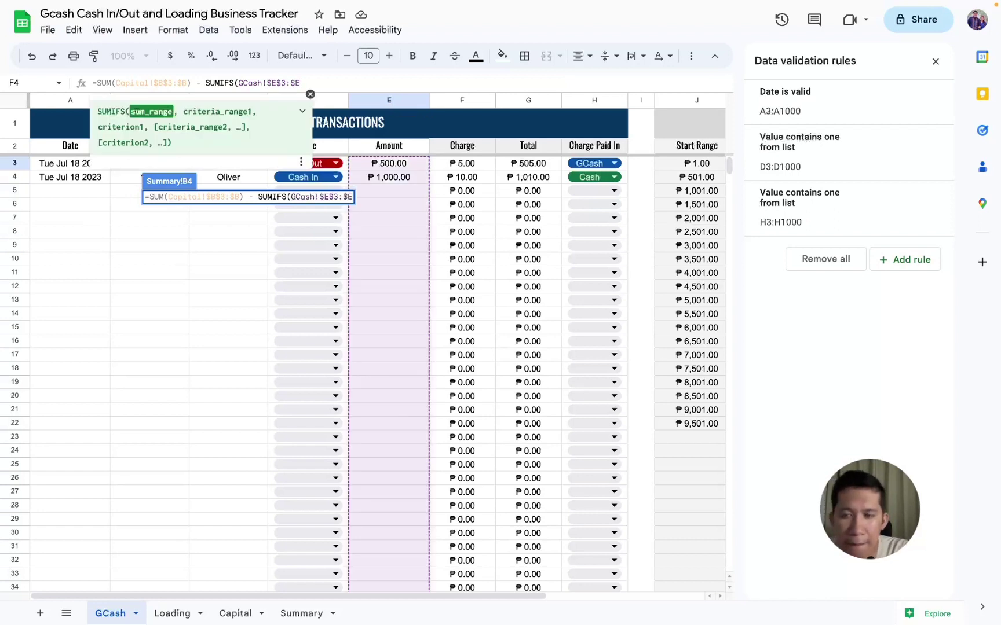
type(",")
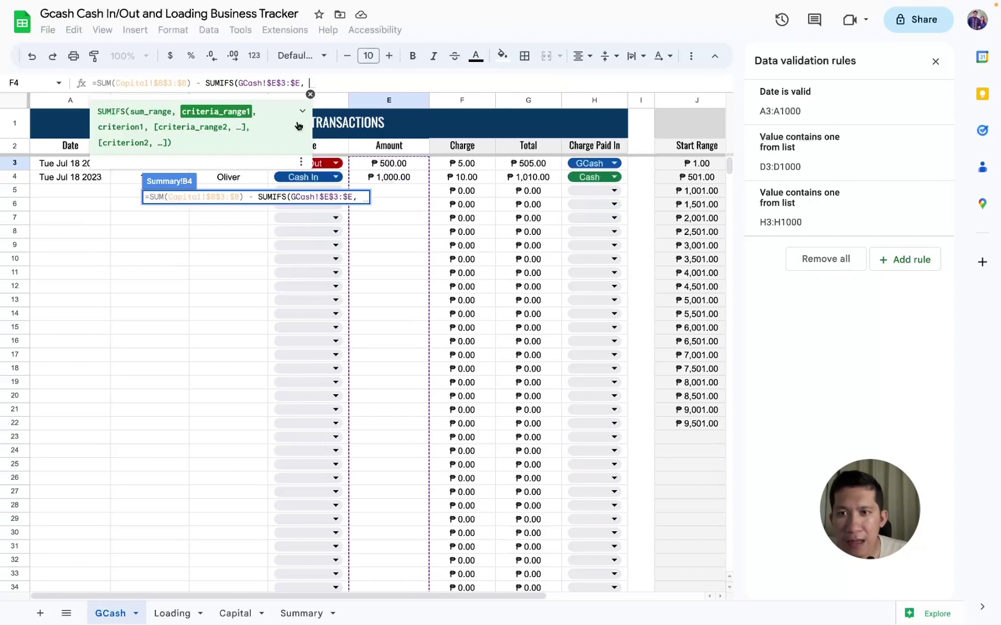
left_click(310, 95)
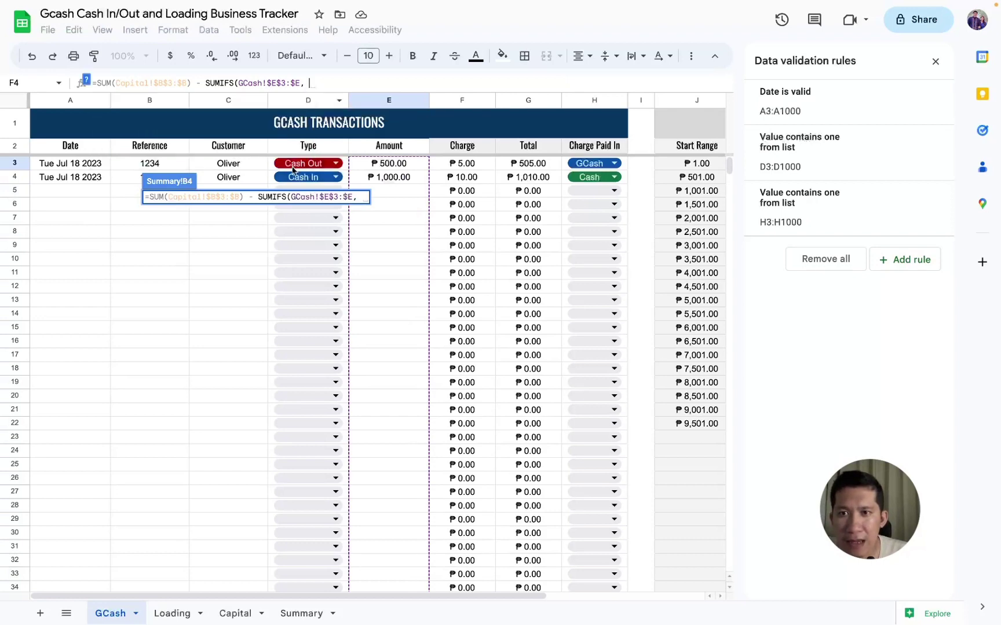
left_click(269, 163)
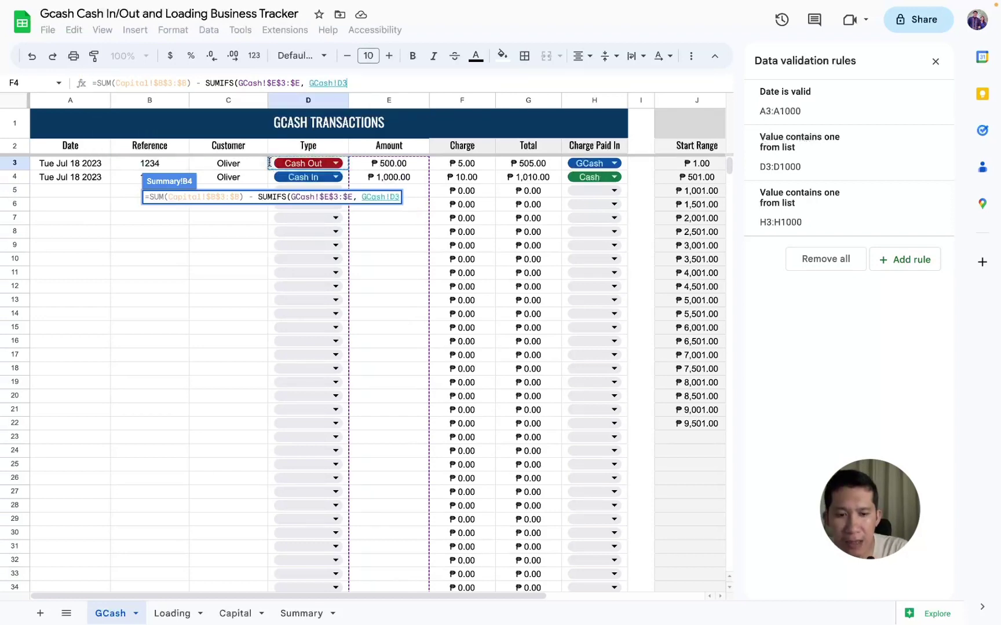
key("F4")
type(":$D, ")
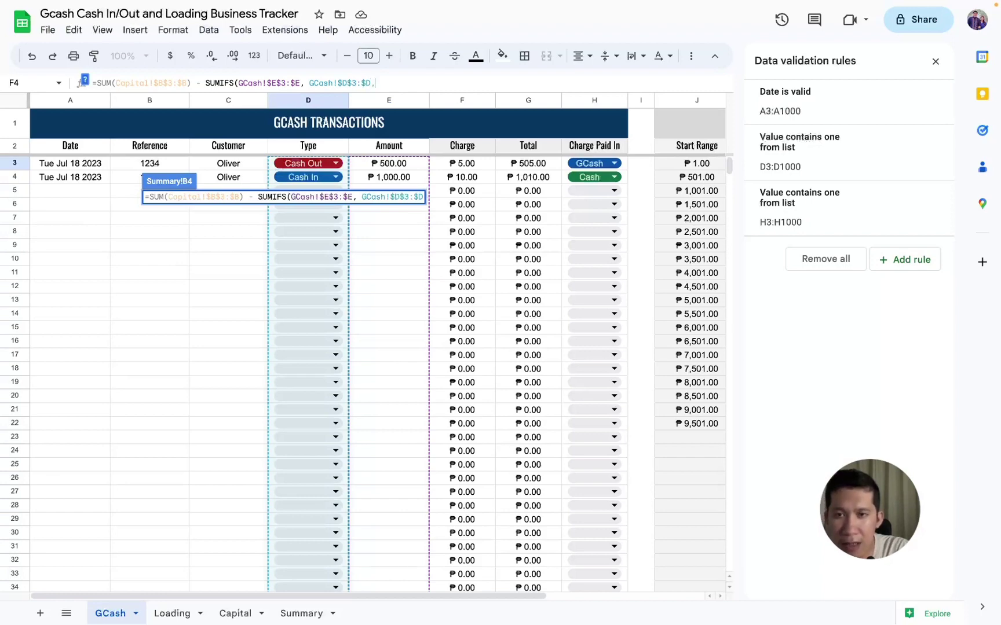
type("\"C")
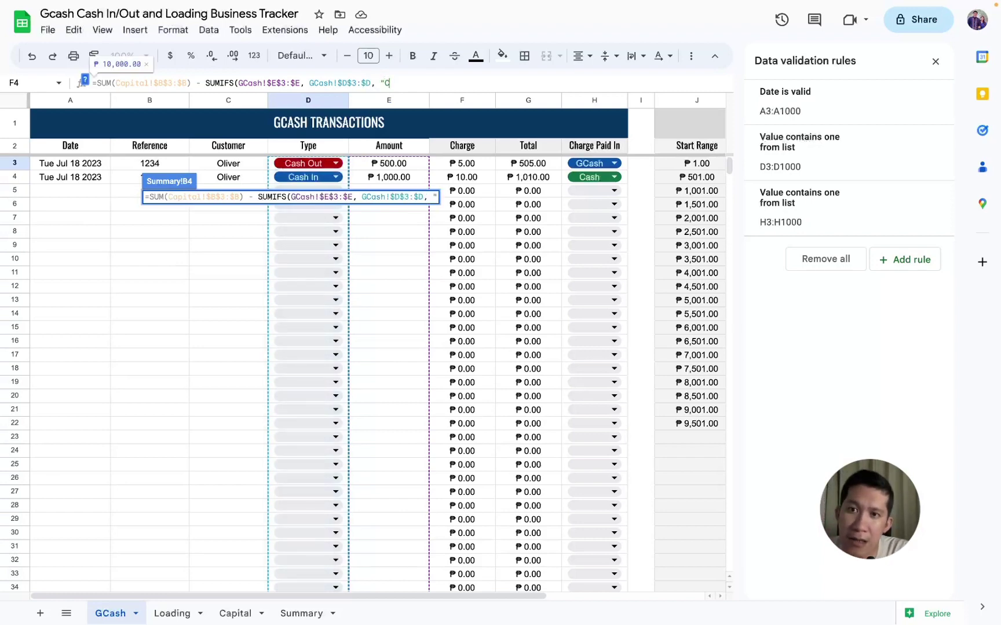
type("ash")
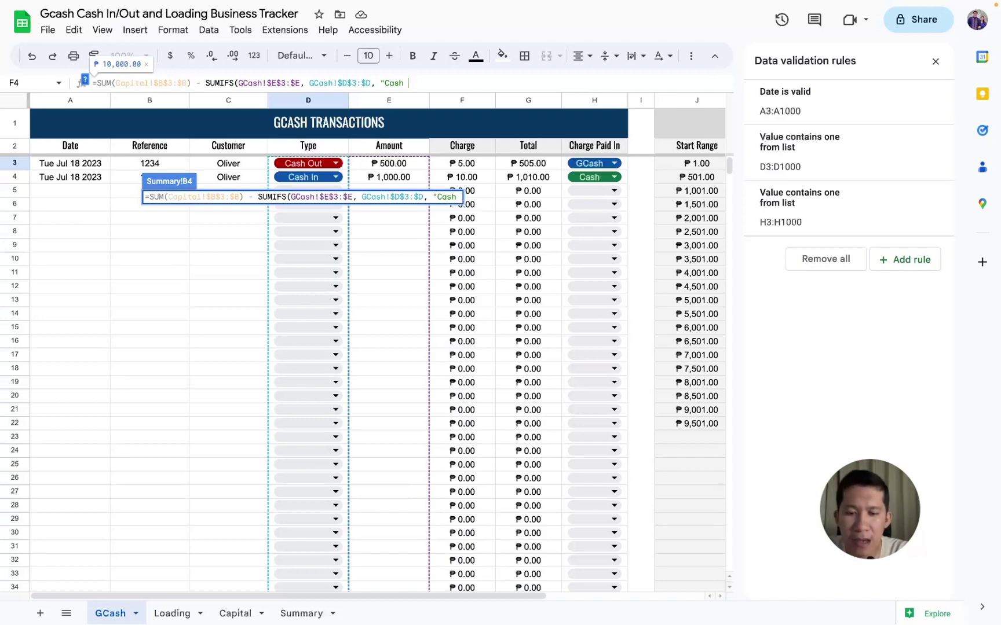
type("In\"")
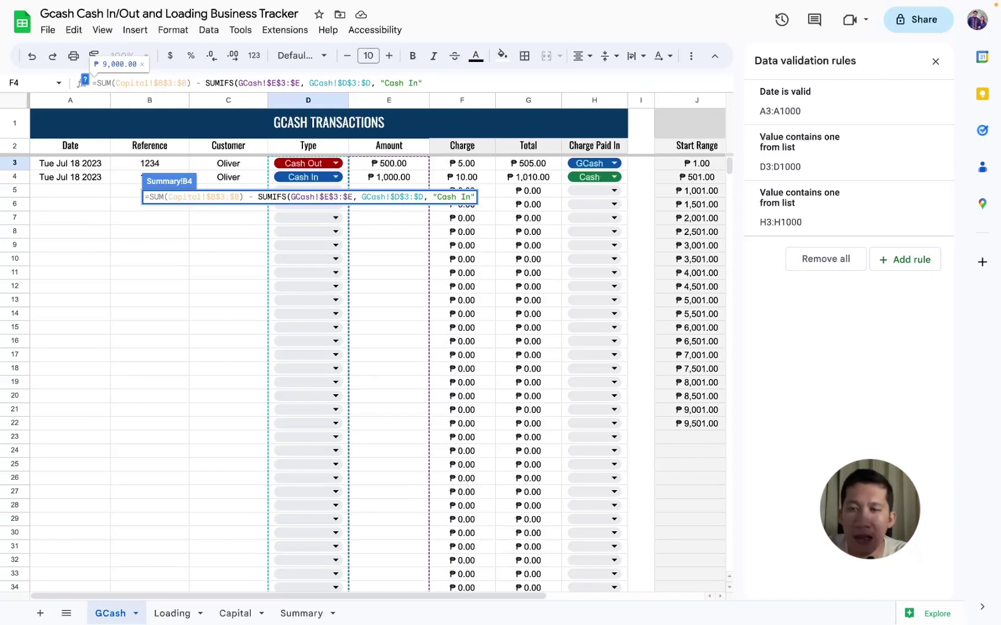
type(") +")
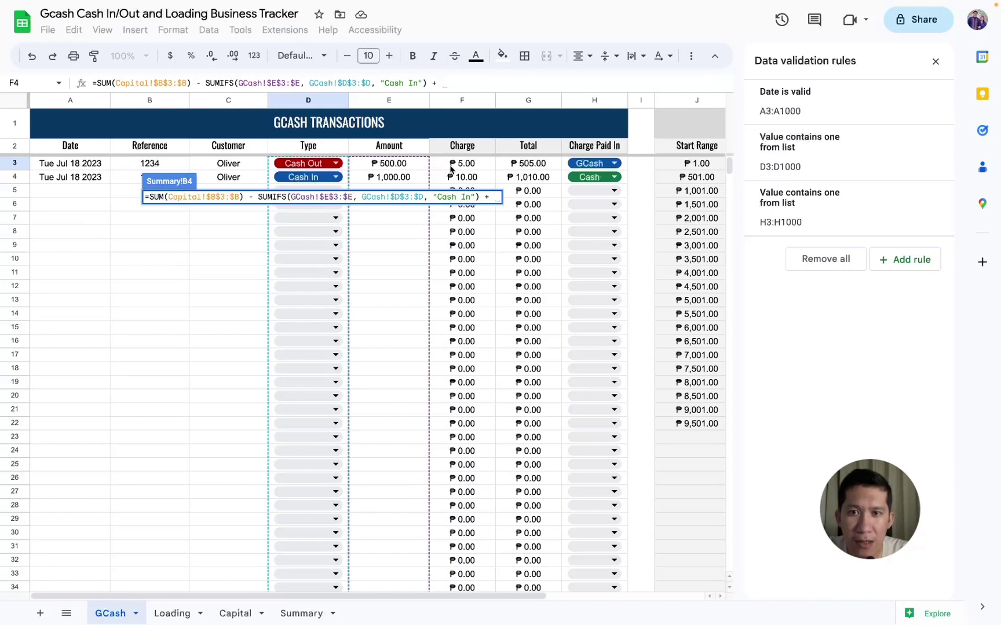
type("SUM")
type("IFS//")
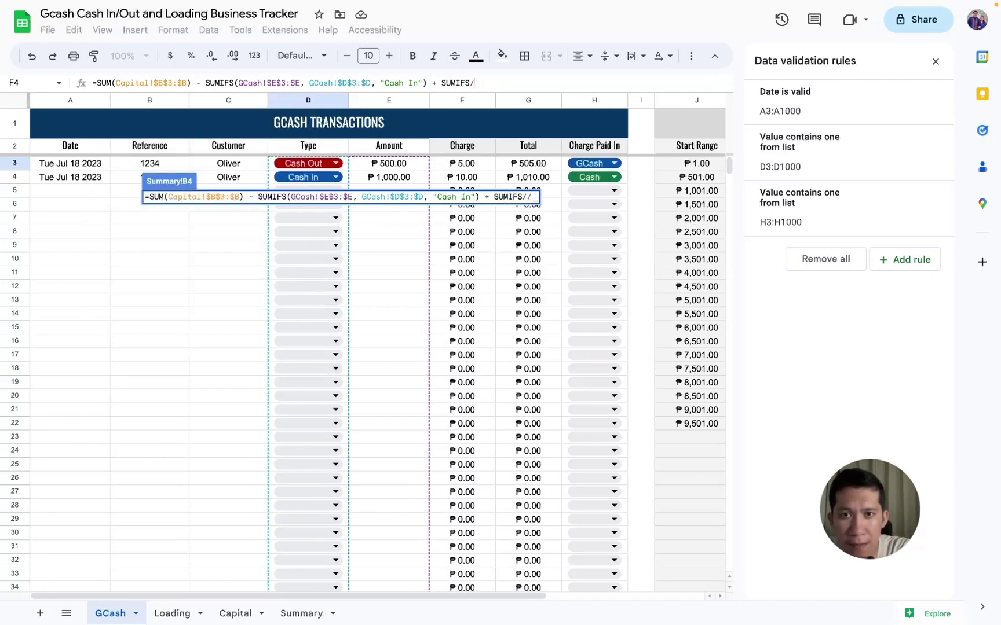
Finish with SUMIFS(GCash!$F$3:$F, GCash!$H$3:$H, "GCash") so GCash On Hand reads ₱9,005.00
key("BackSpace")
type("(")
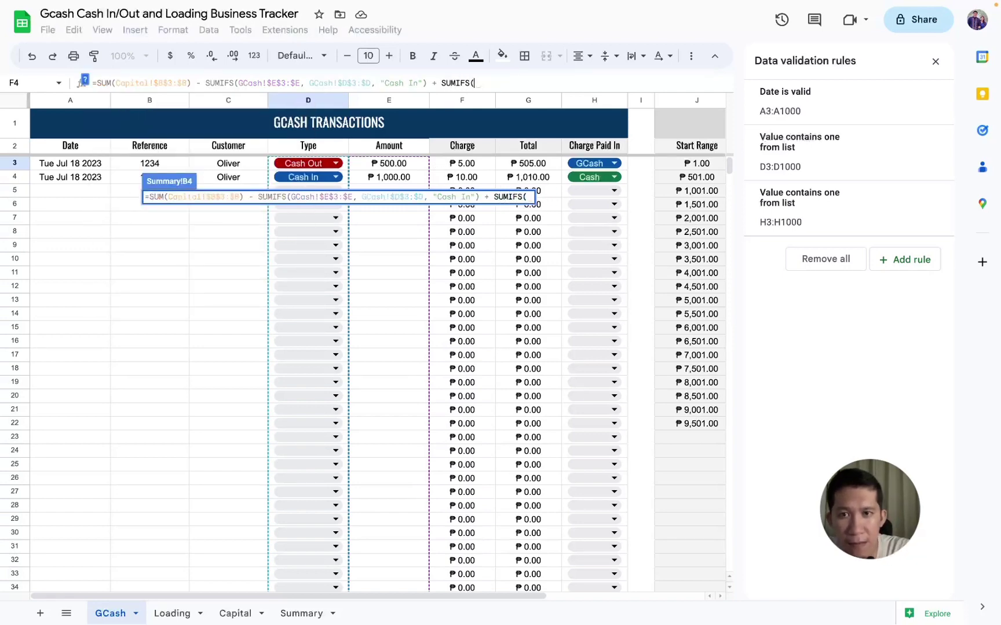
left_click(444, 168)
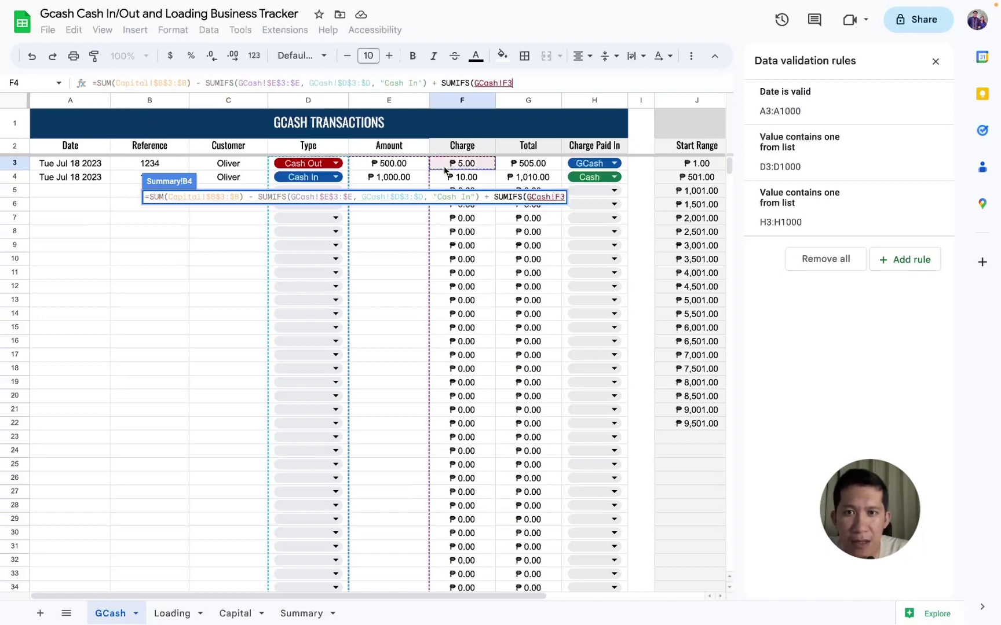
key("F4")
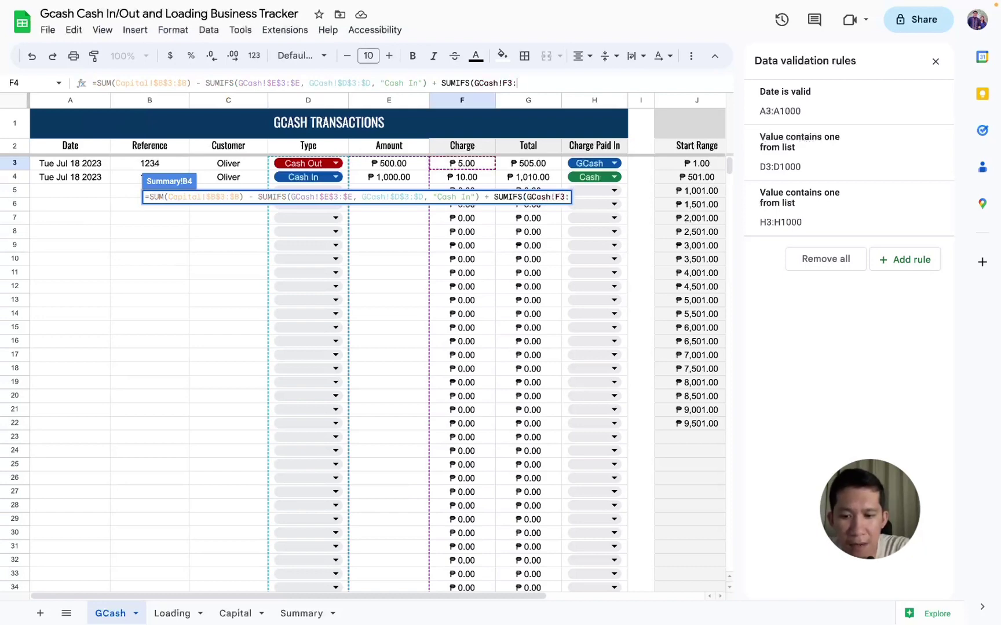
type(":$F,")
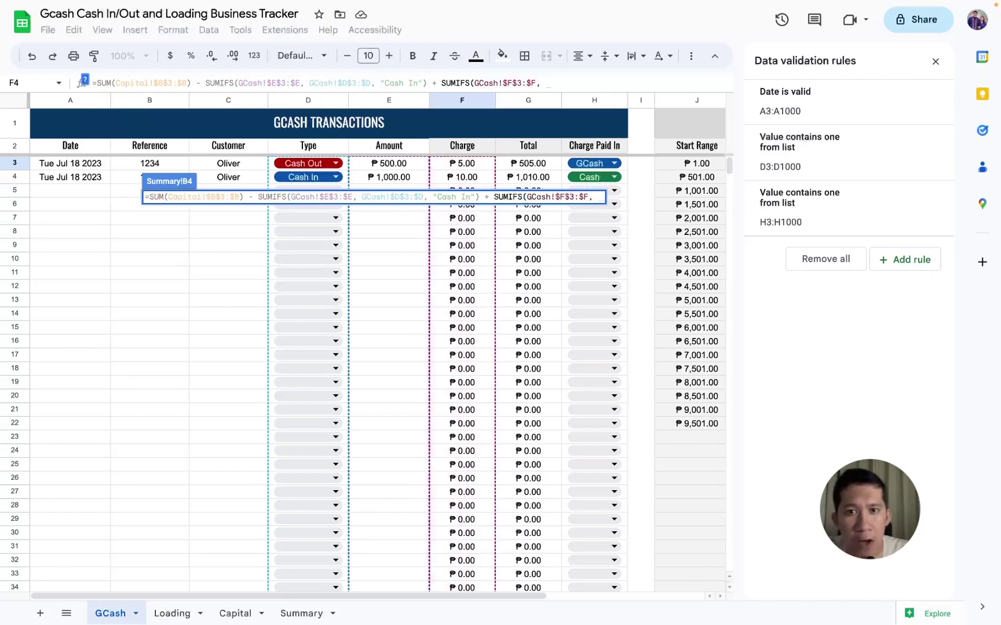
left_click(565, 166)
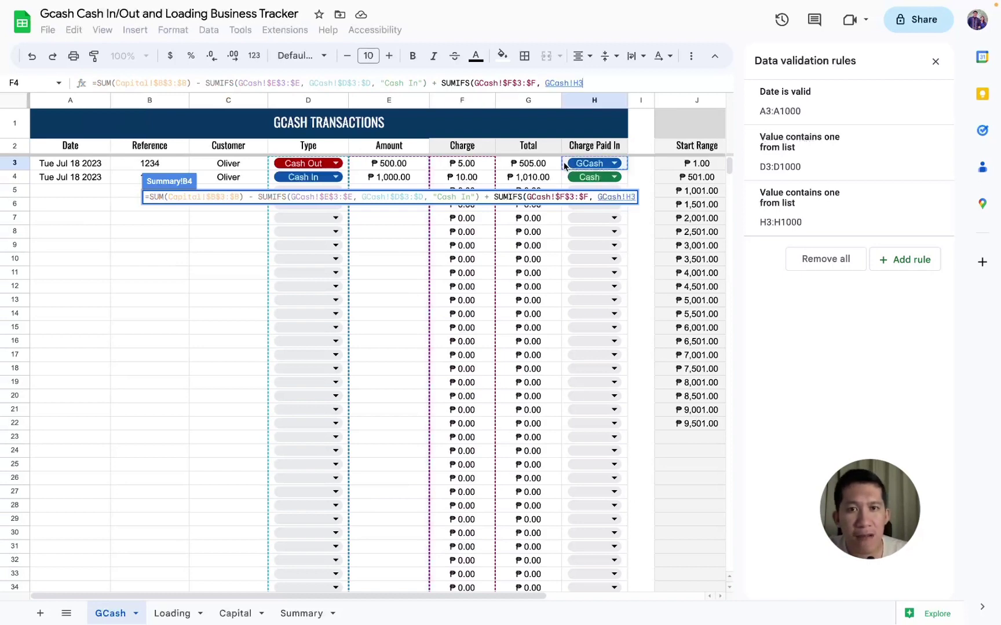
key("F4")
type("$H$3:$H")
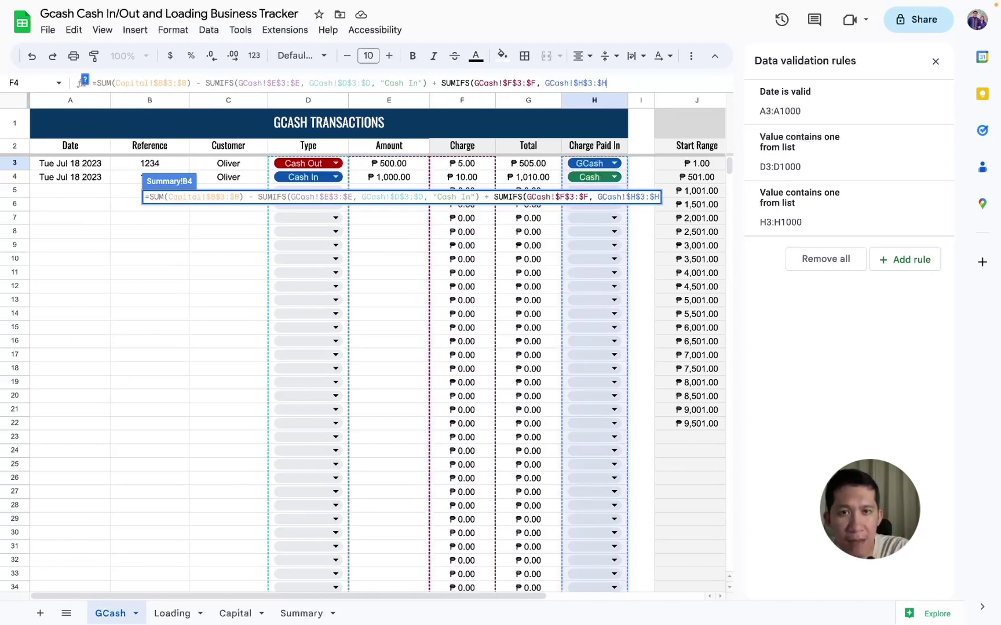
type(",")
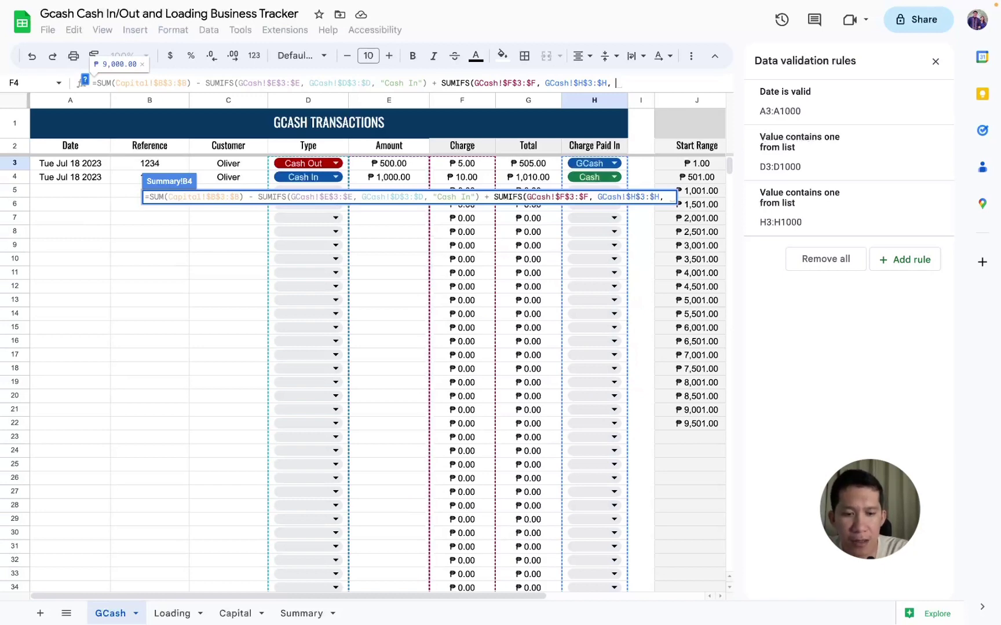
type("\"GCash\"")
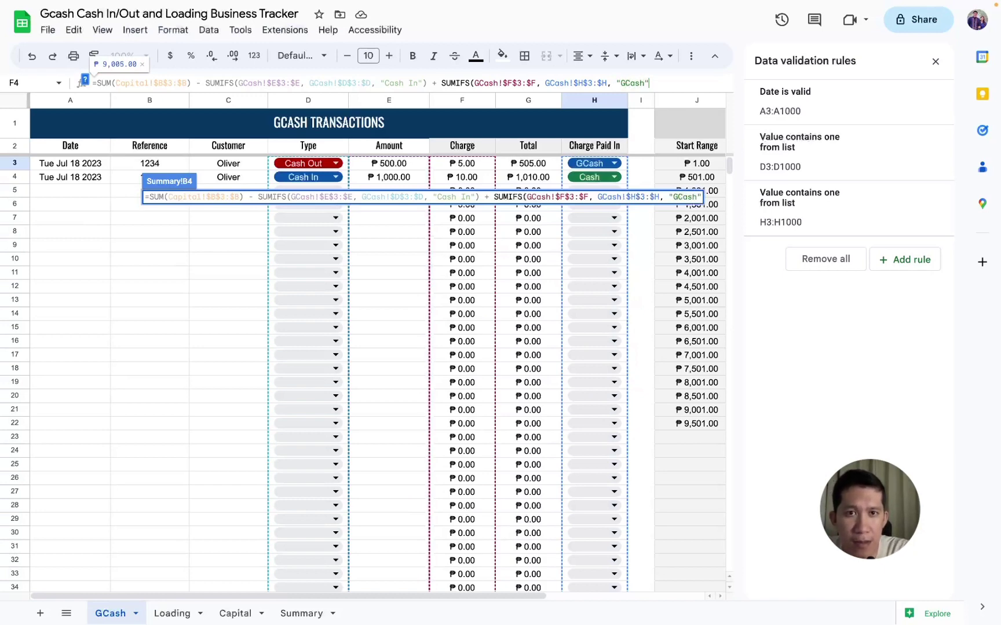
type(")")
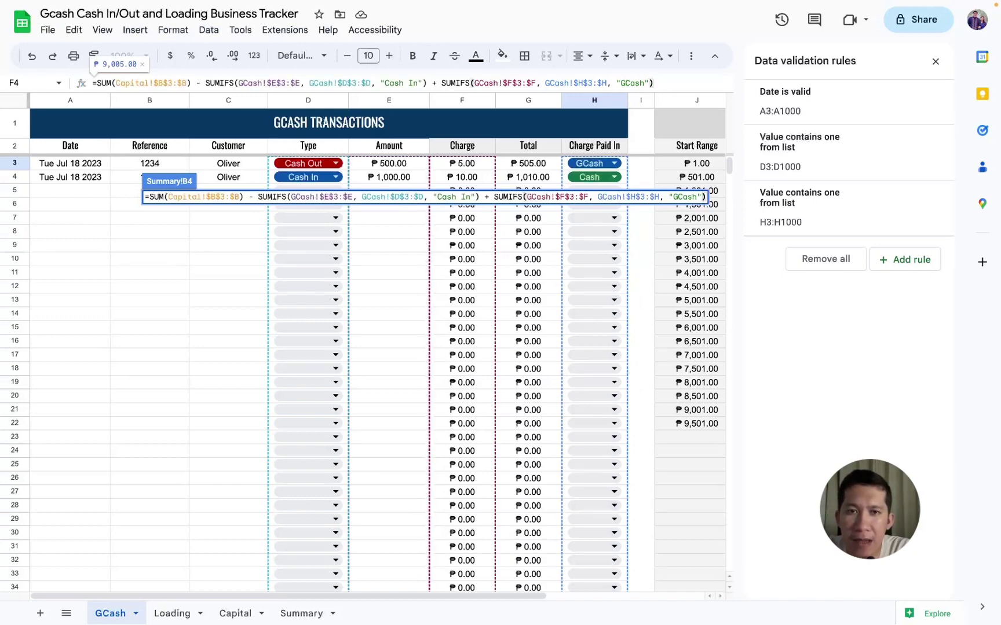
key("Return")
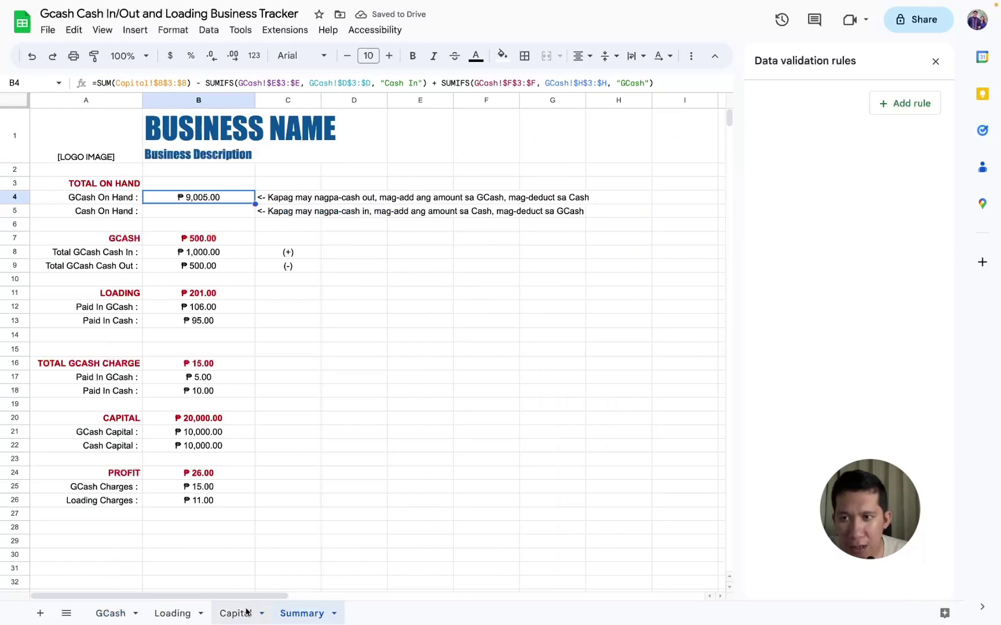
Inspect the GCash sheet's row 4 transaction and row 3 charge formula, then return to Summary
left_click(221, 617)
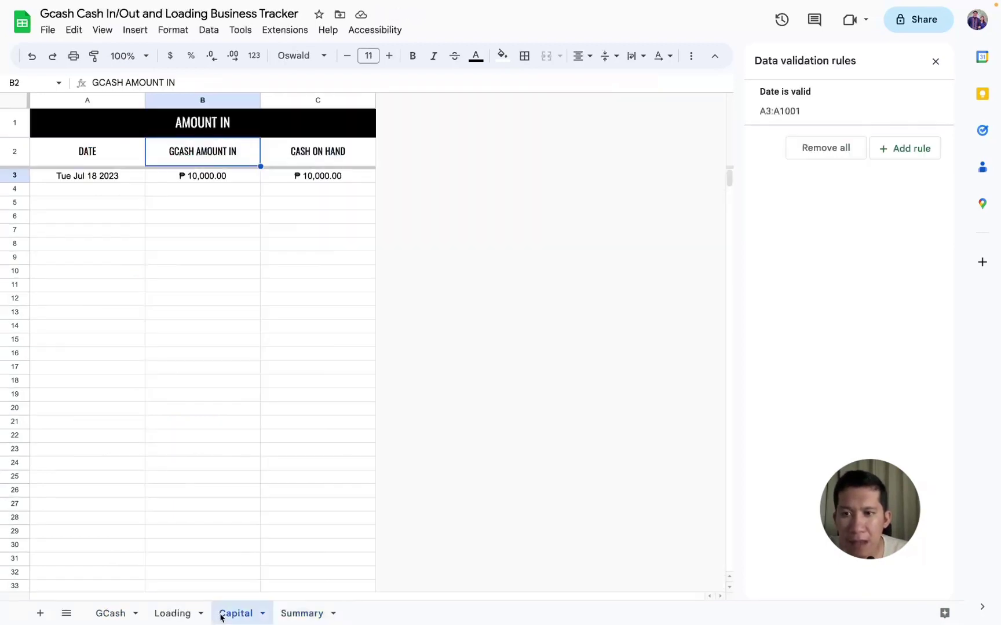
left_click(110, 613)
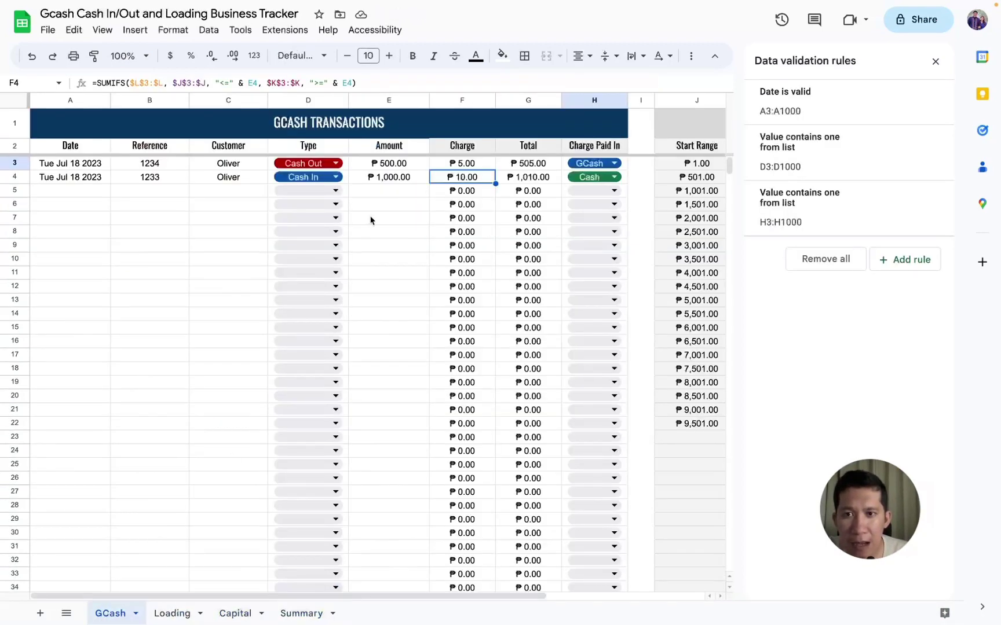
left_click(375, 182)
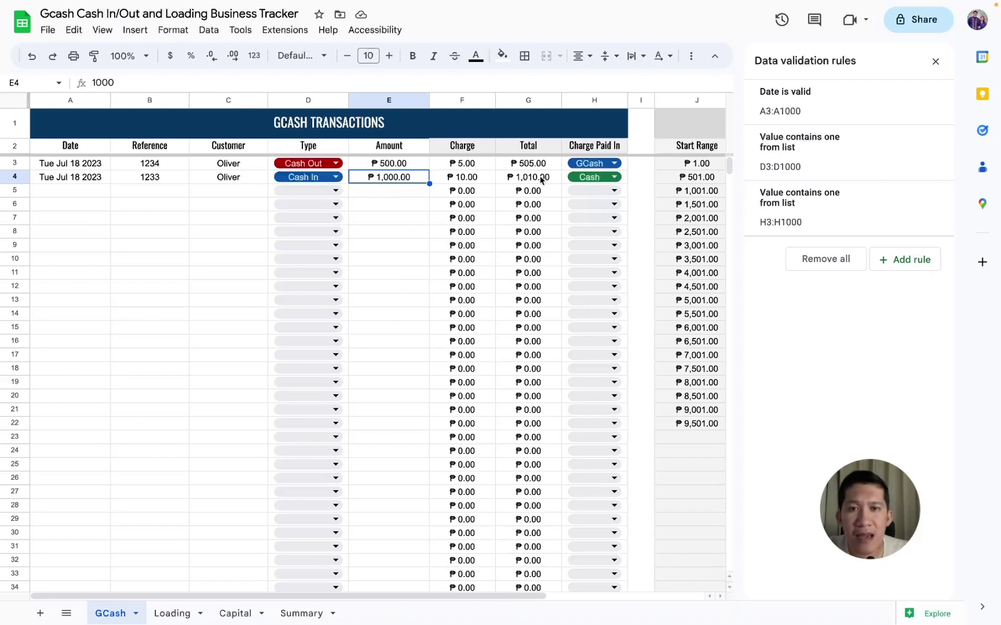
double_click(593, 177)
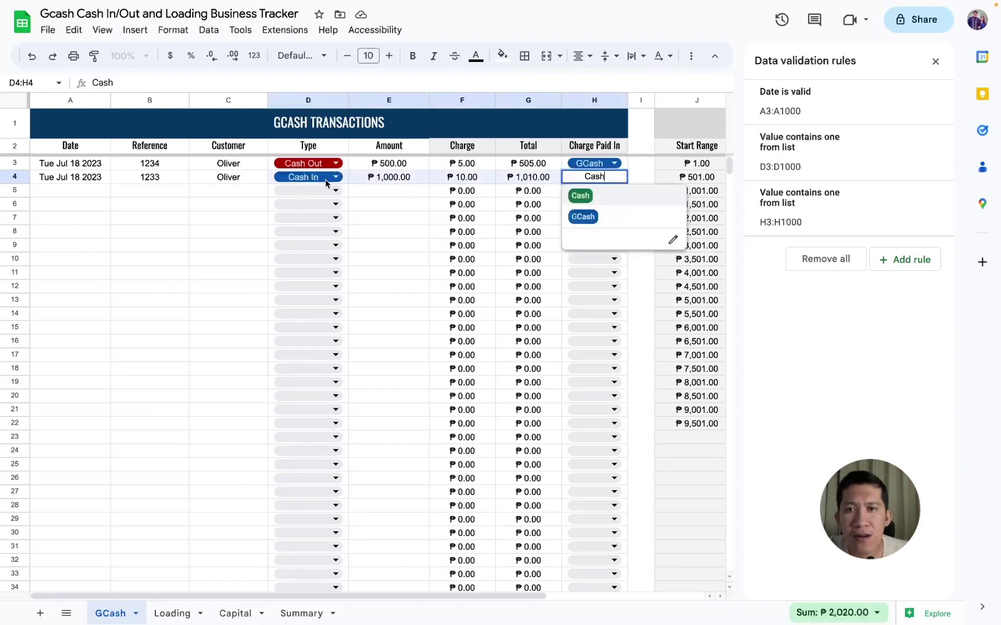
left_click_drag(594, 178, 96, 181)
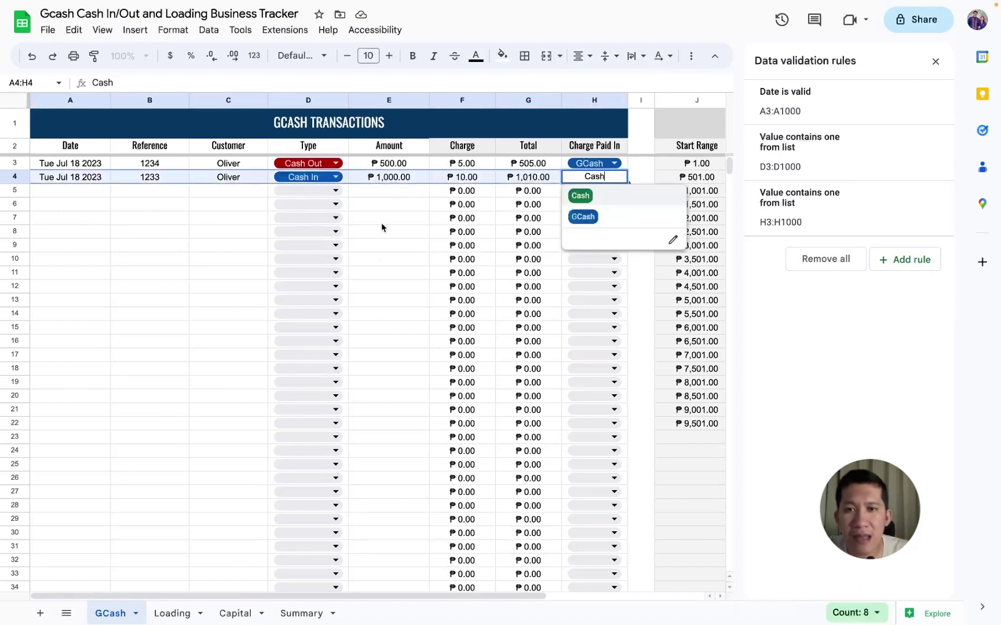
left_click(383, 193)
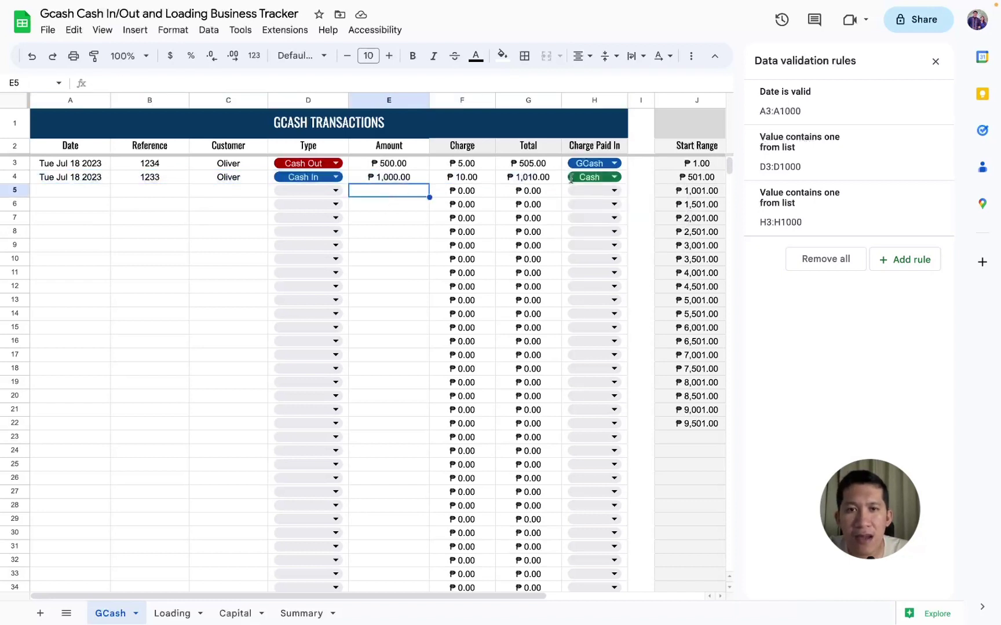
double_click(571, 180)
left_click_drag(570, 180, 76, 190)
left_click(405, 191)
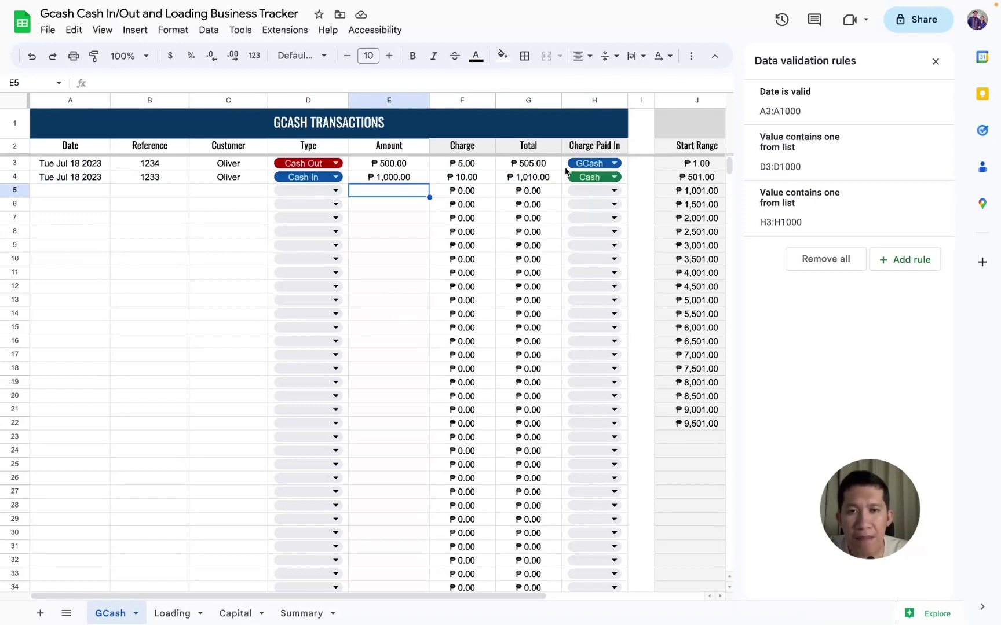
left_click(474, 168)
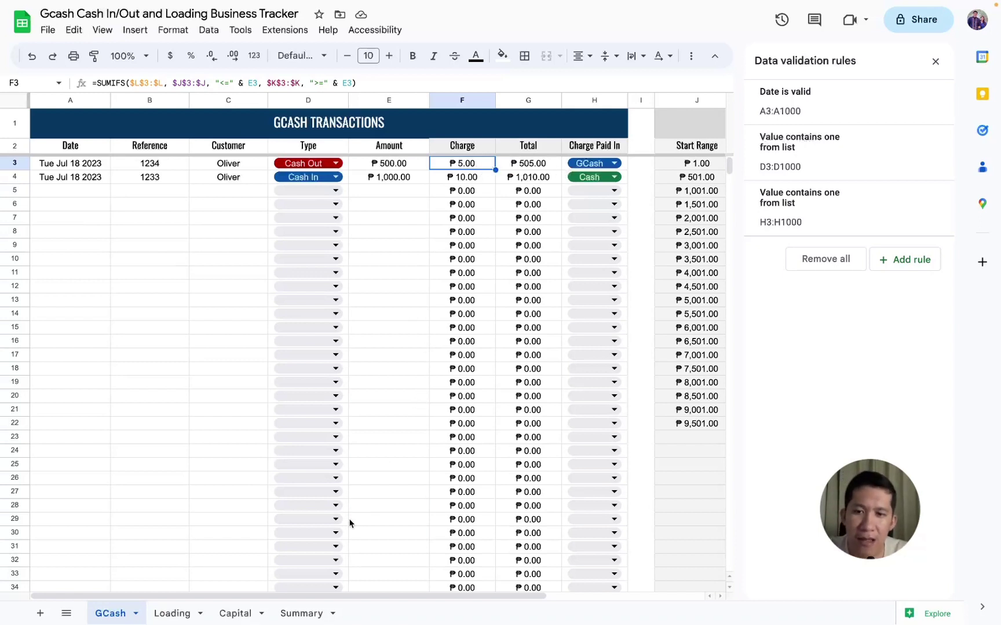
left_click(315, 613)
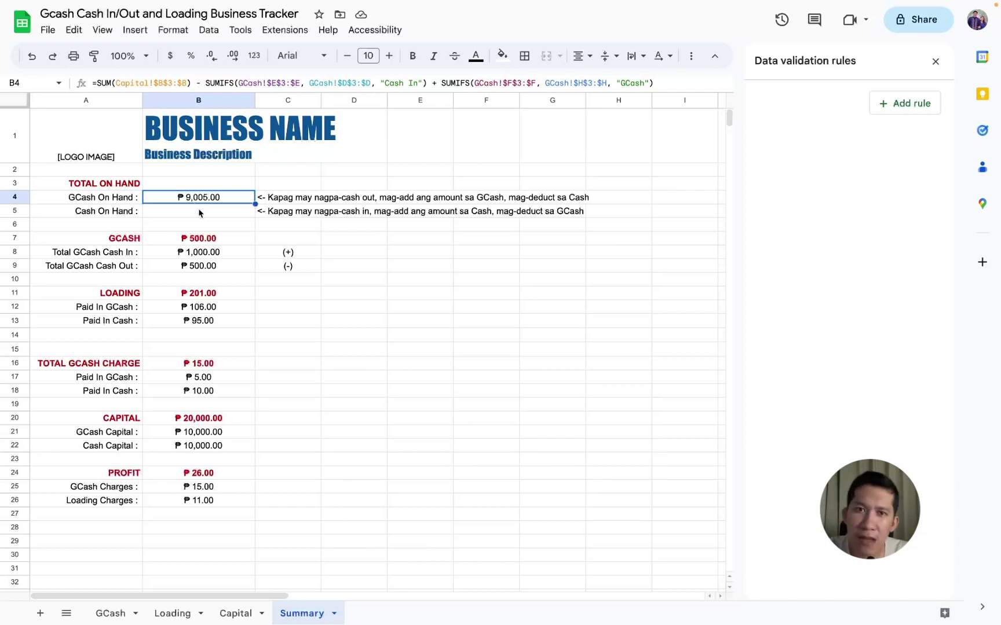
Append + SUMIFS(GCash!$E$3:$E, GCash!$D$3:$D, "Cash Out") to the GCash On Hand formula
left_click(666, 79)
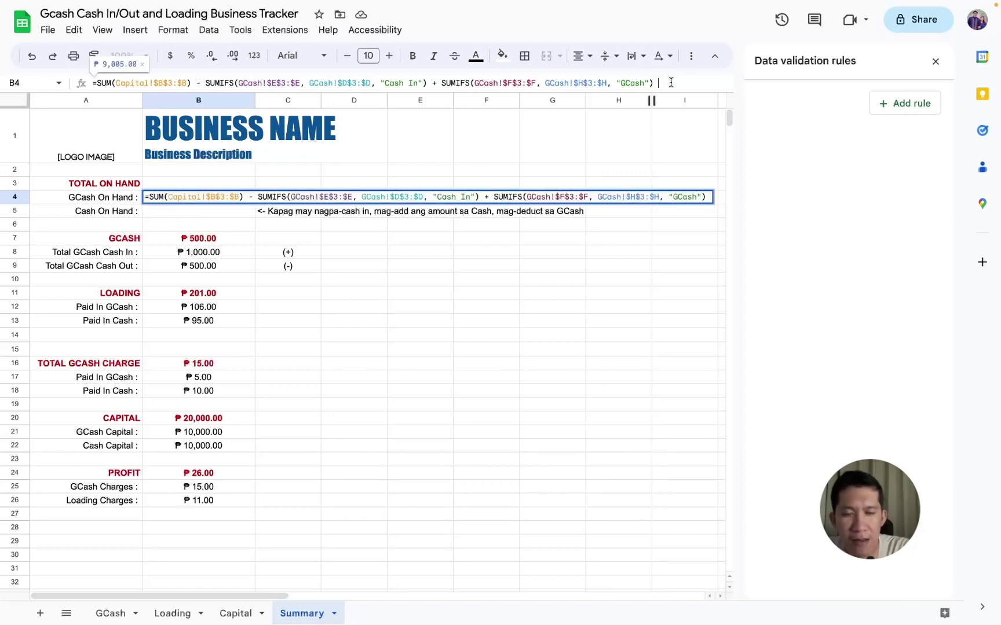
type("+")
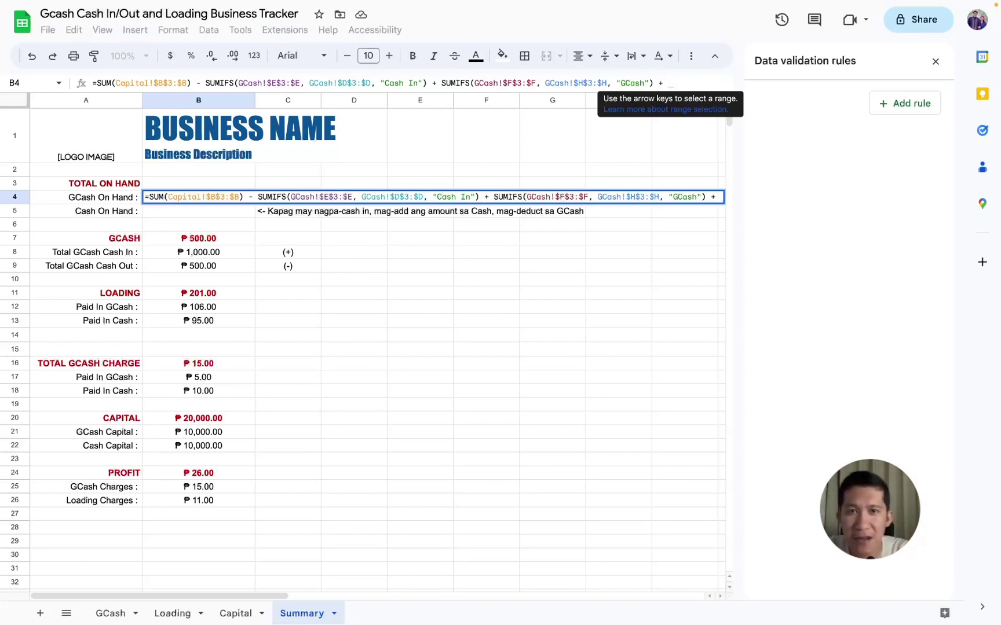
type("SUM")
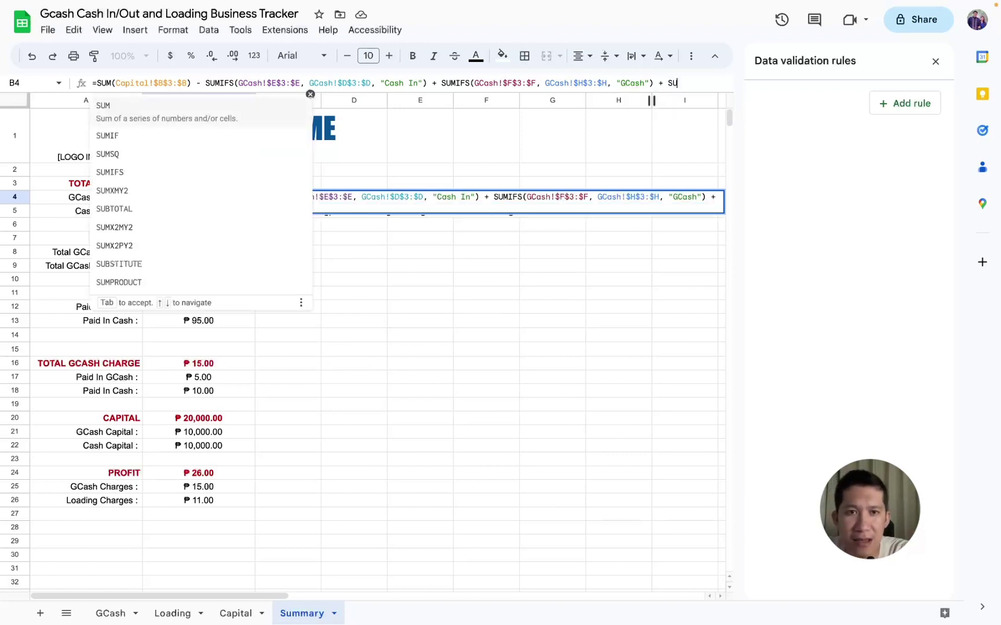
type("IFS")
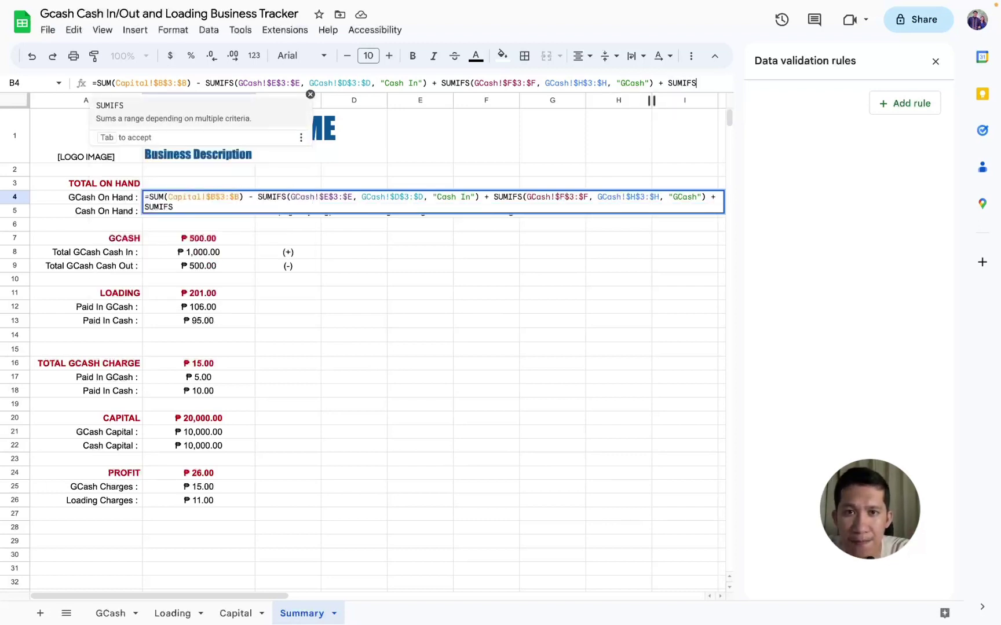
type("(")
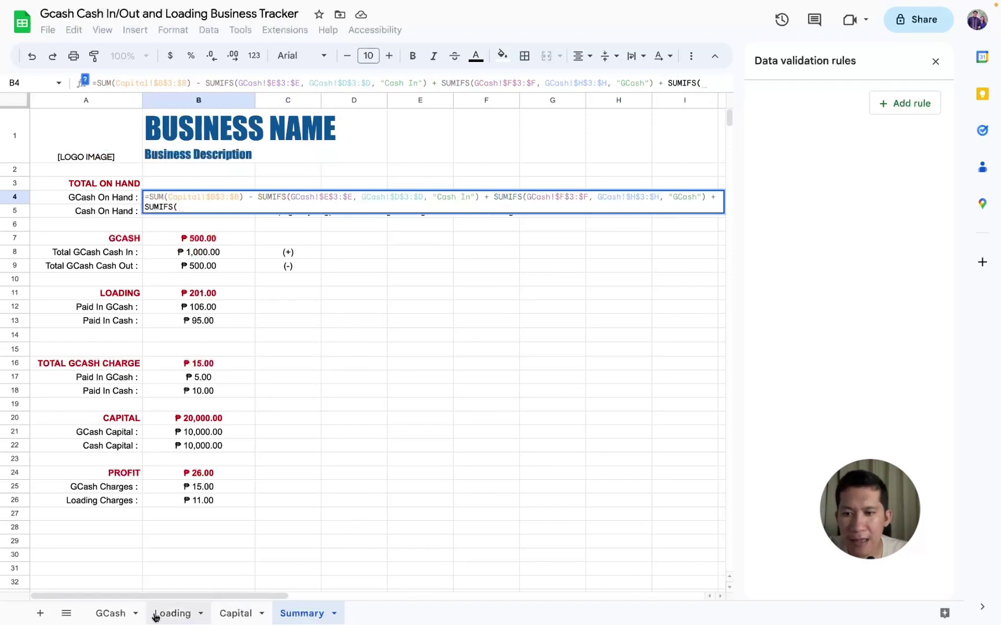
left_click(111, 612)
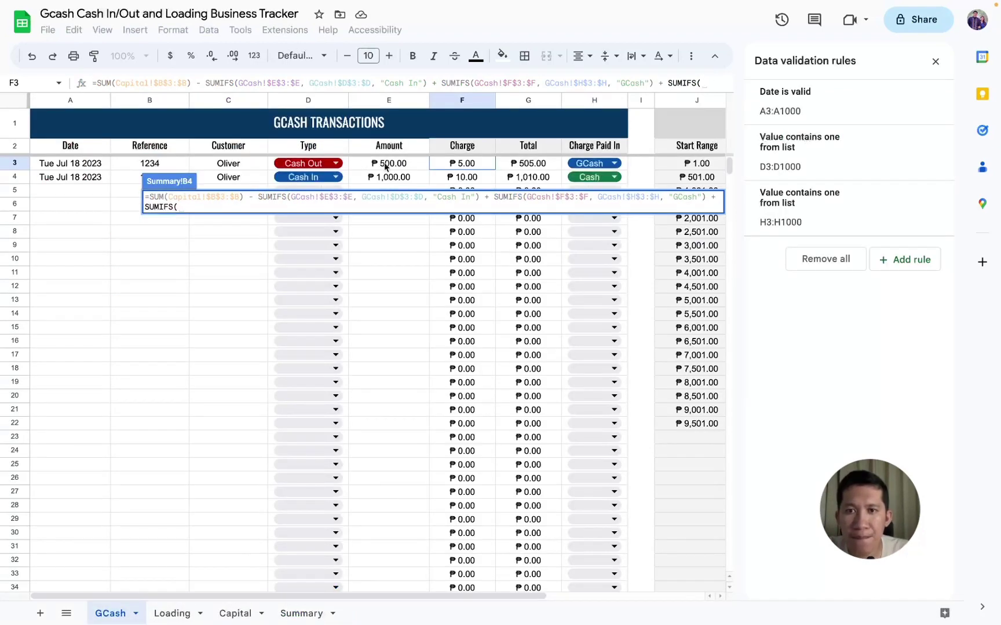
left_click(415, 166)
type(":$")
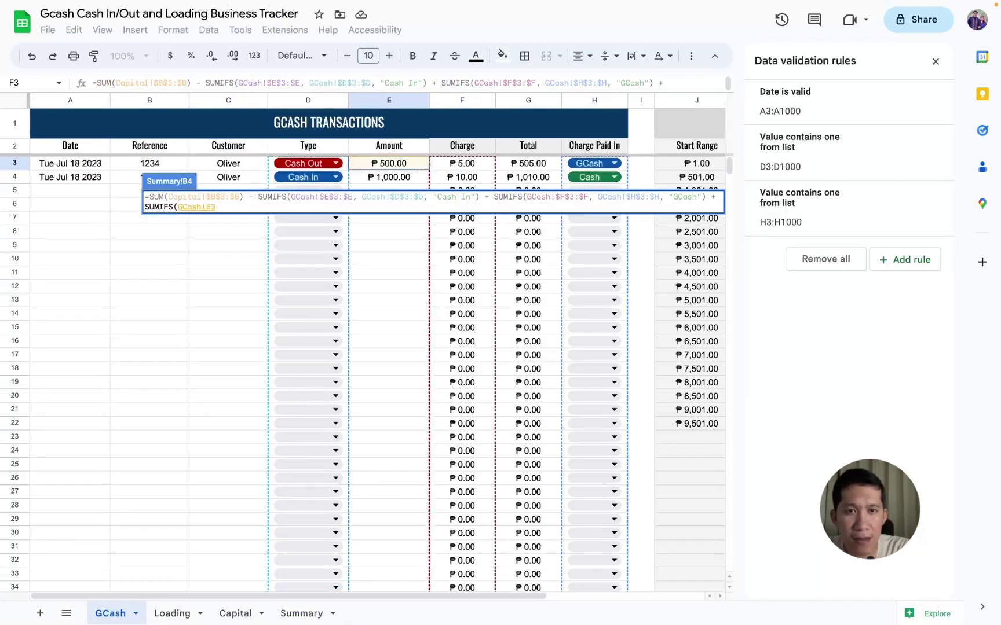
type("E")
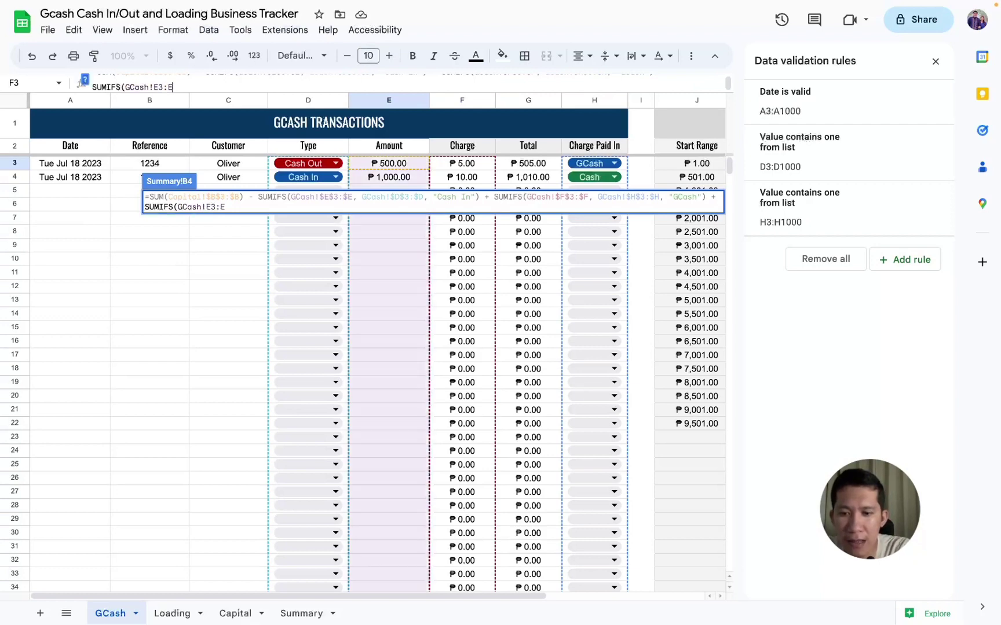
key("F4")
type("$E,")
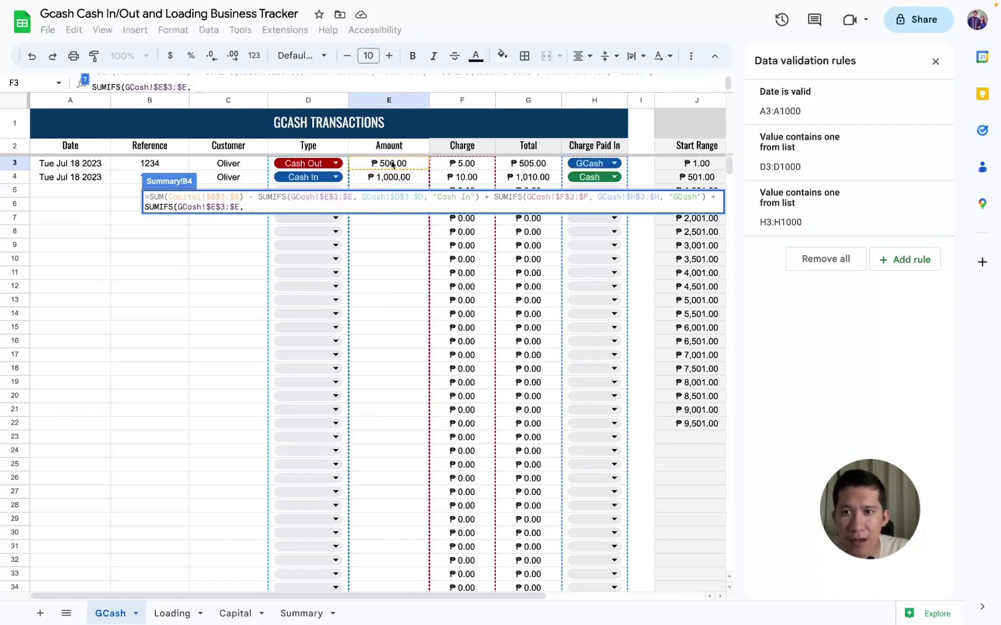
left_click(270, 164)
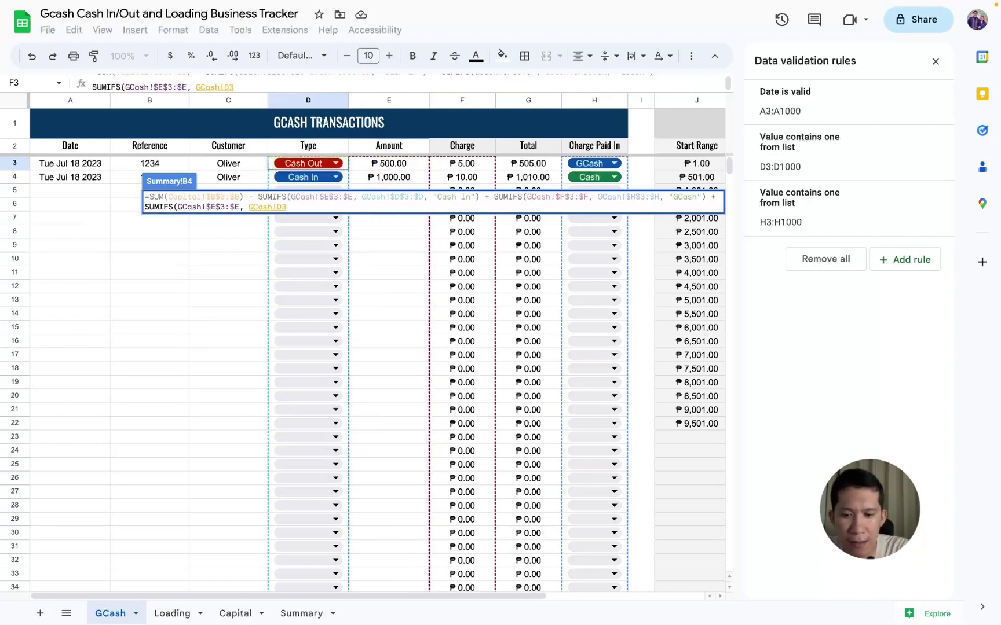
type(":D")
key("F4")
type(", \"")
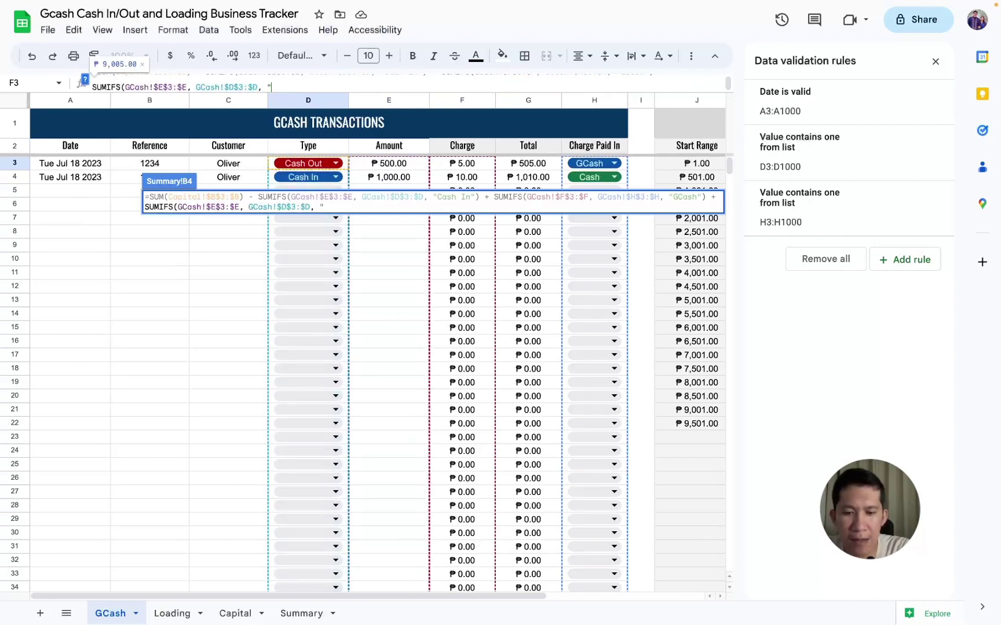
type("Cash O")
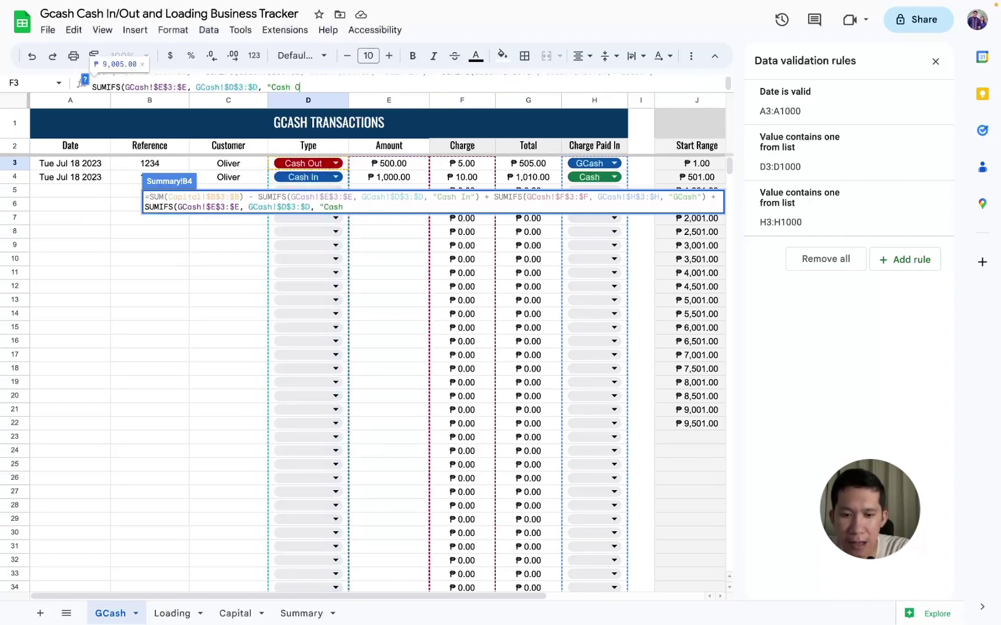
type("ut\"")
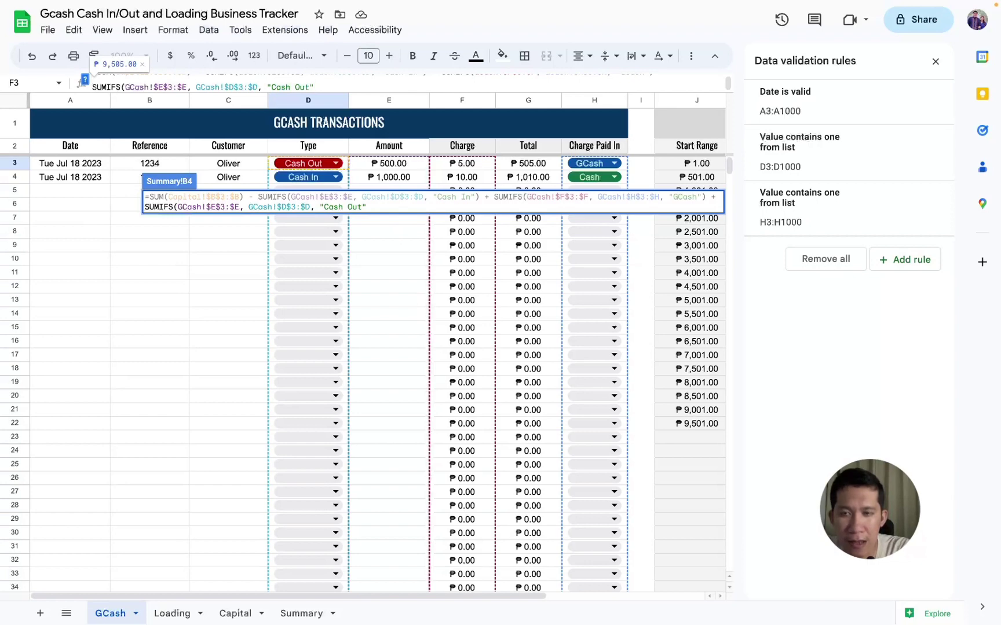
type(")")
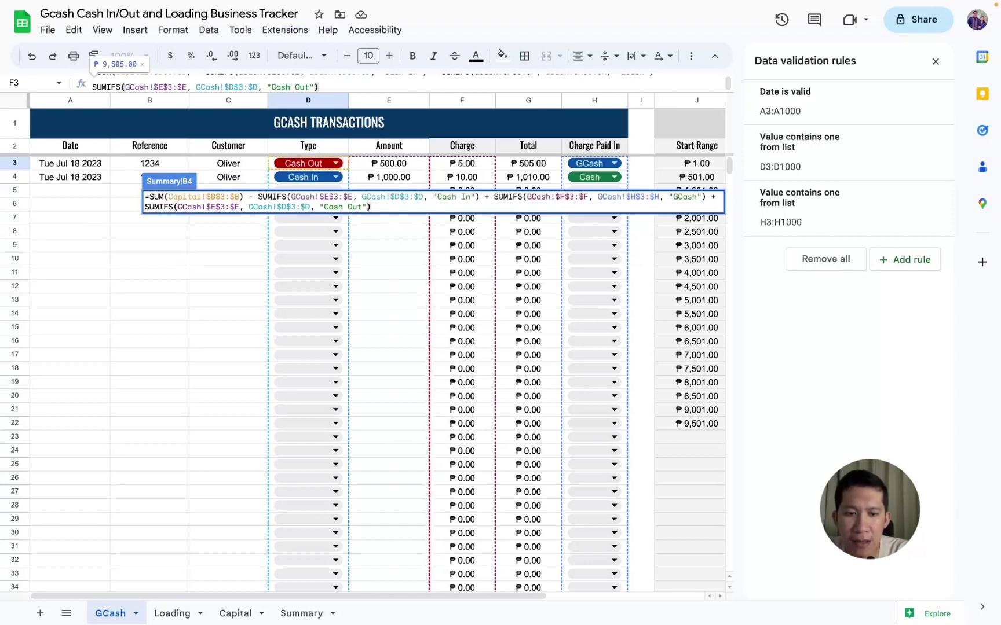
type(" +")
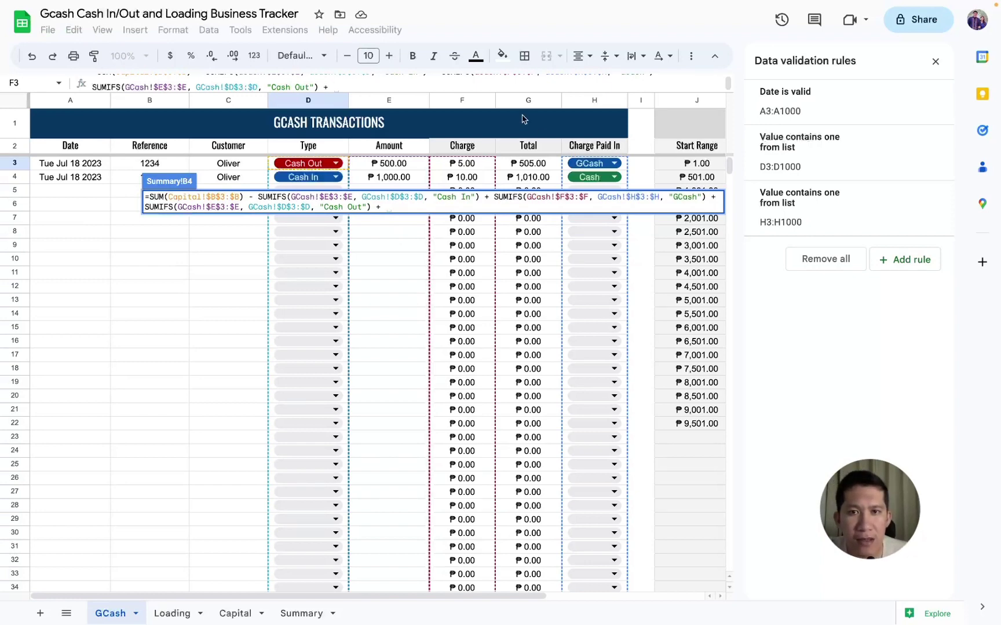
Remove the trailing plus and commit, raising GCash On Hand to ₱9,505.00
left_click_drag(515, 92, 527, 158)
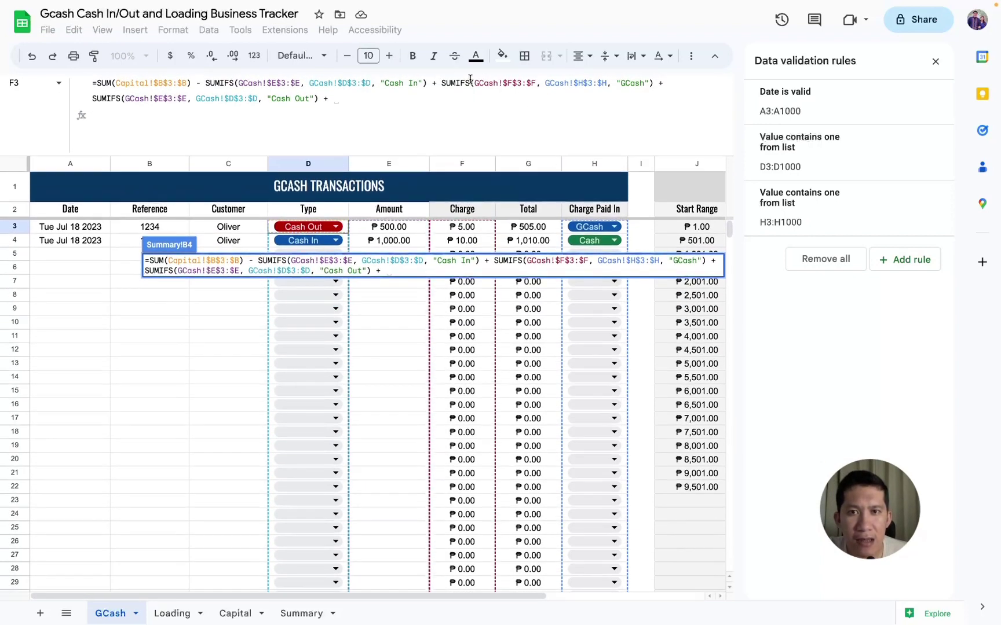
left_click_drag(442, 83, 652, 76)
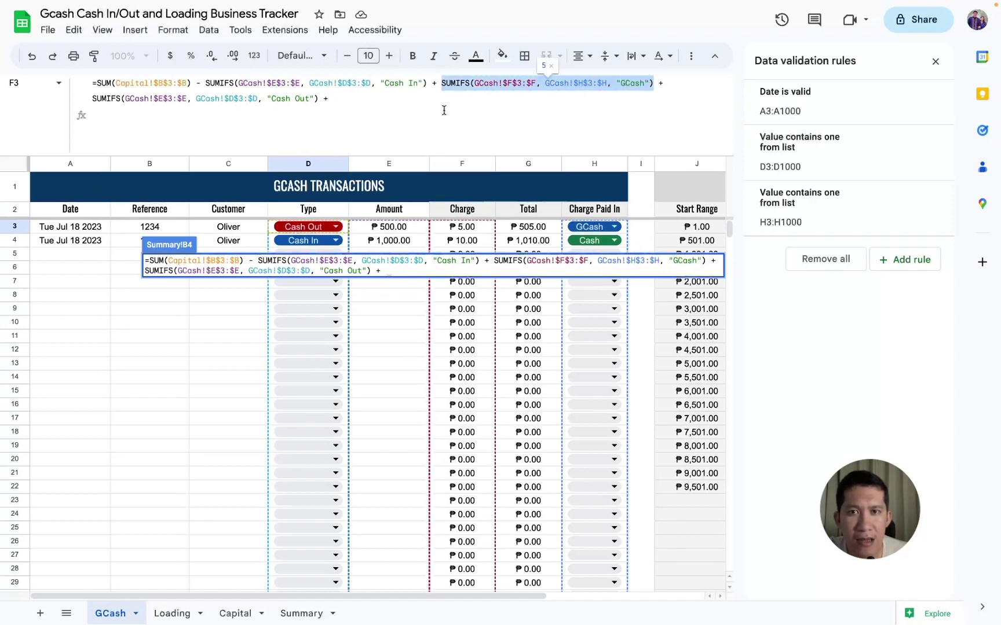
left_click_drag(432, 83, 445, 83)
left_click(367, 106)
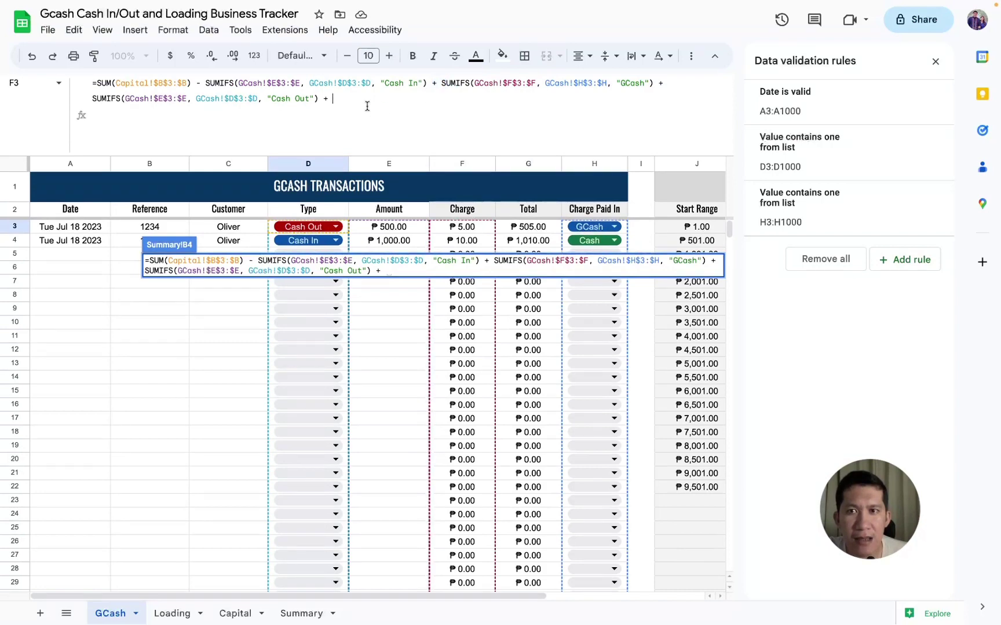
key("BackSpace")
key("BackSpace")
key("BackSpace")
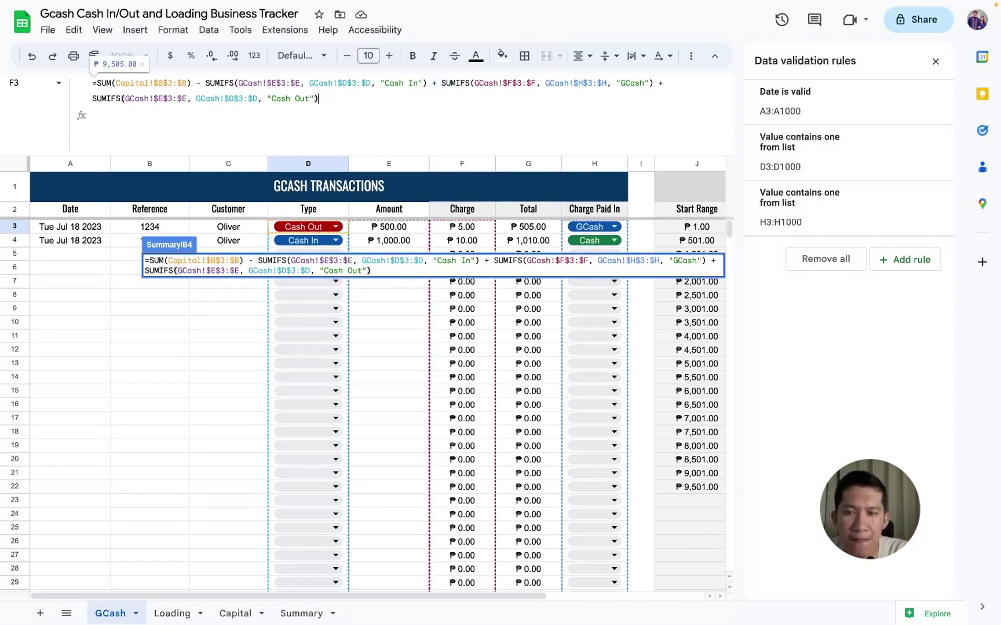
key("Return")
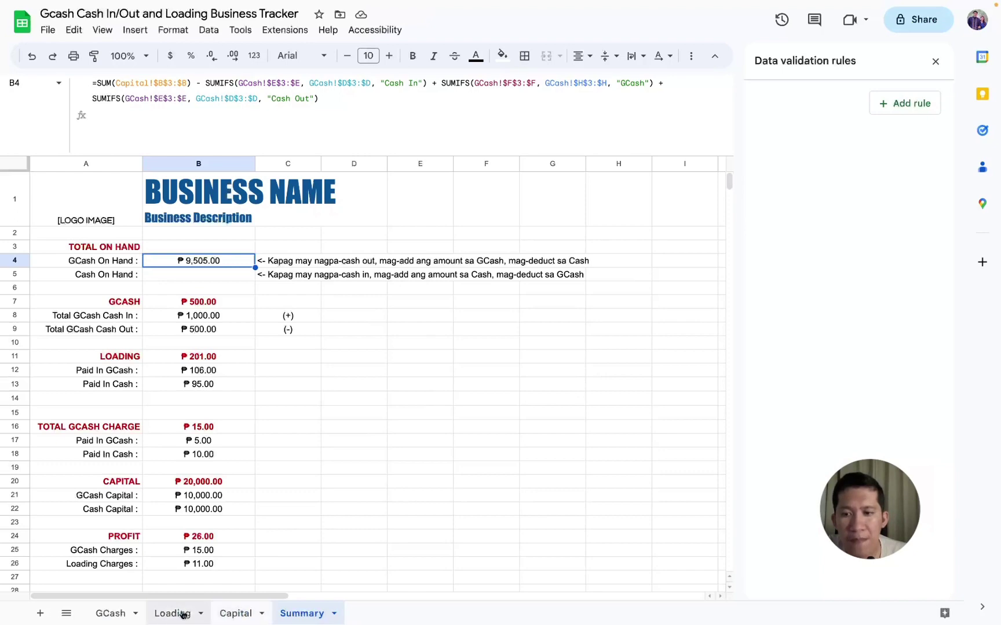
left_click(113, 613)
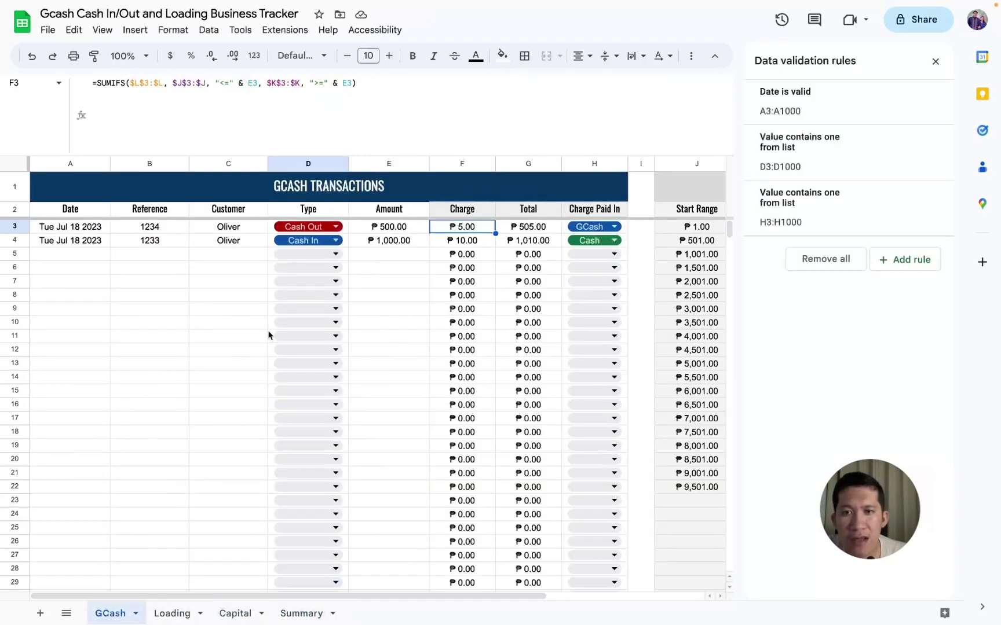
left_click(370, 229)
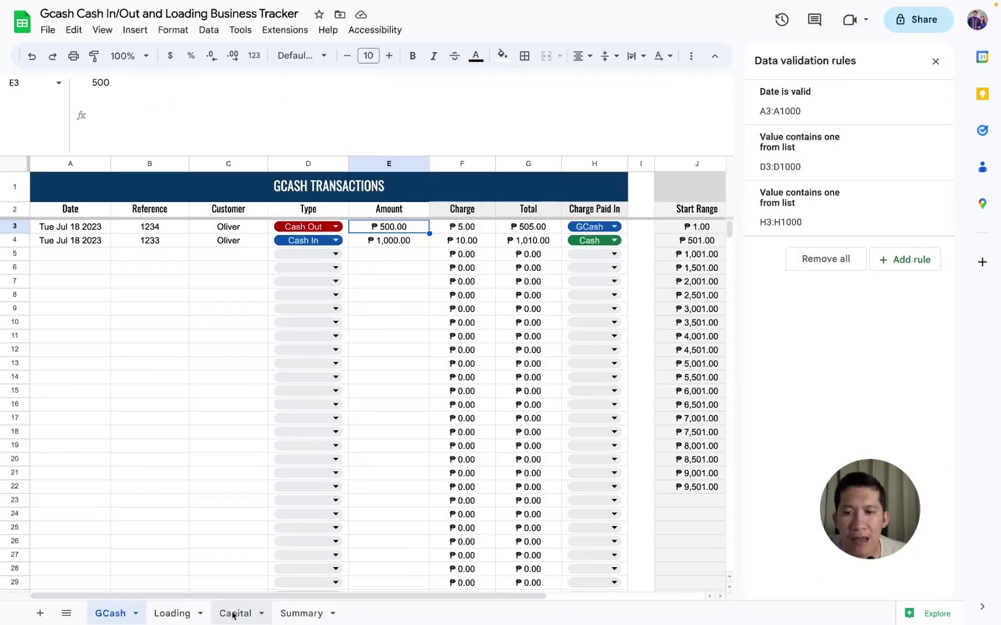
left_click(301, 613)
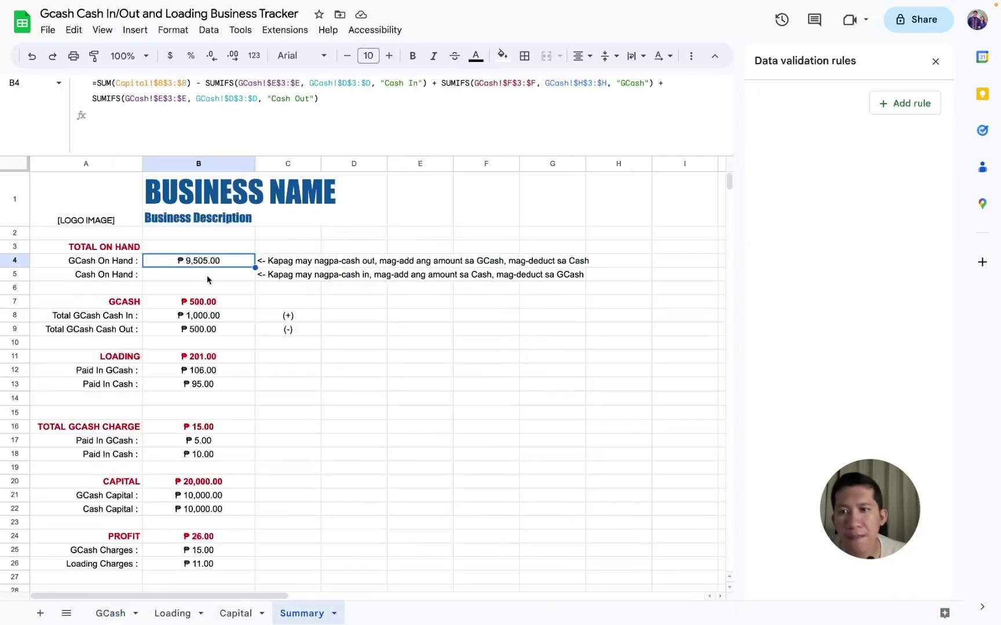
left_click(205, 279)
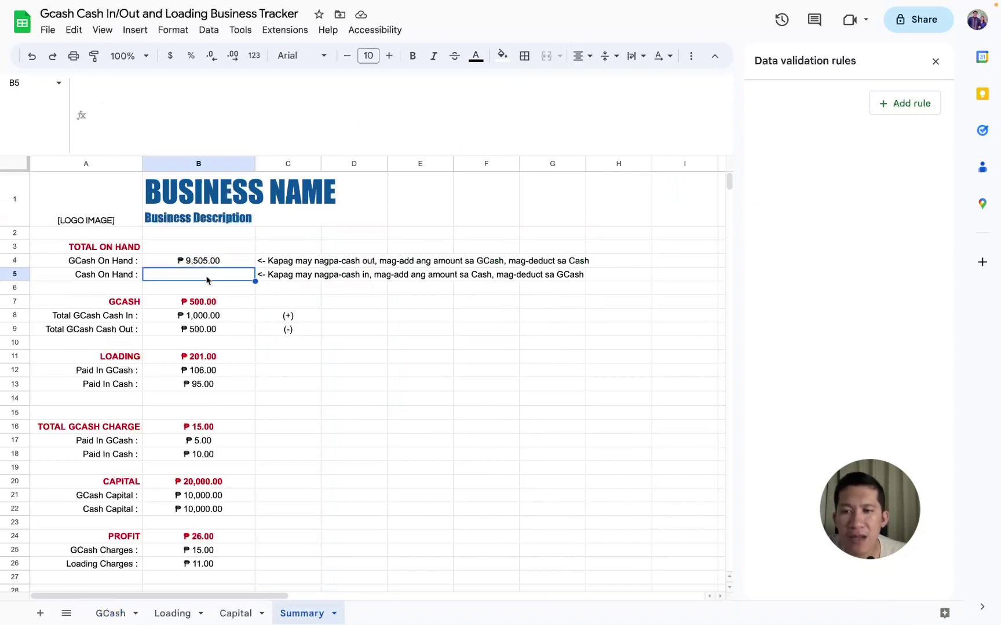
left_click(202, 262)
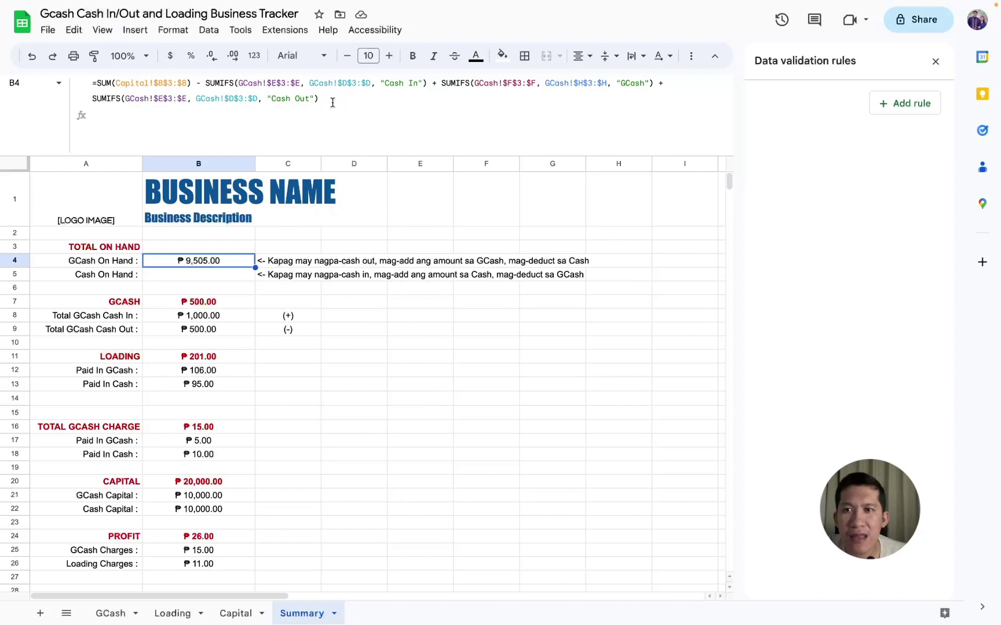
left_click(203, 278)
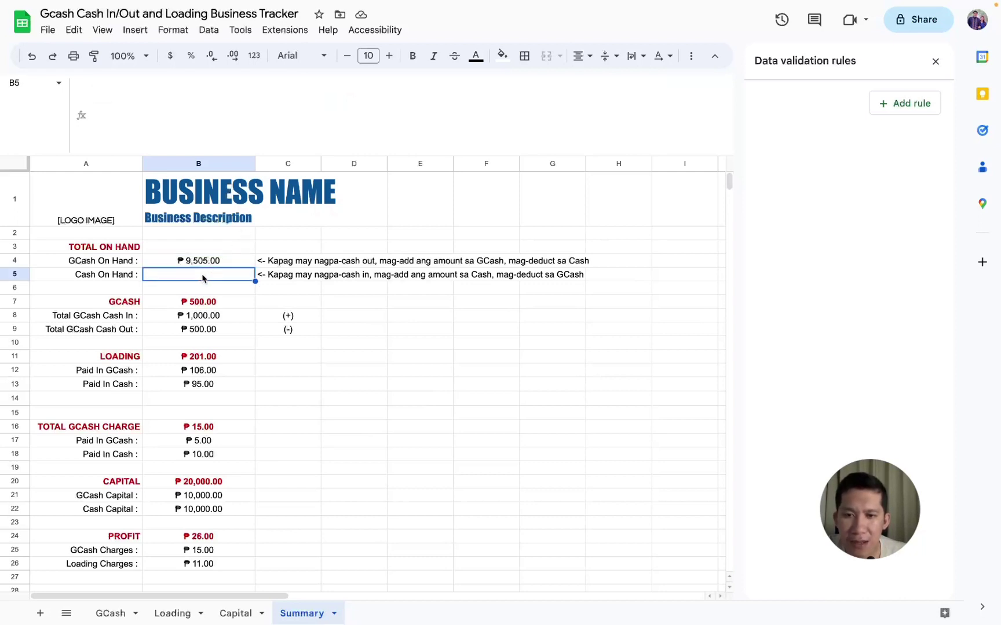
Start Cash On Hand in B5 with =SUM(Capital!$C$3:$C) followed by a SUMIFS term
type("=SUM")
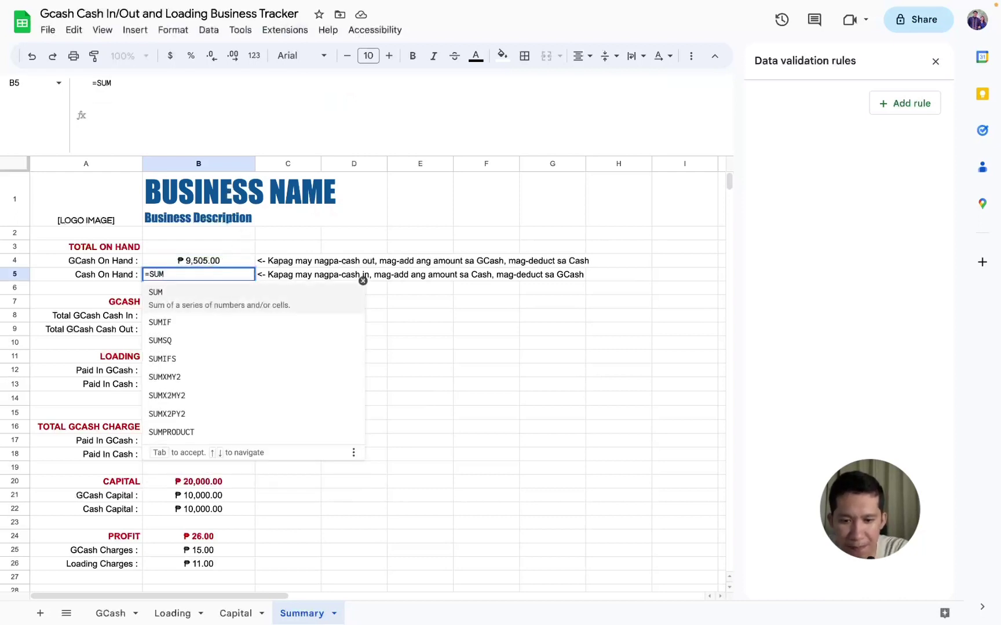
type("(")
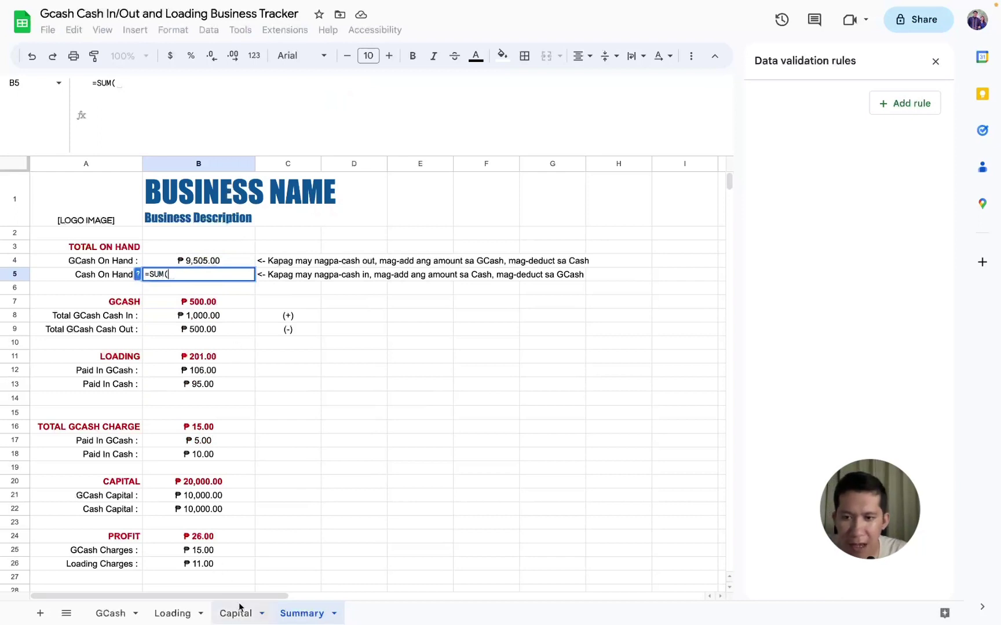
left_click(237, 613)
left_click(297, 243)
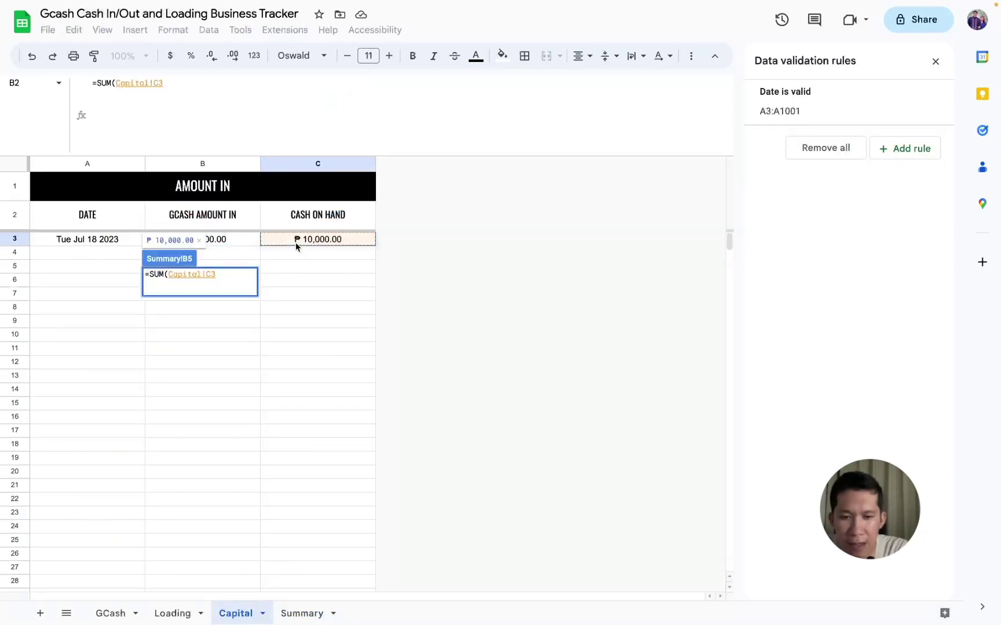
type(":C")
key("F4")
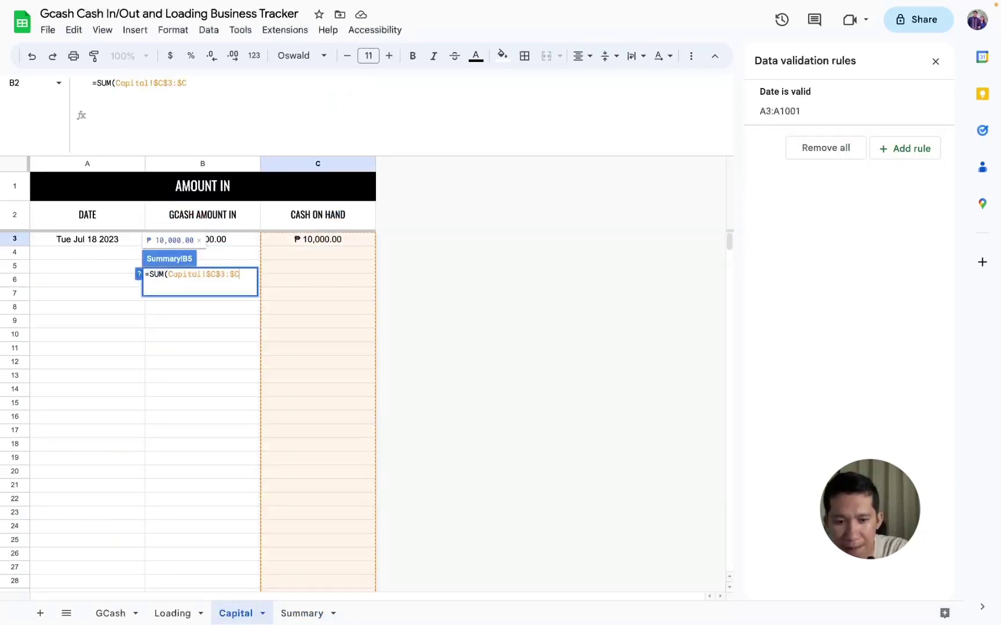
type(") + S")
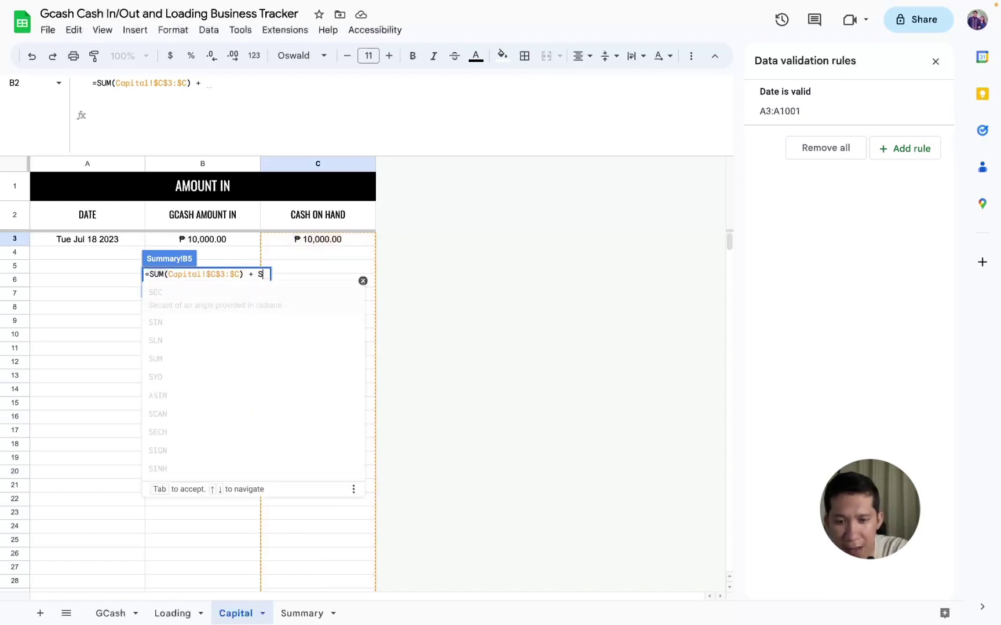
type("UMIFS(")
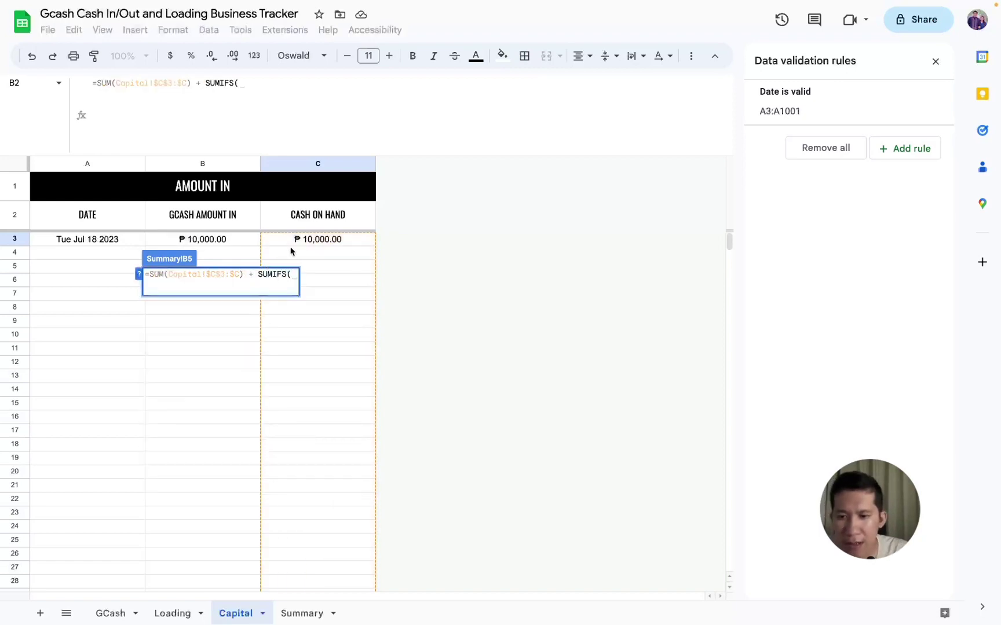
Give the SUMIFS sum range GCash!$E$3:$E and criteria range GCash!$D$3:$D
left_click(128, 612)
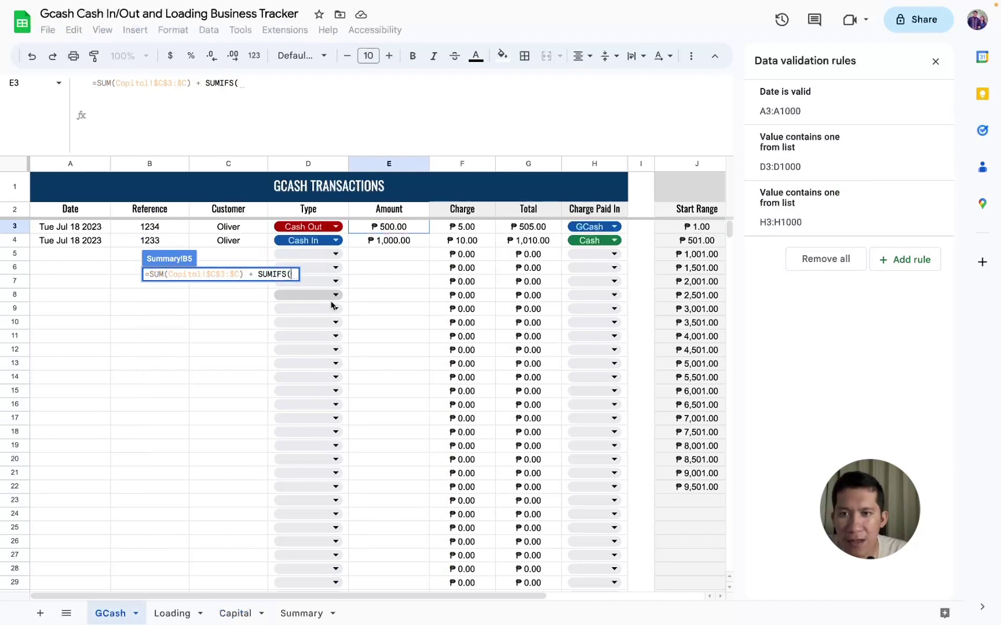
left_click(379, 231)
type(":E")
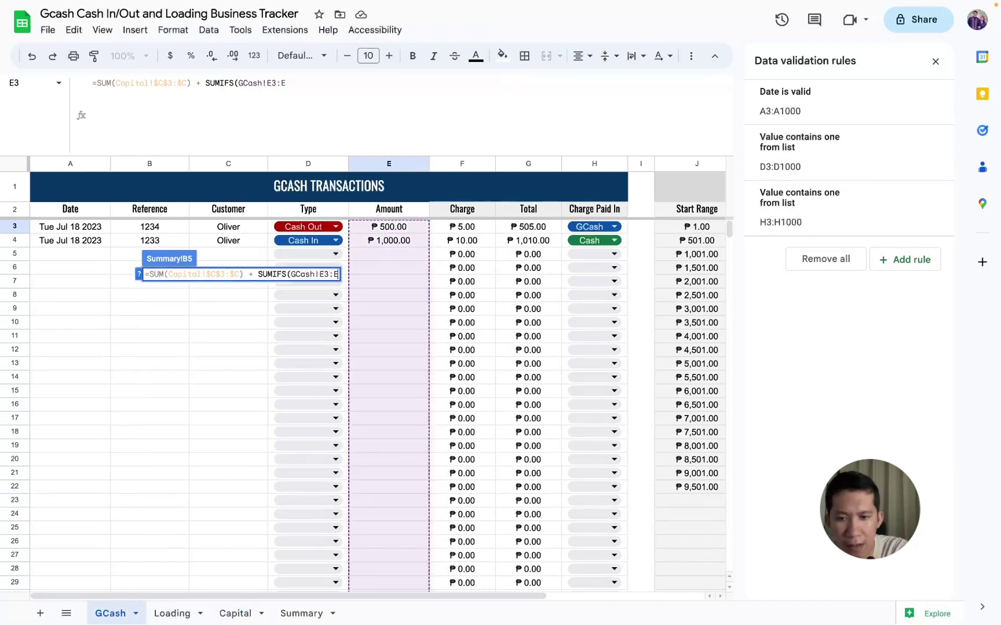
key("F4")
type("$E,")
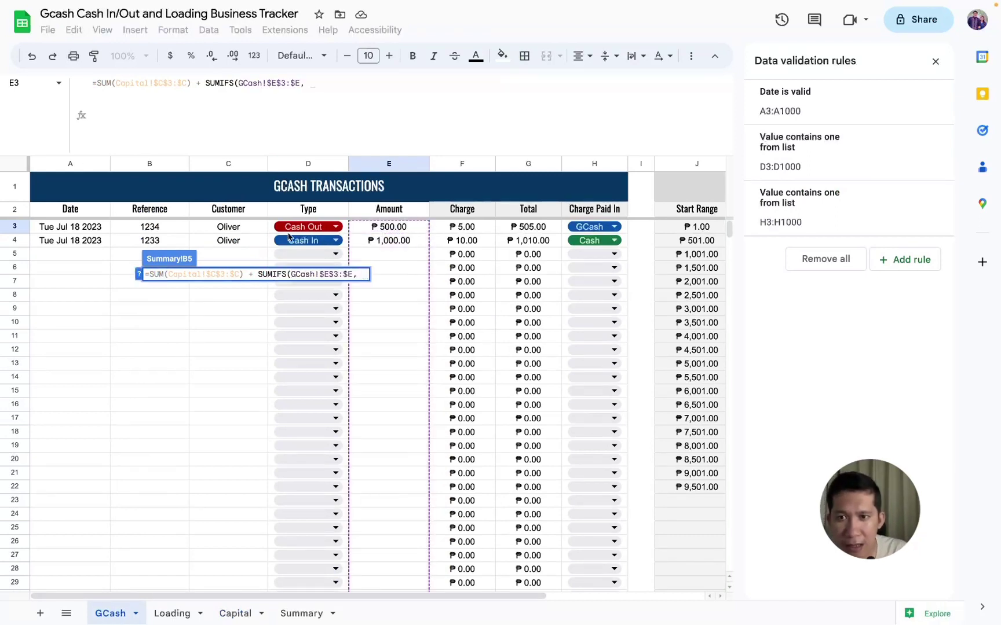
left_click(269, 226)
type(":D")
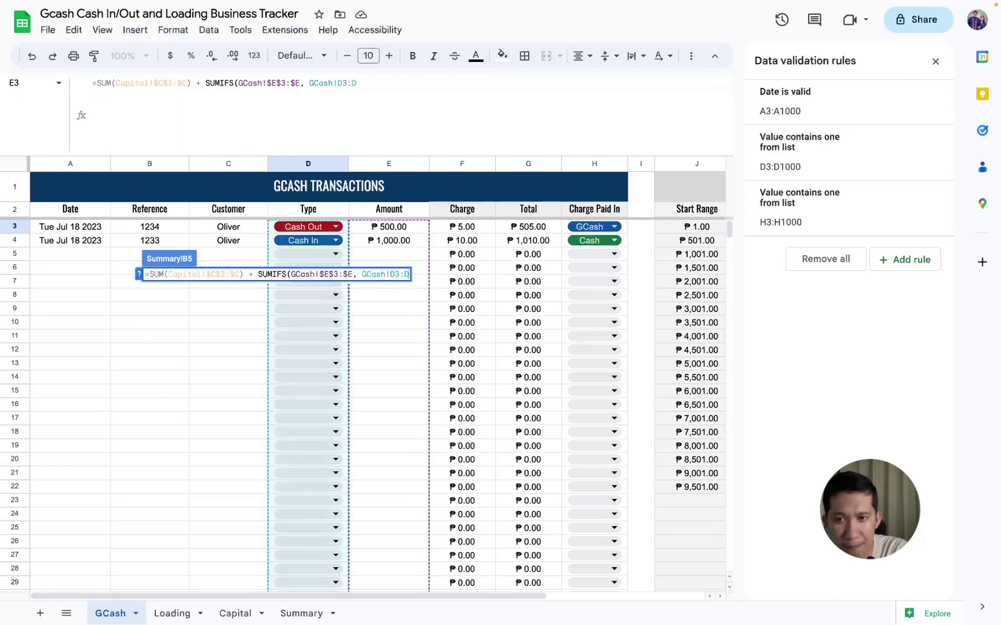
key("F4")
type("$D,")
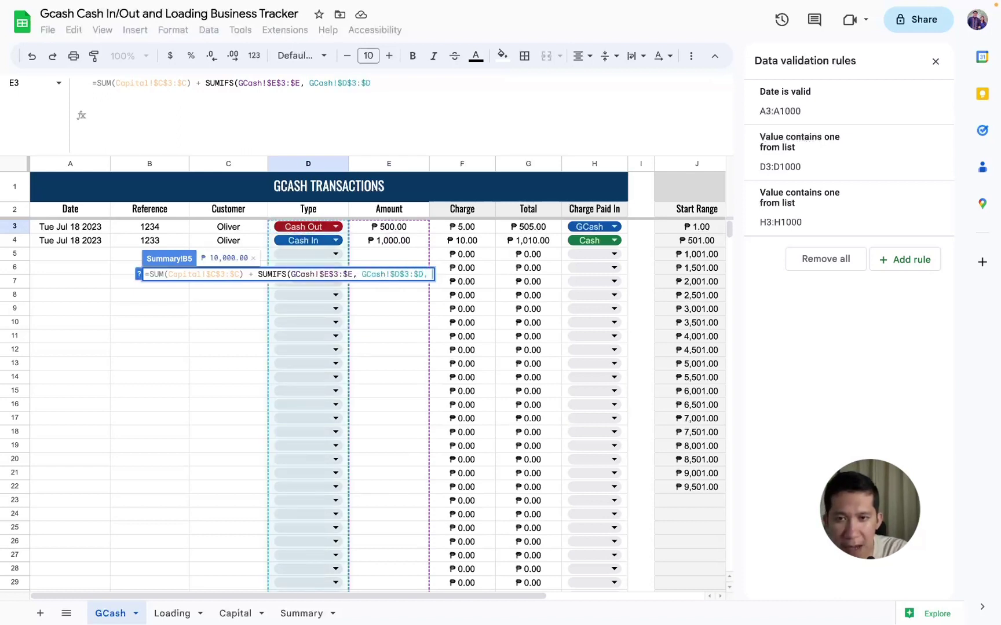
Make the SUMIFS term subtracted with criterion "Cash Out"
left_click(252, 274)
key("BackSpace")
type("-")
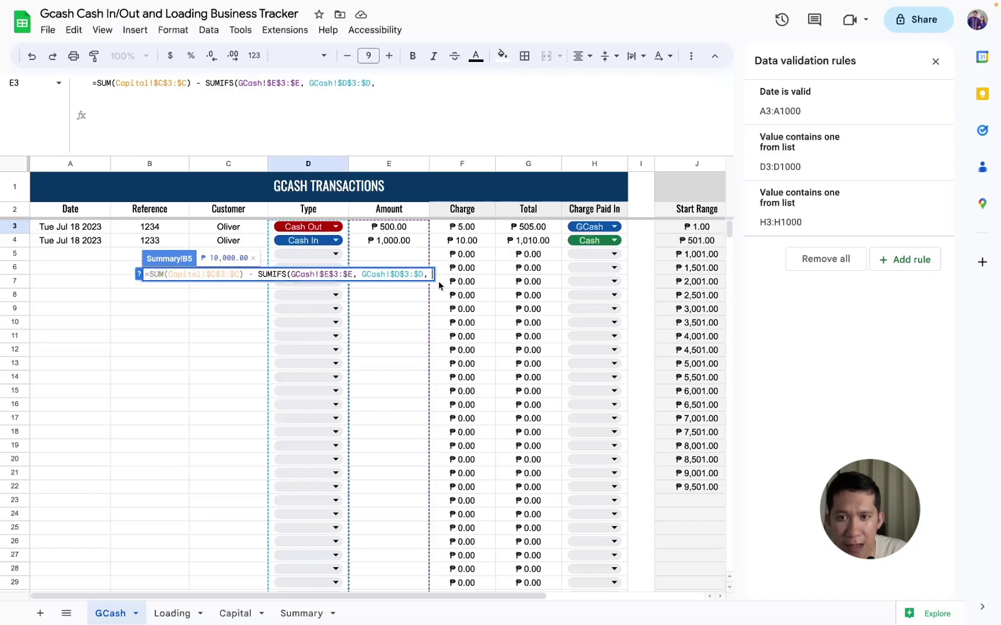
type(" \"Cash")
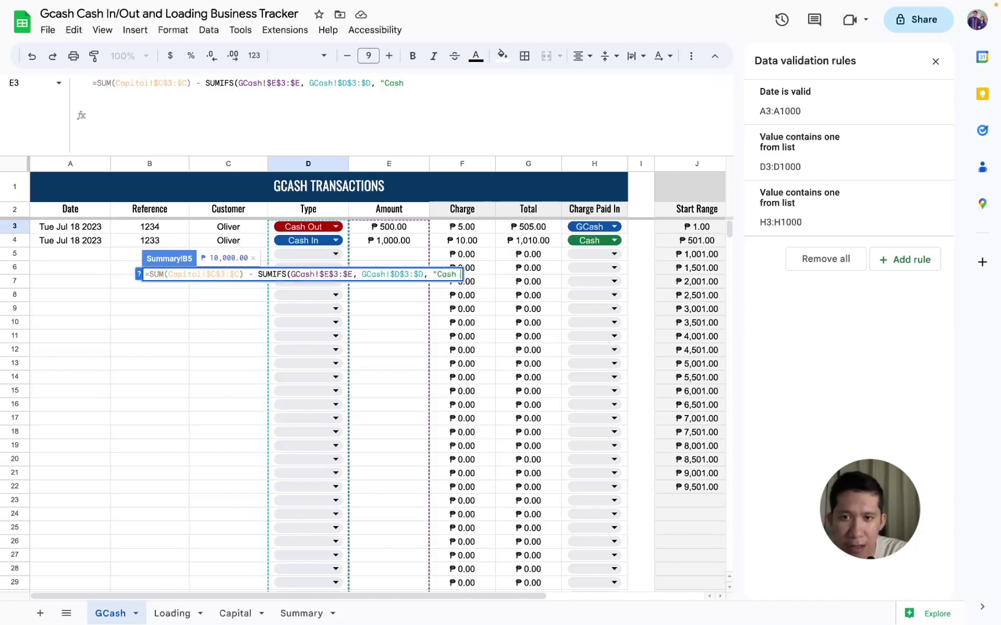
type(" In")
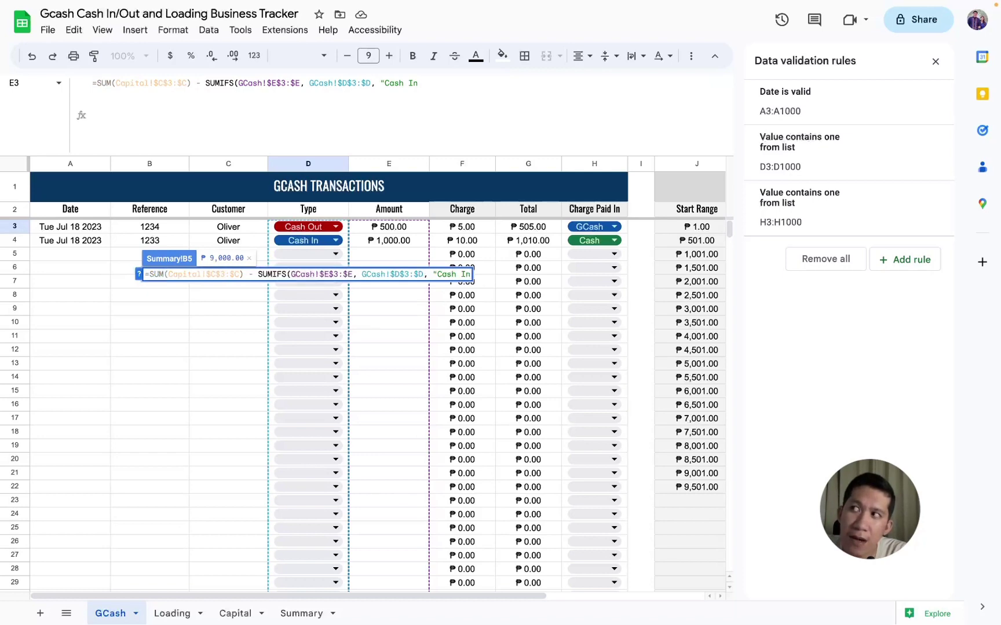
key("BackSpace")
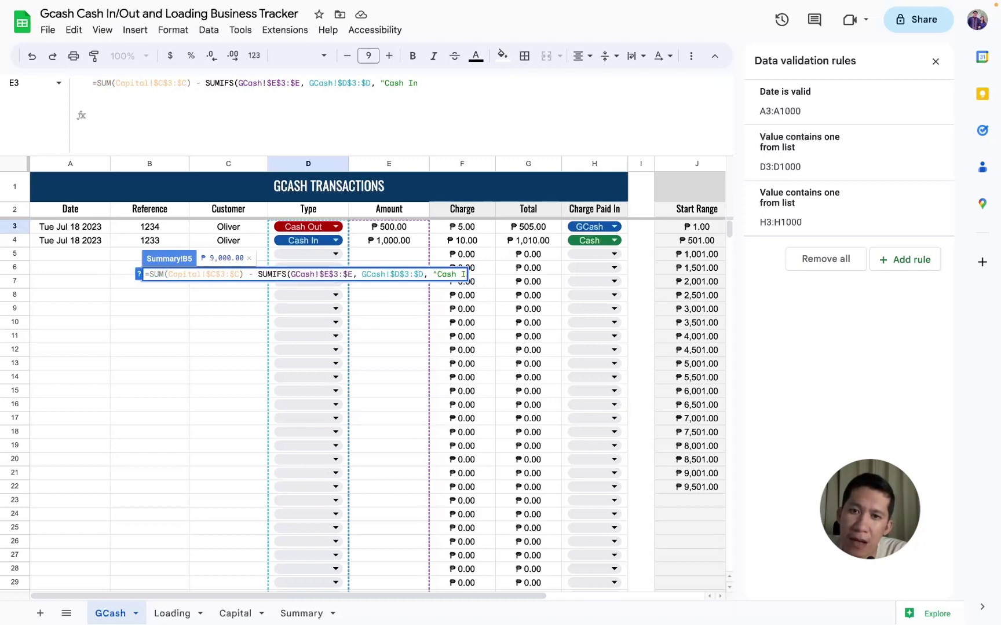
key("BackSpace")
type("Out")
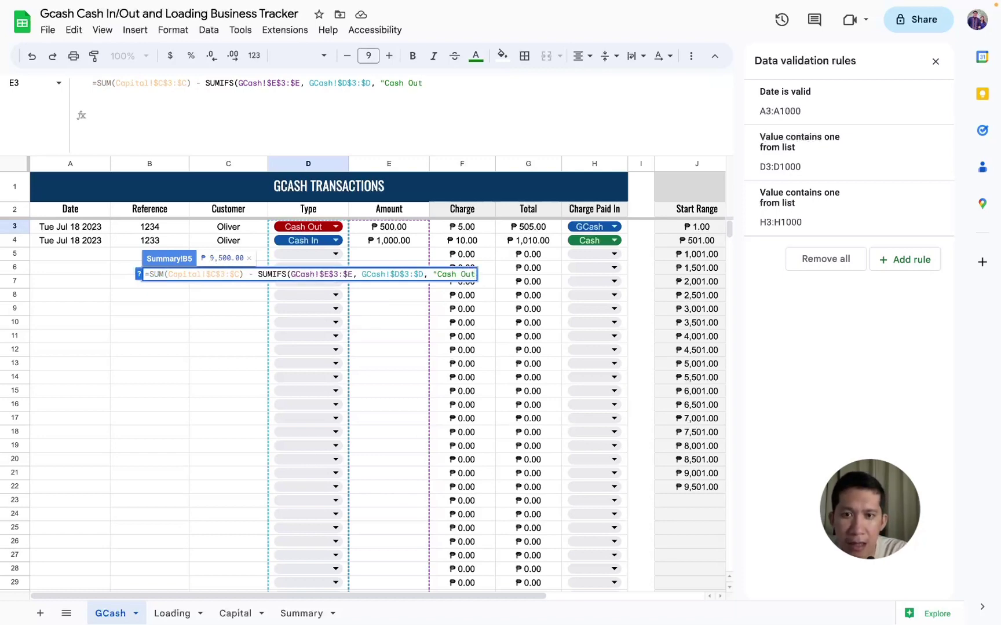
type("\"")
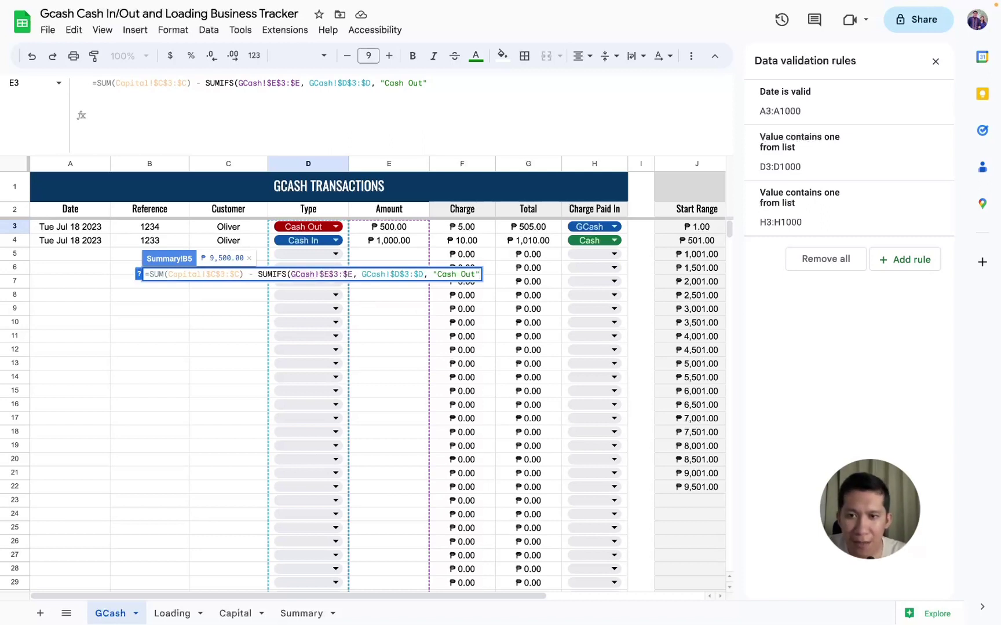
type(")")
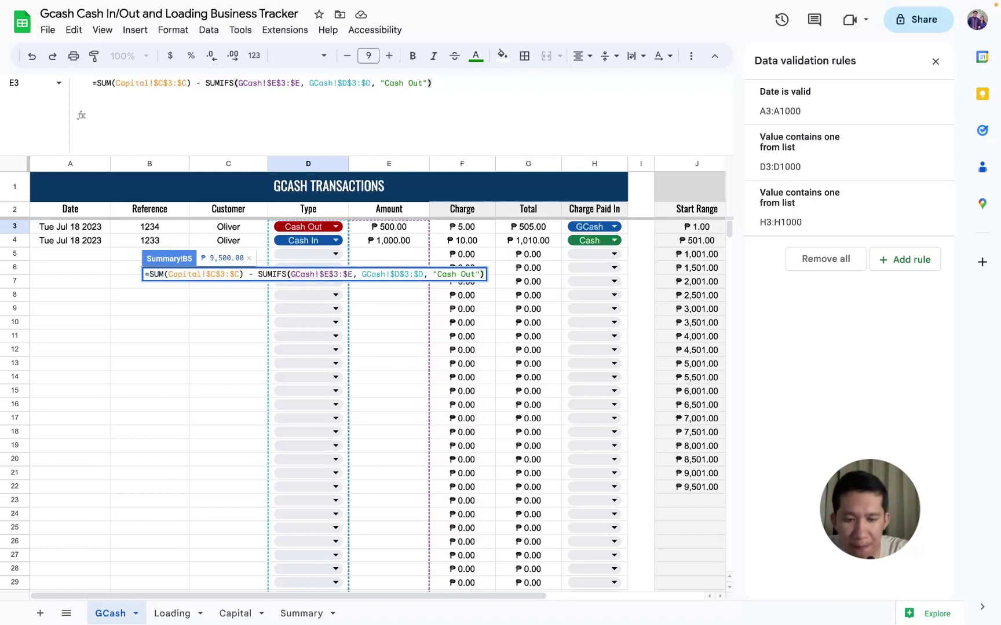
type(",")
key("BackSpace")
key("BackSpace")
Add + SUMIFS(GCash!$F$3:$F, GCash!$H$3:$H, "Cash") for cash-paid charges, previewing ₱9,510.00
type("- ")
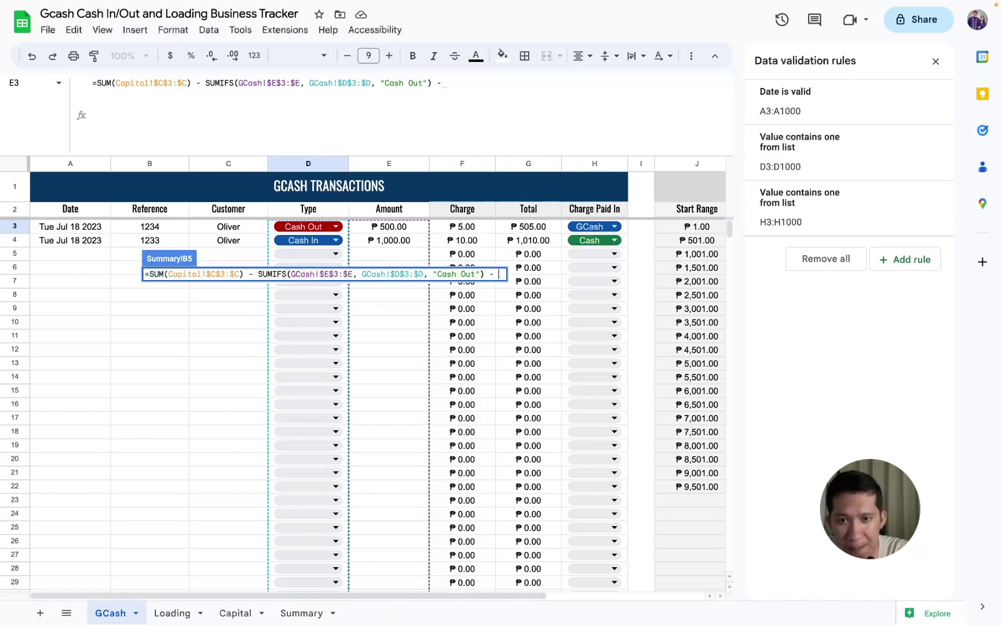
type("S")
key("BackSpace")
type("SUM")
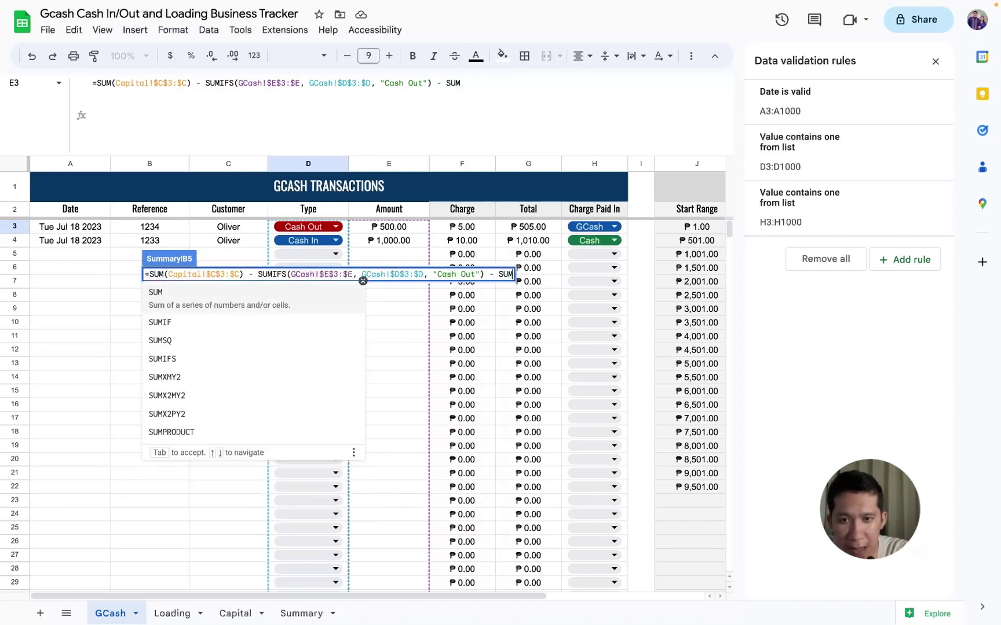
key("BackSpace")
key("BackSpace")
key("BackSpace")
key("BackSpace")
key("BackSpace")
type("+ ")
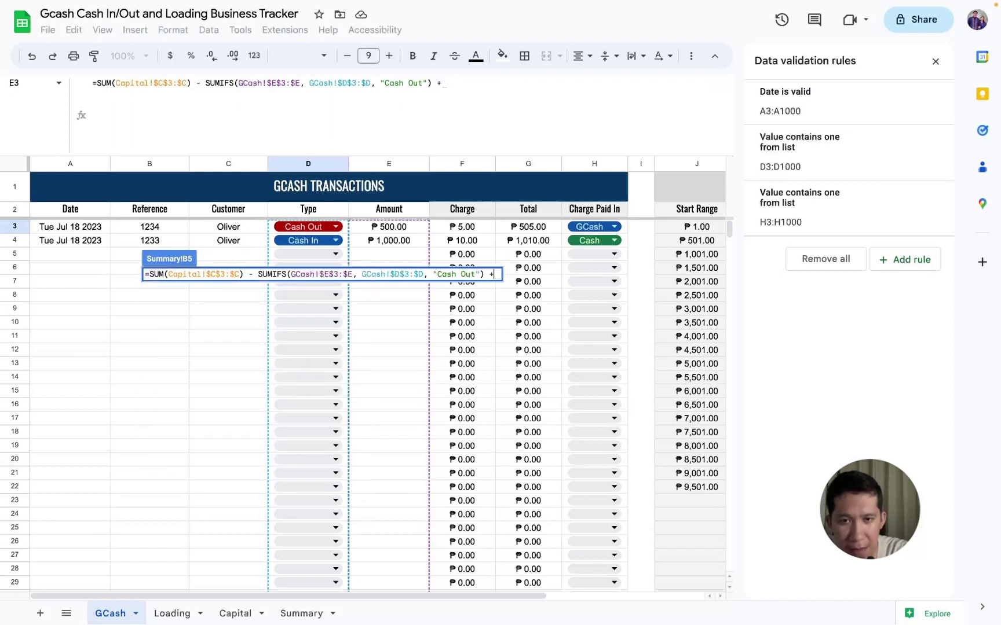
type("SUMIFS")
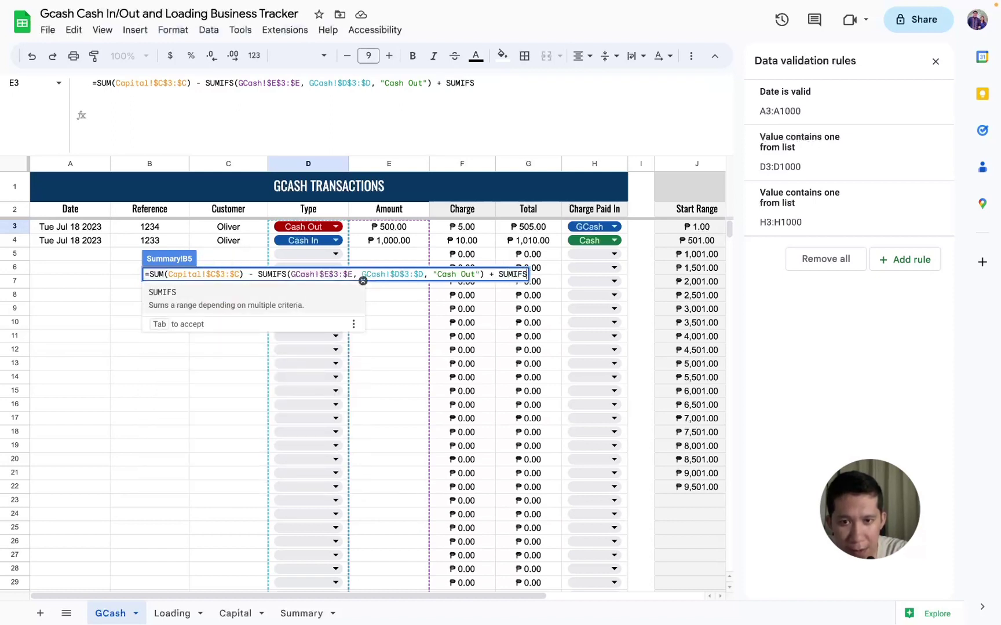
type("(")
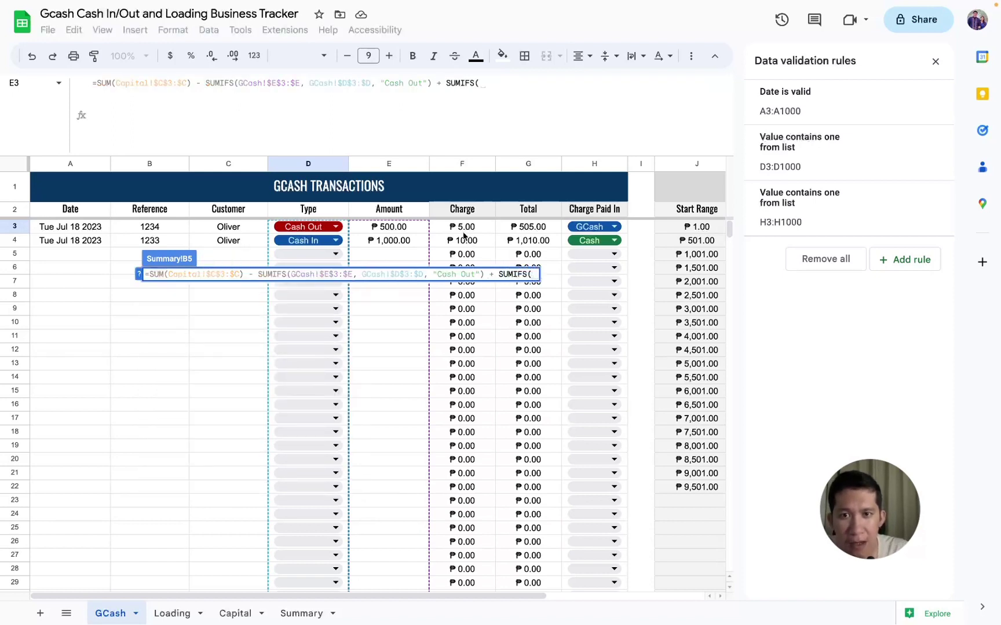
left_click(461, 229)
type(":$")
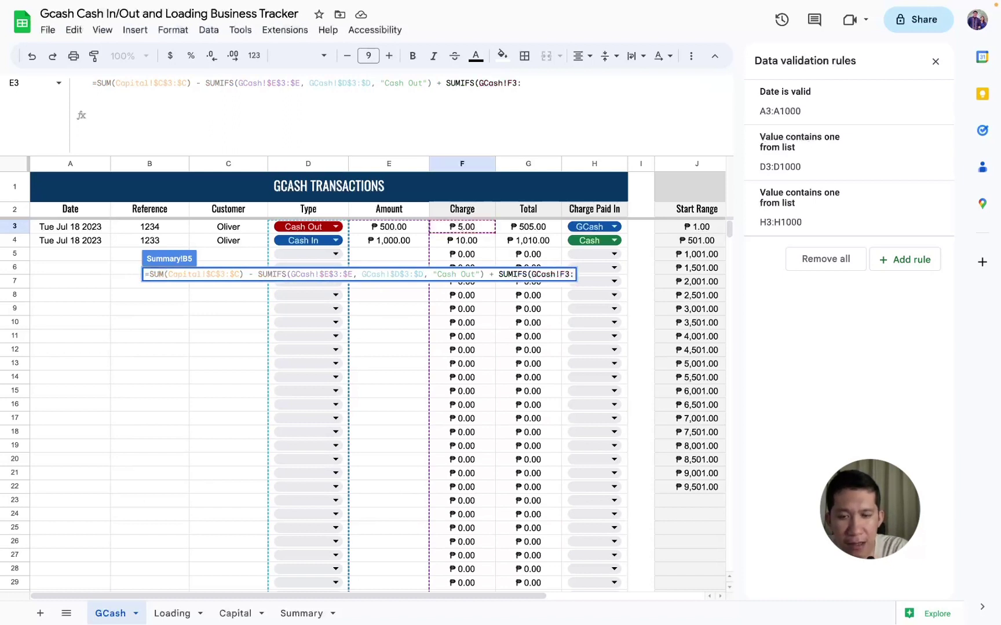
type("F")
key("F4")
type("$F,")
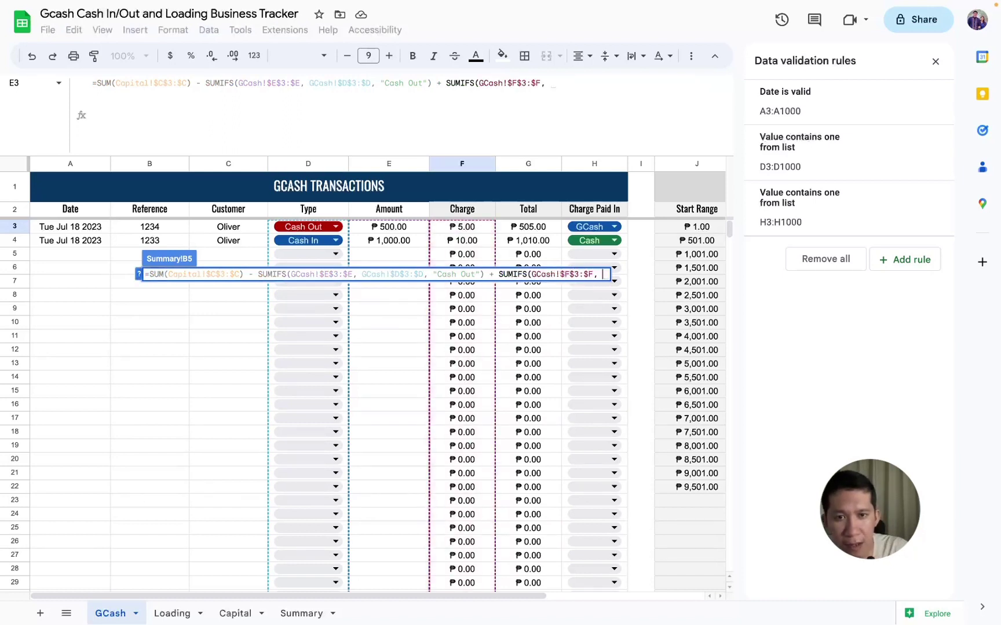
left_click(558, 232)
left_click(565, 231)
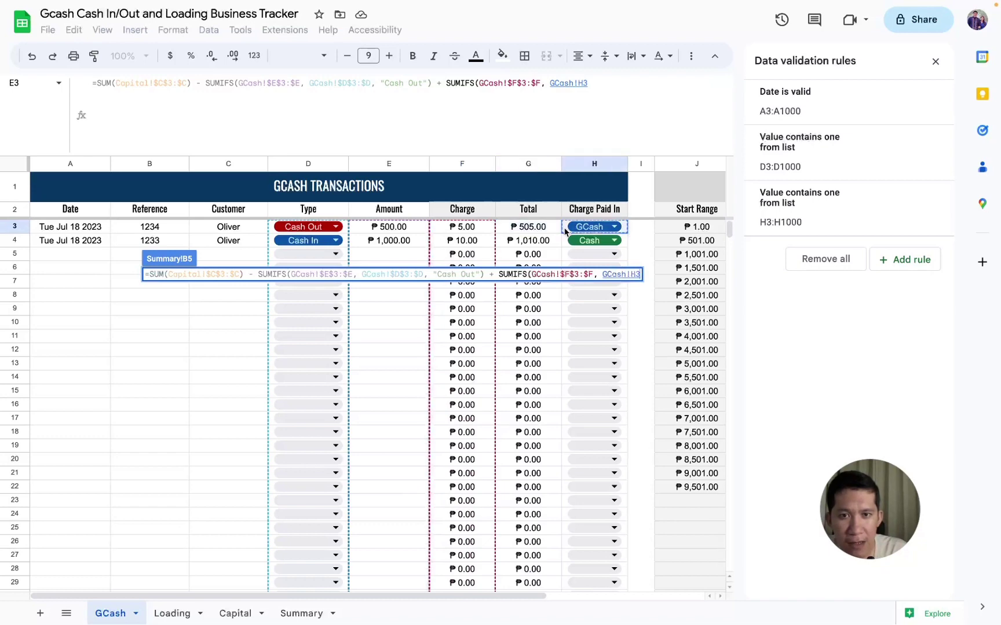
type("$H$3:$H")
key("F4")
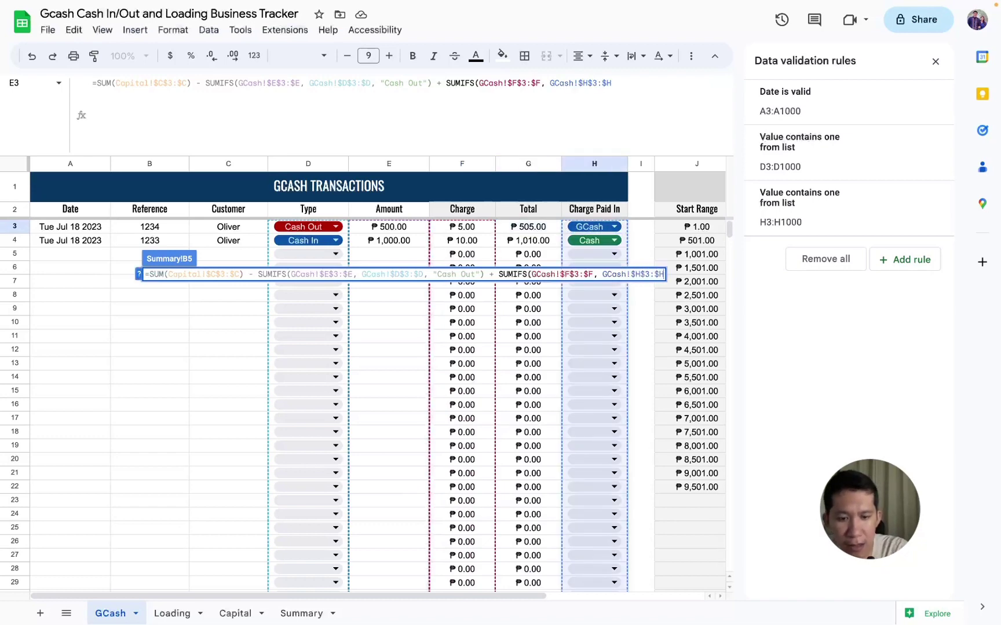
type(", \"Cash\"")
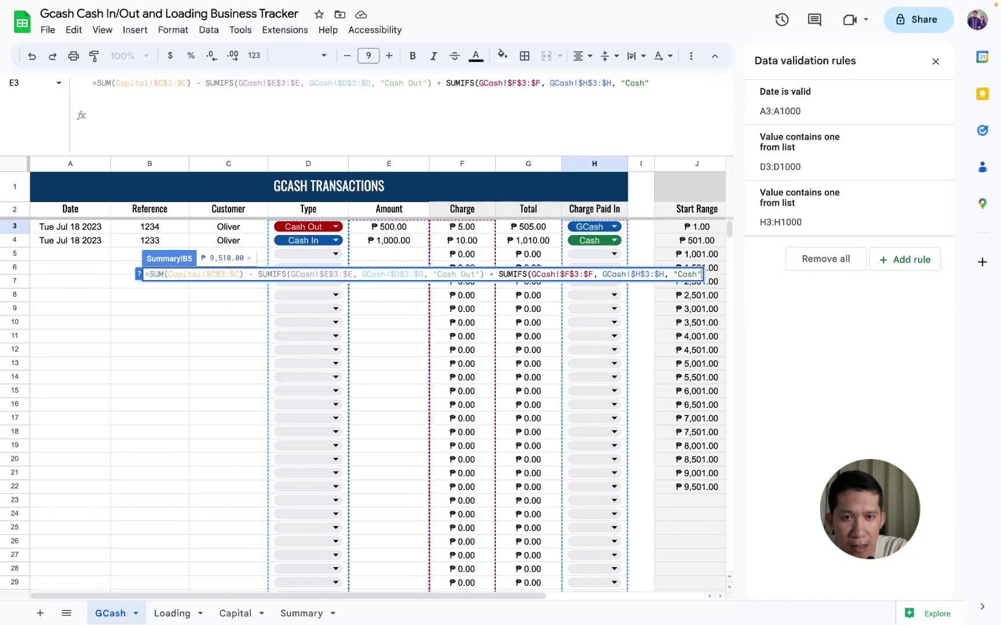
type(")")
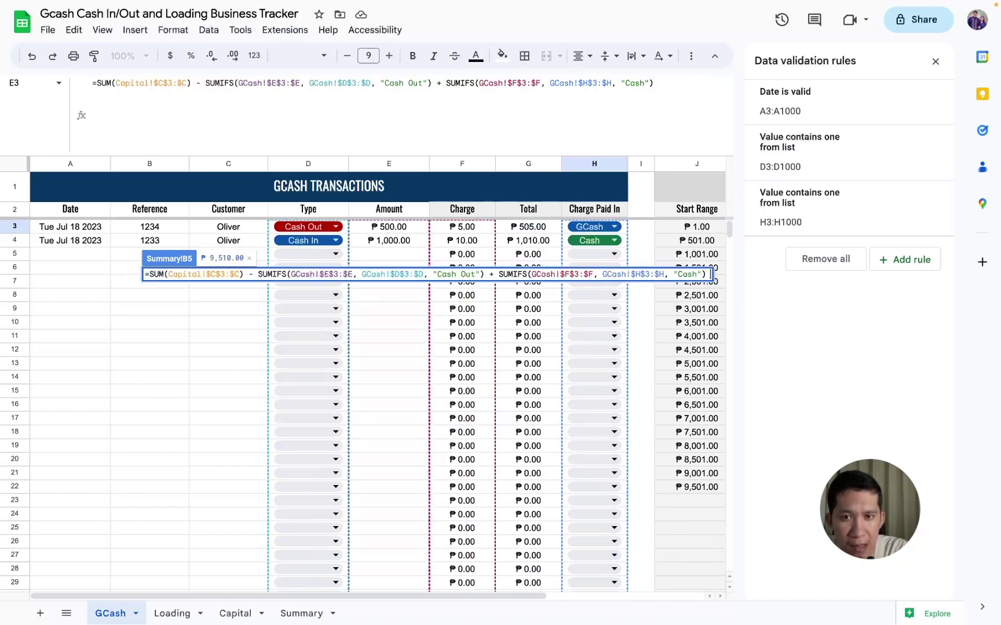
type(" + SUMIFS(")
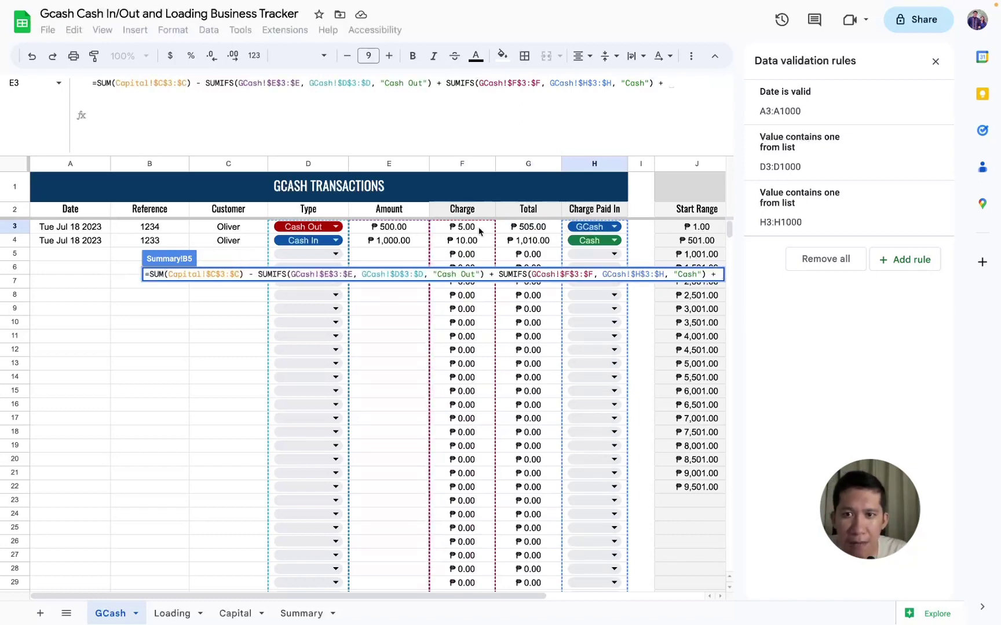
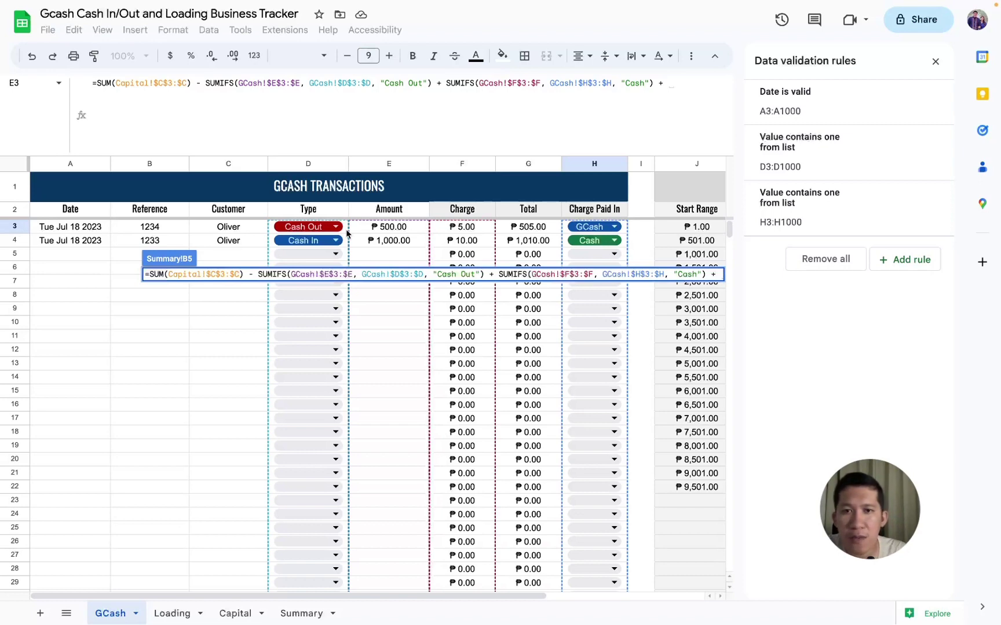
Append SUMIFS(GCash!$E$3:$E, GCash!$D$3:$D, "Cash In") to B5 so Cash On Hand reads ₱10,510.00
type("S")
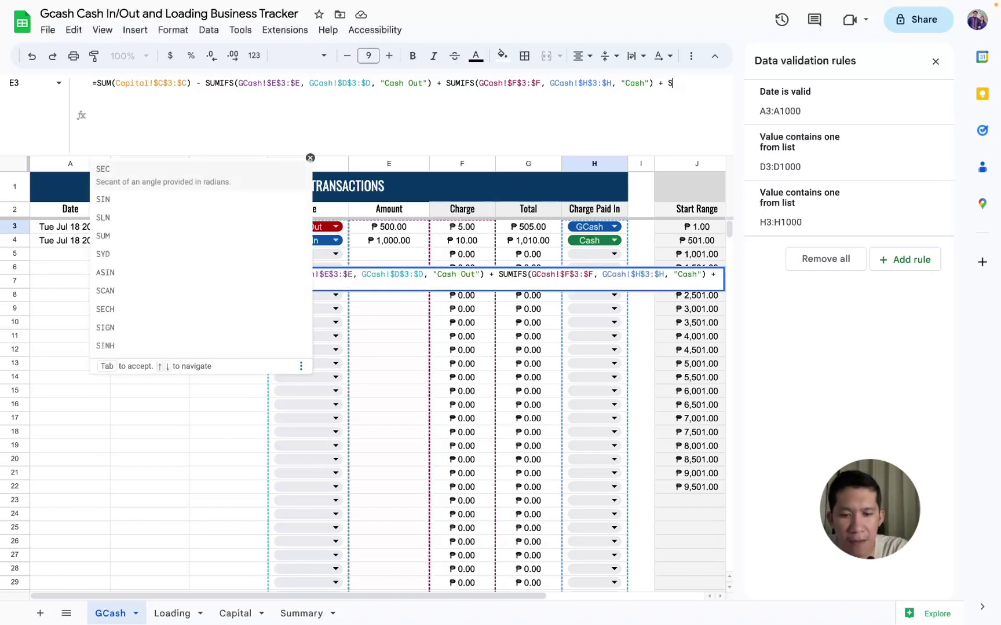
type("UMIFS(")
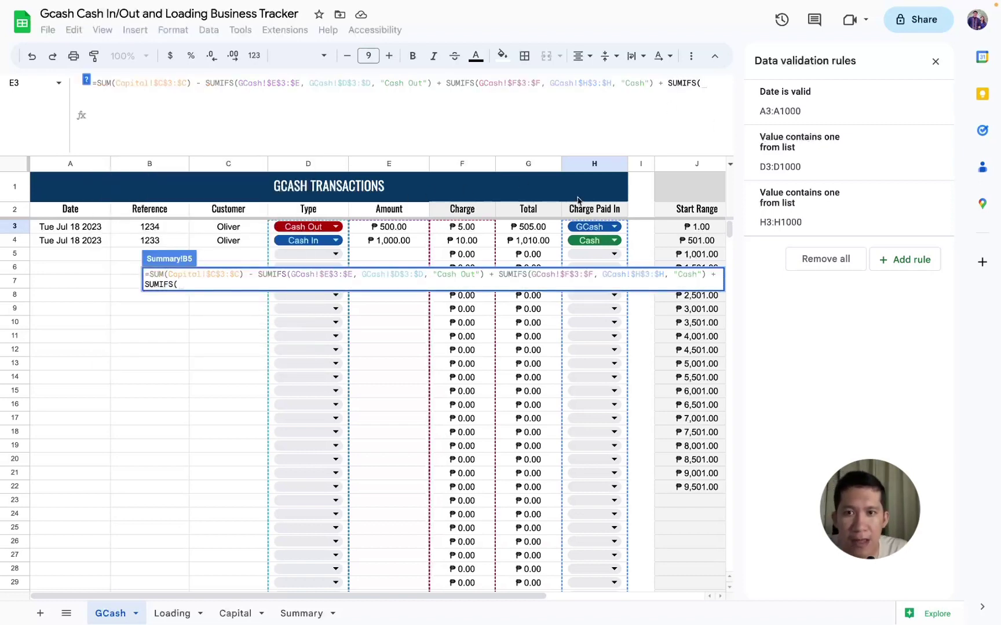
left_click(393, 230)
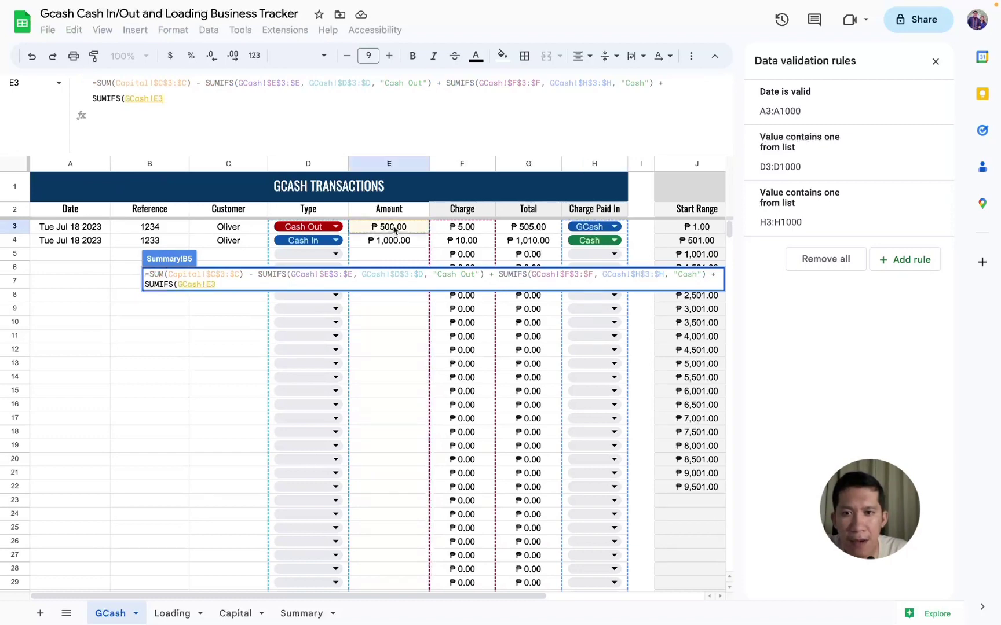
type("$E$3:$E")
key("F4")
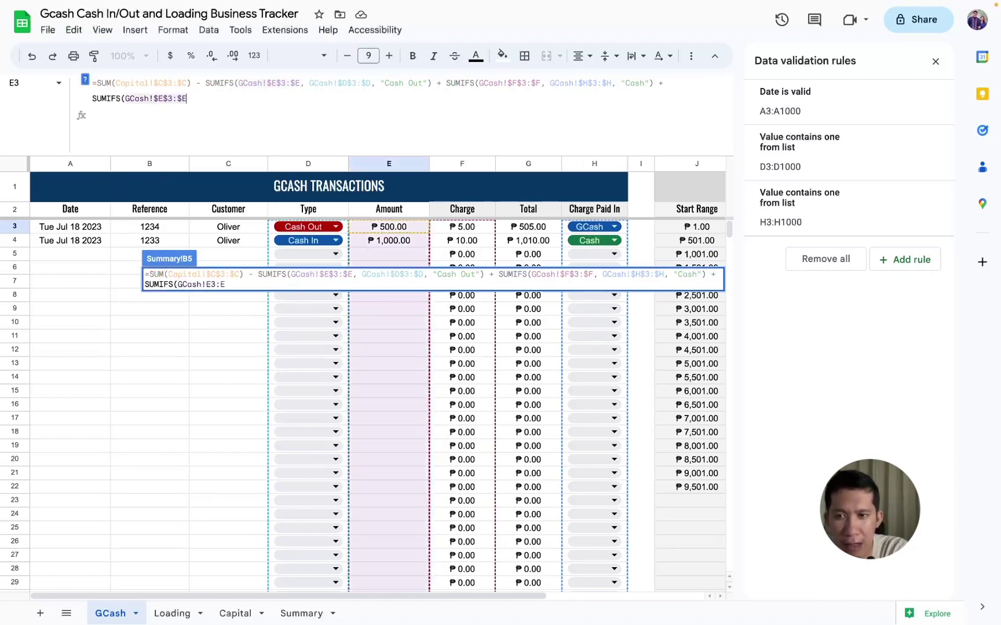
type(",")
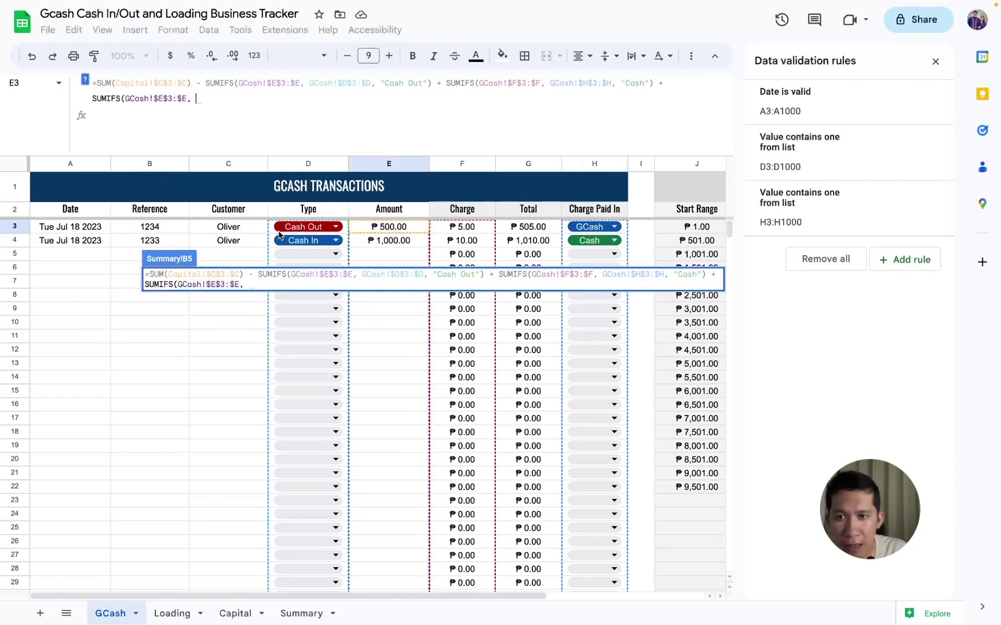
left_click(272, 231)
type(":D")
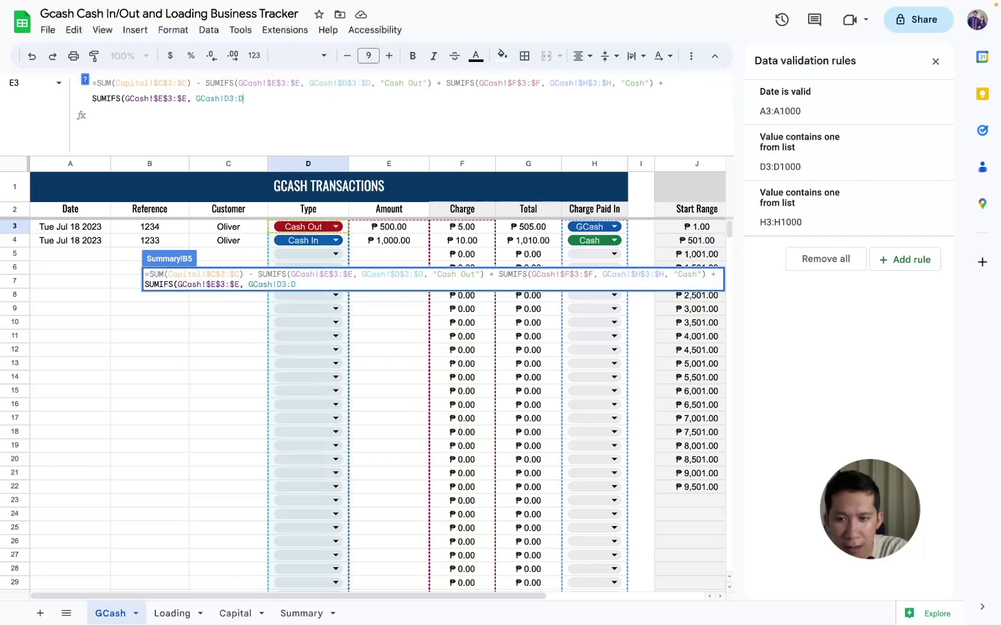
key("F4")
type("$D, ")
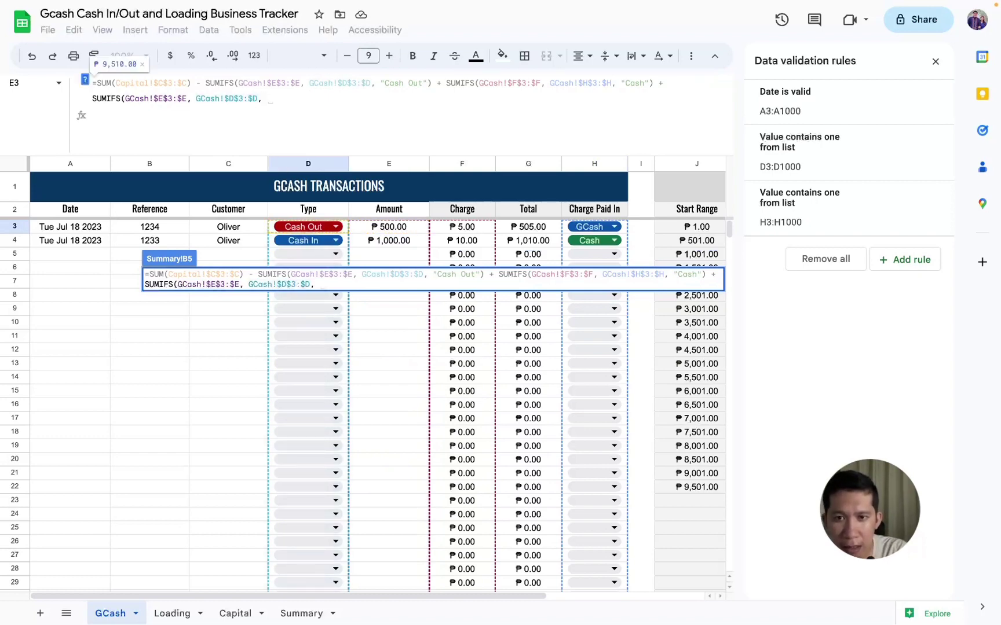
type("\"Cas")
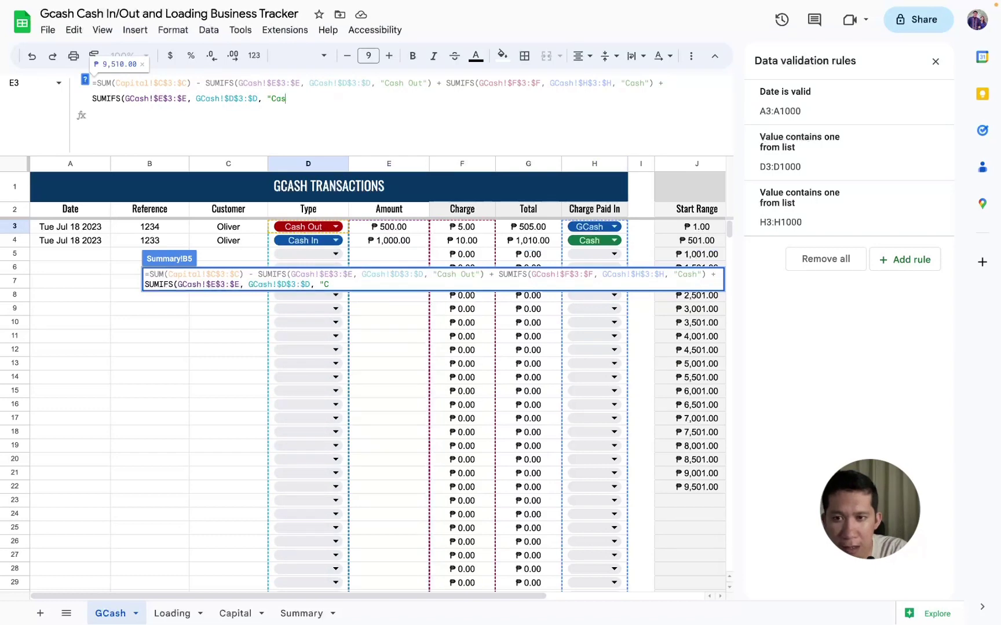
type("h In")
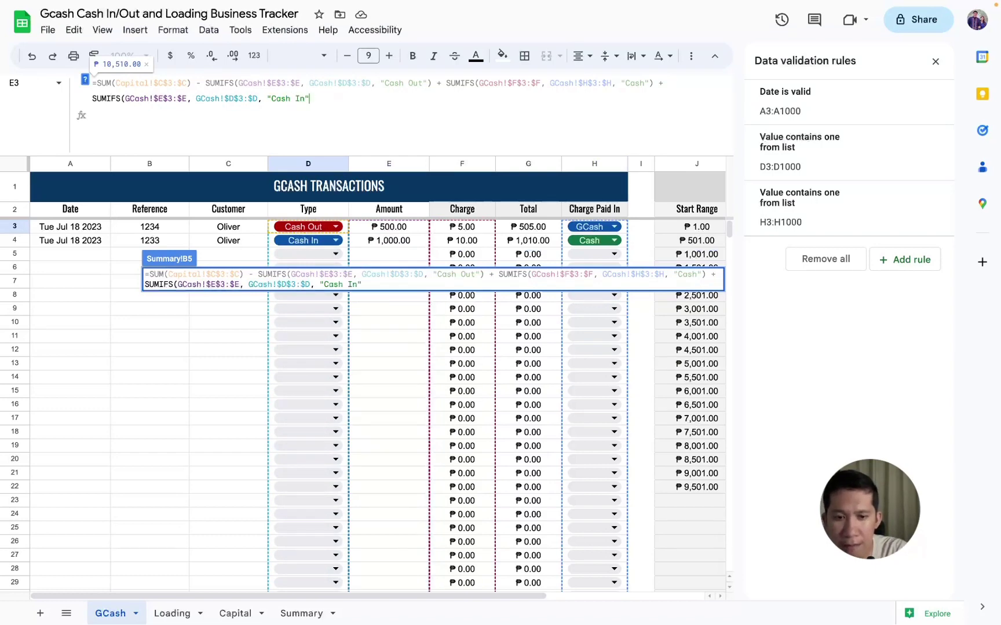
type("\")")
key("Return")
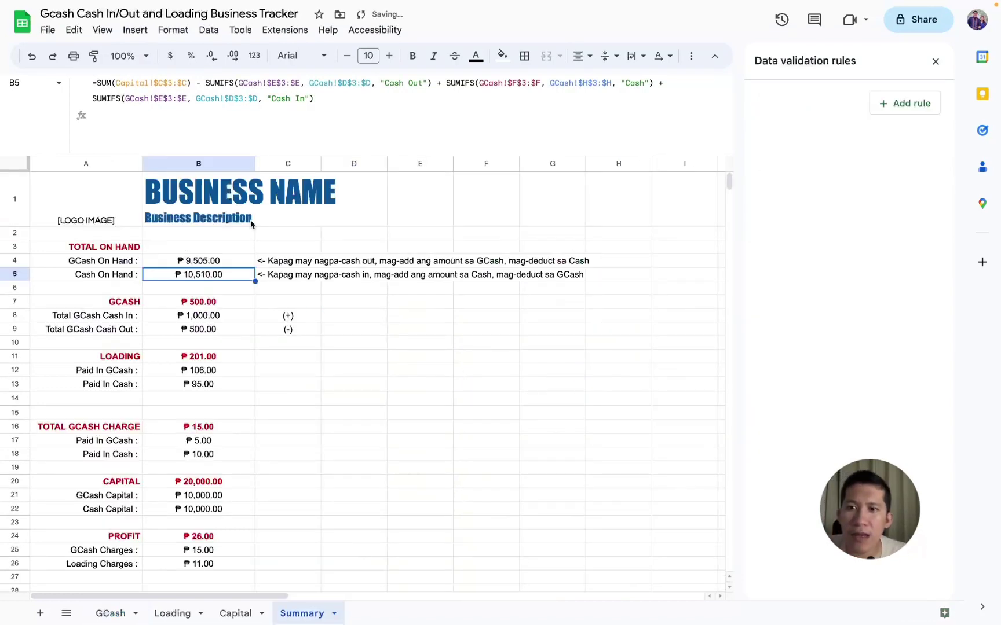
Enter =SUM(B4:B5) in B3, combining both on-hand amounts into ₱20,015.00
left_click_drag(228, 262, 230, 275)
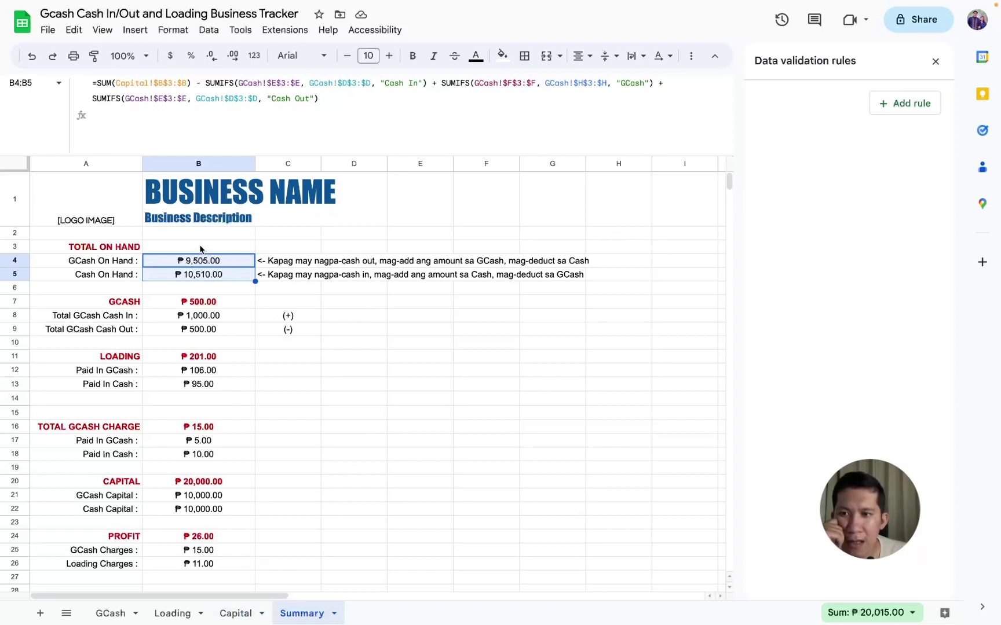
left_click(205, 248)
type("=")
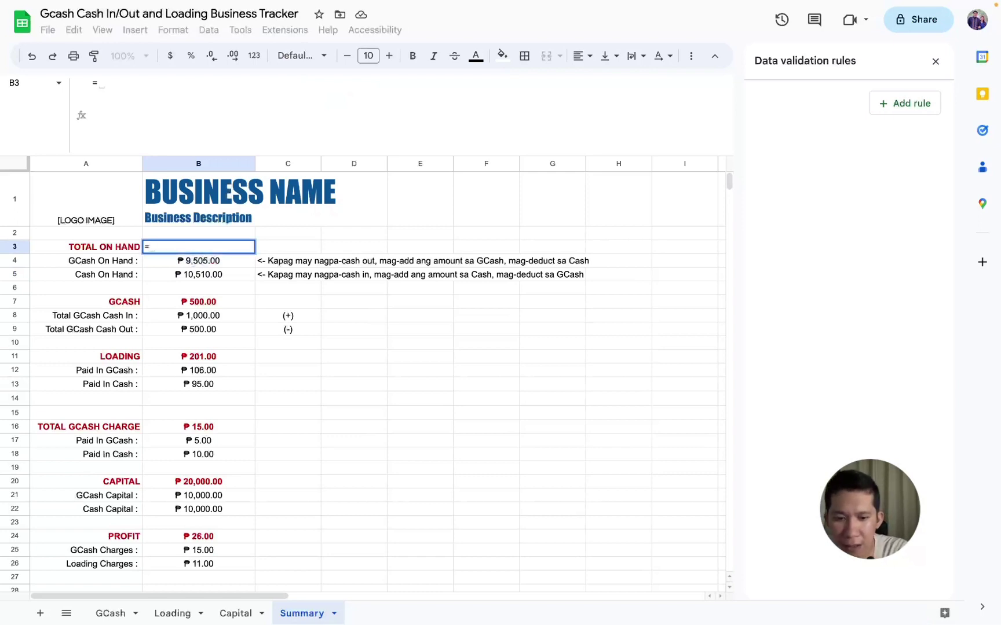
type("SUM")
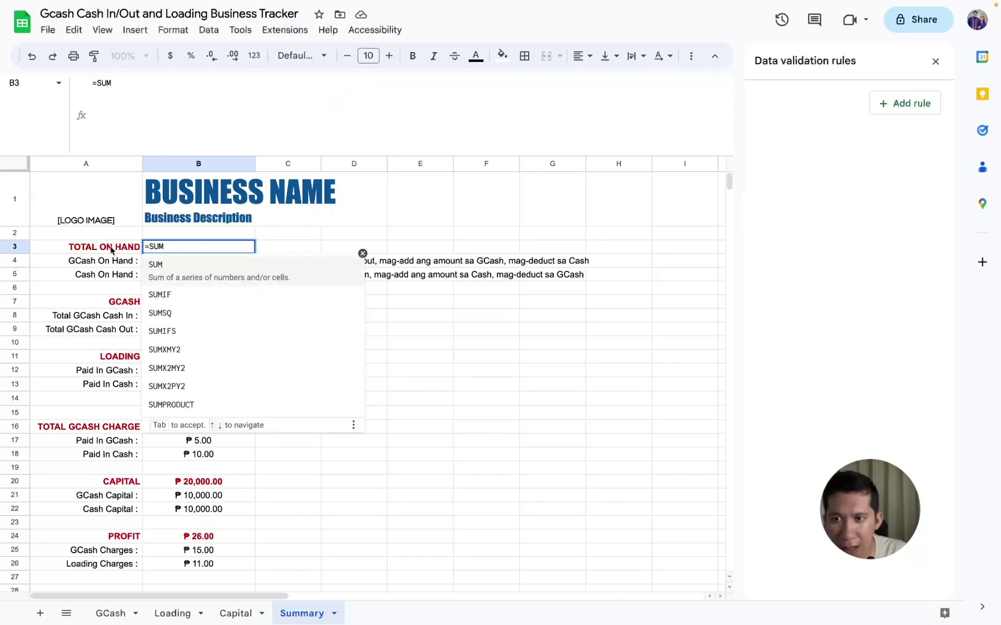
type("(")
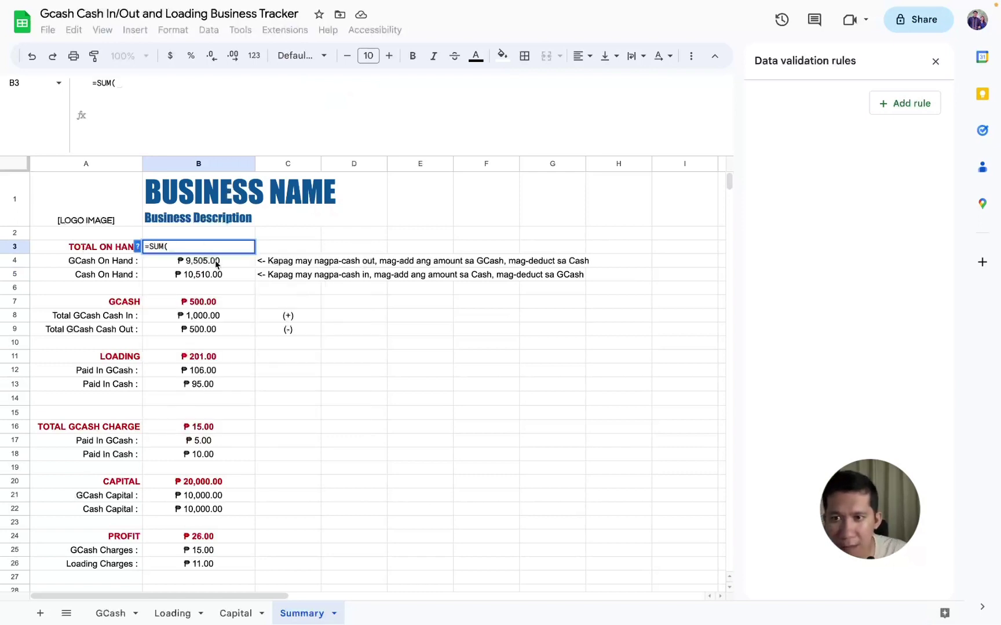
left_click(215, 262)
left_click_drag(215, 262, 220, 274)
key("Return")
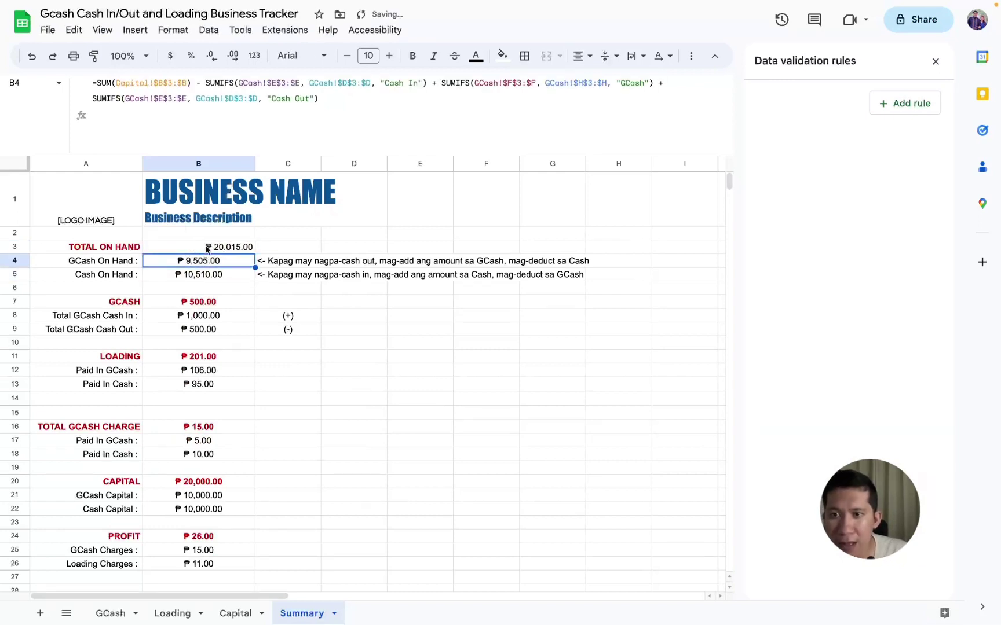
Review the TOTAL ON HAND formula and check status-bar sums of the on-hand and PROFIT figures
left_click(206, 248)
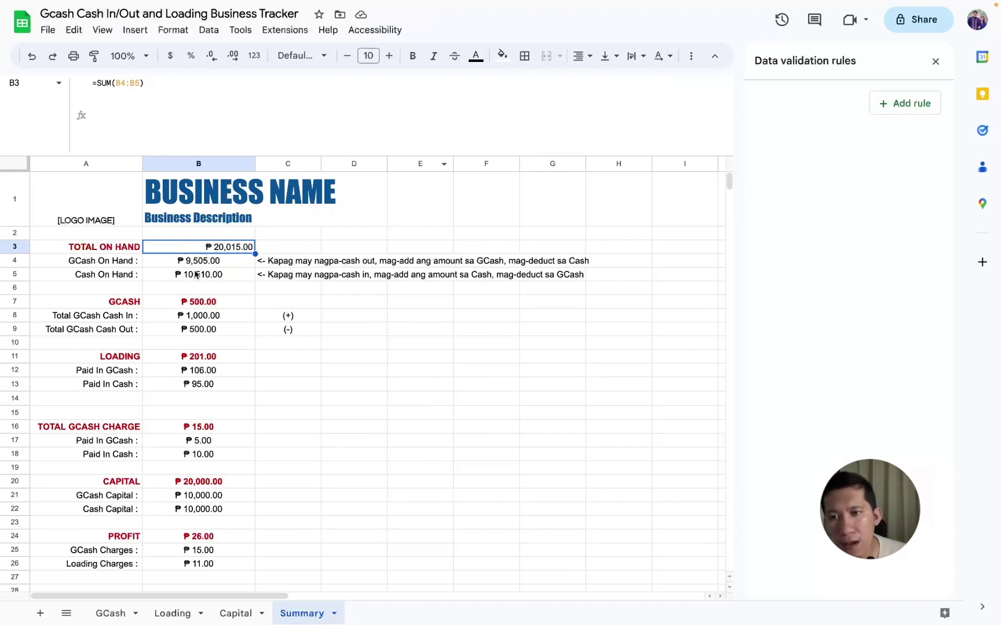
left_click_drag(193, 267, 200, 275)
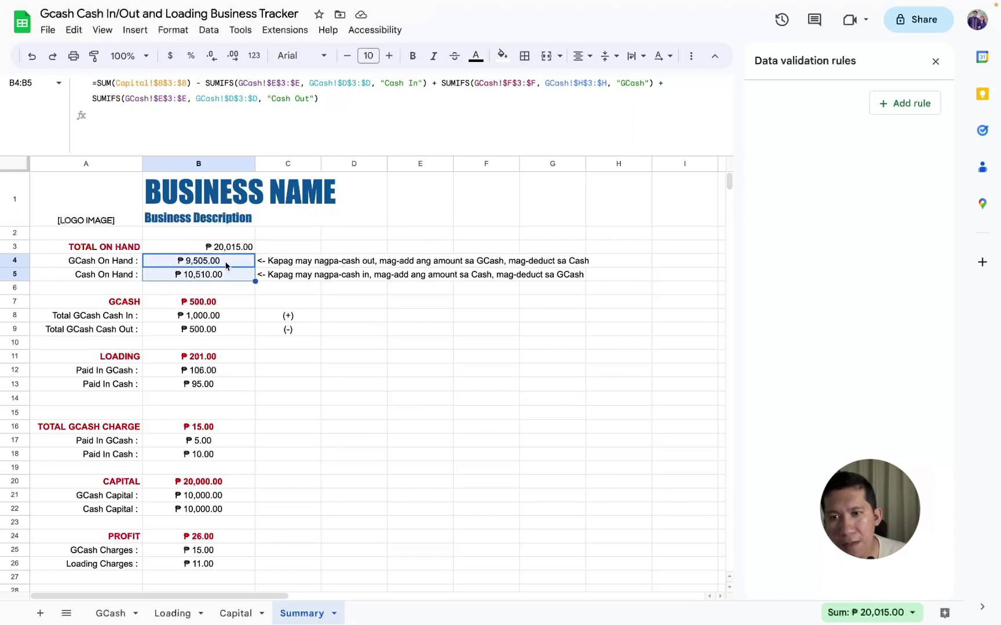
left_click(243, 251)
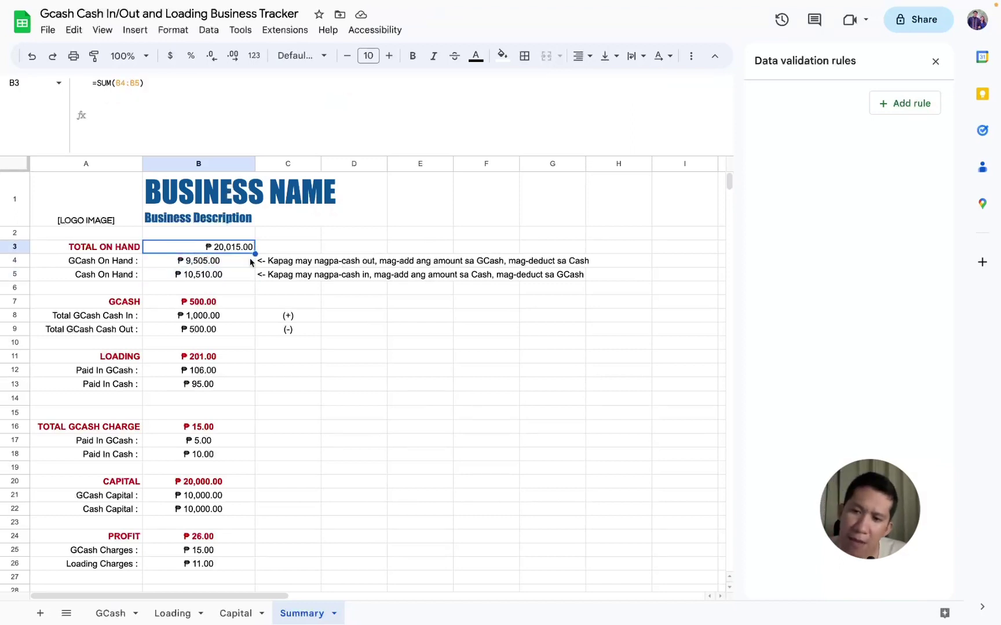
left_click(203, 538)
left_click(205, 551)
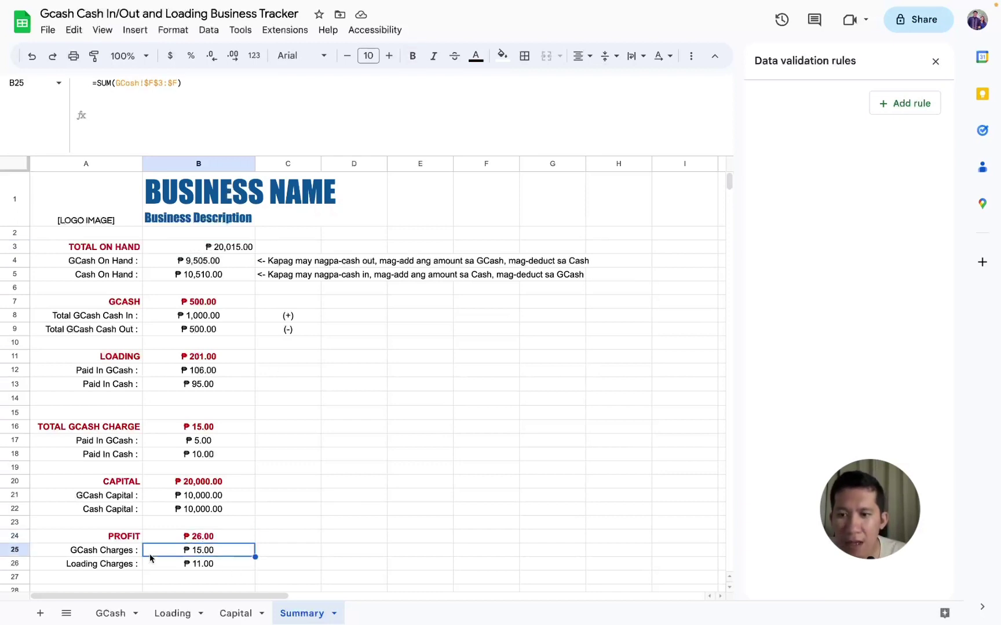
left_click_drag(204, 249, 210, 276)
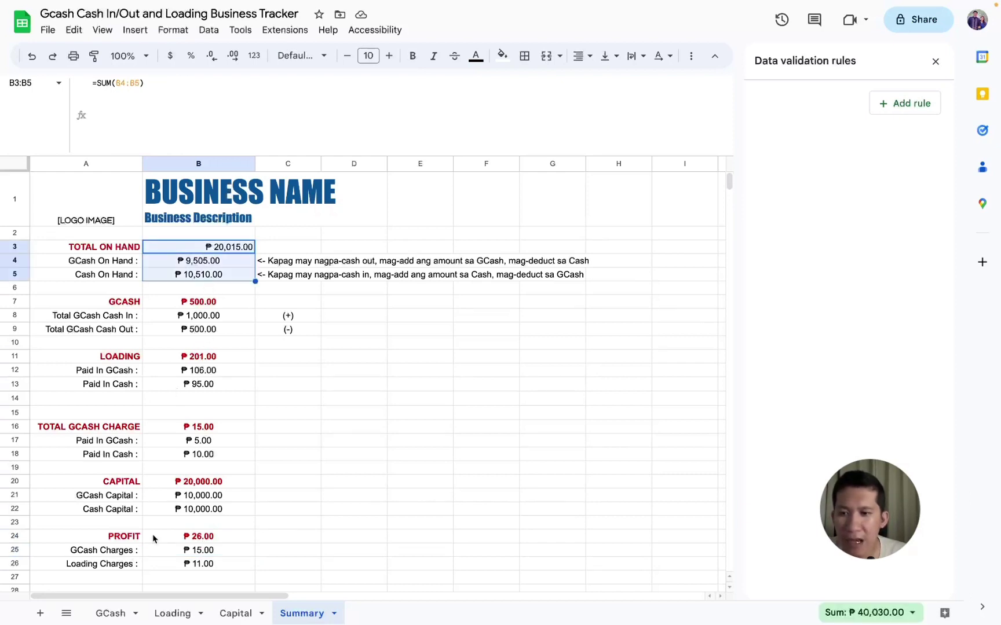
left_click_drag(139, 540, 191, 564)
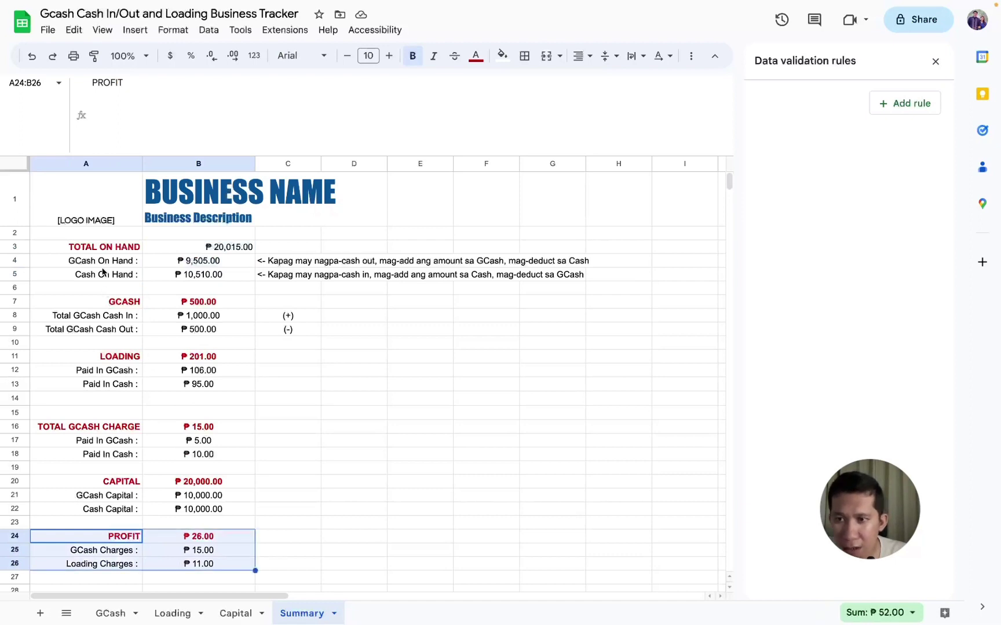
left_click(98, 248)
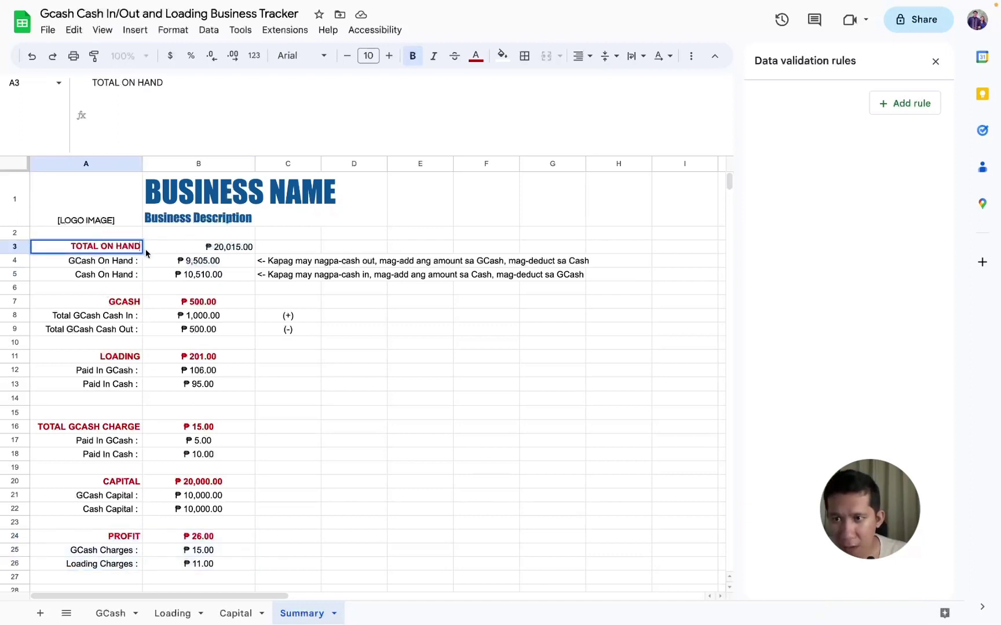
Rename the total's label to 'GCASH TOTAL ON HAND'
type(" for")
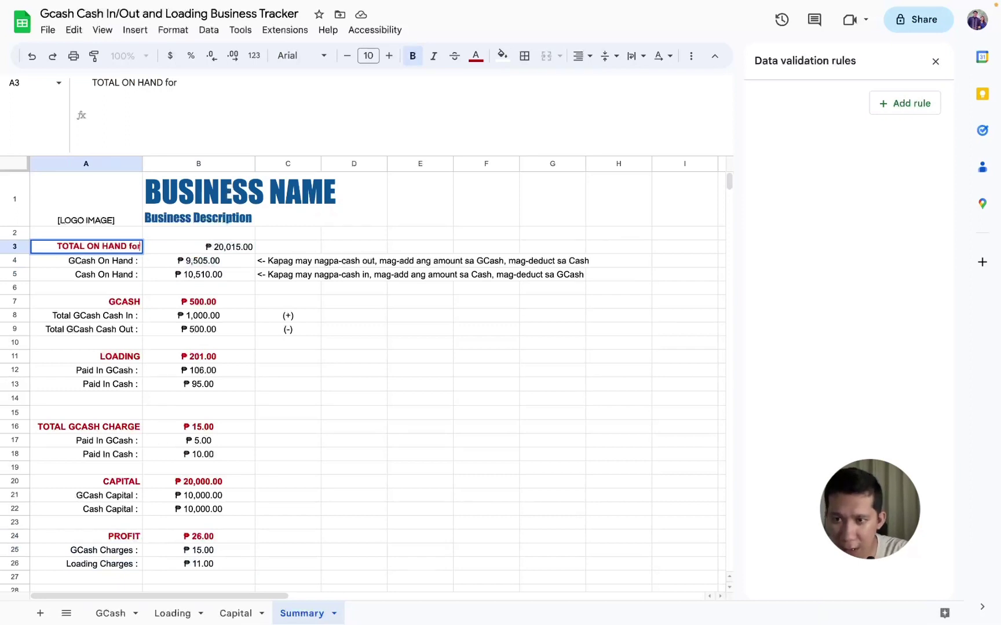
key("BackSpace")
key("BackSpace")
key("BackSpace")
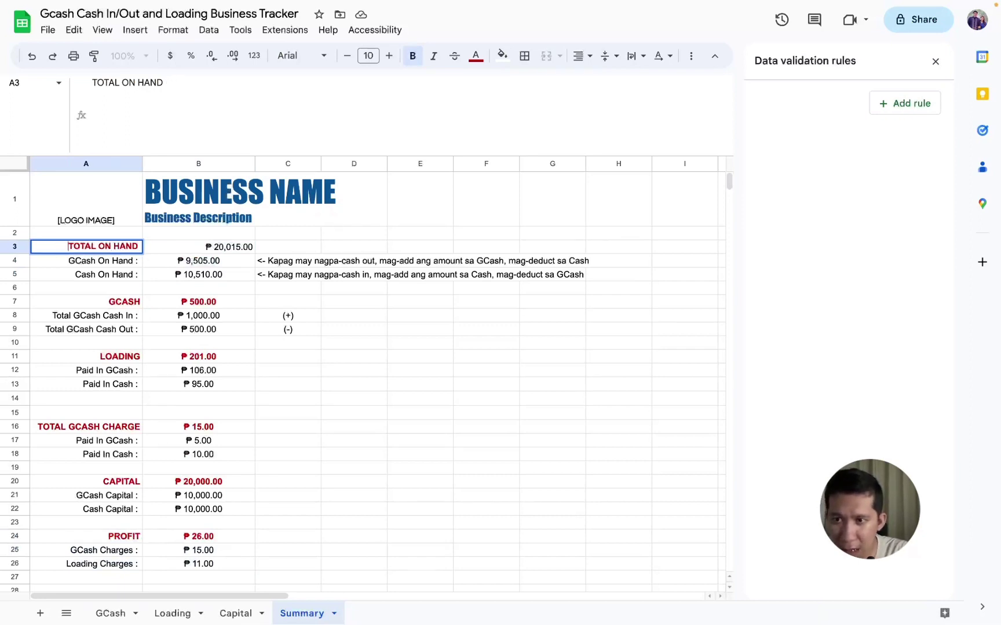
left_click(69, 246)
type("GCAS")
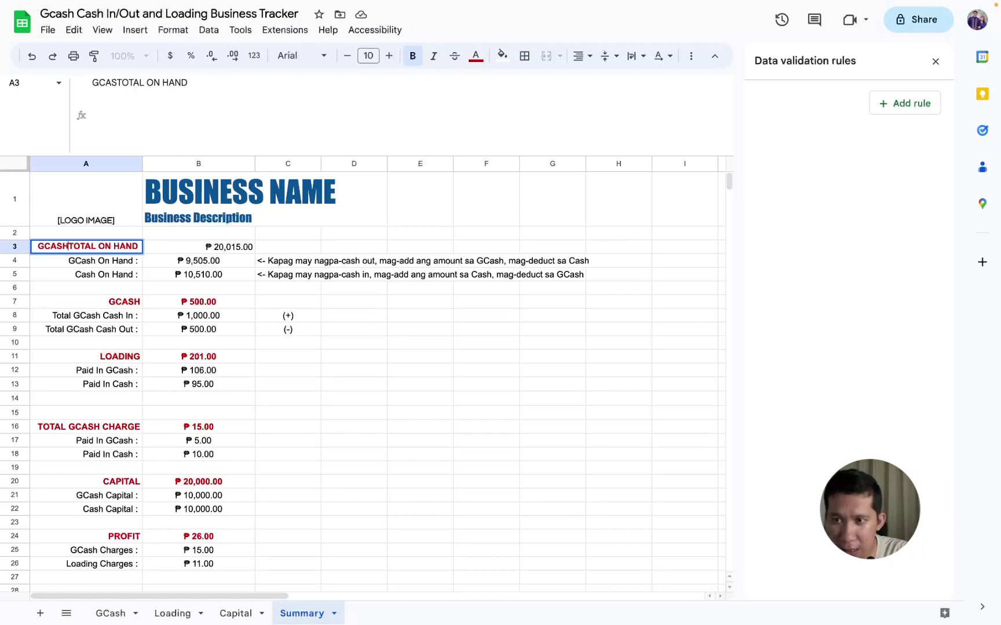
type("H")
key("Return")
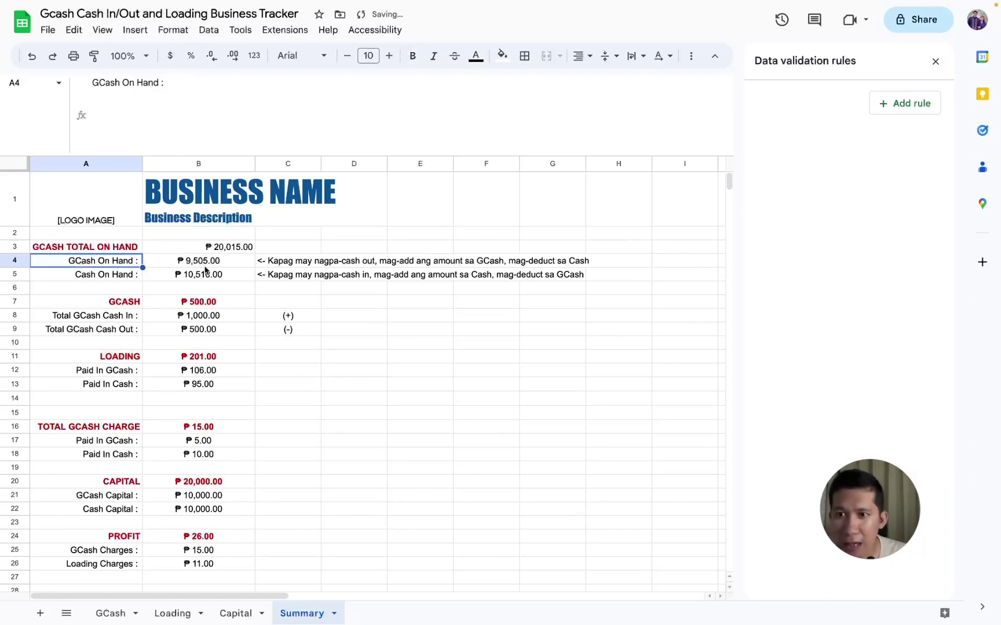
Center-align the ₱20,015.00 total in B3, then select the on-hand and PROFIT cells to compare
left_click(221, 250)
left_click(581, 55)
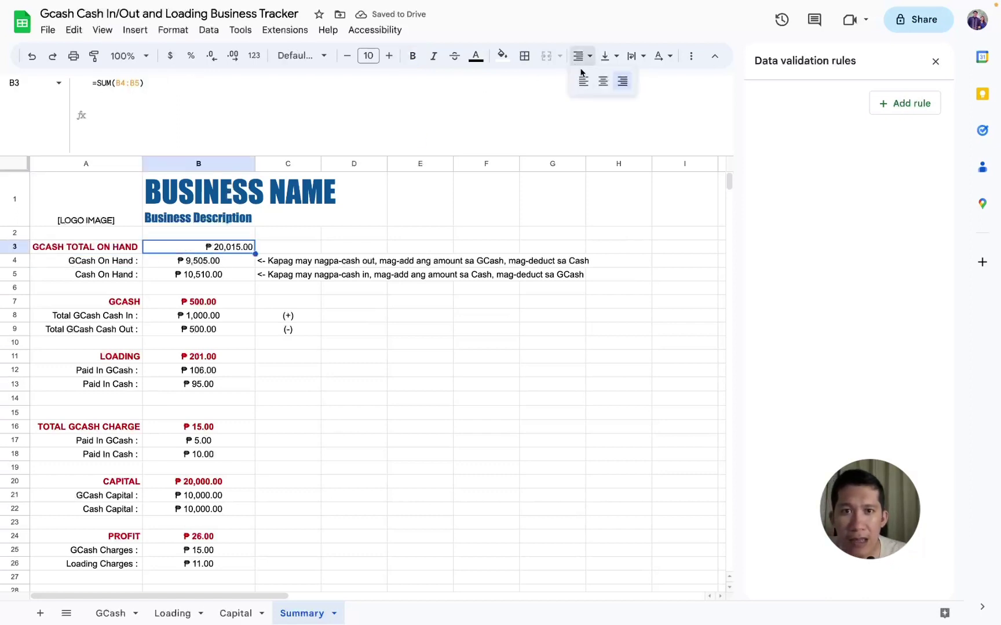
left_click(601, 82)
left_click(263, 266)
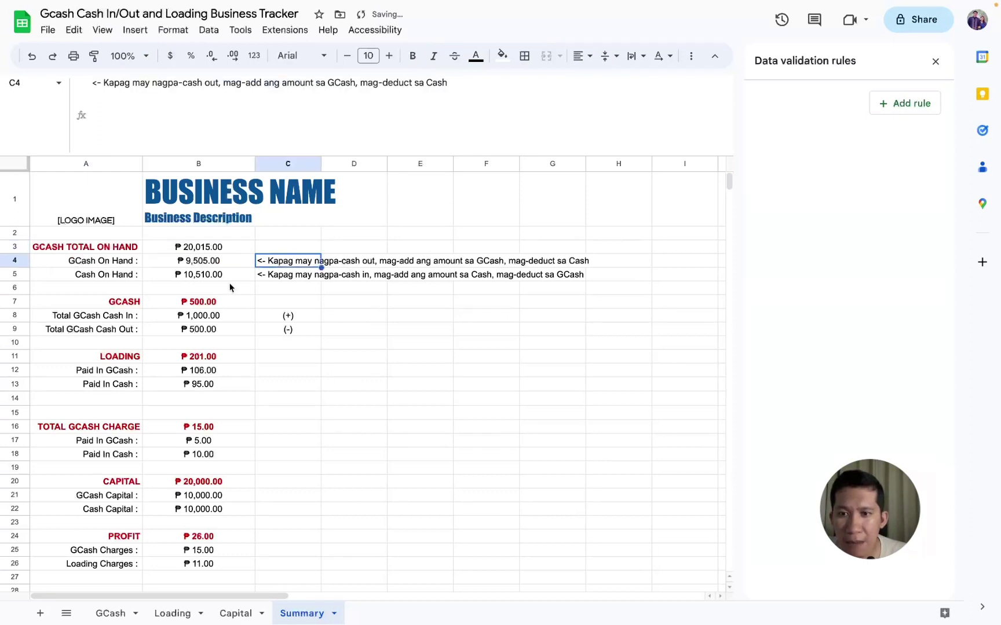
left_click(191, 536)
left_click_drag(122, 552, 185, 550)
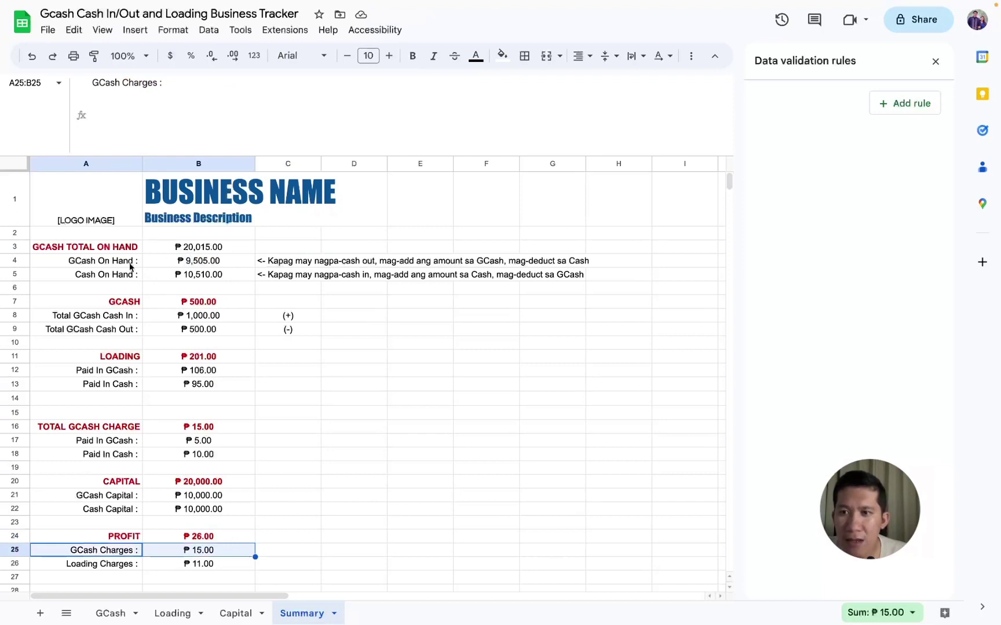
left_click_drag(123, 265, 191, 262)
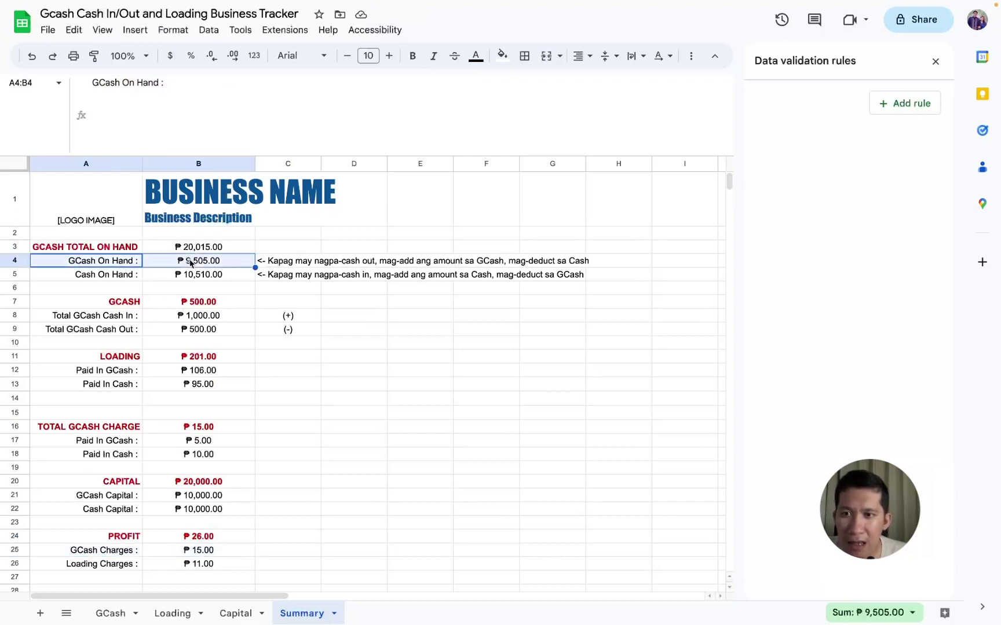
Look through the GCash, Capital and Loading sheets and review the on-hand formulas and Charge values
left_click(119, 613)
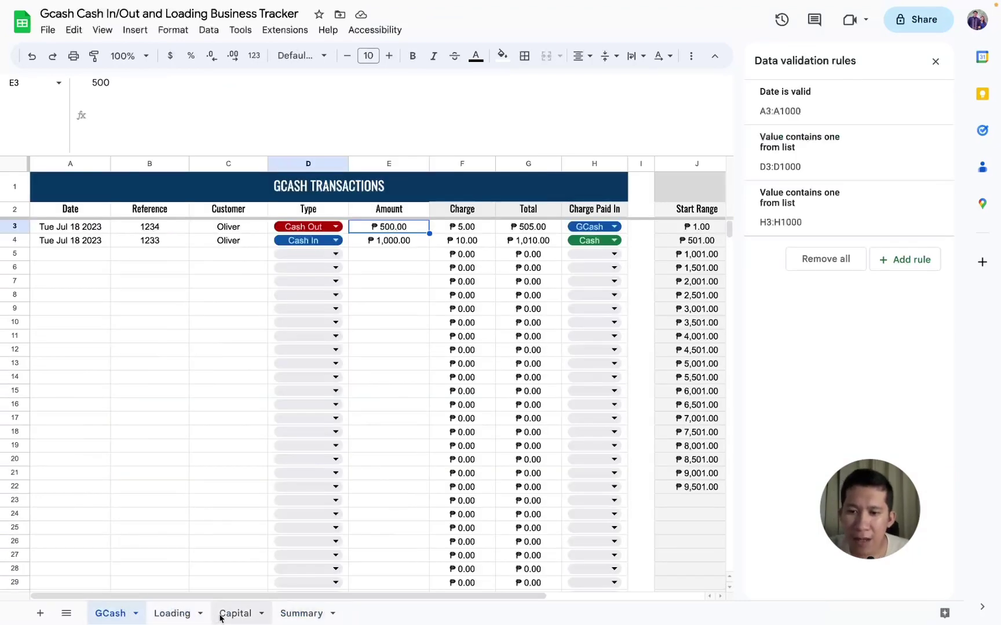
left_click(249, 612)
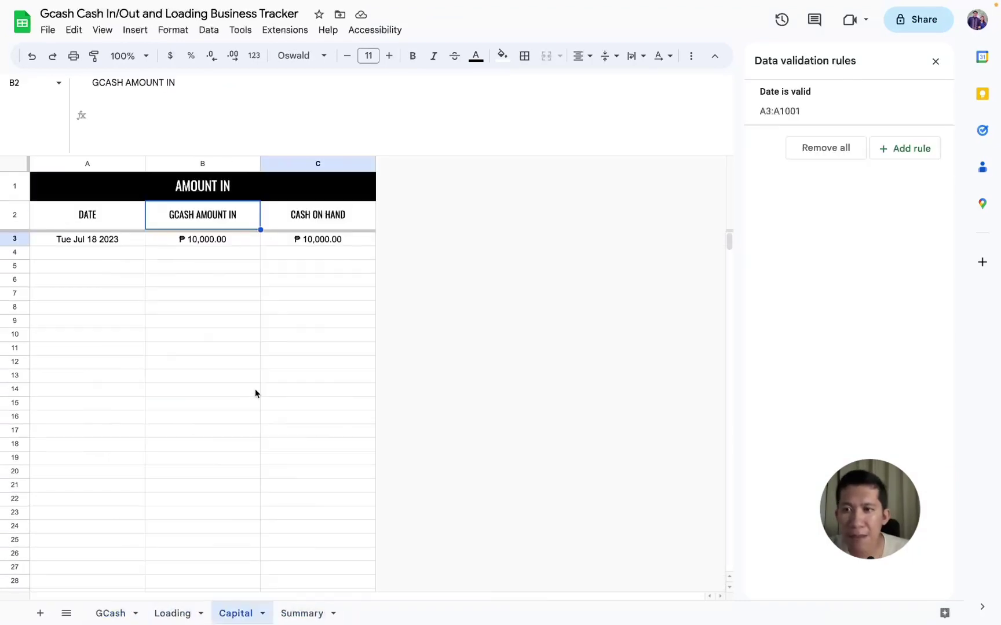
left_click(110, 613)
left_click(172, 613)
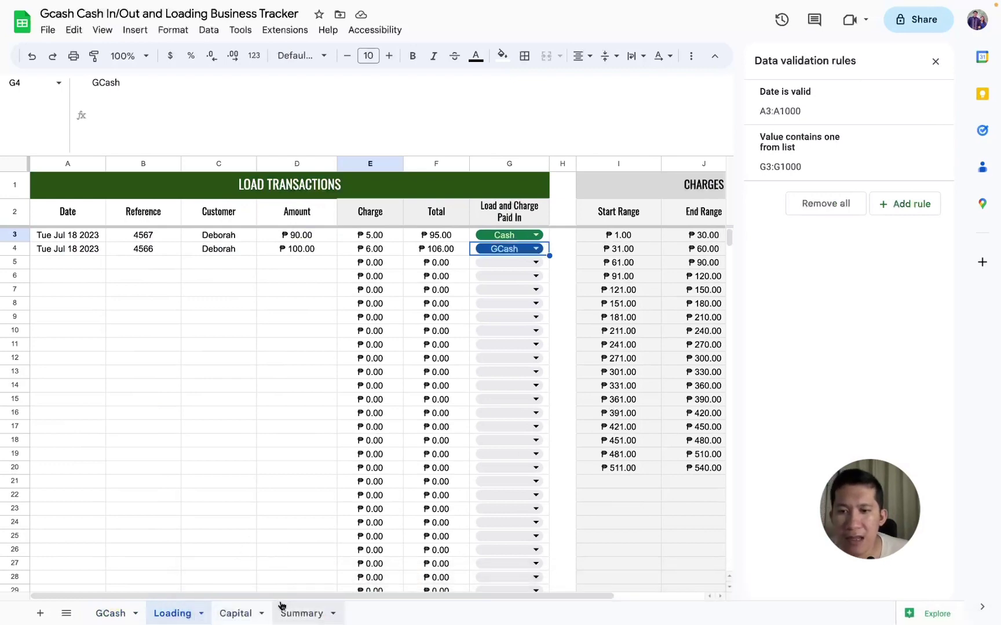
left_click(293, 614)
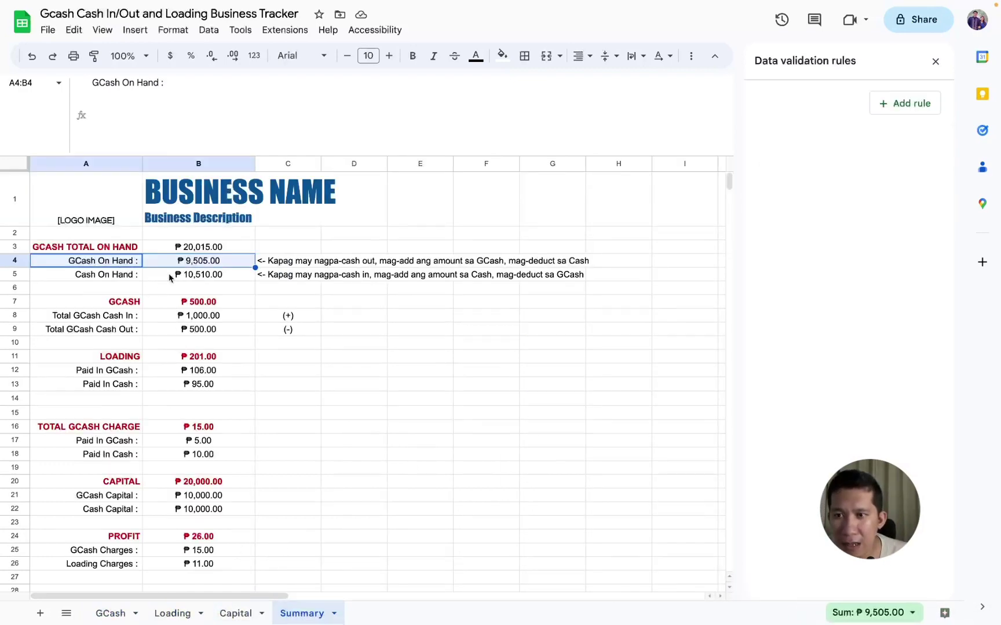
left_click(169, 277)
left_click_drag(116, 284, 181, 280)
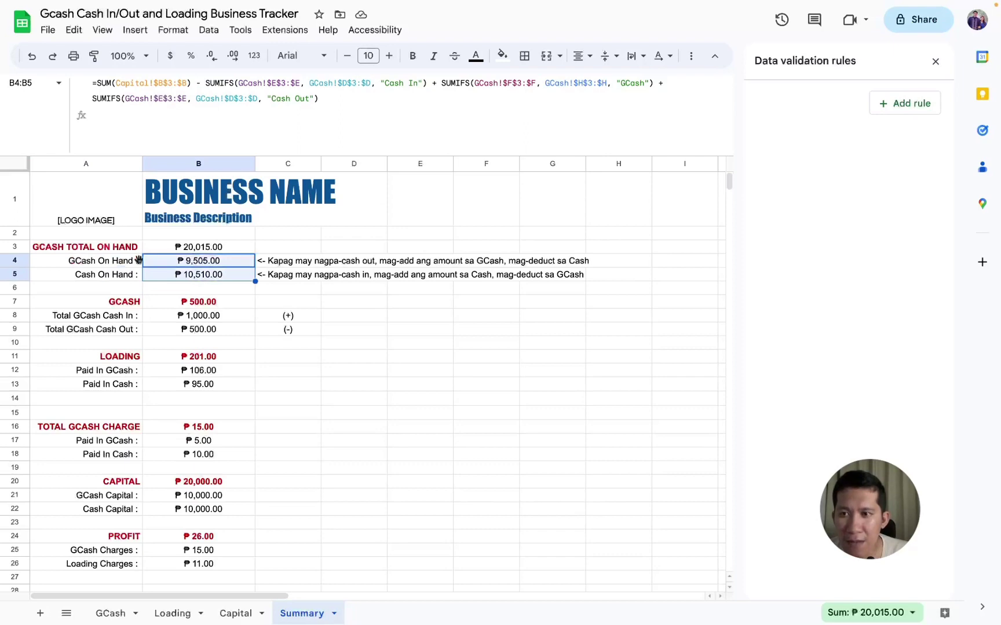
left_click(188, 249)
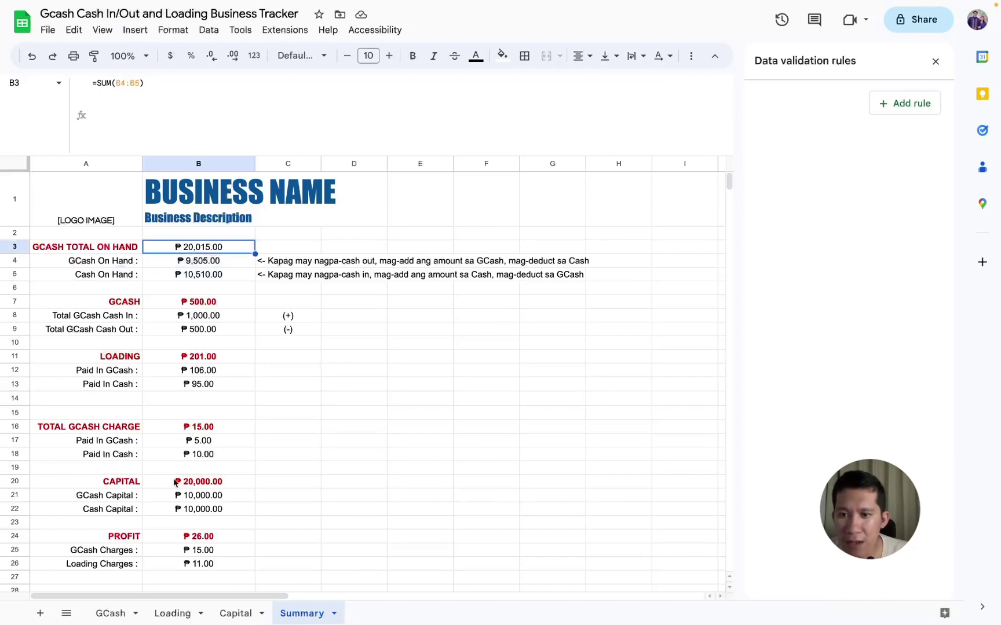
left_click(115, 613)
left_click_drag(458, 227, 457, 240)
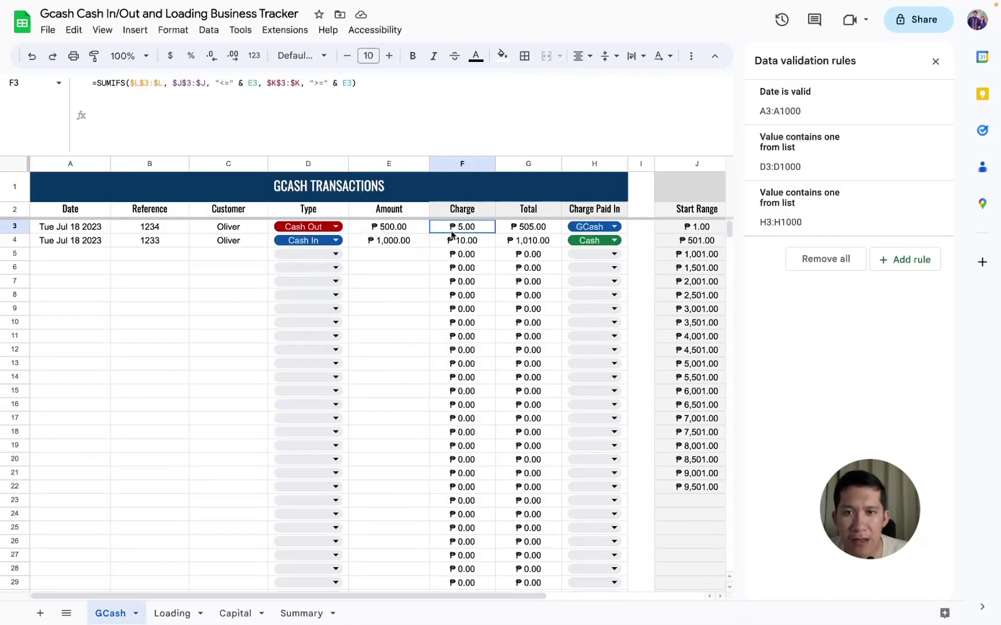
left_click(296, 608)
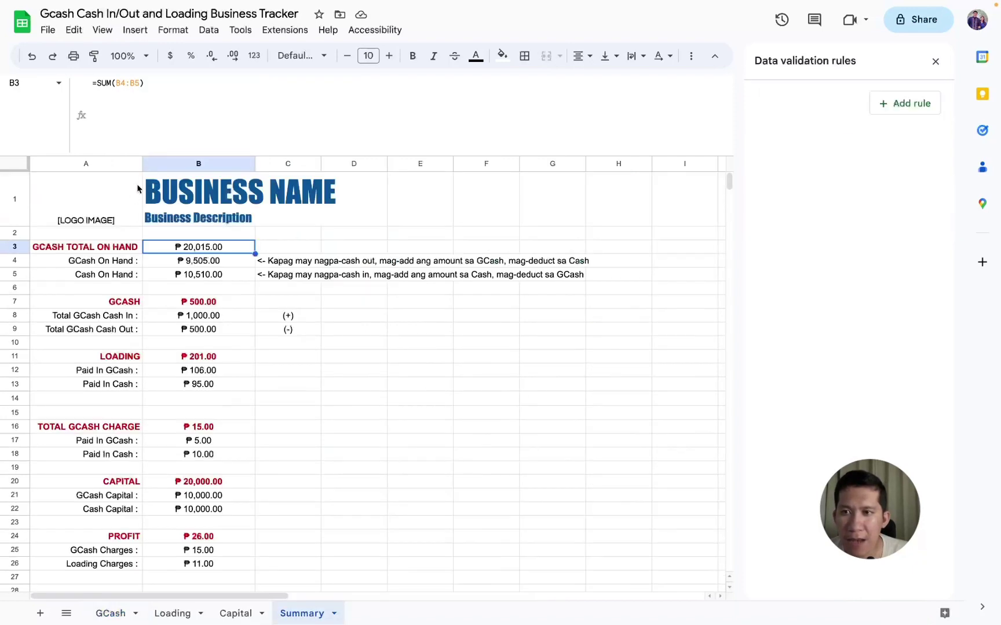
Widen column A and select rows 3–5 to insert rows below them
left_click_drag(141, 164, 154, 164)
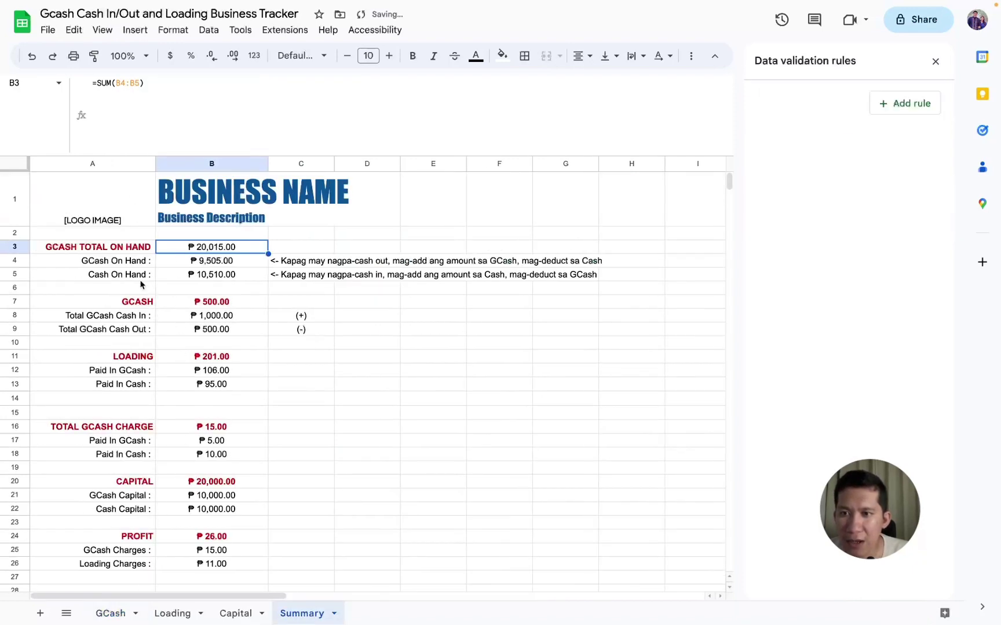
left_click_drag(16, 274, 15, 247)
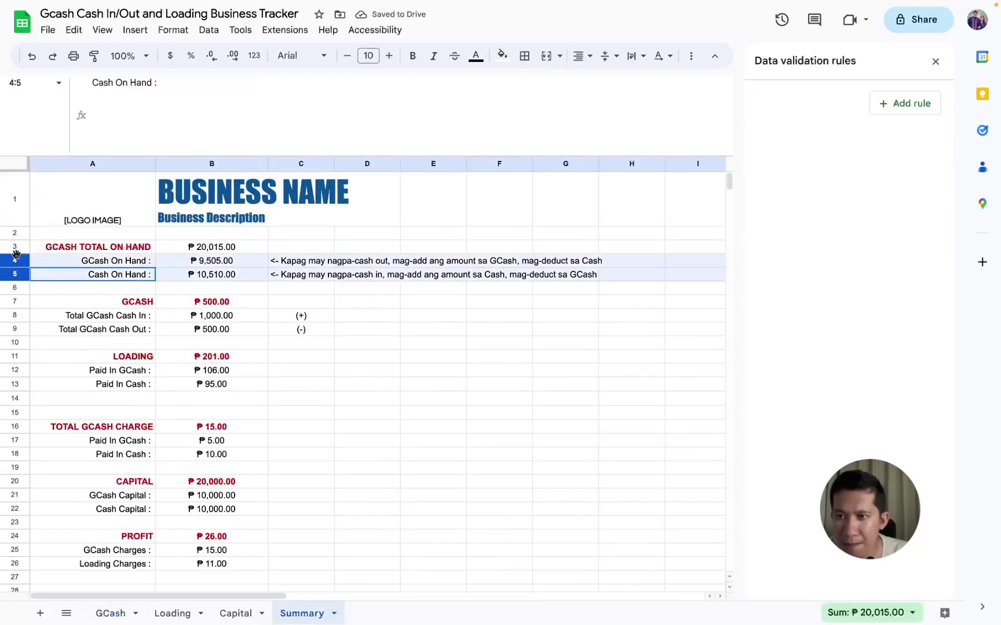
right_click(15, 248)
Insert three rows, copy the on-hand labels into A7:A9, and retitle the heading 'LOAD TOTAL ON HAND'
left_click(82, 384)
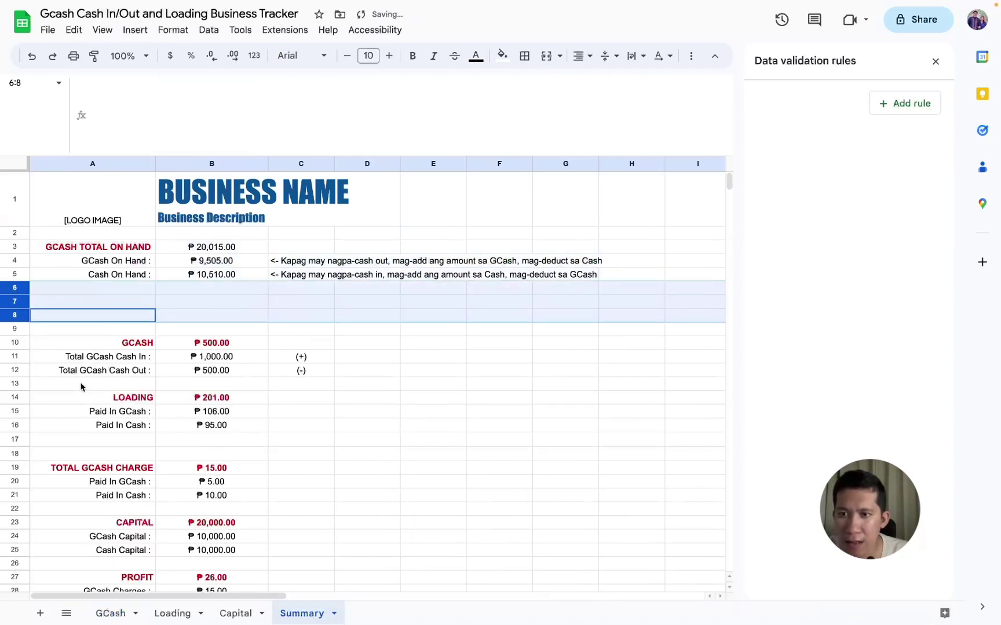
left_click_drag(104, 248, 118, 276)
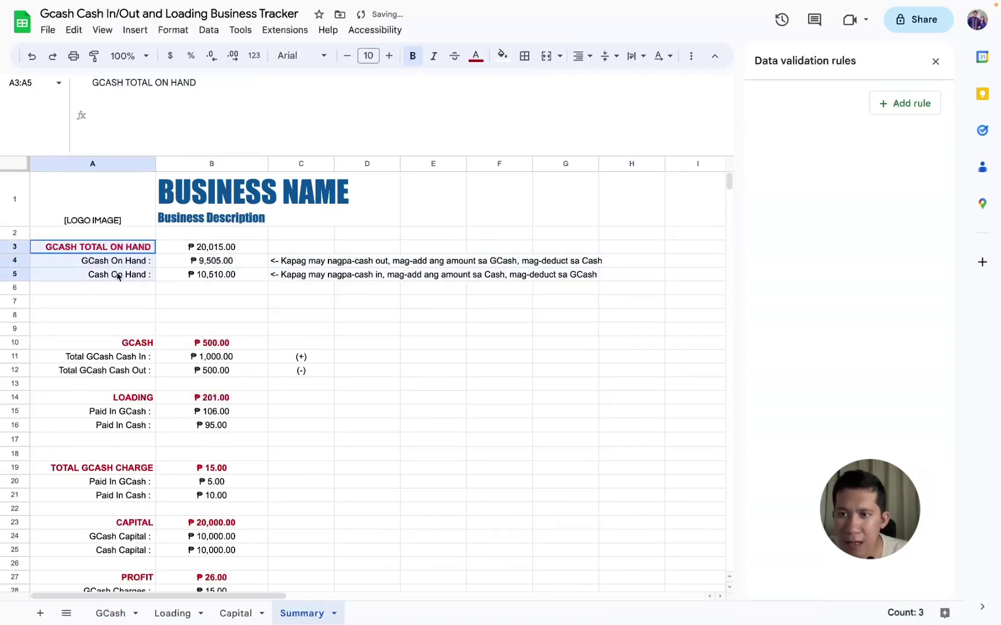
key("ctrl+c")
left_click(116, 308)
key("ctrl+v")
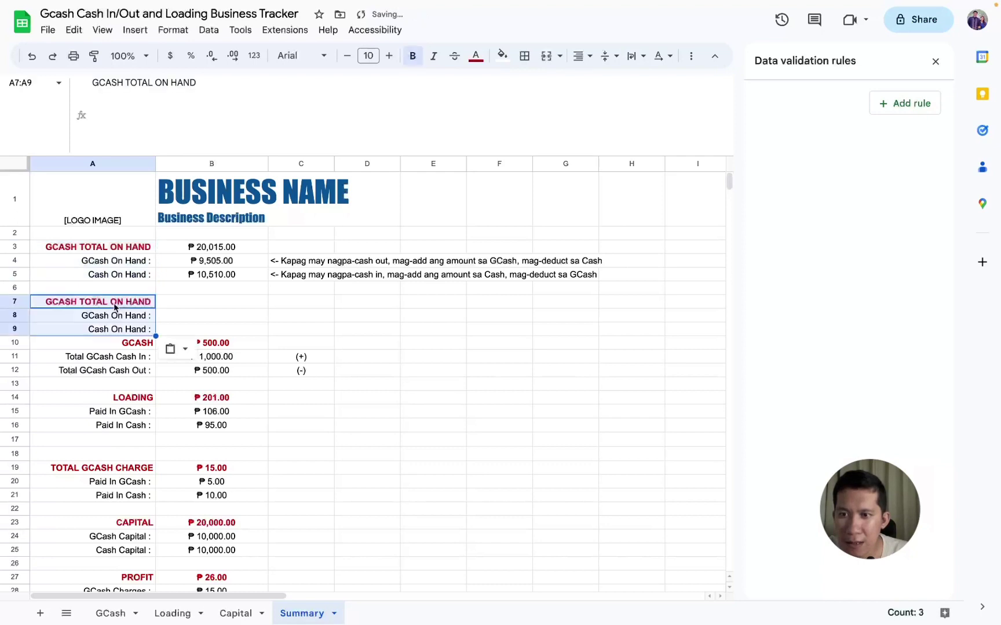
left_click(10, 342)
right_click(11, 342)
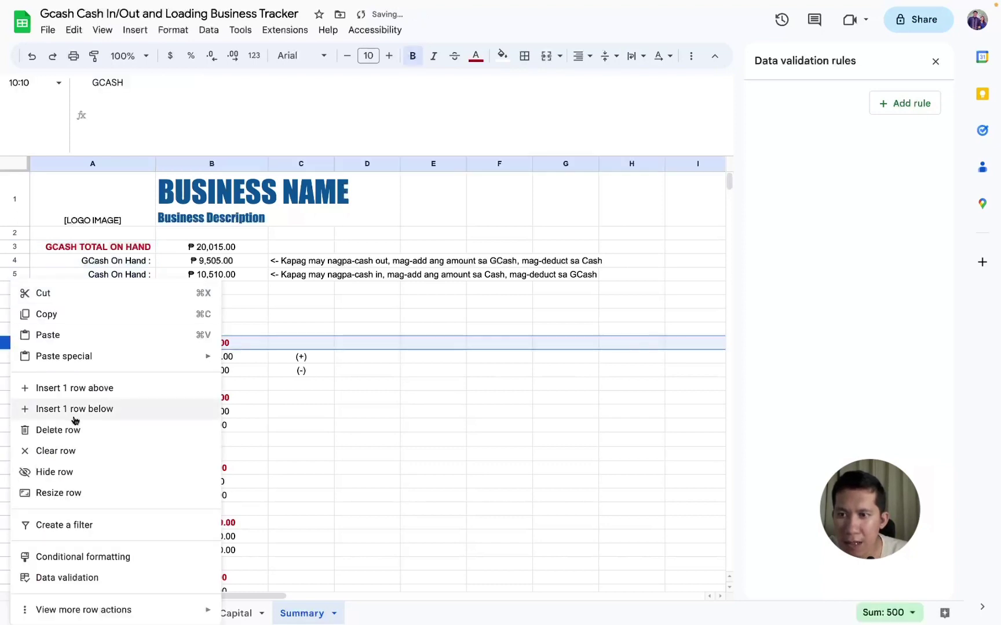
left_click(64, 387)
left_click(63, 313)
double_click(63, 309)
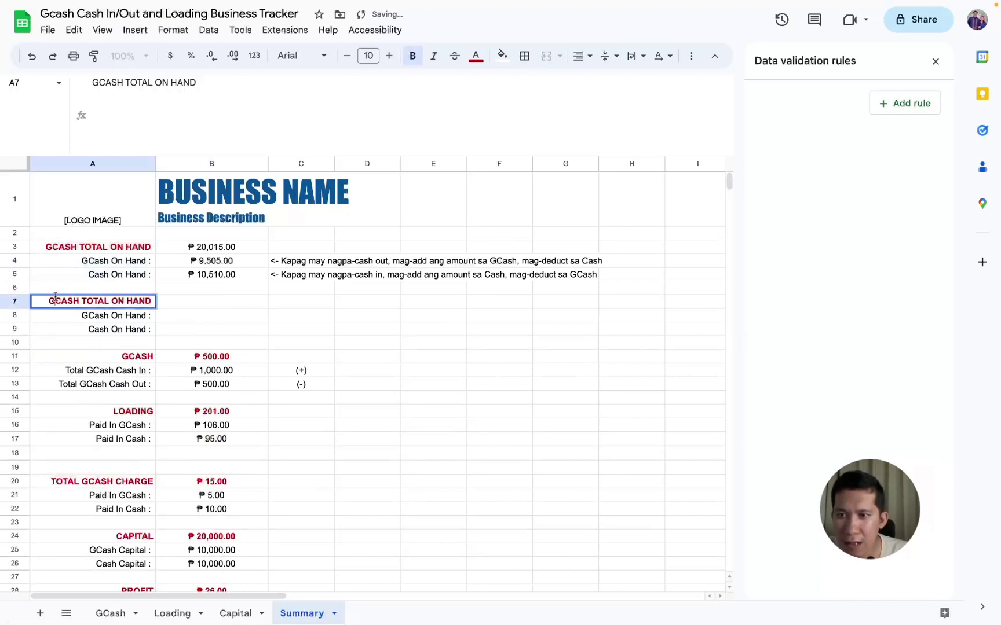
double_click(61, 301)
type("LOAD")
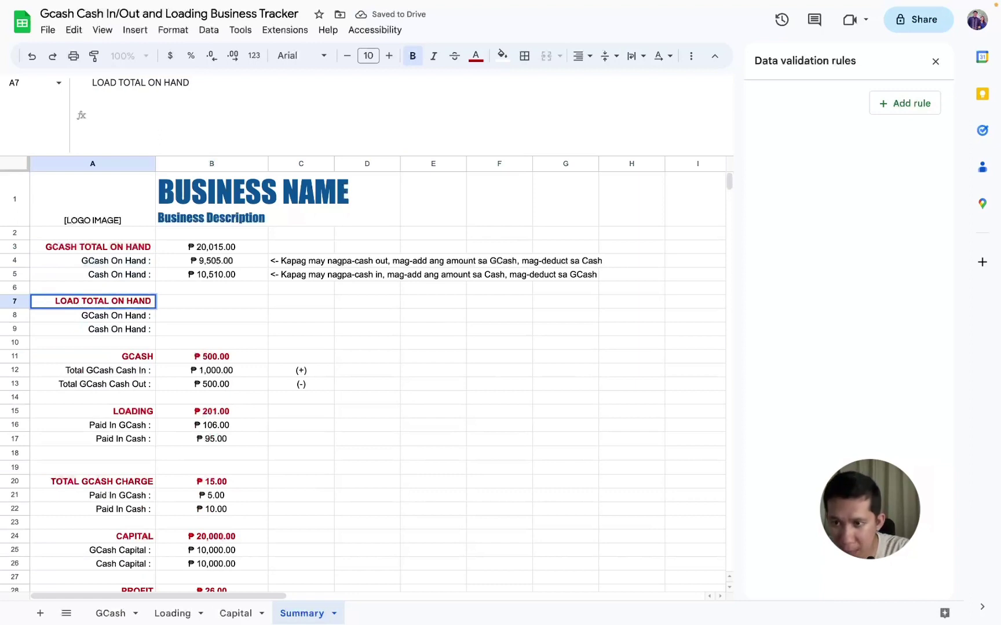
key("Return")
Enter =SUMIFS(Loading!$F$3:$F, Loading!$G$3:$G, "GCash") in B8, giving ₱106.00
left_click(211, 315)
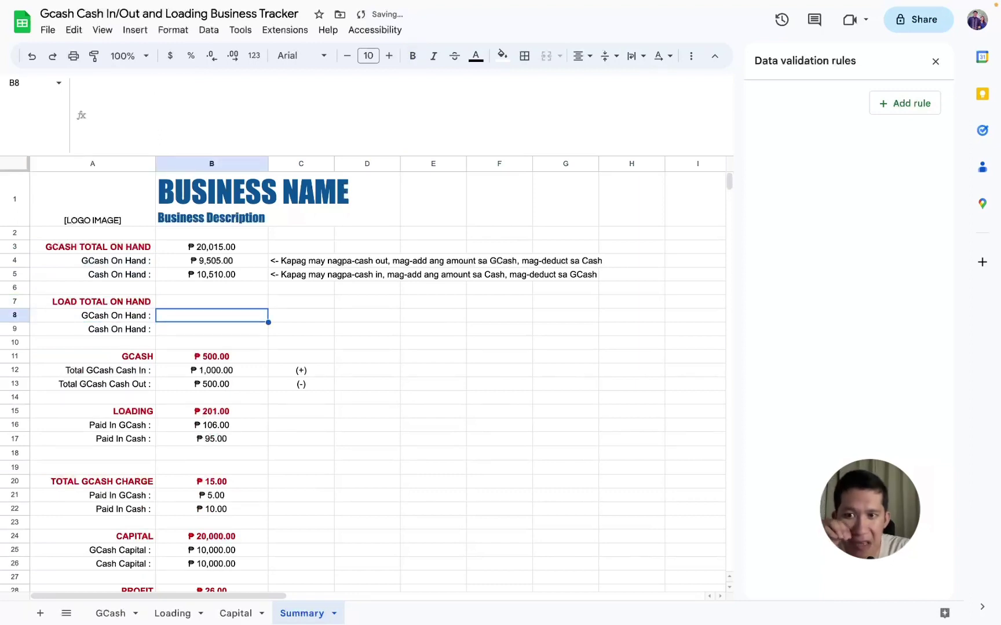
type("=SUM")
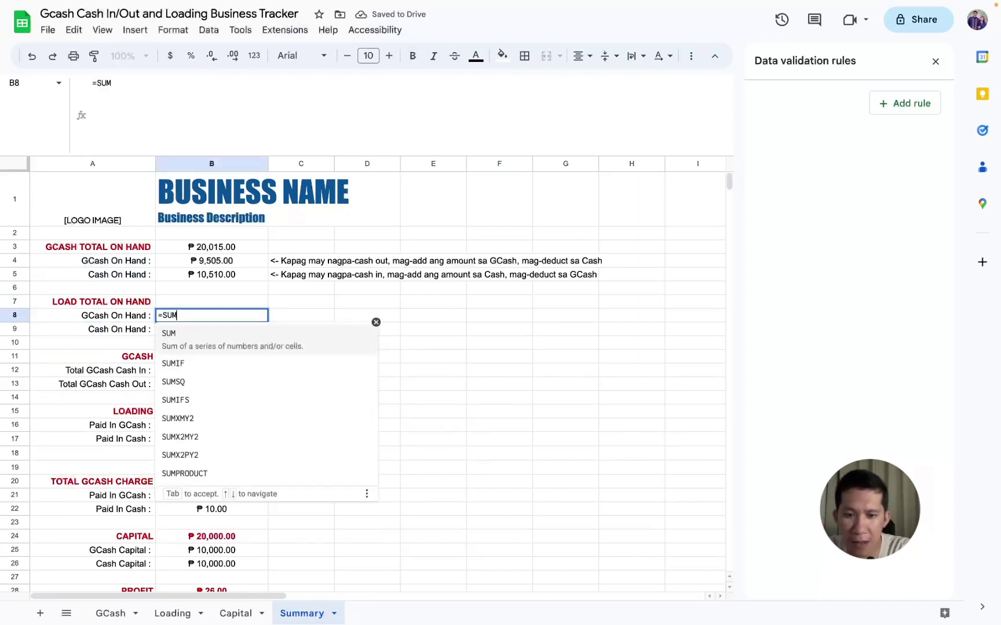
type("IFS(")
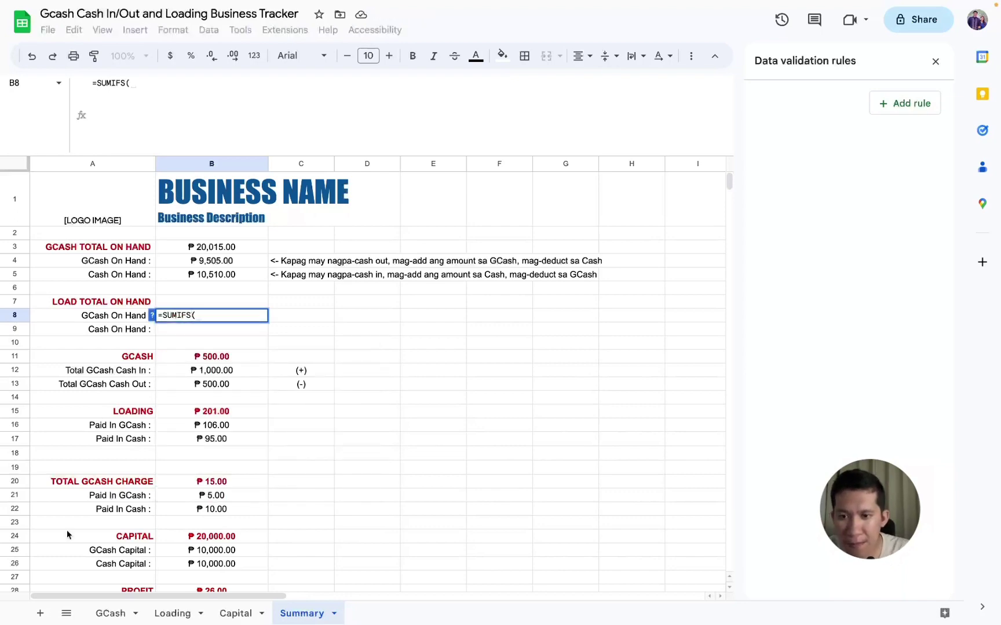
left_click(207, 612)
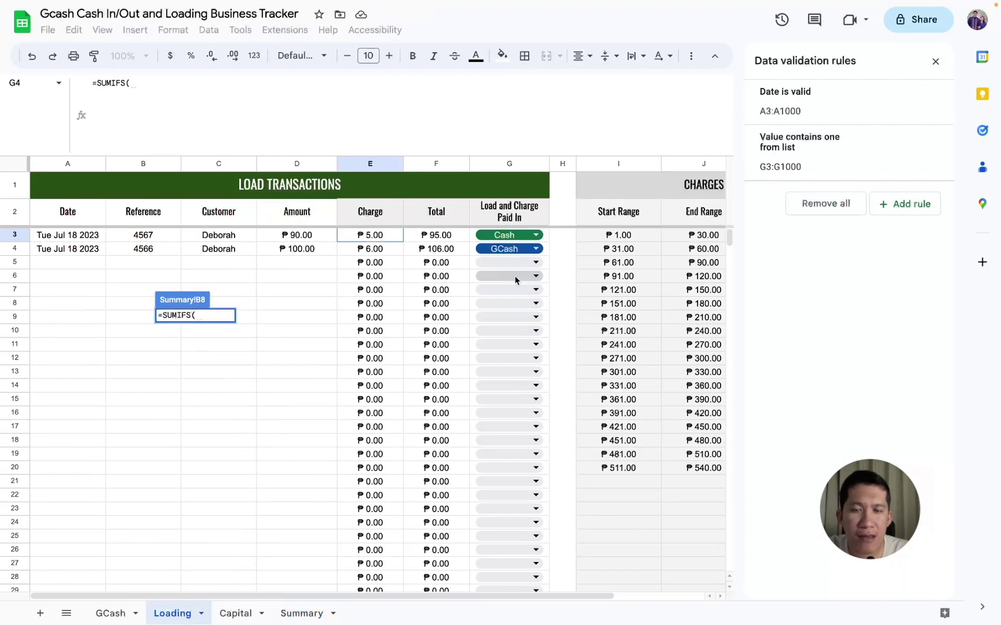
left_click(426, 238)
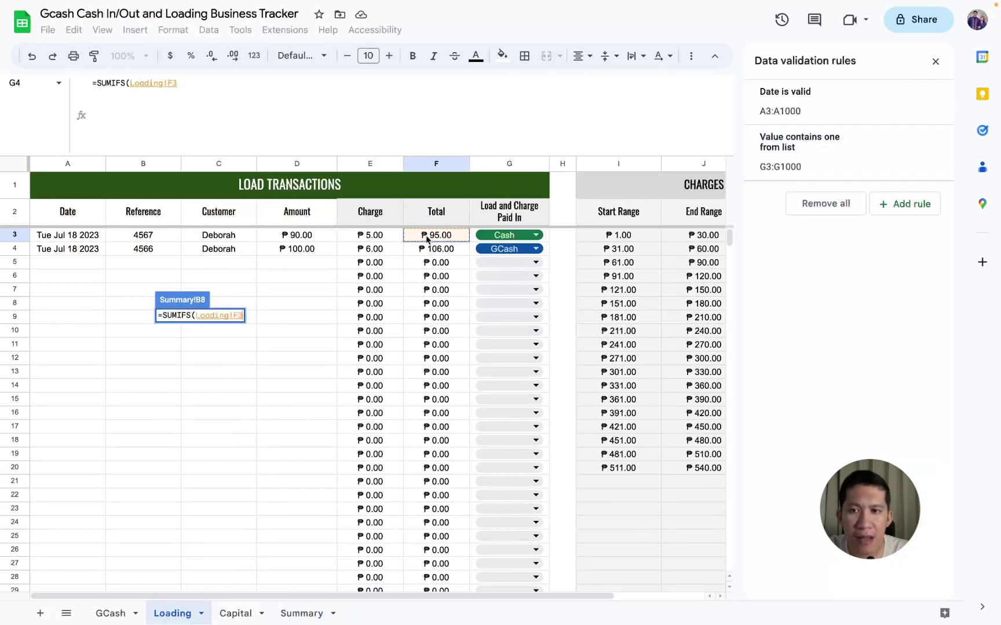
key("F4")
type(":$F")
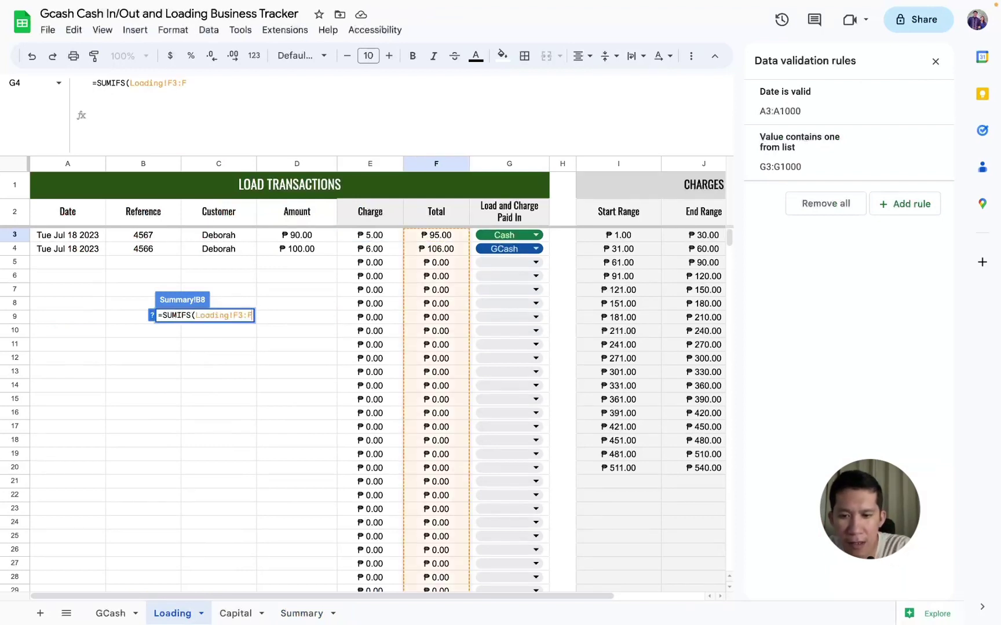
type(",")
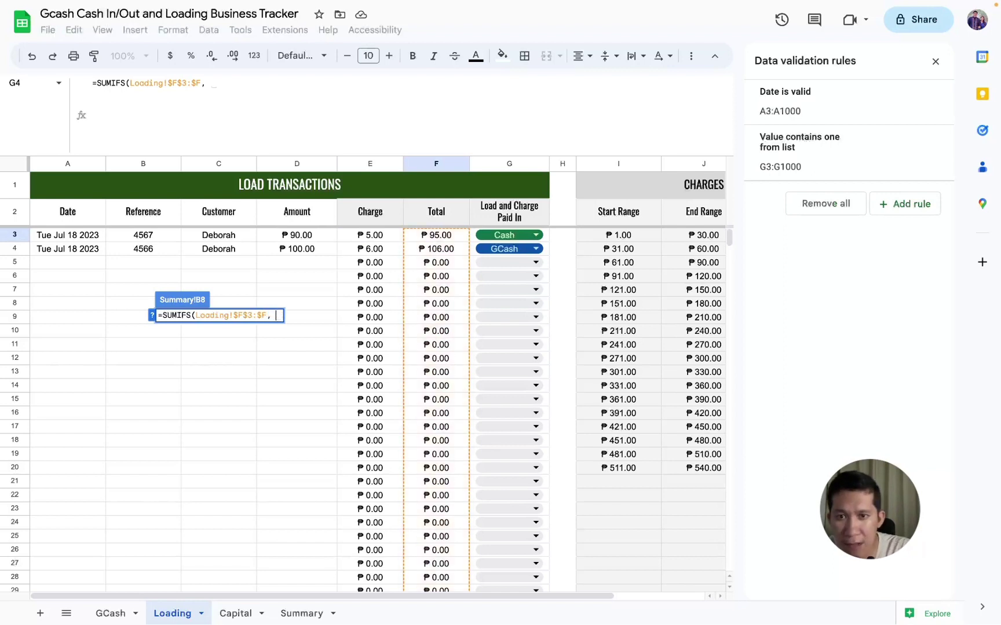
left_click(472, 236)
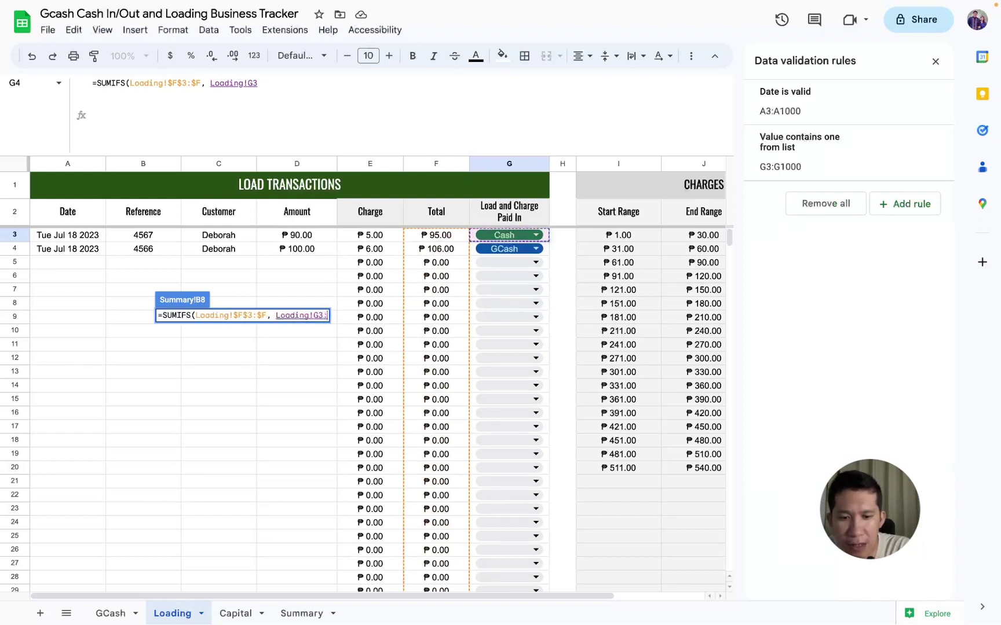
type(":G")
key("F4")
type(", \"")
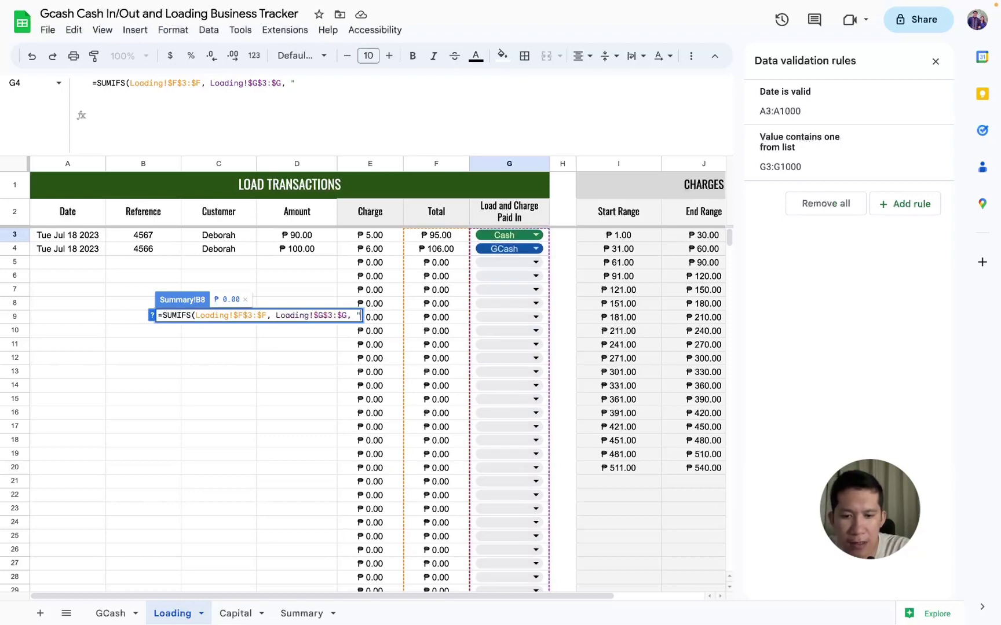
type("GCash\"")
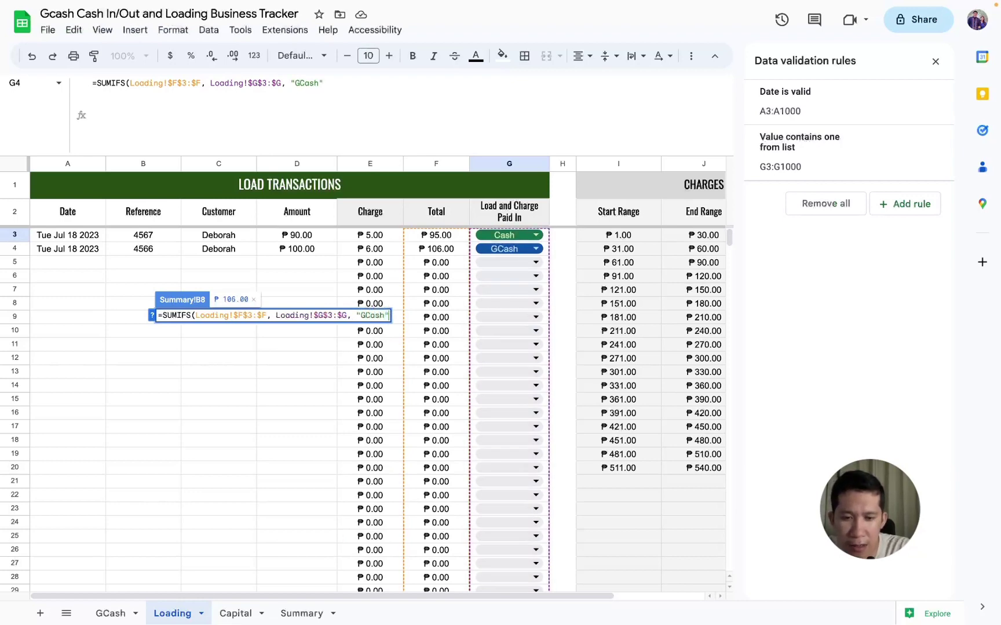
type(")")
key("Return")
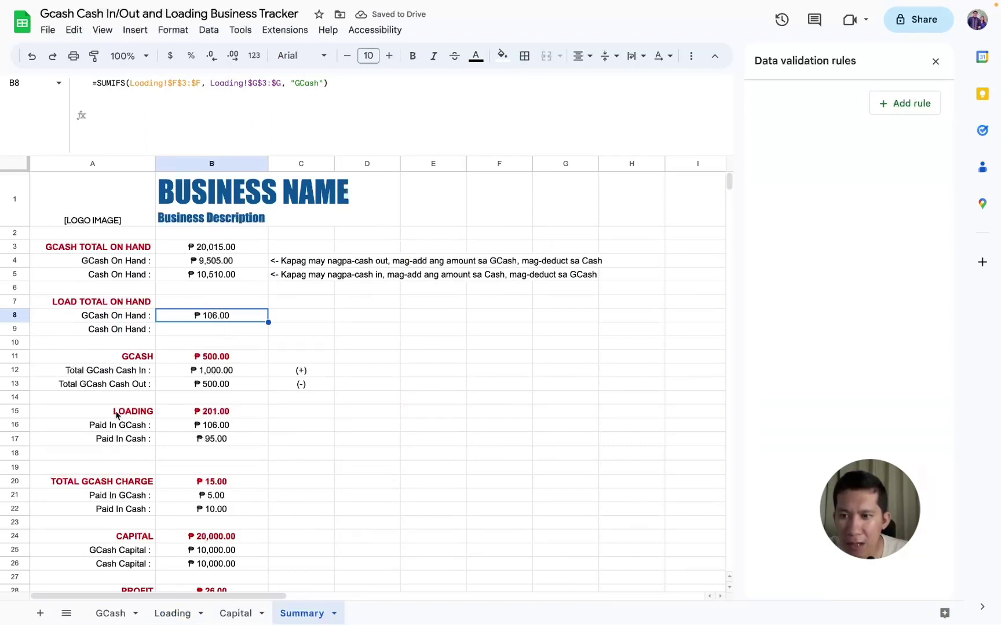
left_click_drag(115, 414, 197, 454)
Set the load Cash On Hand in B9 to equal B17, the Paid In Cash amount of ₱95.00
left_click(218, 328)
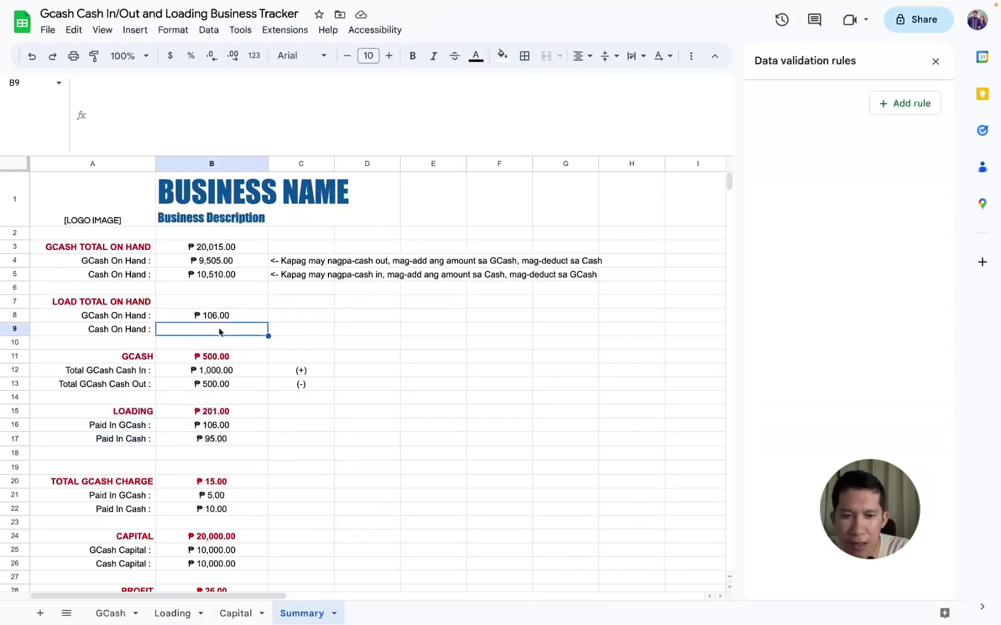
type("=")
left_click(212, 439)
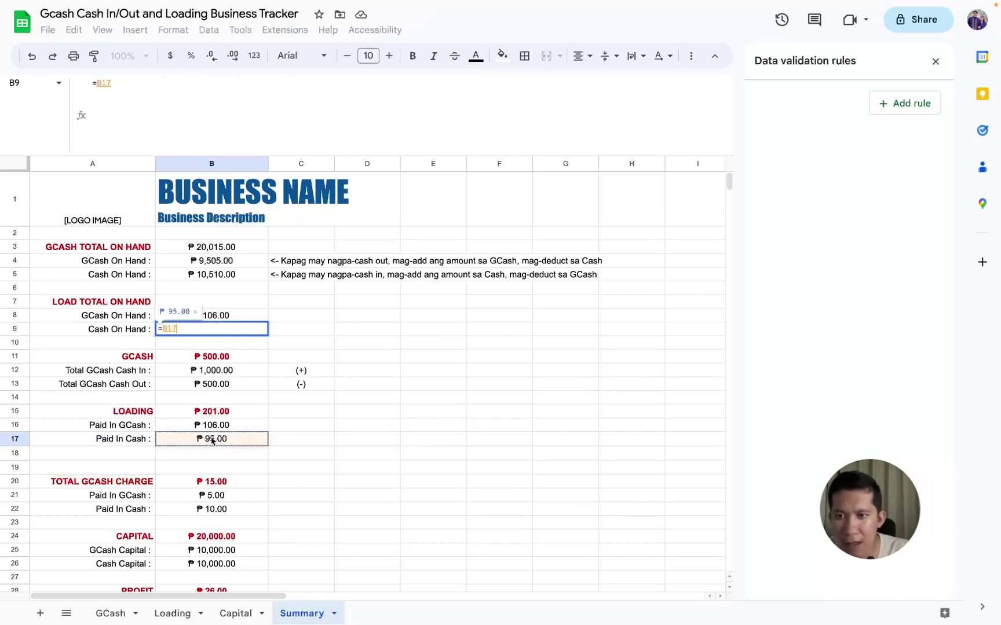
key("Return")
Start a load total formula in B7, cancel it, and select rows 7–9
key("Up")
key("Up")
key("Up")
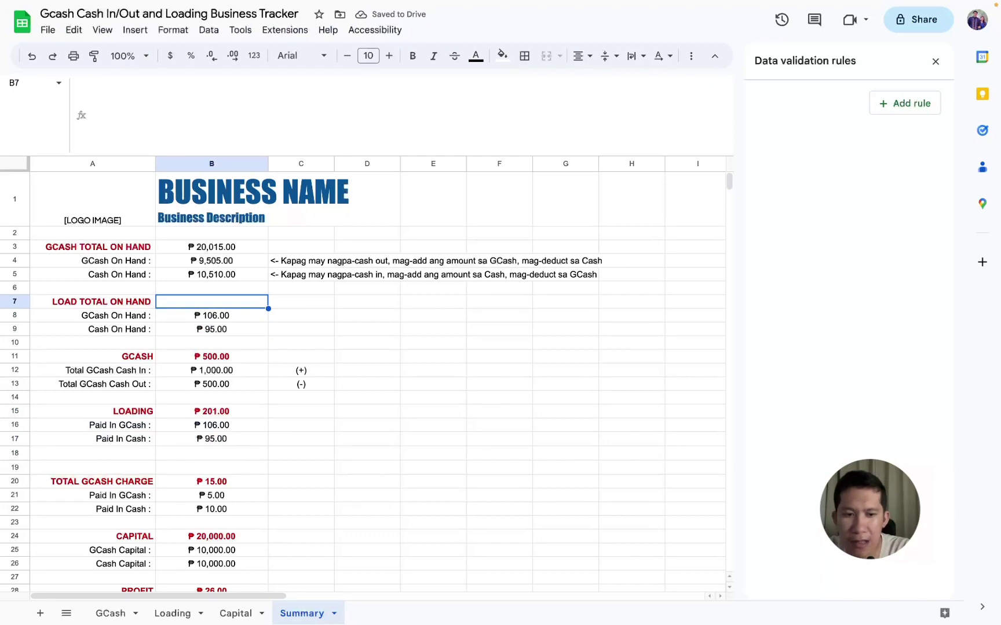
type("=")
left_click_drag(130, 418, 185, 438)
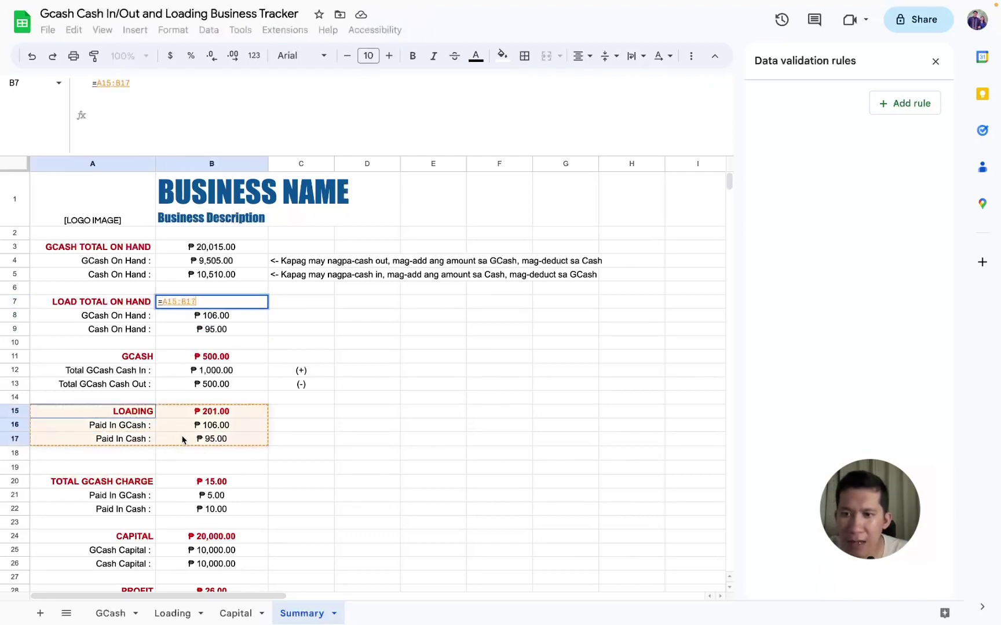
left_click(142, 319)
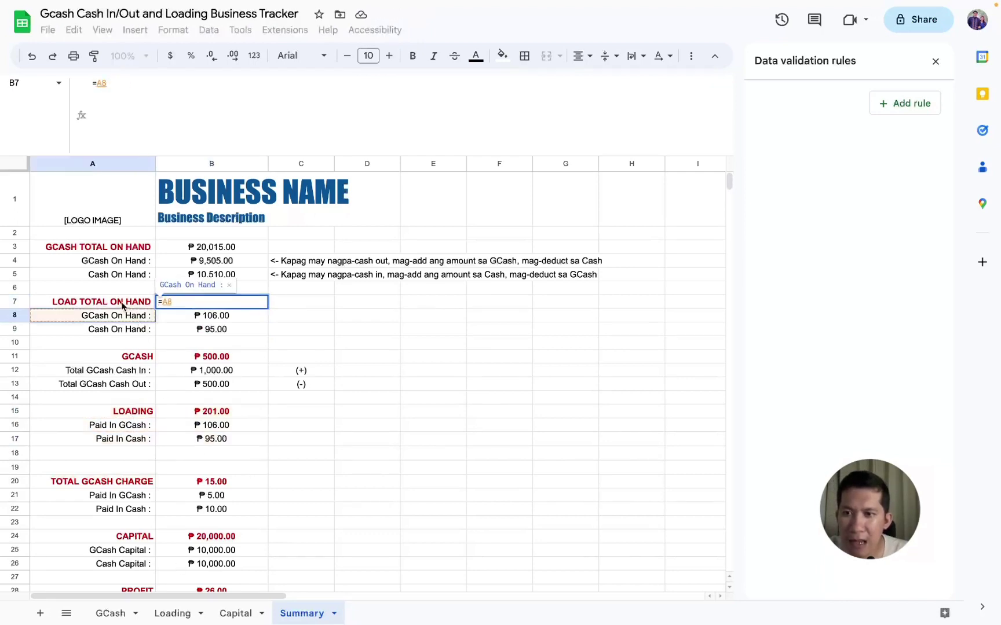
left_click_drag(122, 303, 218, 335)
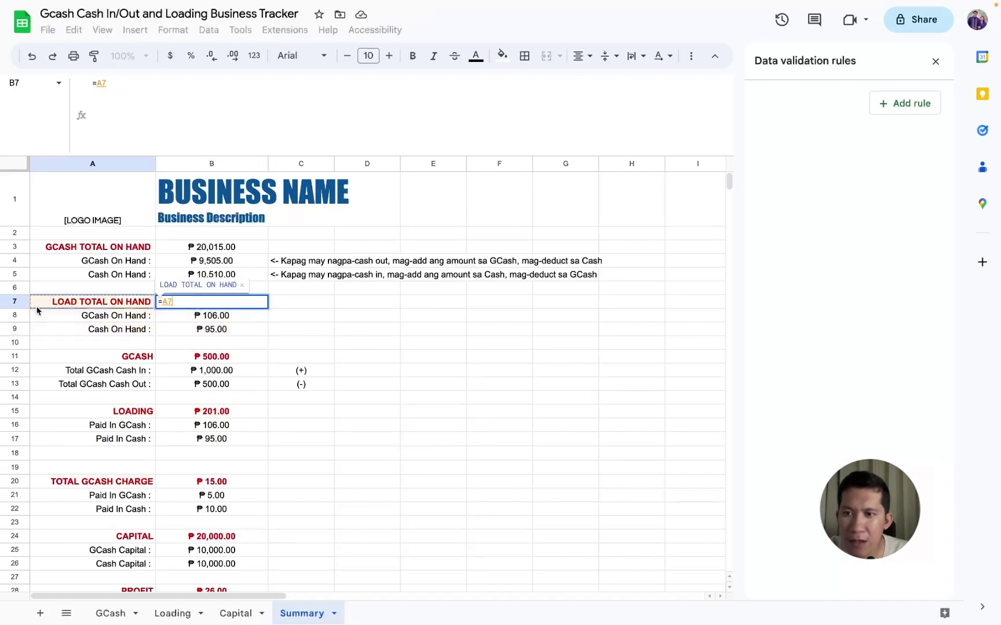
left_click(17, 302)
left_click(26, 329)
left_click(69, 308)
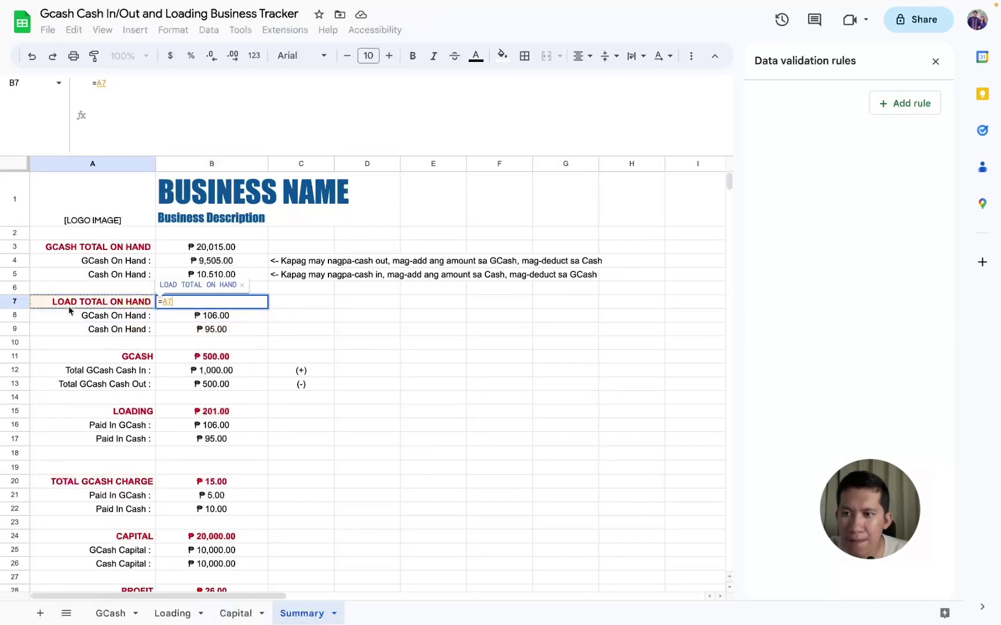
left_click_drag(23, 301, 20, 331)
left_click(17, 330)
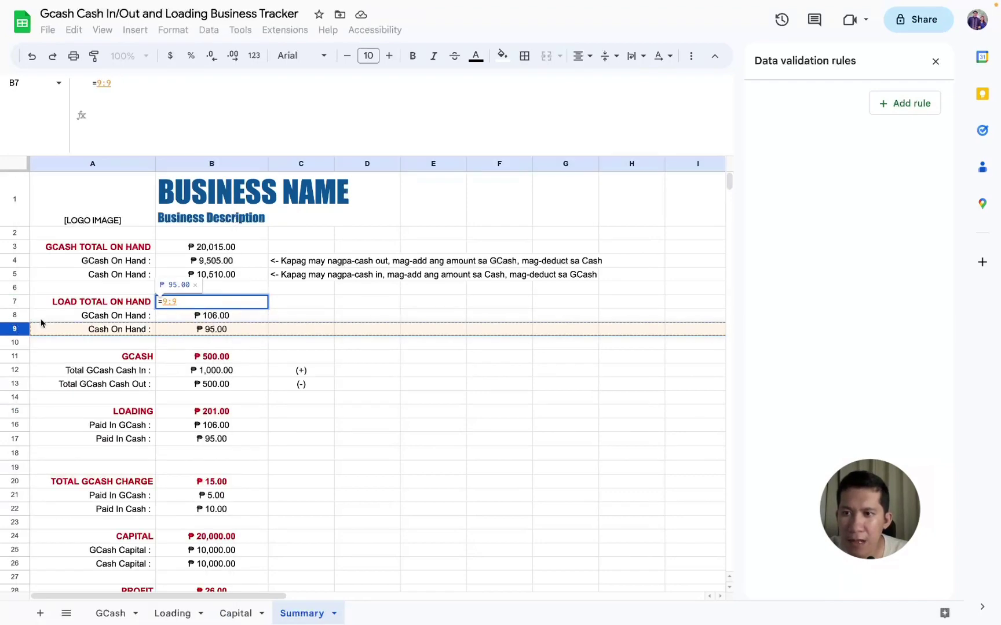
key("BackSpace")
key("BackSpace")
key("BackSpace")
key("Escape")
left_click_drag(15, 299, 16, 329)
Delete the load on-hand rows 7–9 and select the LOADING block rows to move them up
right_click(16, 328)
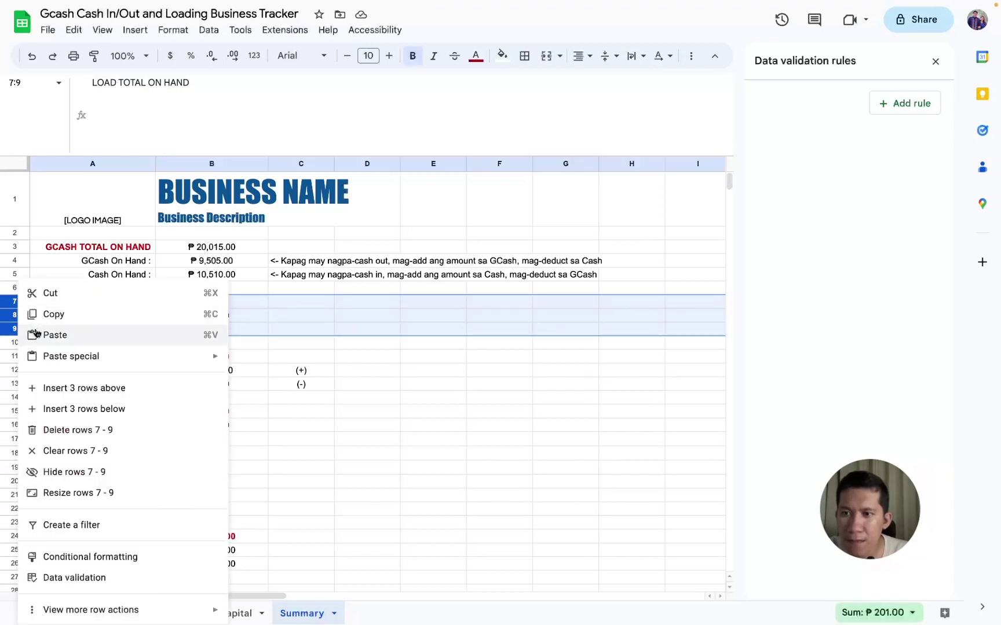
left_click(68, 429)
left_click_drag(122, 371, 183, 403)
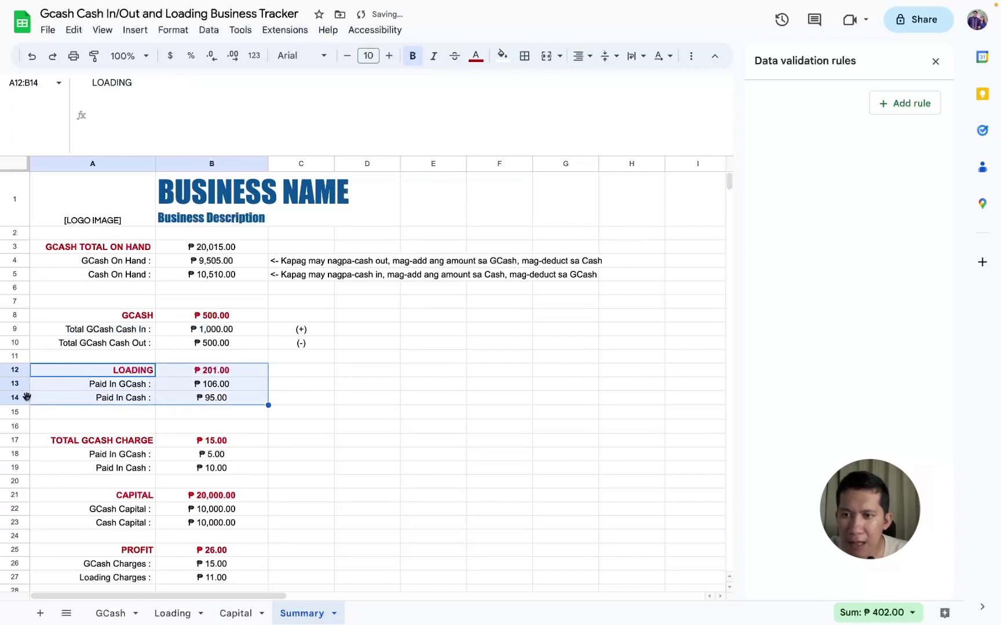
left_click_drag(15, 384, 14, 357)
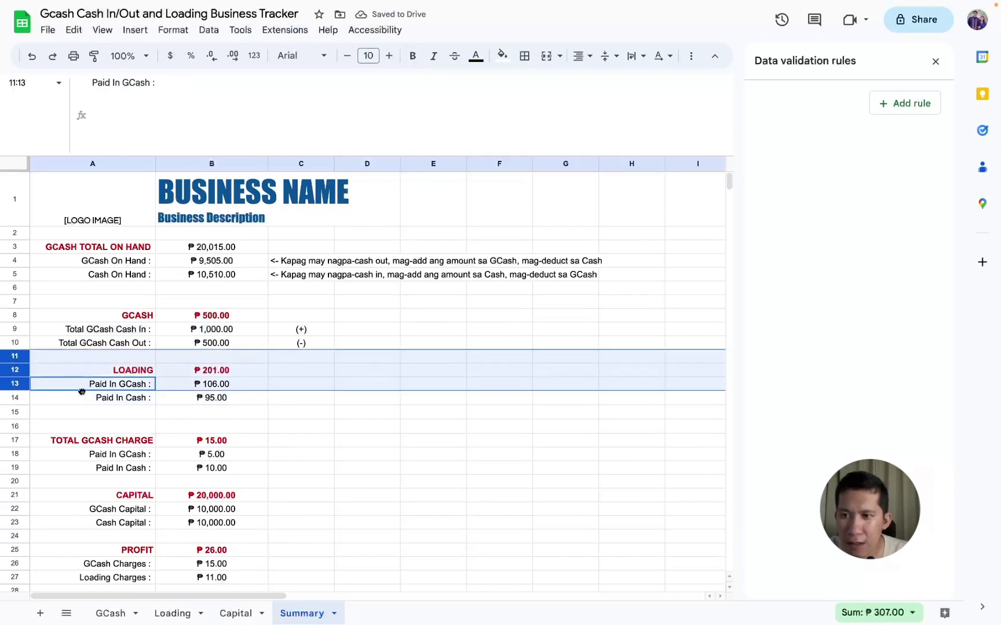
left_click_drag(119, 370, 255, 399)
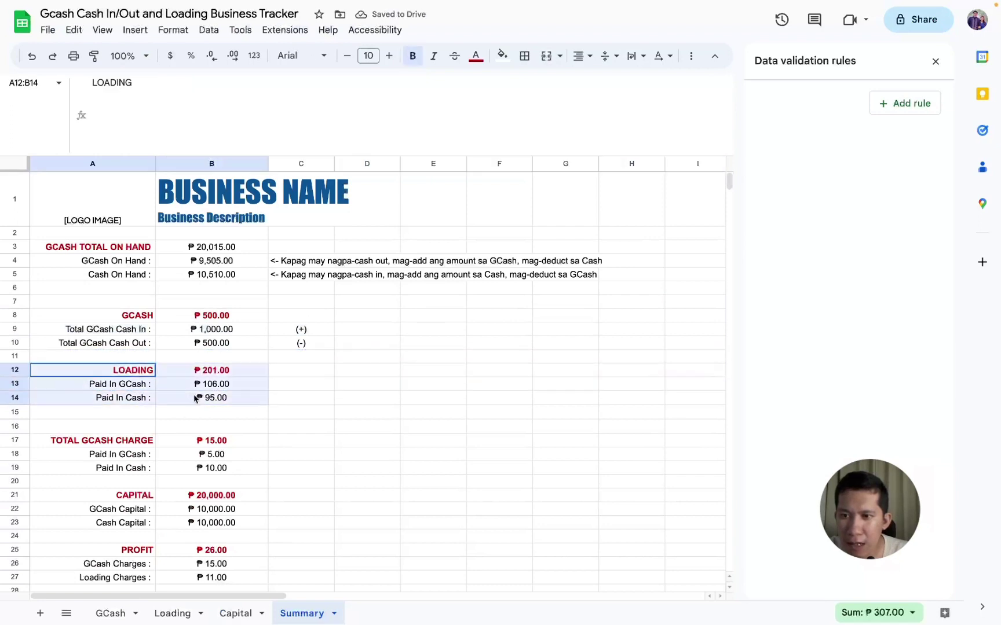
left_click(21, 397)
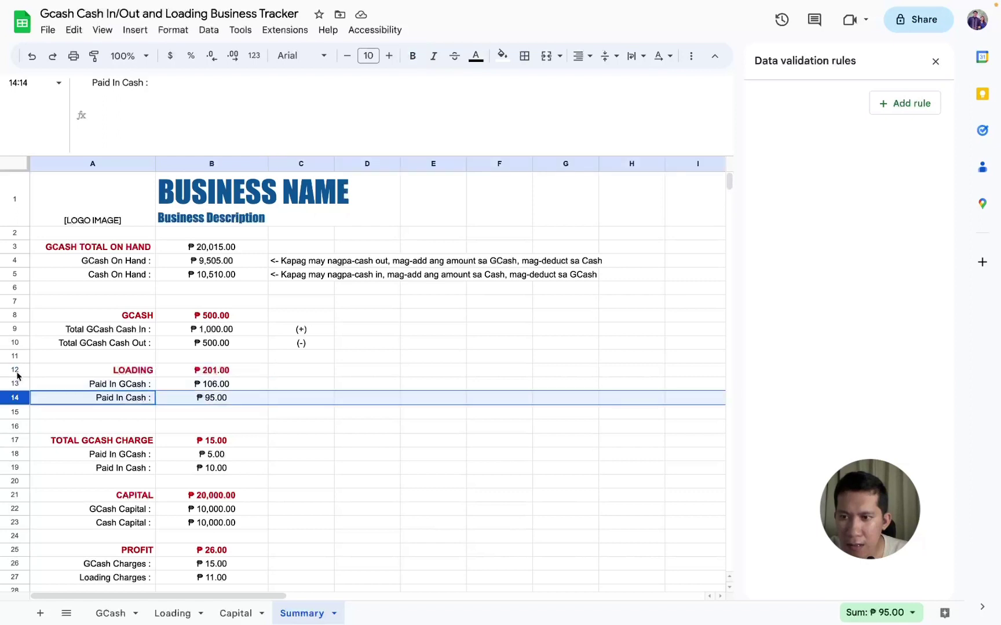
left_click(15, 371)
left_click(31, 405)
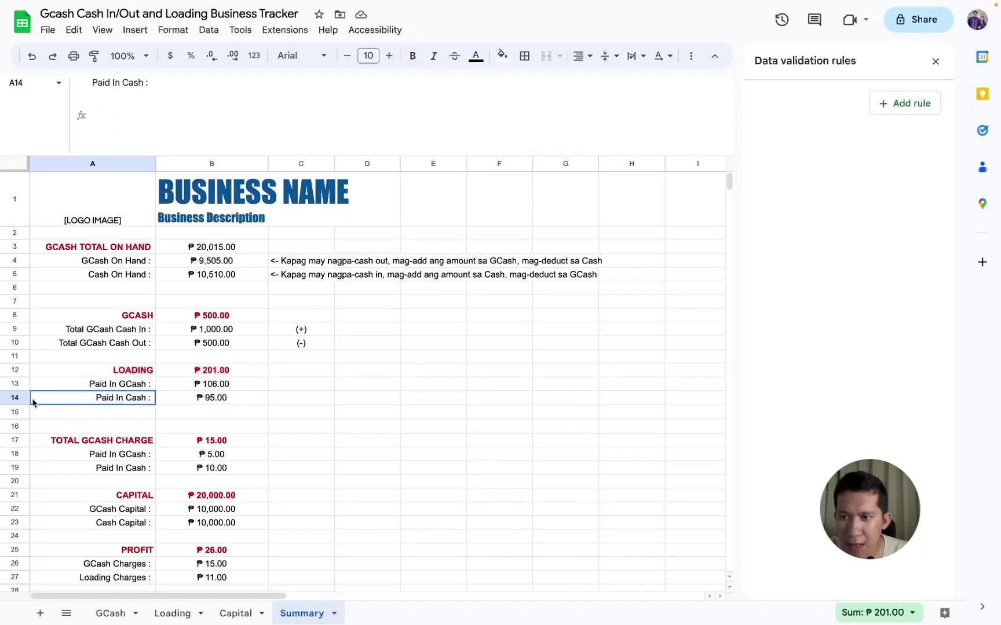
mouse_move(31, 405)
left_mouse_down()
mouse_move(31, 370)
mouse_move(15, 386)
mouse_move(27, 304)
left_mouse_up()
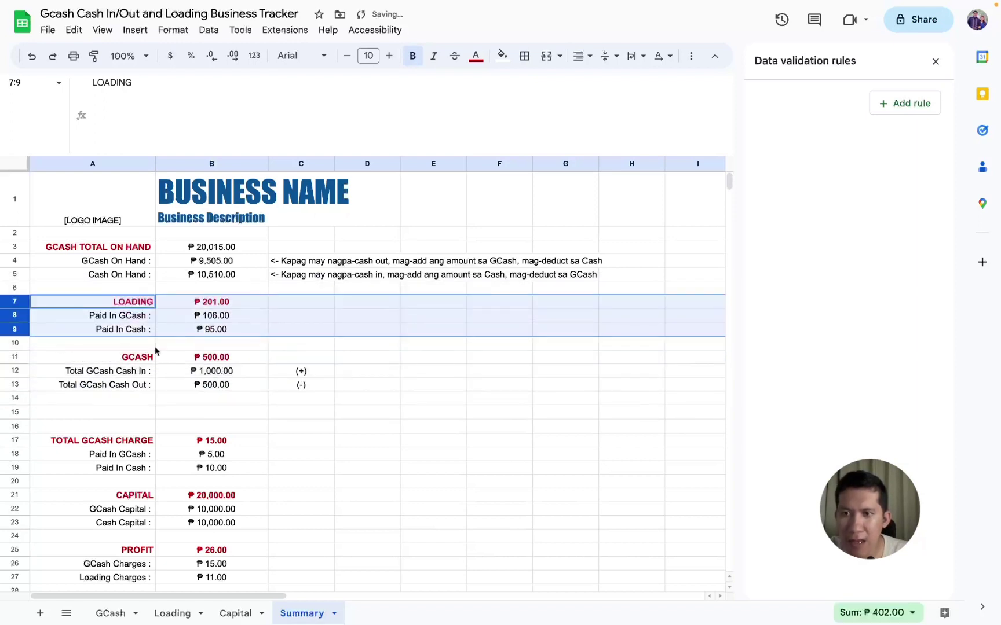
Delete the leftover empty rows left behind by the moved LOADING block
left_click(259, 410)
right_click(8, 410)
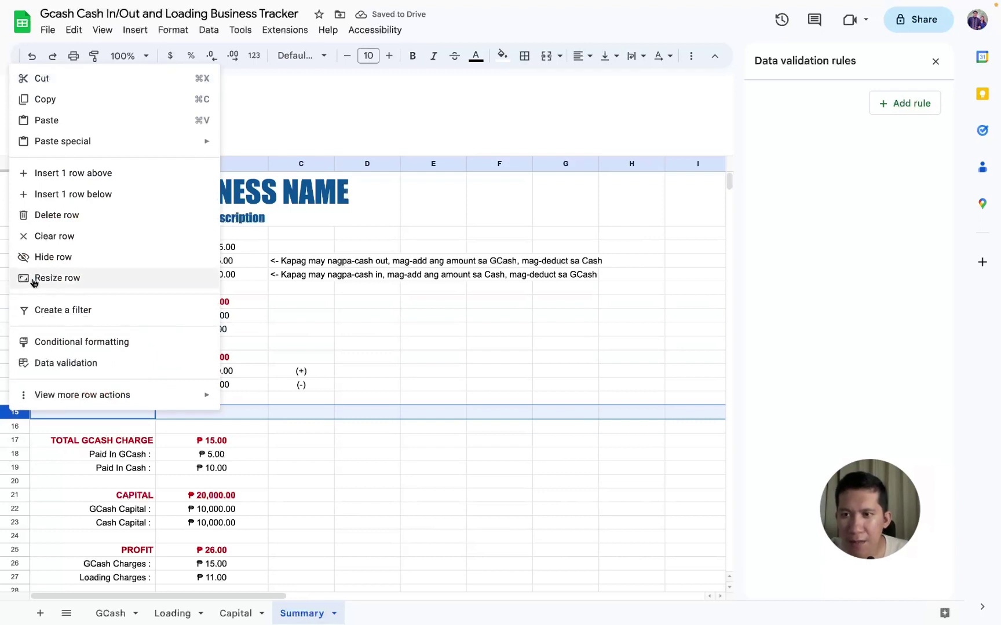
left_click(35, 215)
left_click(150, 358)
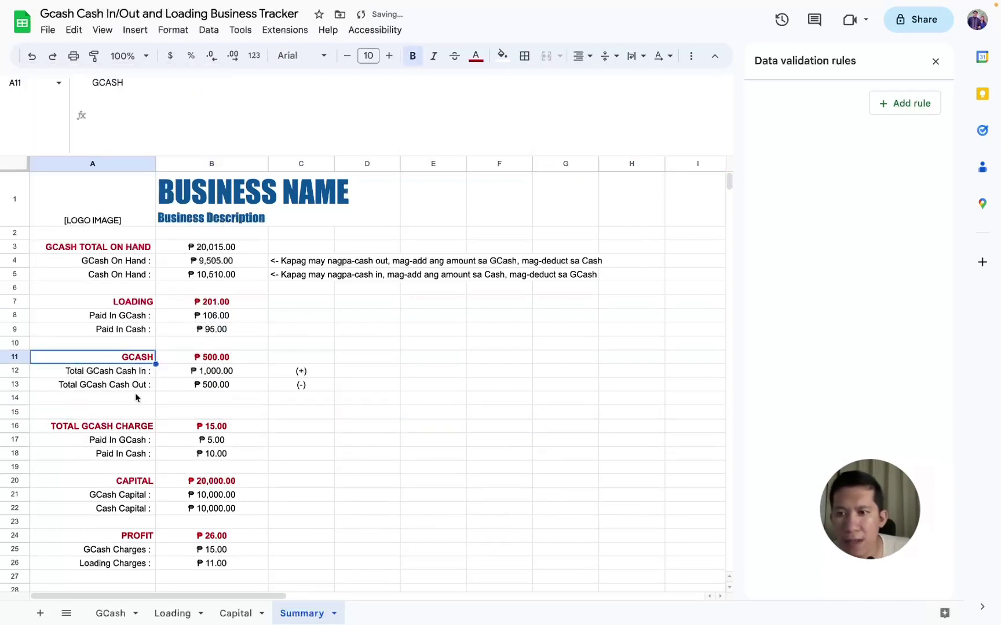
right_click(15, 412)
left_click(63, 217)
Copy the LOADING total's bold red format onto the ₱20,015.00 total using Paste special, format only
left_click(286, 359)
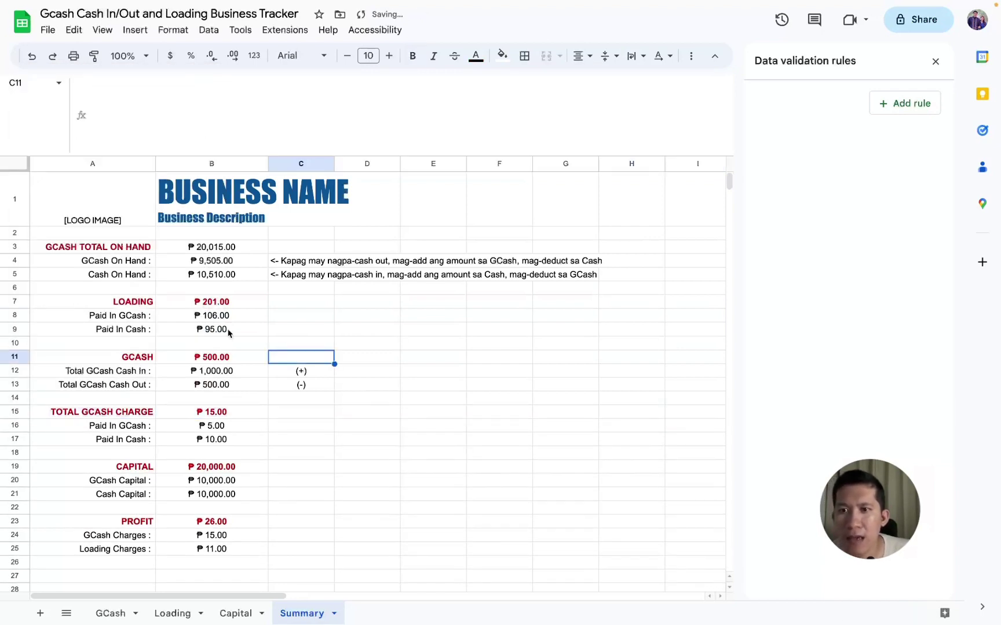
left_click(197, 303)
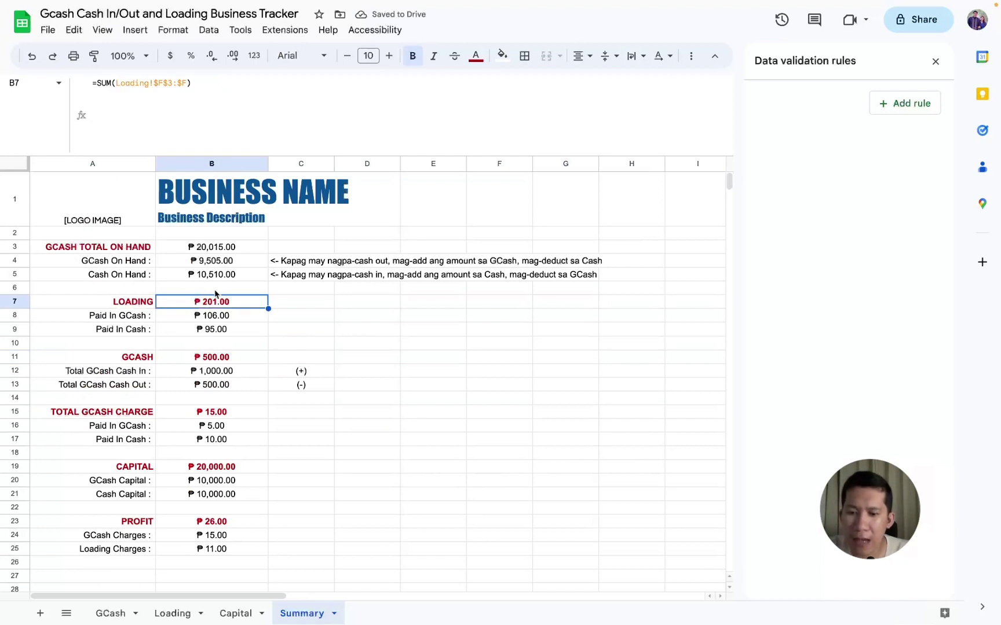
key("super+c")
right_click(204, 253)
mouse_move(256, 249)
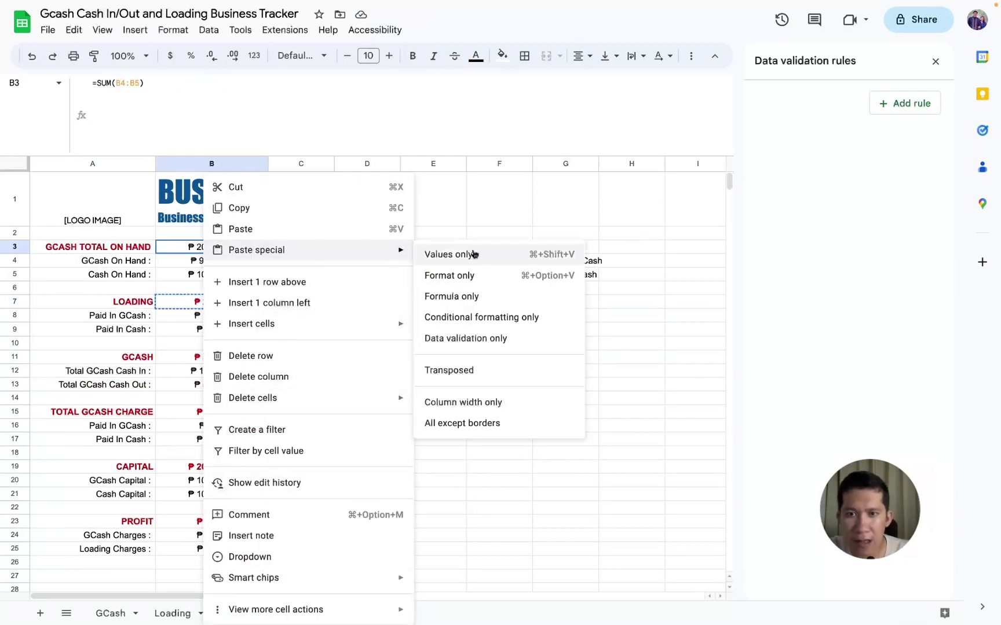
left_click(475, 277)
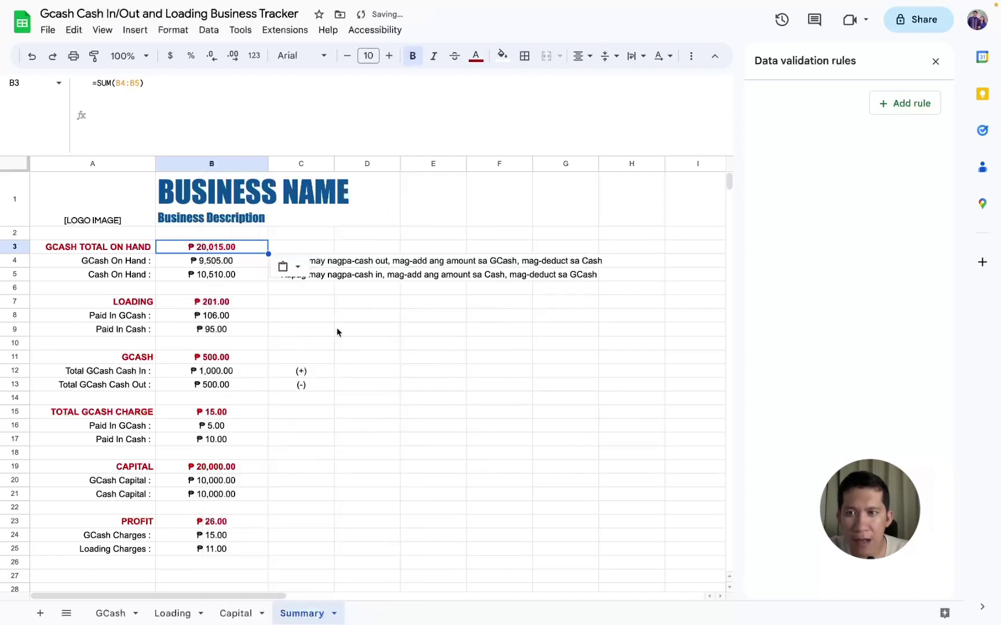
left_click(301, 357)
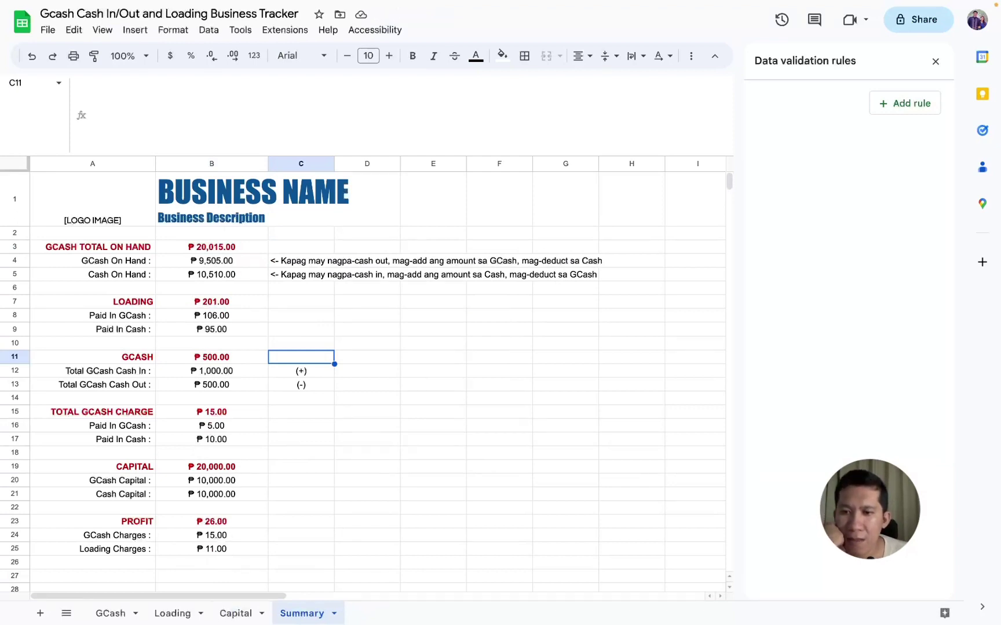
Inspect the Loading Charges formula and confirm the Loading sheet's Amount column sums to ₱190.00
left_click(212, 550)
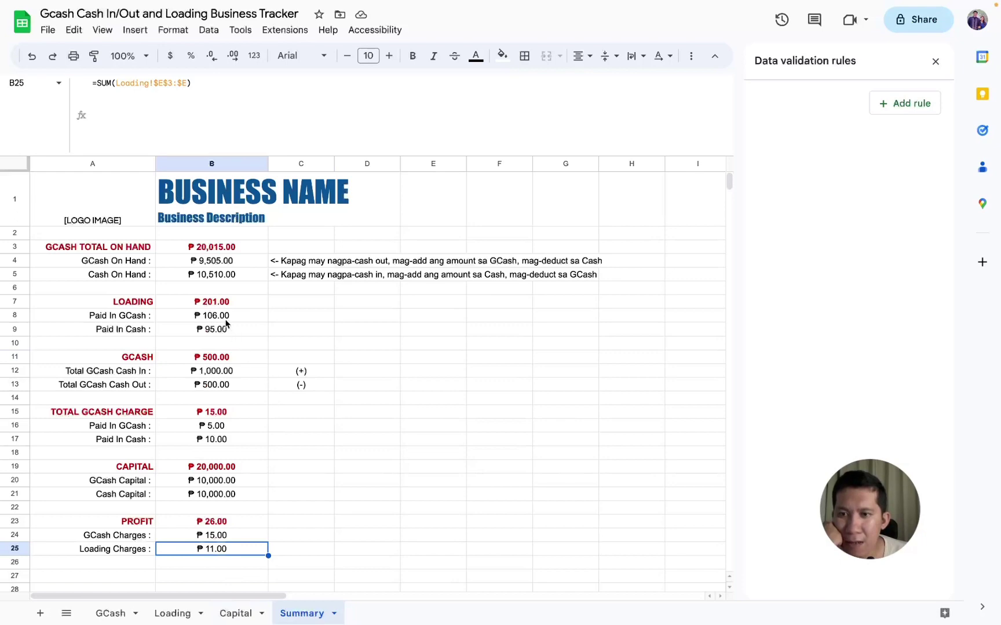
left_click(194, 614)
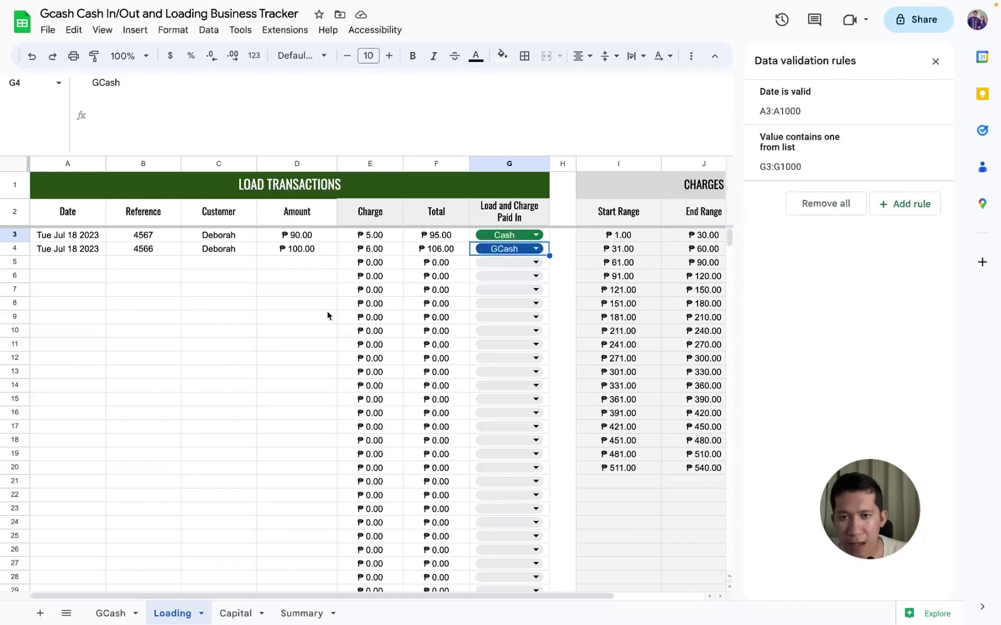
left_click(298, 251)
left_click(299, 163)
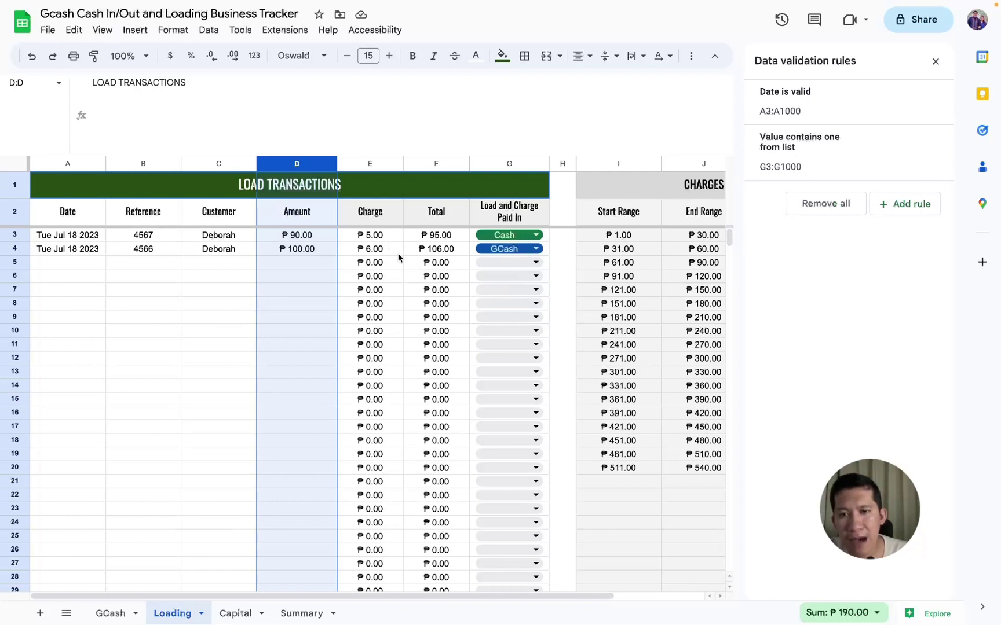
left_click(474, 254)
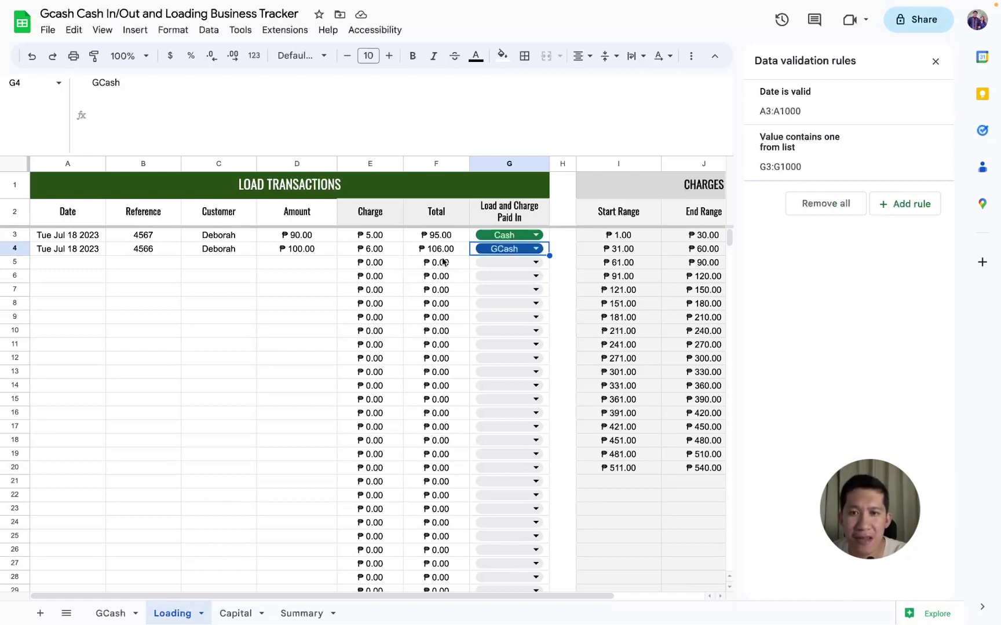
left_click(121, 609)
Shorten the A3 heading from 'GCASH TOTAL ON HAND' to 'TOTAL ON HAND'
left_click(301, 614)
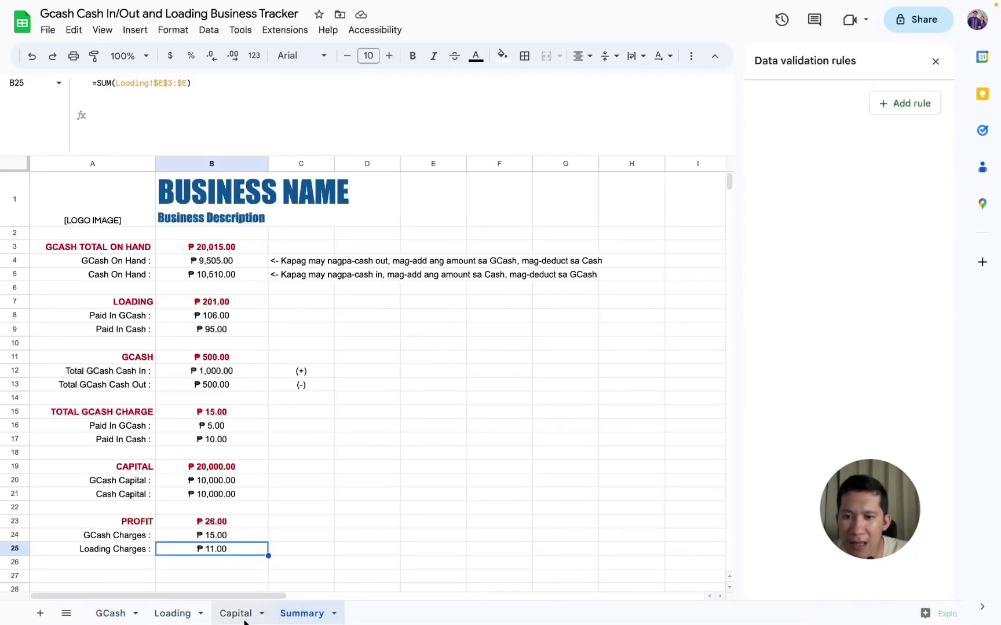
left_click(236, 613)
left_click(329, 614)
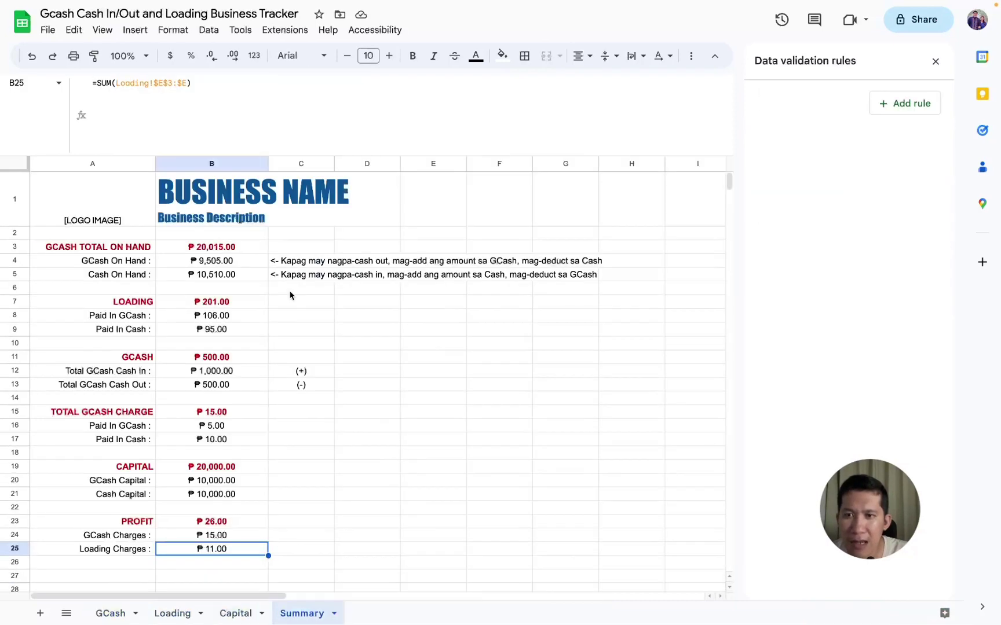
left_click(204, 264)
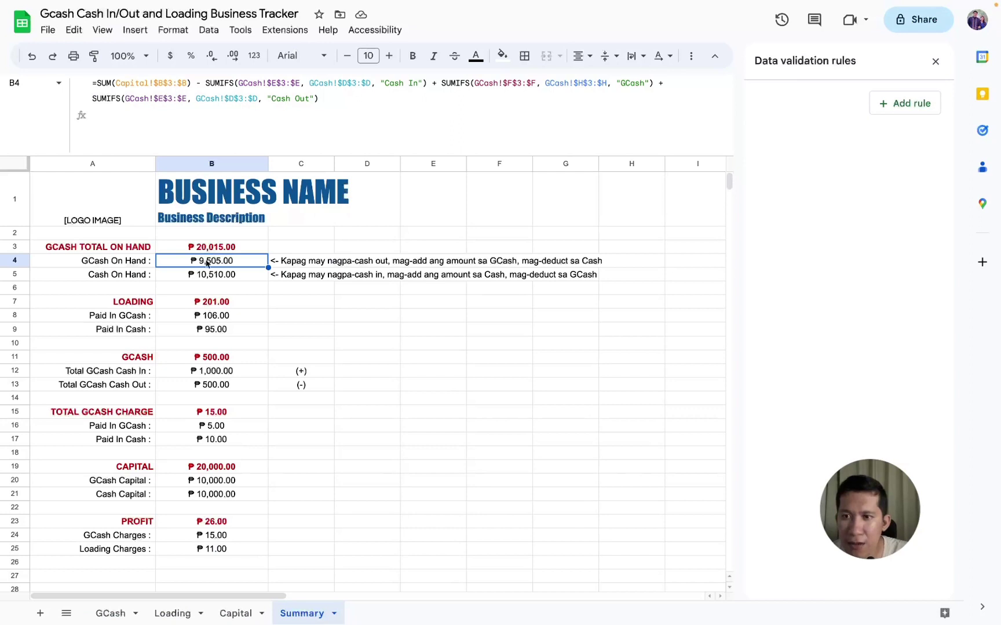
left_click(83, 249)
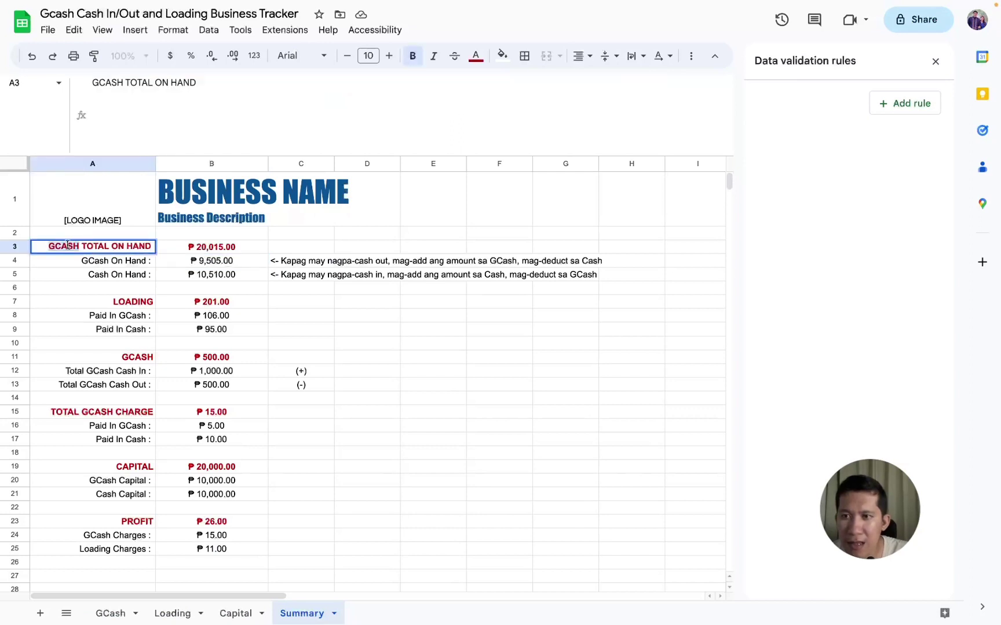
key("BackSpace")
key("Return")
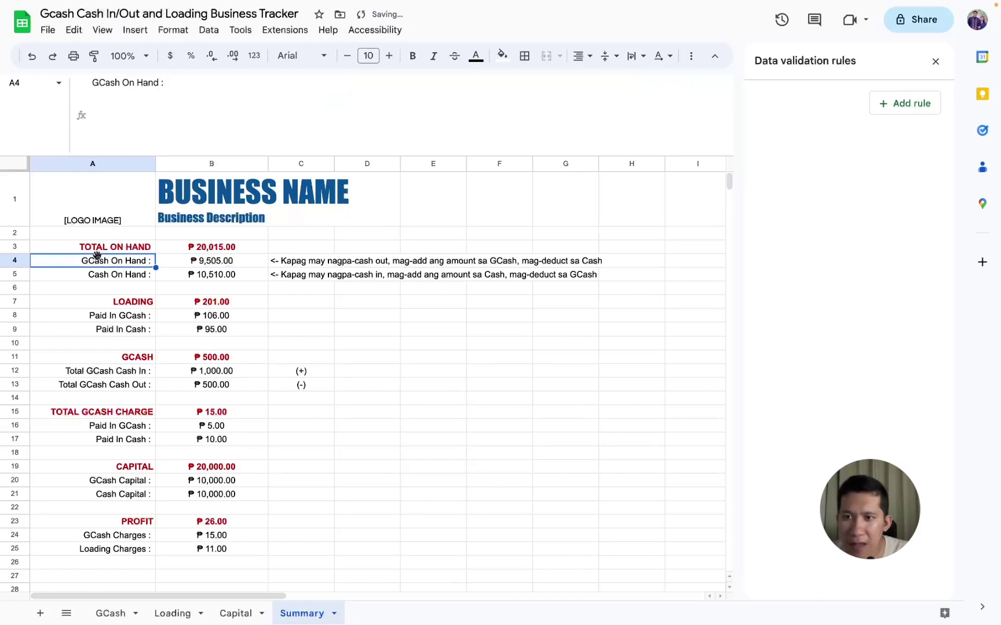
Append SUMIFS(Loading!$E$3:$E, Loading!$G$3:$G, "GCash") to B4, raising GCash On Hand to ₱9,511.00
left_click(186, 263)
left_click(323, 98)
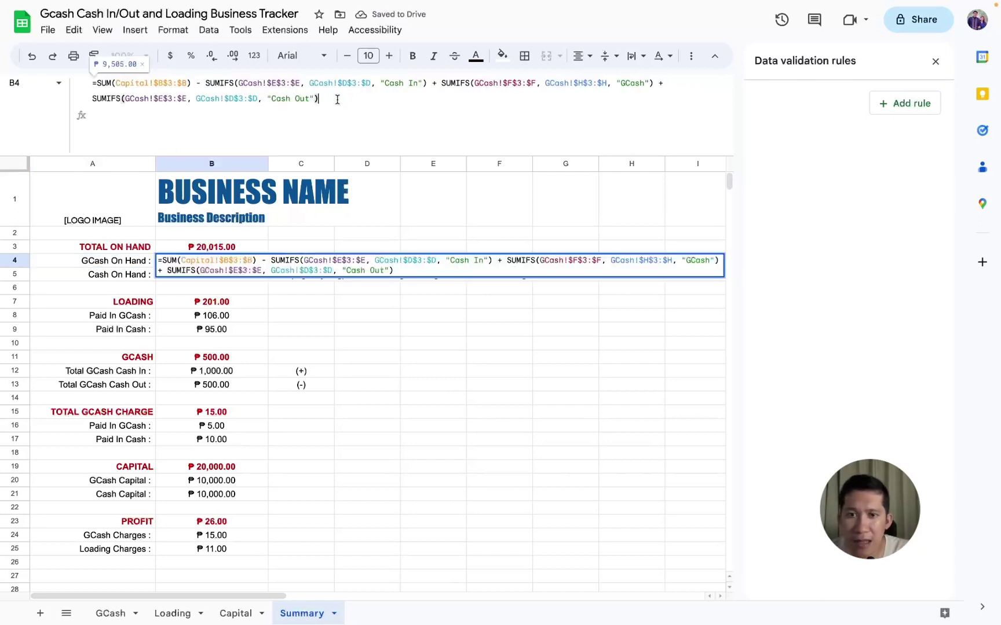
type(" + SUMIFS")
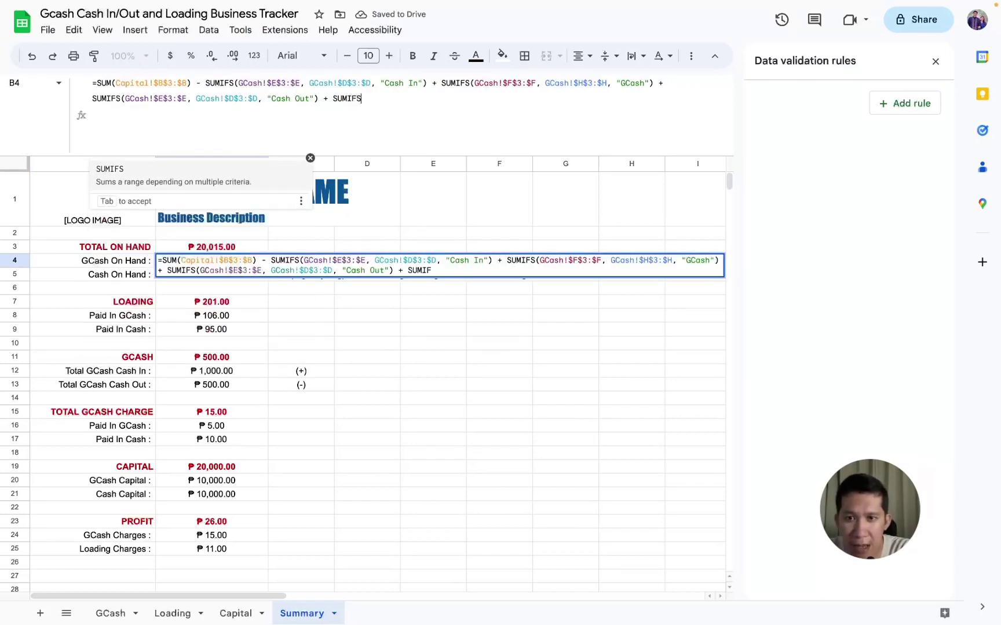
type("(")
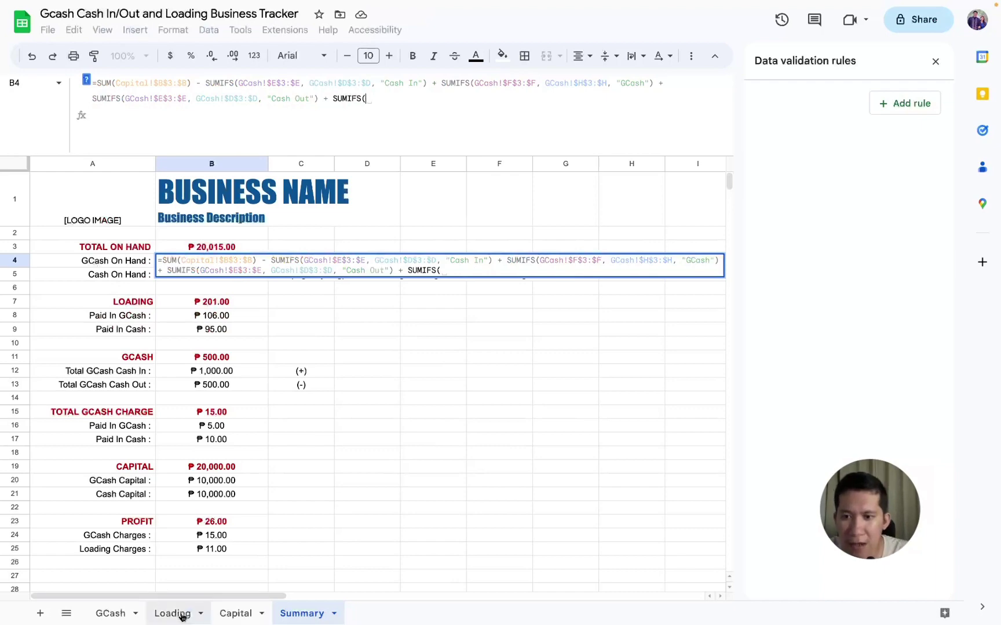
left_click(177, 612)
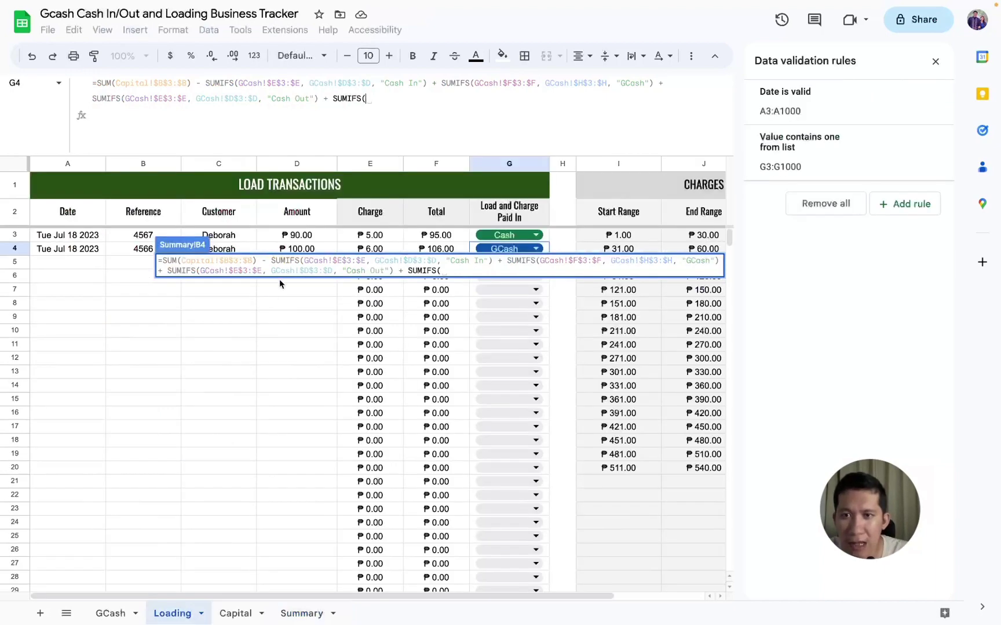
left_click(363, 237)
key("ctrl+shift+Down")
key("F4")
type(",")
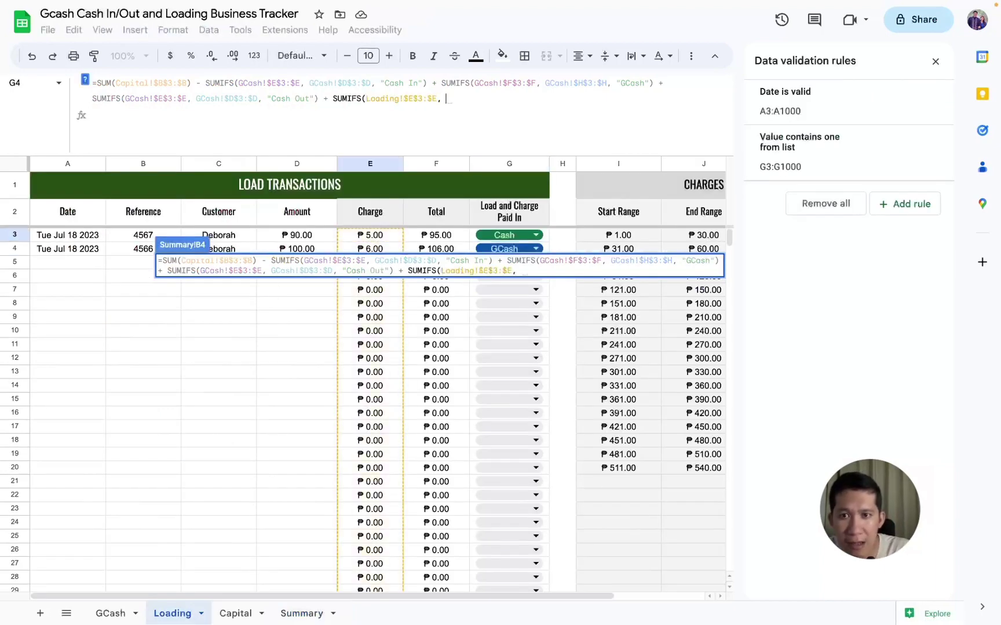
left_click(472, 235)
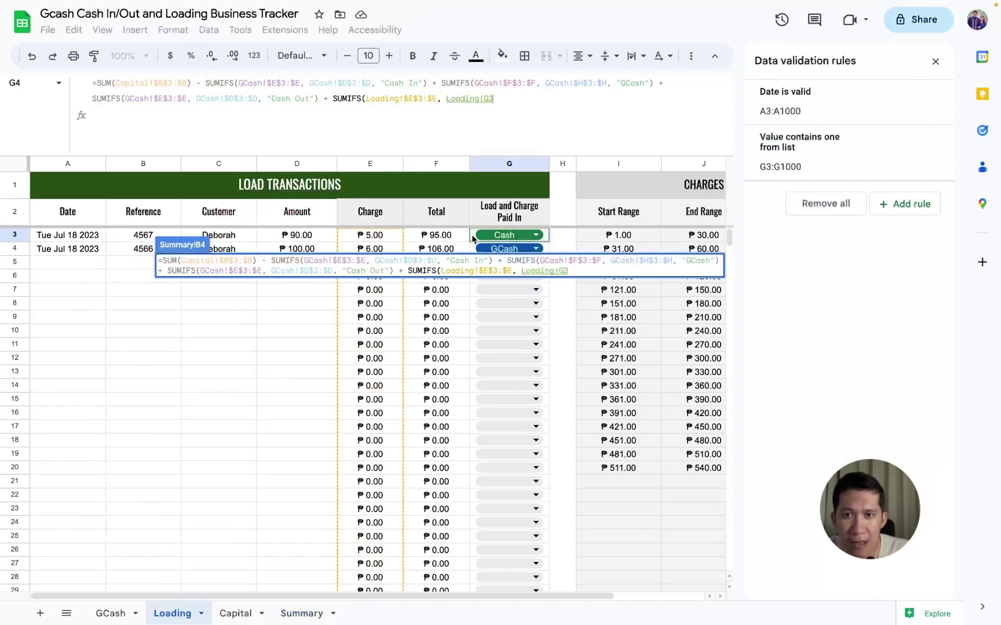
key("ctrl+shift+Down")
key("F4")
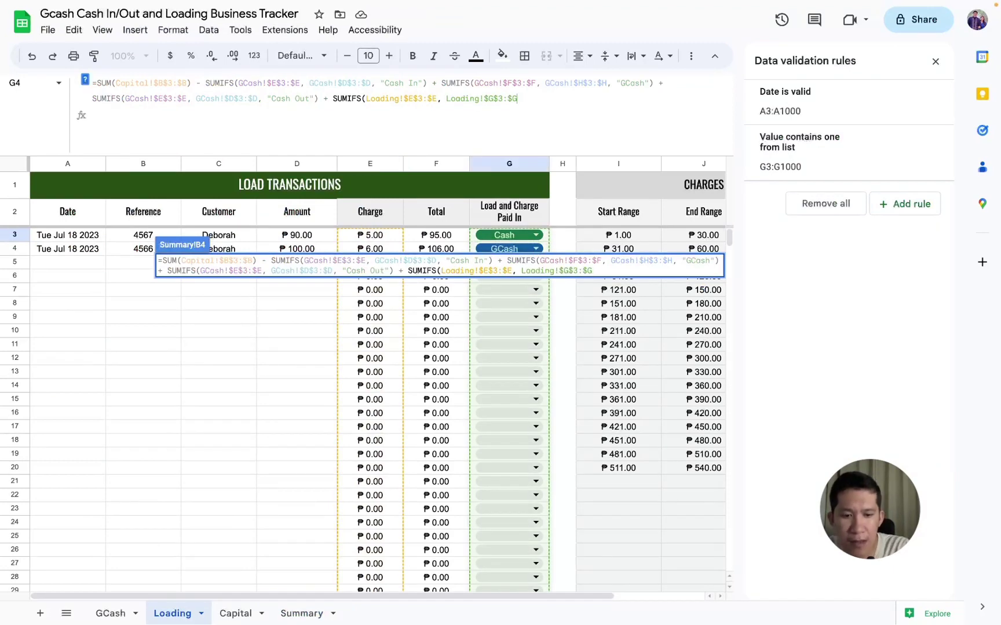
type(", \"GCash")
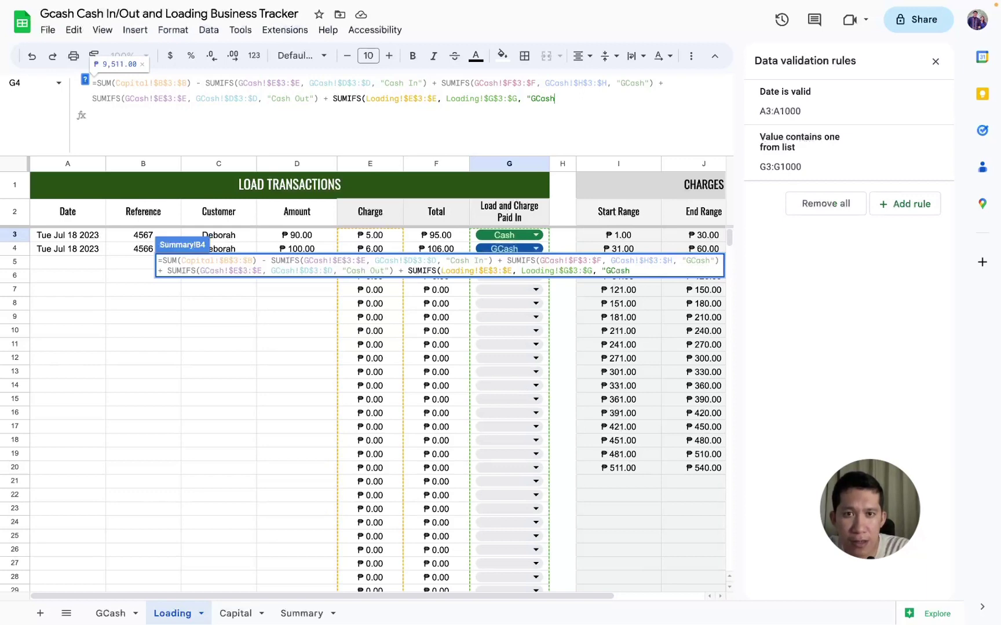
type("\")")
key("Return")
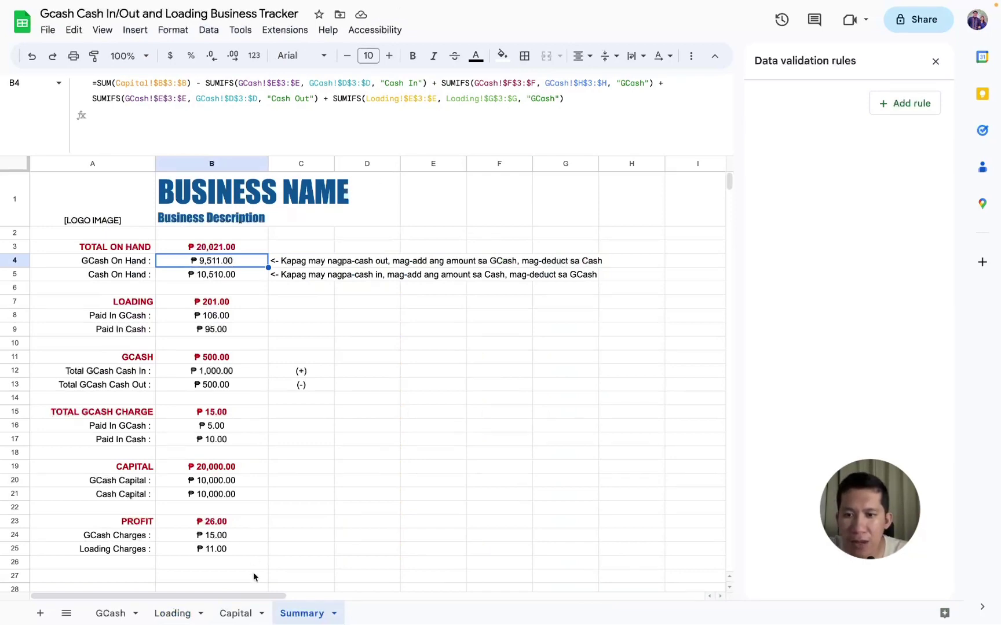
Review the Loading charge formula in E4 and the Summary on-hand formulas before editing B5
left_click(193, 615)
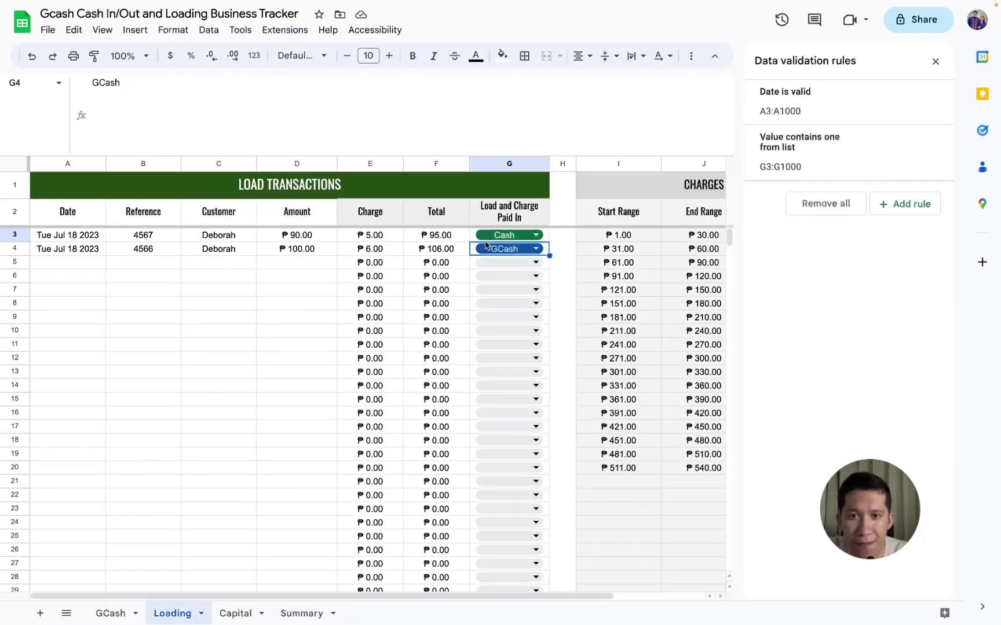
left_click(374, 254)
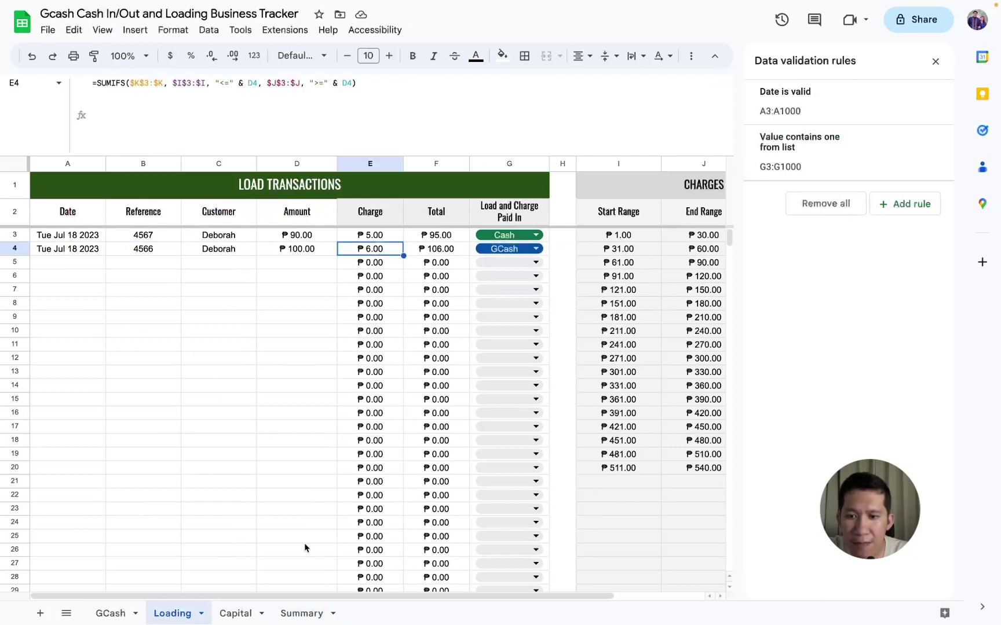
left_click(302, 613)
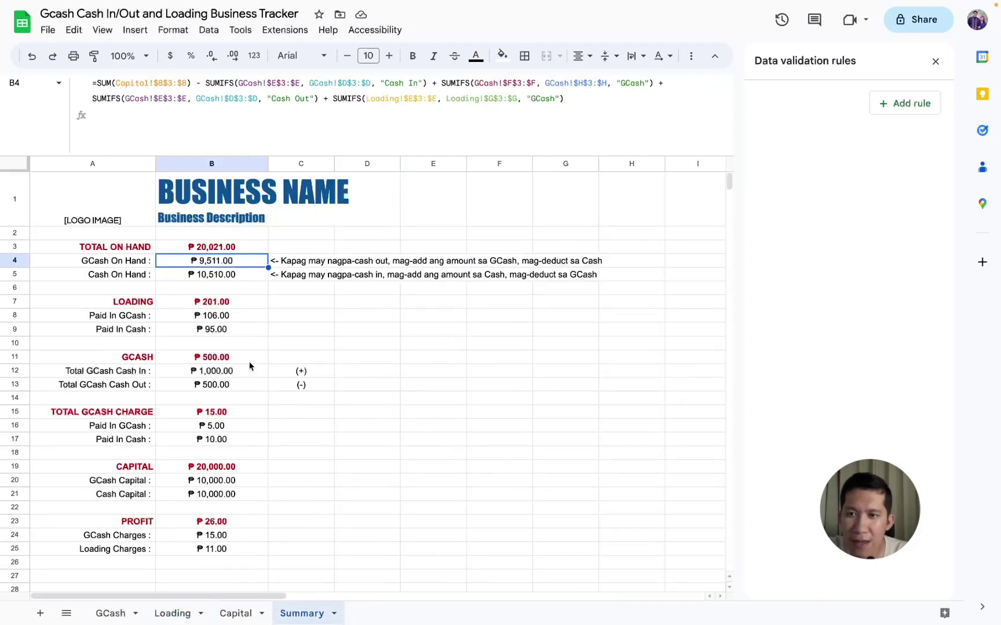
left_click(215, 248)
left_click(219, 263)
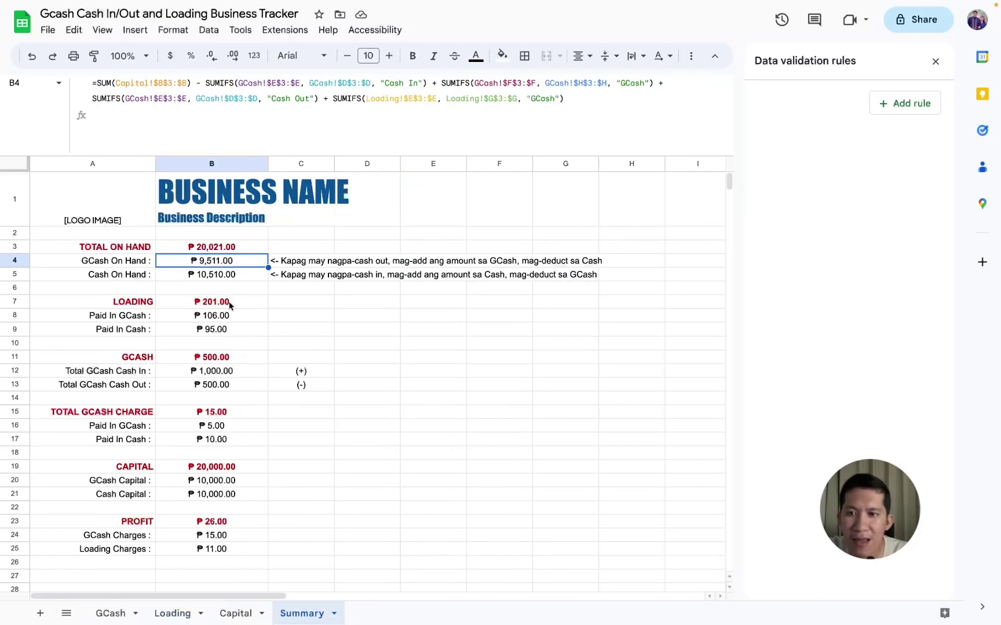
left_click_drag(220, 525, 219, 549)
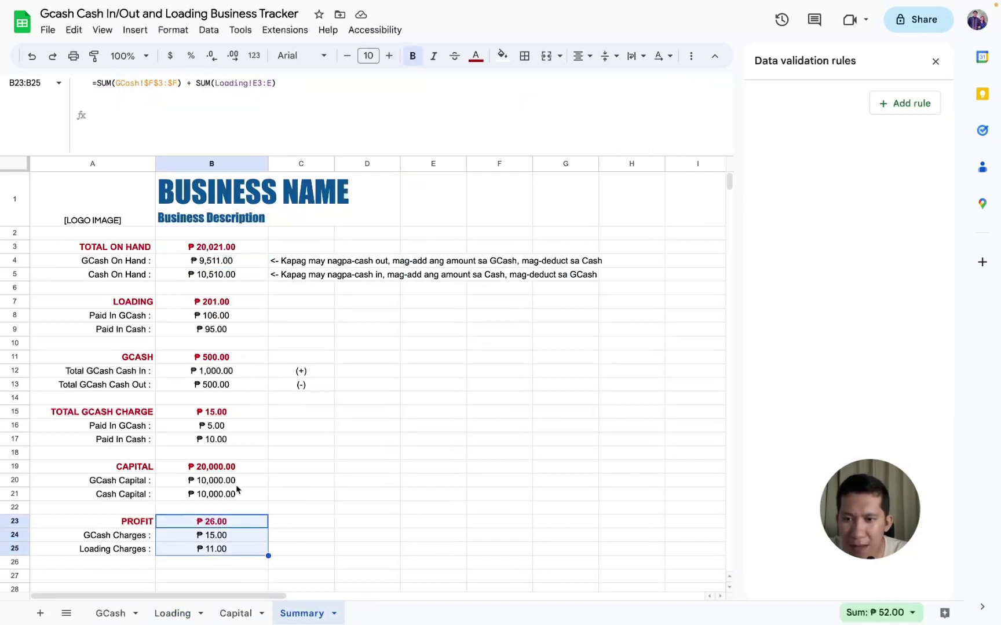
left_click(227, 276)
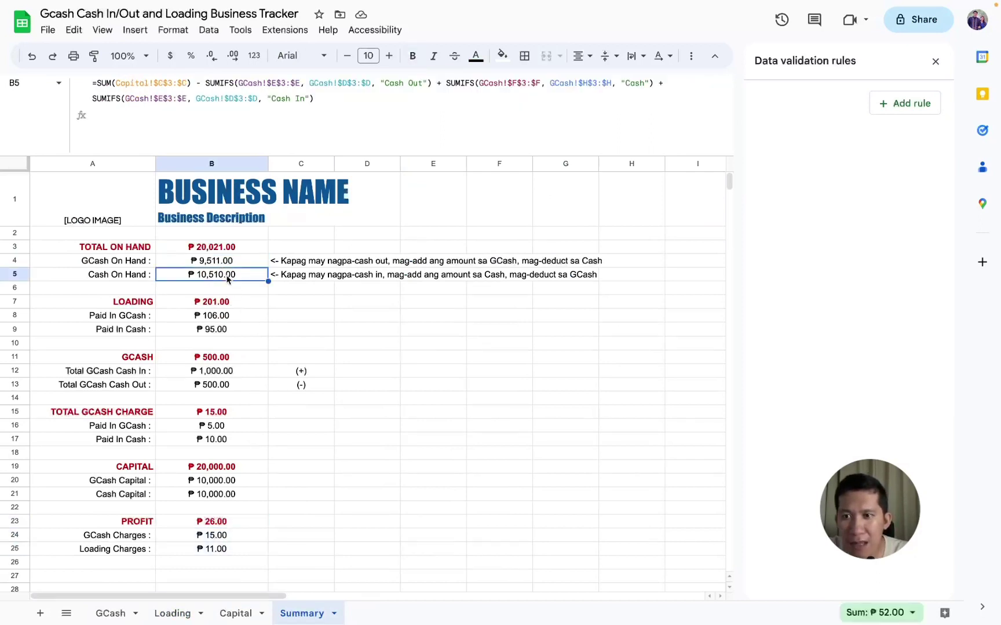
Append + SUMIFS(Loading!$E$3:$E, Loading!$G$3:$G, "Cash") to Summary!B5
left_click(325, 103)
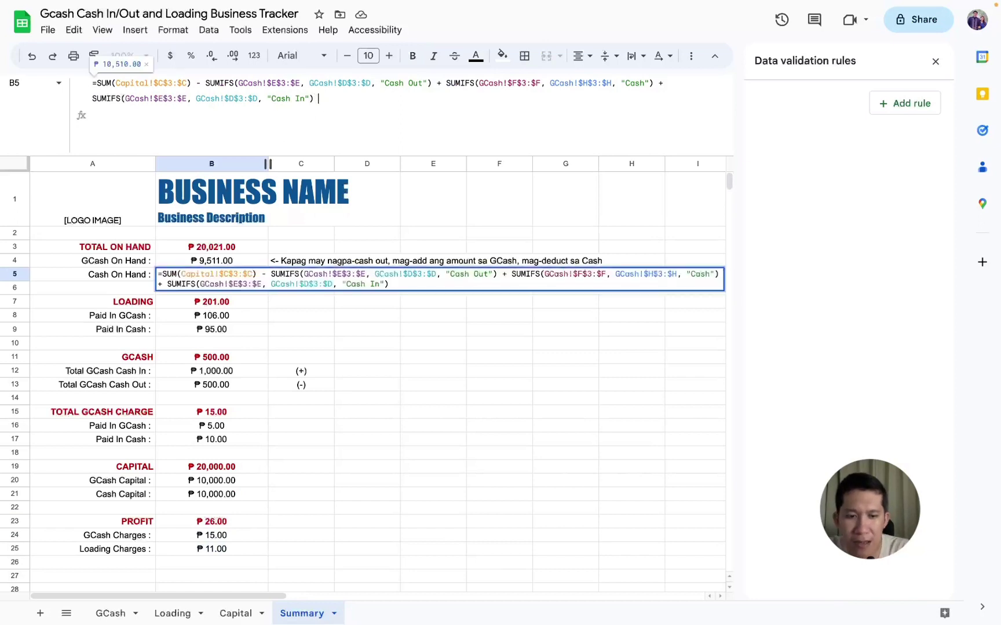
type("+")
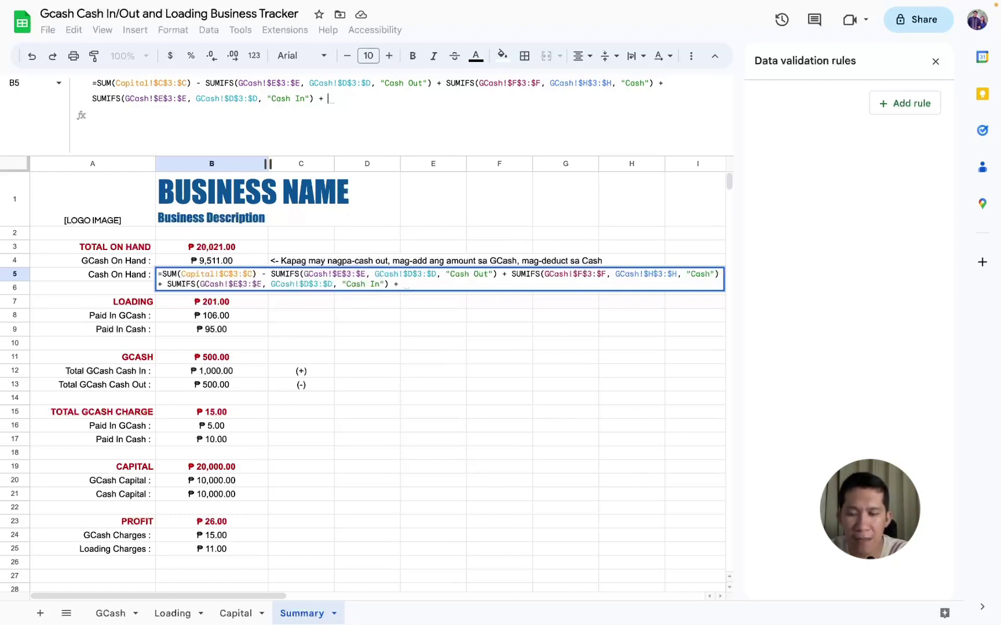
type("SUMIFS(")
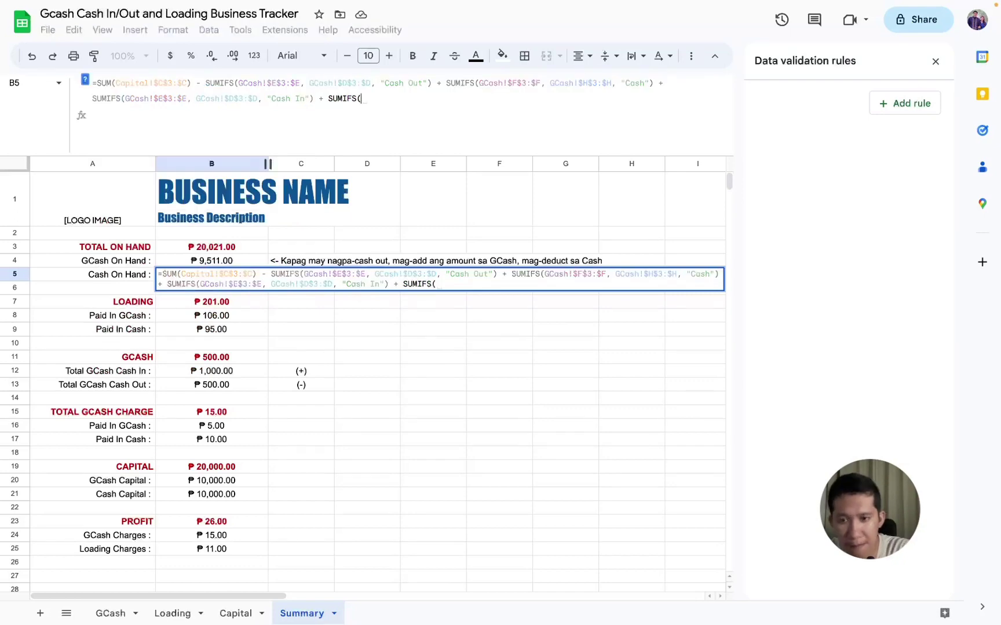
left_click(187, 614)
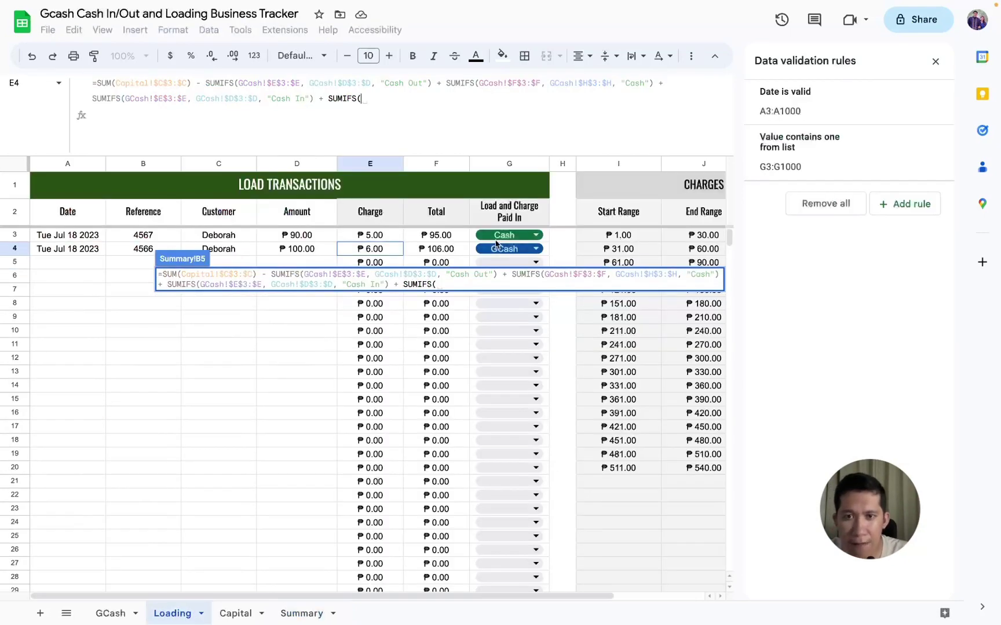
left_click(359, 236)
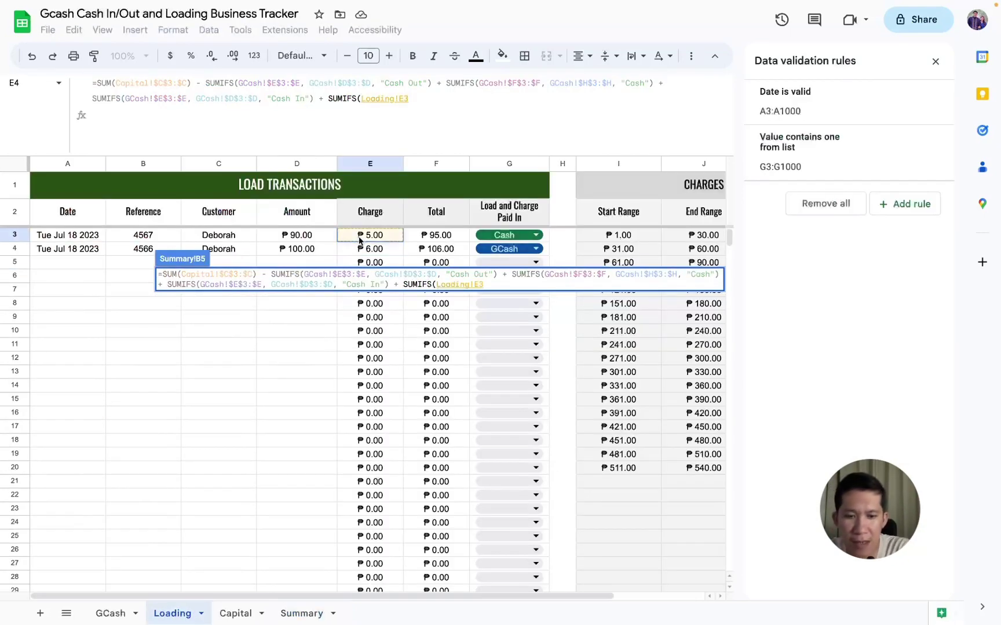
type(":E")
key("F4")
type(",")
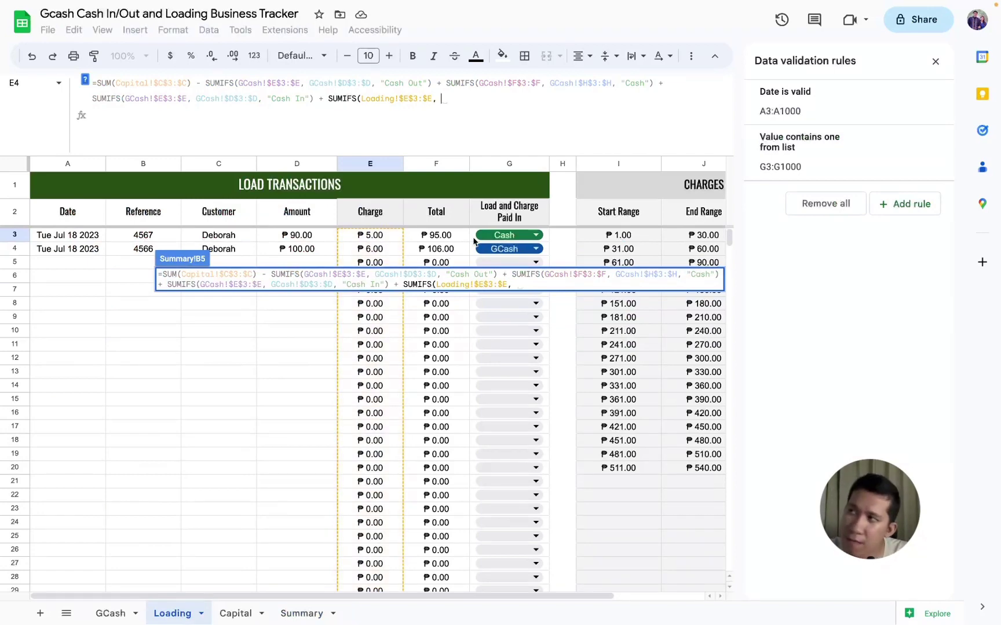
left_click(474, 237)
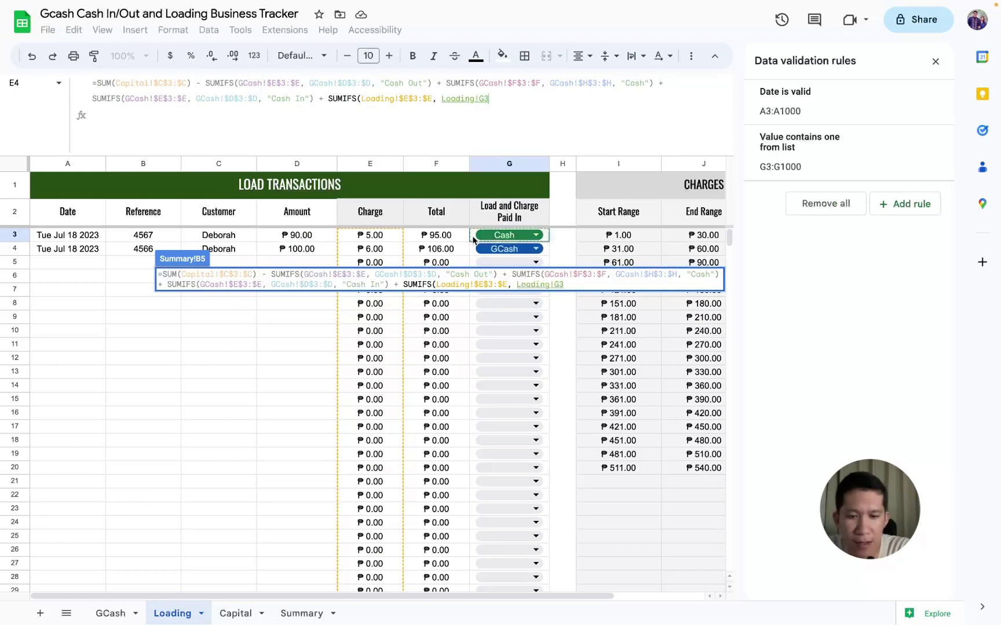
type("$G$3:$G")
key("F4")
type("\"")
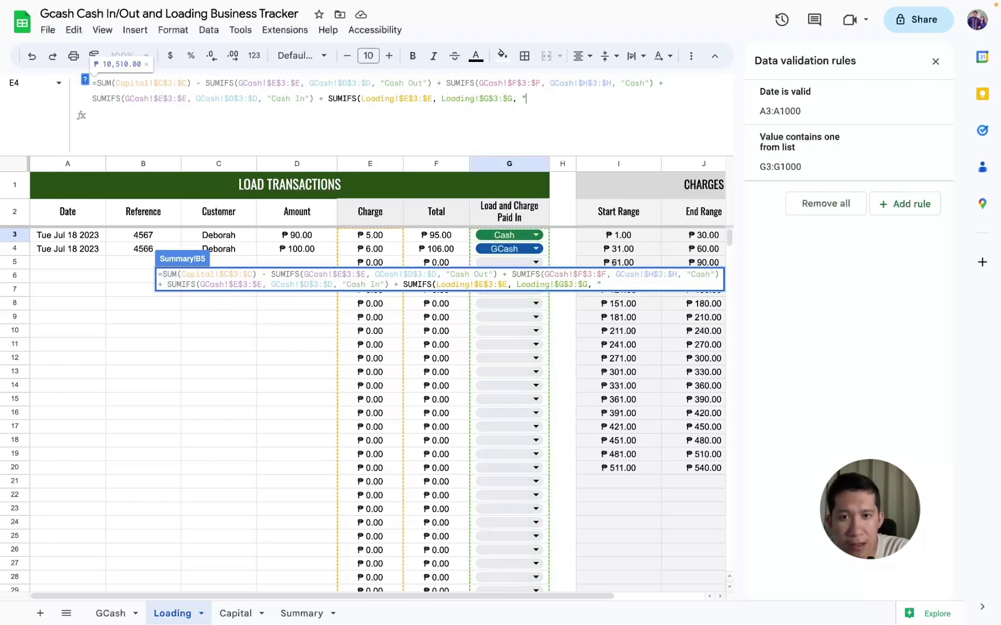
type("Cash\"")
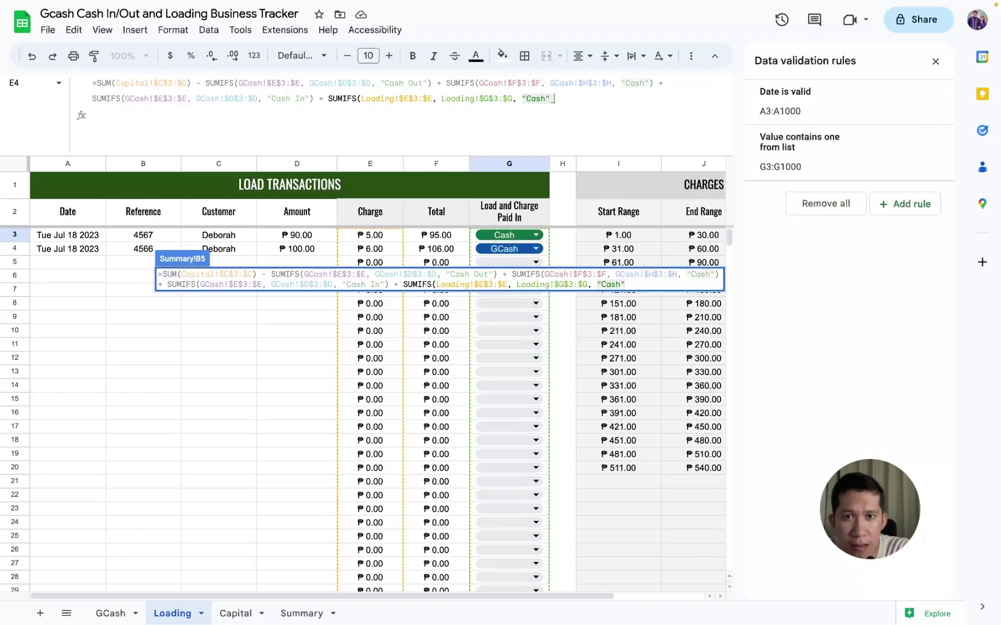
type(")")
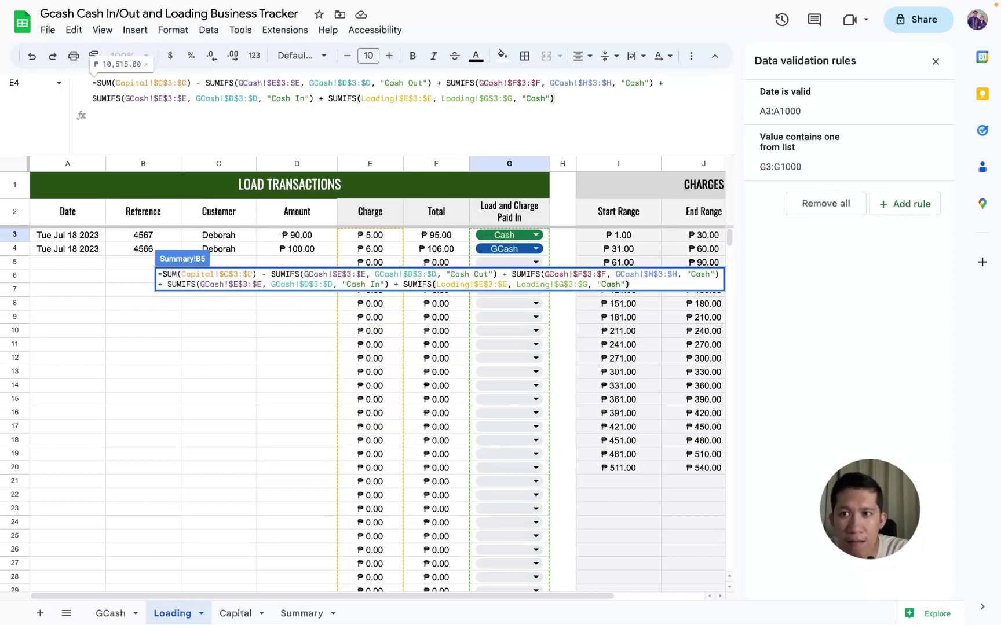
key("Return")
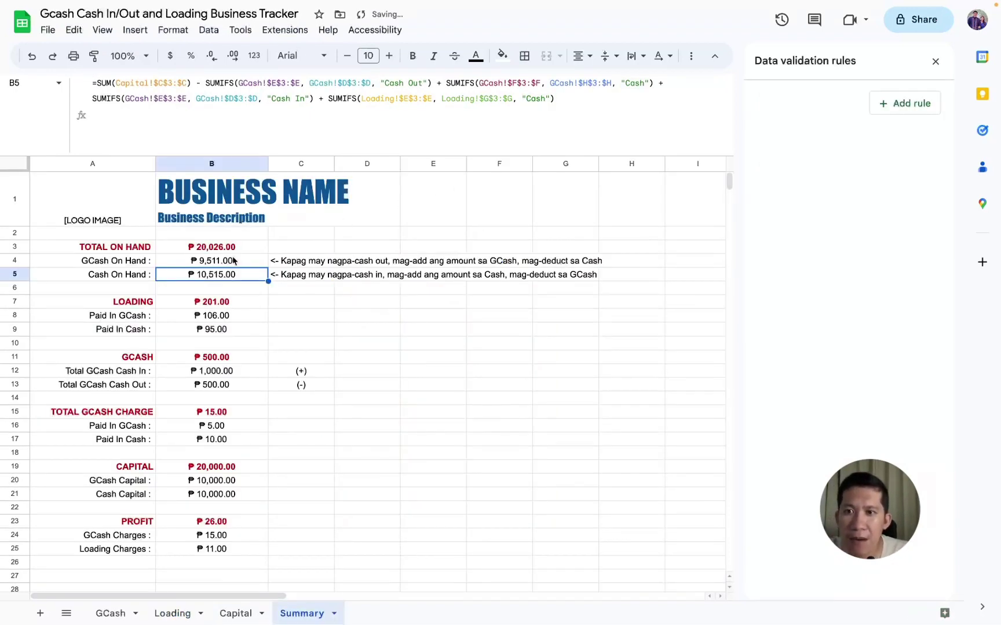
Start appending - SUMIFS to GCash On Hand in B4, summing Loading!$D$3:$D
left_click(233, 260)
left_click(589, 100)
type("-")
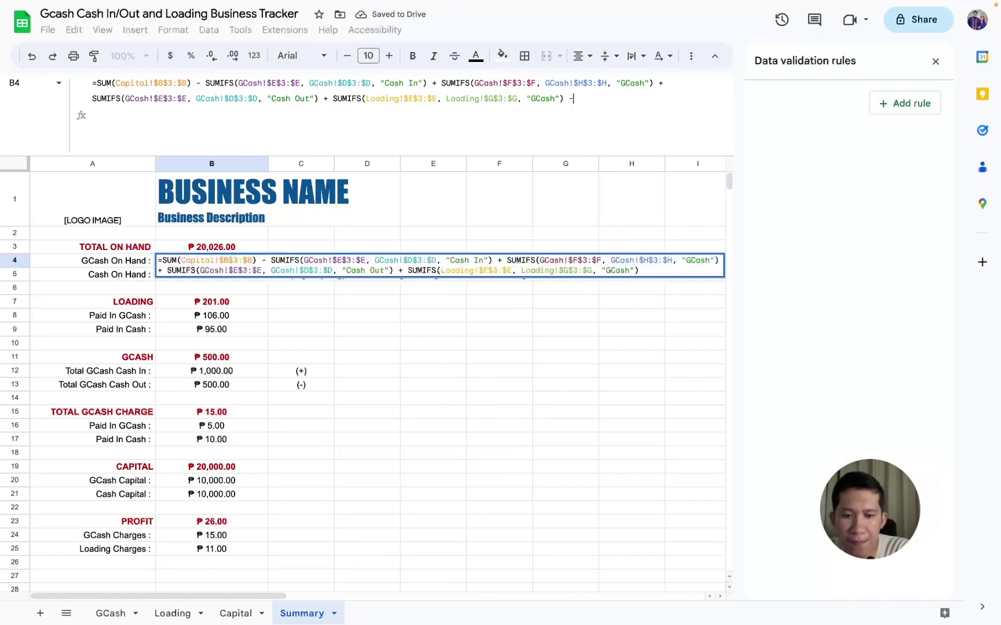
type(" SUMIFS(")
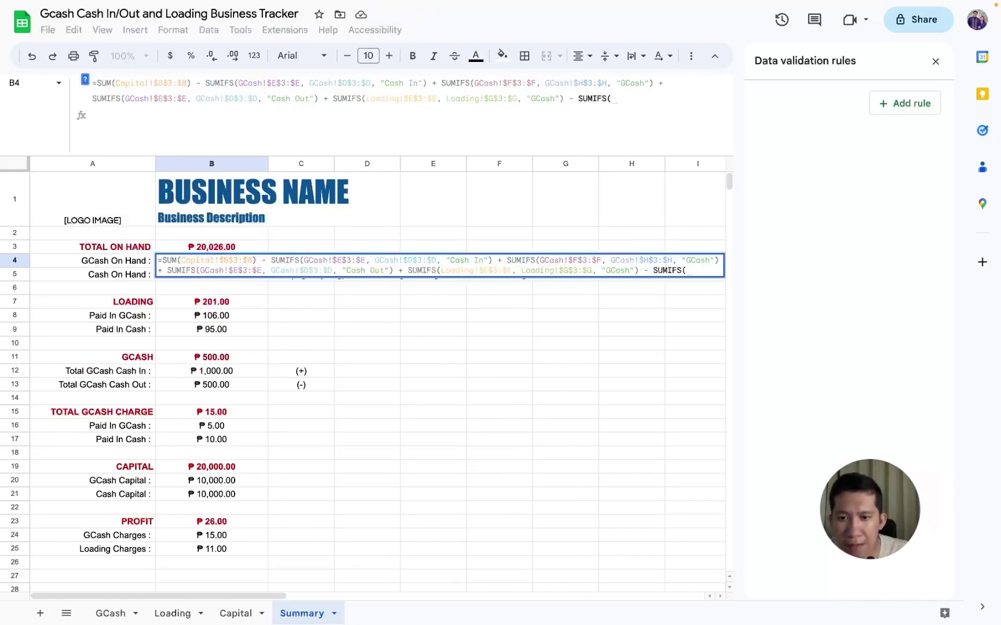
left_click(172, 613)
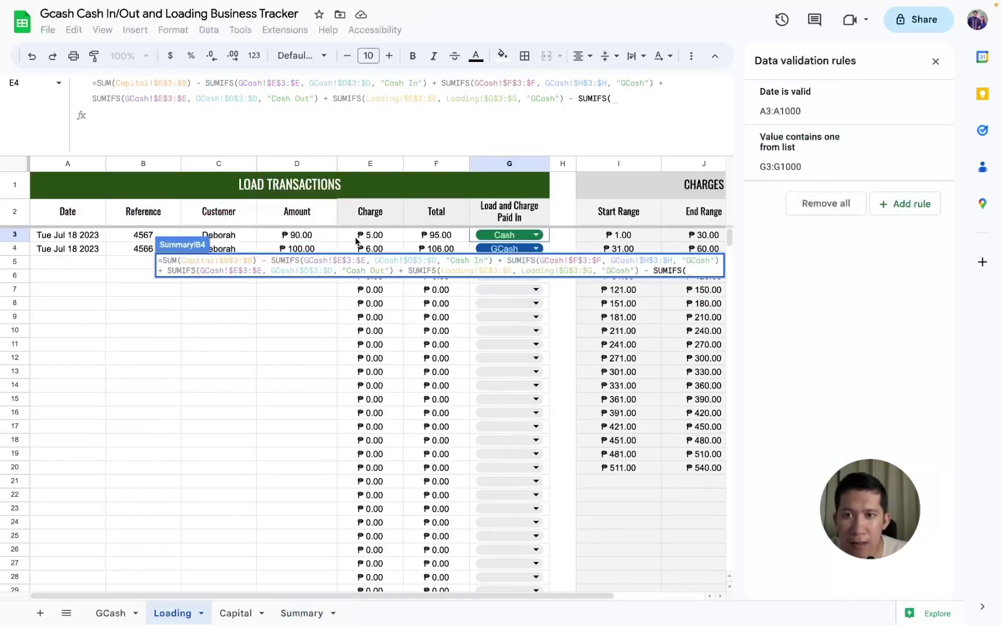
left_click(317, 235)
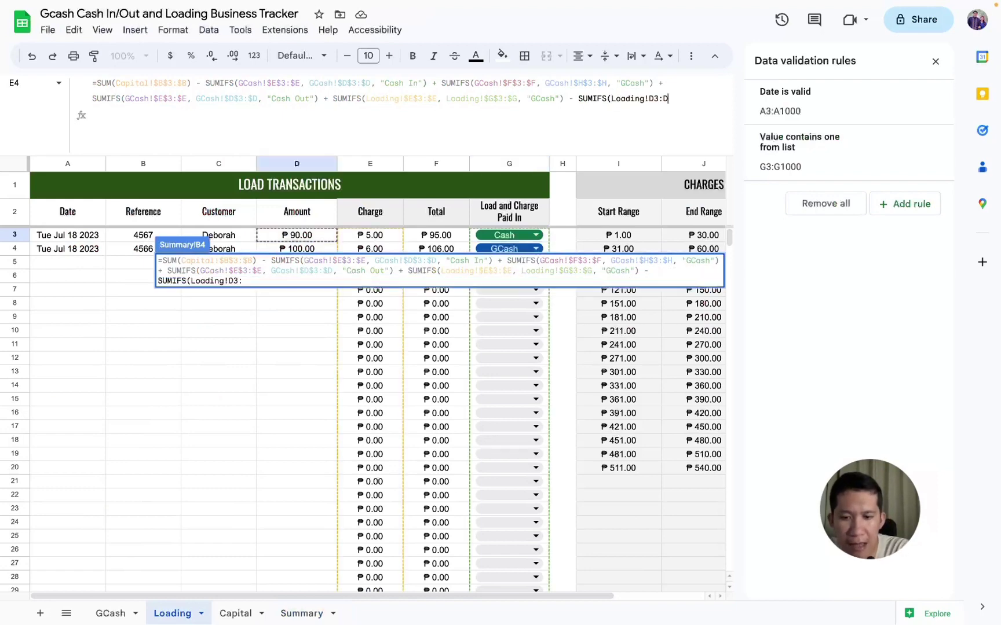
type(":D")
key("F4")
Finish the SUMIFS with criteria Loading!$G$3:$G = "GCash", giving ₱9,411.00
type(",")
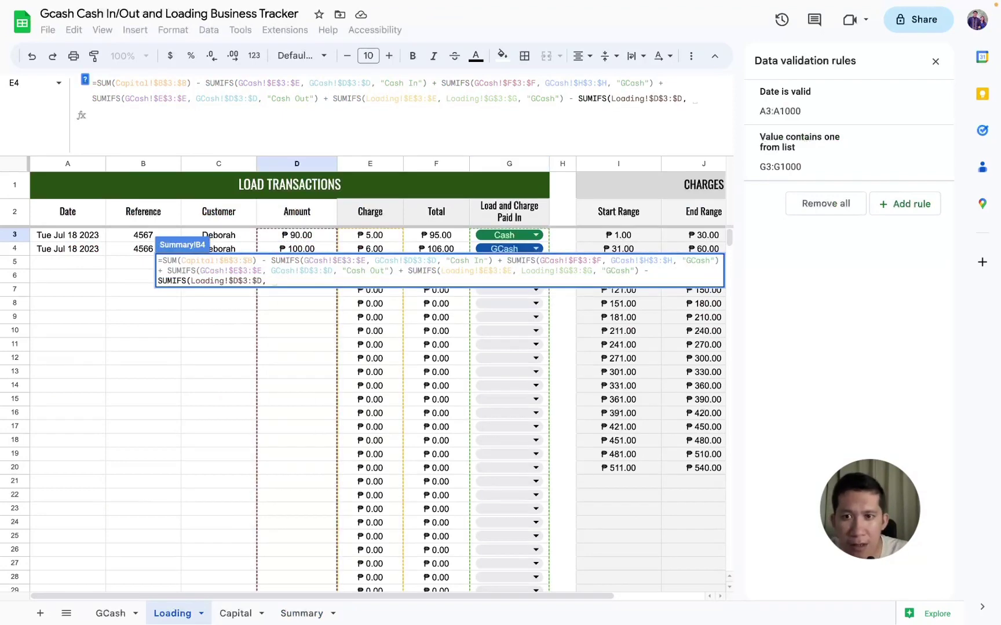
left_click(474, 235)
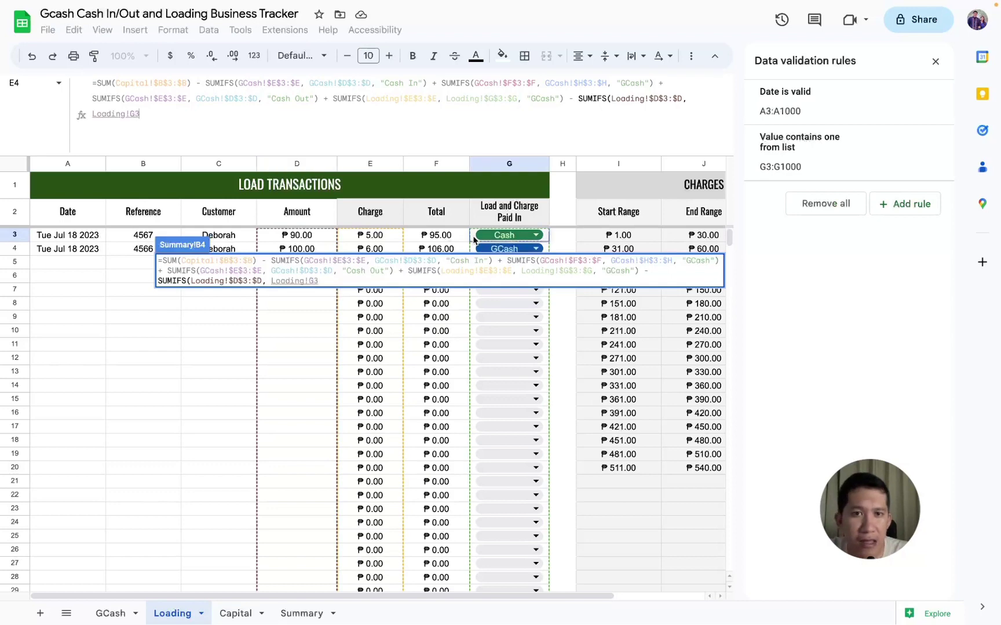
type(":G")
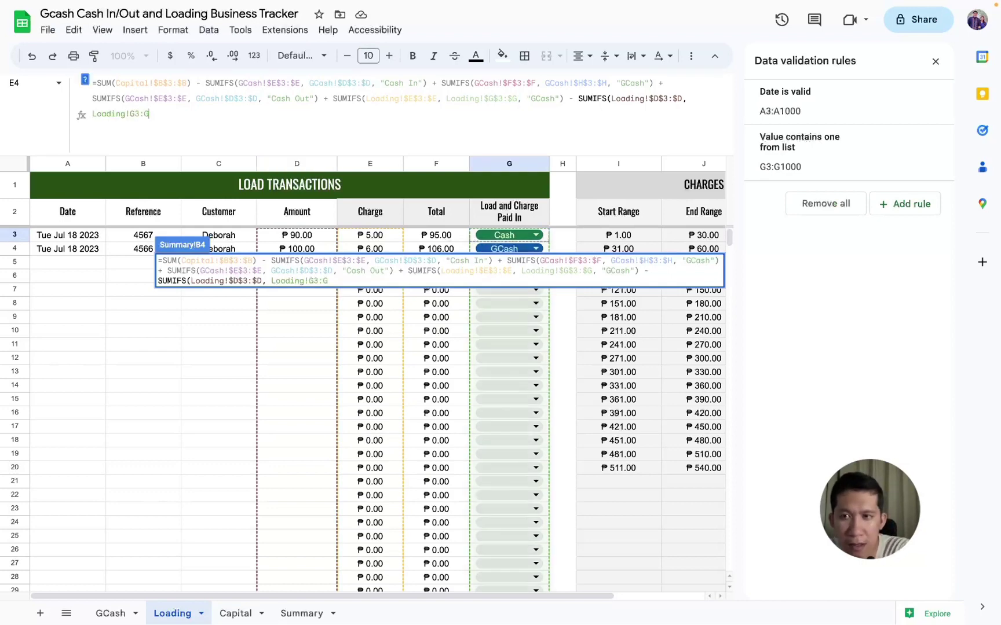
key("F4")
type("$G, \"GC")
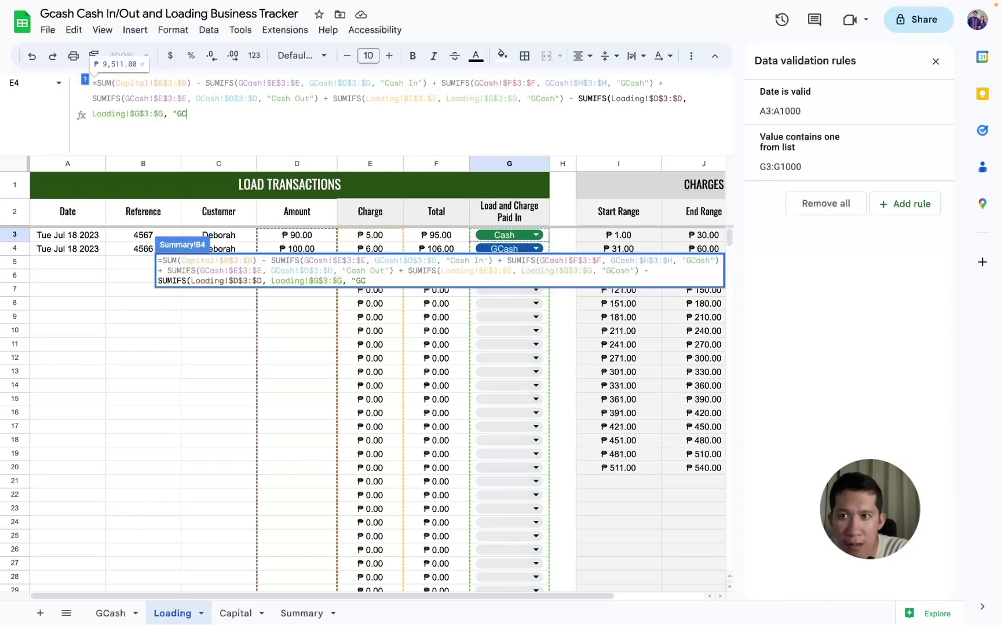
type("ash")
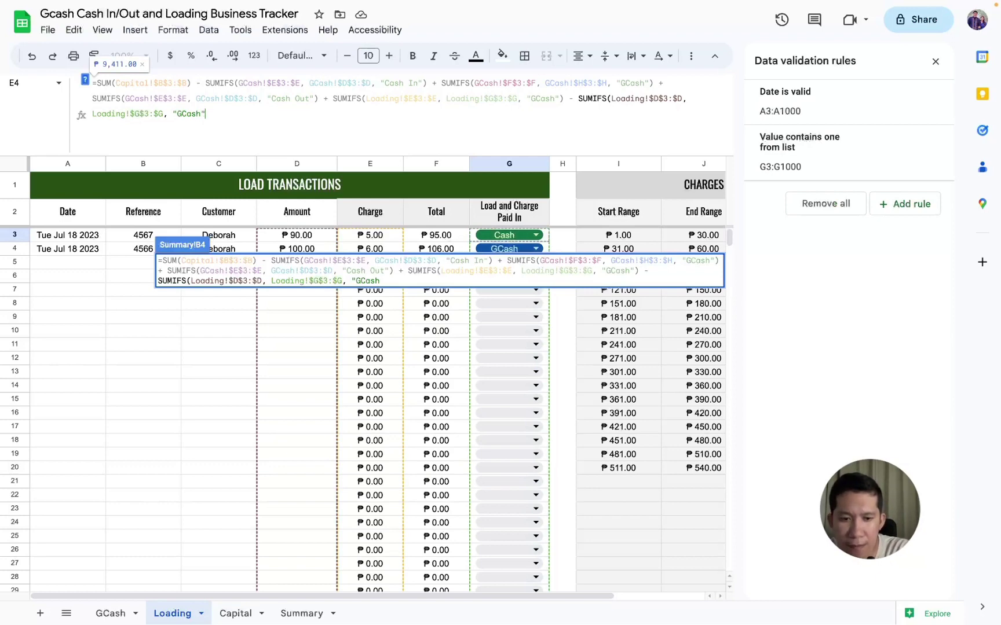
type("\")")
key("Return")
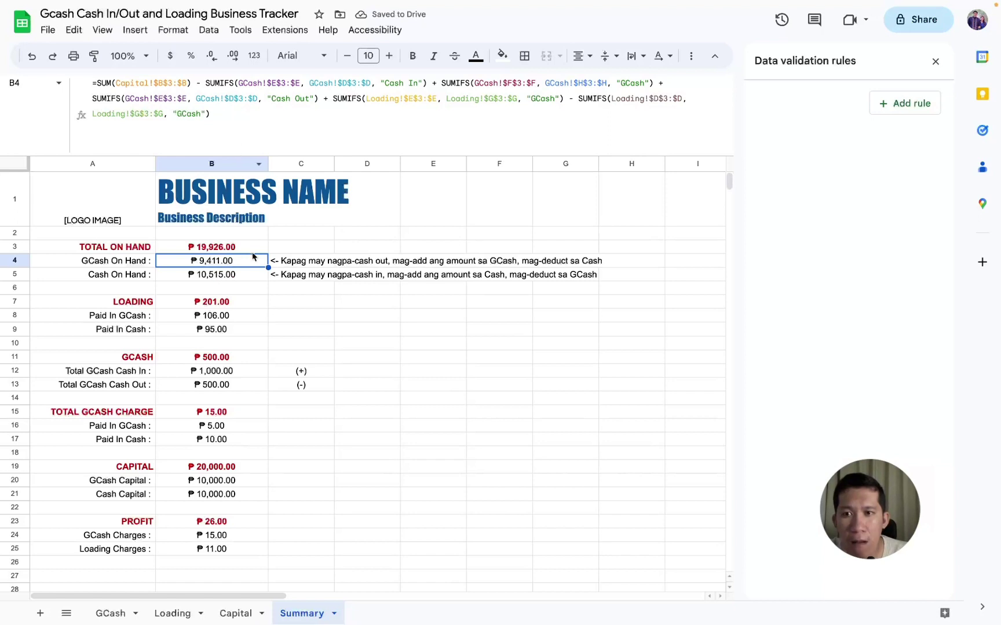
left_click(234, 274)
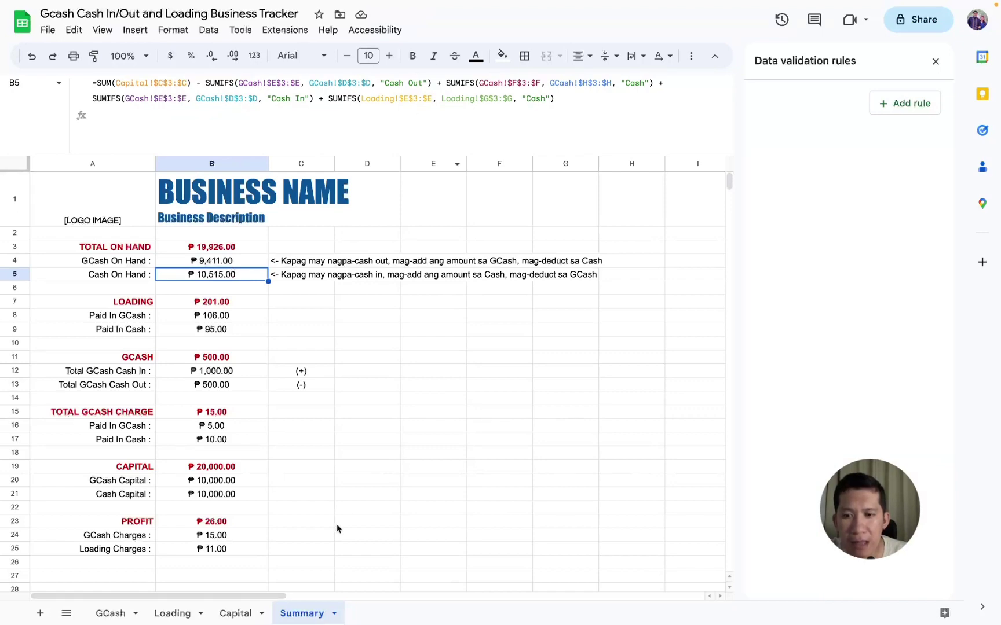
Switch Cash On Hand's SUMIFS sum range to Loading!$F$3:$F, giving ₱10,605.00
left_click(191, 613)
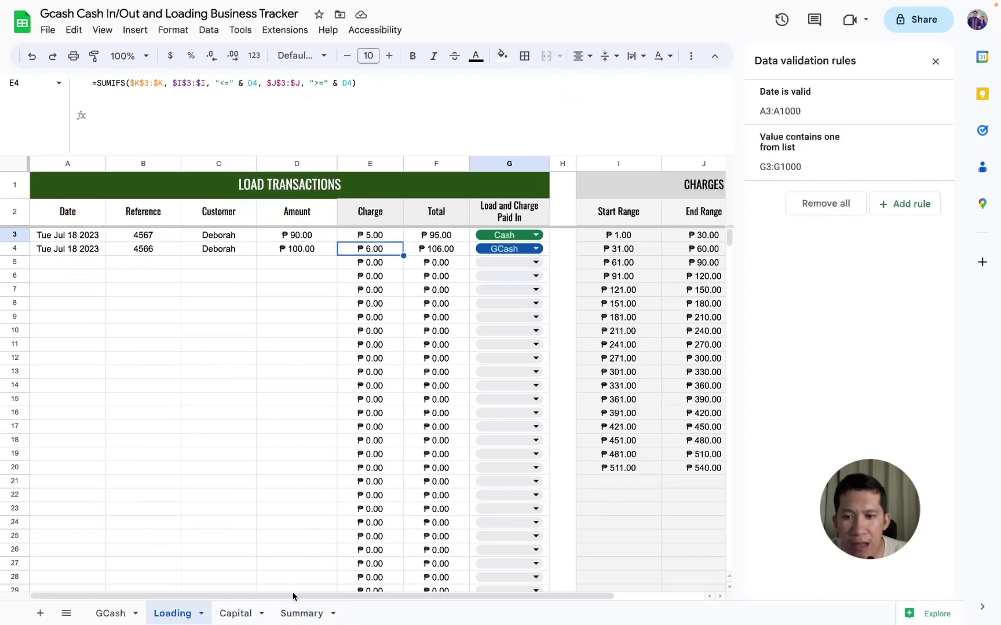
left_click(300, 614)
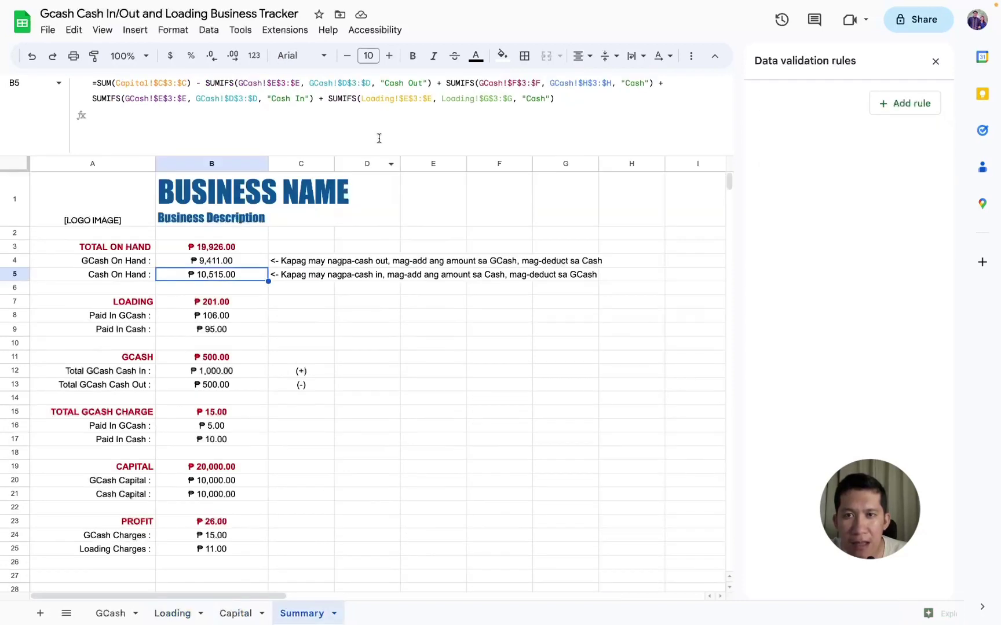
left_click(401, 102)
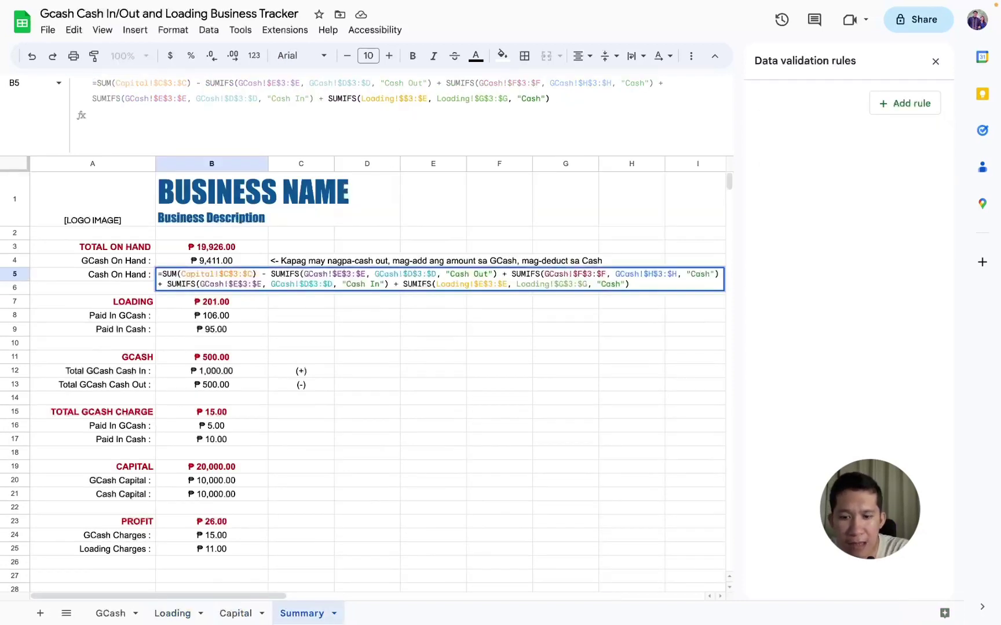
type("F$F$3:$")
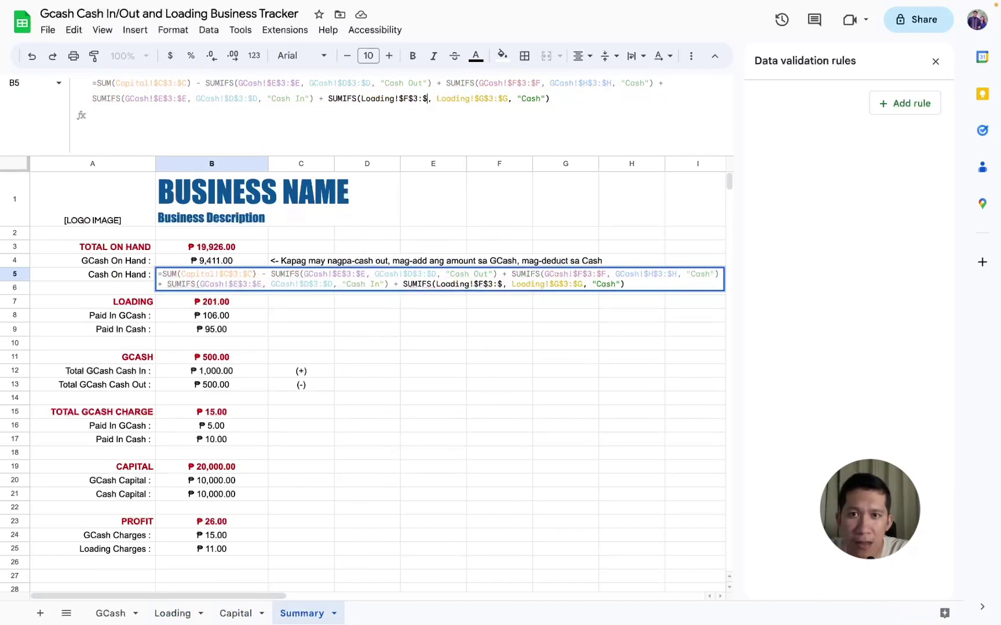
type("F")
key("Return")
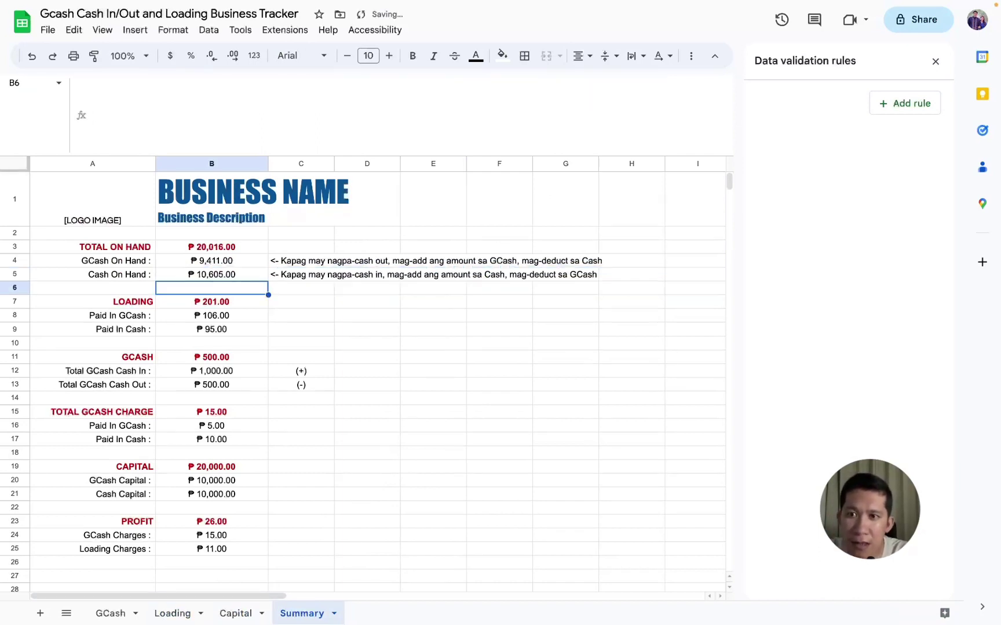
key("Up")
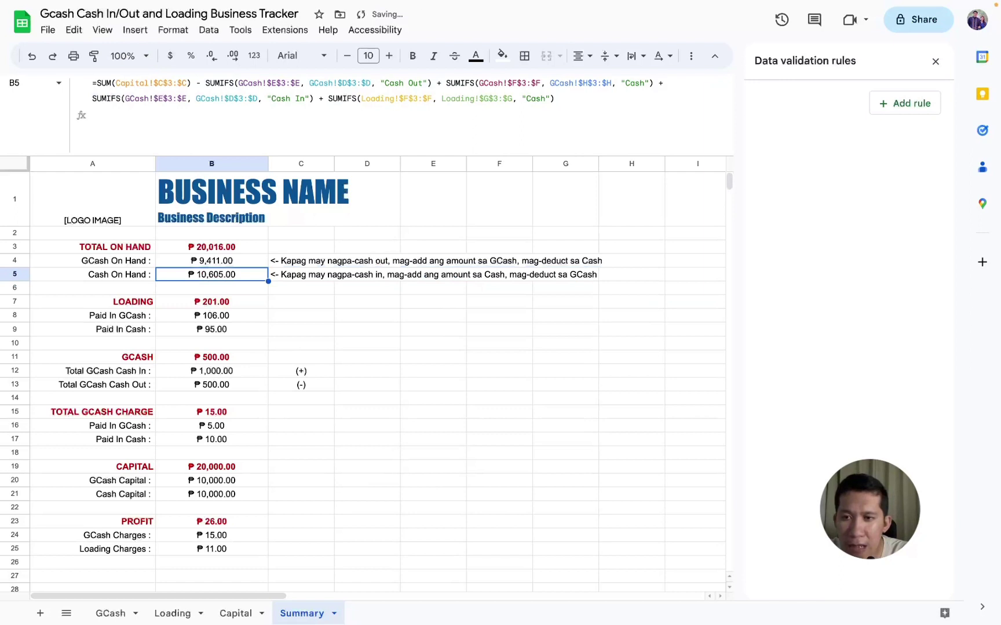
key("Up")
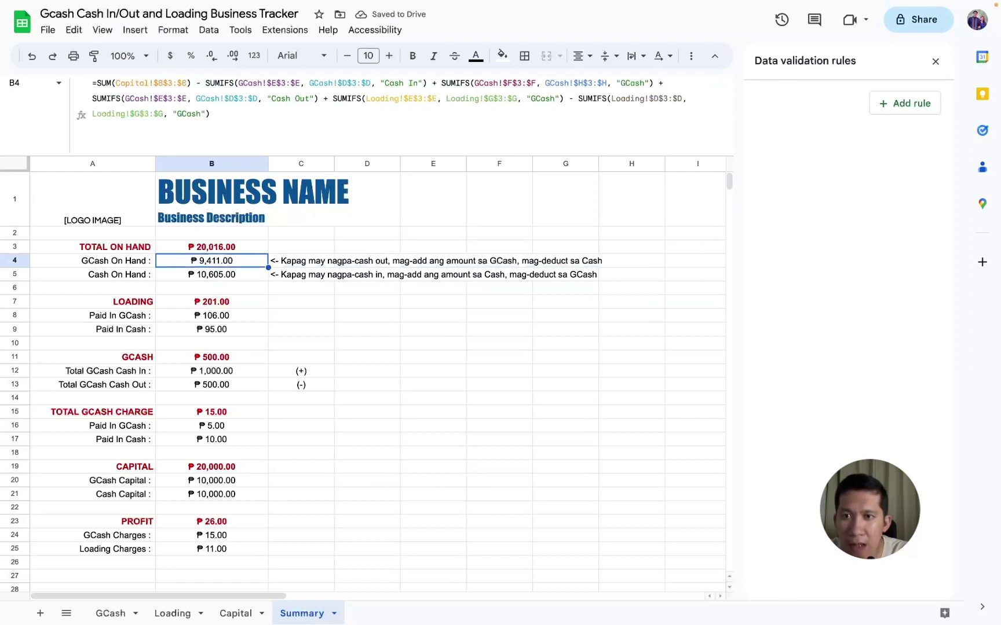
key("Down")
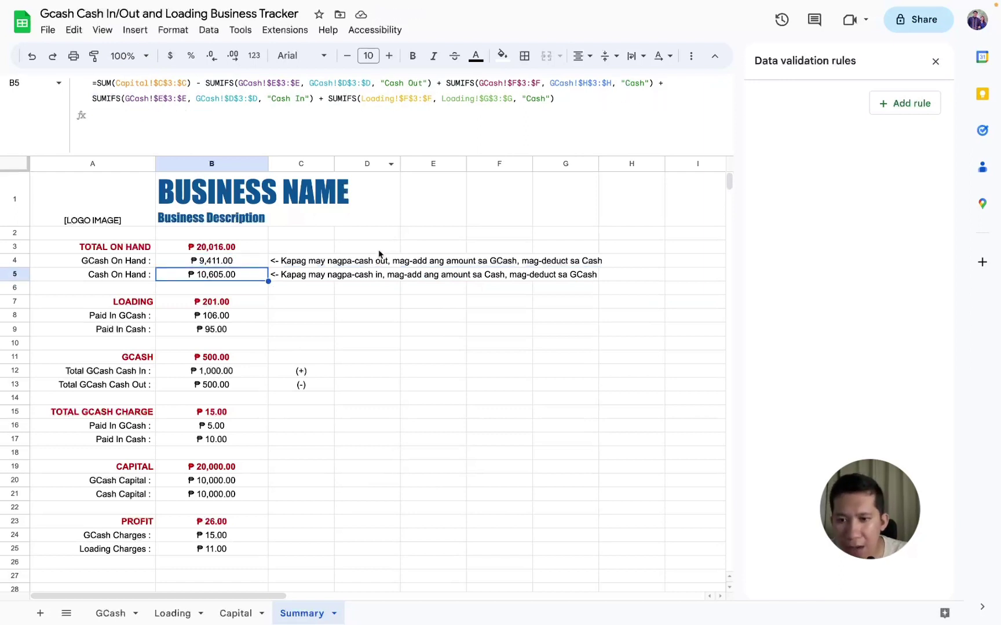
Compare charge sums on the Loading and GCash sheets with the Summary profit figures
left_click(172, 613)
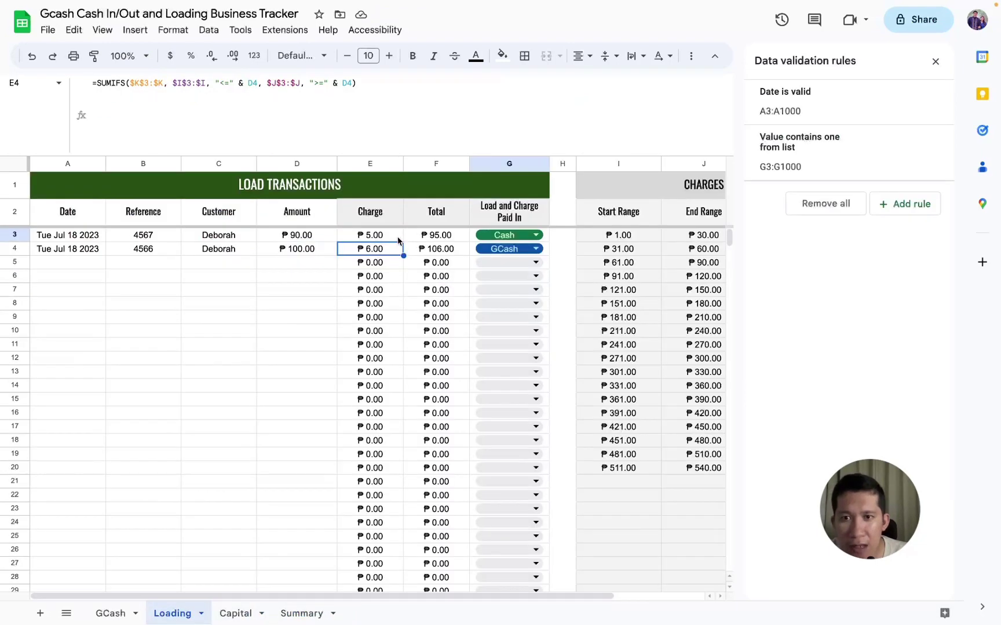
left_click_drag(379, 237, 380, 251)
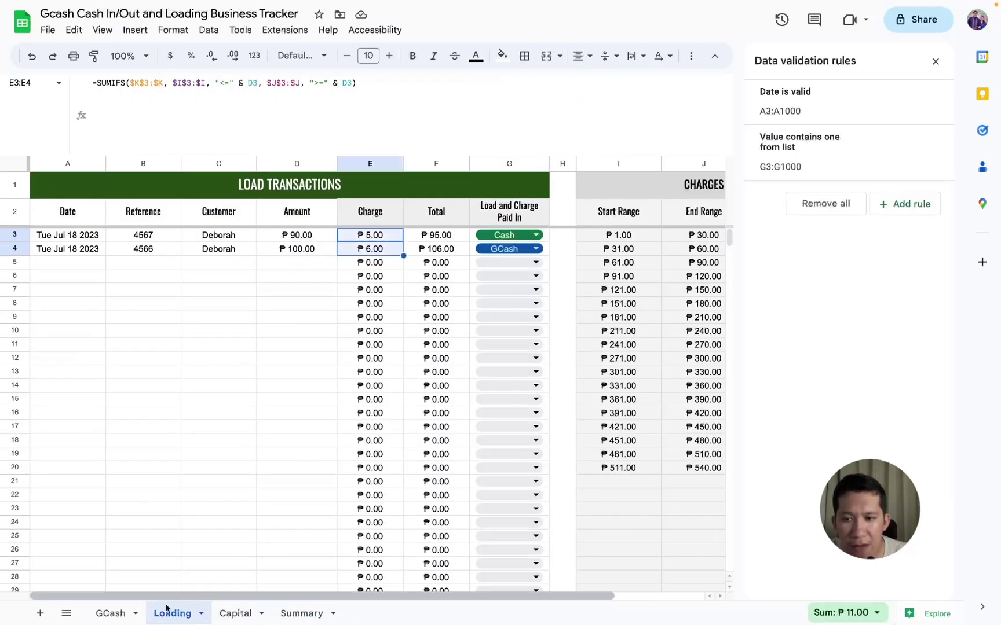
left_click(122, 613)
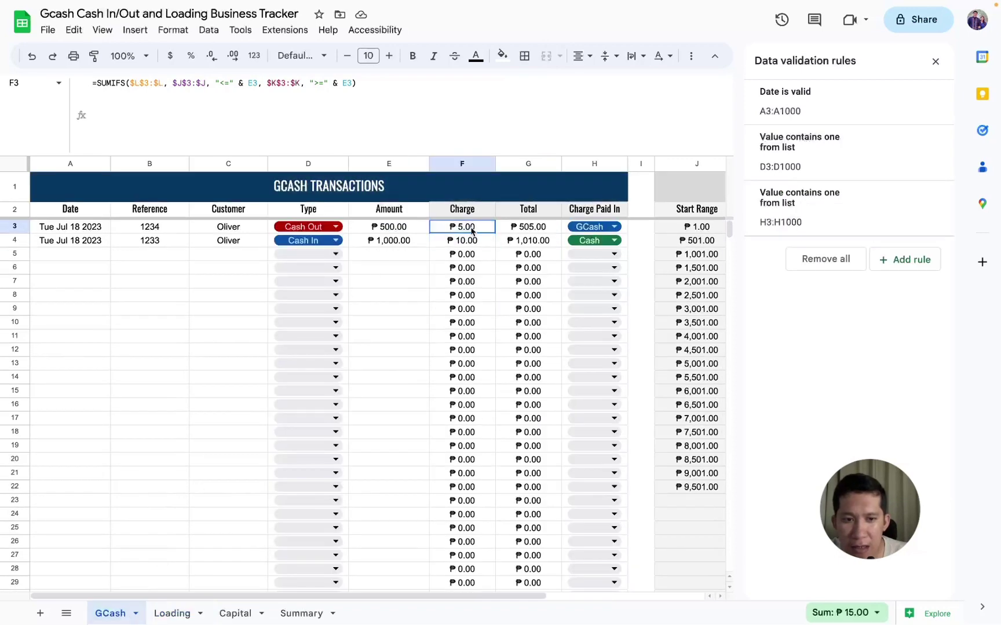
left_click_drag(466, 227, 469, 255)
left_click(185, 613)
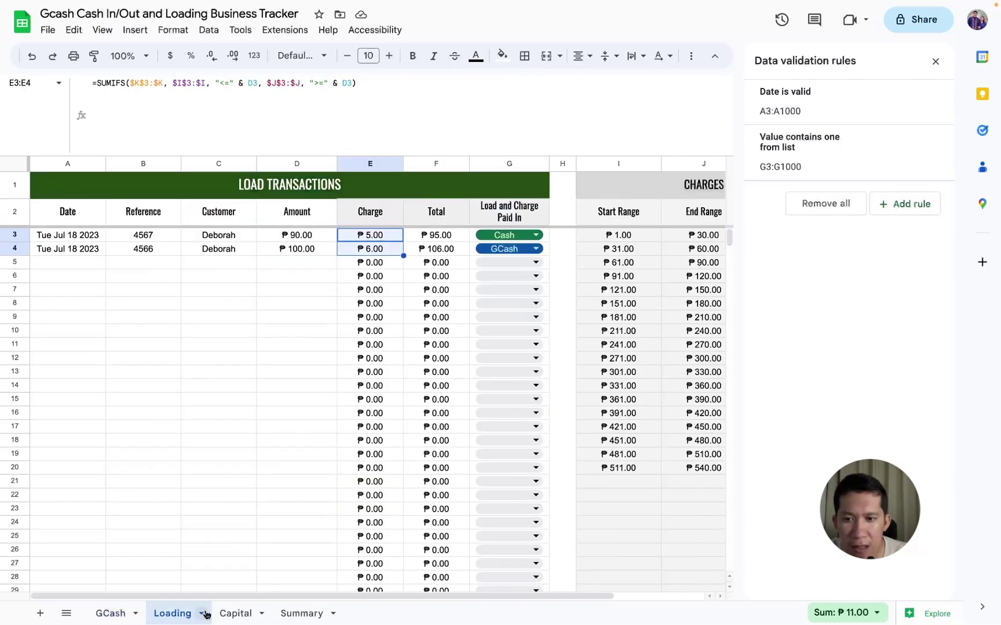
left_click(235, 613)
left_click(276, 613)
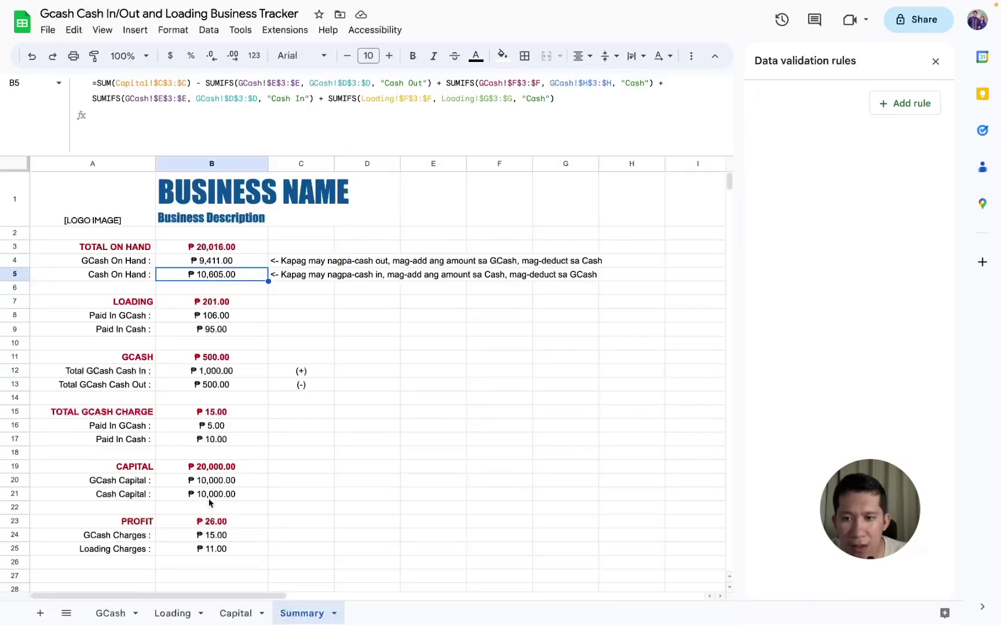
left_click_drag(214, 525, 213, 542)
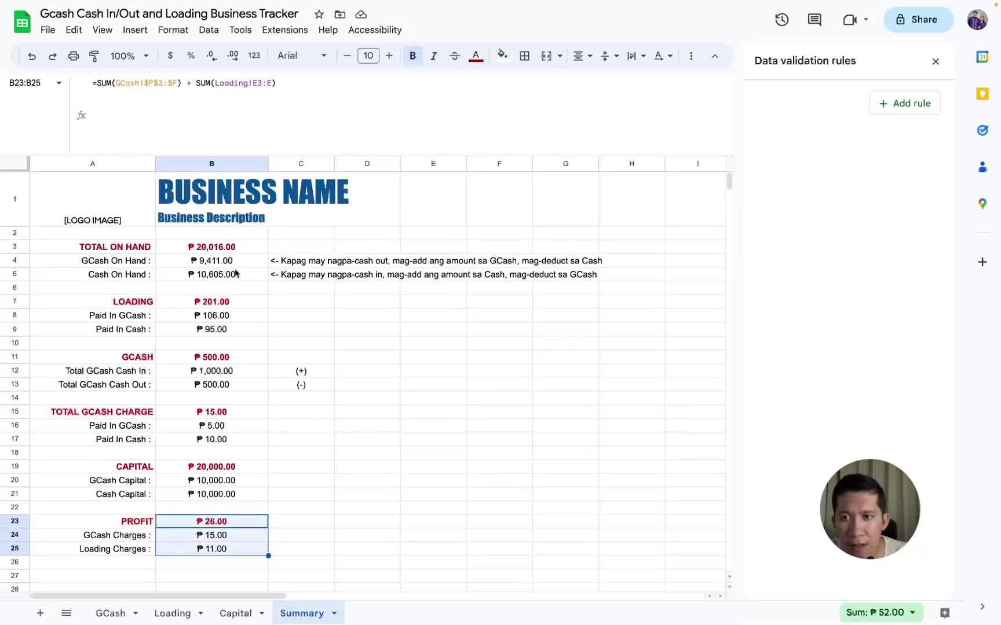
Check the GCash On Hand formula in B4 against the GCash and Loading payment columns
left_click(231, 266)
left_click(234, 276)
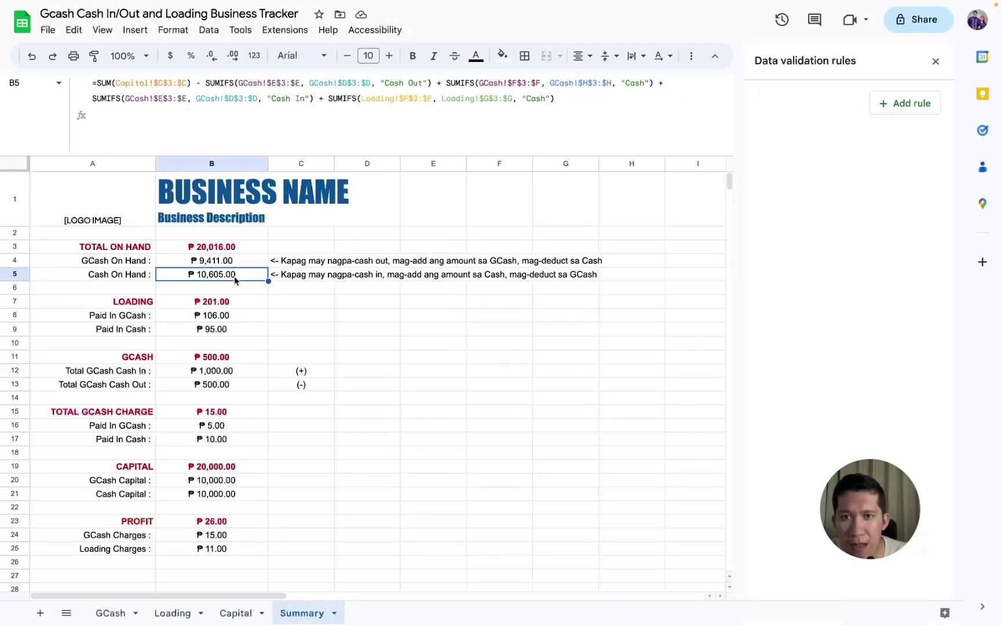
left_click(231, 269)
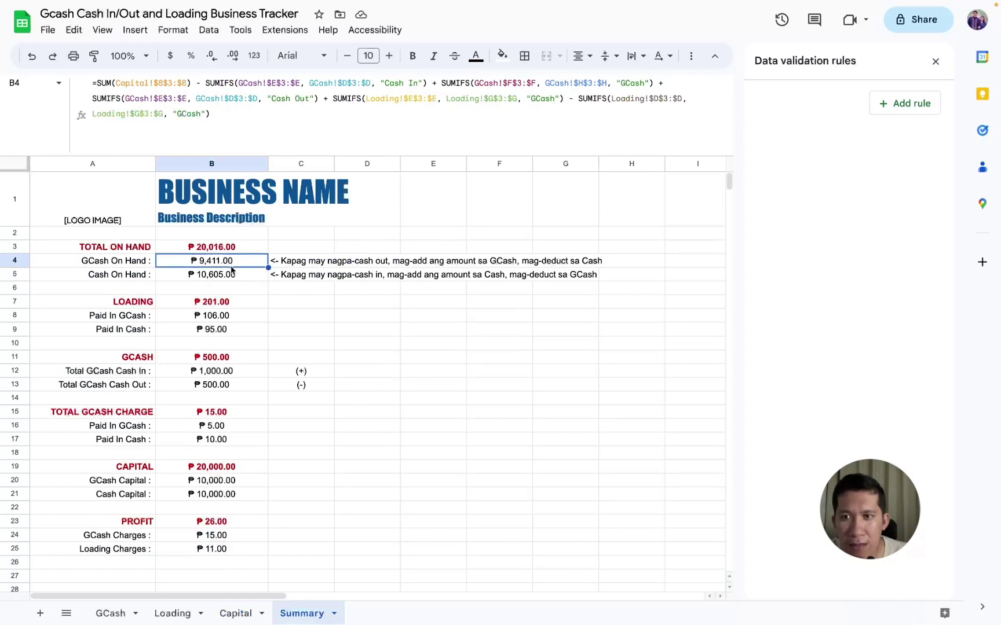
left_click(535, 116)
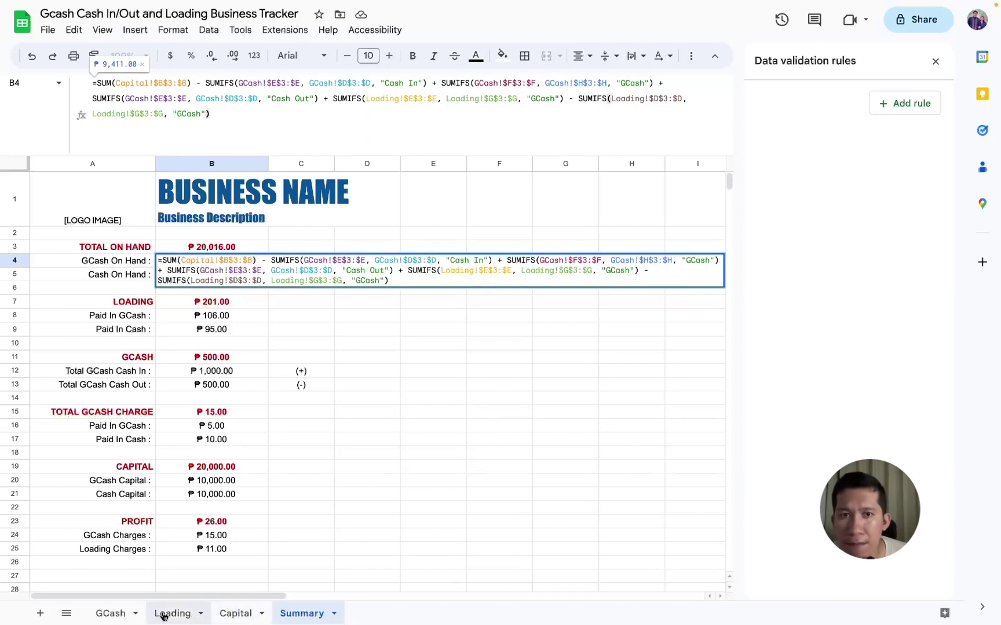
left_click(132, 614)
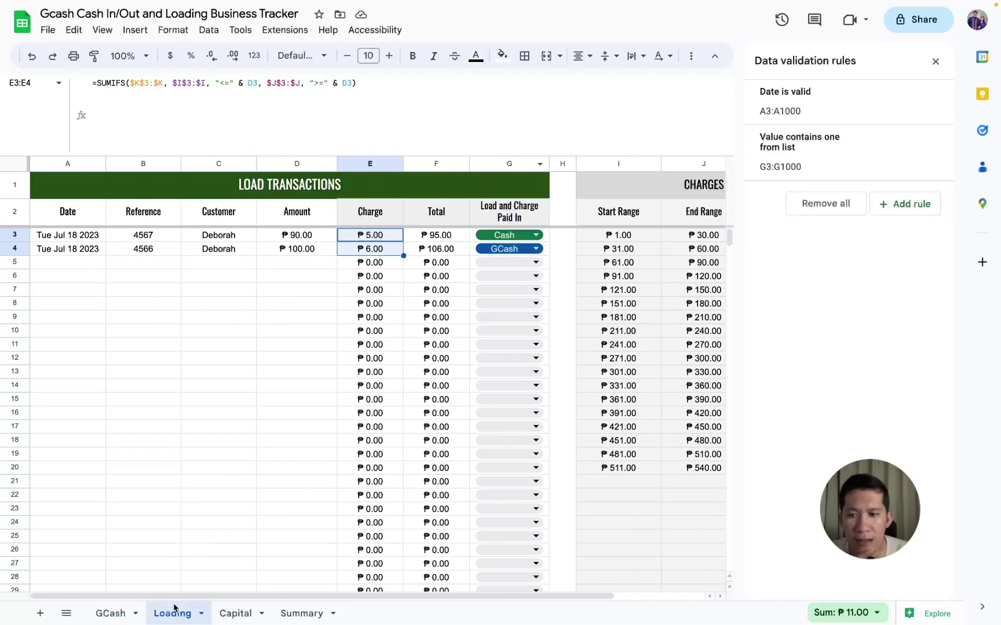
left_click(322, 615)
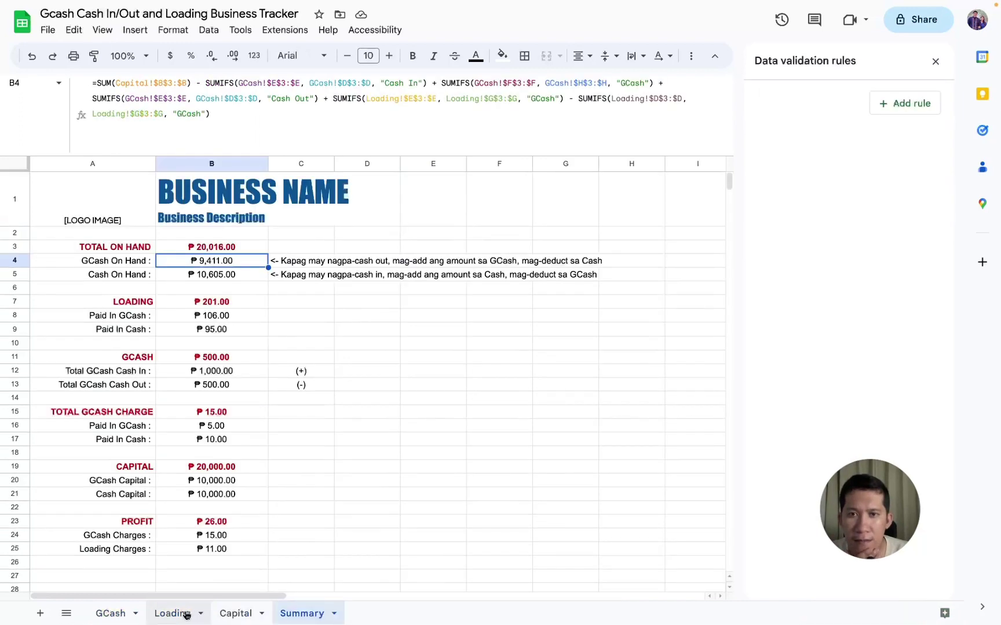
left_click(186, 615)
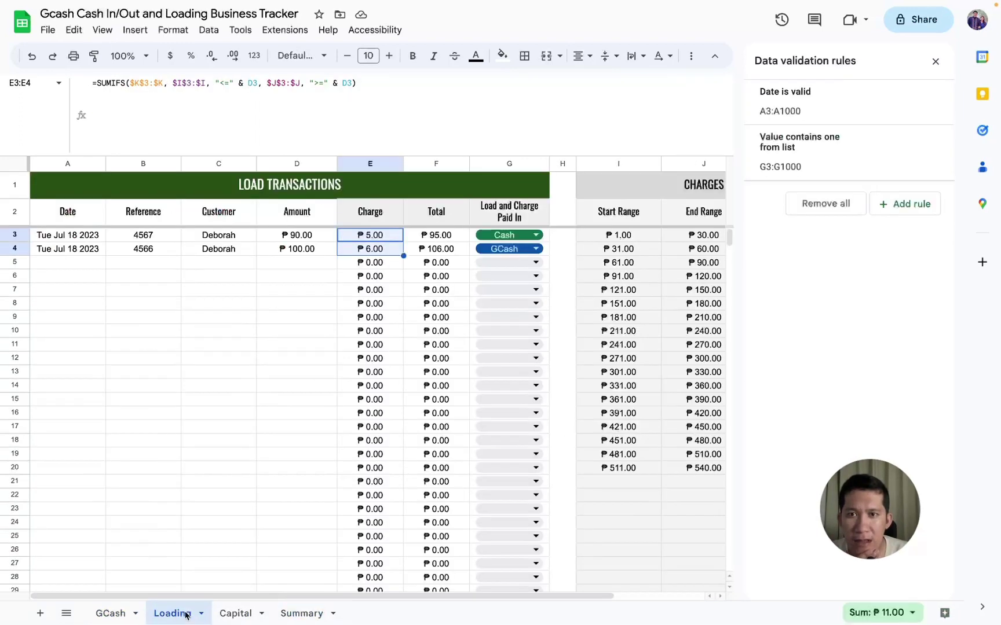
left_click(286, 613)
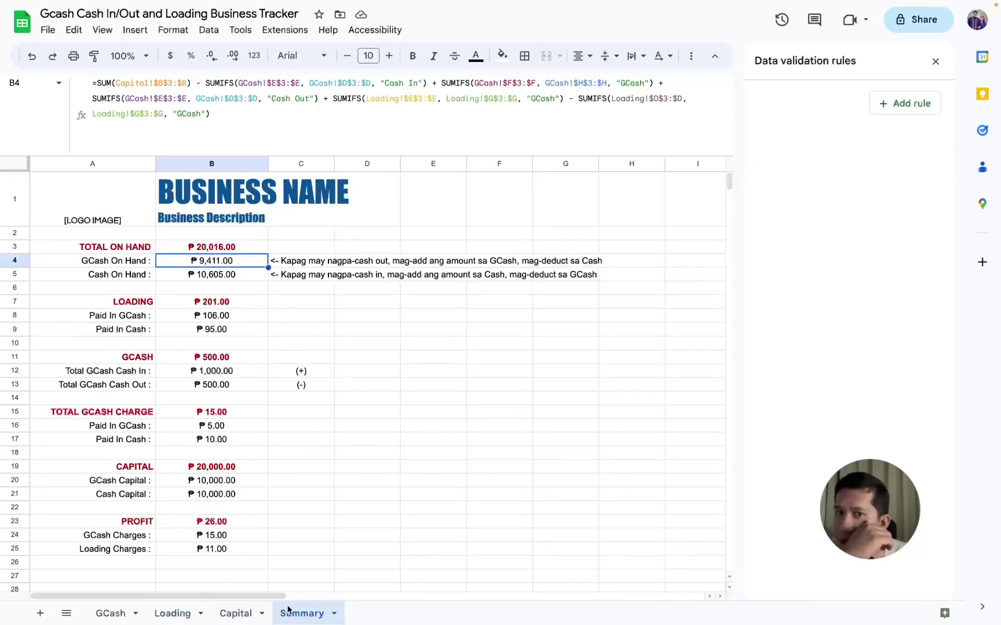
left_click(191, 614)
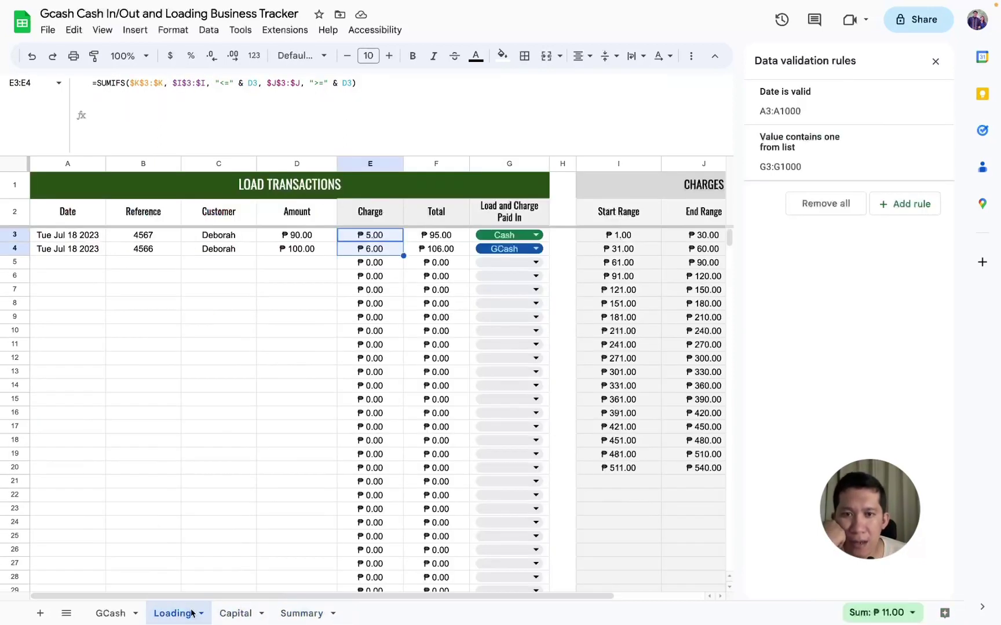
left_click(283, 613)
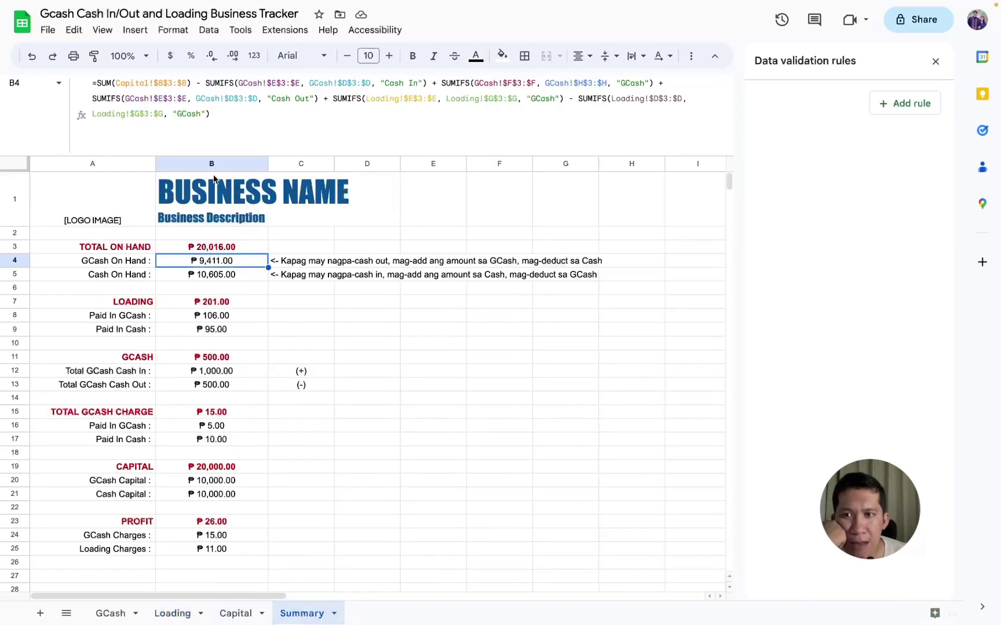
Change B4's last SUMIFS criterion from "GCash" to "Cash", making GCash On Hand ₱9,421.00
left_click(183, 114)
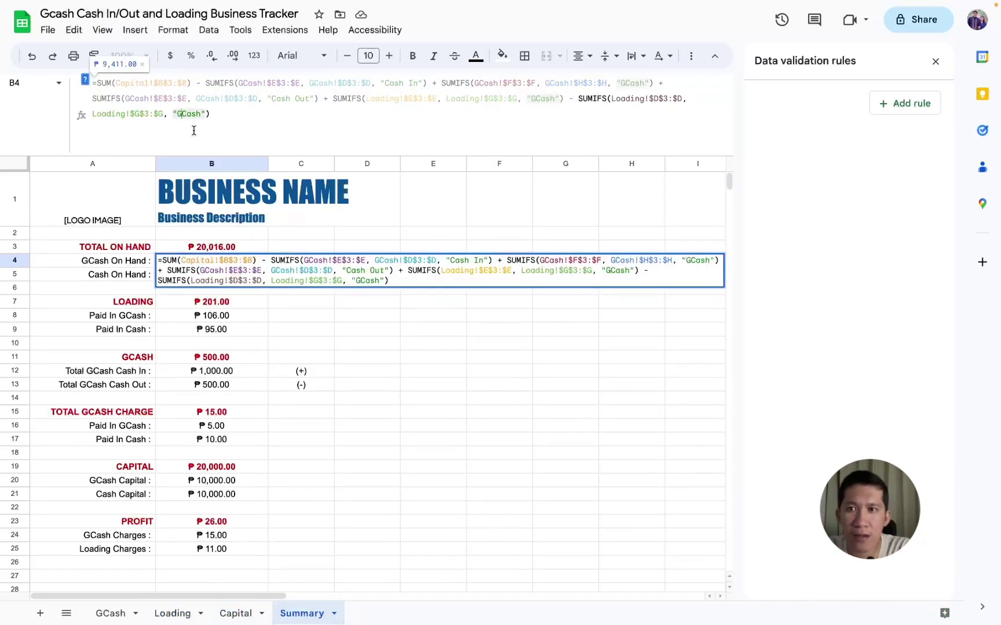
key("BackSpace")
key("Return")
left_click(212, 261)
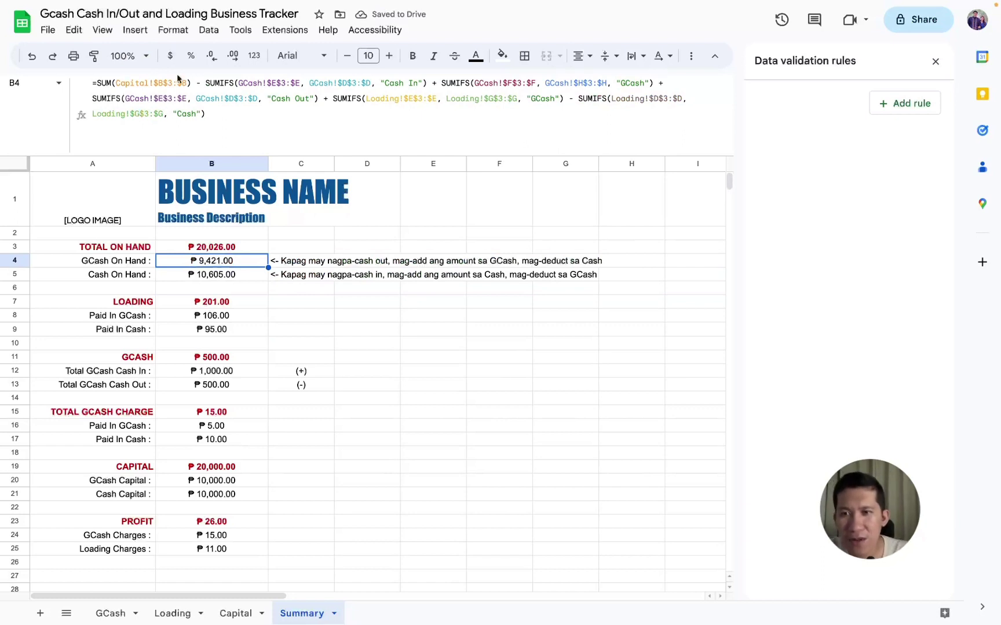
double_click(178, 114)
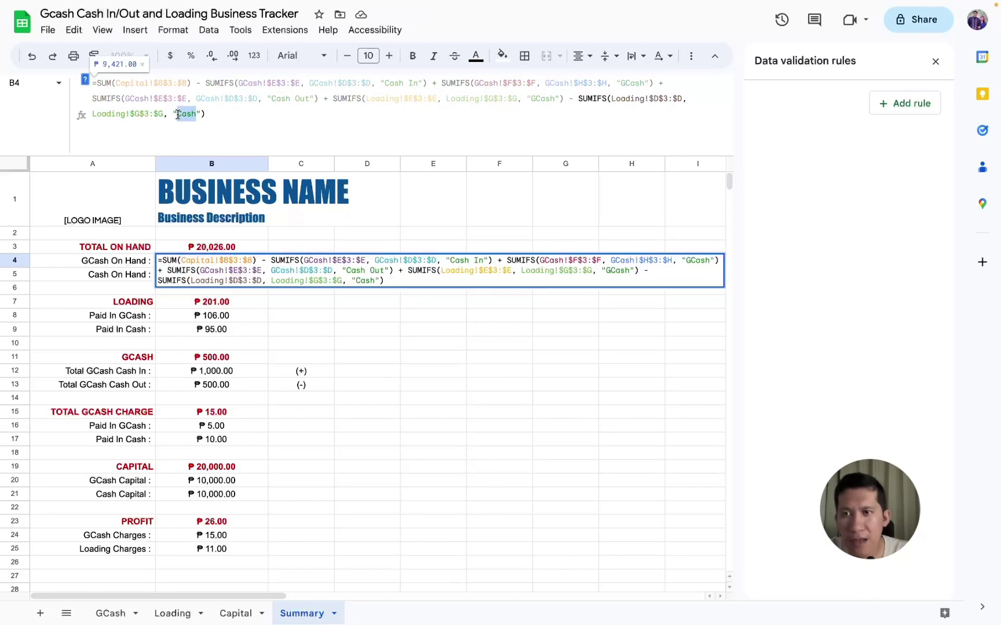
left_click(313, 302)
key("Escape")
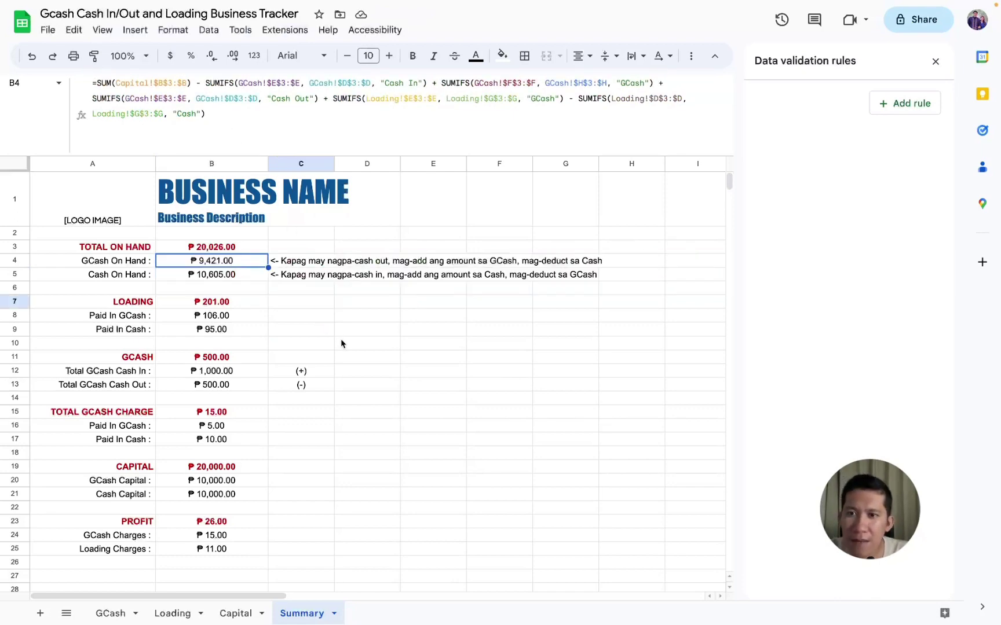
left_click(341, 344)
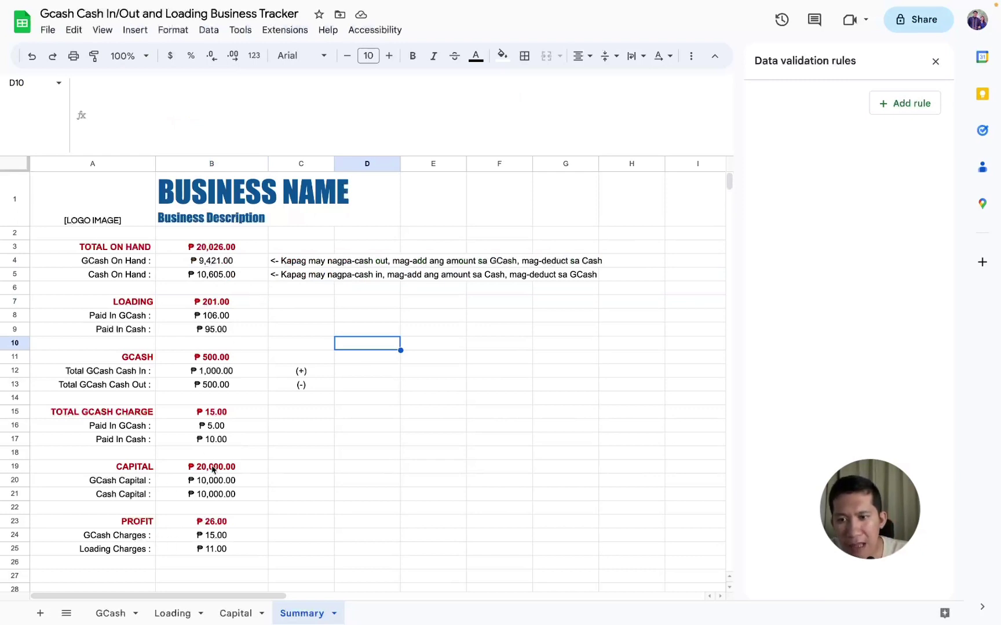
left_click_drag(211, 469, 231, 550)
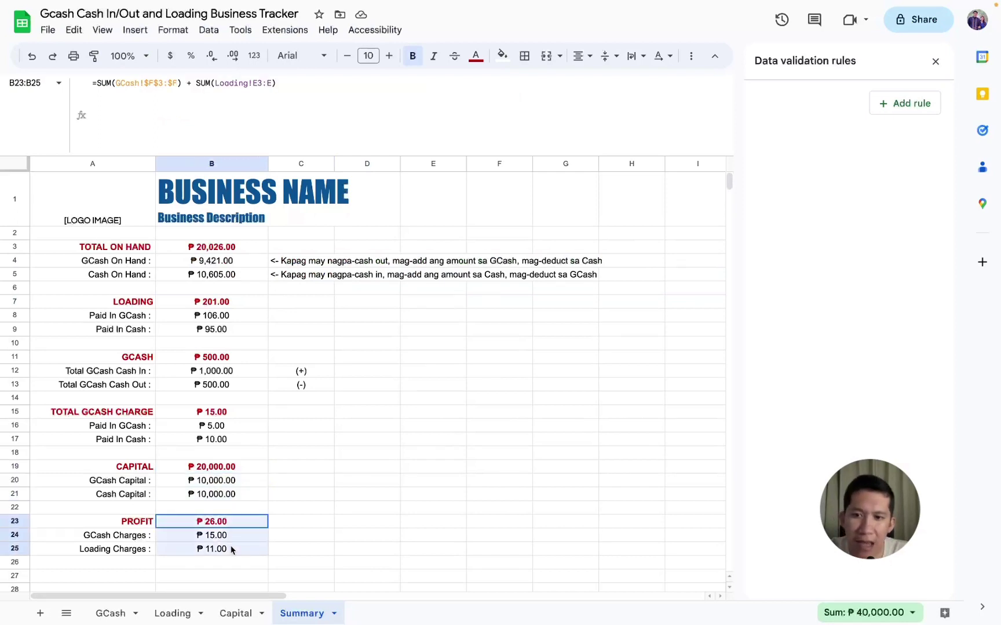
left_click(207, 251)
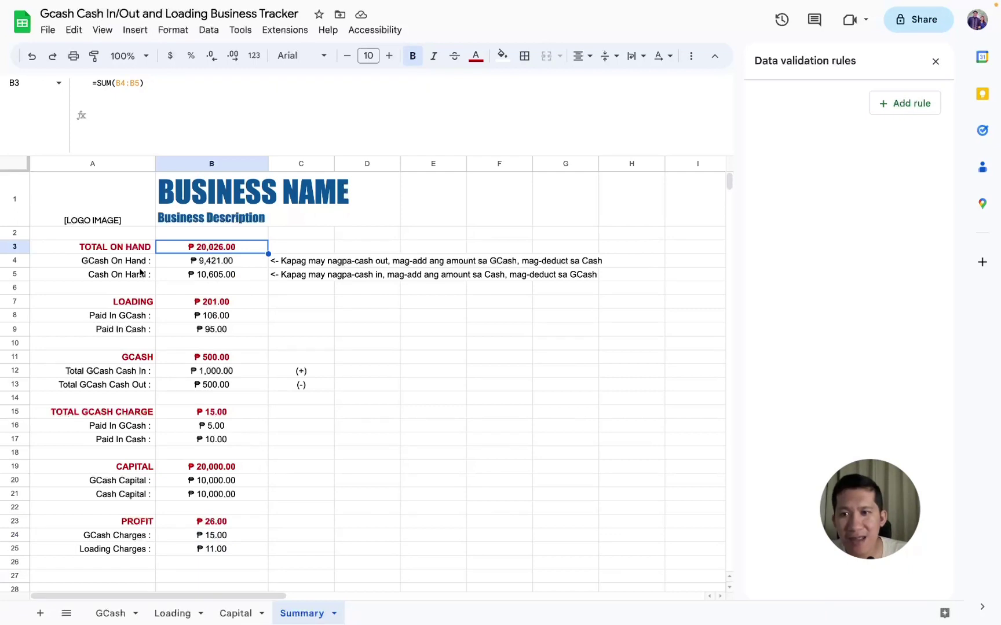
mouse_move(137, 264)
left_mouse_down()
mouse_move(173, 264)
mouse_move(177, 275)
left_mouse_up()
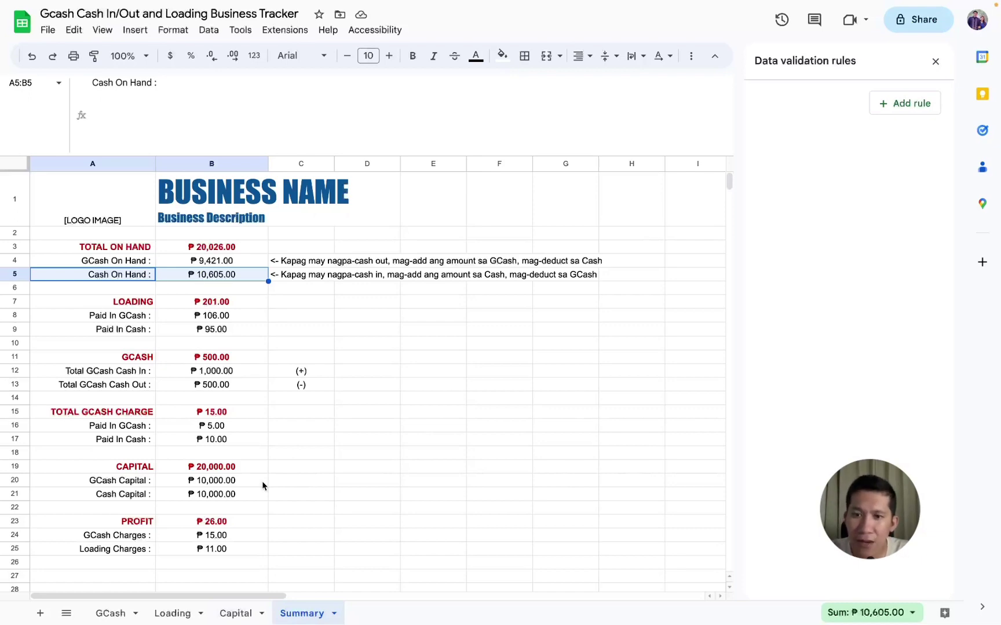
Close the Loading sheet's Data validation sidebar and finish on GCash Transactions
left_click(114, 613)
left_click(168, 613)
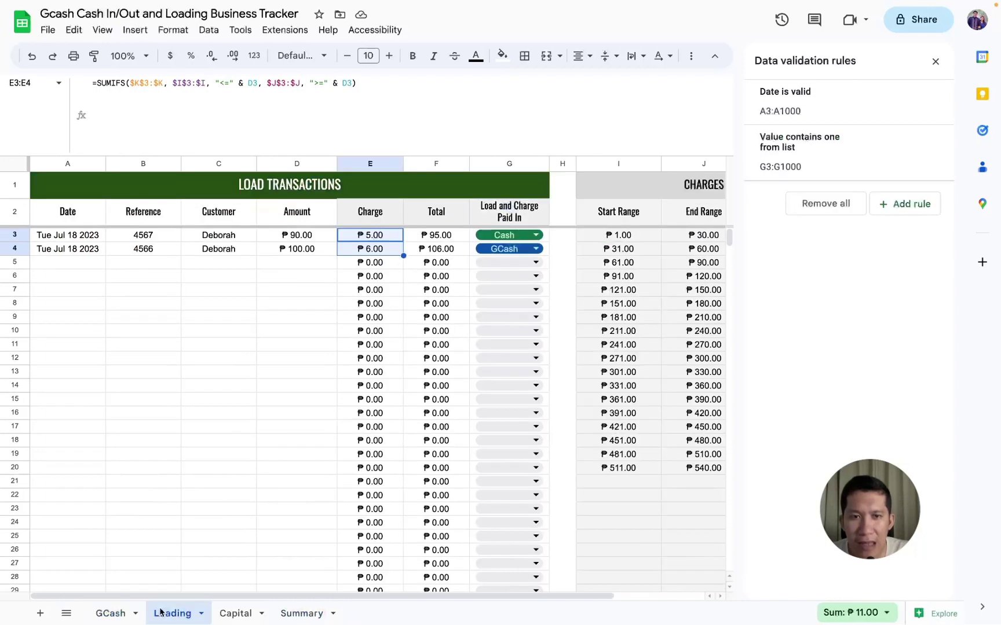
left_click(935, 62)
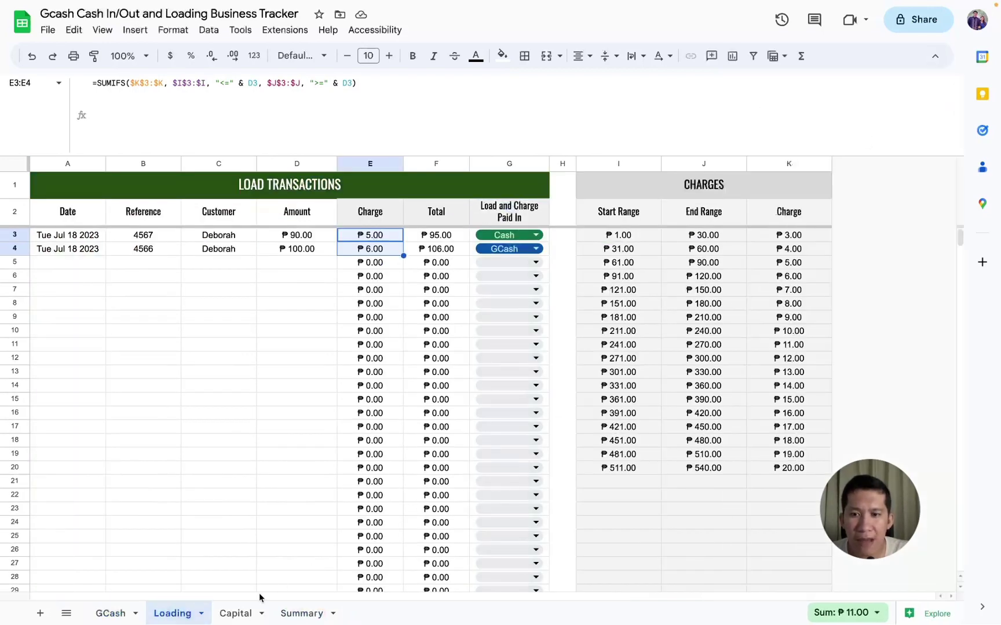
left_click(243, 614)
left_click(295, 612)
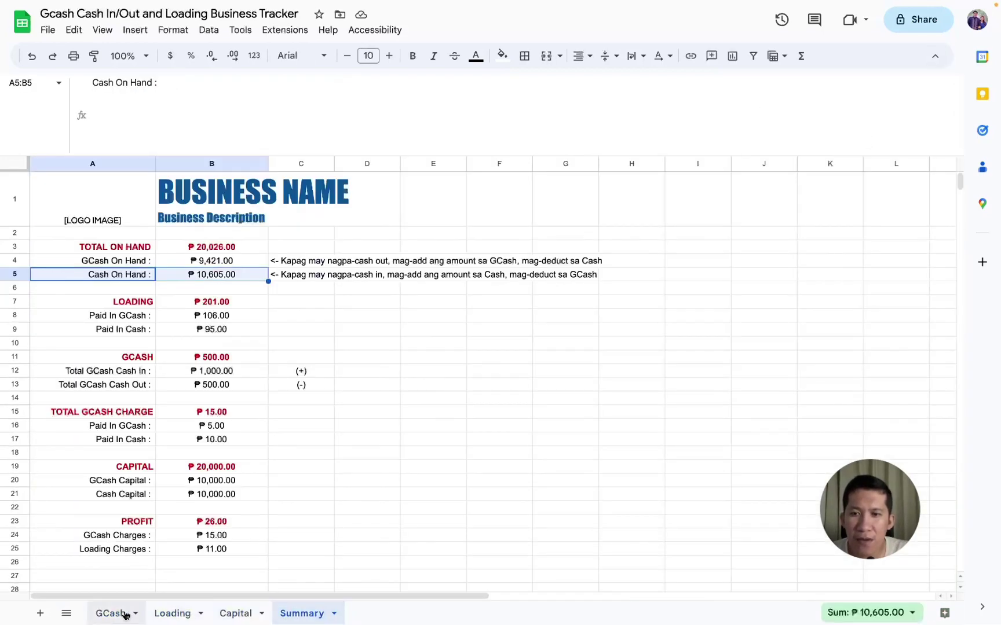
left_click(128, 612)
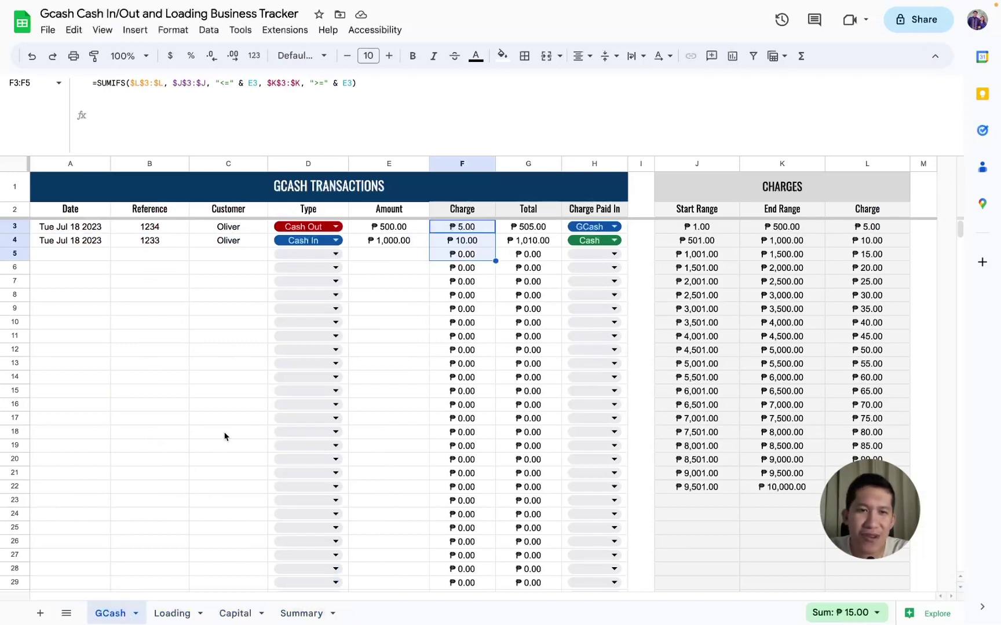